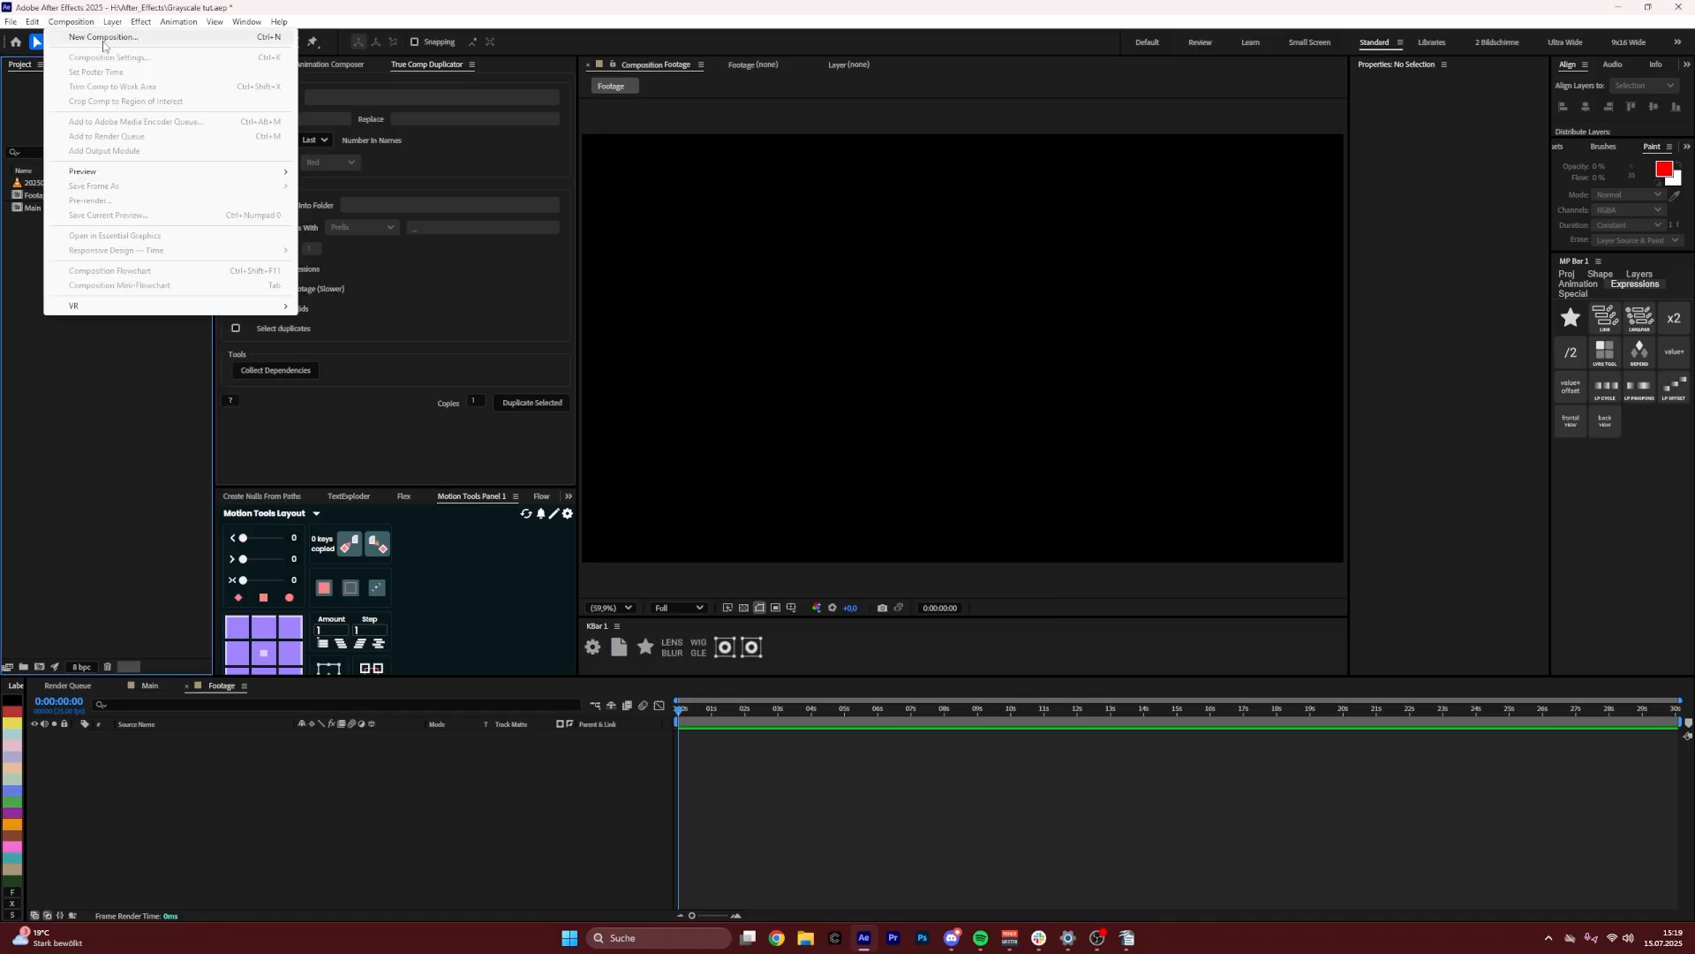
# Create a new composition named Shape, 18 px wide and 18 px high
pyautogui.click(99, 37)
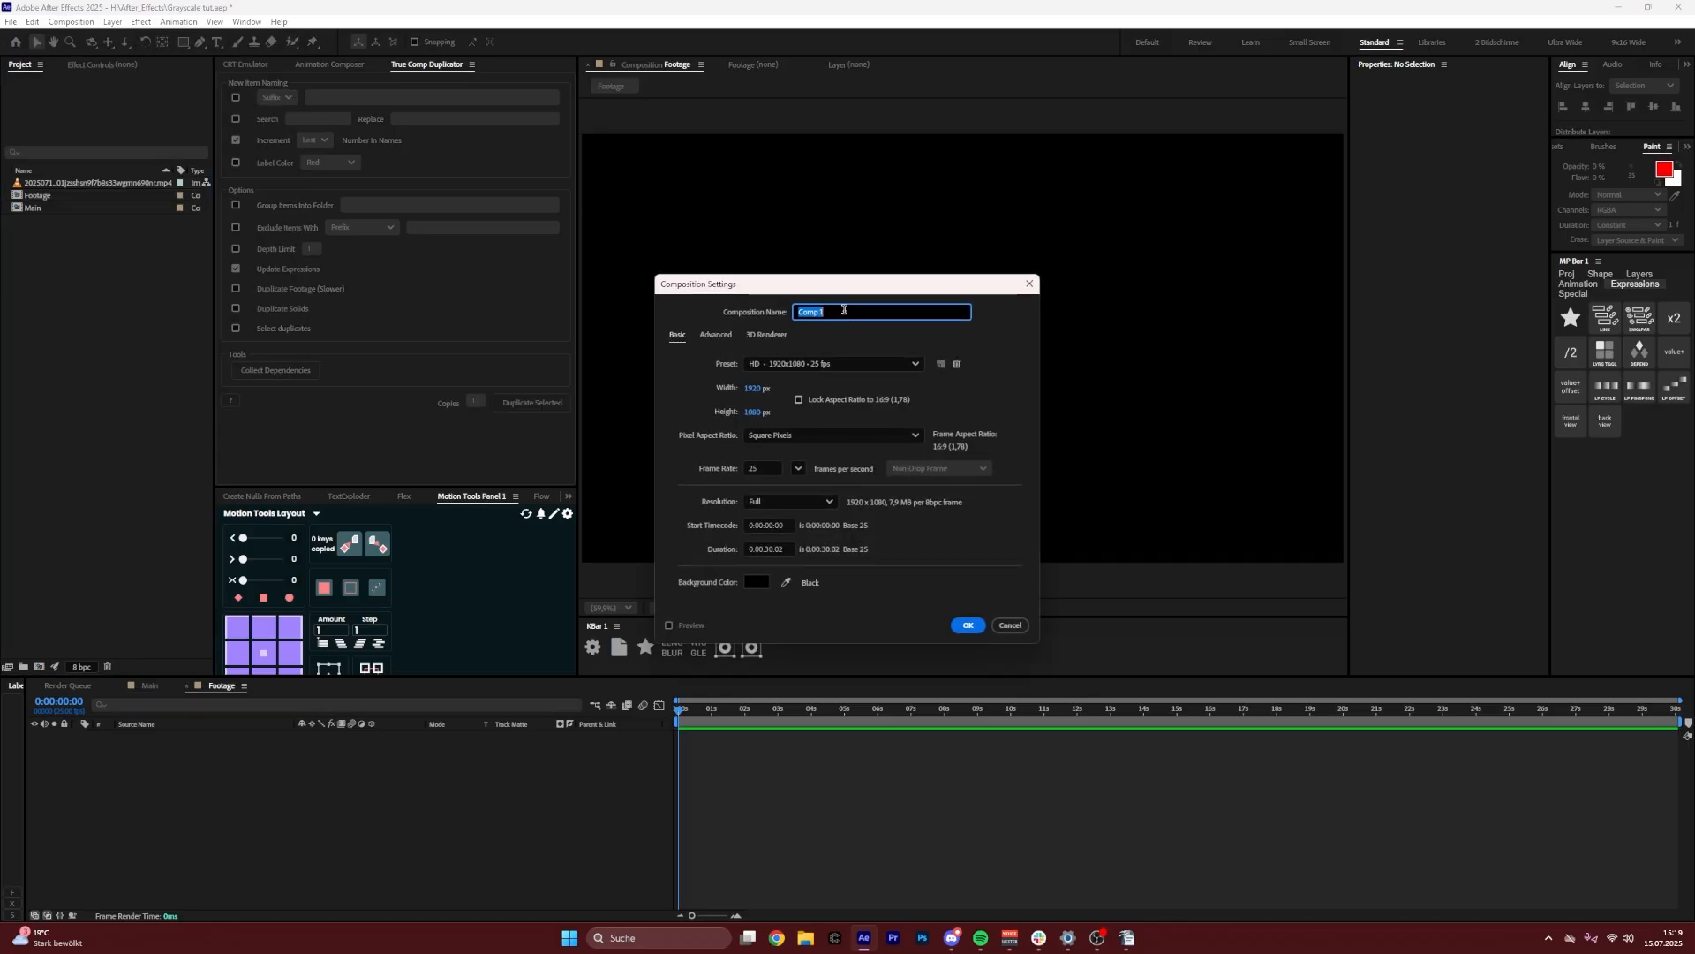
pyautogui.write('Shape')
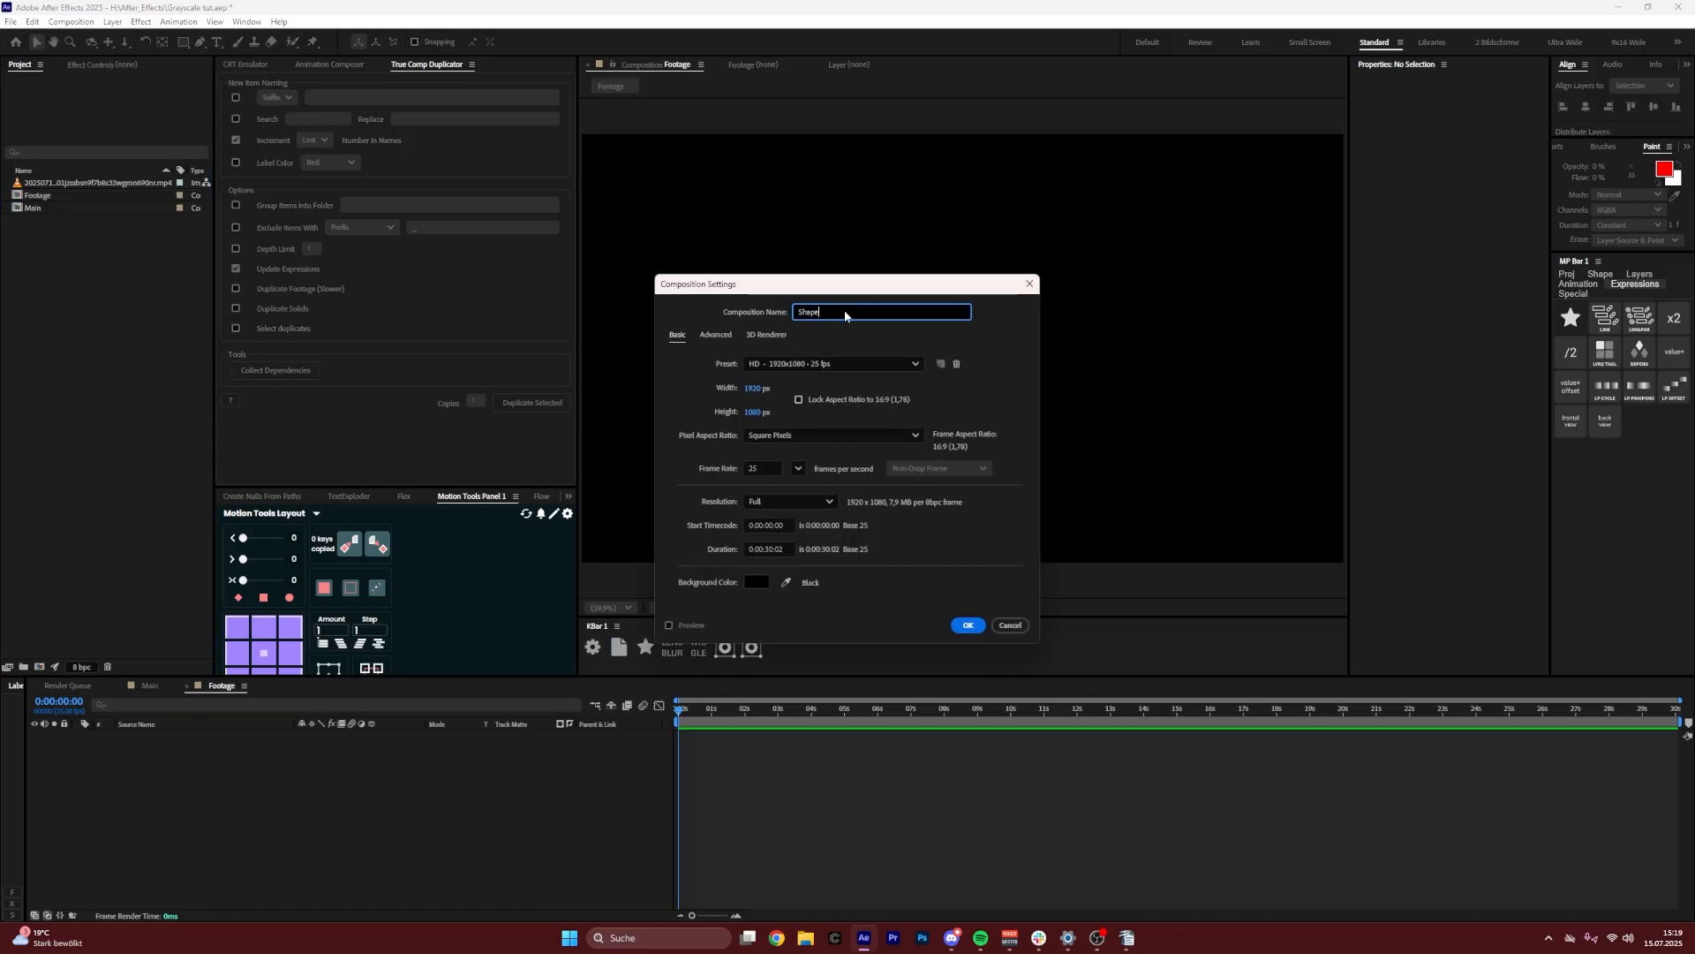
pyautogui.click(756, 388)
pyautogui.write('48')
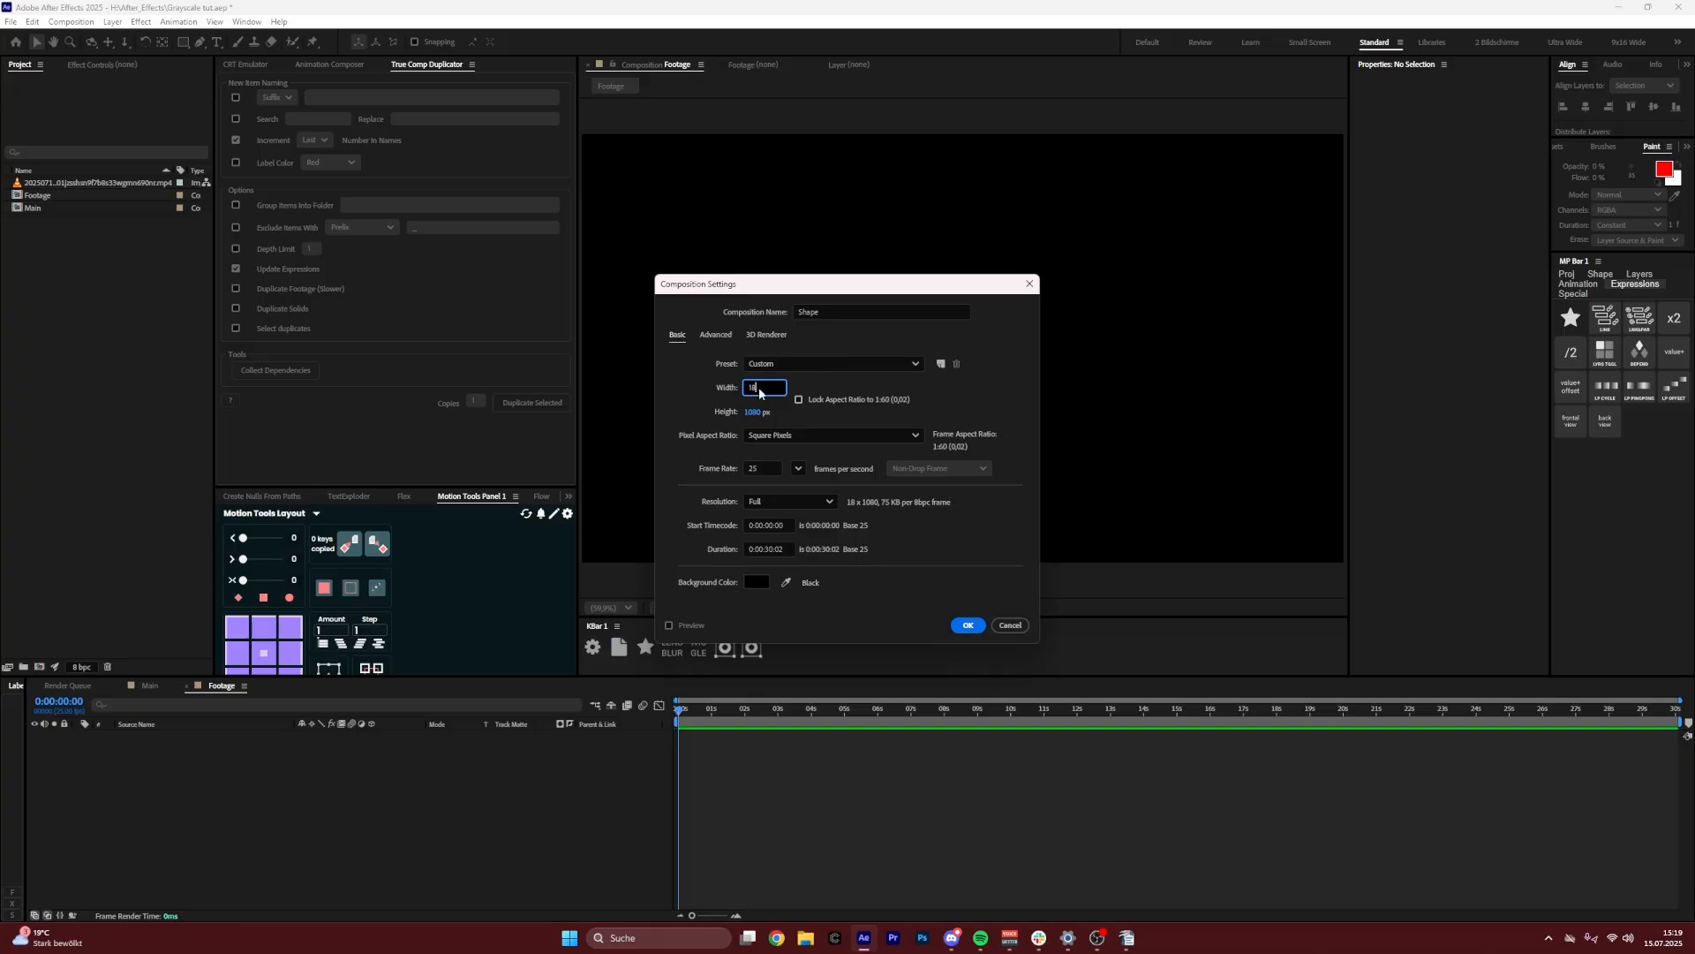
pyautogui.write('18')
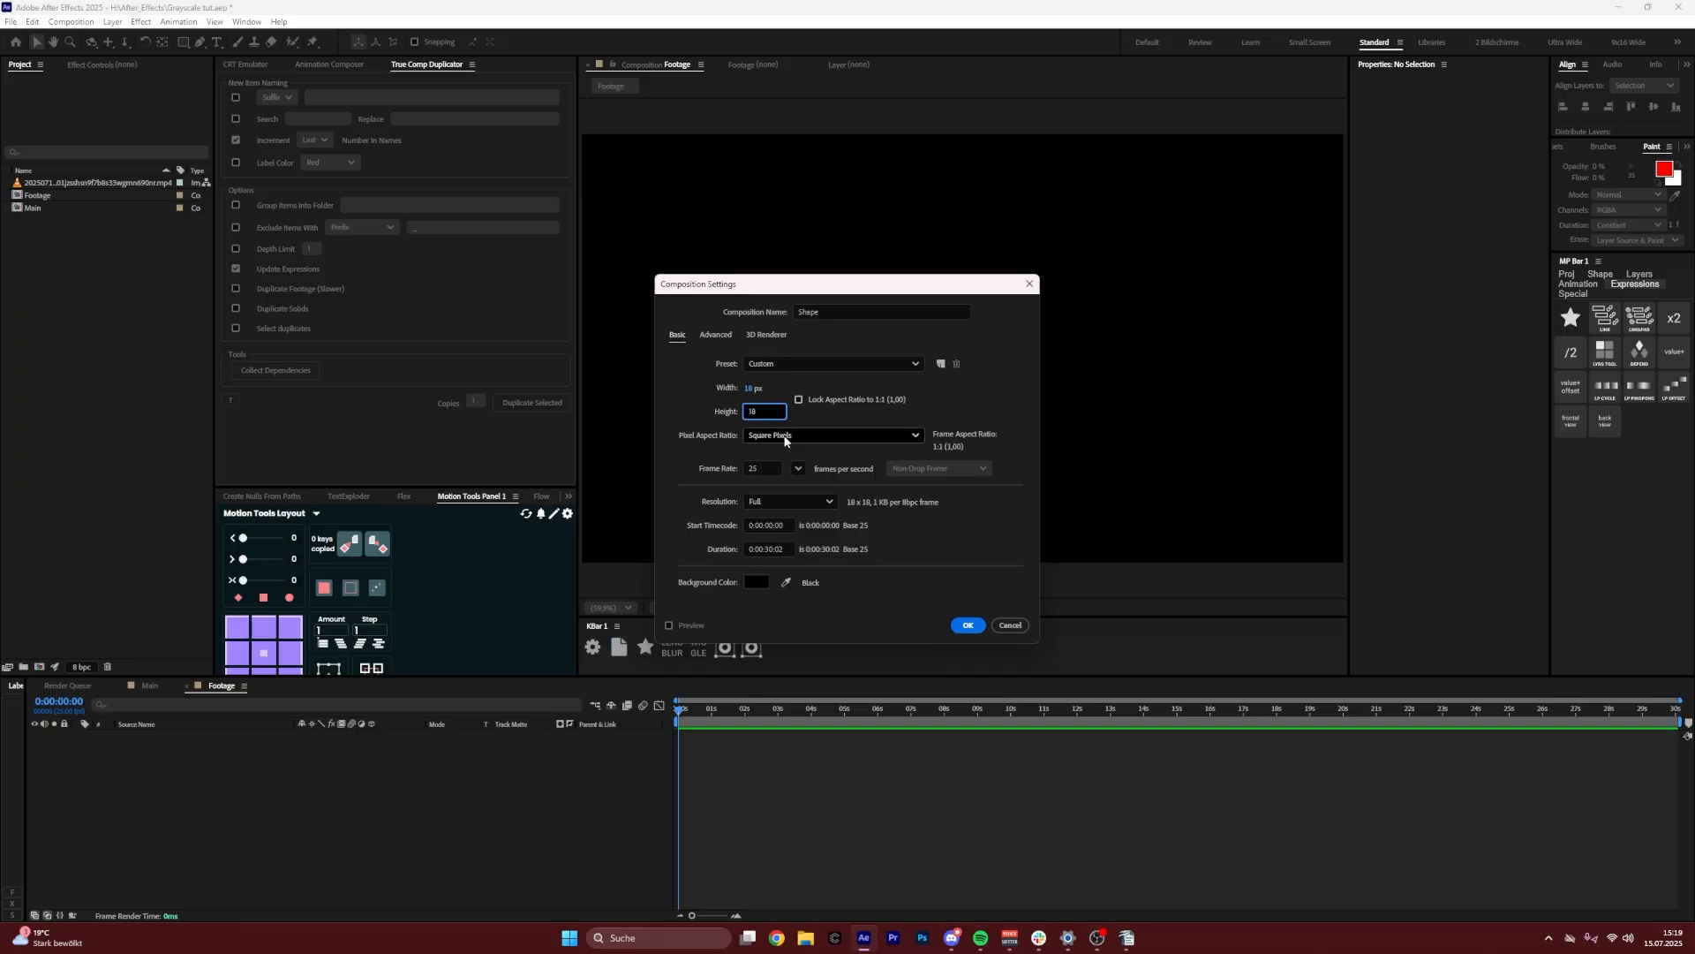
pyautogui.click(953, 624)
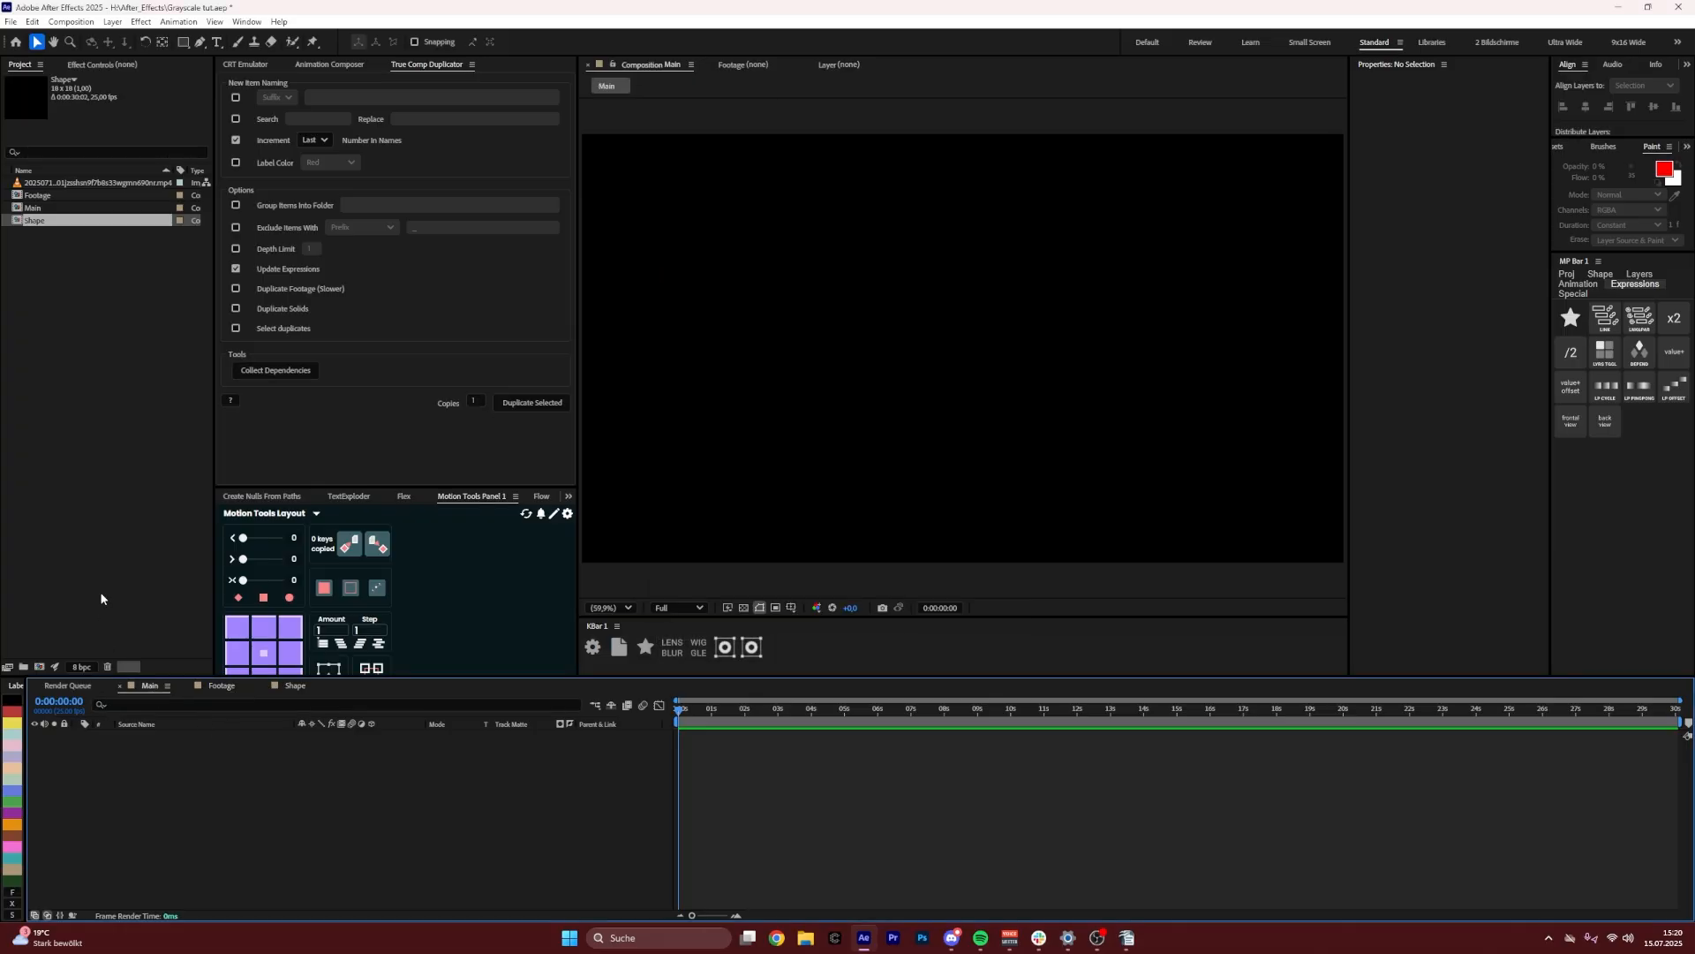
# Close the Footage and Shape timelines and add both compositions as layers to Main
pyautogui.click(189, 685)
pyautogui.click(189, 685)
pyautogui.keyDown('ctrl'); pyautogui.click(44, 195); pyautogui.keyUp('ctrl')
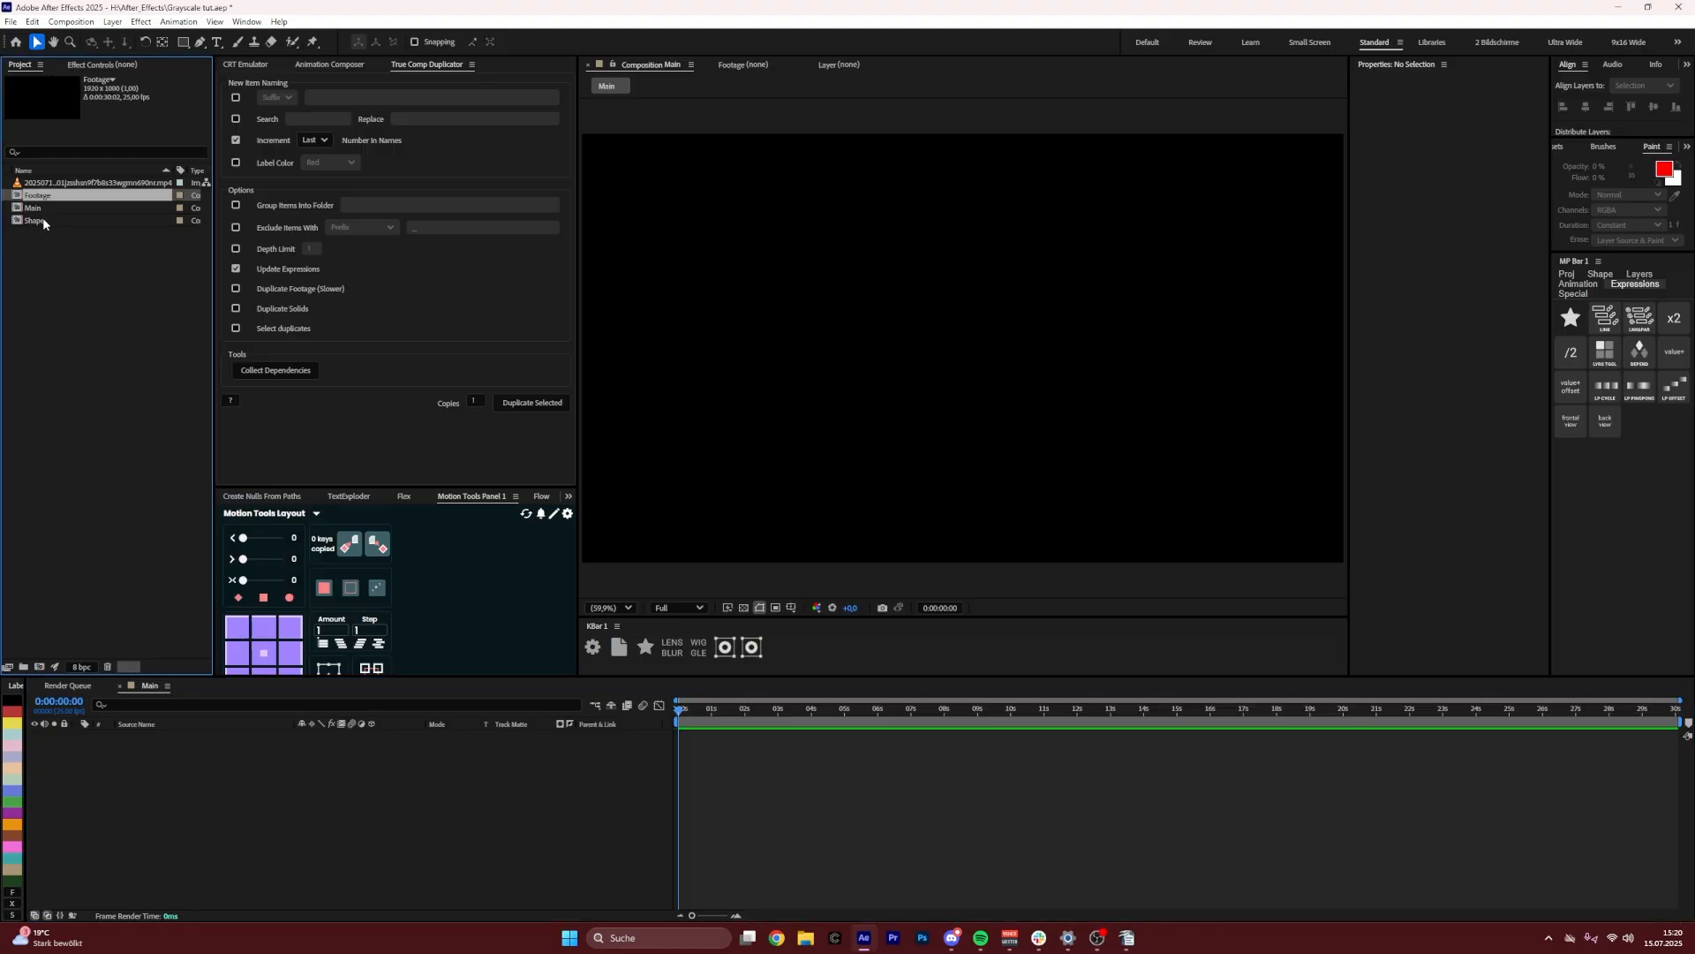
pyautogui.moveTo(36, 221); pyautogui.dragTo(154, 777)
pyautogui.click(183, 851)
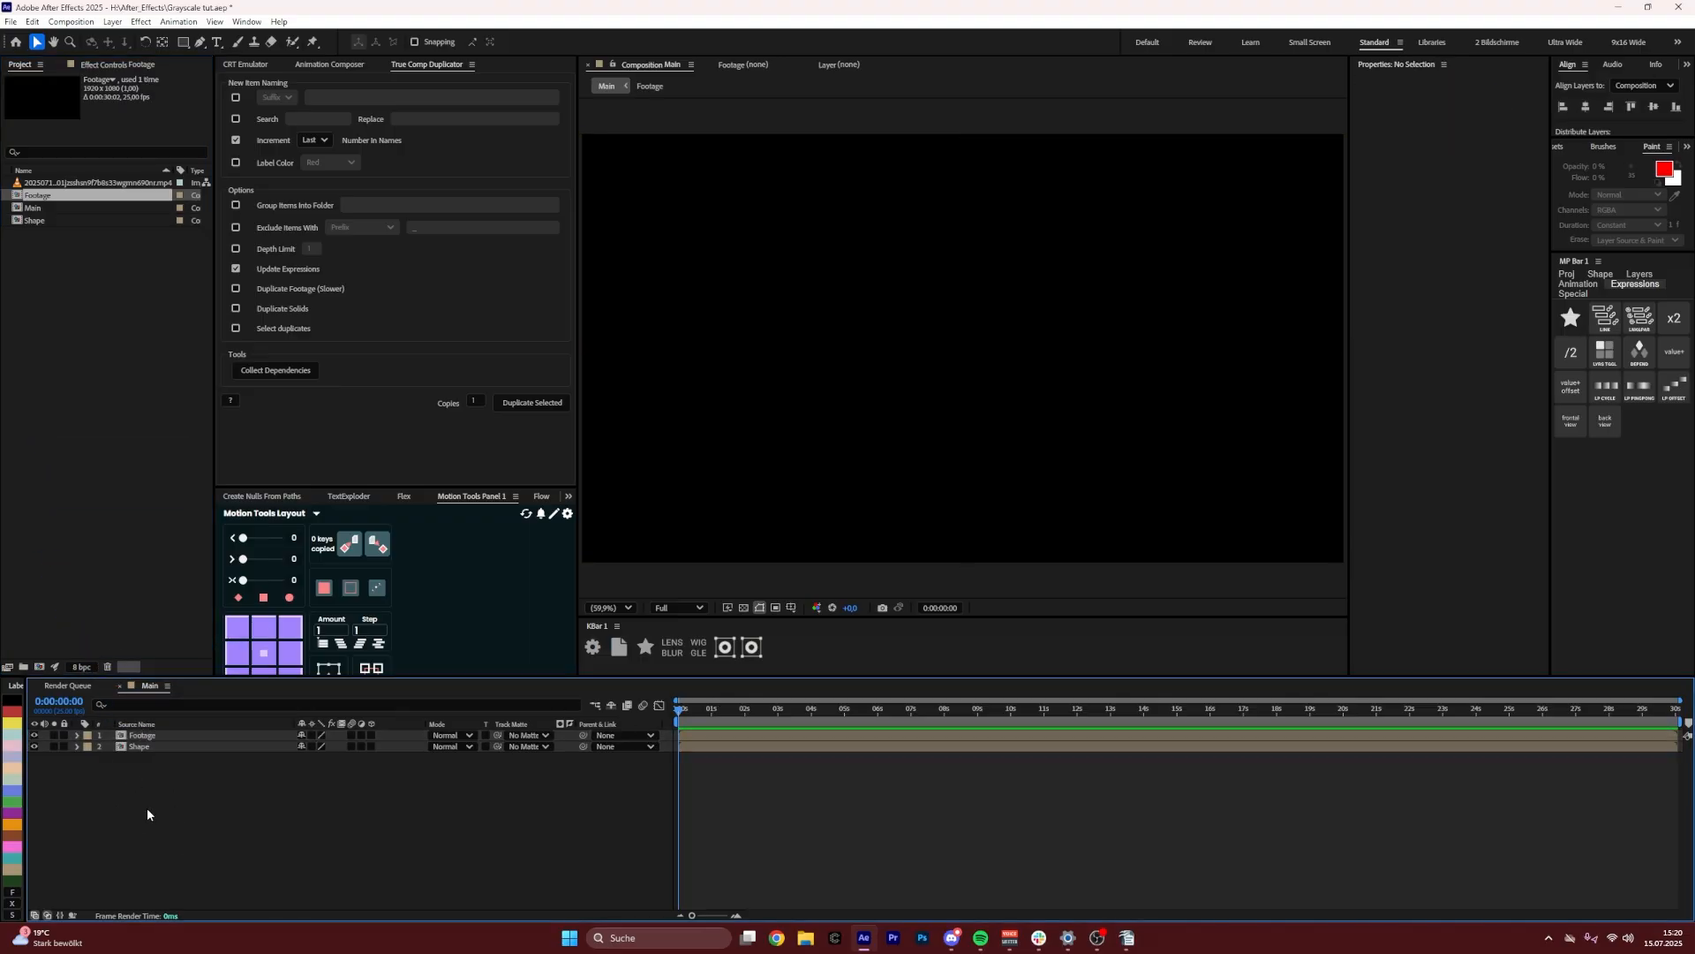
# Open the Footage composition and draw a square about 647 px wide near the middle of the frame
pyautogui.doubleClick(150, 734)
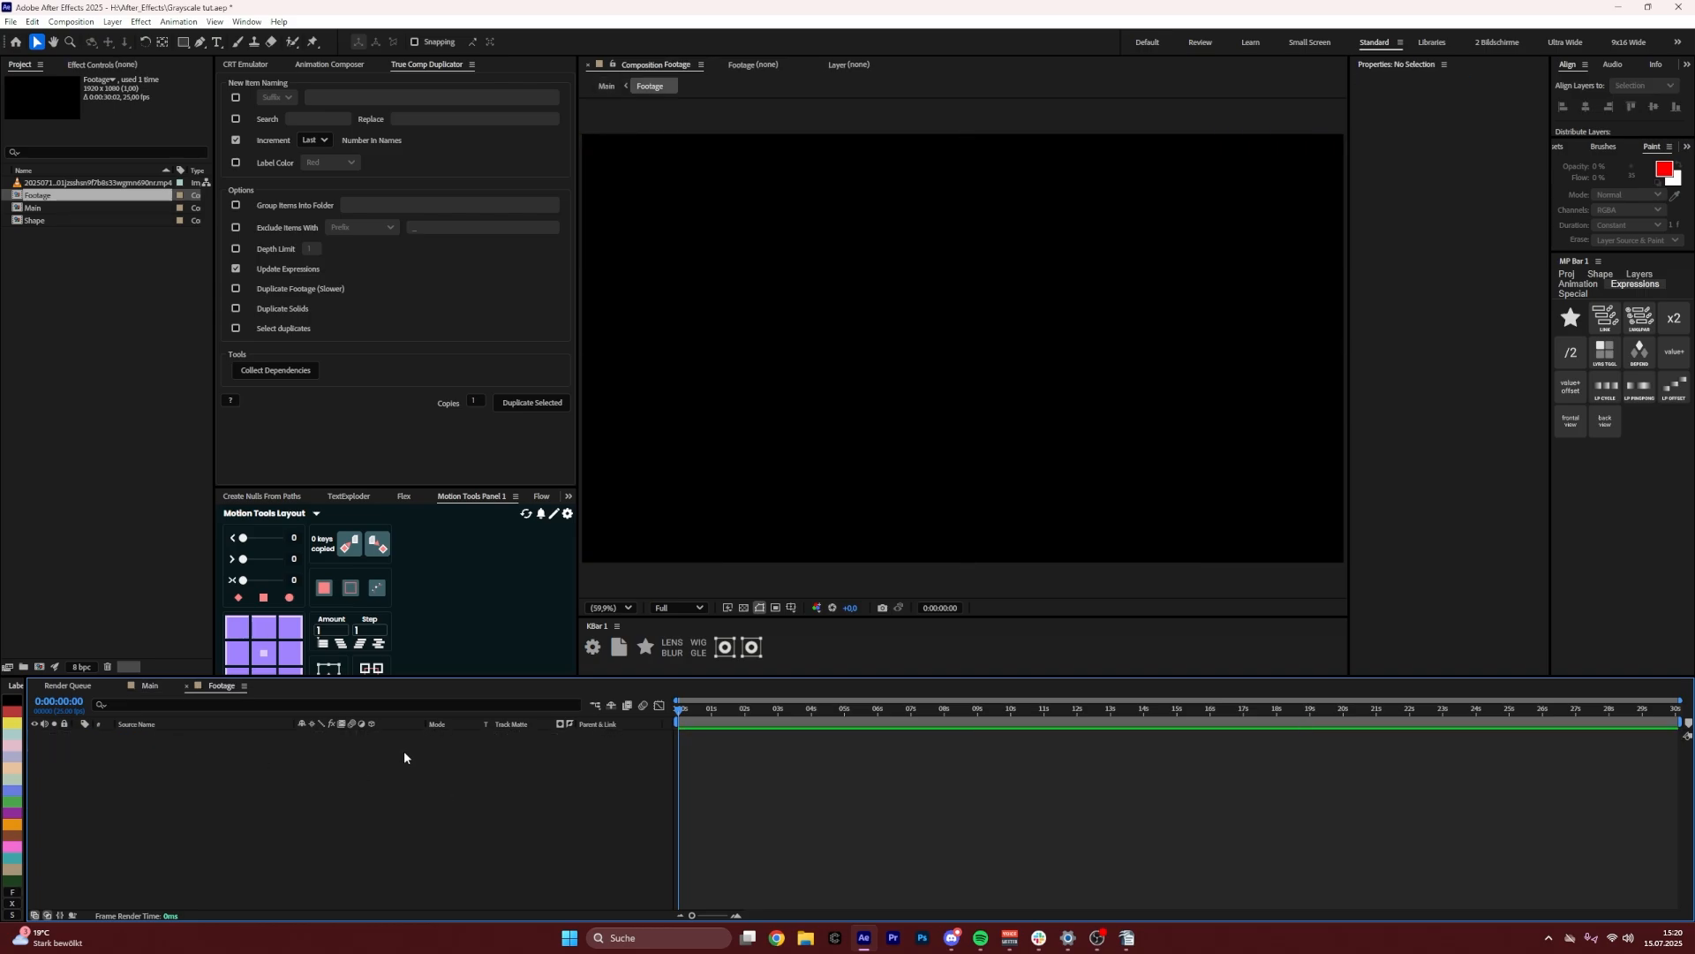
pyautogui.click(183, 42)
pyautogui.moveTo(876, 284); pyautogui.dragTo(980, 370)
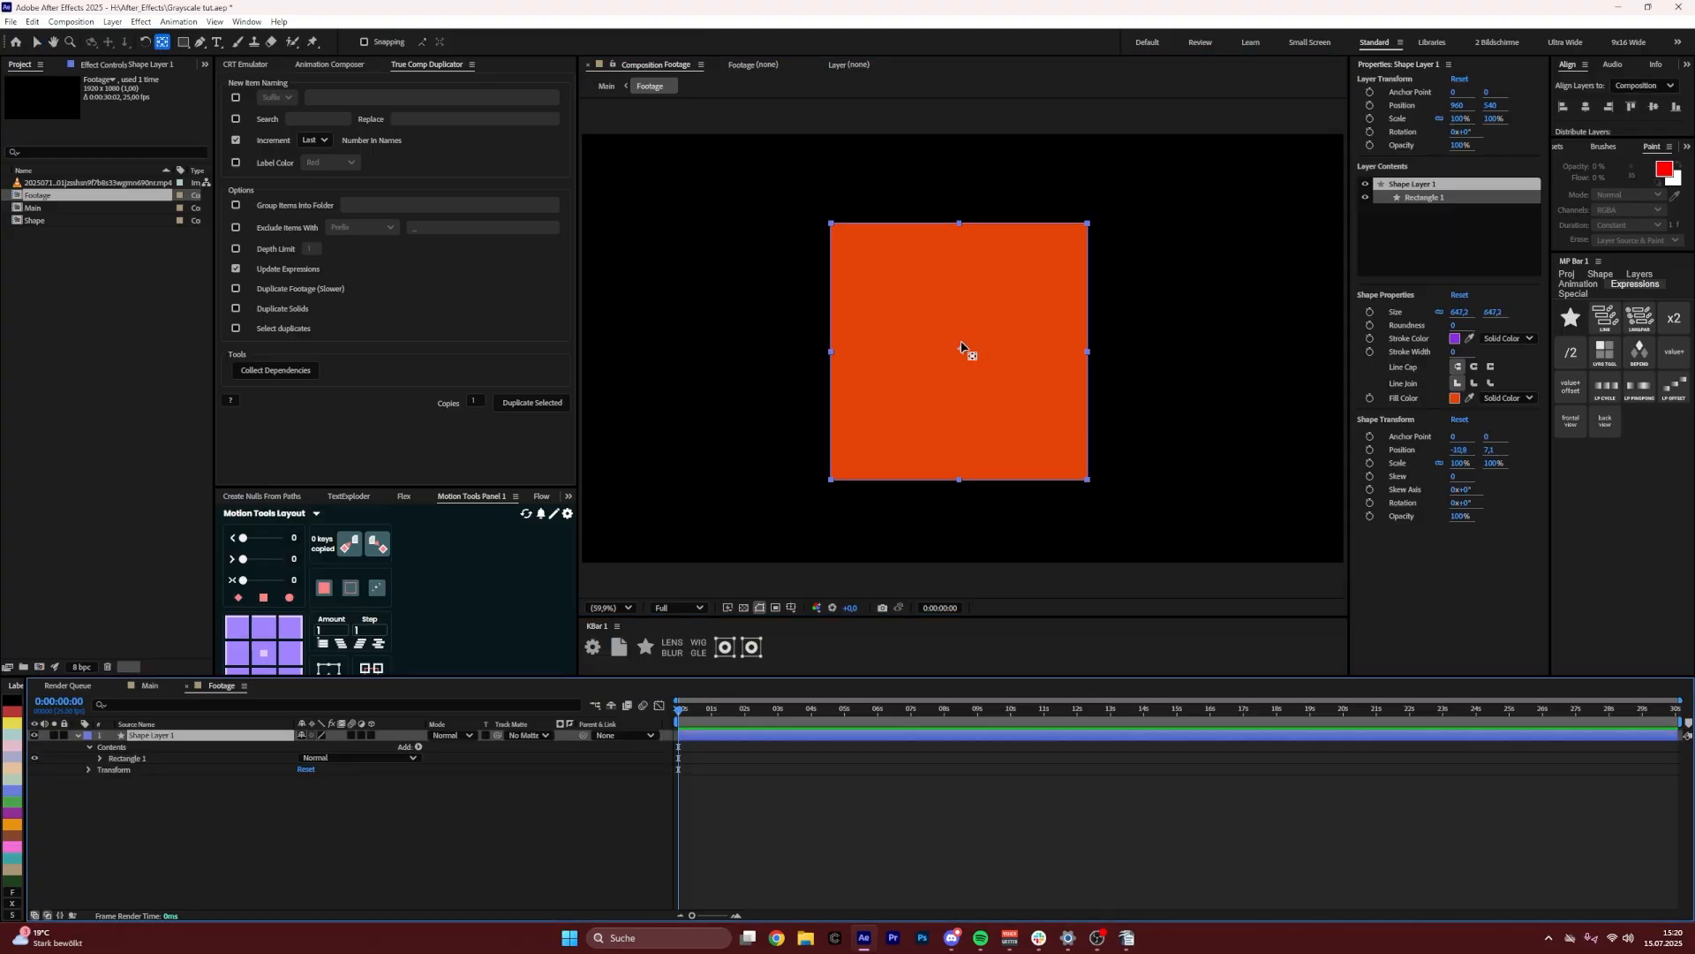
# Move the square's anchor point to its centre and align the layer to the centre of the composition
pyautogui.moveTo(962, 347); pyautogui.dragTo(958, 353)
pyautogui.press('v')
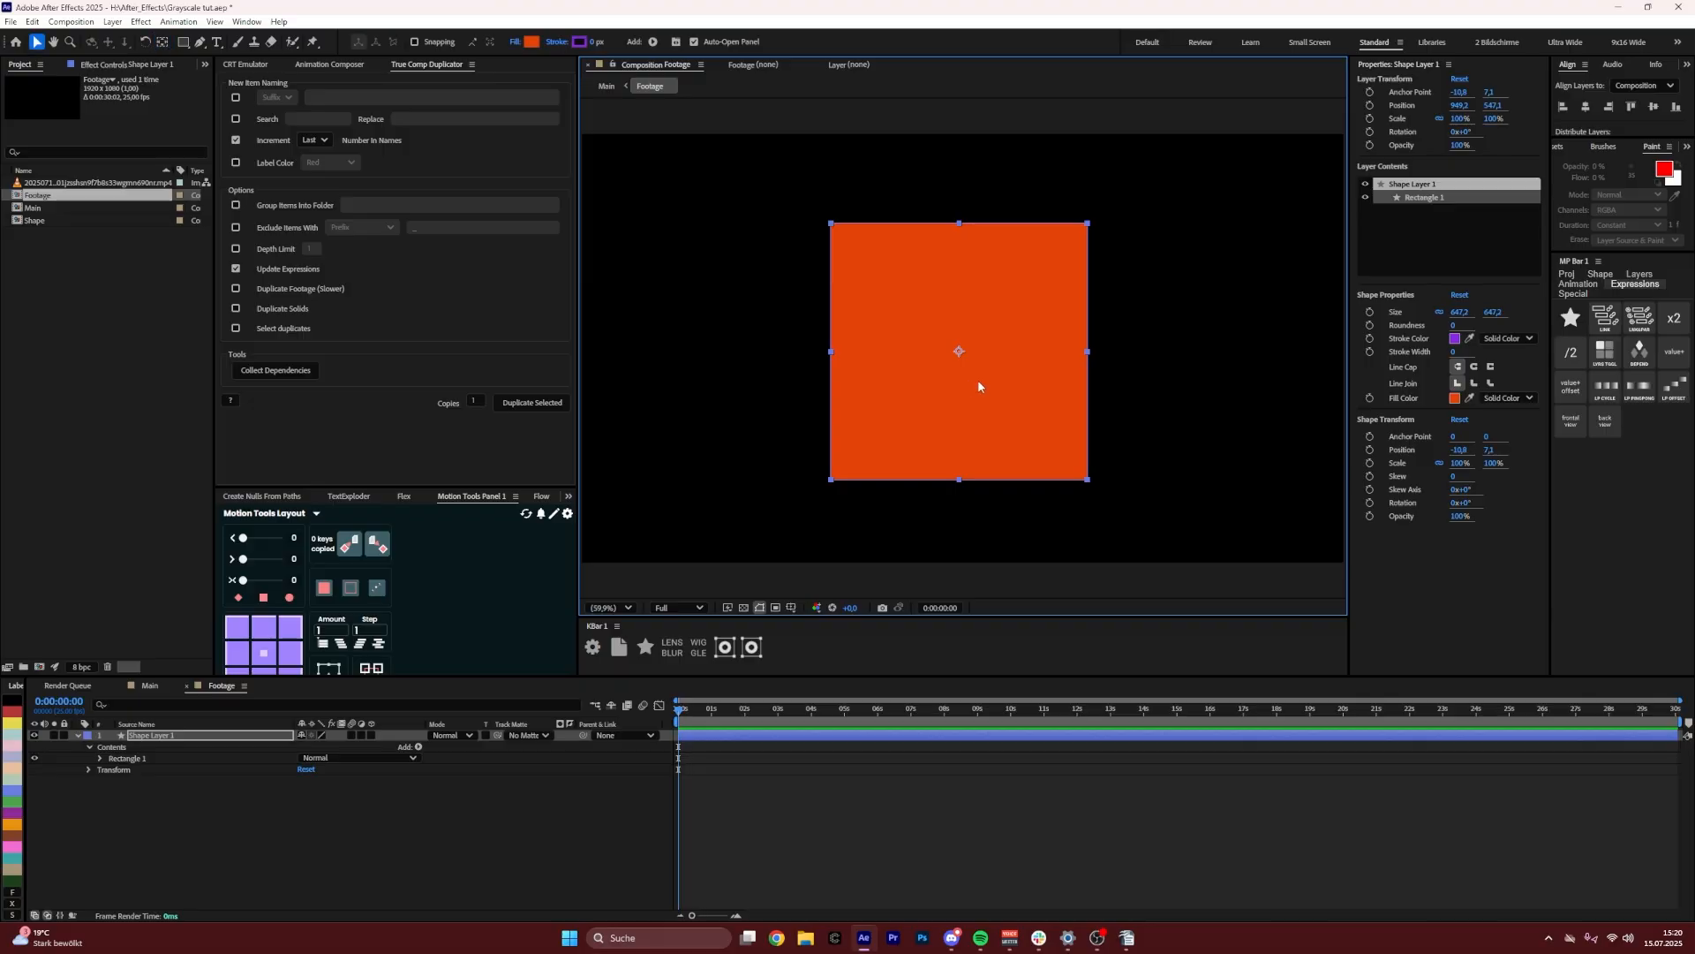
pyautogui.click(1586, 106)
pyautogui.click(1654, 106)
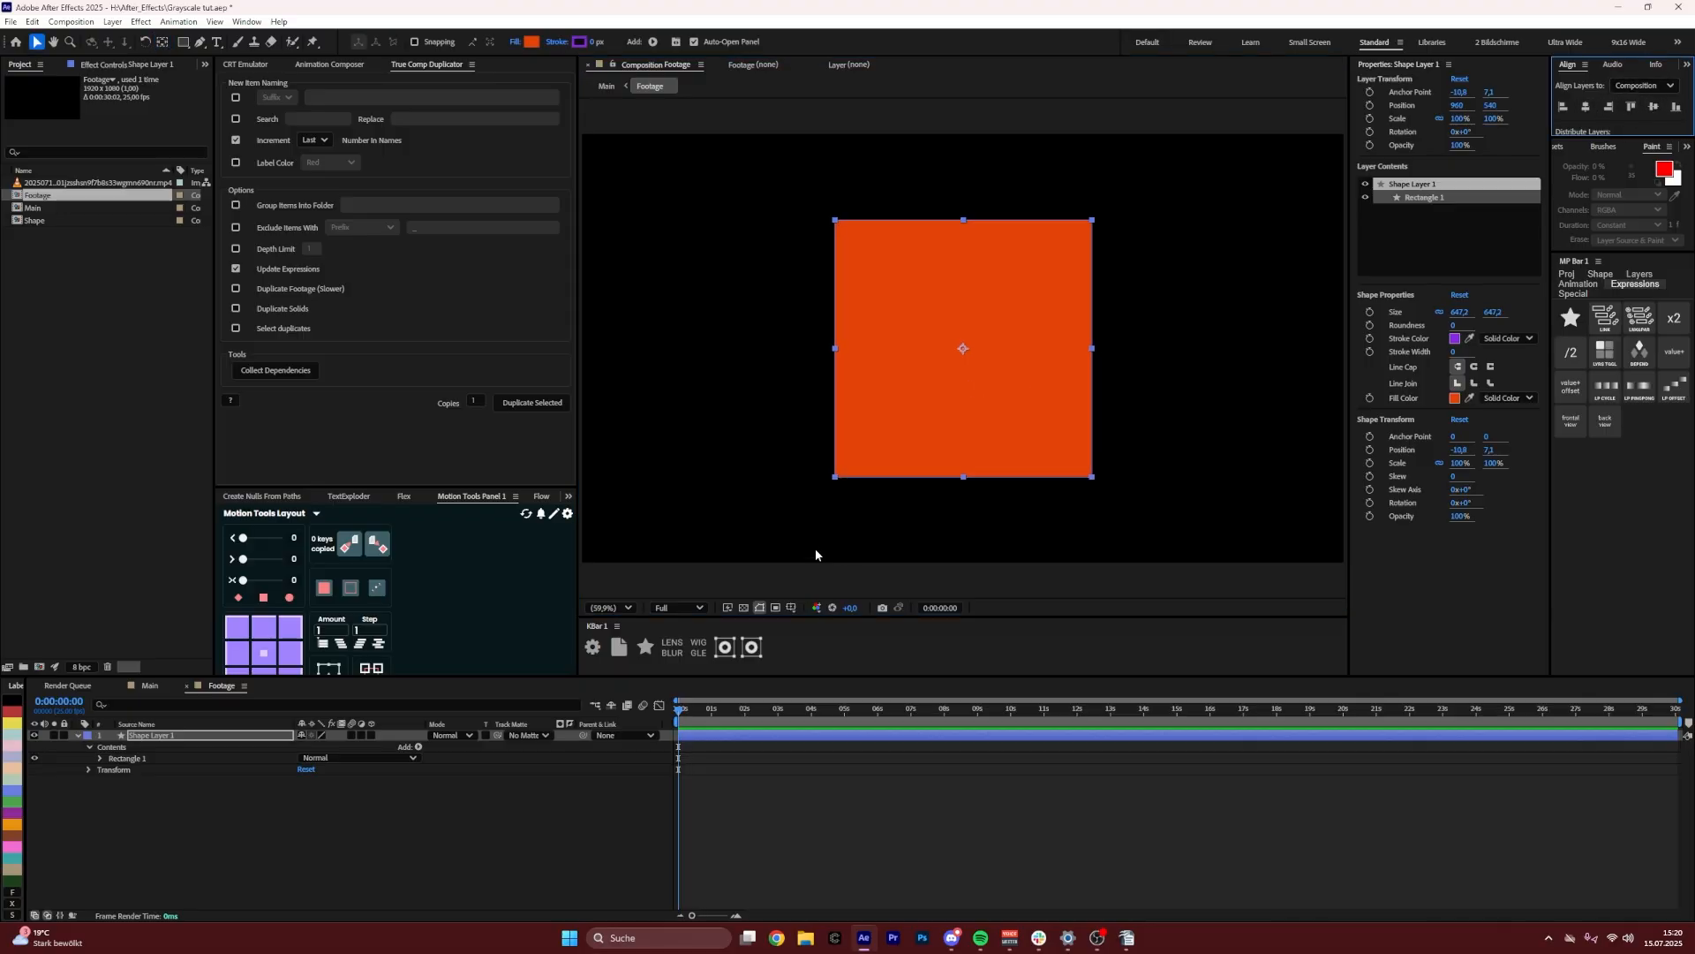
# Turn the square's shape layer into a 3D layer
pyautogui.click(262, 864)
pyautogui.click(177, 733)
pyautogui.press('Return')
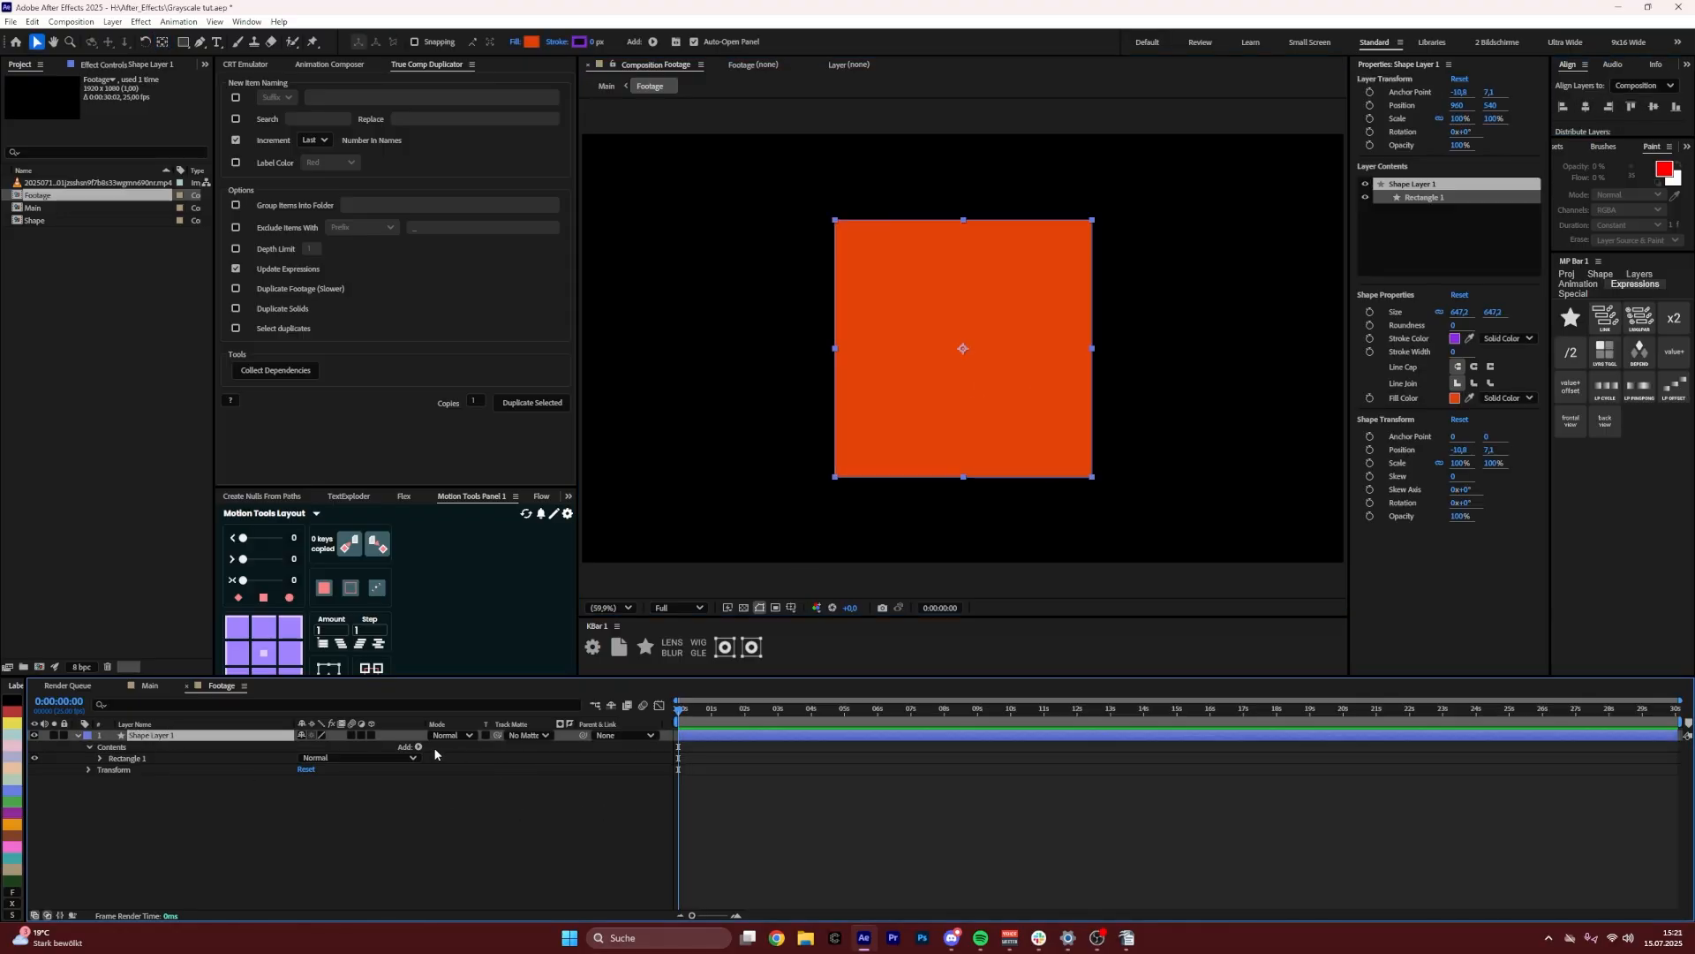
pyautogui.click(371, 735)
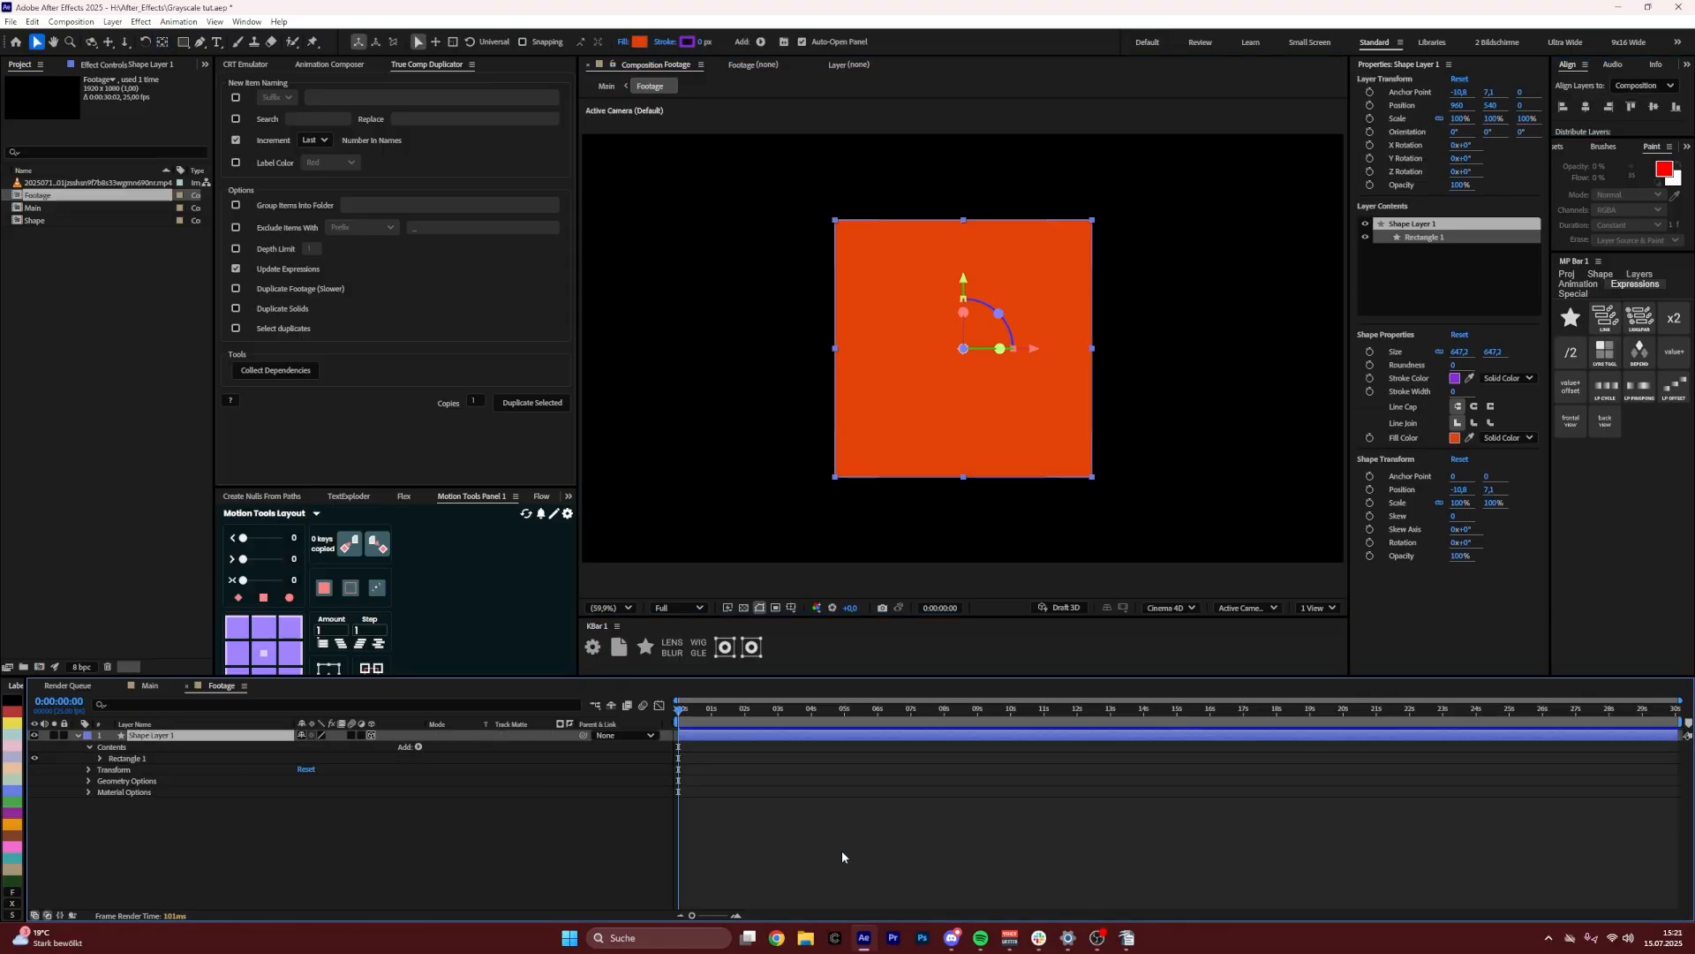
# Switch the composition's 3D renderer to Classic 3D and back to Cinema 4D
pyautogui.click(1168, 607)
pyautogui.click(1179, 631)
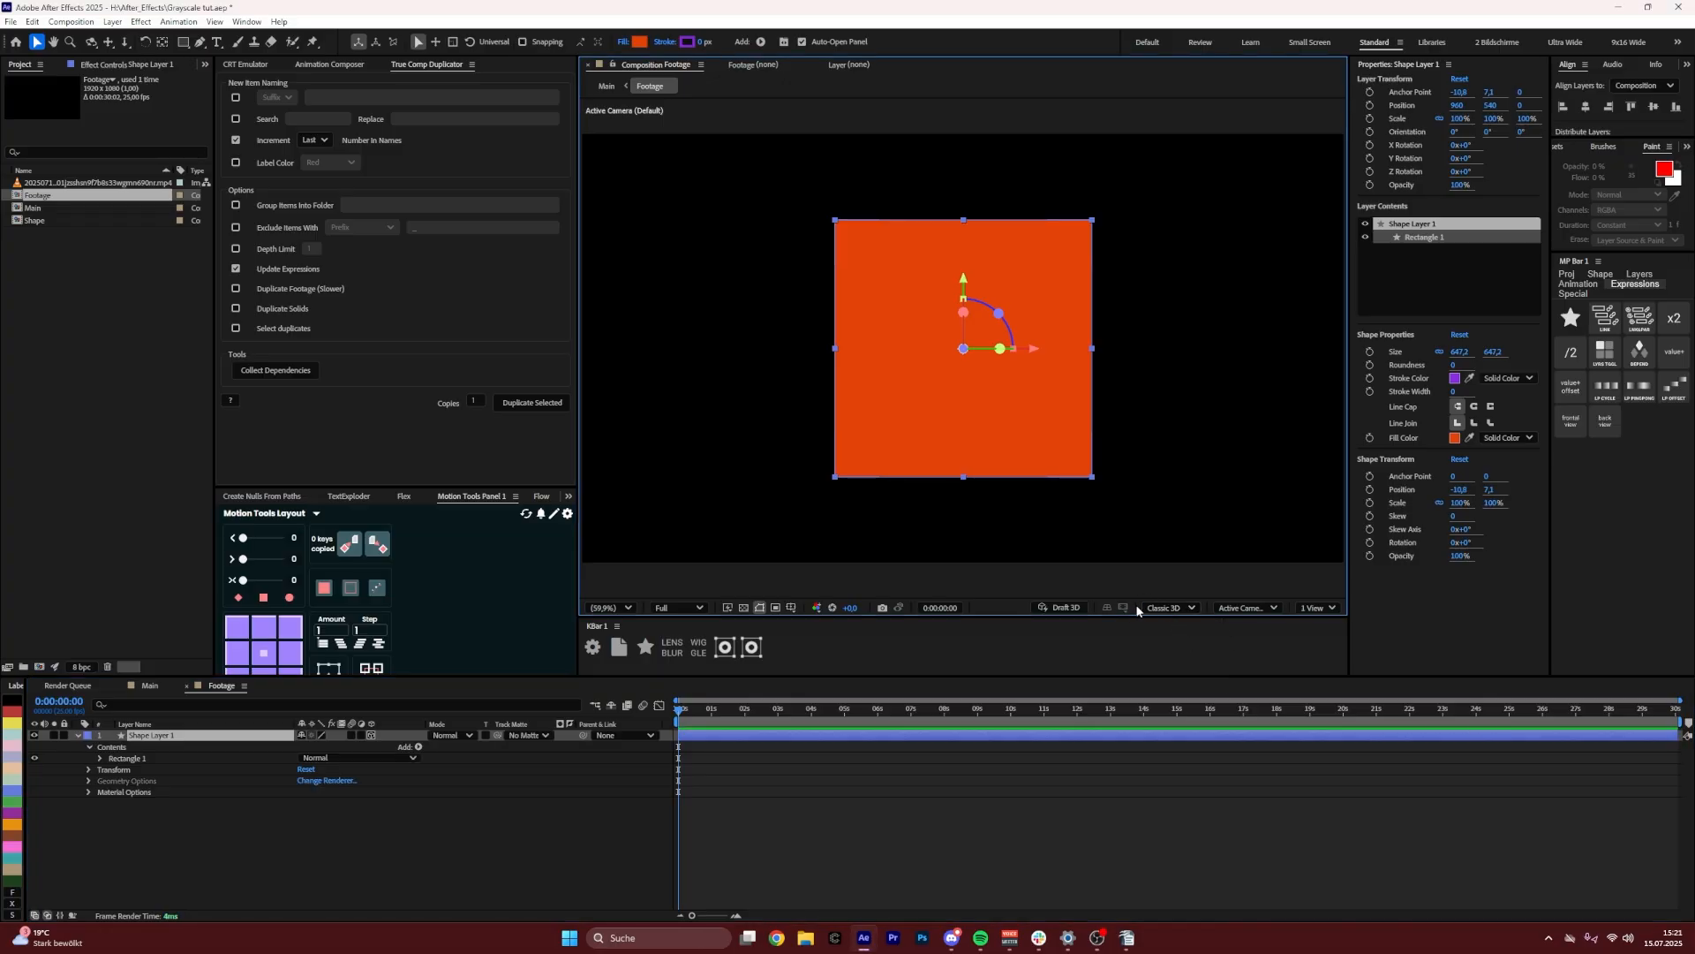
pyautogui.click(1175, 610)
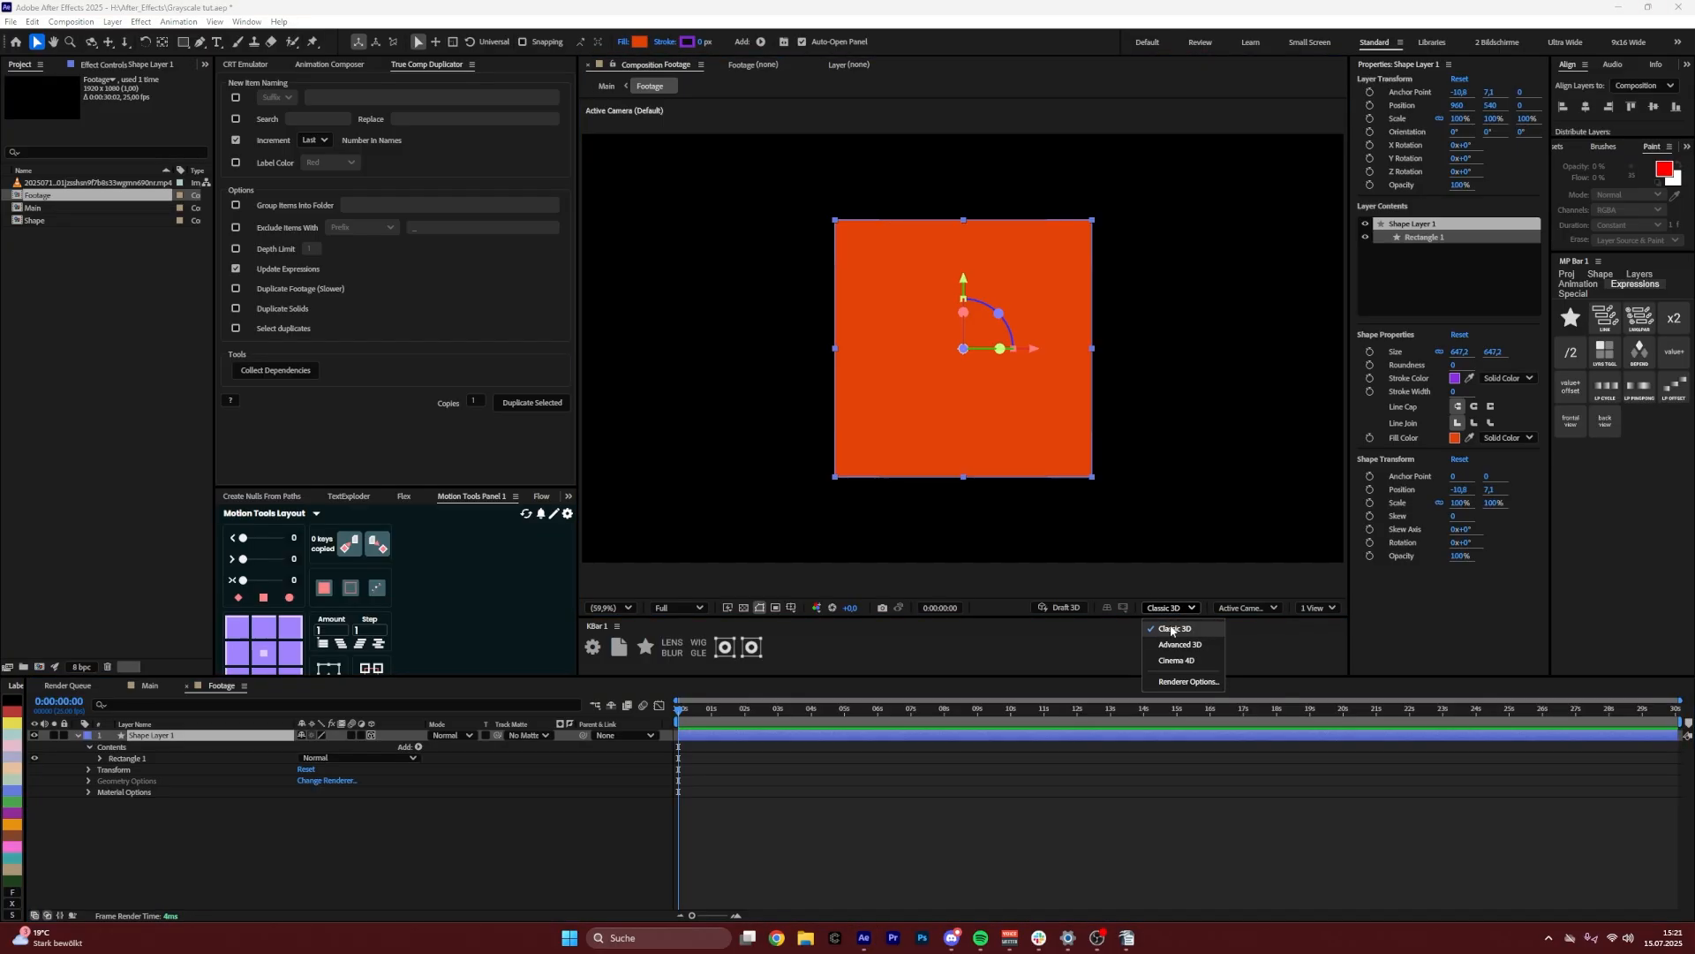
pyautogui.click(1179, 662)
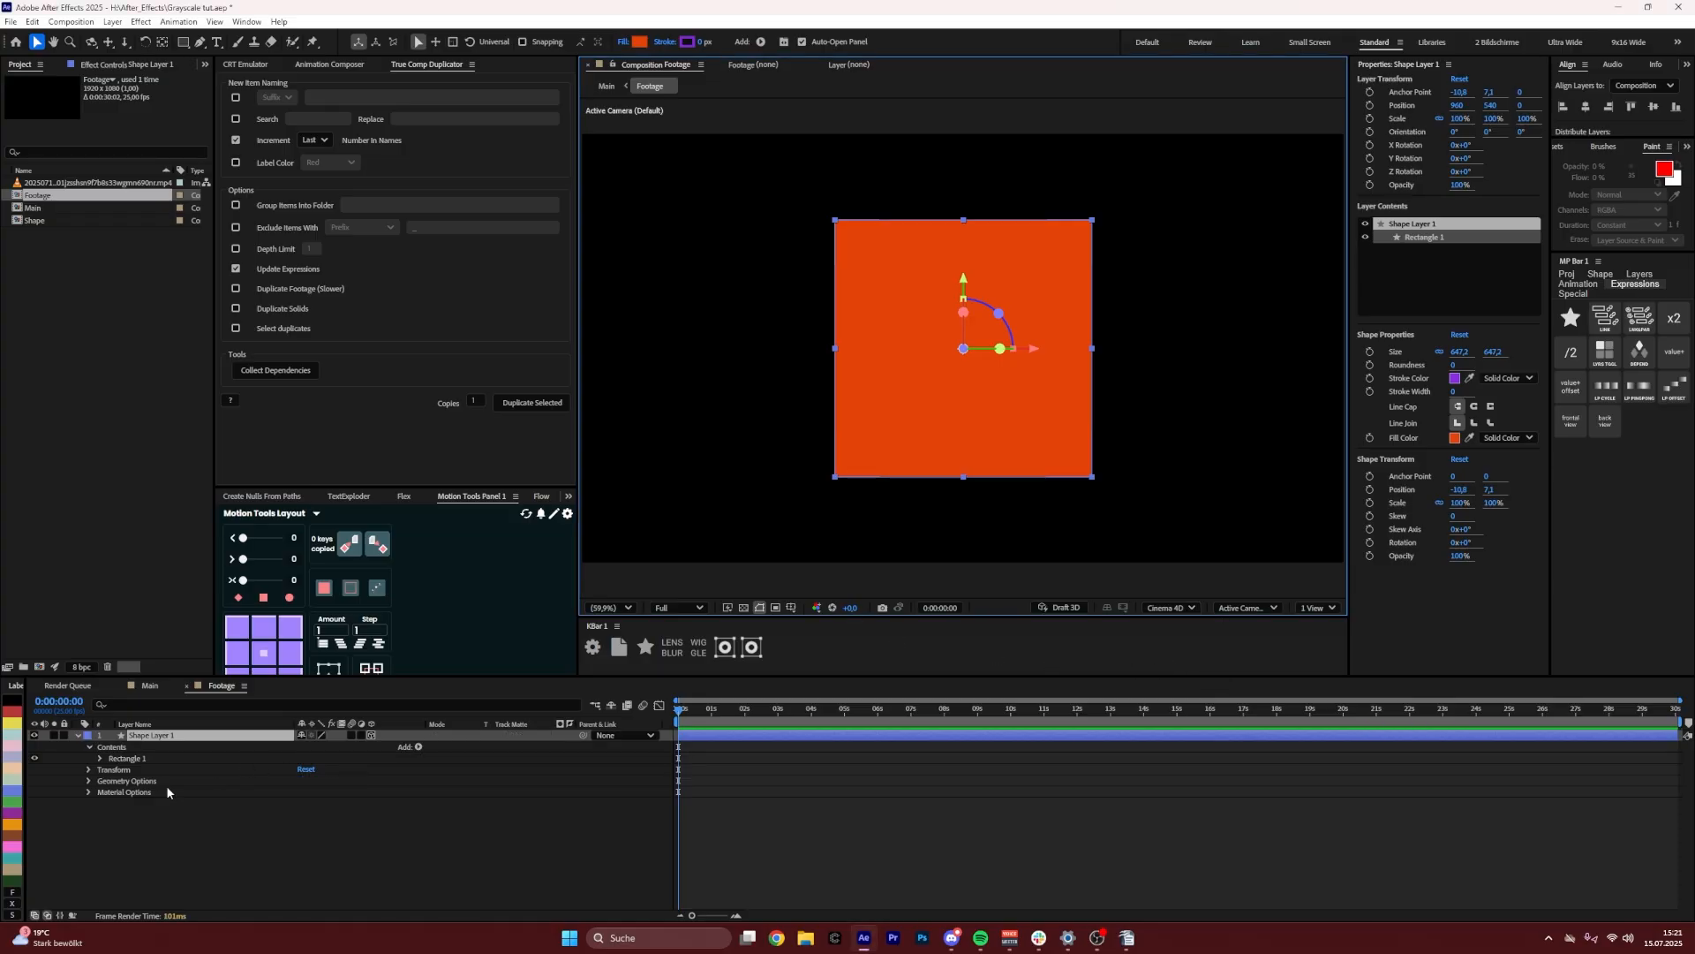
# In the shape layer's geometry options, set the bevel style to Convex and the bevel depth to 6
pyautogui.click(88, 782)
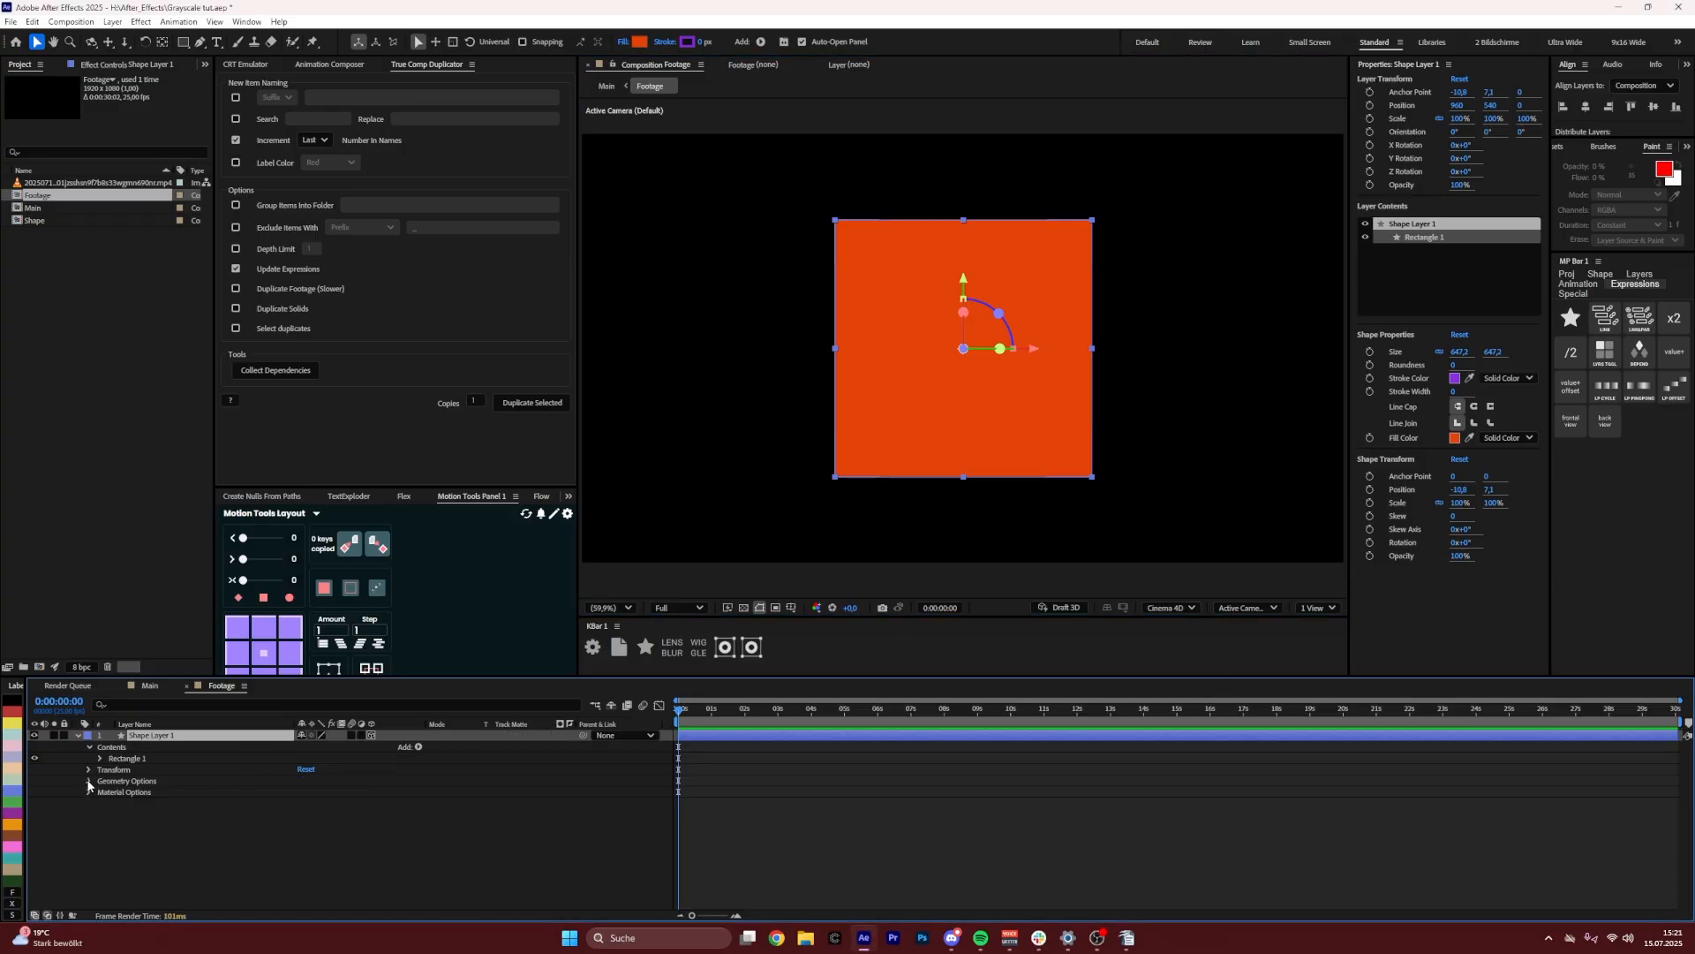
pyautogui.click(316, 792)
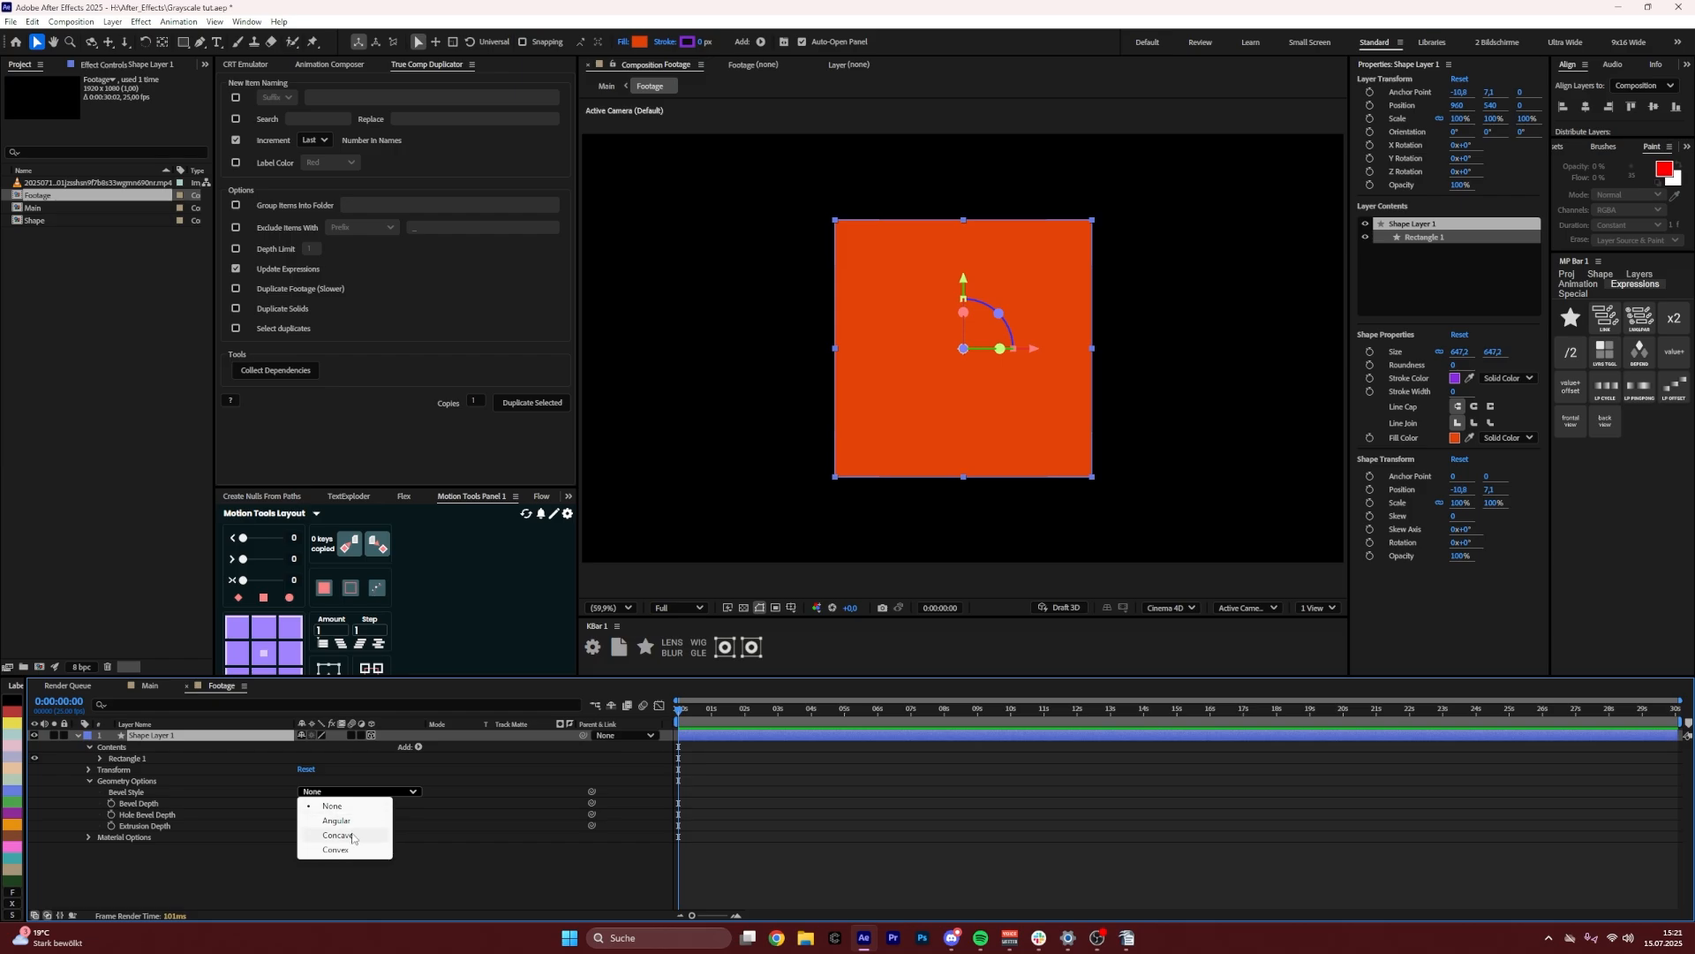
pyautogui.click(335, 850)
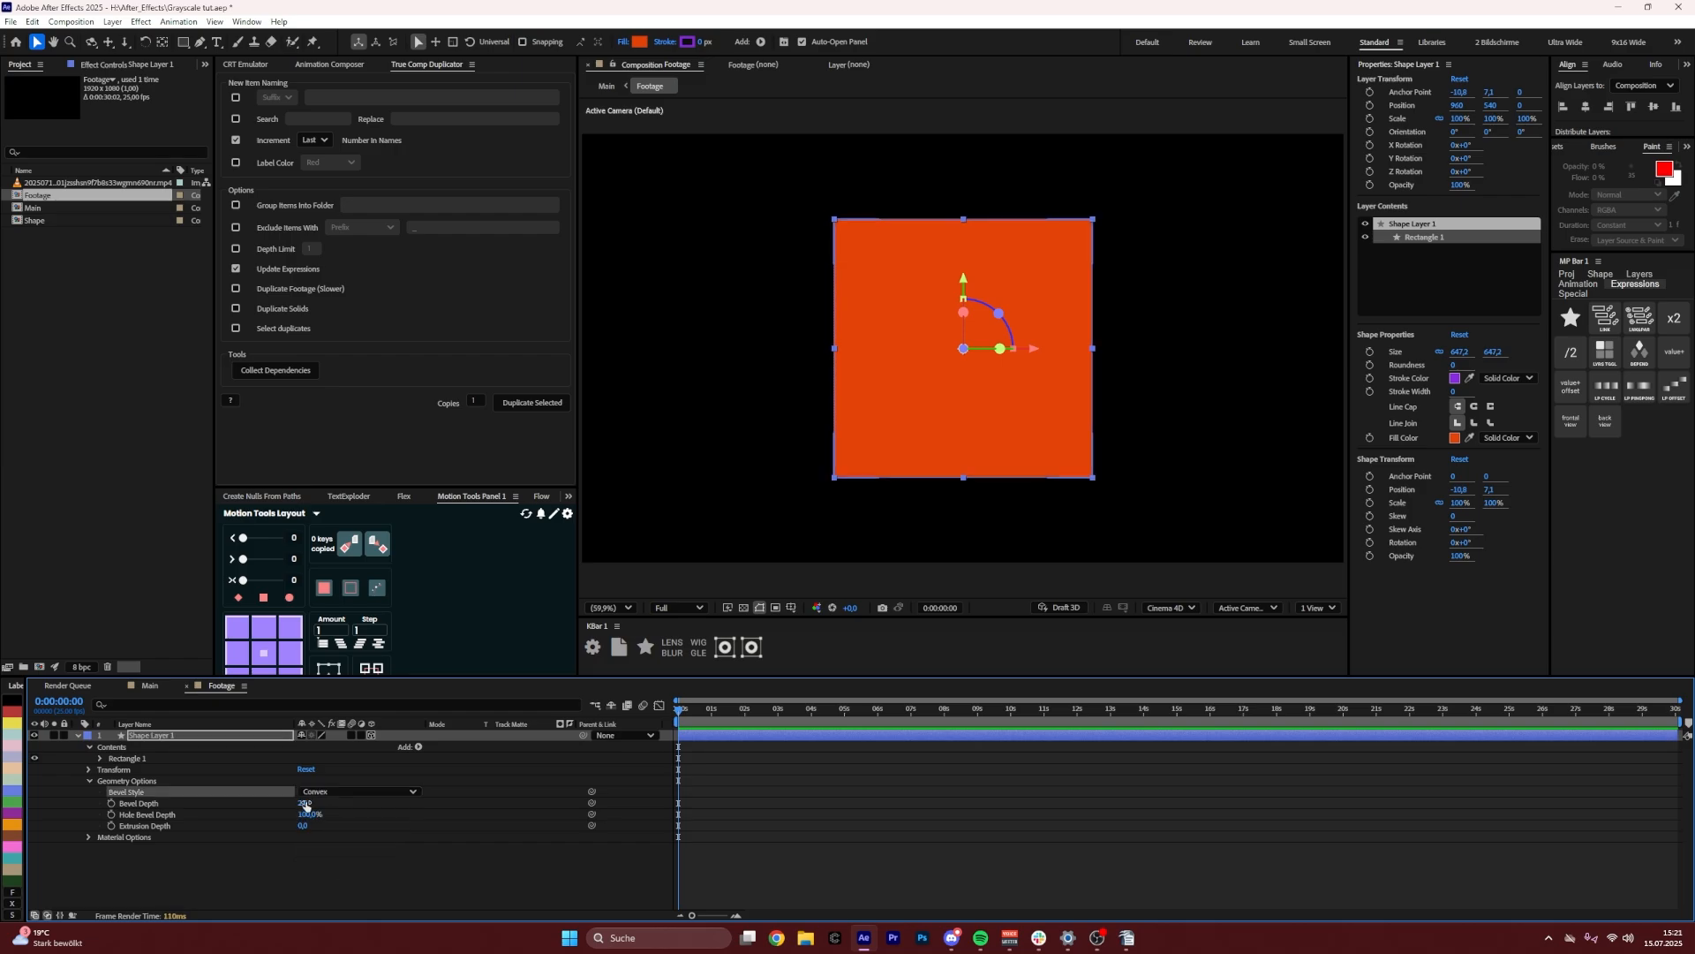
pyautogui.moveTo(305, 804); pyautogui.dragTo(326, 799)
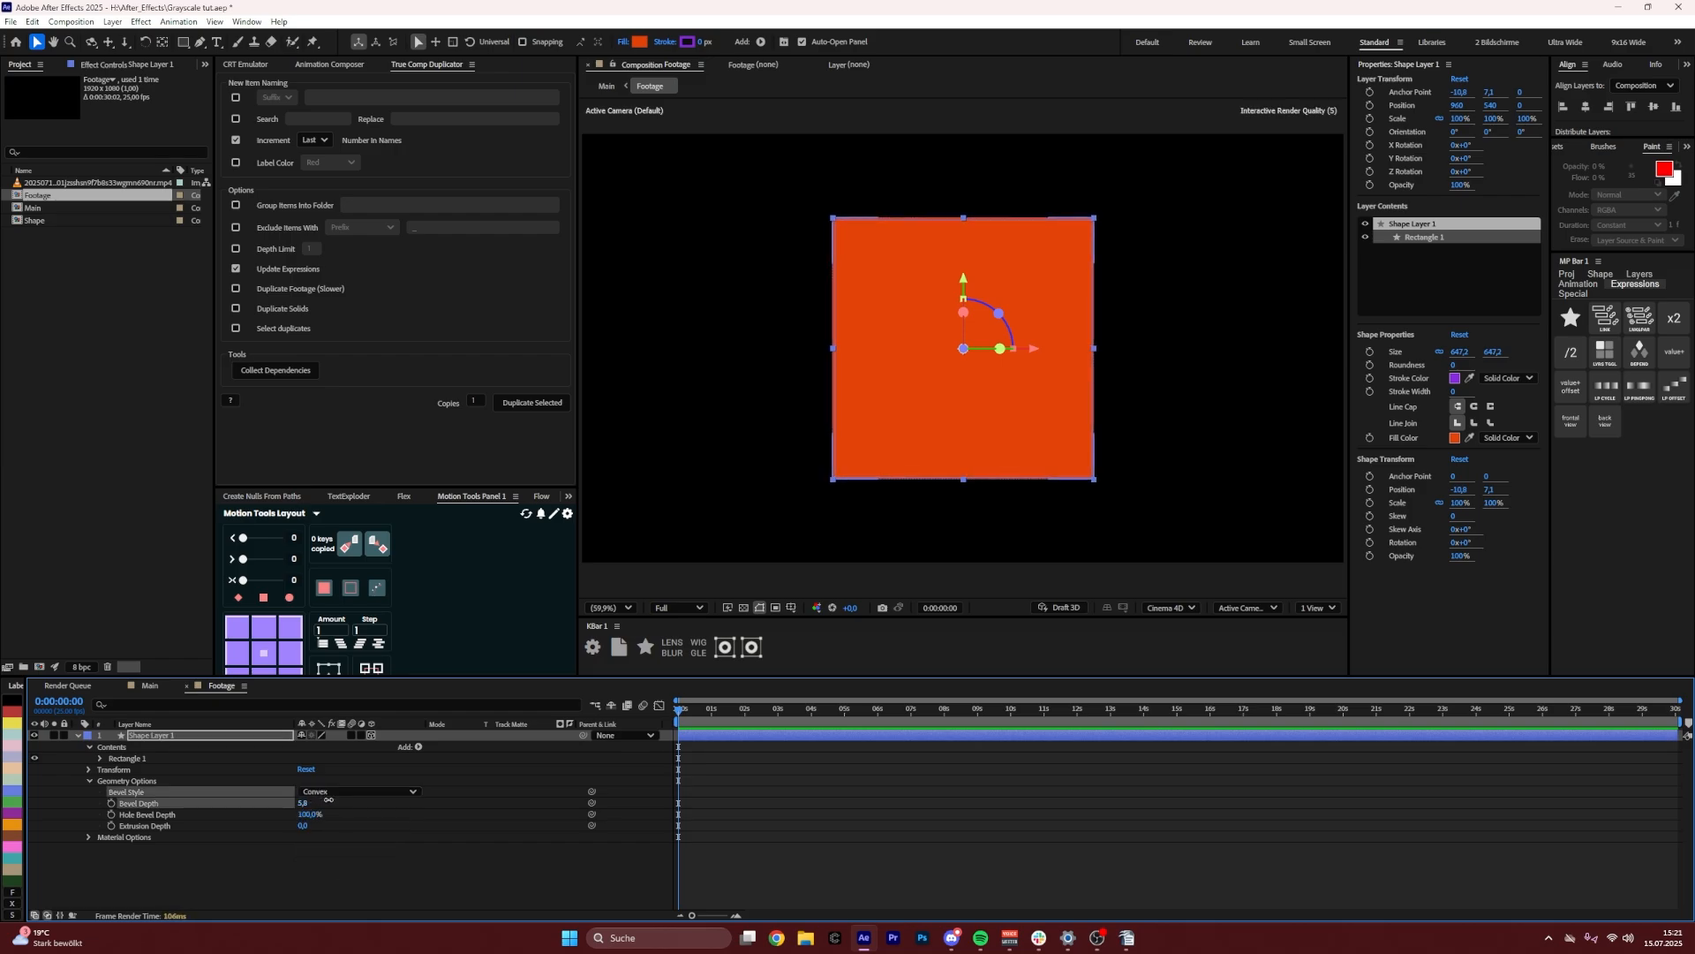
pyautogui.click(303, 805)
pyautogui.write('6')
pyautogui.press('Return')
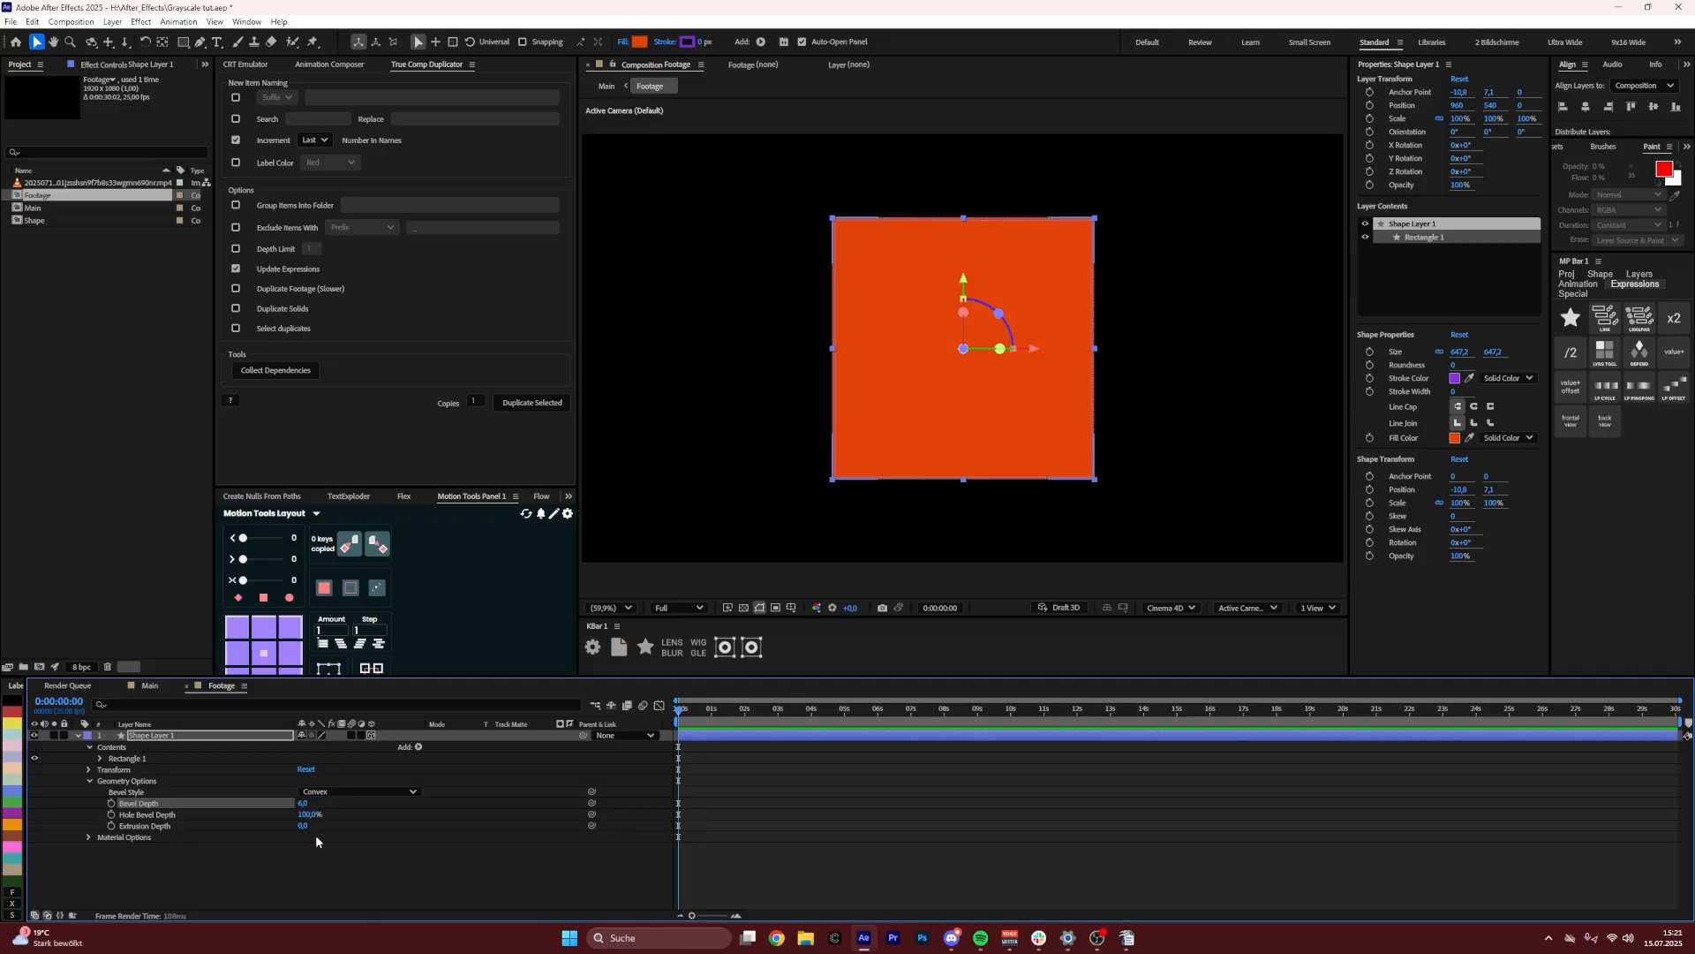
pyautogui.click(298, 865)
pyautogui.click(156, 826)
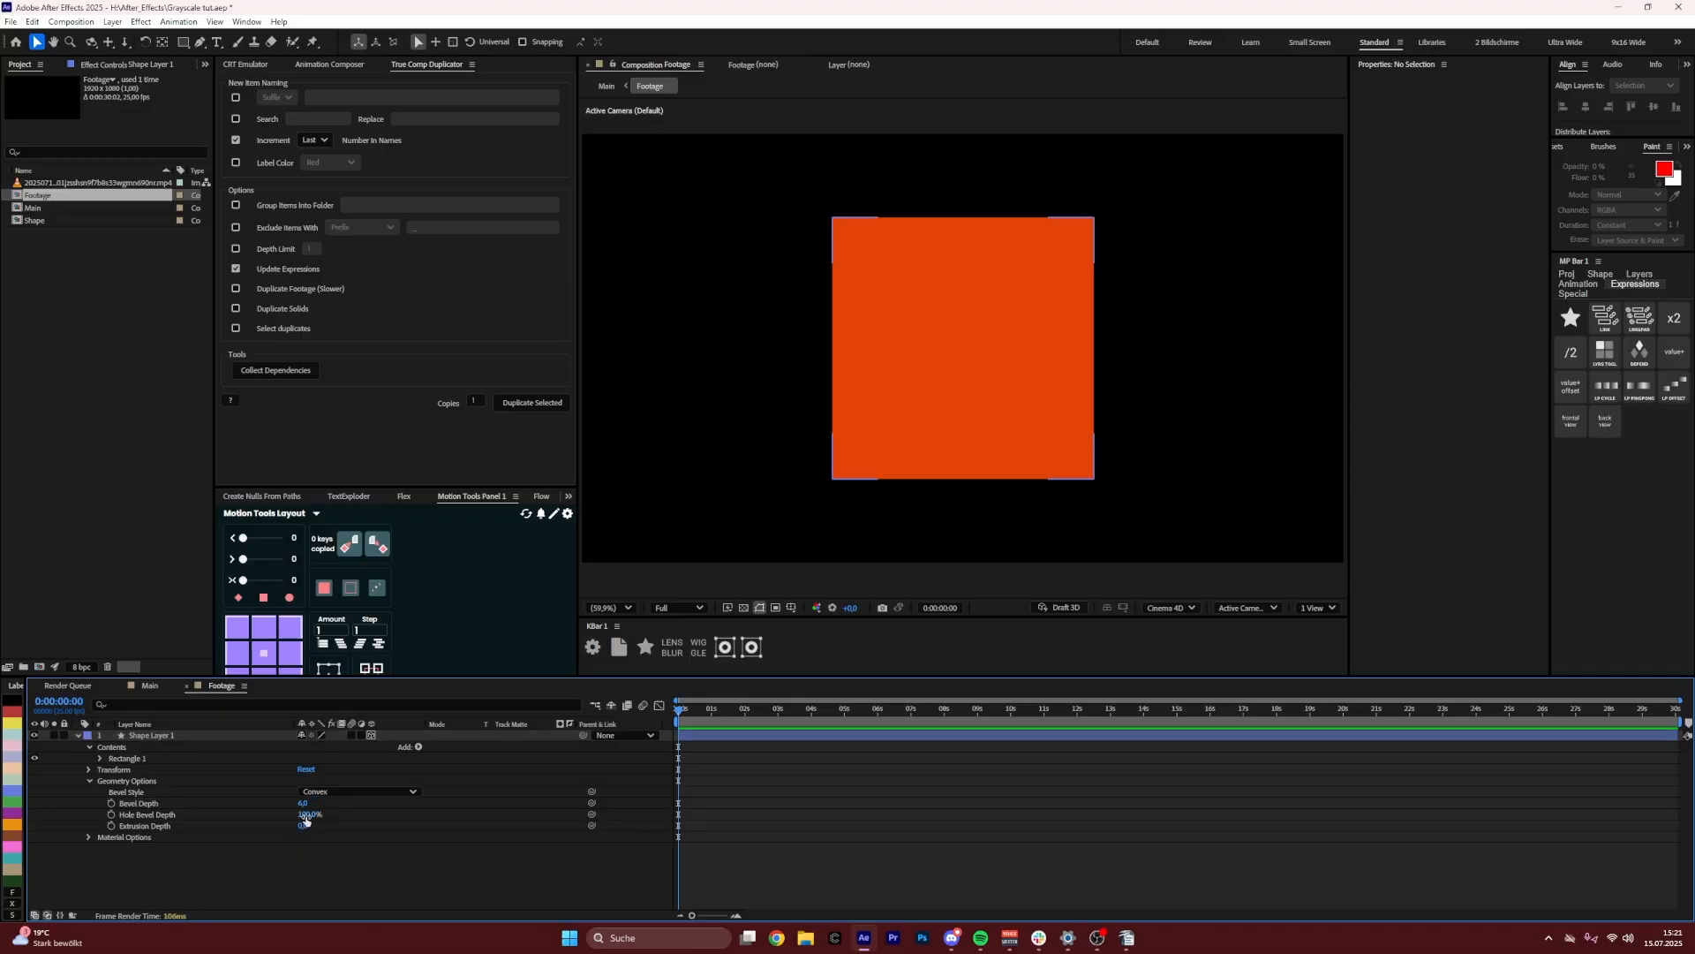
# Set the size of the square to 500 by 500 px
pyautogui.click(168, 737)
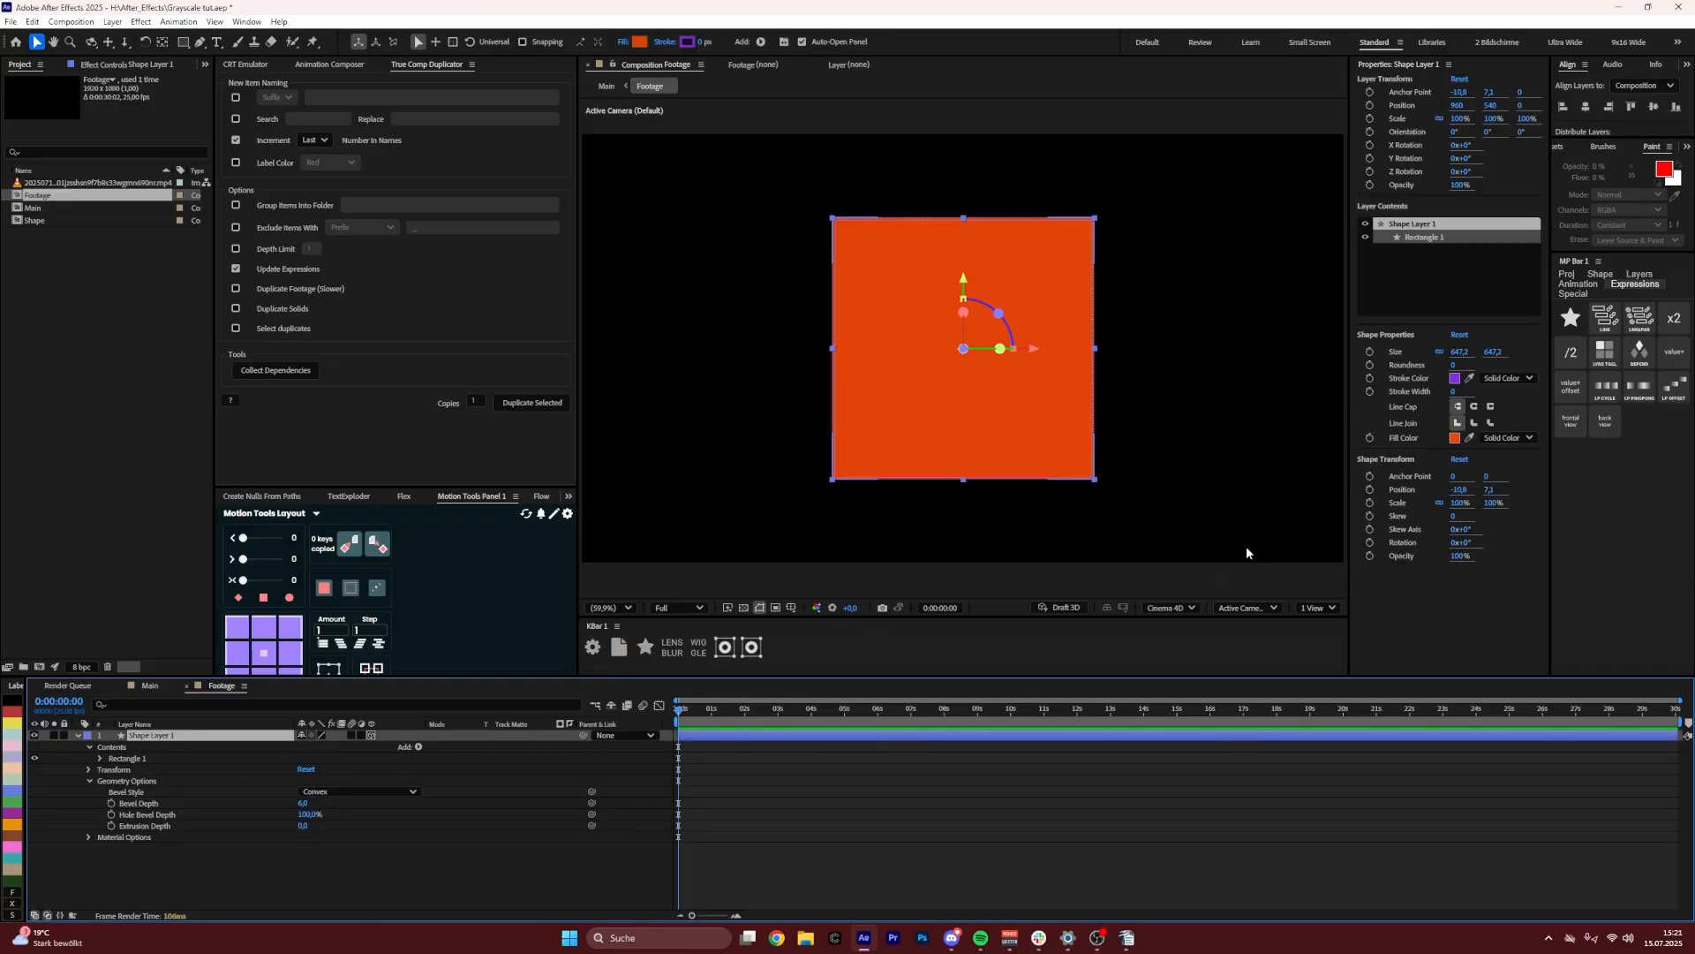
pyautogui.click(1460, 351)
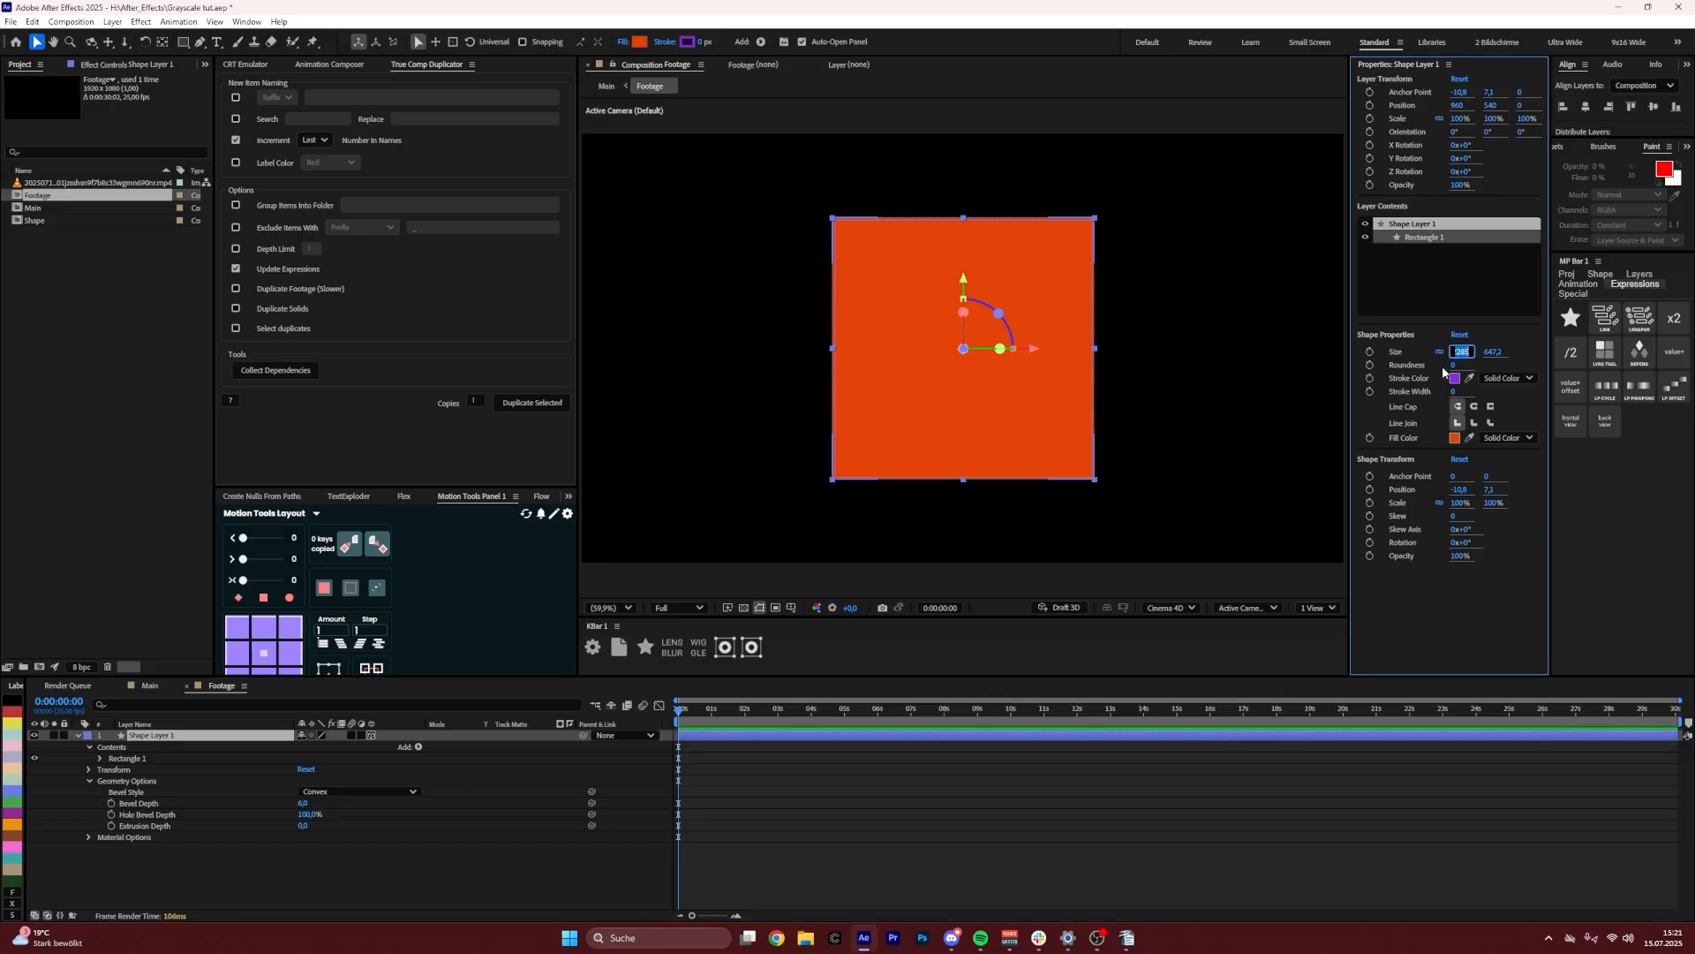
pyautogui.write('500')
pyautogui.press('Return')
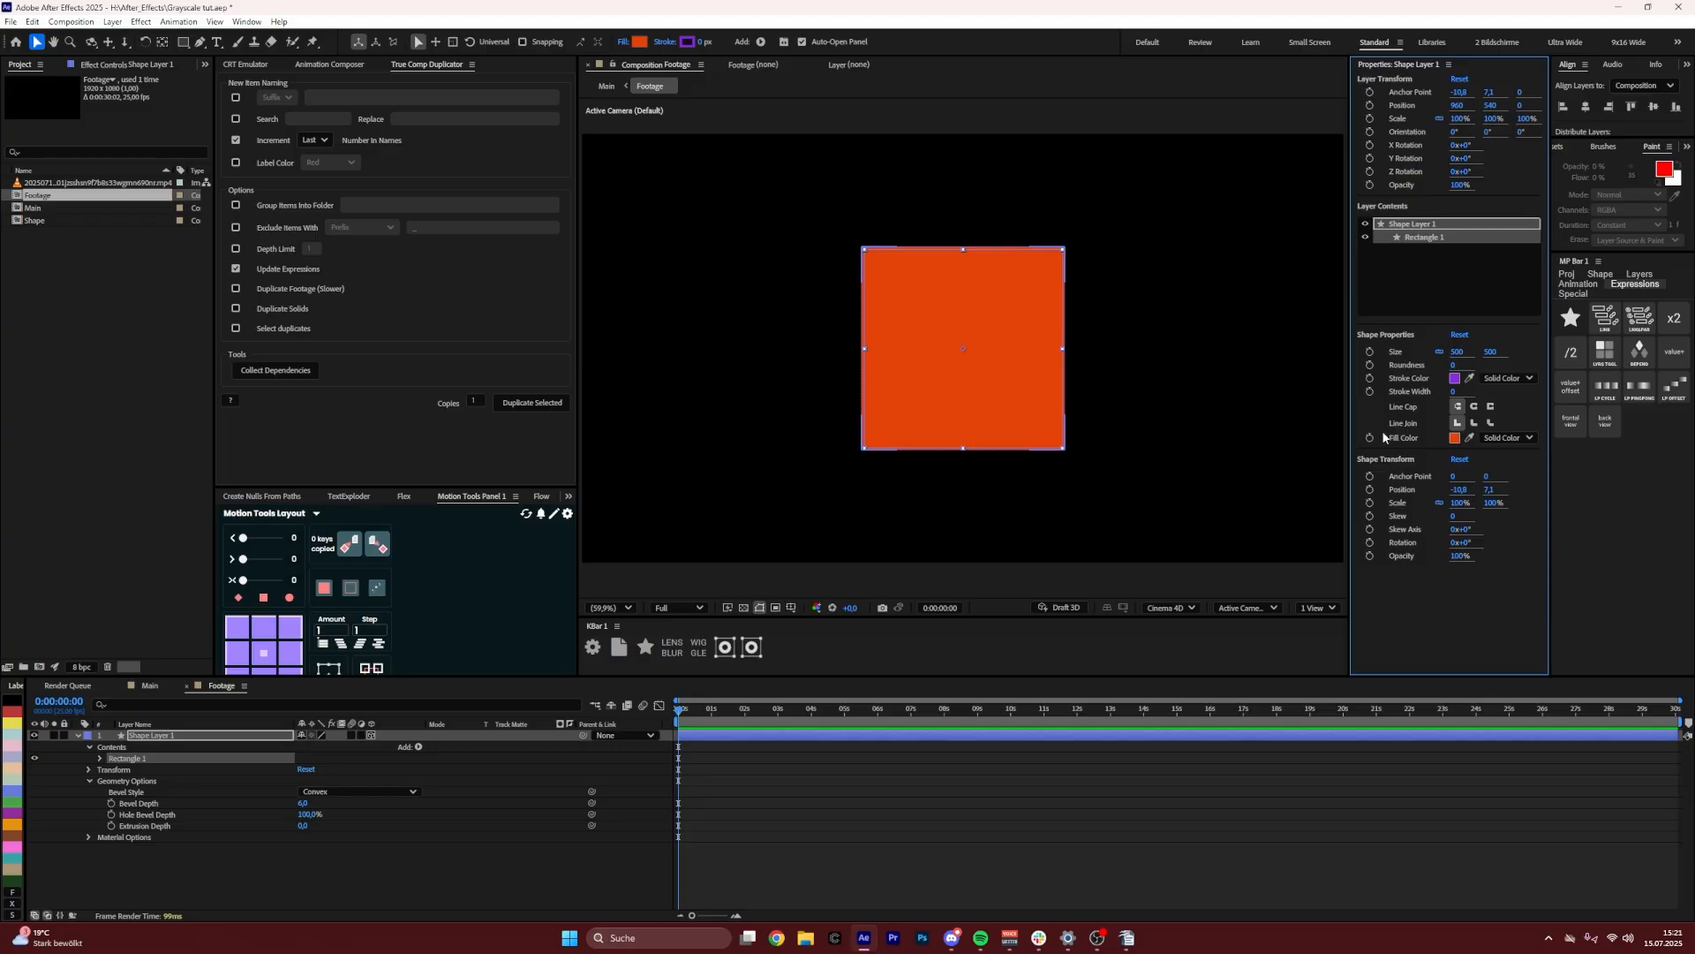
pyautogui.click(183, 872)
# Set the shape layer's extrusion depth to 500
pyautogui.click(165, 736)
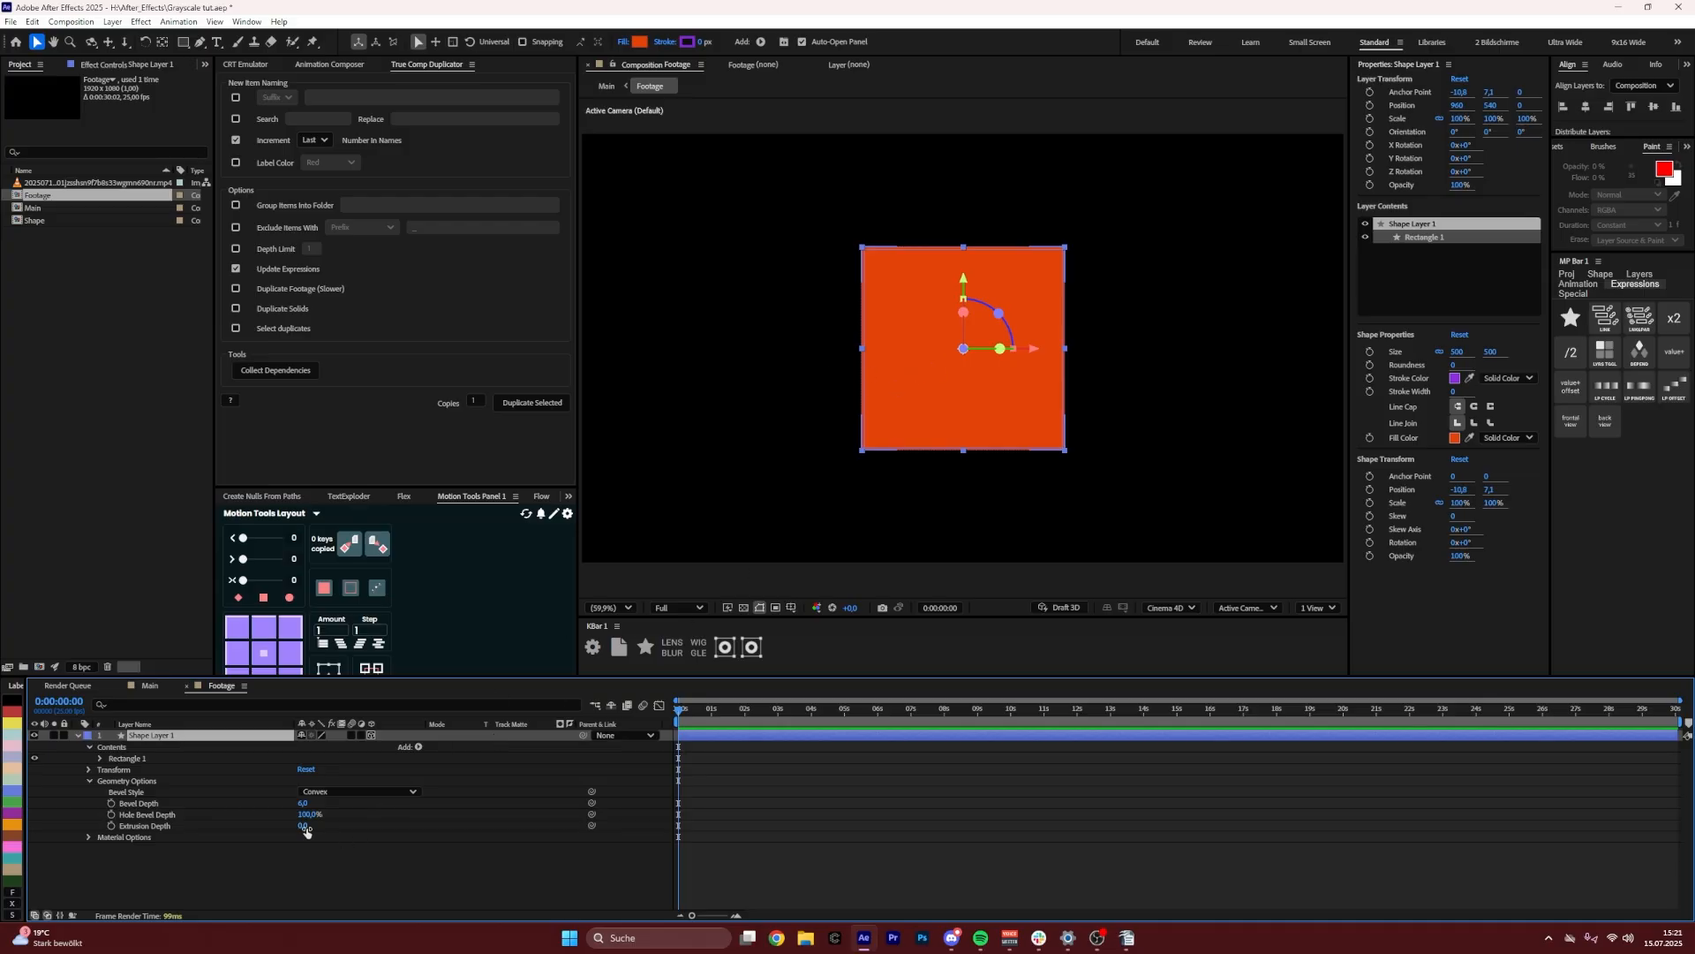
pyautogui.click(302, 826)
pyautogui.write('500')
pyautogui.press('Return')
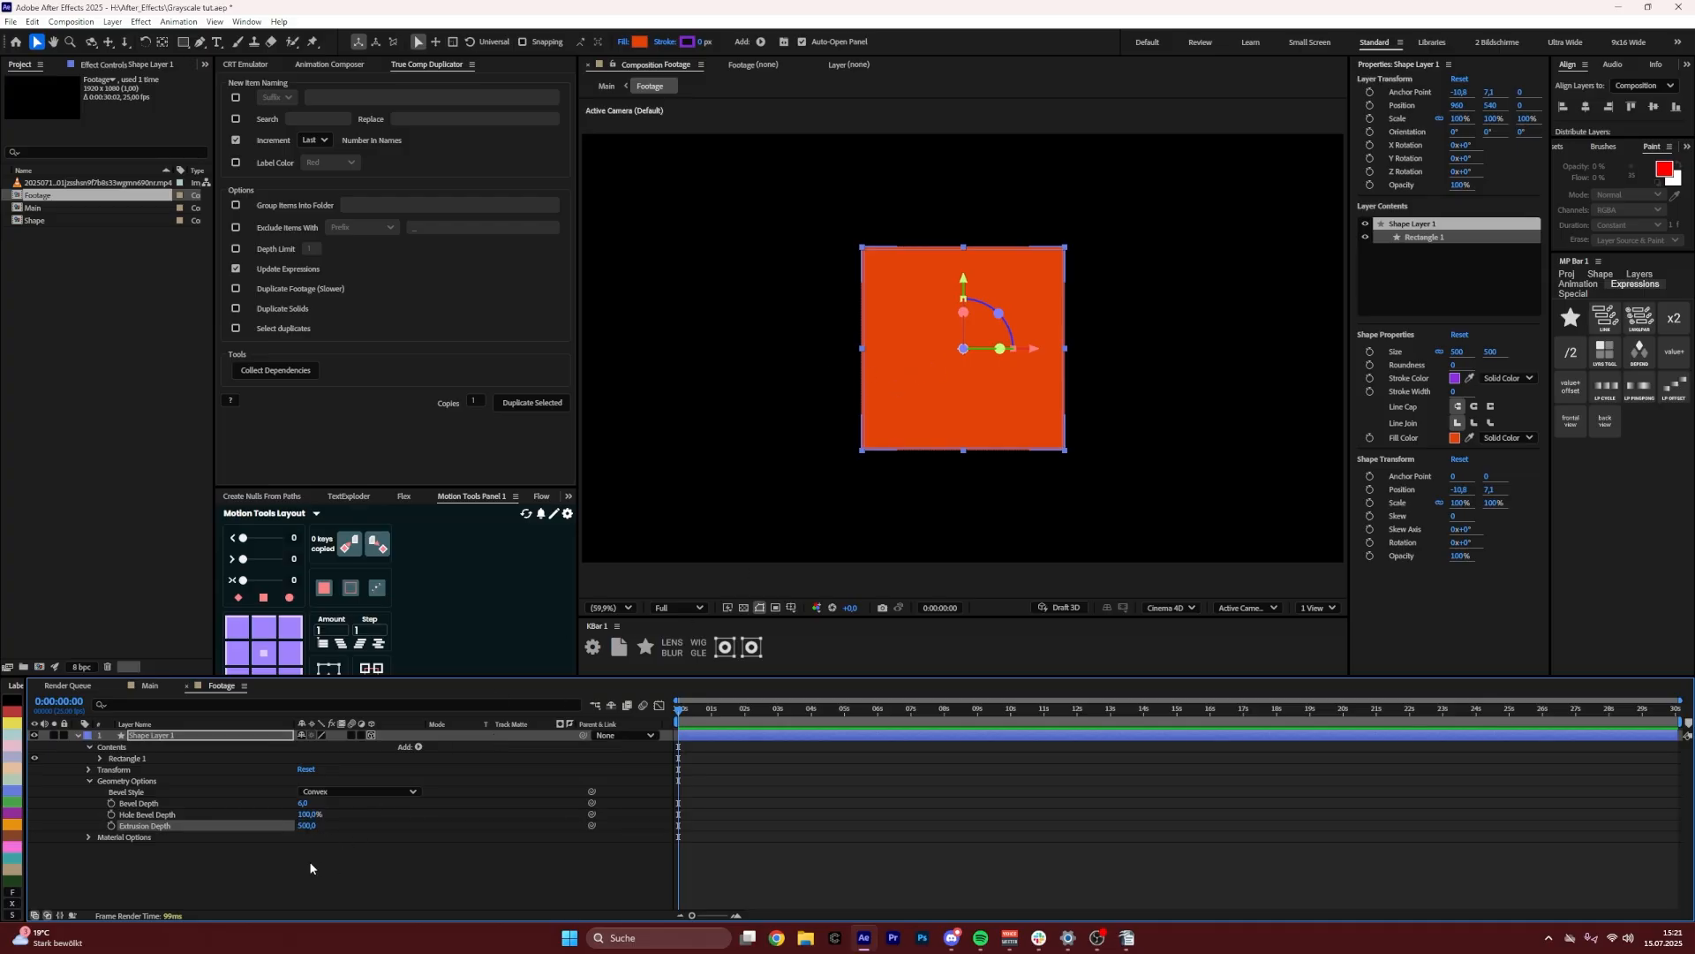
pyautogui.click(310, 866)
pyautogui.click(163, 737)
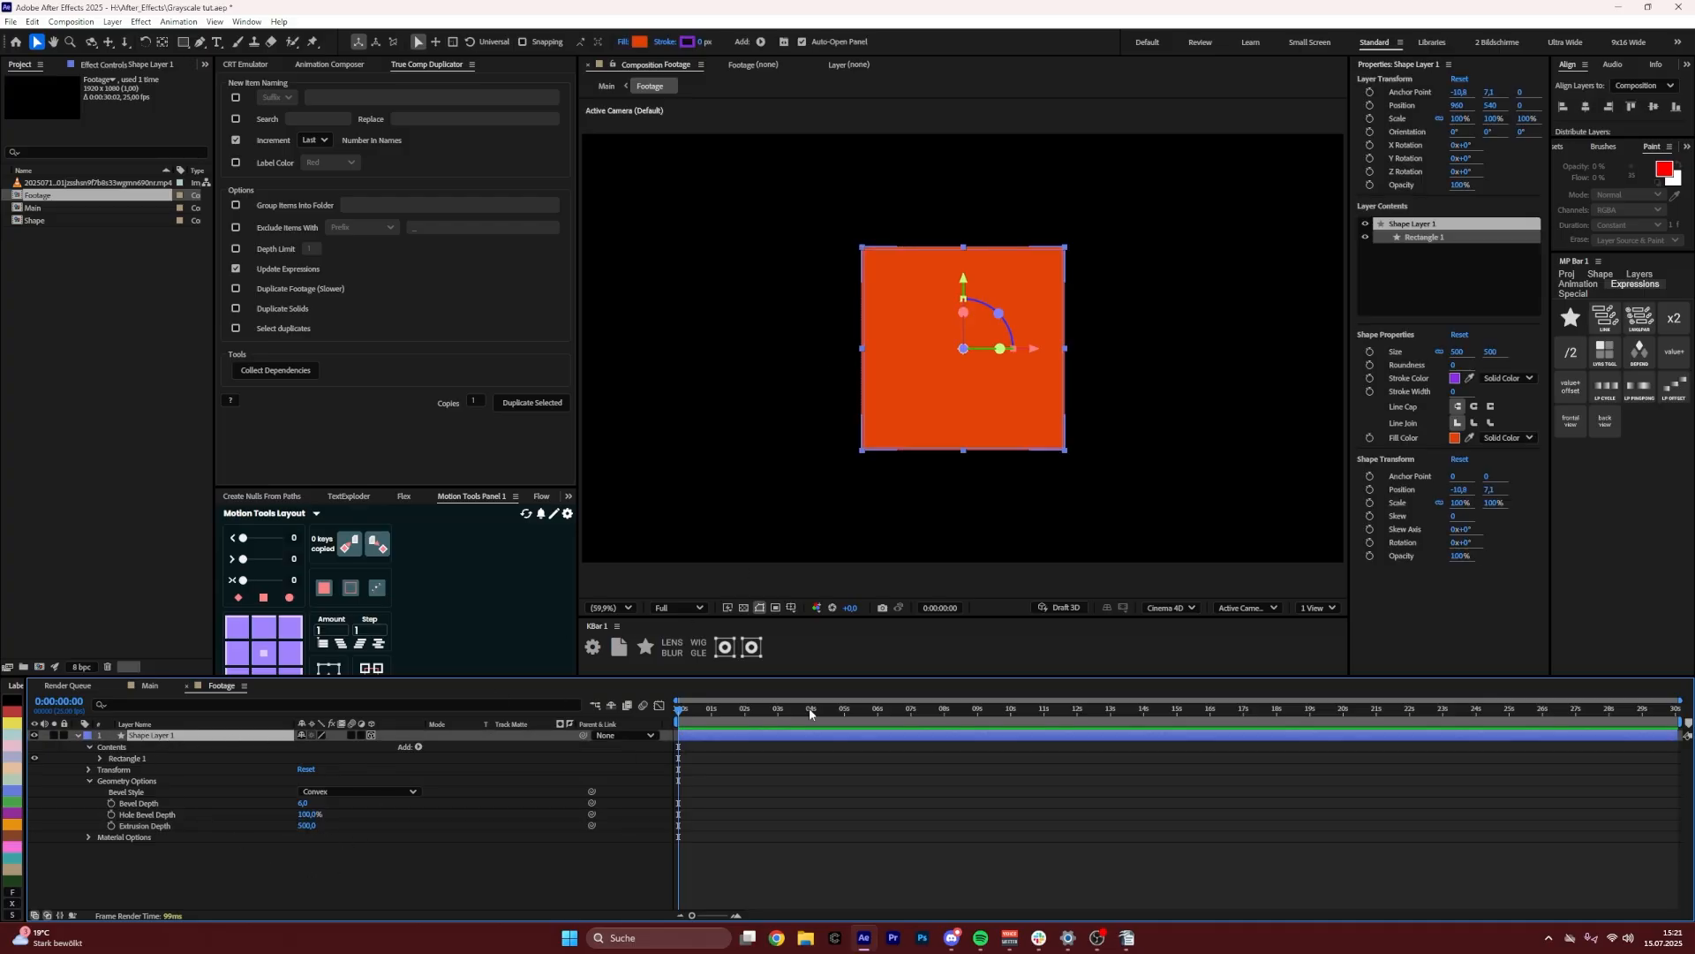
# Using a four-view layout, move the cube's anchor point to the centre of its depth, Z 250, and return to a single view
pyautogui.click(1318, 607)
pyautogui.click(1325, 661)
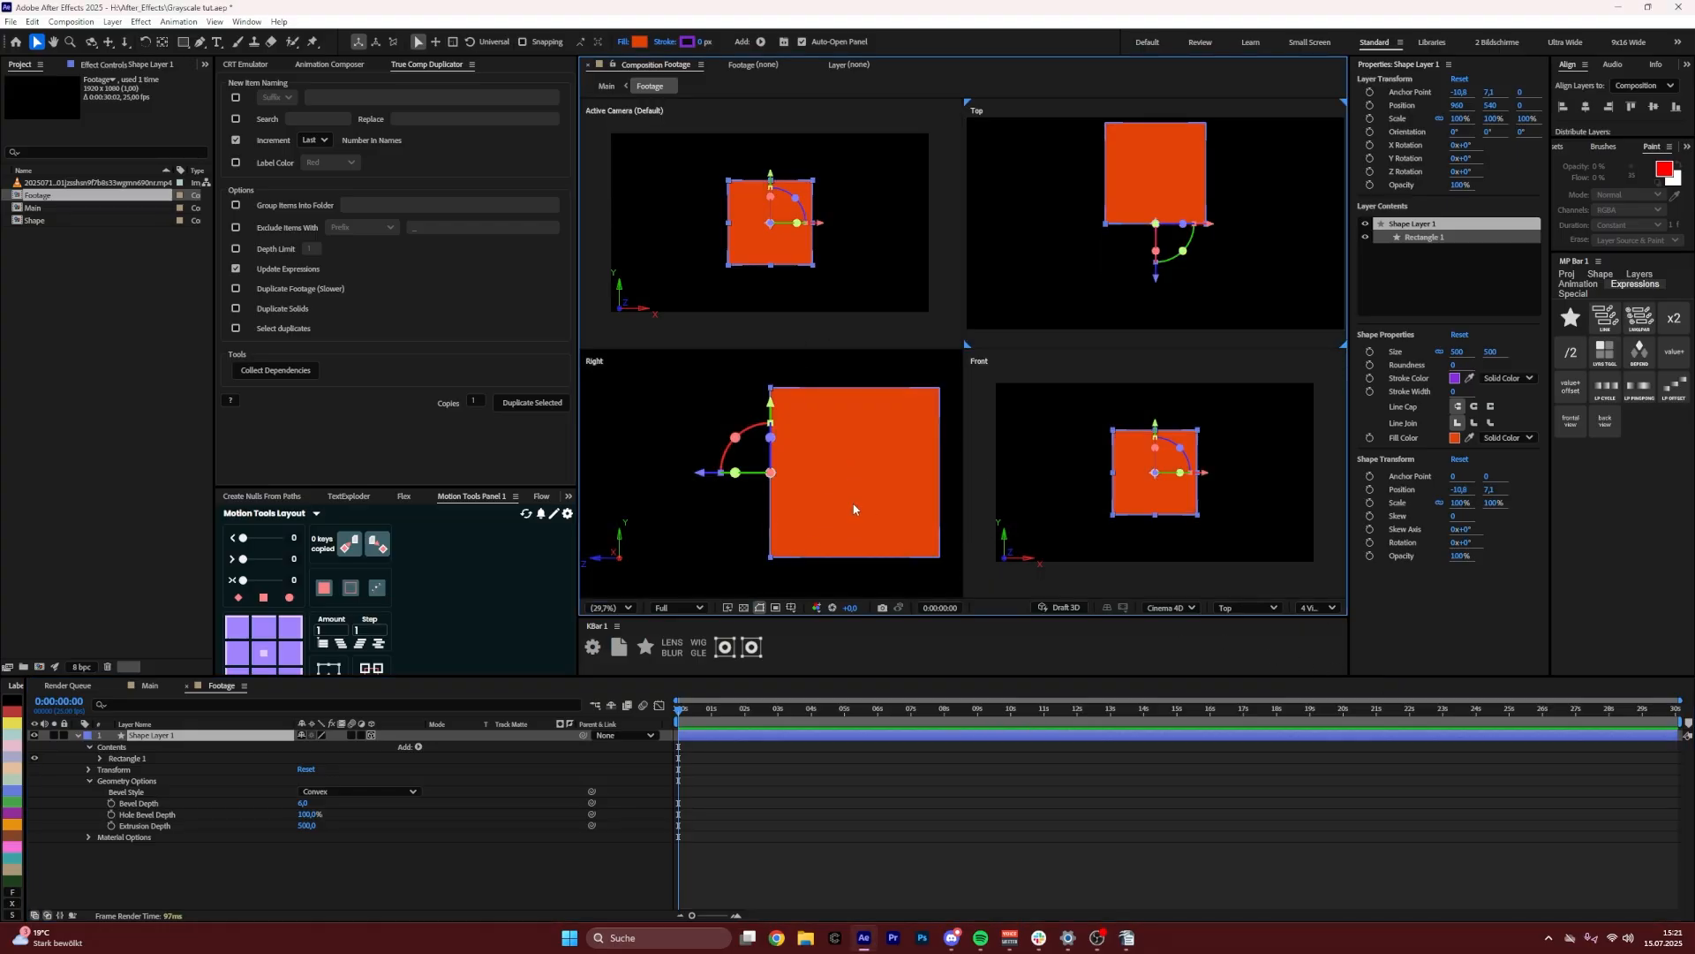
pyautogui.press('y')
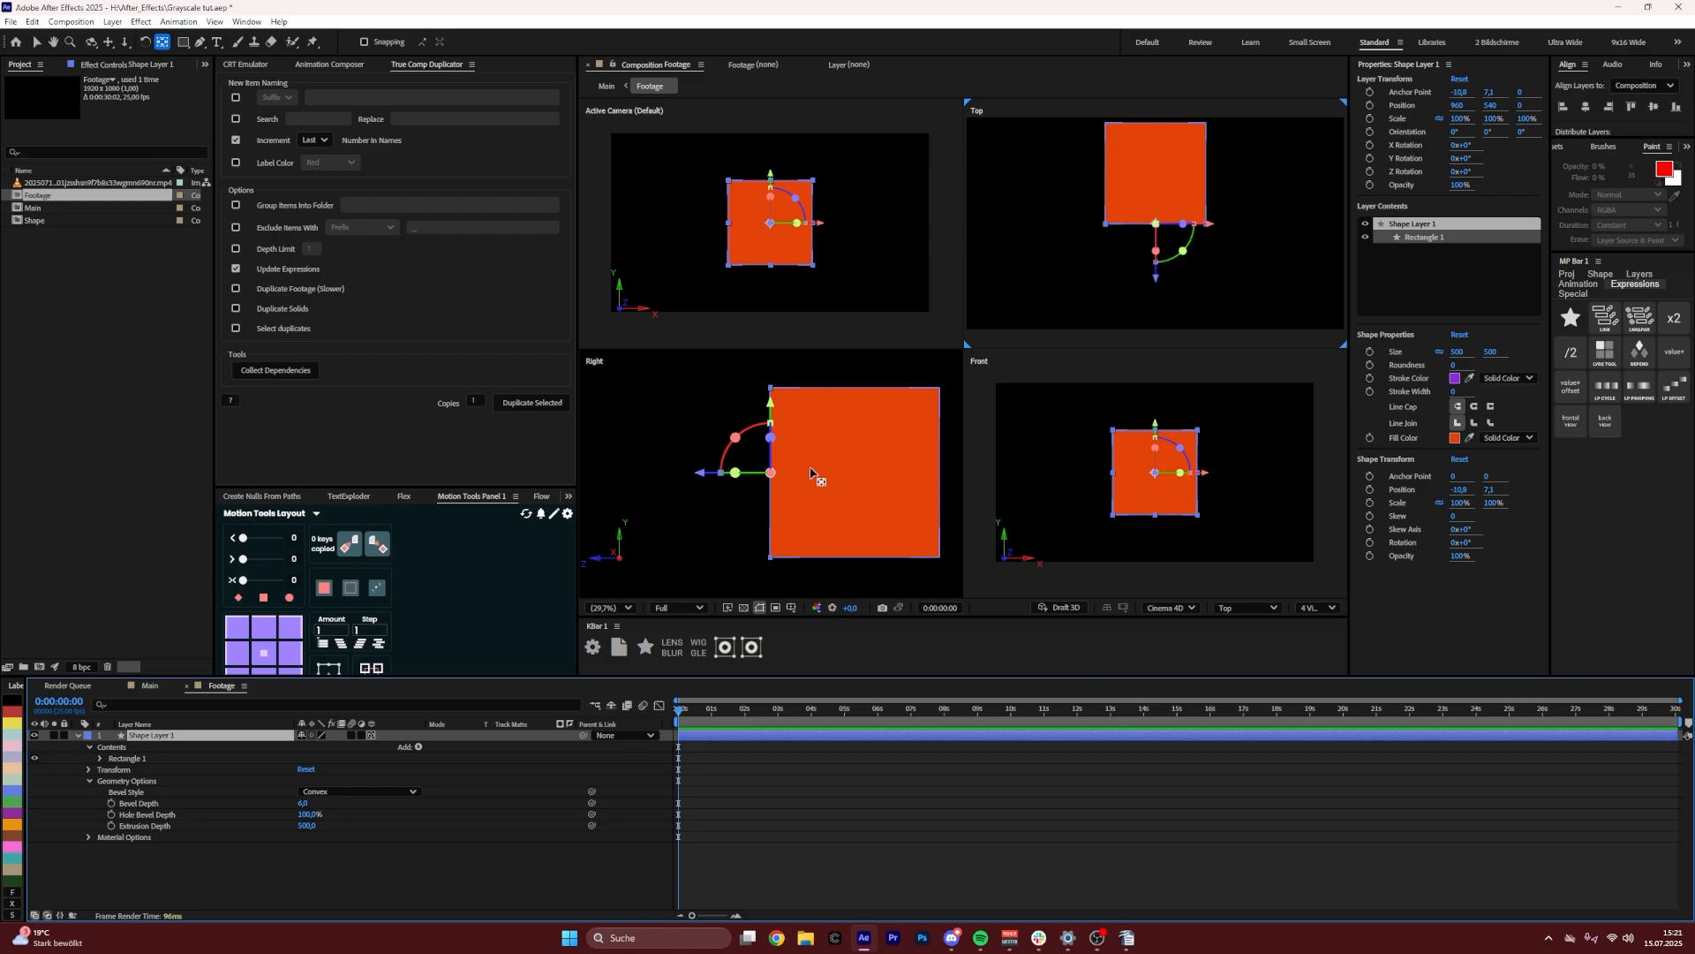
pyautogui.moveTo(877, 474); pyautogui.dragTo(826, 467)
pyautogui.moveTo(653, 467); pyautogui.dragTo(735, 477)
pyautogui.click(1318, 607)
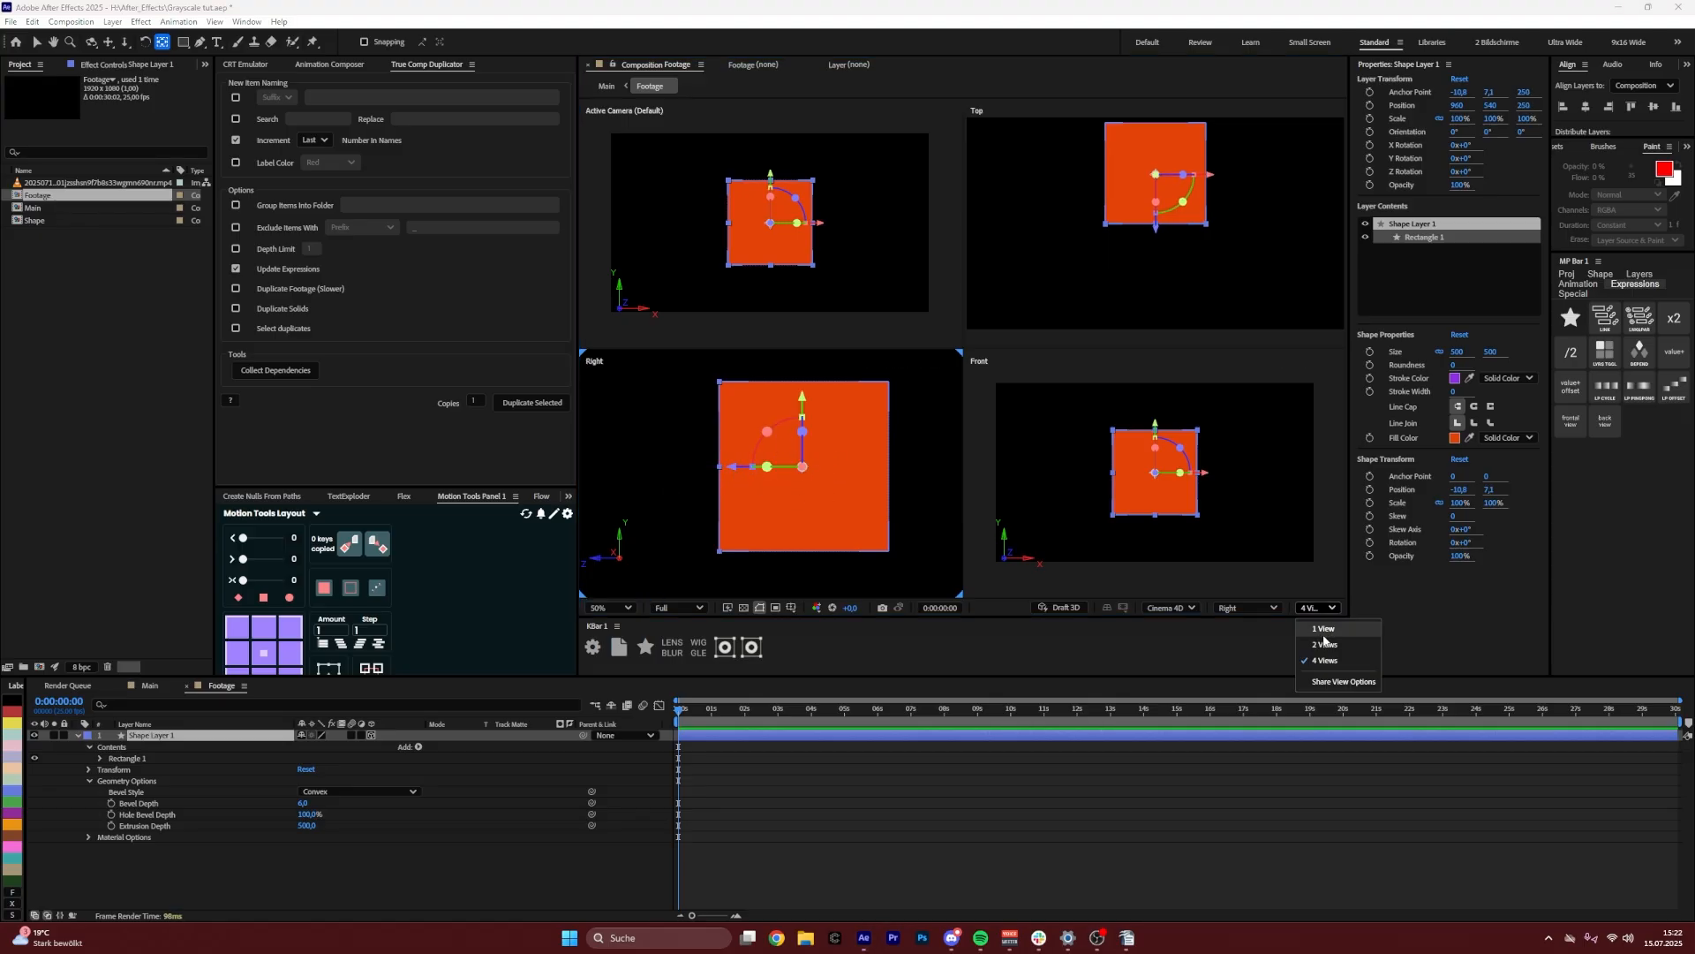
pyautogui.click(1324, 629)
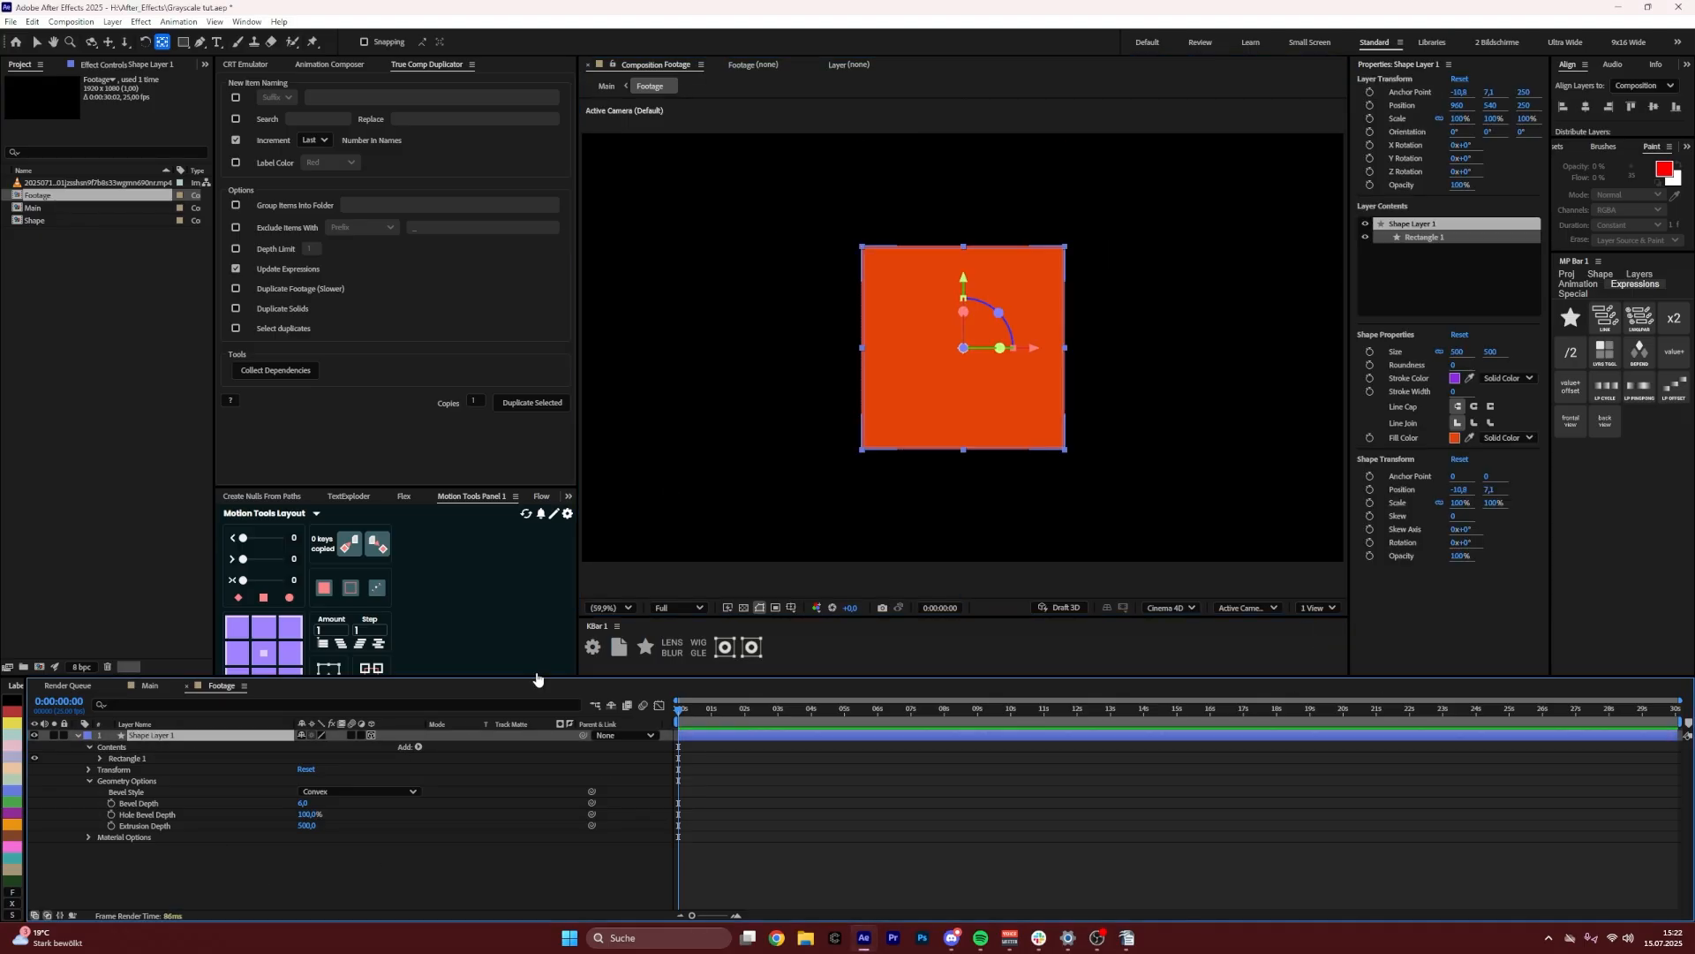
# Add Front Color and Bevel Color material properties to Rectangle 1 of the cube's shape layer
pyautogui.click(105, 759)
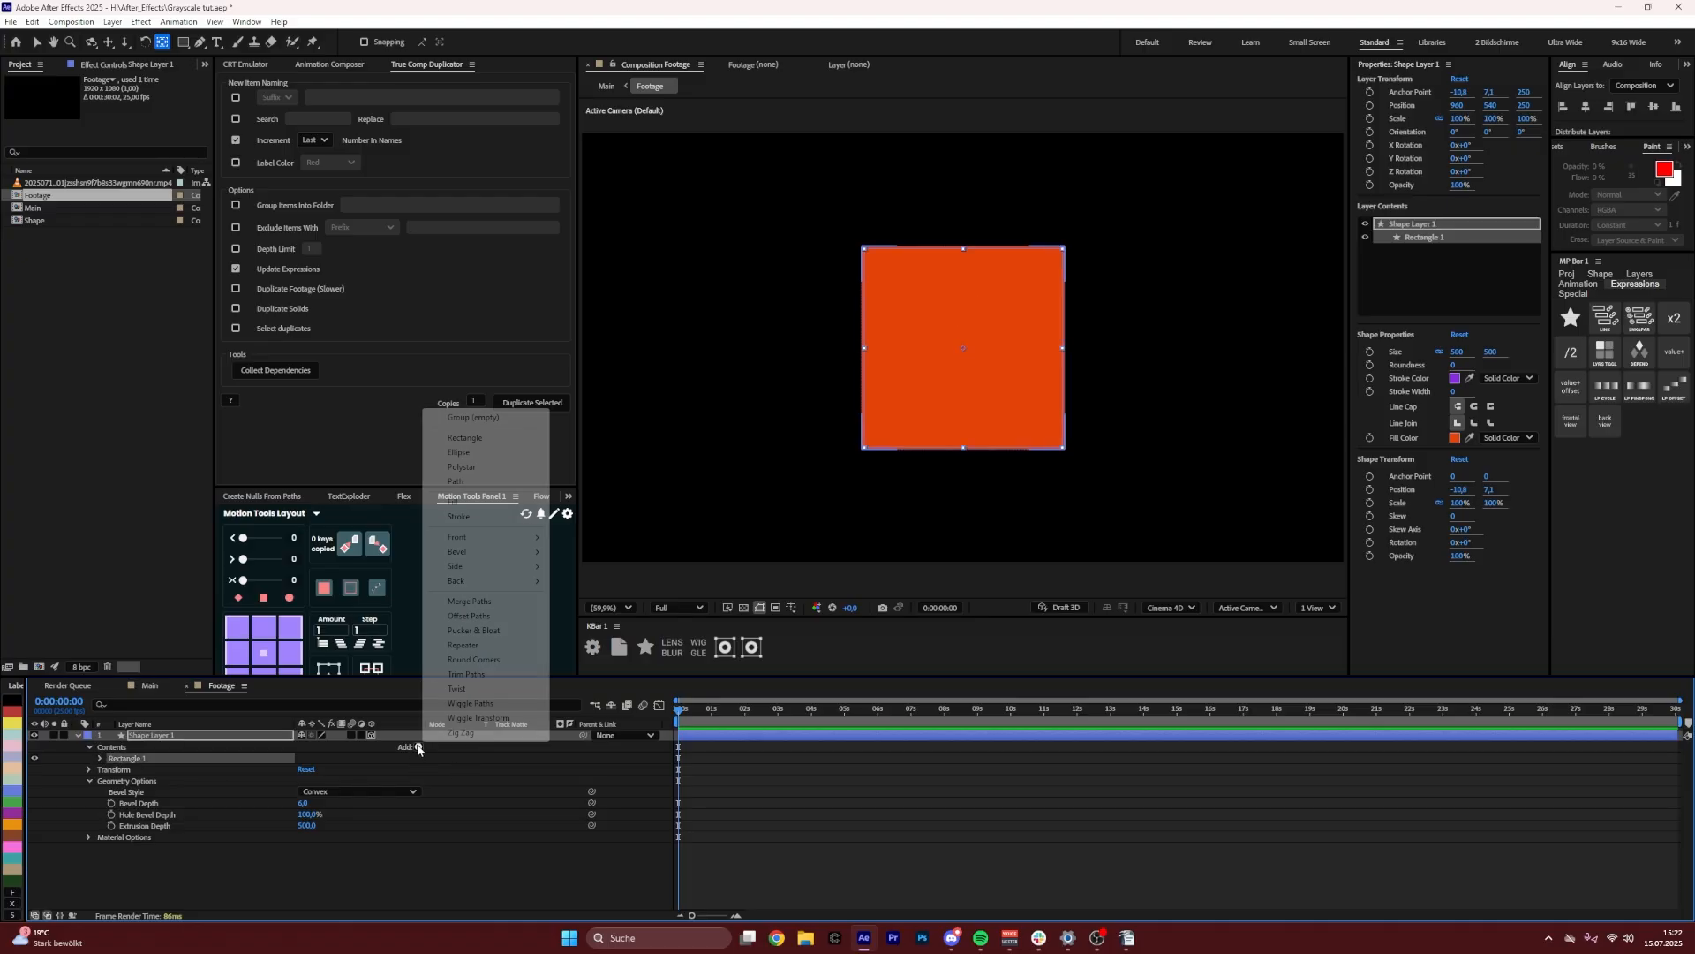
pyautogui.click(419, 747)
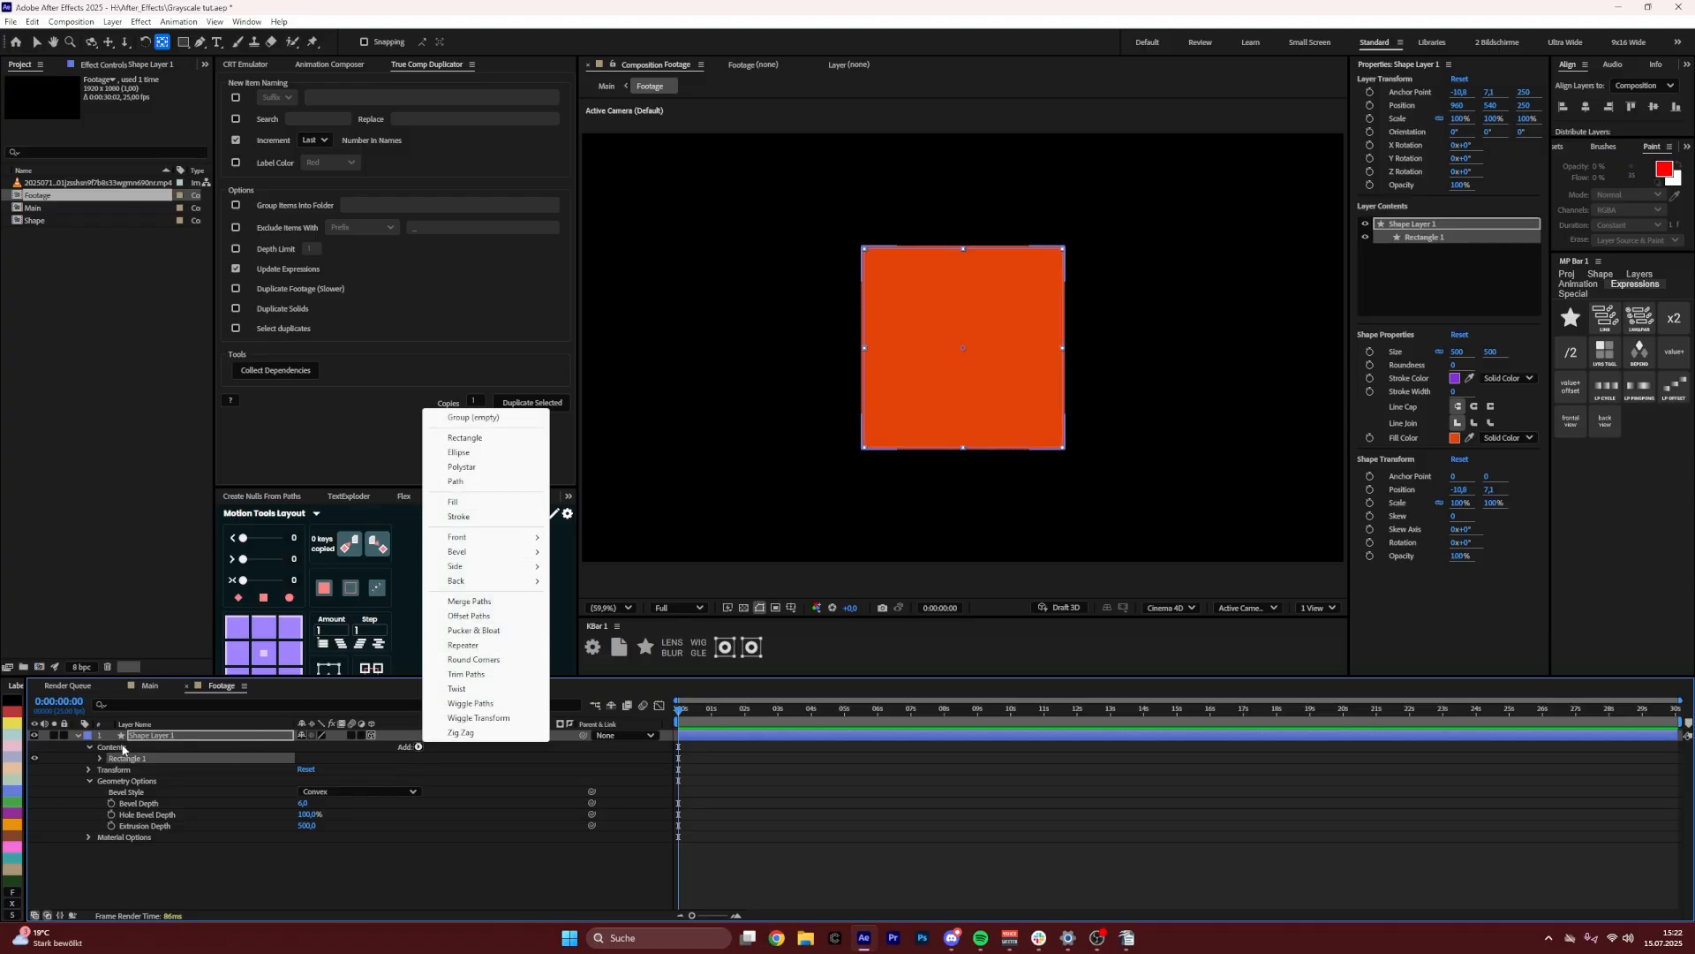
pyautogui.moveTo(497, 544)
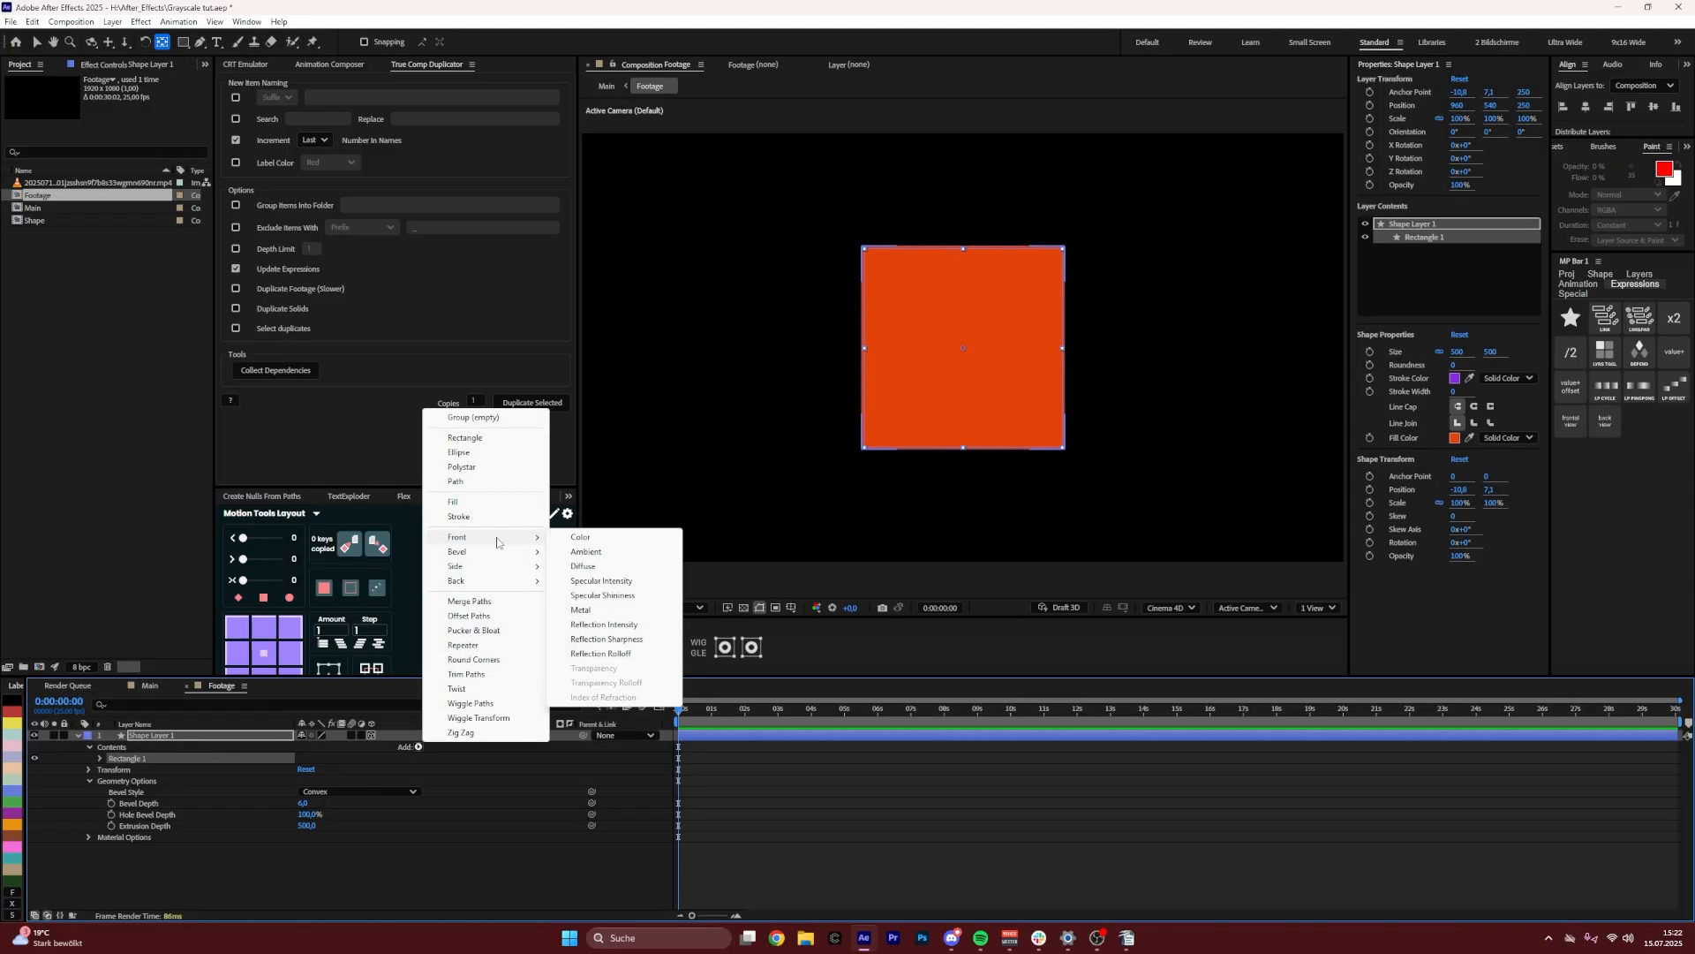
pyautogui.click(581, 537)
pyautogui.click(419, 747)
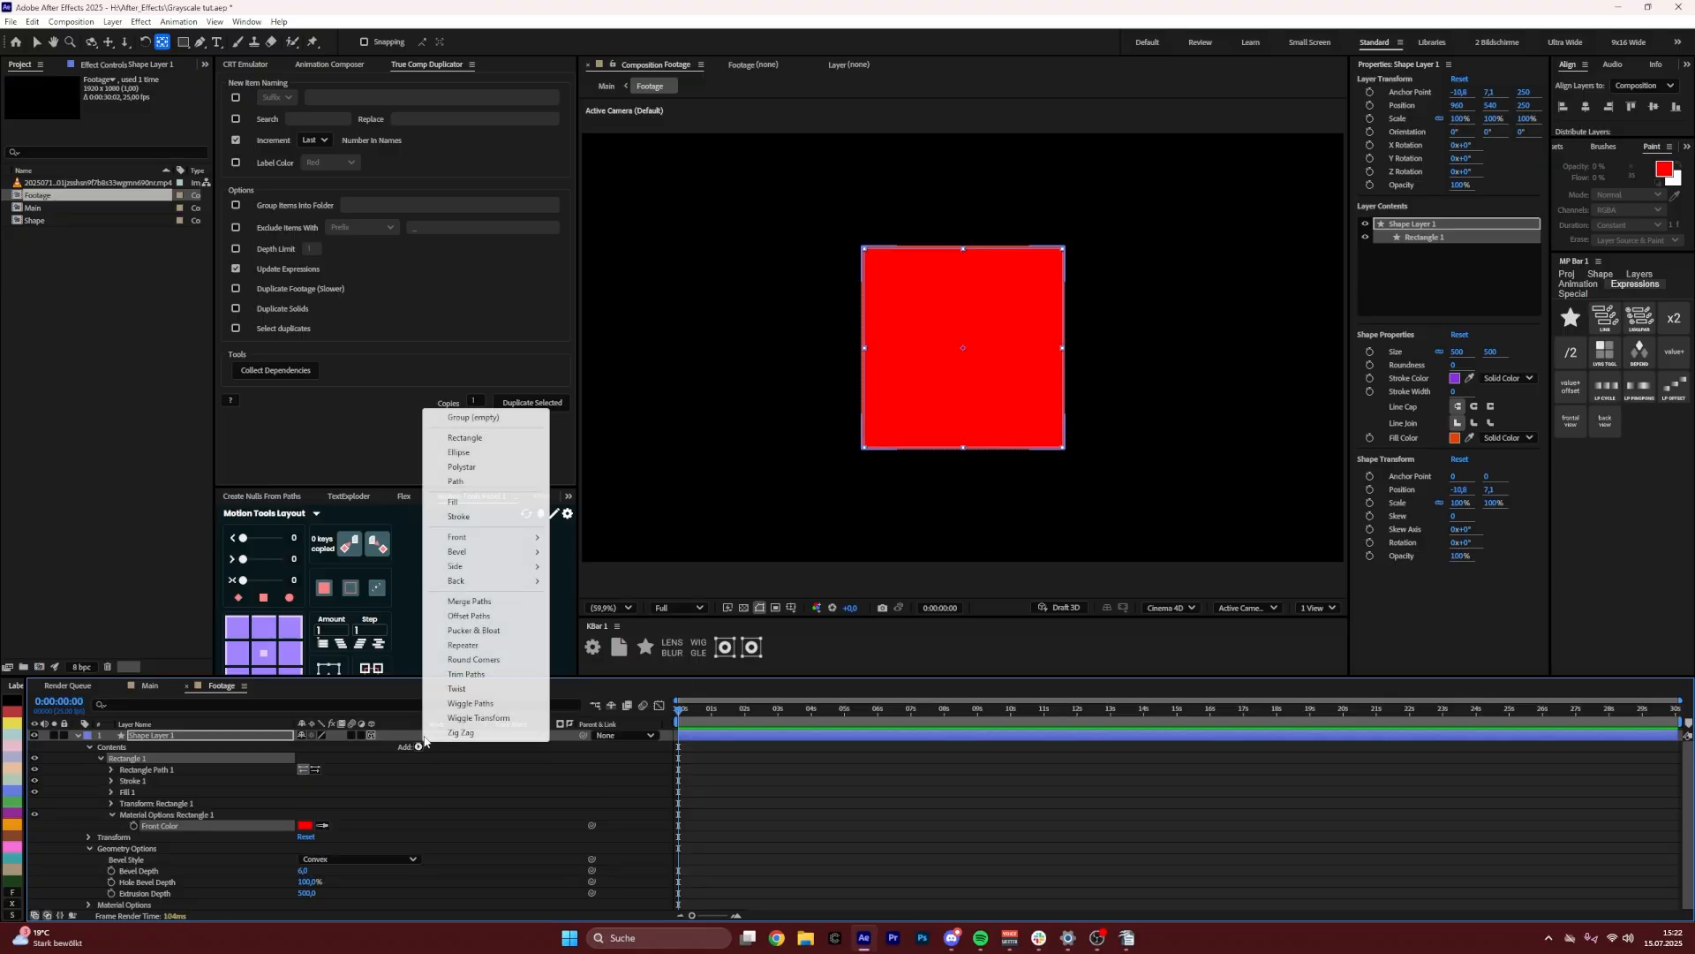
pyautogui.moveTo(460, 551)
pyautogui.click(574, 553)
# Add Side Color and Back Color material properties to Rectangle 1 as well
pyautogui.click(419, 747)
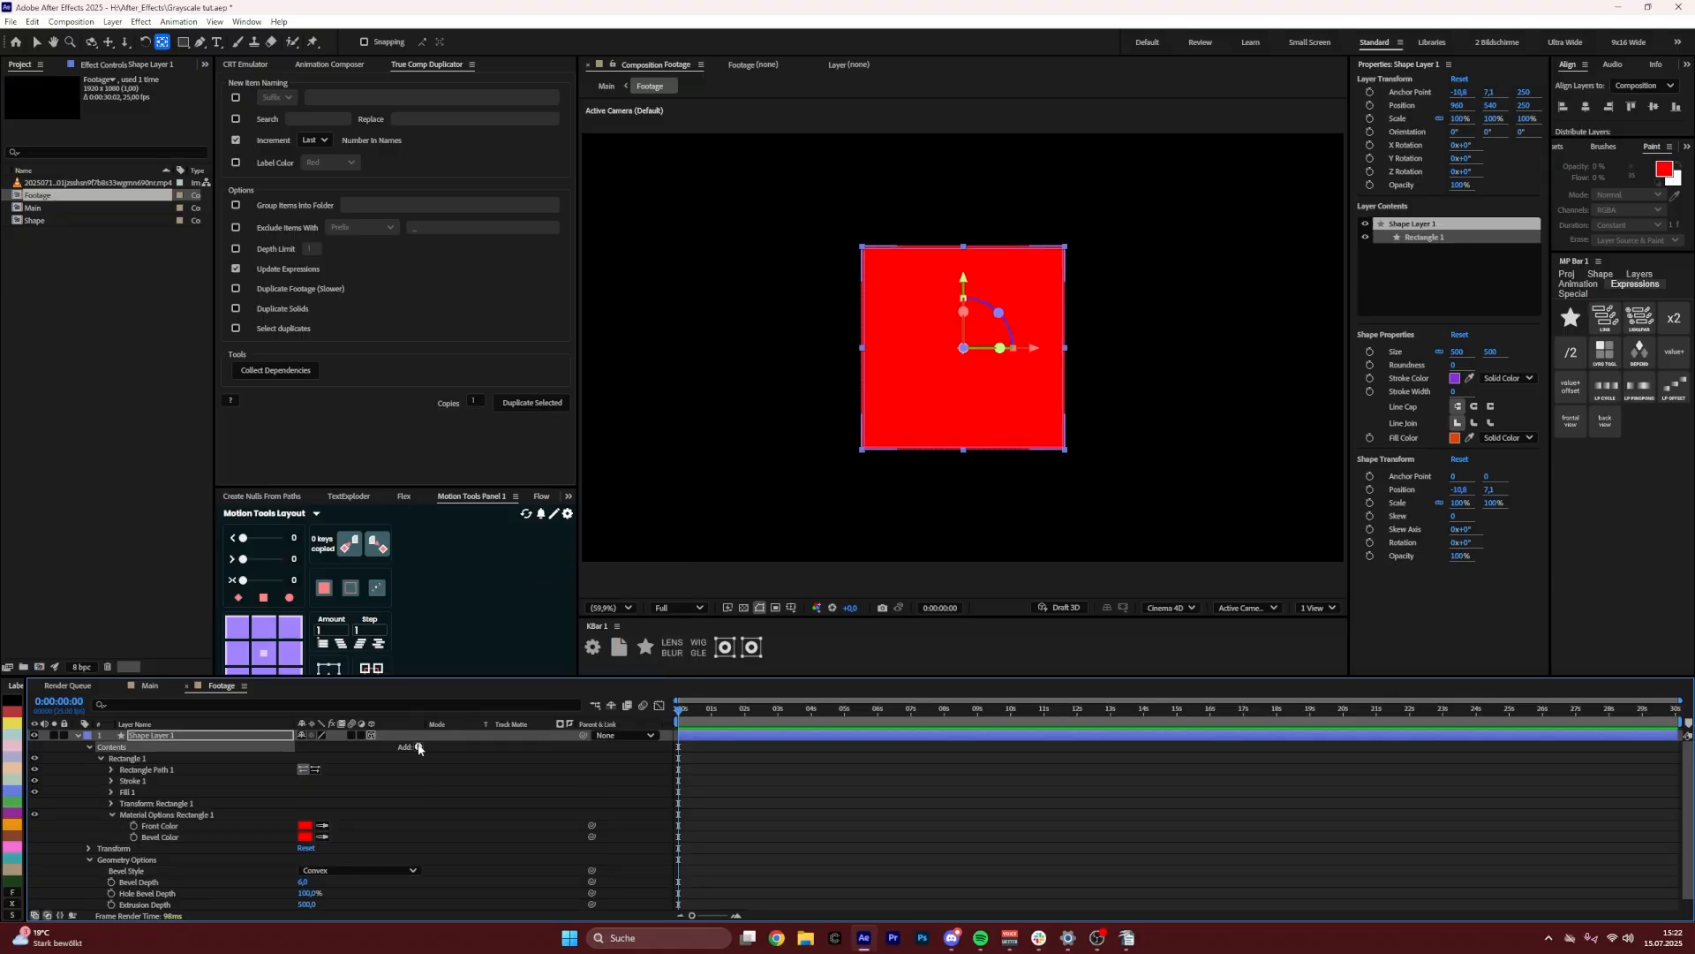
pyautogui.click(128, 758)
pyautogui.click(418, 747)
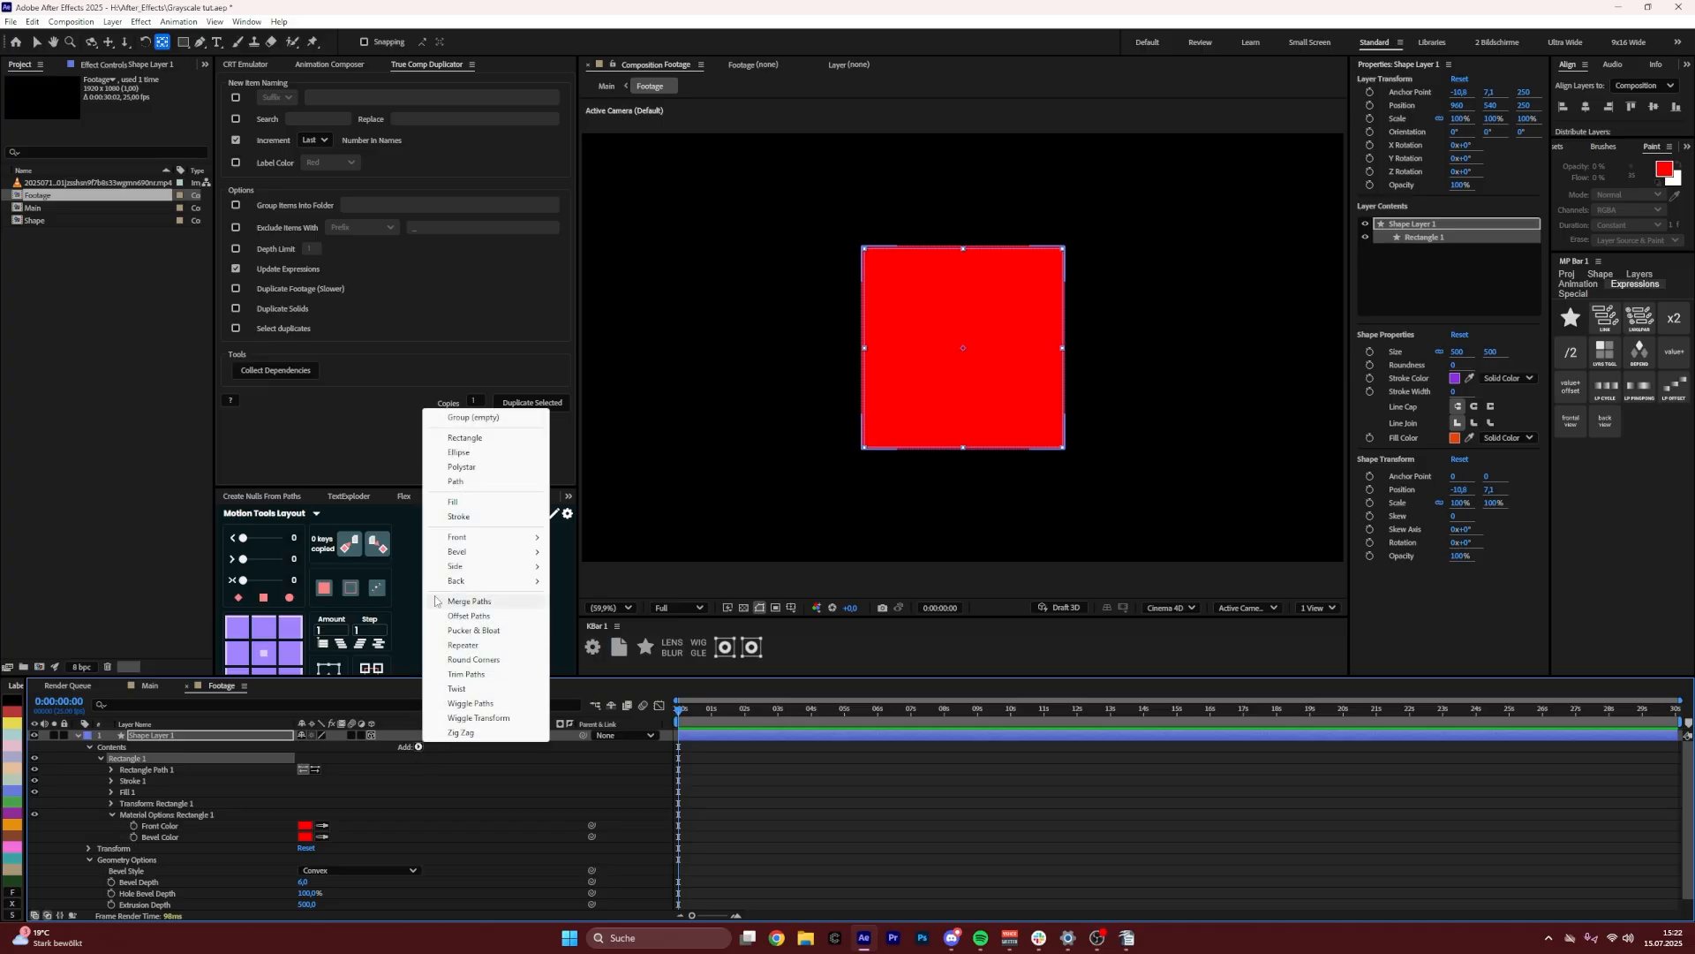
pyautogui.moveTo(466, 569)
pyautogui.click(581, 566)
pyautogui.click(419, 747)
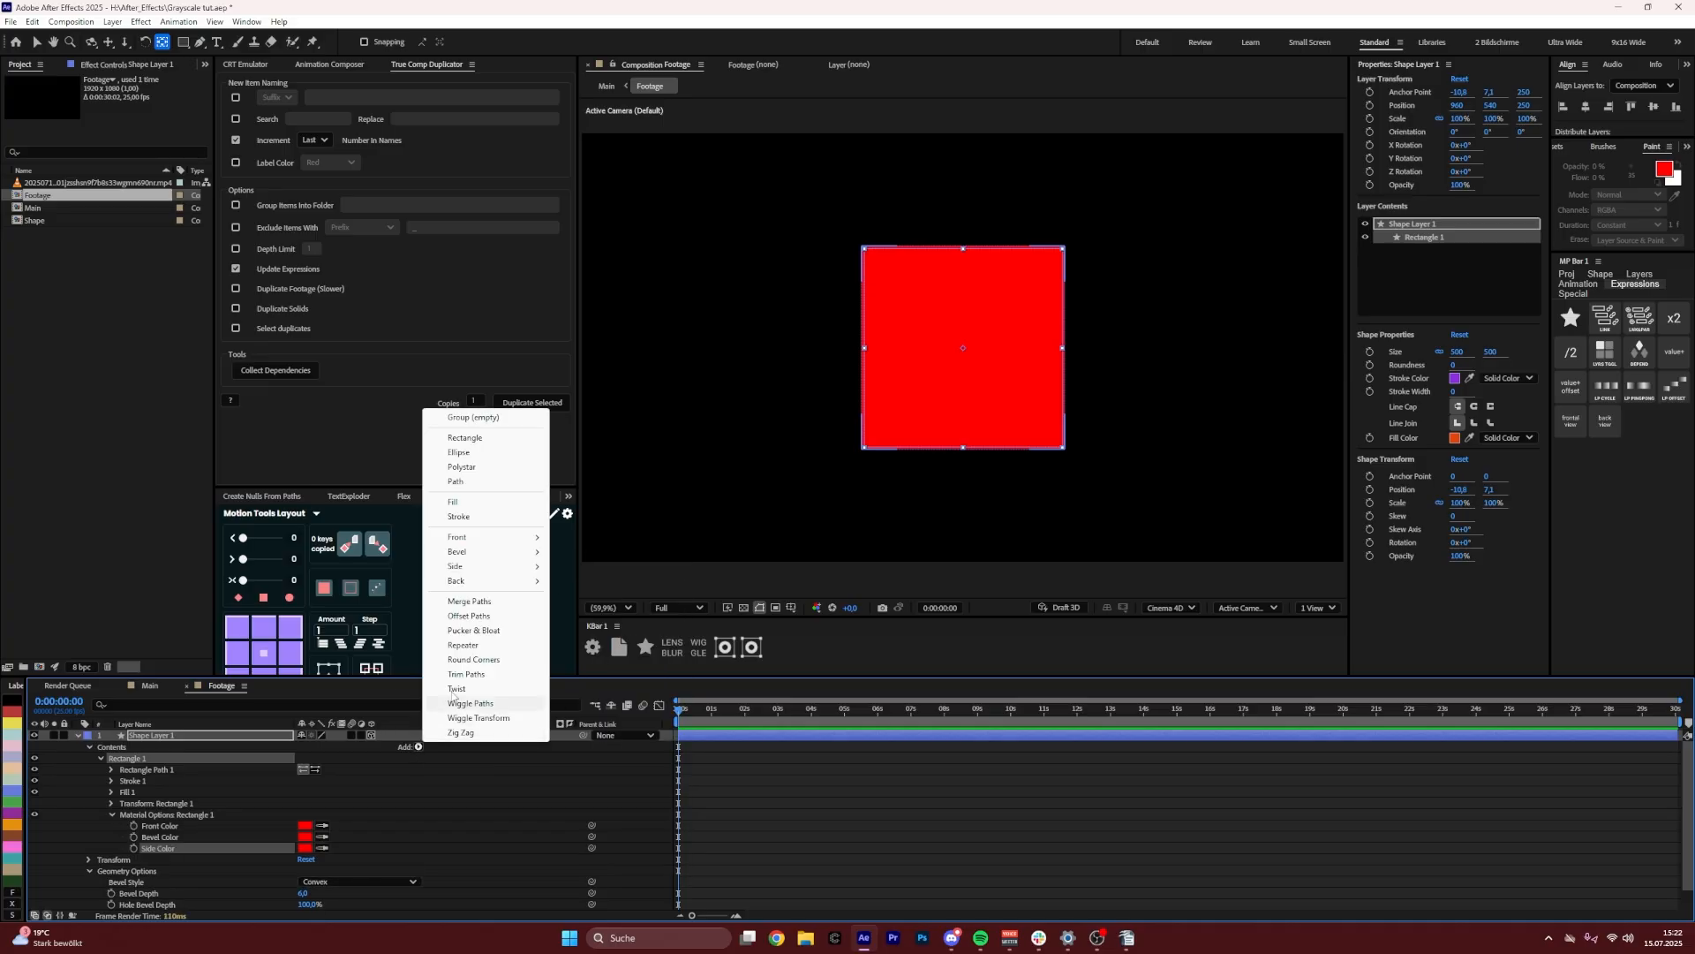
pyautogui.click(581, 580)
pyautogui.click(347, 773)
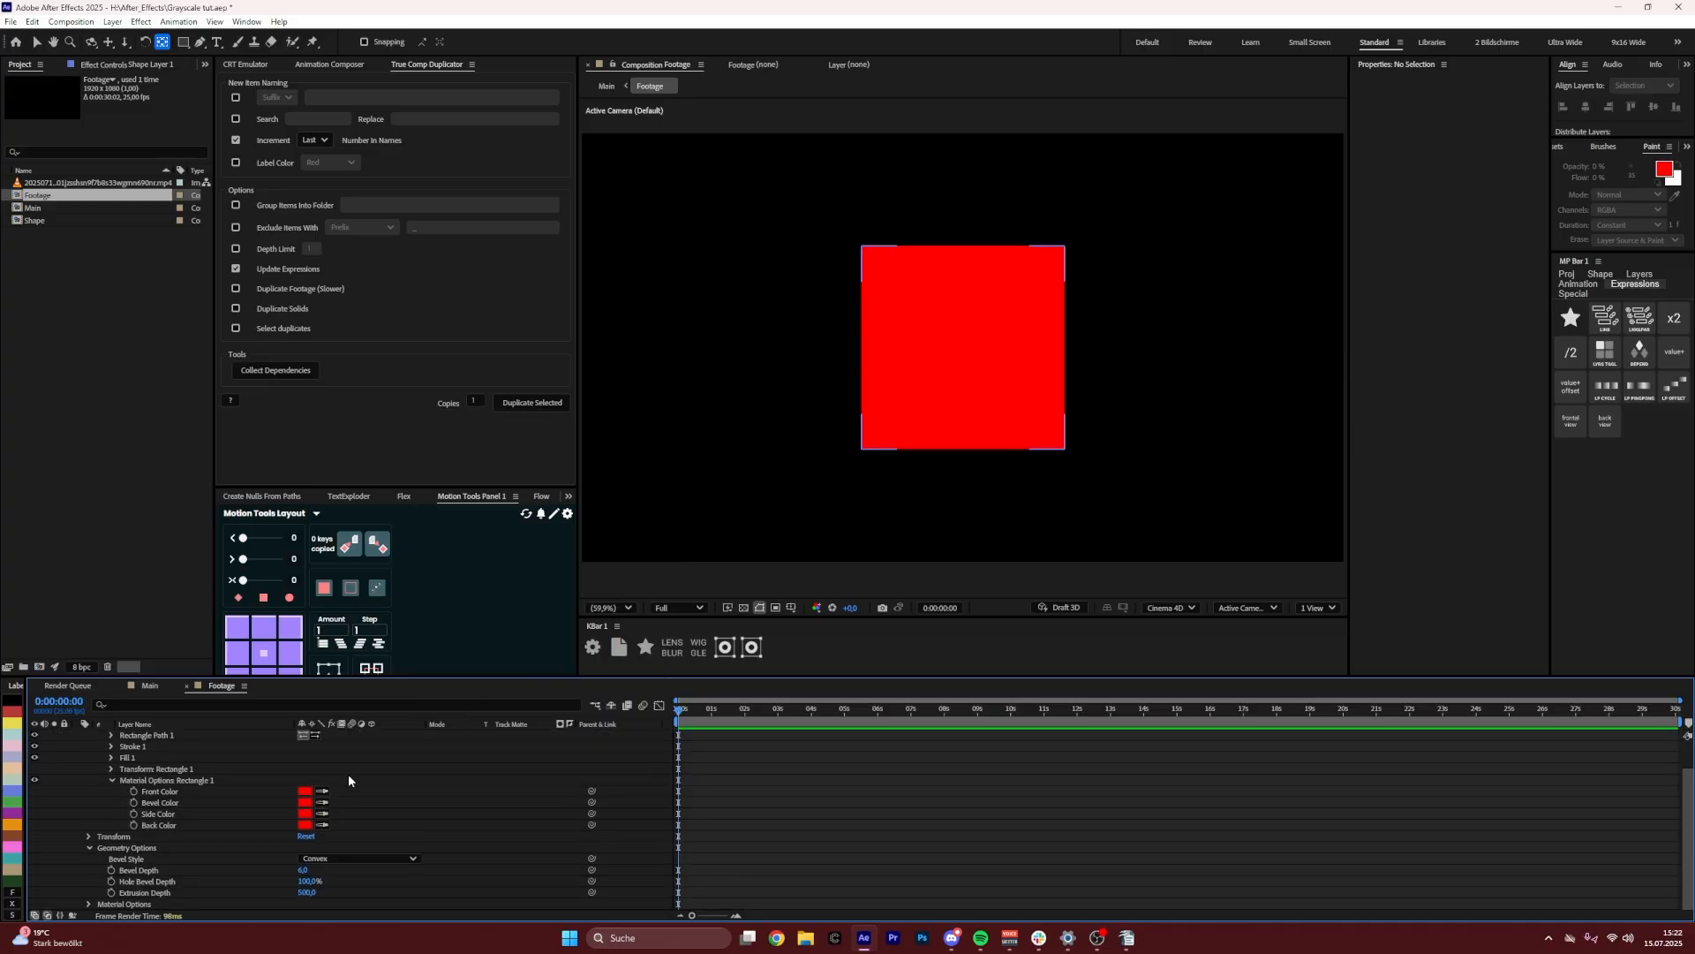
# Set the cube's Front Color to a very light gray and its Bevel Color to a medium gray
pyautogui.click(304, 791)
pyautogui.moveTo(805, 433); pyautogui.dragTo(669, 404)
pyautogui.press('Return')
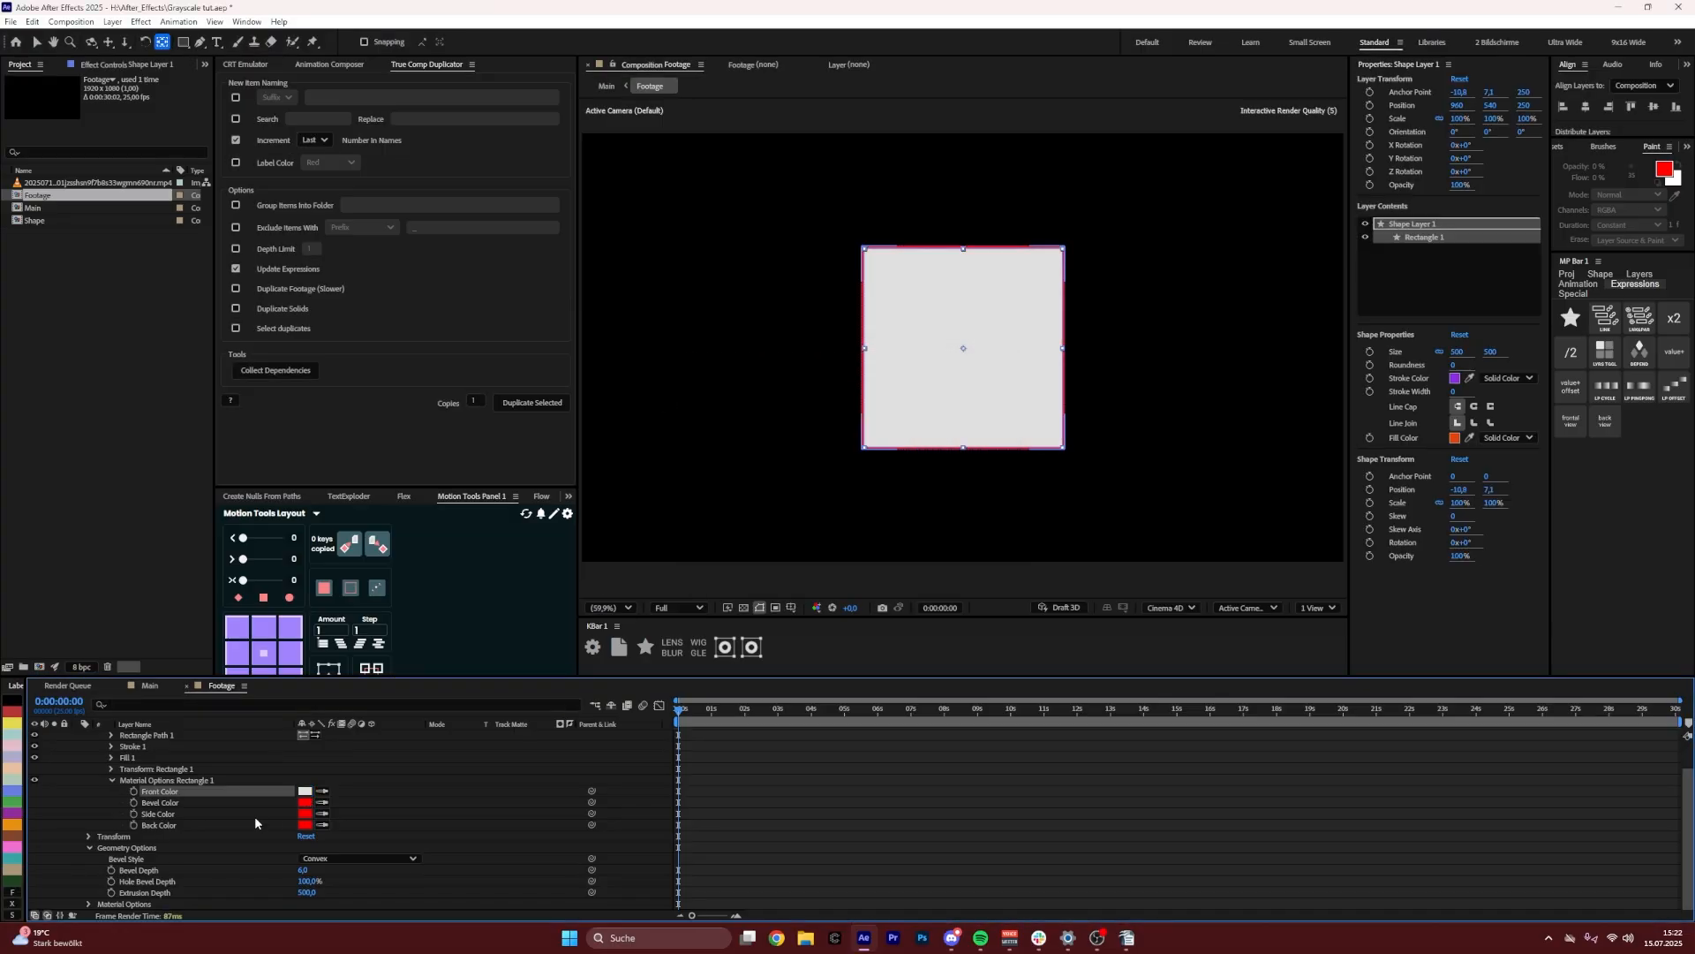
pyautogui.click(304, 803)
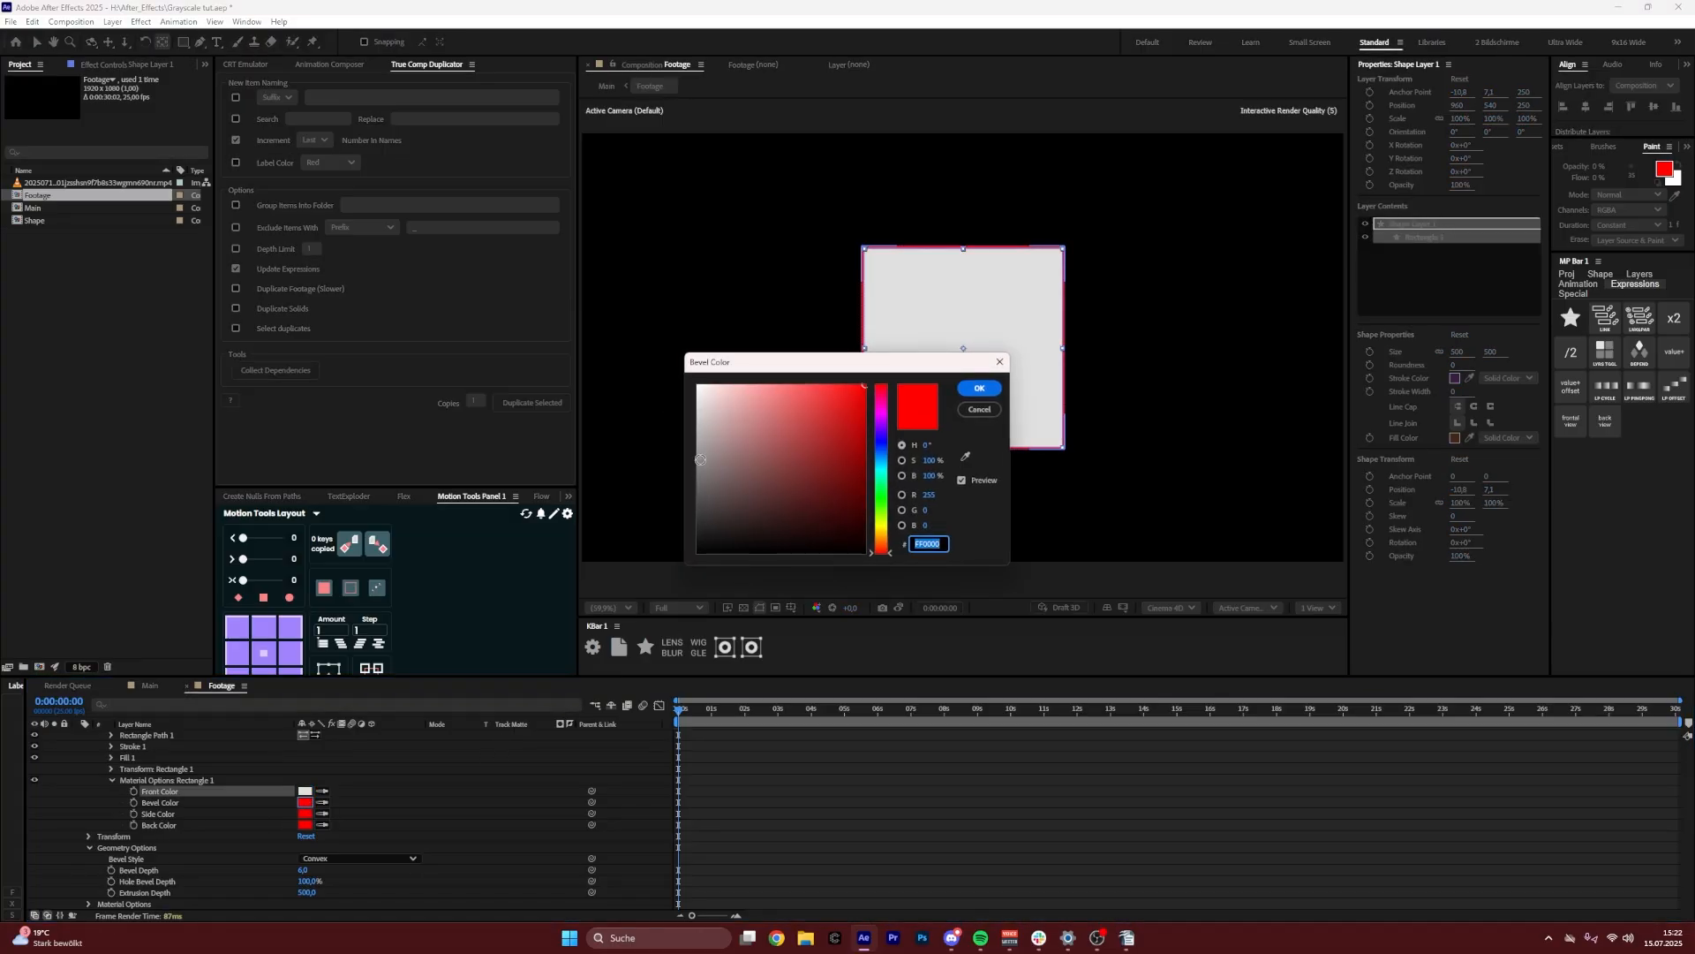
pyautogui.moveTo(701, 459); pyautogui.dragTo(681, 465)
pyautogui.click(976, 390)
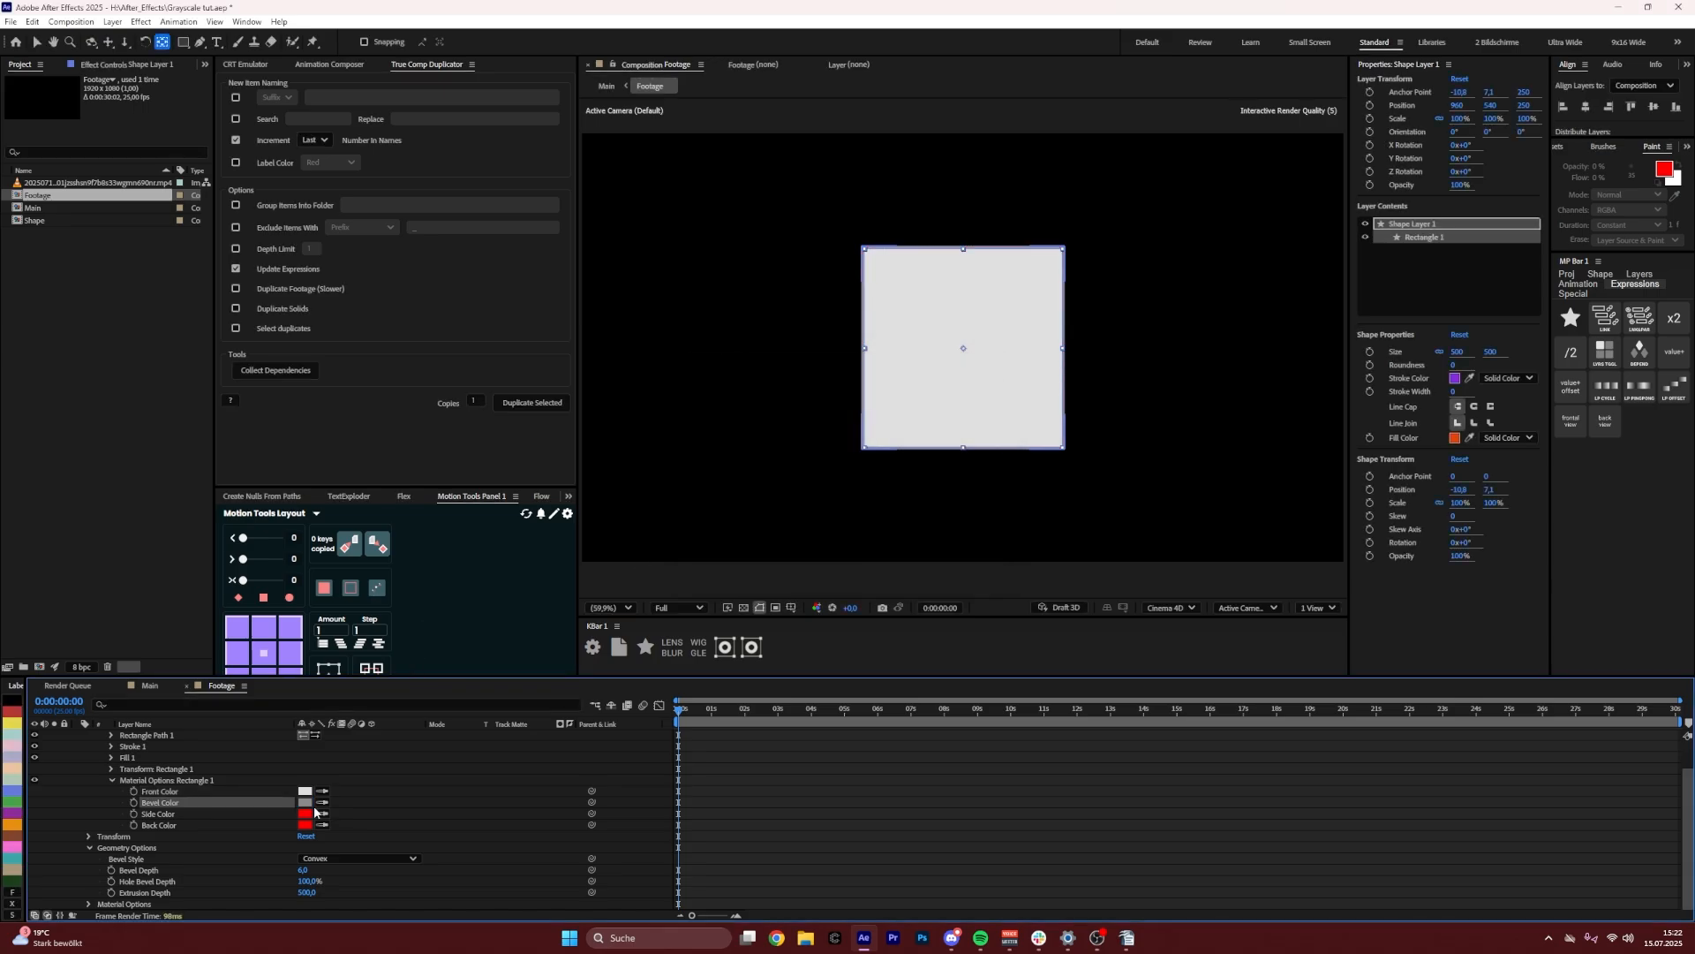
# Set the cube's Back Color to black and its Side Color to a dark gray
pyautogui.click(304, 824)
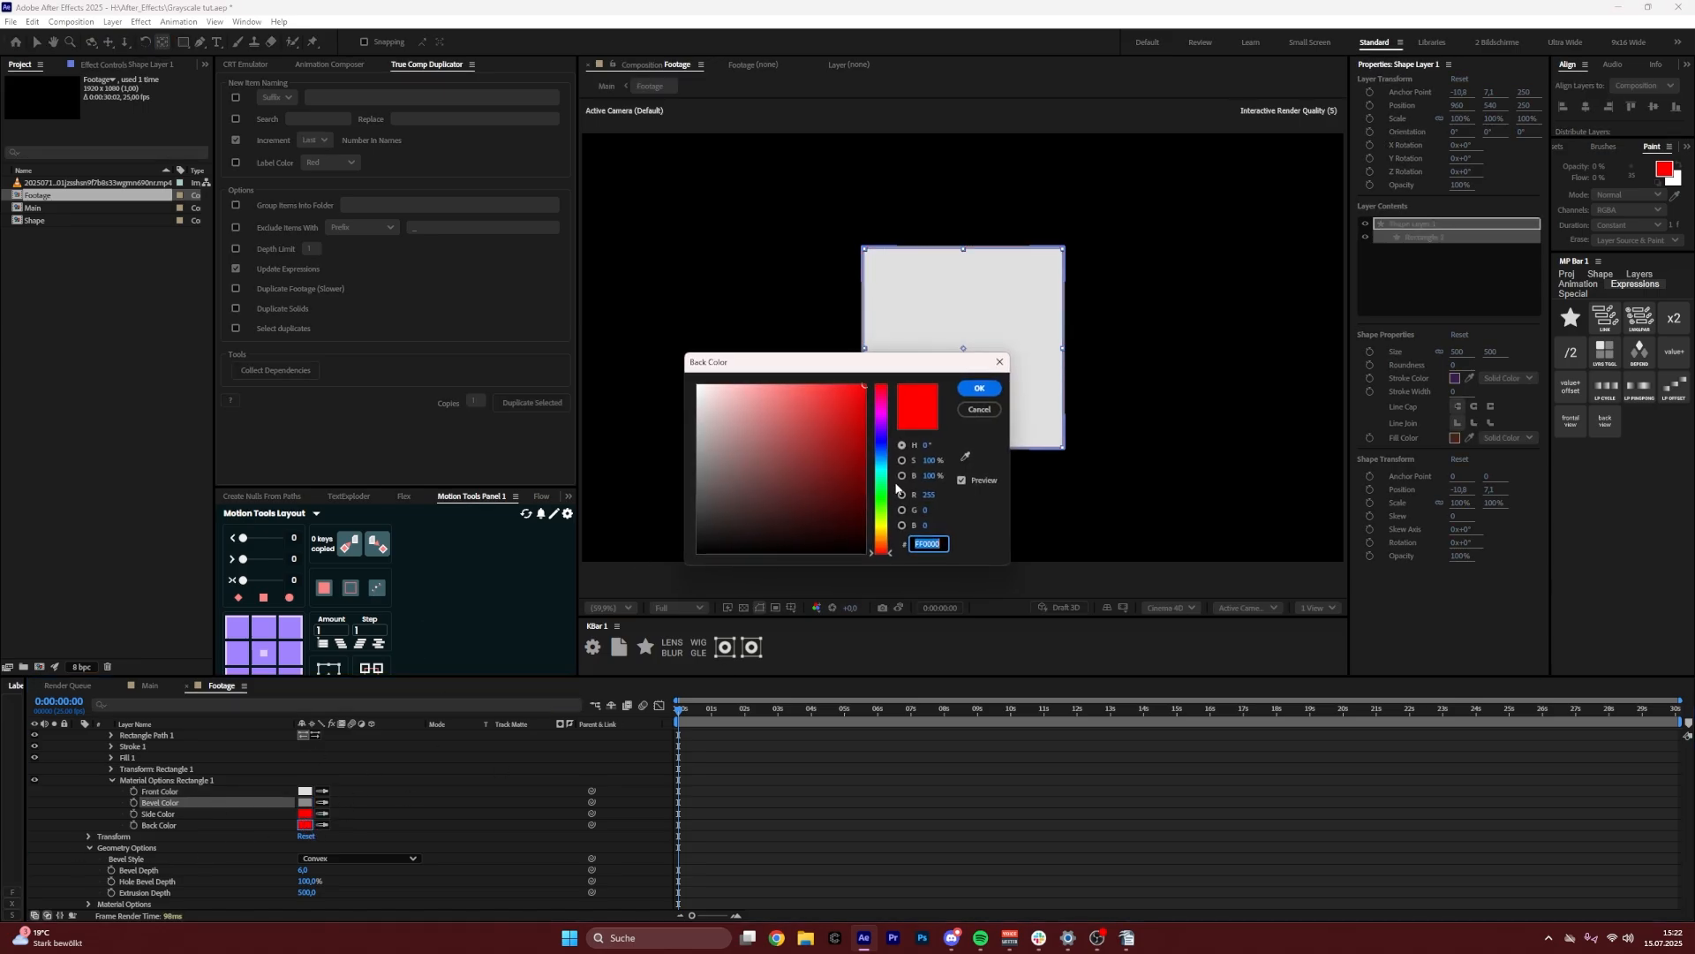
pyautogui.moveTo(753, 477); pyautogui.dragTo(639, 549)
pyautogui.click(979, 387)
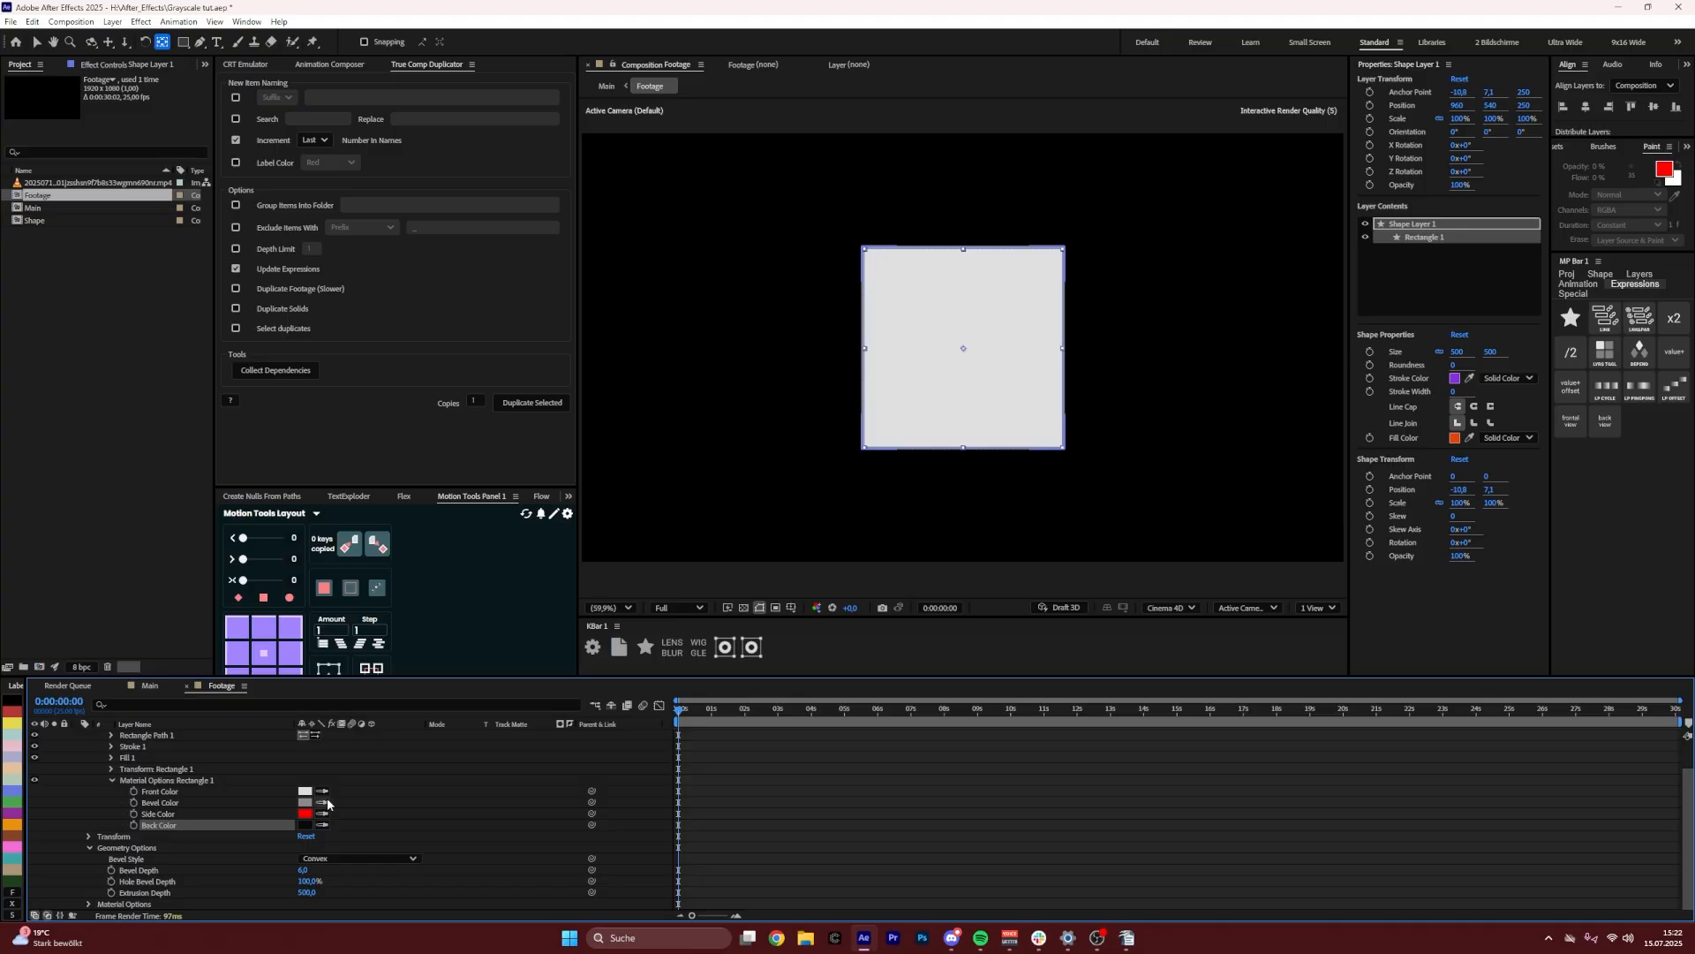
pyautogui.click(305, 814)
pyautogui.moveTo(733, 525)
pyautogui.mouseDown()
pyautogui.moveTo(650, 393)
pyautogui.moveTo(606, 512)
pyautogui.mouseUp()
pyautogui.click(979, 388)
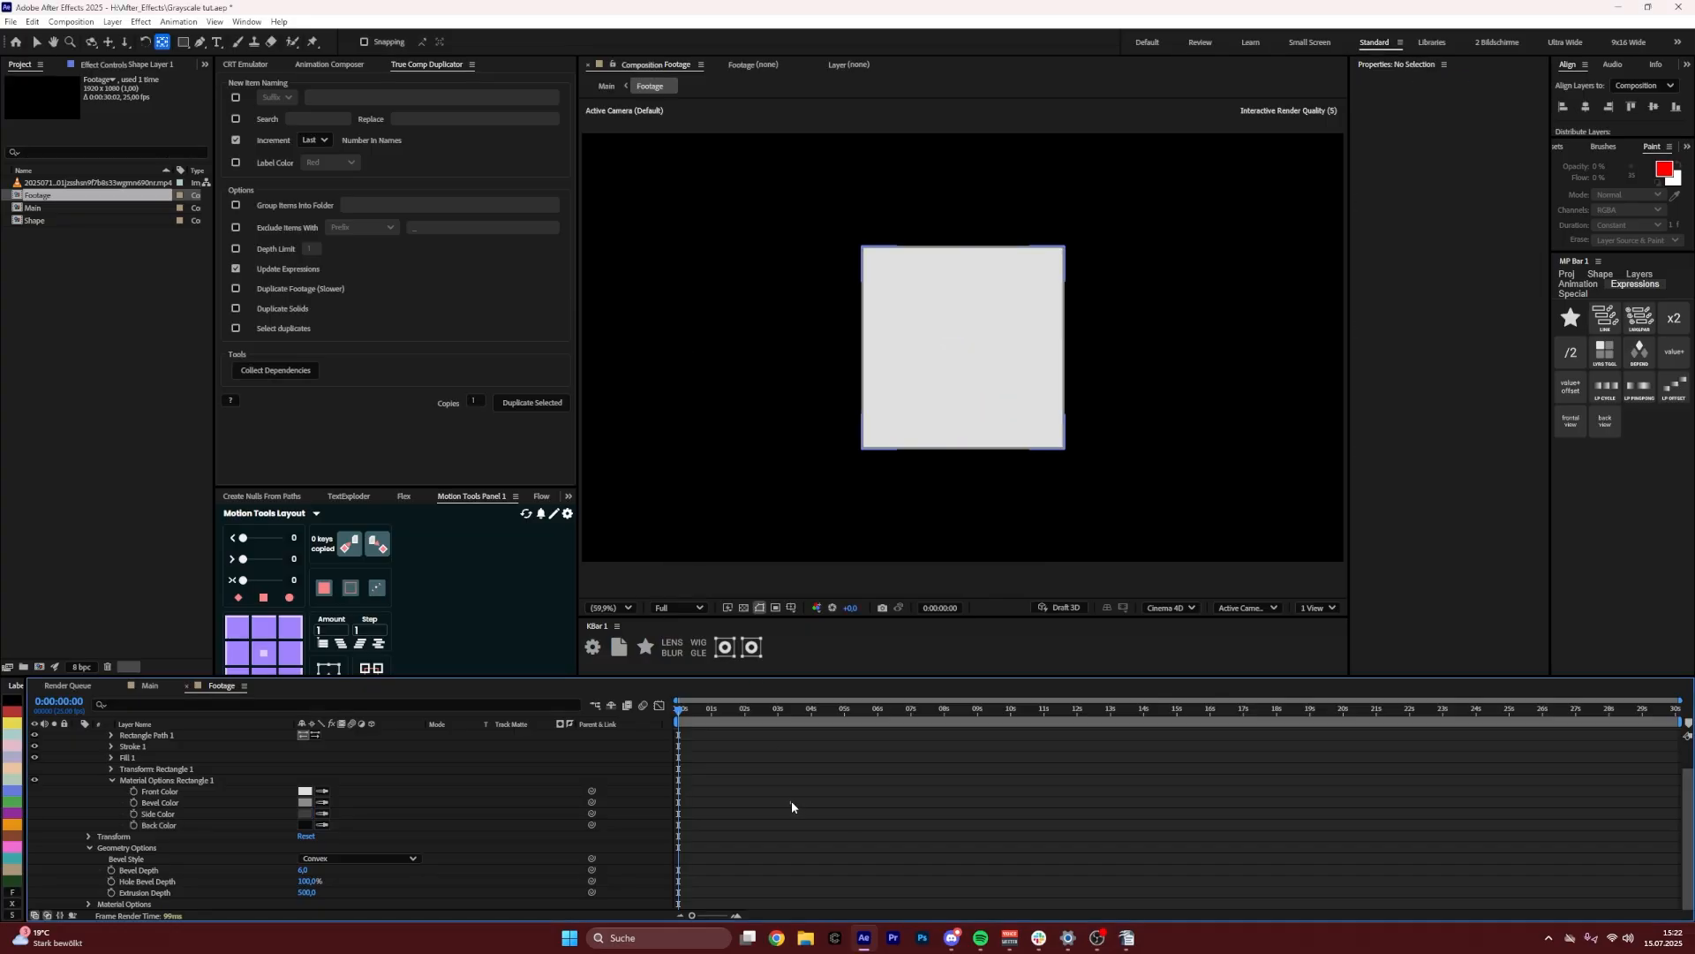
# Reveal the shape layer's rotation properties and give X Rotation the expression time*50
pyautogui.click(145, 739)
pyautogui.press('r')
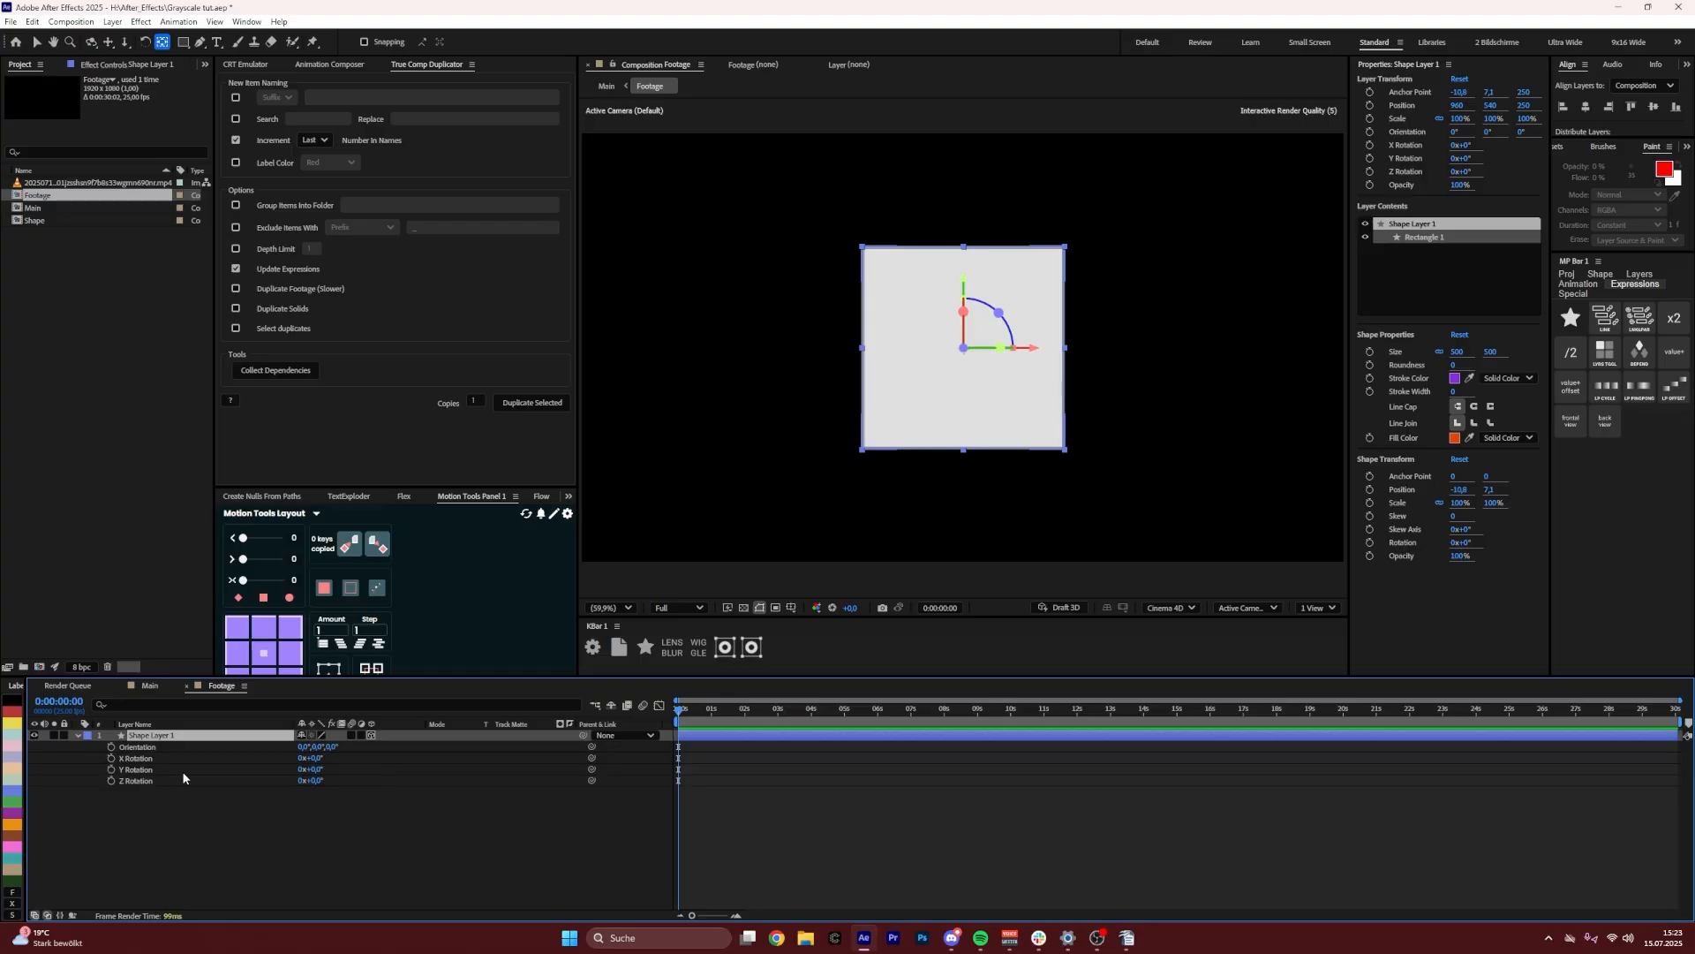
pyautogui.keyDown('alt'); pyautogui.click(112, 758); pyautogui.keyUp('alt')
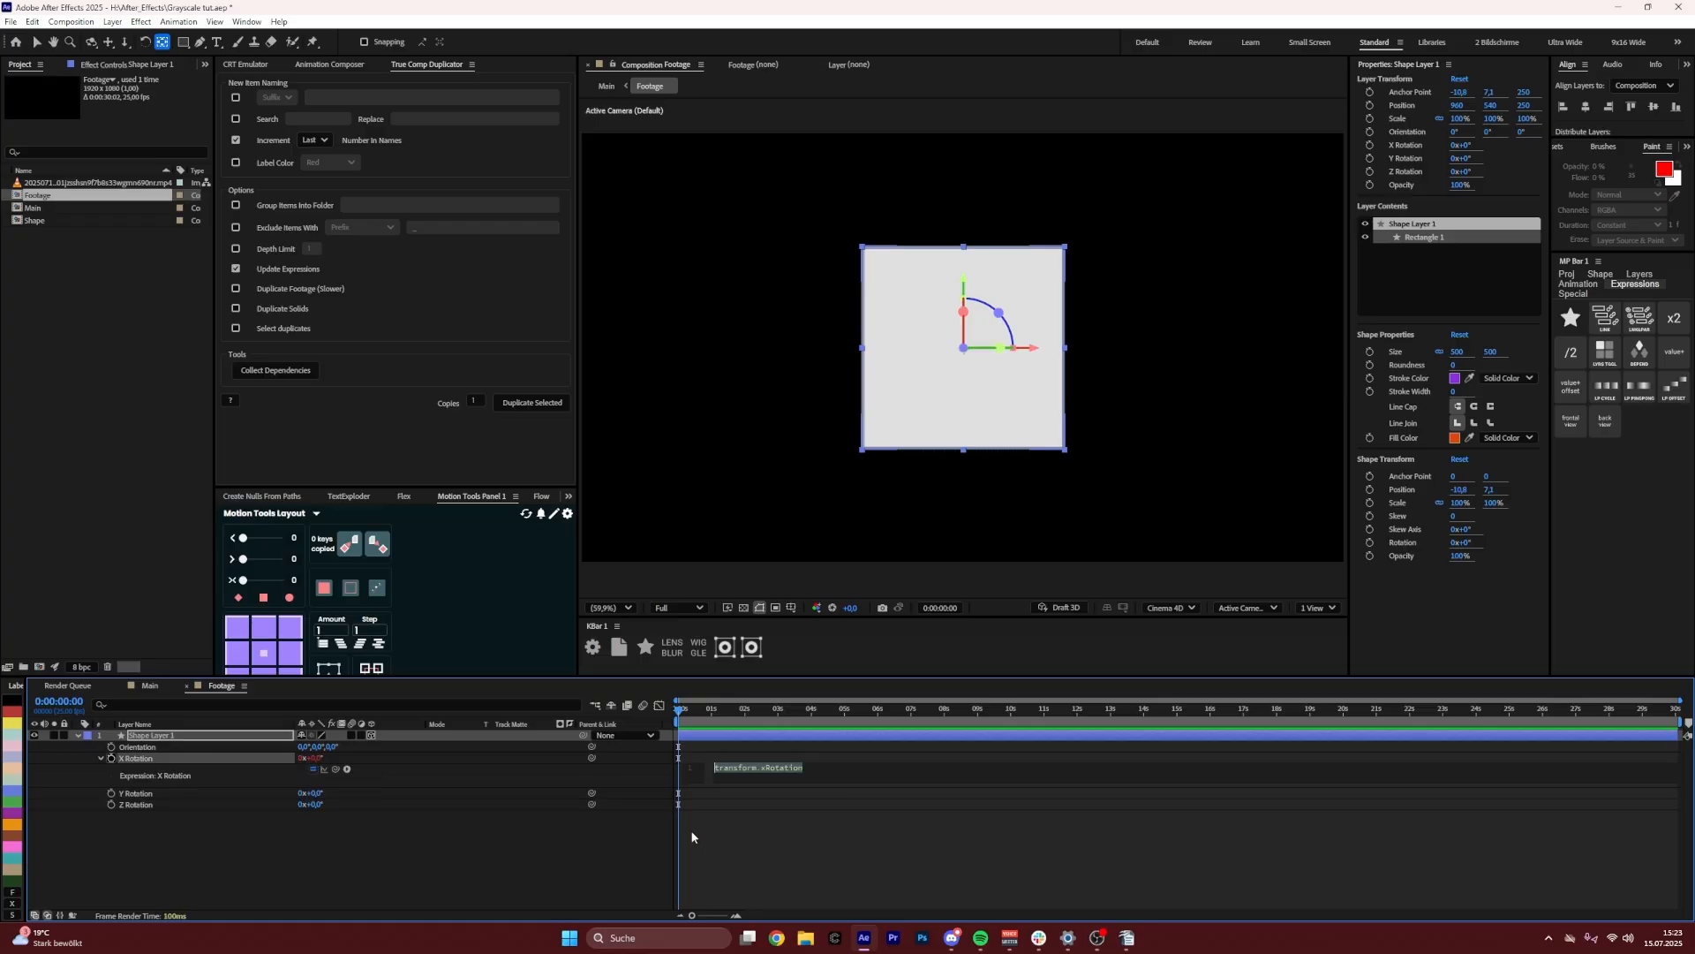
pyautogui.write('time*50')
pyautogui.click(374, 868)
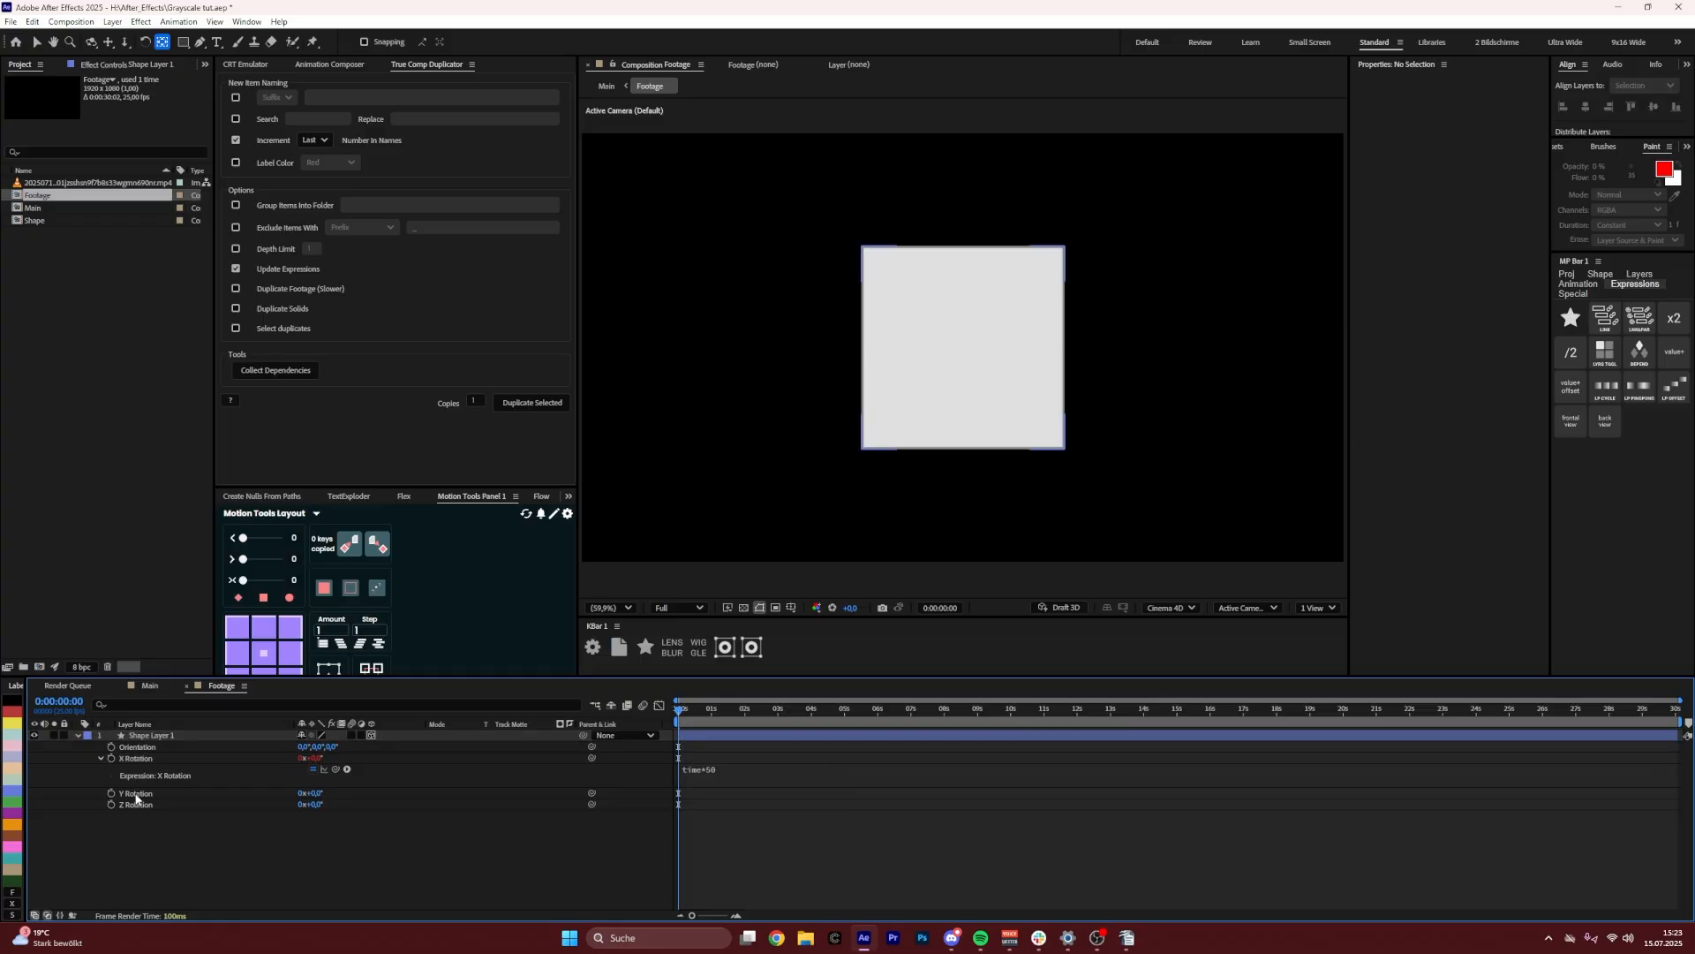
# Give the shape layer's Y Rotation the expression time*30
pyautogui.keyDown('alt'); pyautogui.click(112, 793); pyautogui.keyUp('alt')
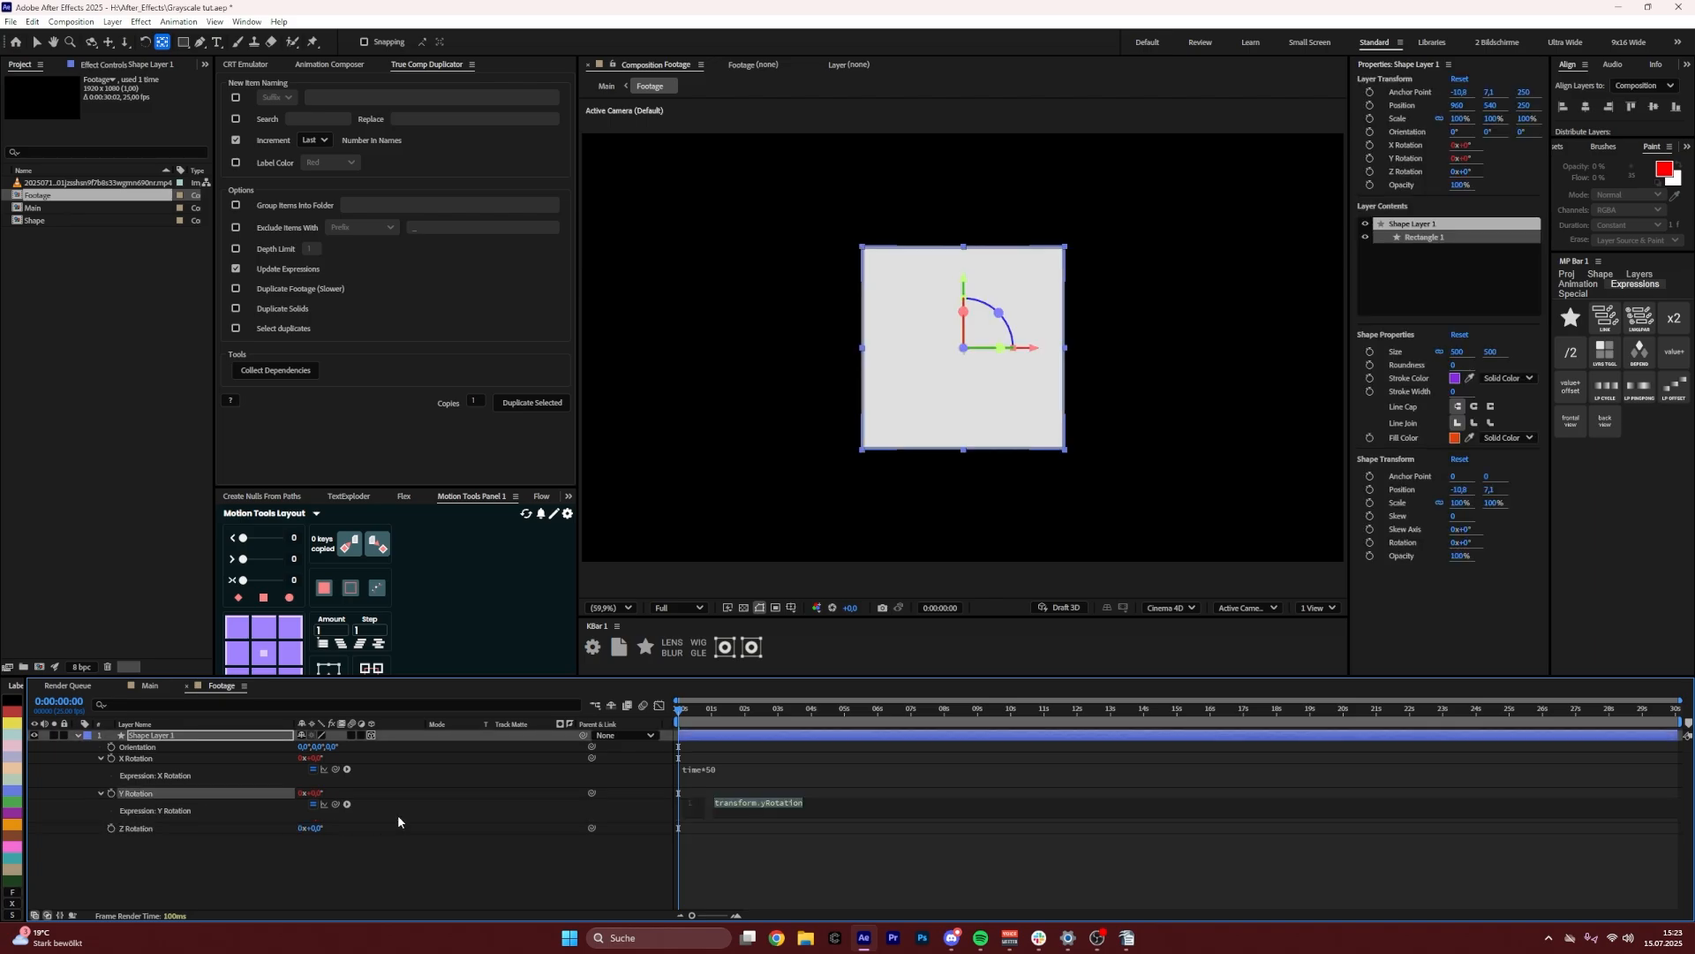
pyautogui.write('time')
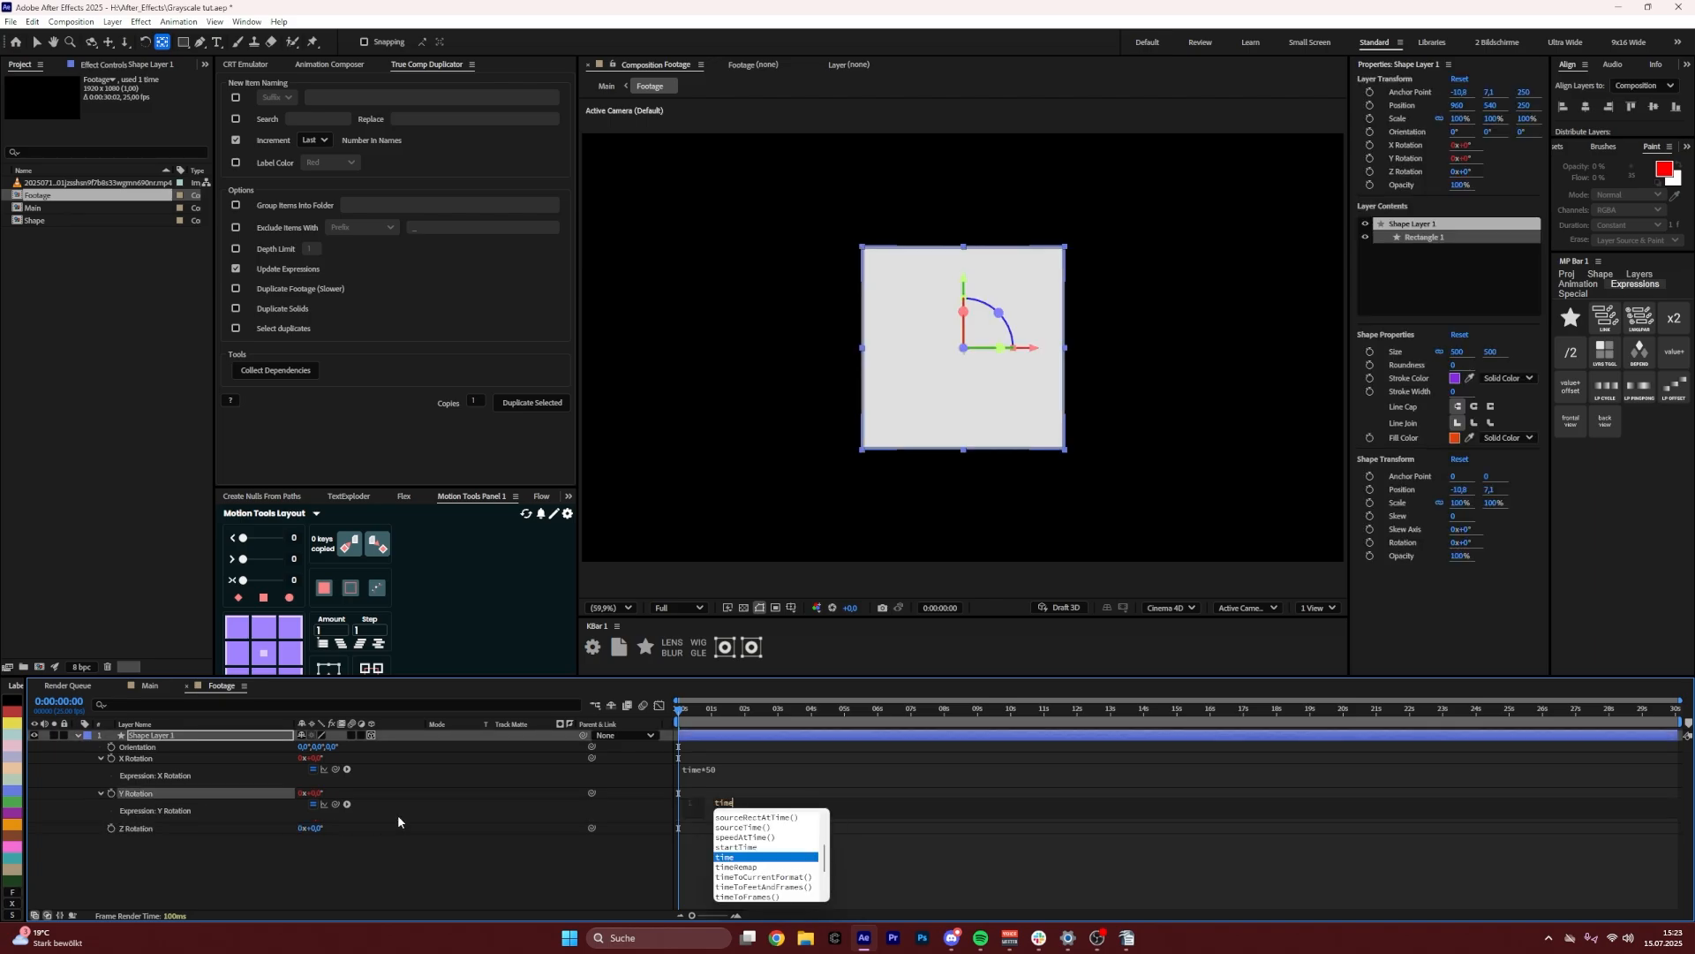
pyautogui.write('*')
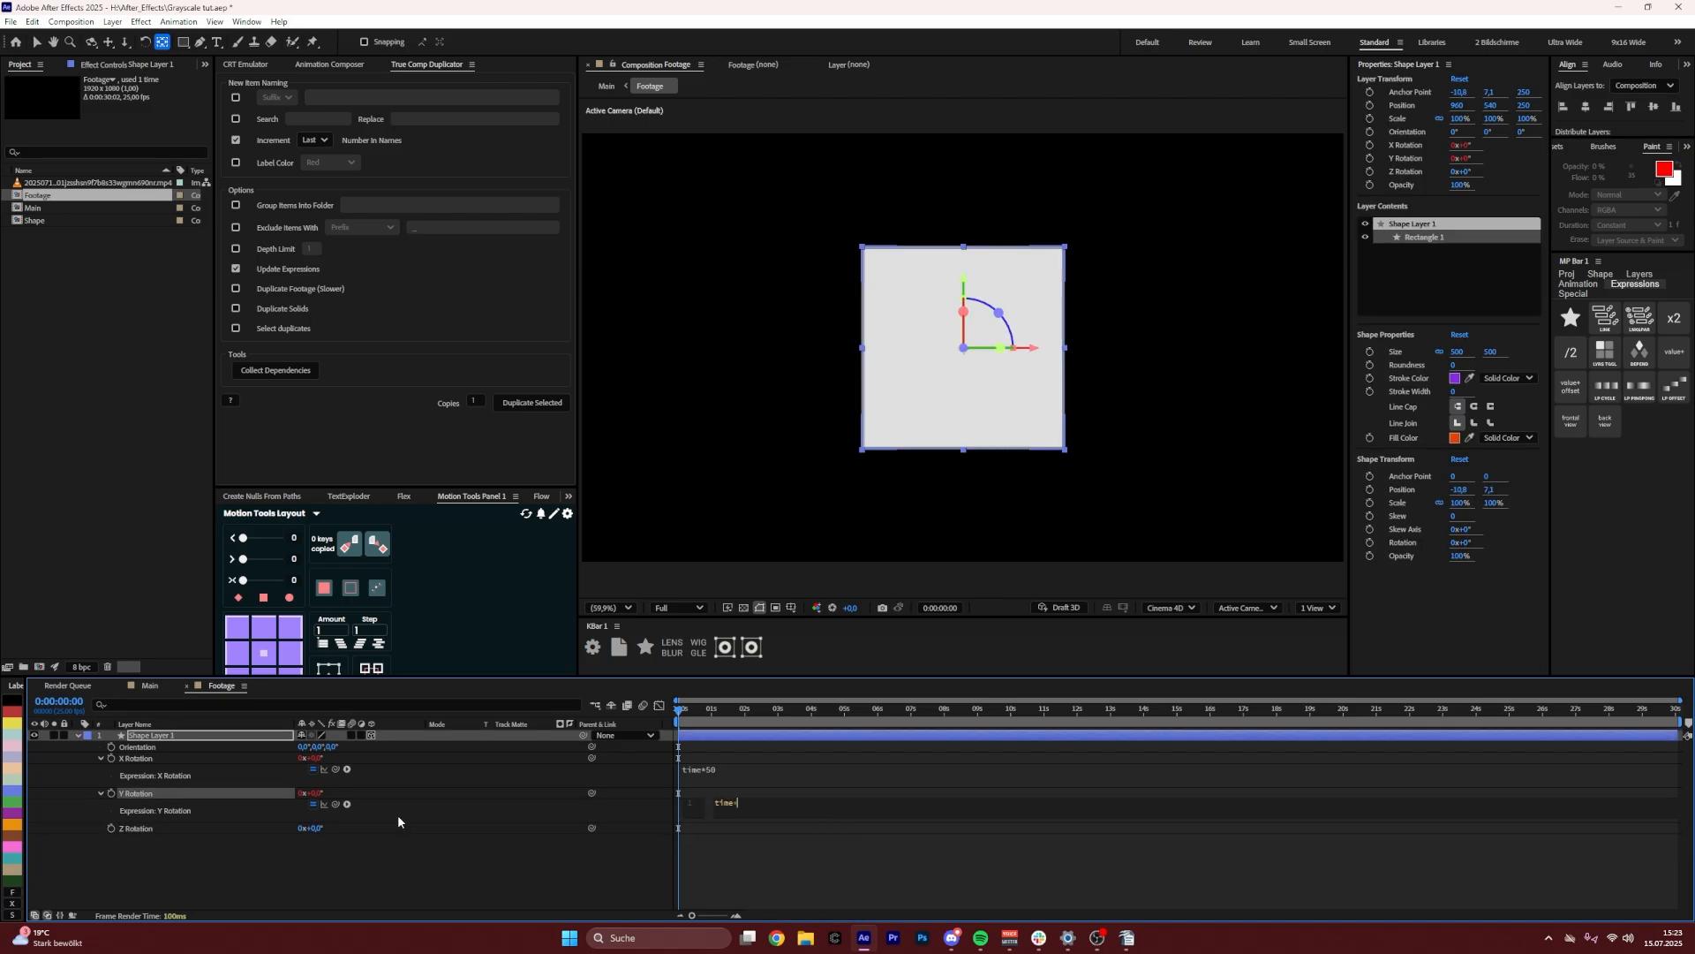
pyautogui.write('30')
pyautogui.click(214, 881)
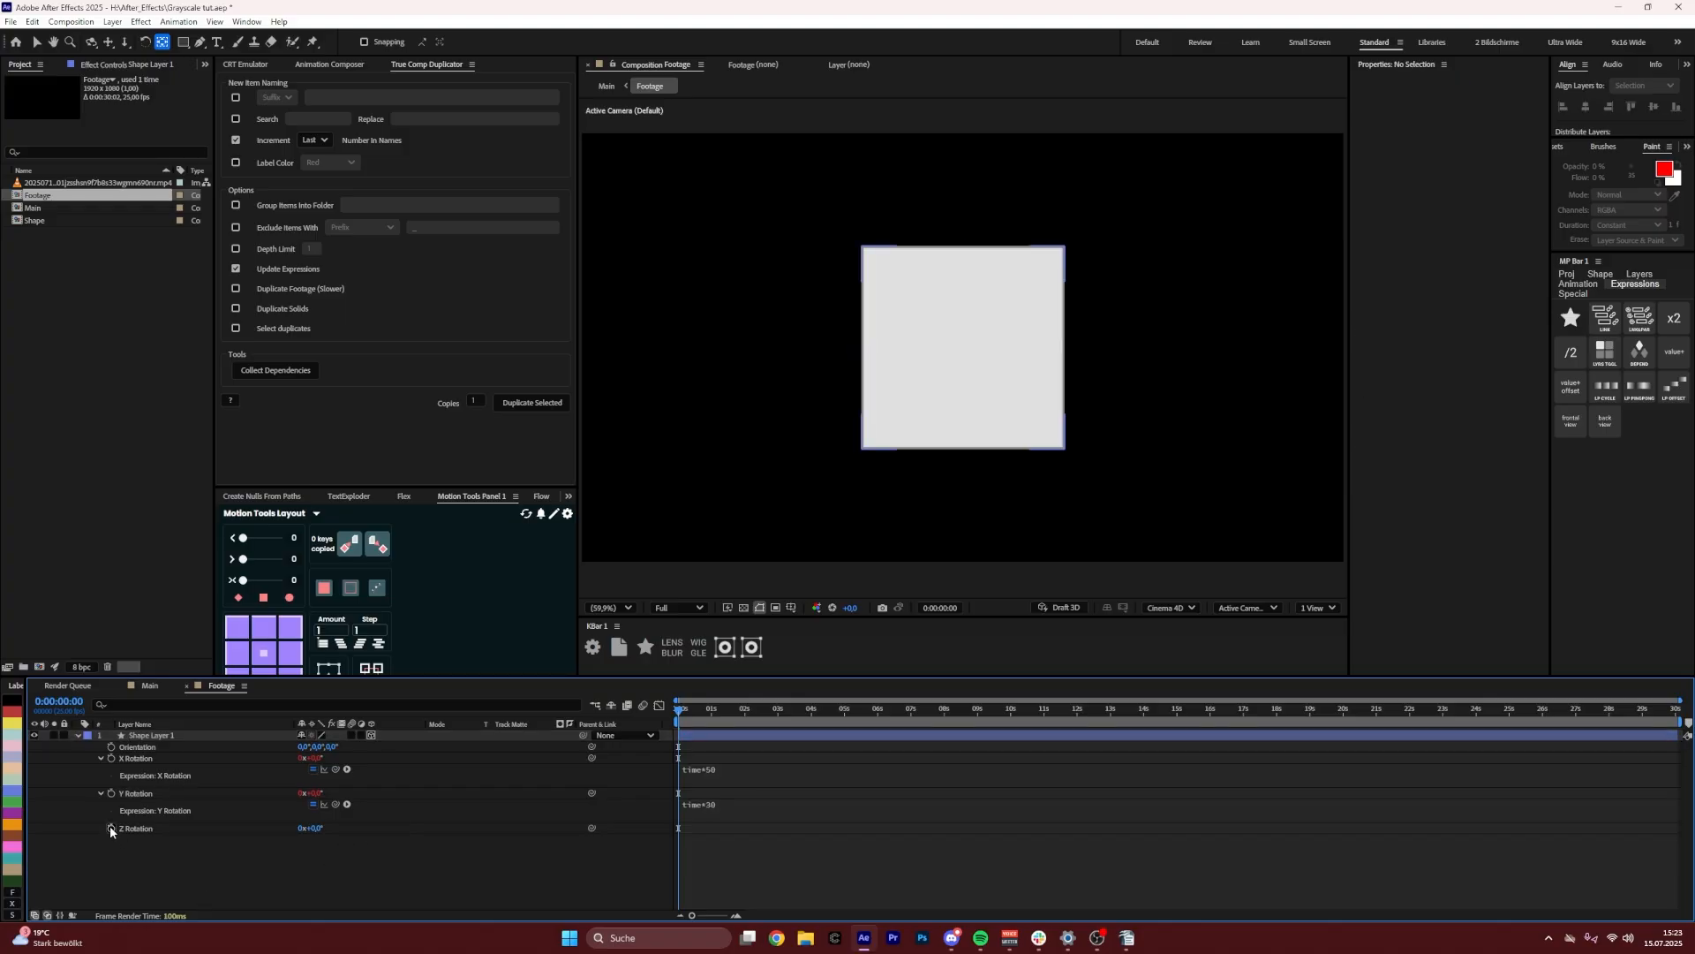
# Give the shape layer's Z Rotation the expression time*-20 and collapse the layer's properties
pyautogui.keyDown('alt'); pyautogui.click(112, 829); pyautogui.keyUp('alt')
pyautogui.write('time*-20')
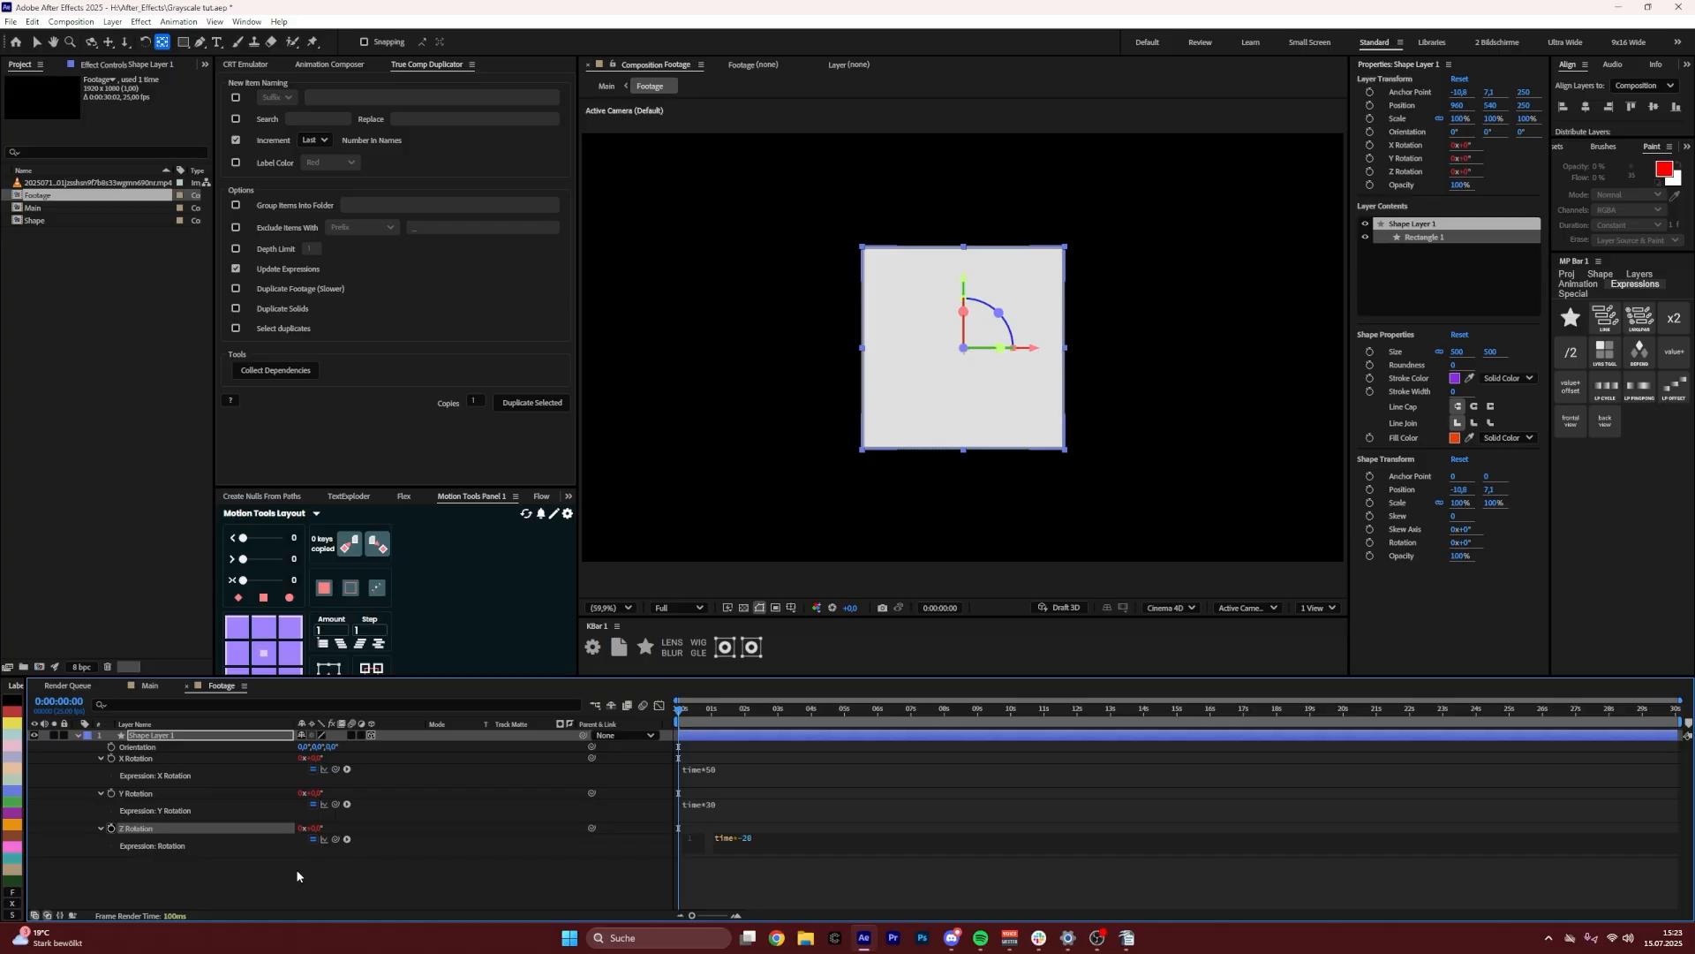
pyautogui.click(297, 876)
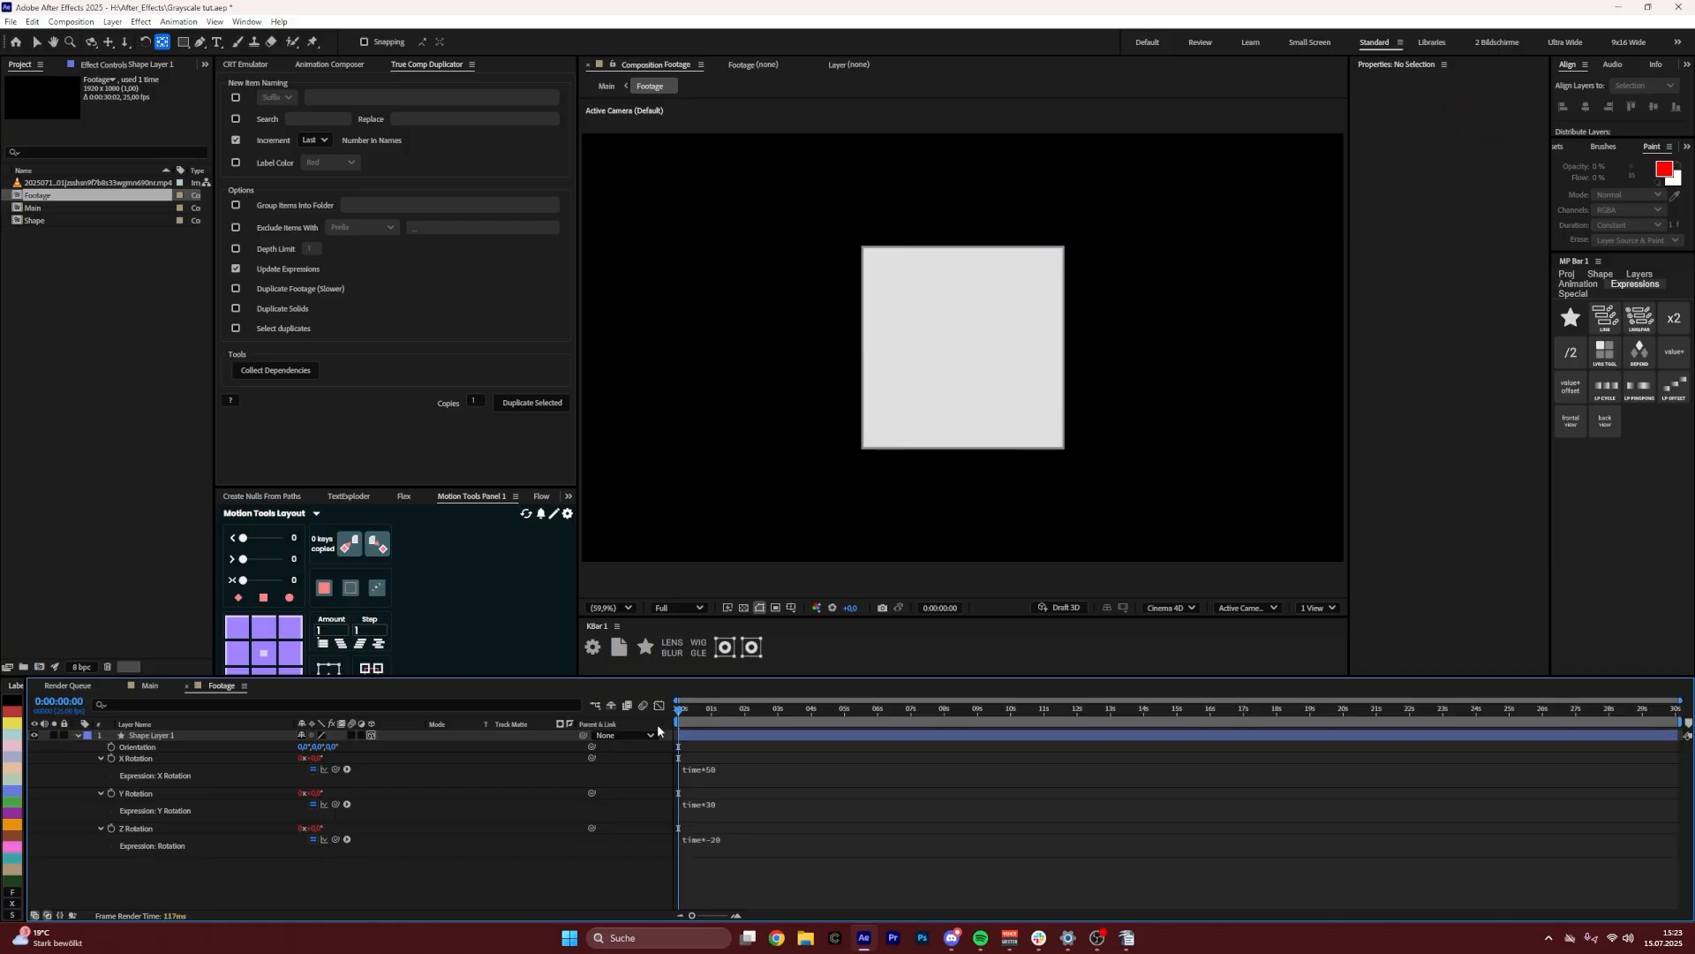
pyautogui.click(78, 736)
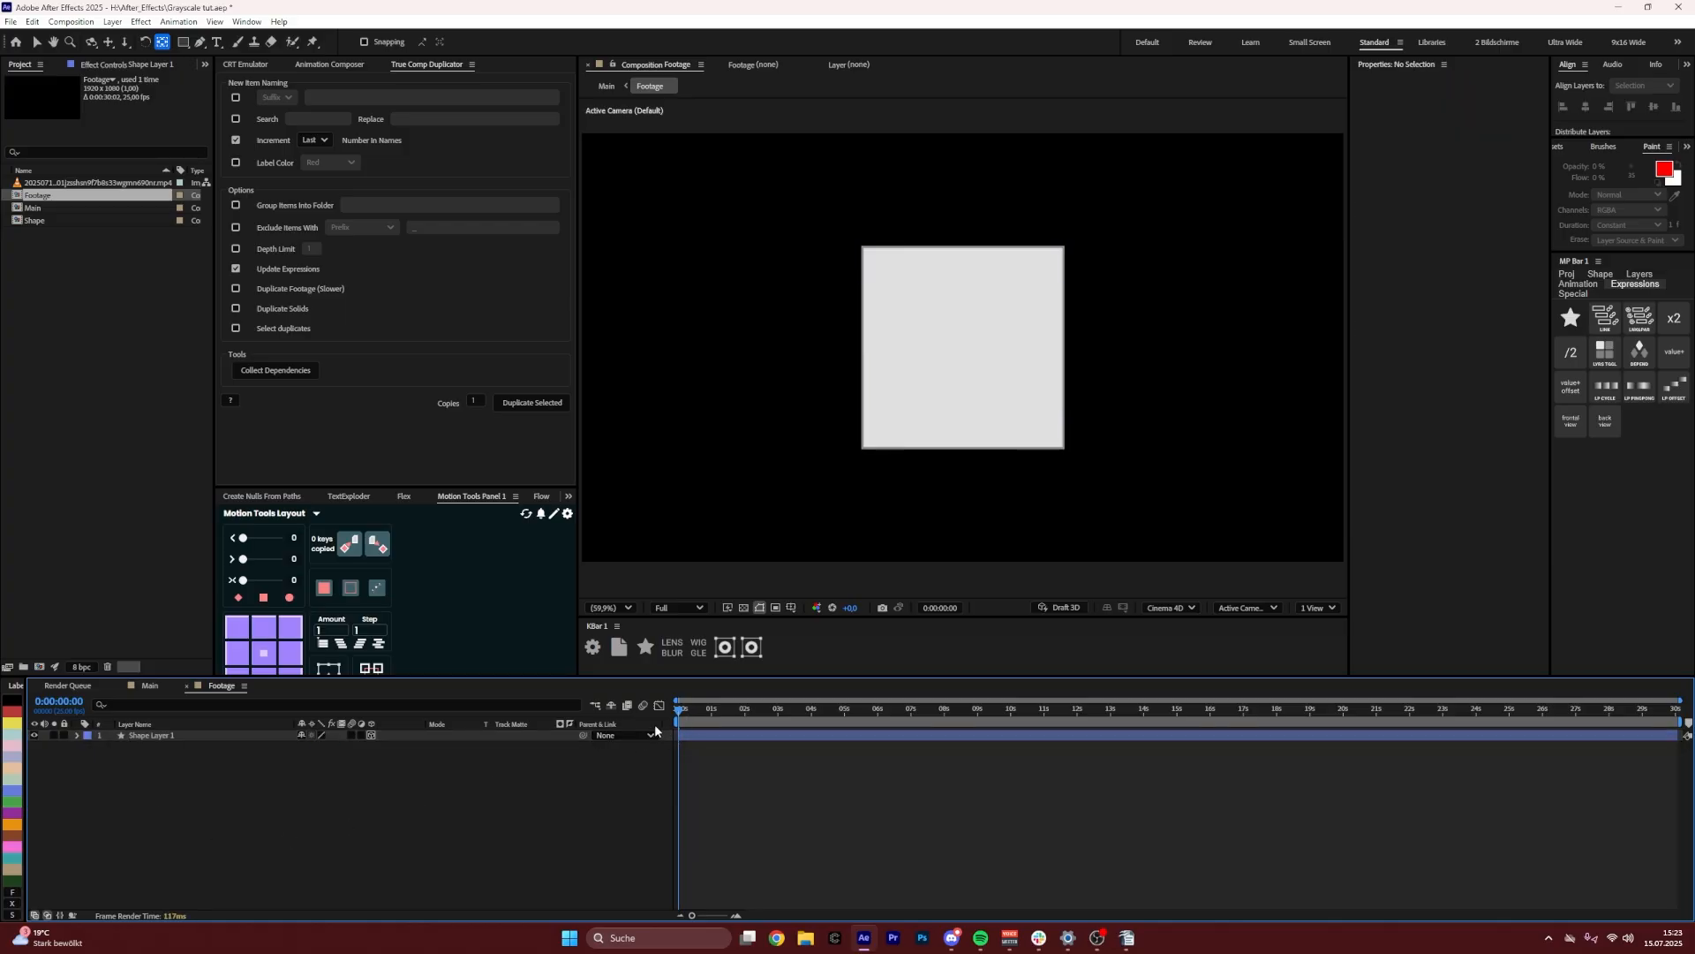
# Preview the rotating cube and trim the end of its shape layer to 0:00:03:00
pyautogui.press('space')
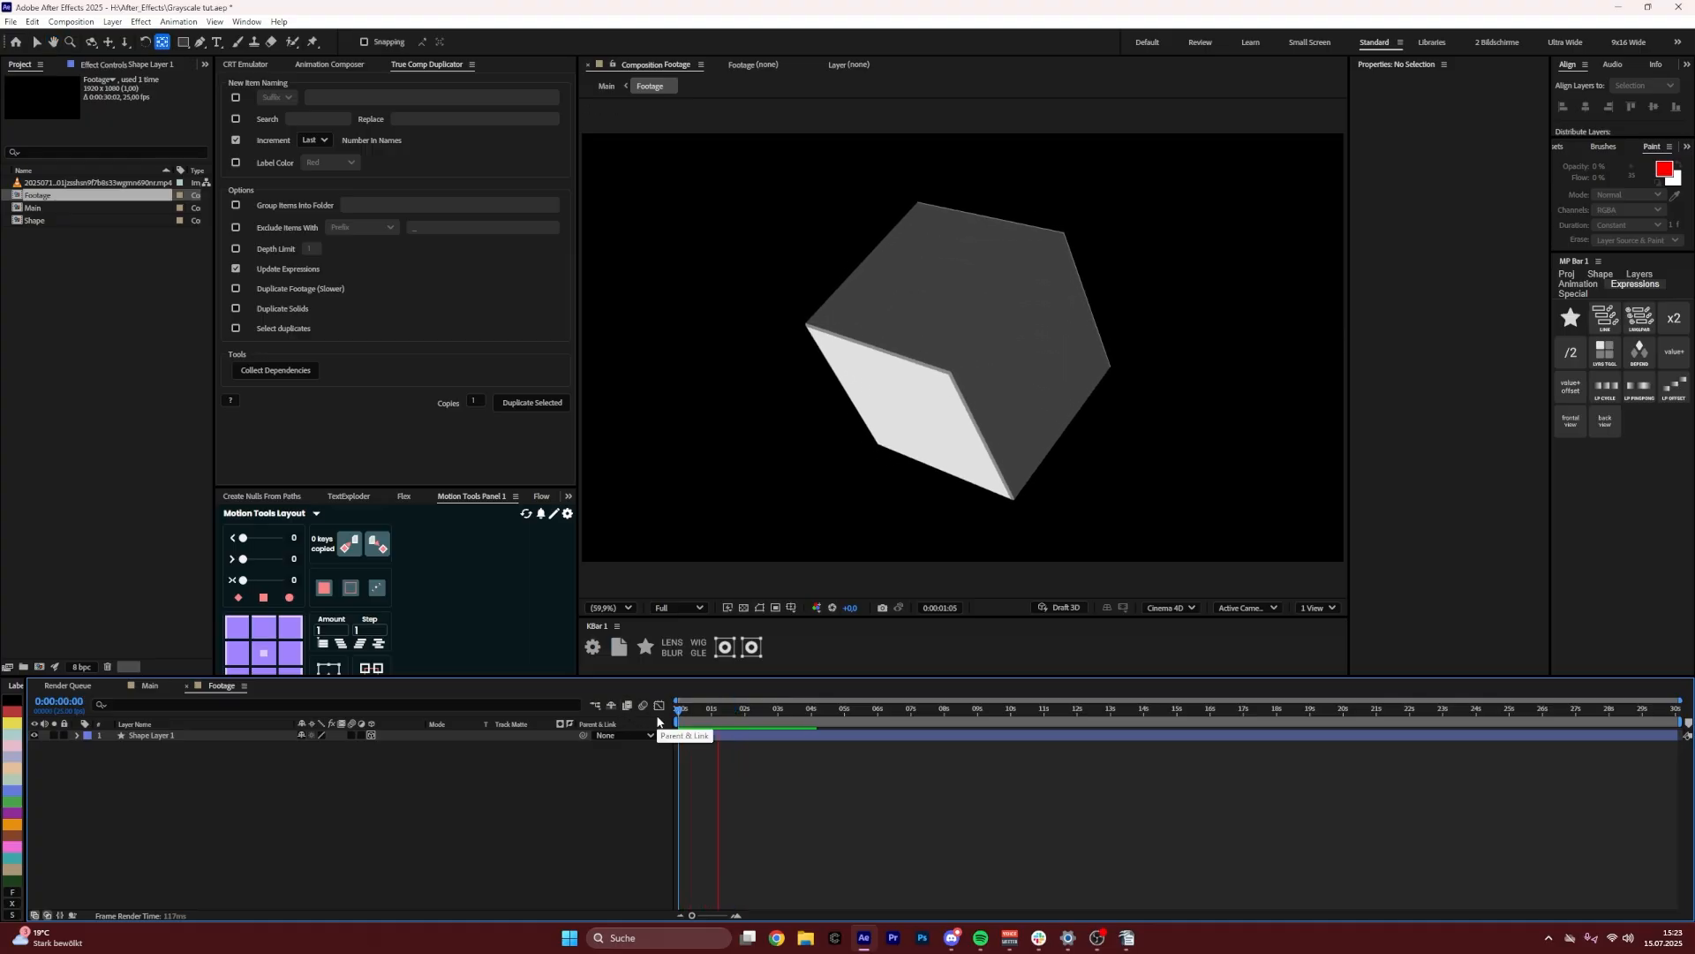
pyautogui.press('space')
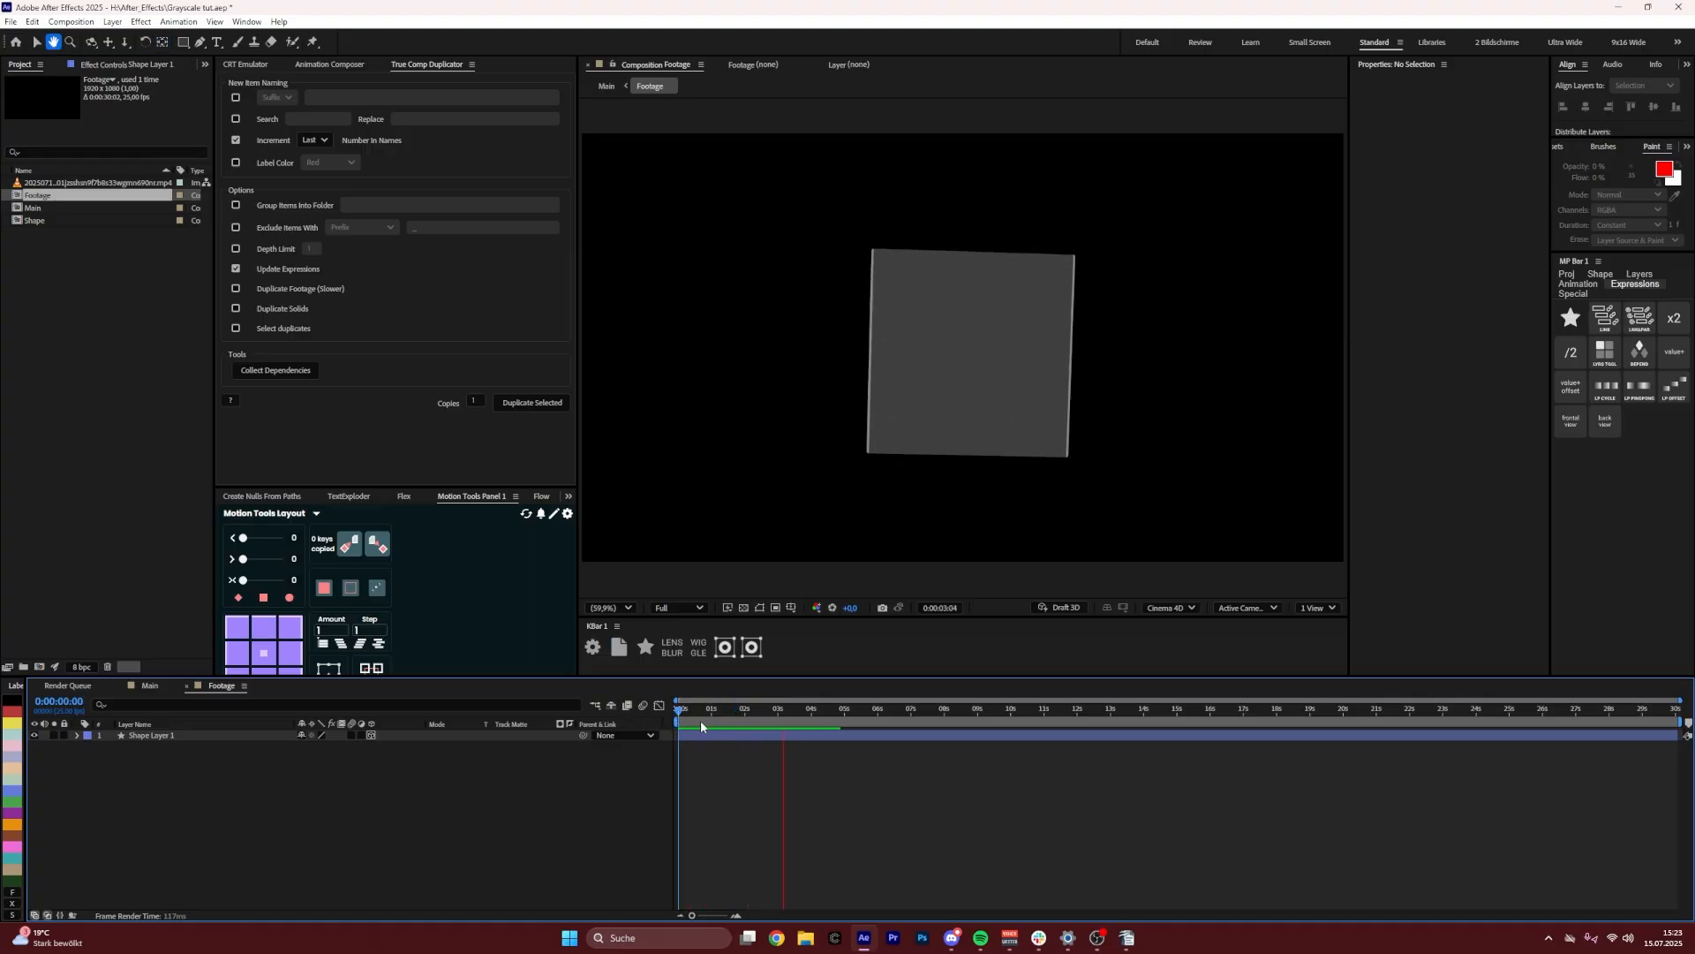
pyautogui.click(813, 734)
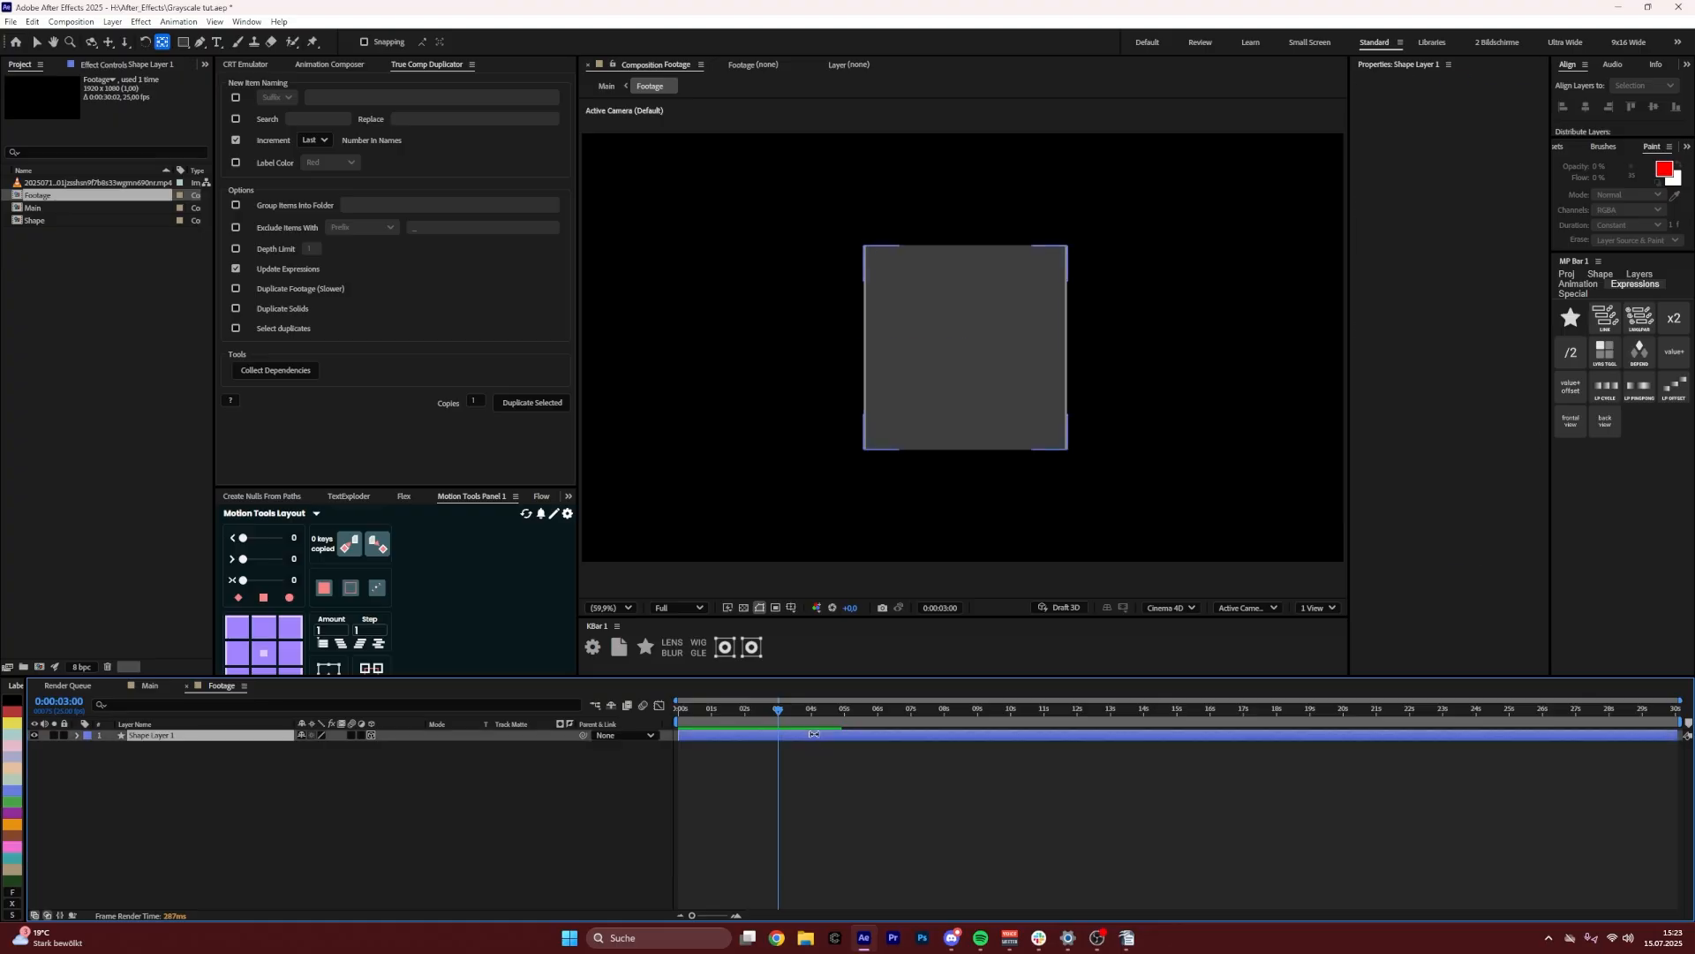
pyautogui.press('v')
pyautogui.hotkey('alt', ']')
pyautogui.click(823, 733)
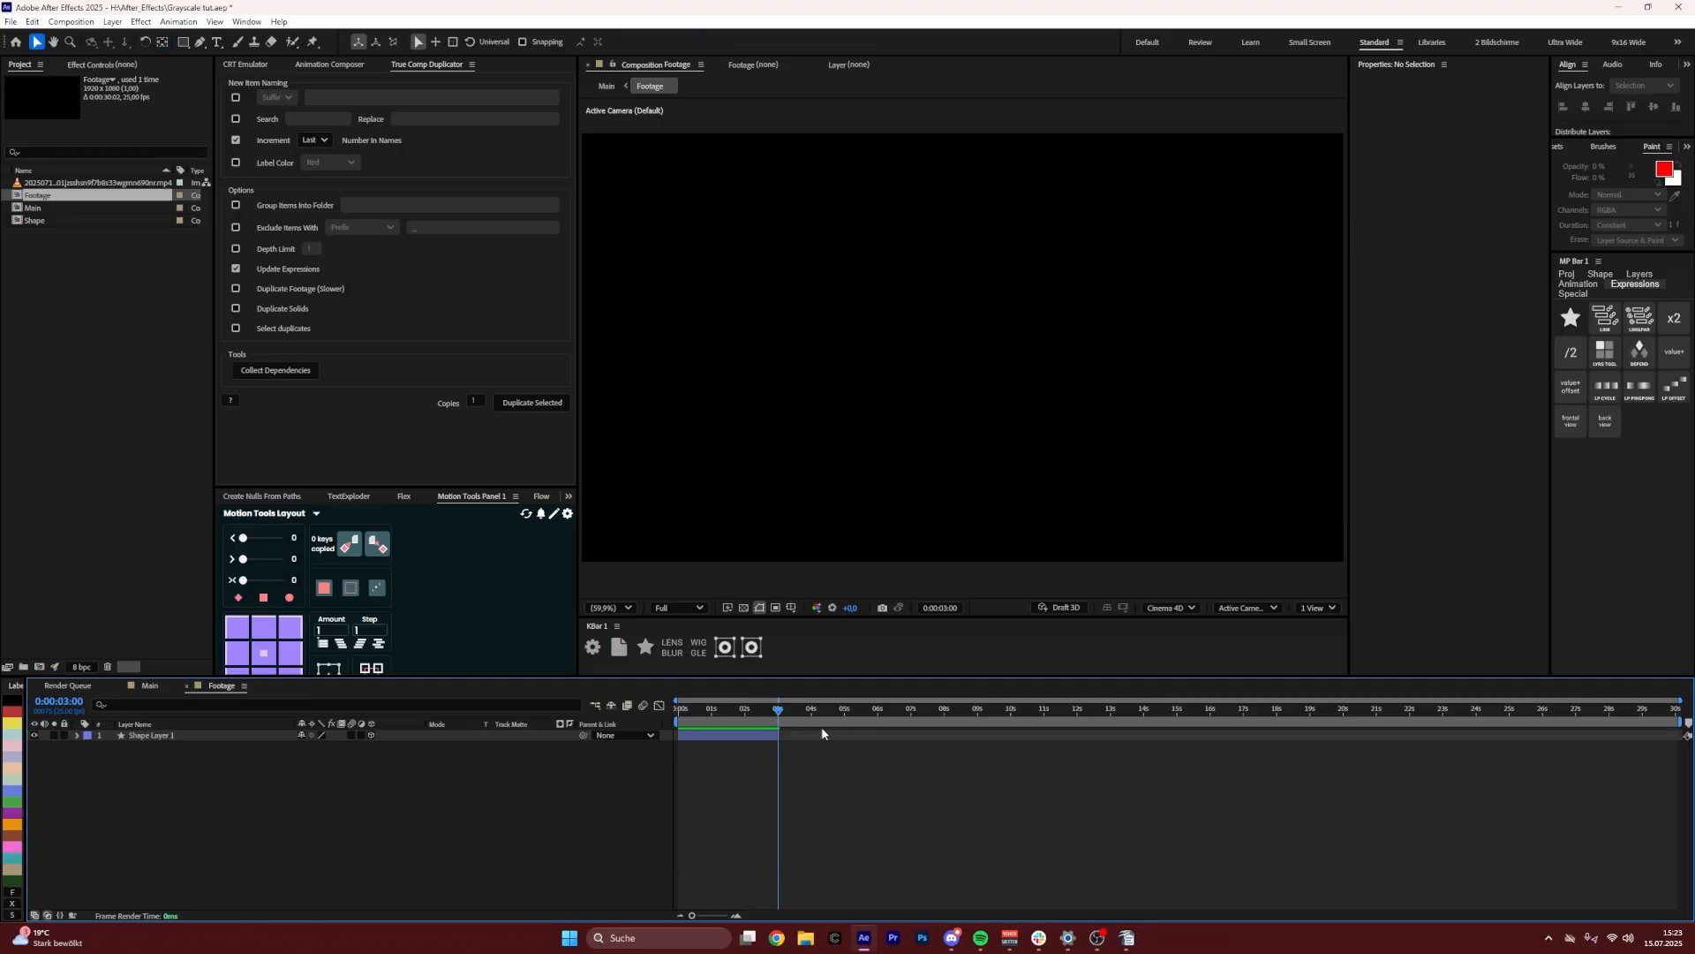
# Add the bird video clip above the shape layer, starting at 0:00:03:00 where the cube ends, and preview it
pyautogui.click(45, 184)
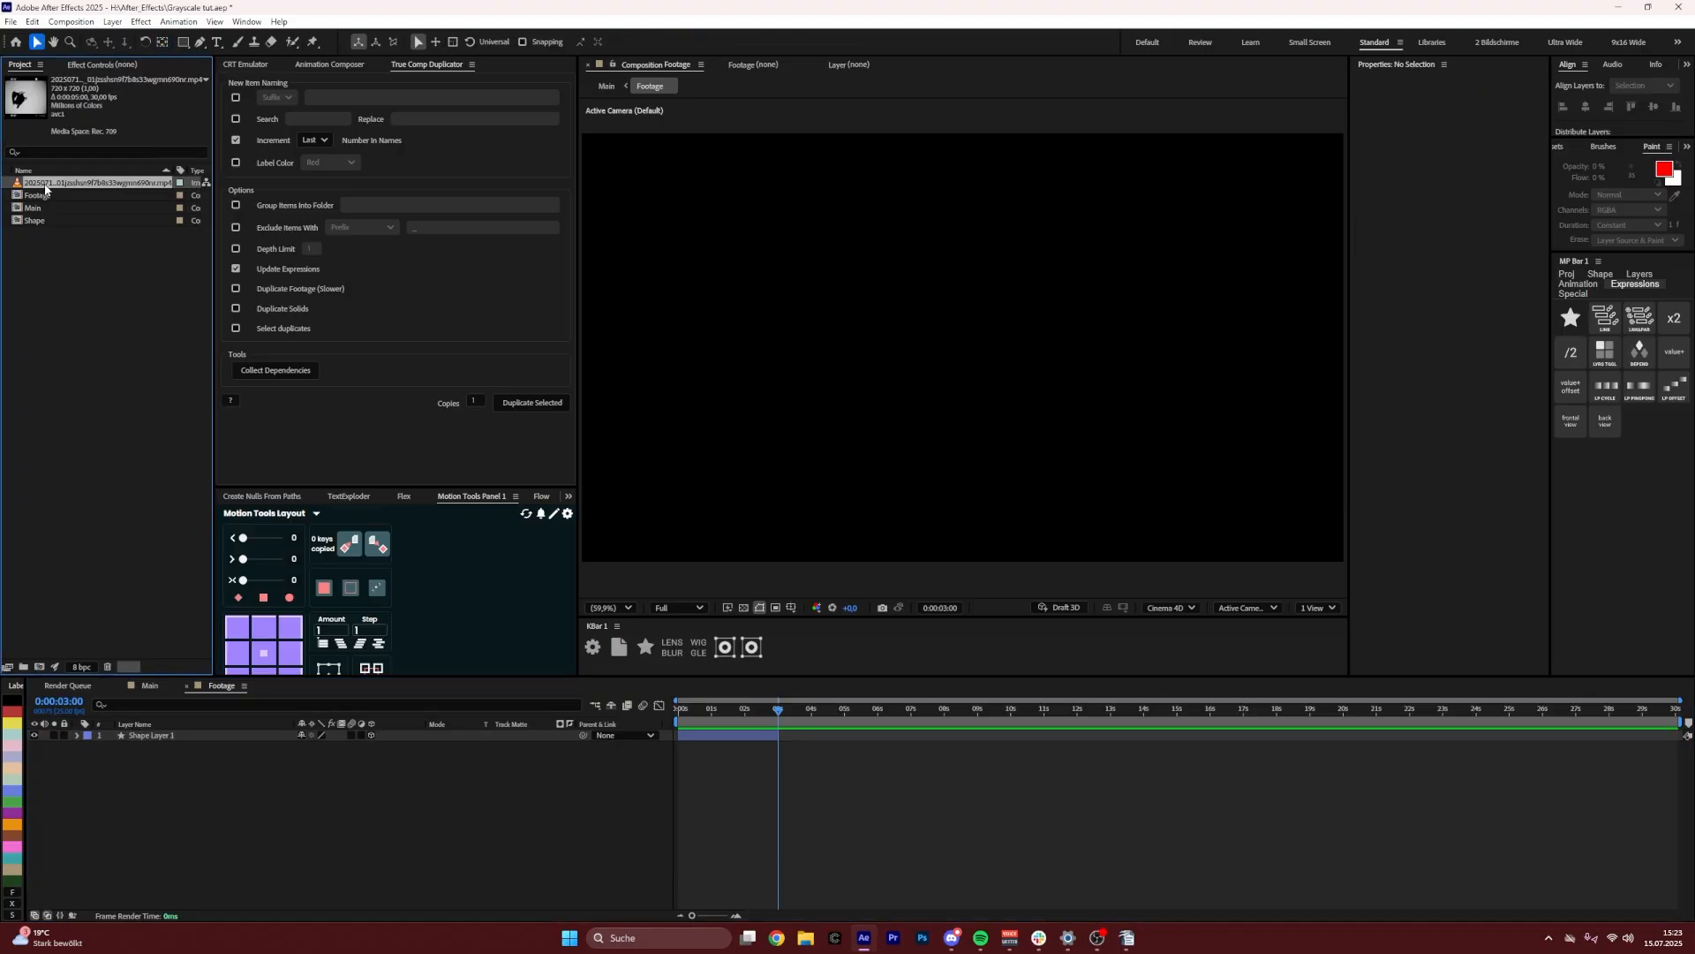
pyautogui.moveTo(45, 187); pyautogui.dragTo(234, 740)
pyautogui.moveTo(721, 740); pyautogui.dragTo(821, 738)
pyautogui.press('=')
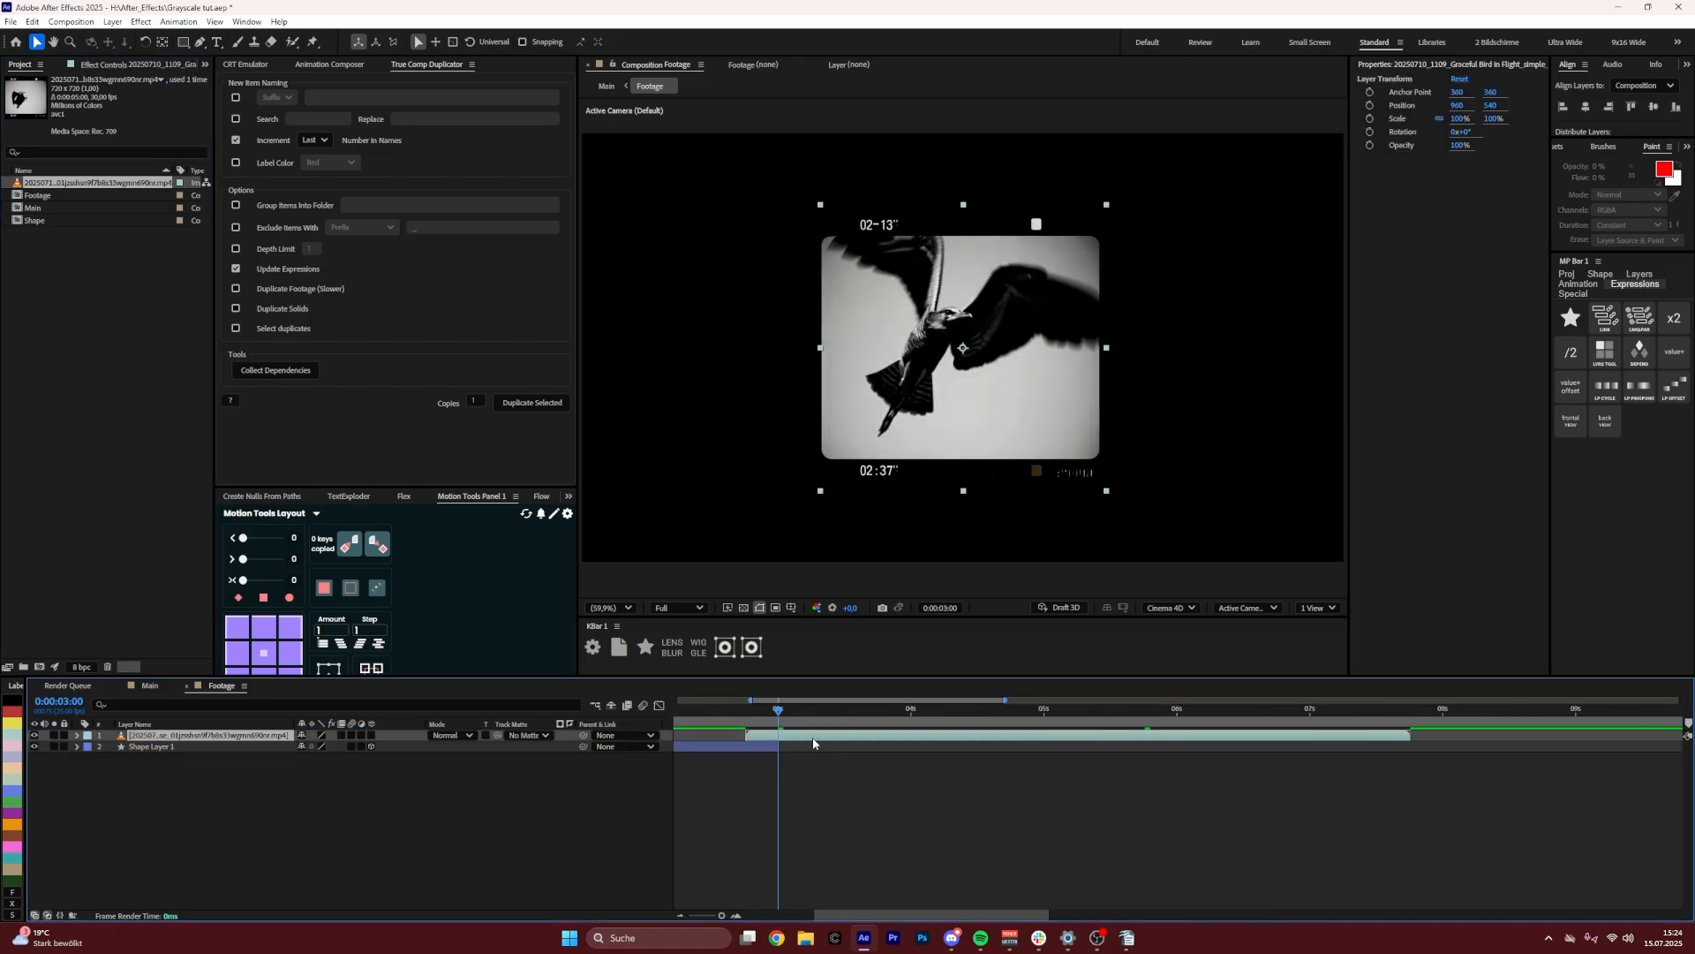
pyautogui.press('-')
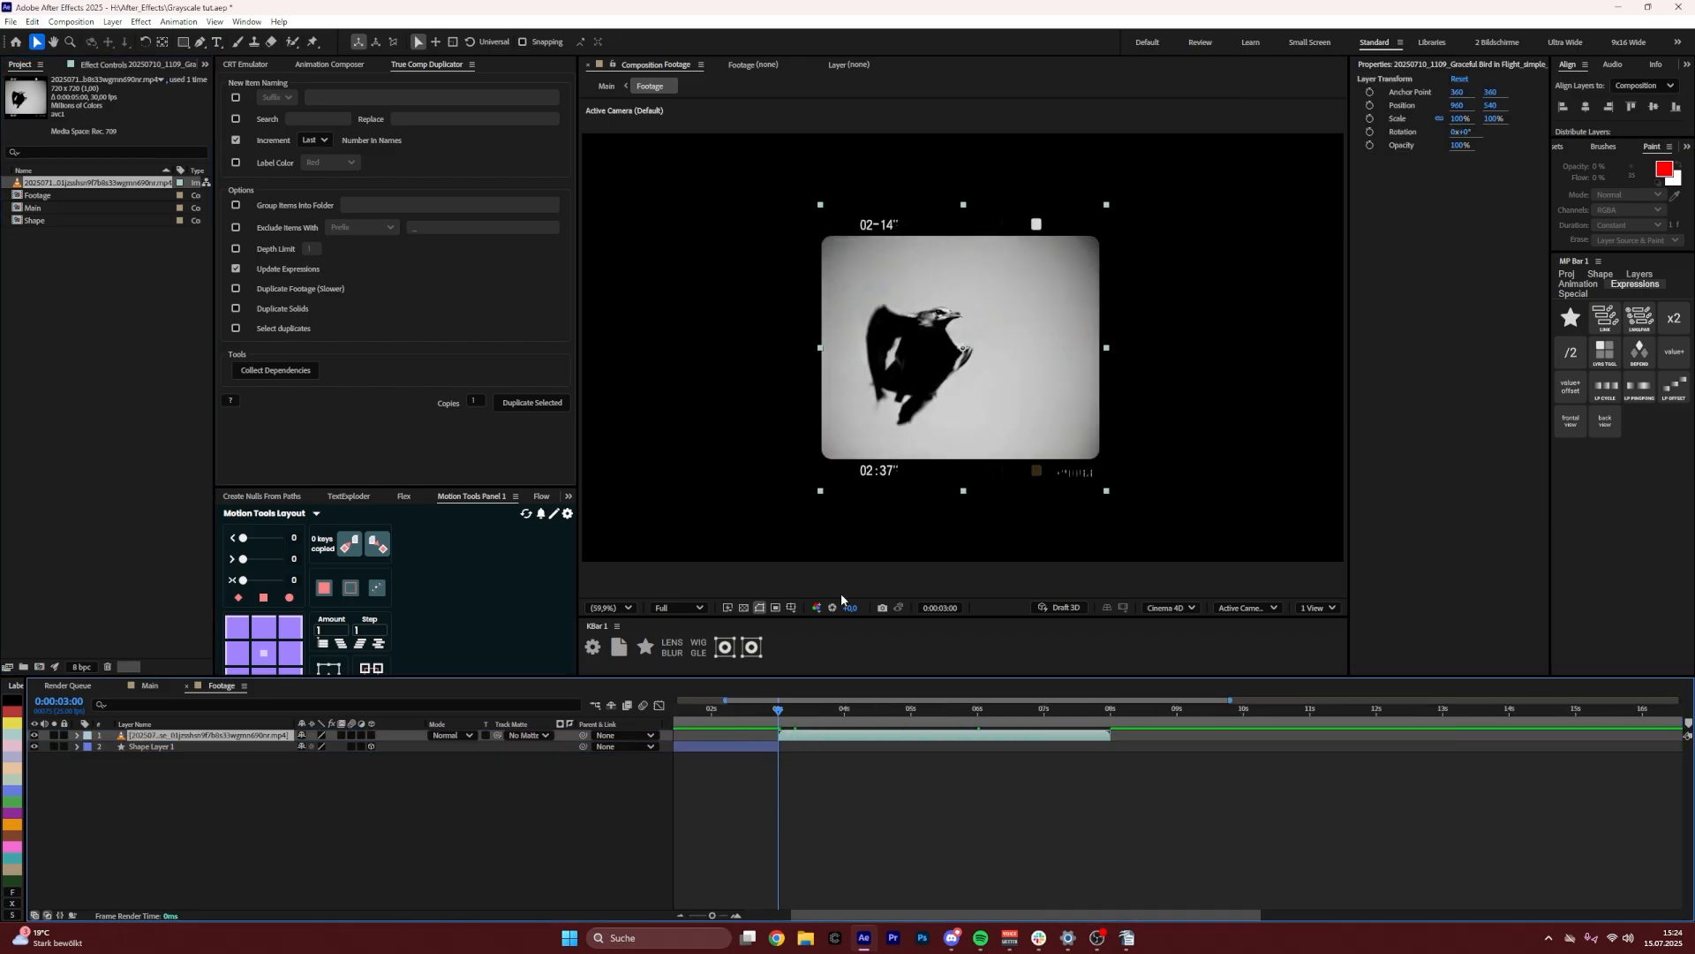
pyautogui.press('space')
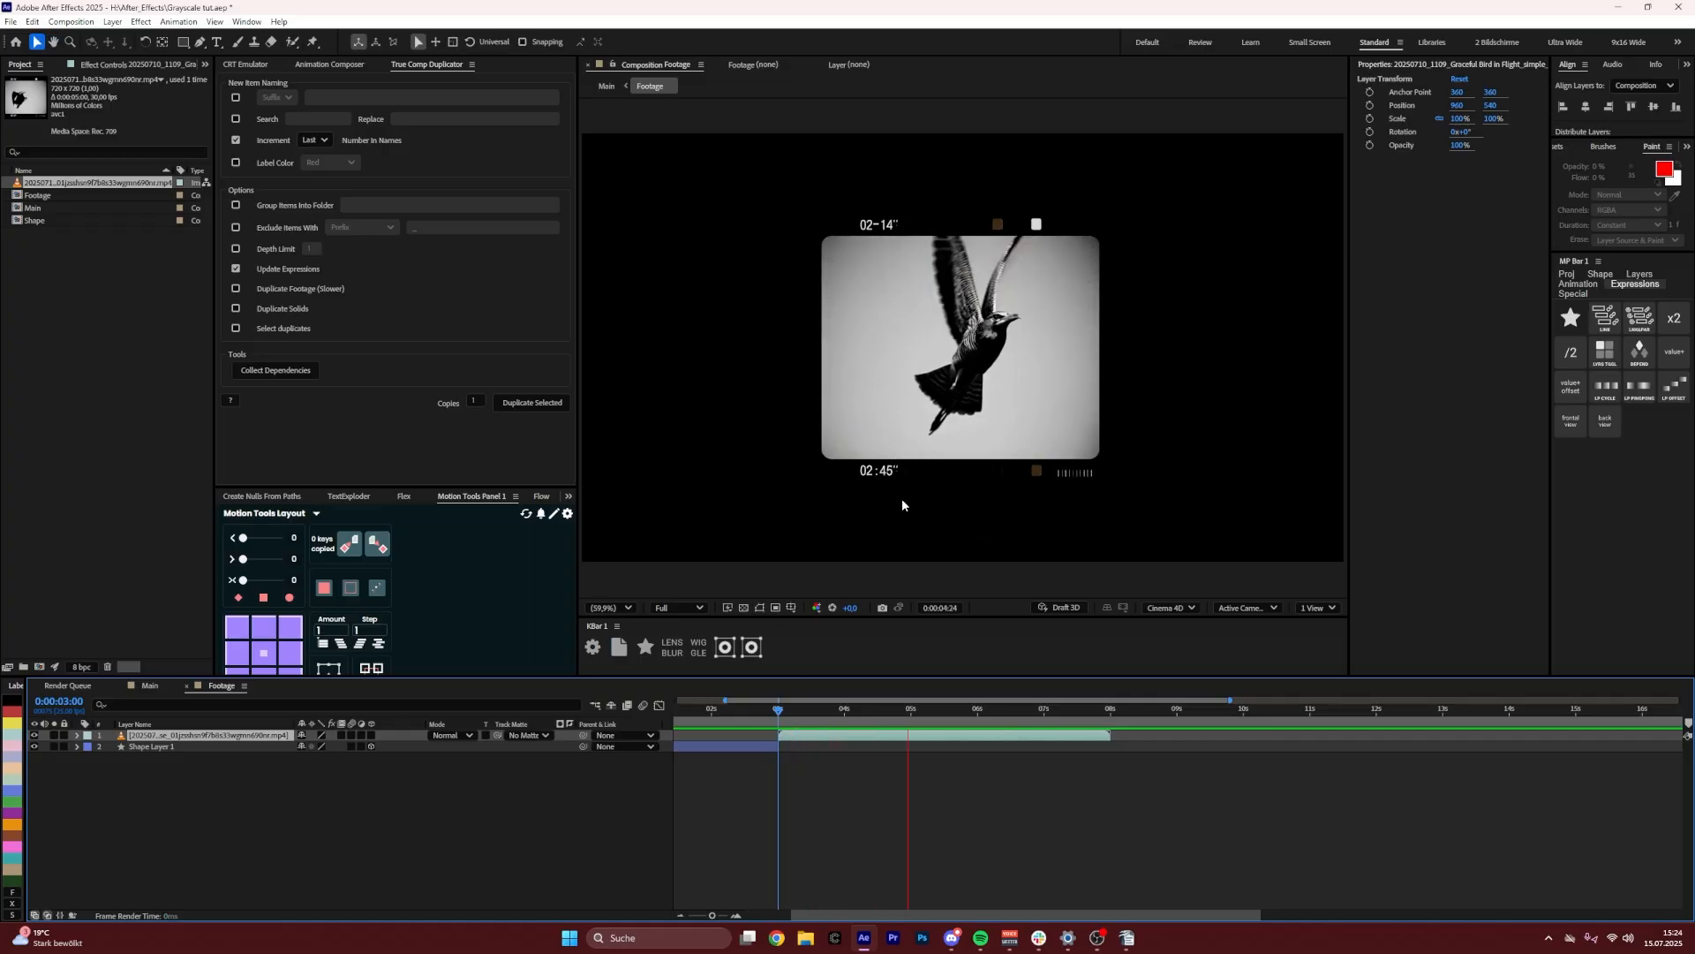
pyautogui.press('space')
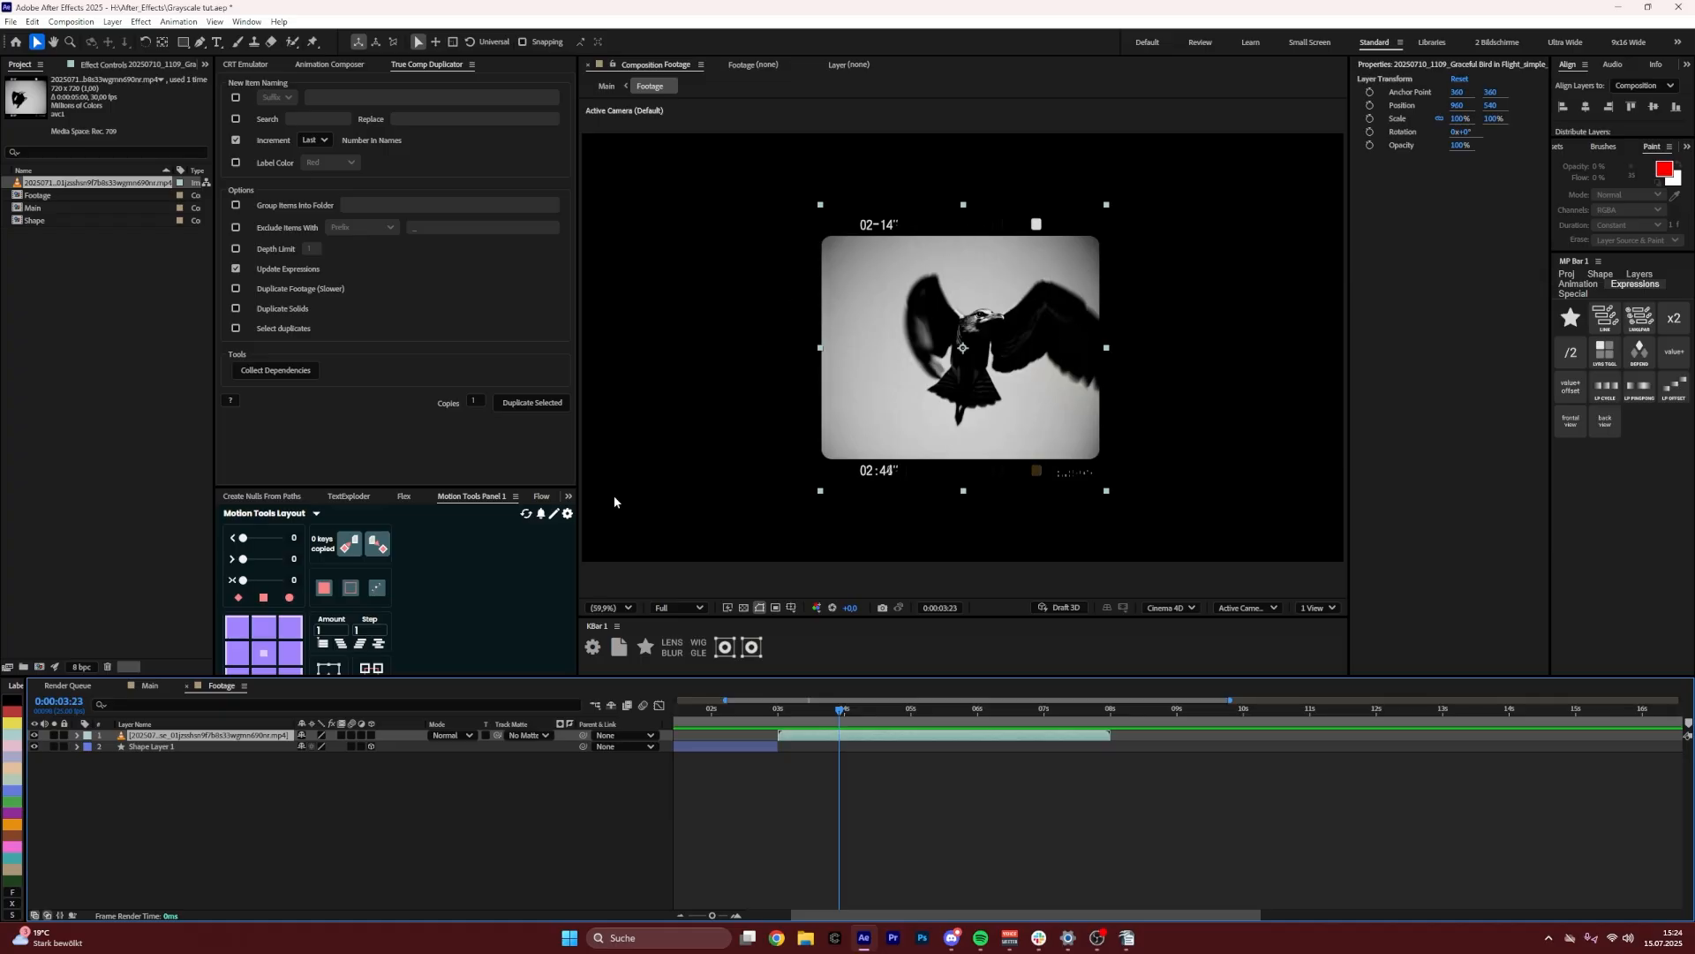
# Mask the bird clip with a rounded rectangle just inside the gray picture area, cutting off the surrounding overlay text
pyautogui.click(184, 42)
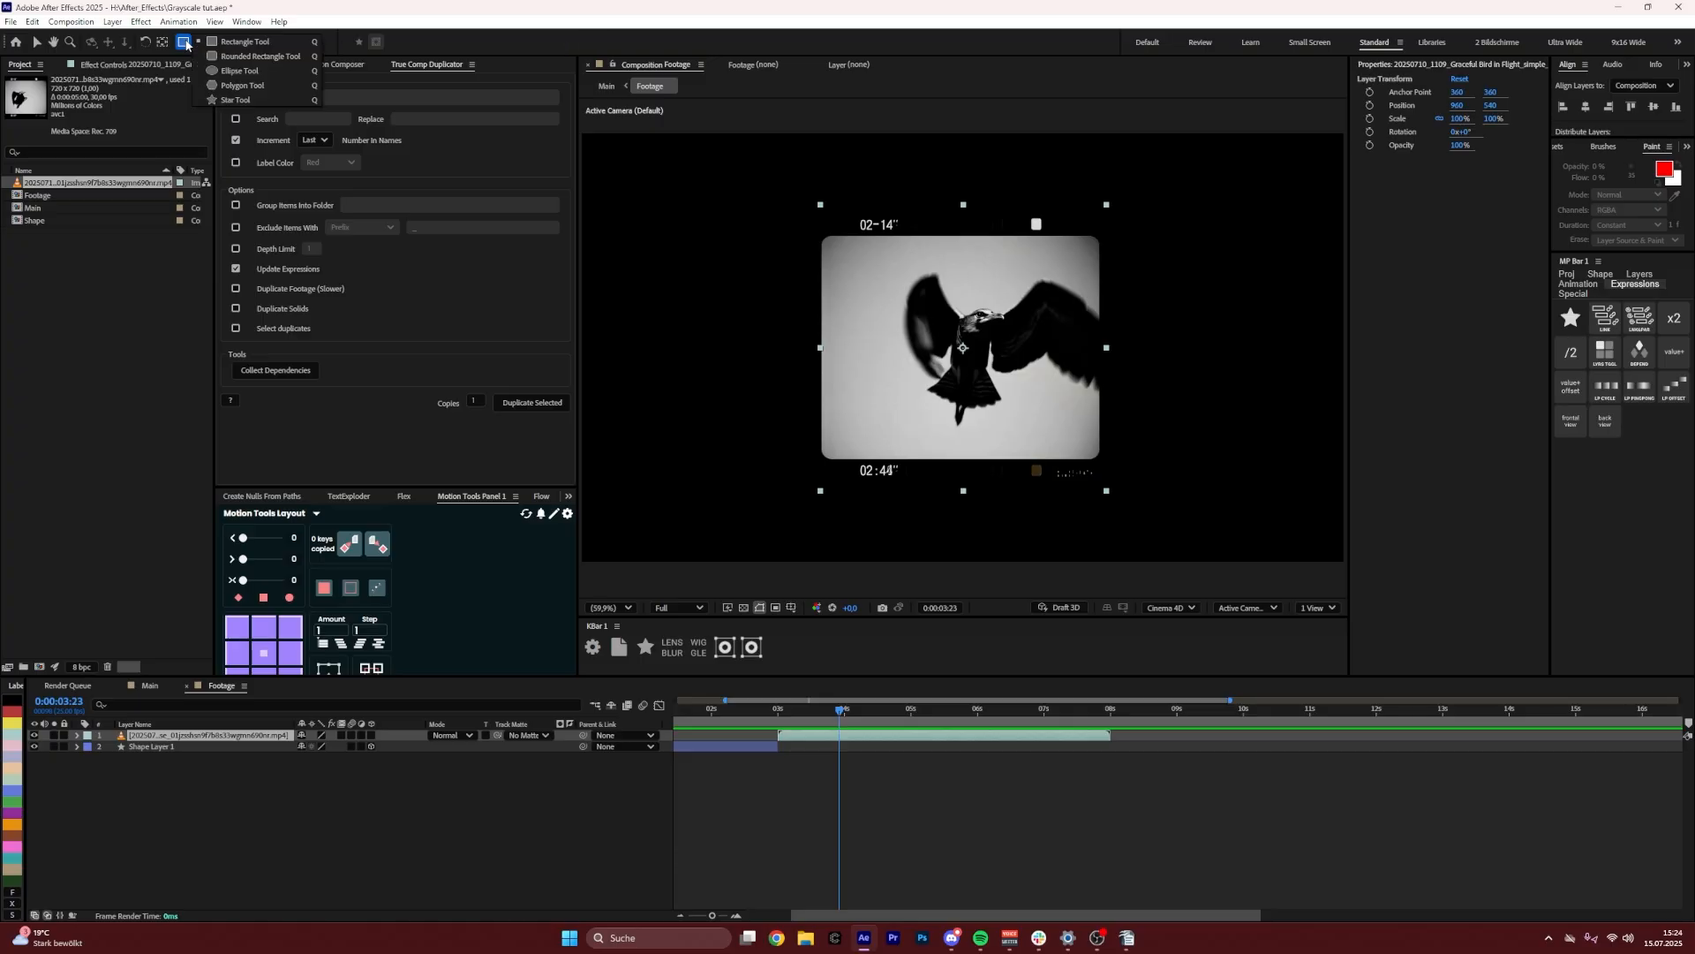
pyautogui.click(239, 58)
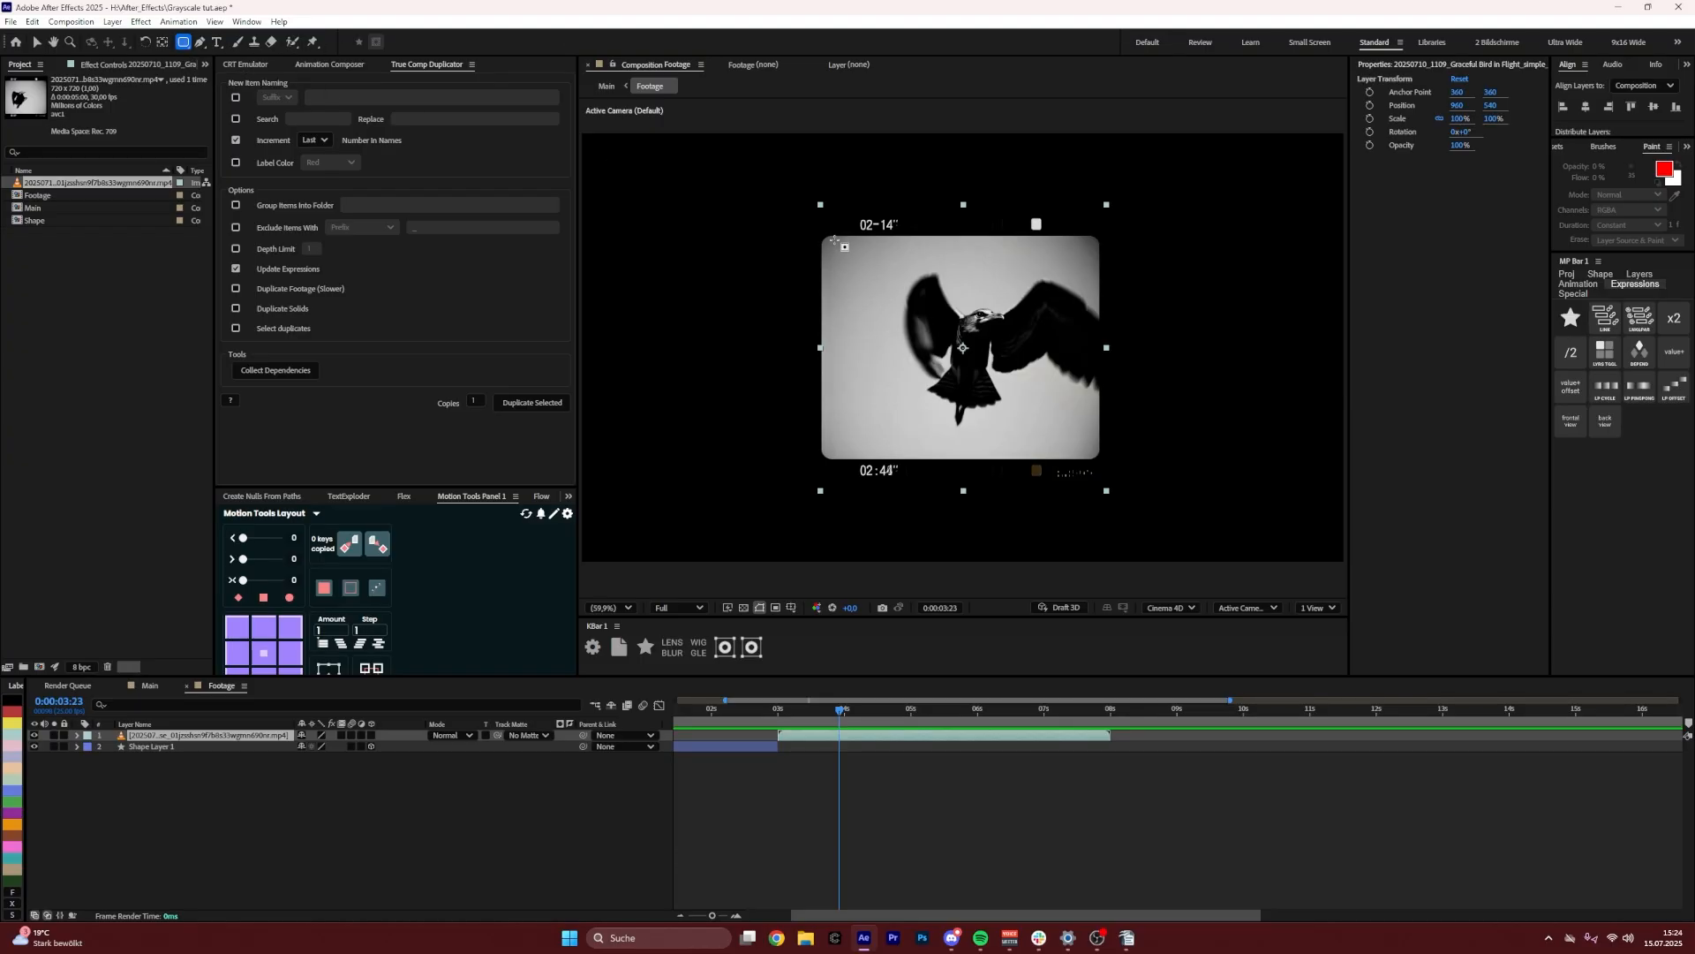
pyautogui.moveTo(827, 238); pyautogui.dragTo(1094, 455)
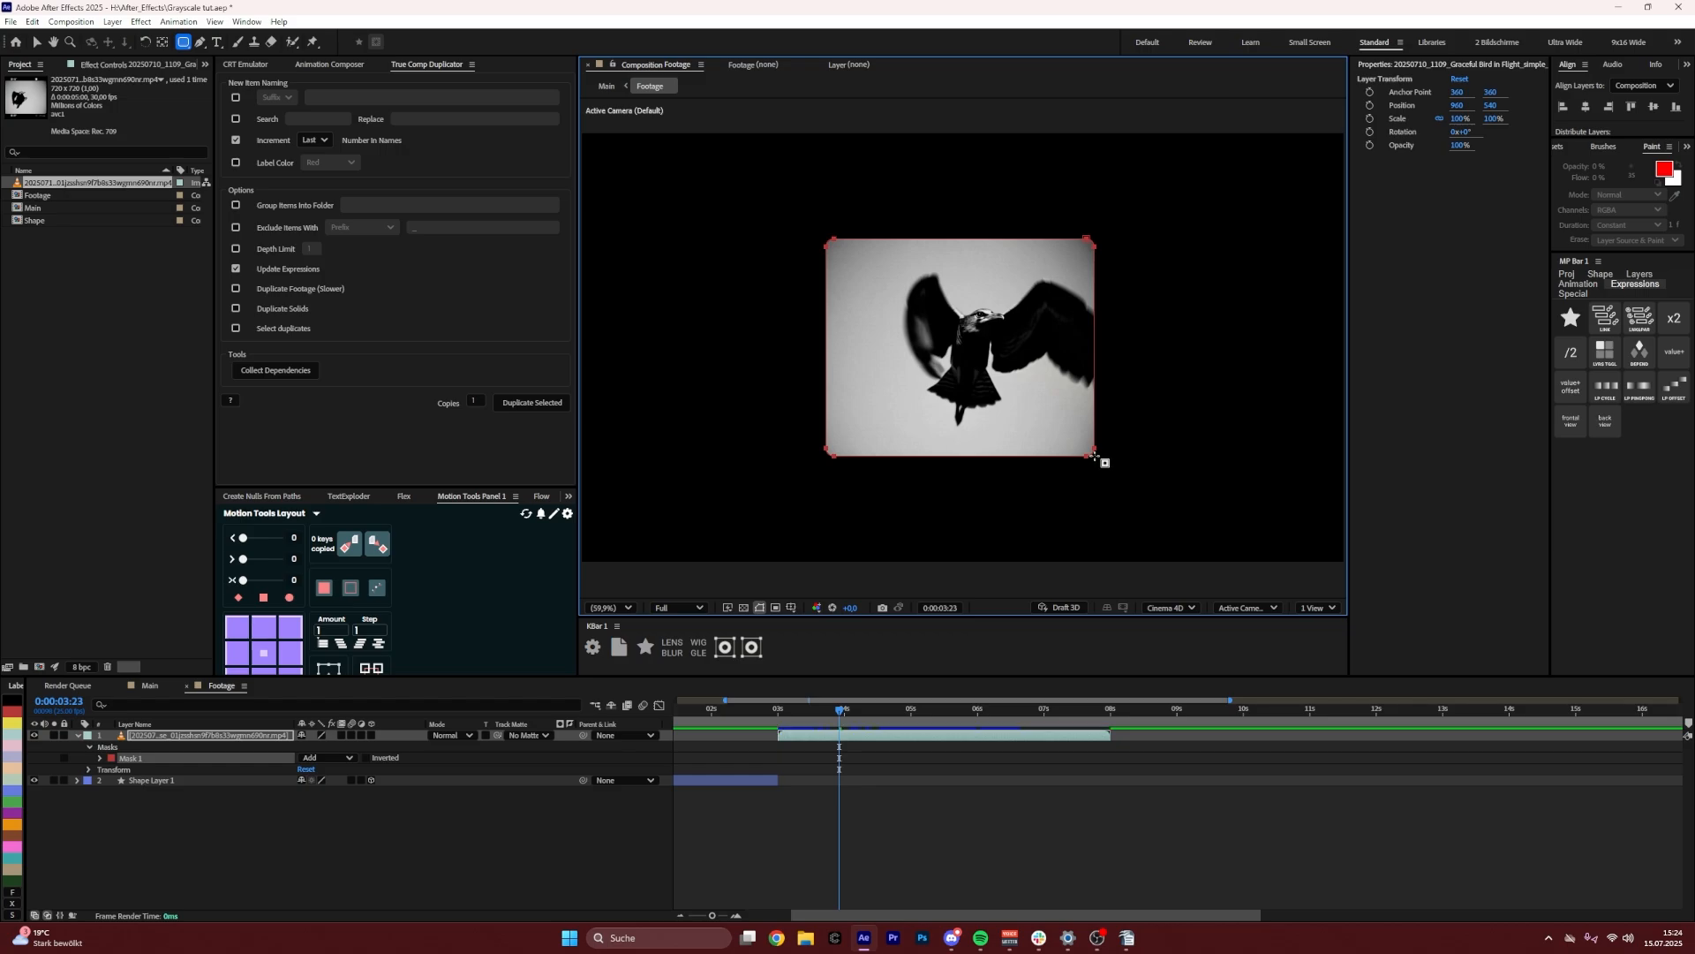
pyautogui.click(251, 816)
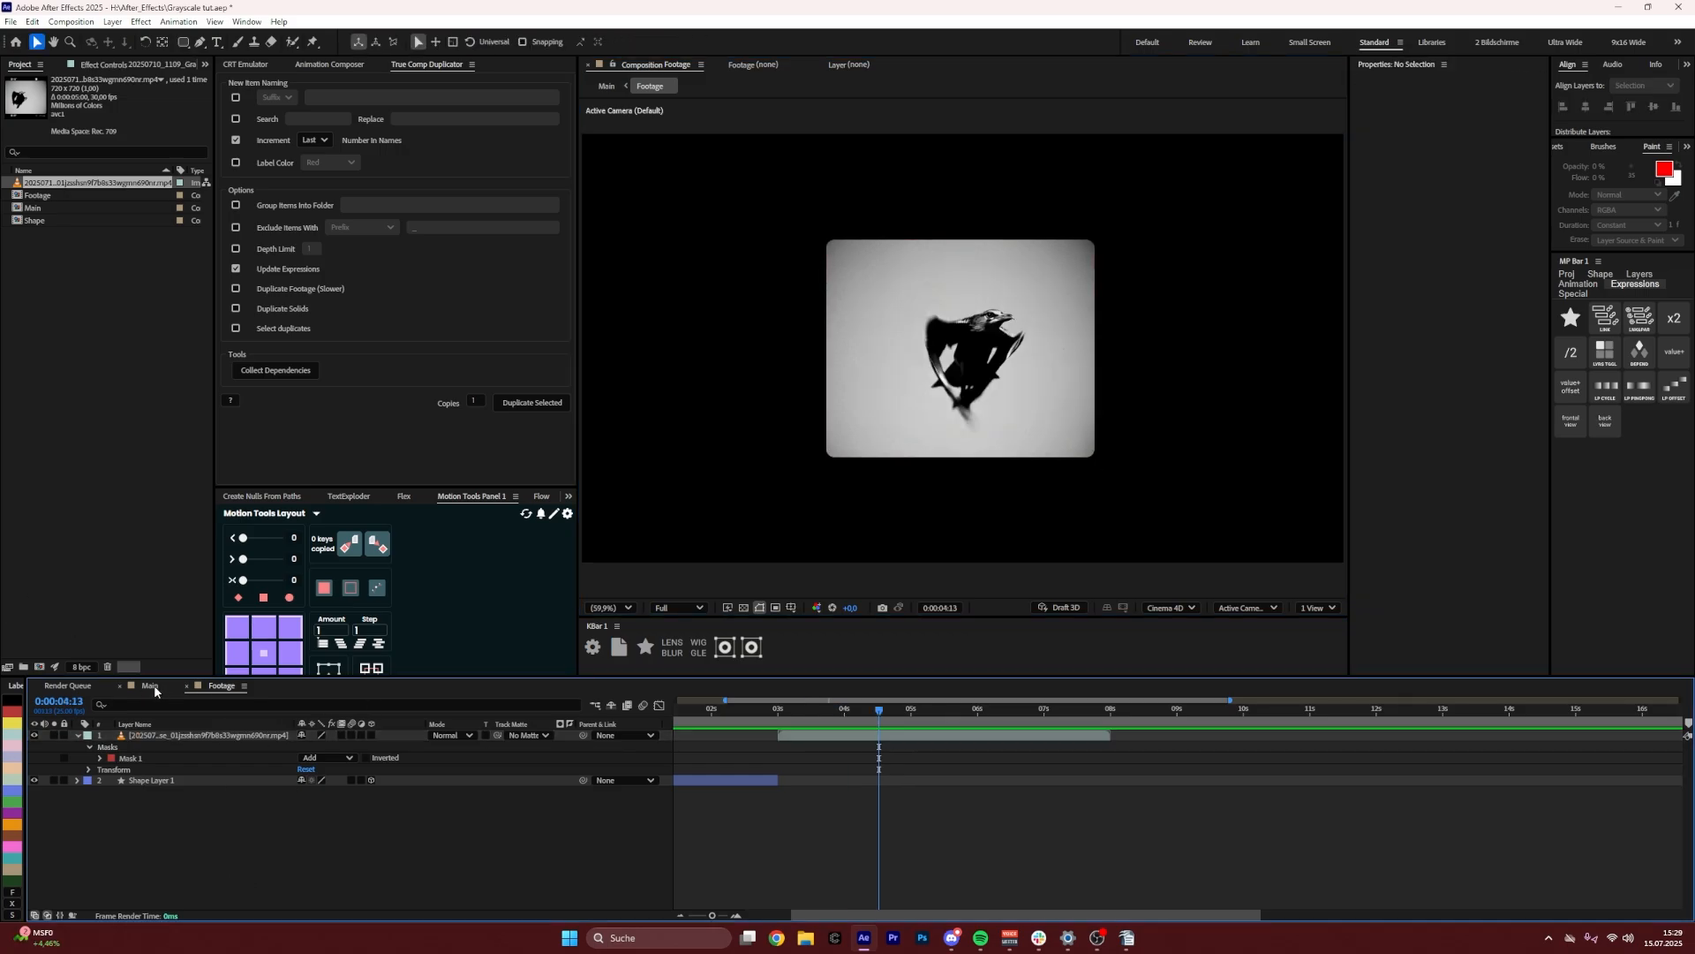
# Open the Shape composition from Main and add a rectangle shape layer that fills the frame with a white fill
pyautogui.click(150, 685)
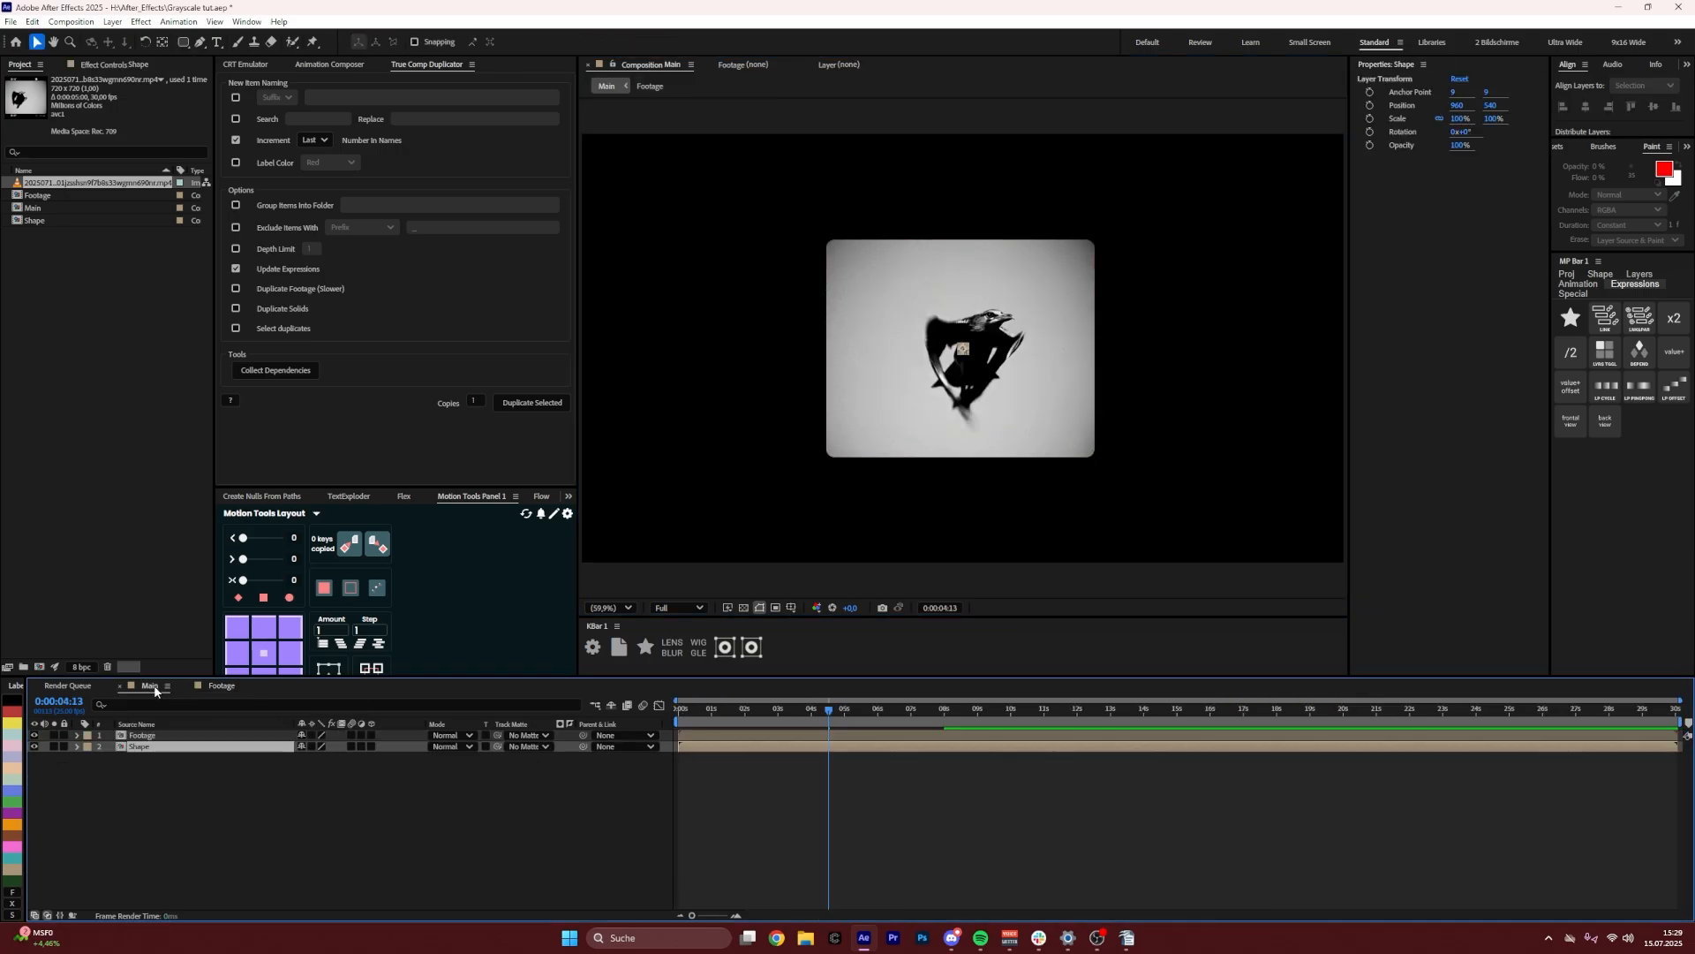
pyautogui.click(162, 747)
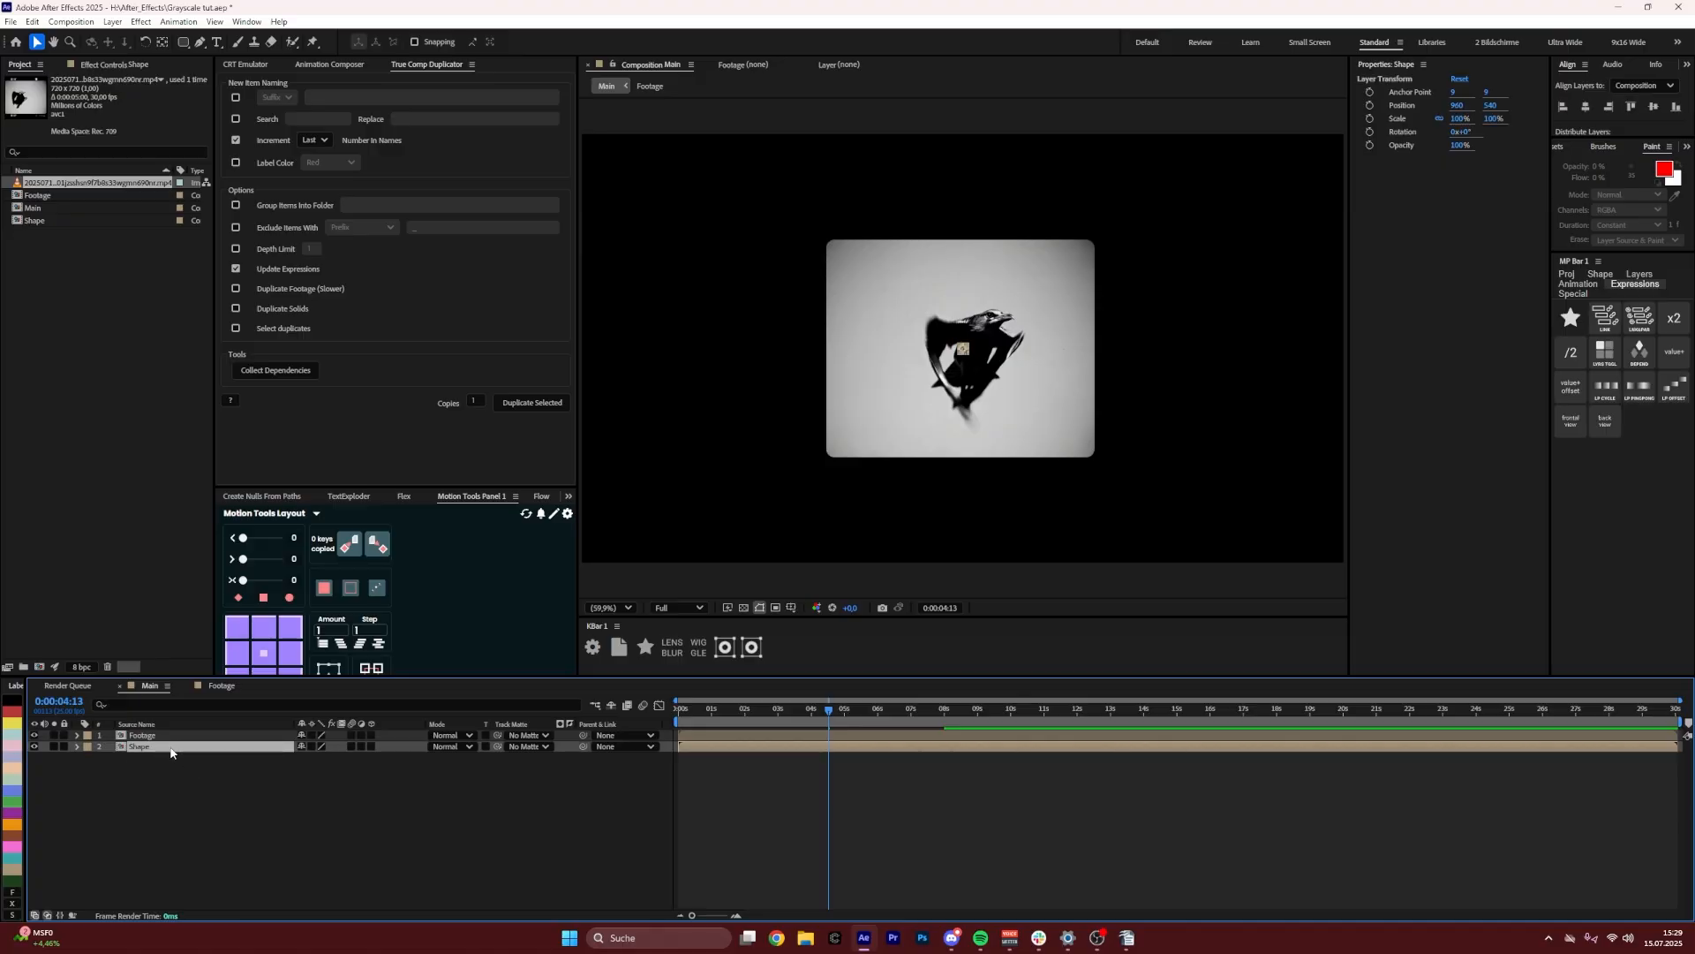
pyautogui.doubleClick(172, 749)
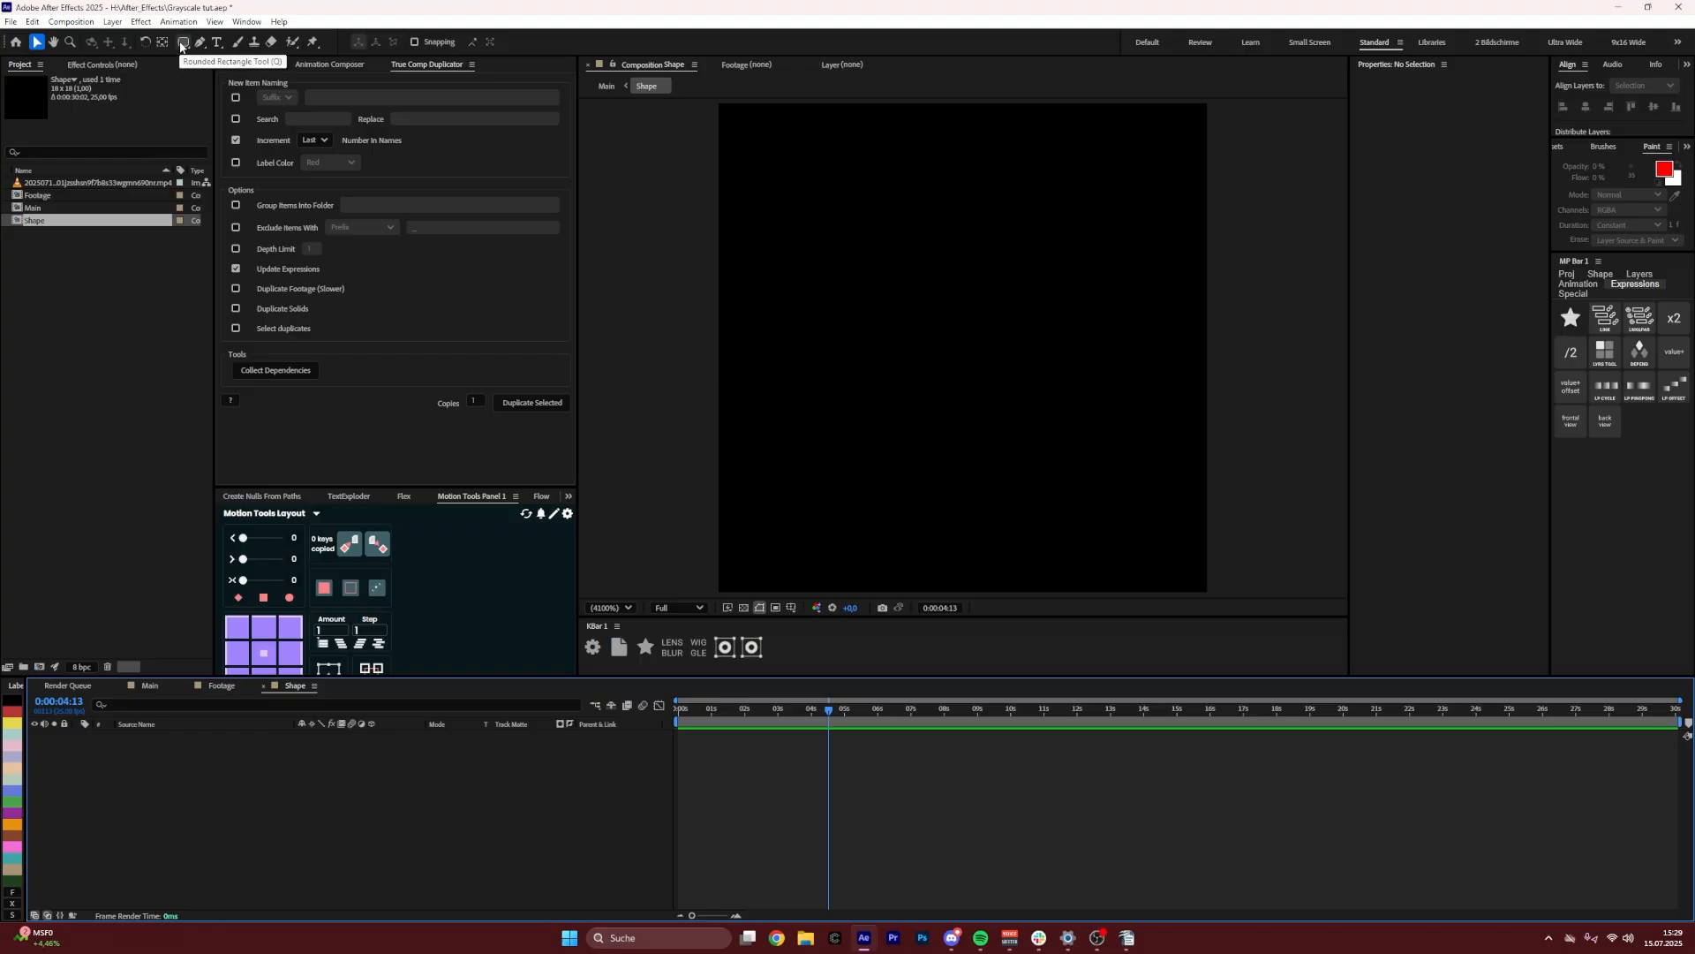
pyautogui.moveTo(181, 46)
pyautogui.mouseDown()
pyautogui.moveTo(228, 56)
pyautogui.moveTo(201, 44)
pyautogui.mouseUp()
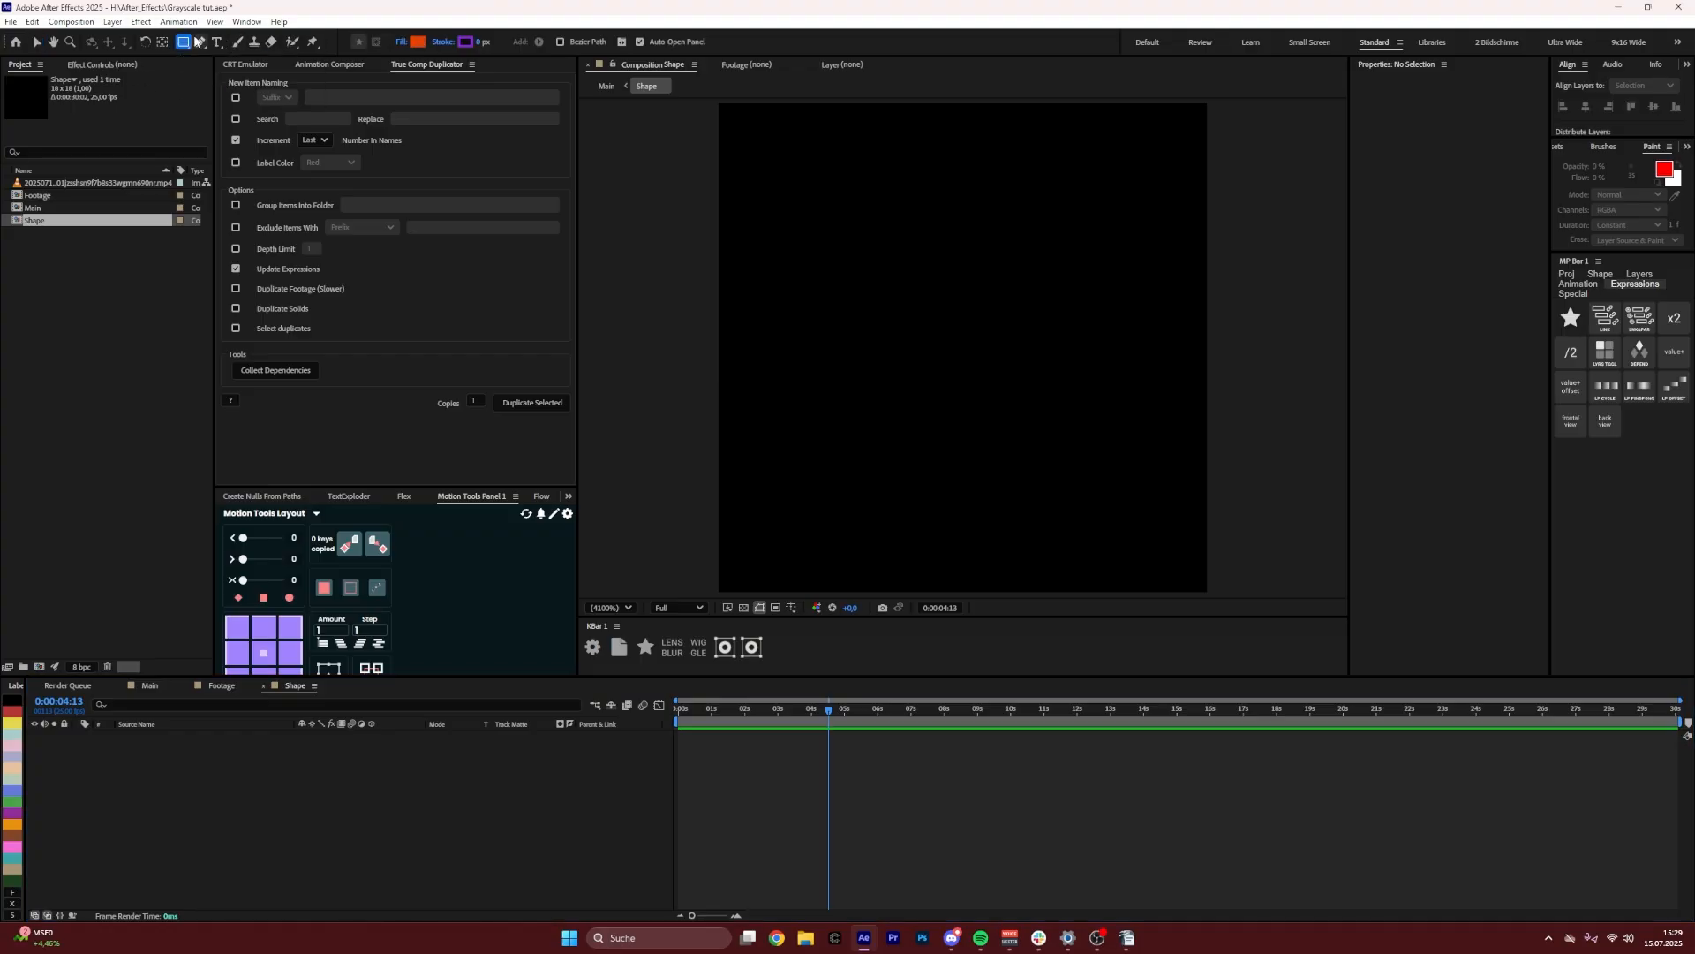
pyautogui.doubleClick(181, 44)
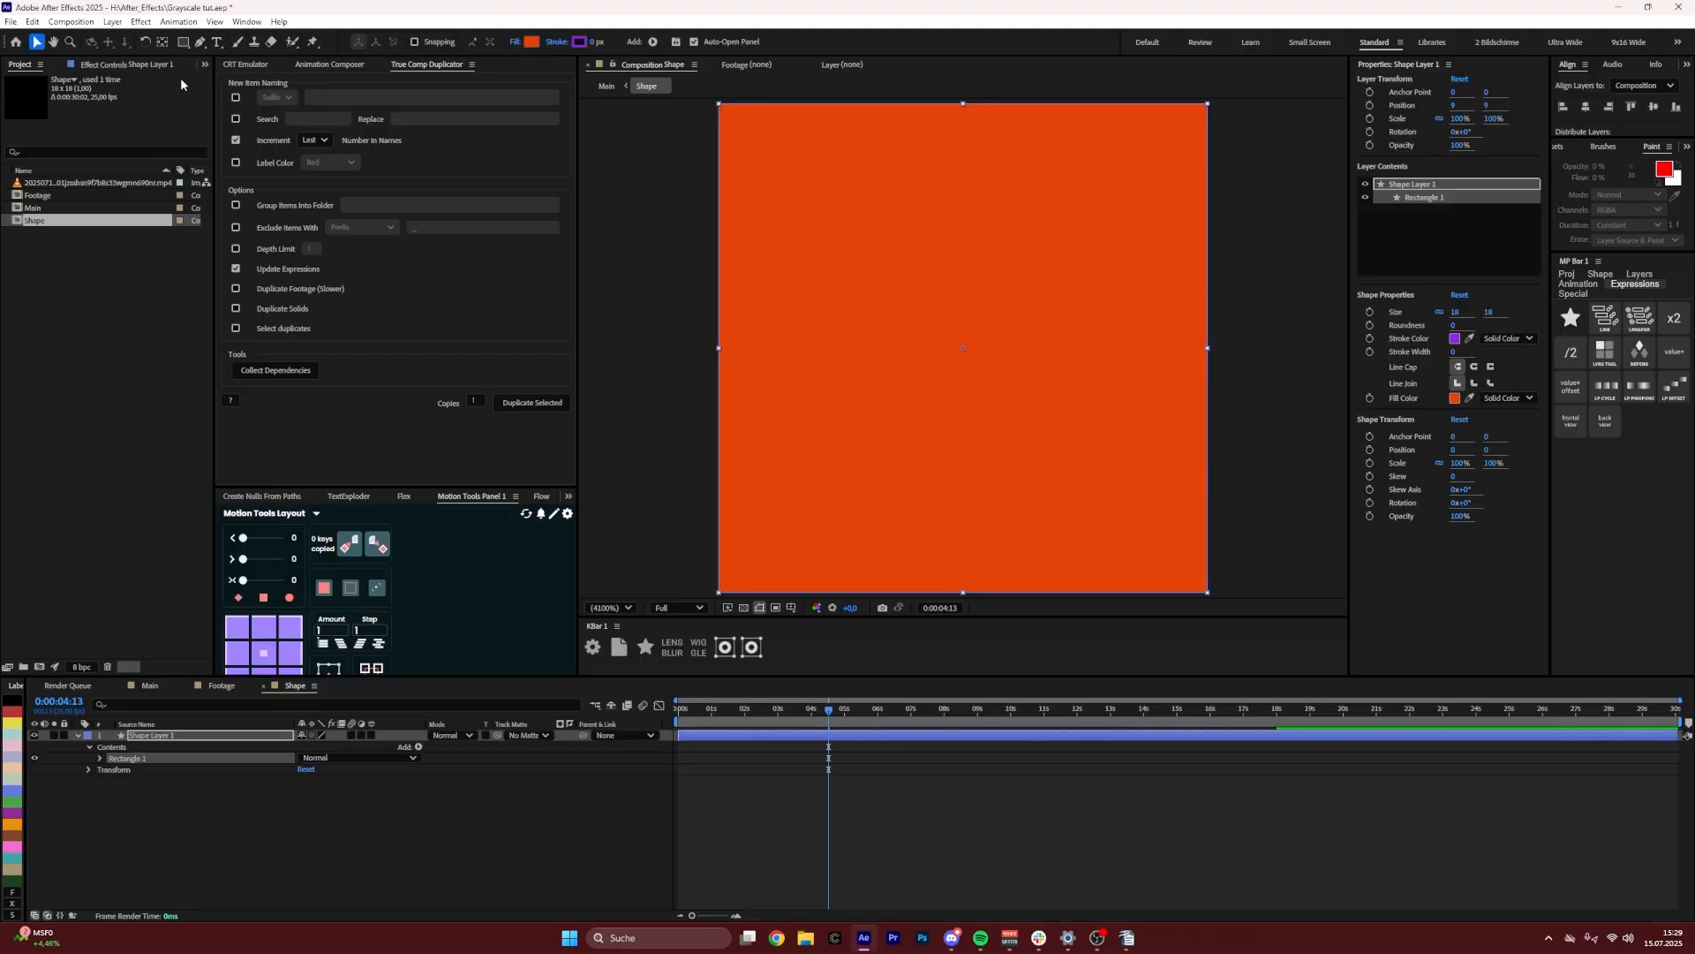
pyautogui.click(532, 41)
pyautogui.click(698, 386)
pyautogui.click(977, 390)
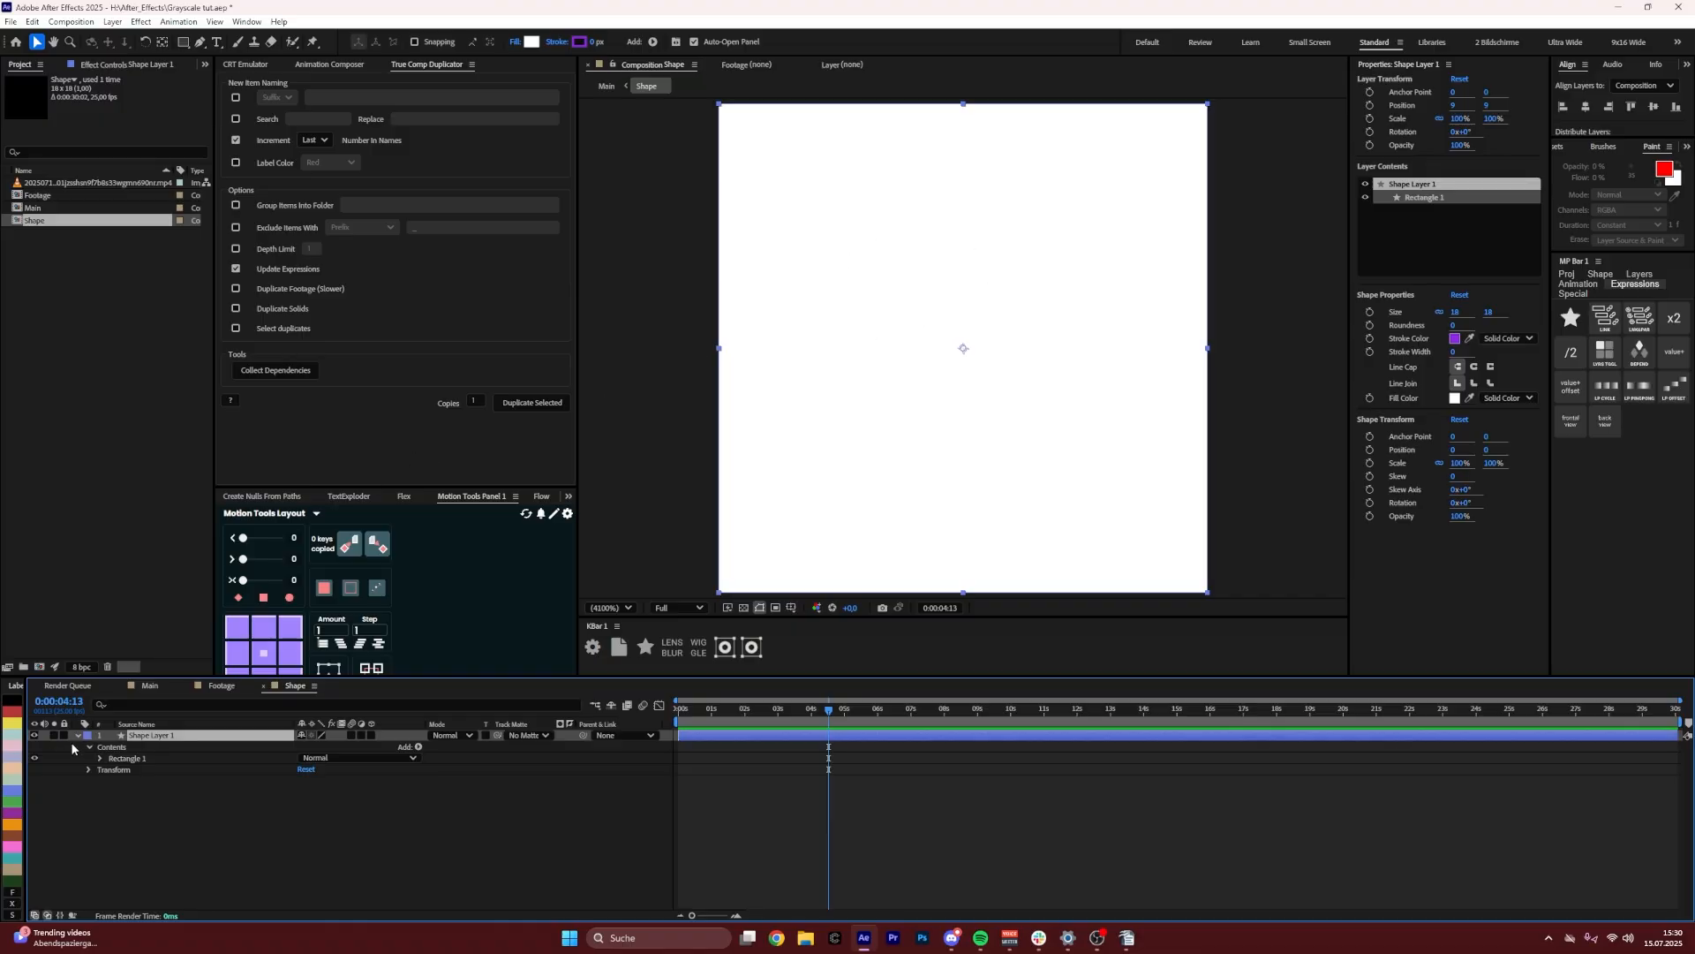
# Set the white square shape layer's Scale to 95%
pyautogui.press('s')
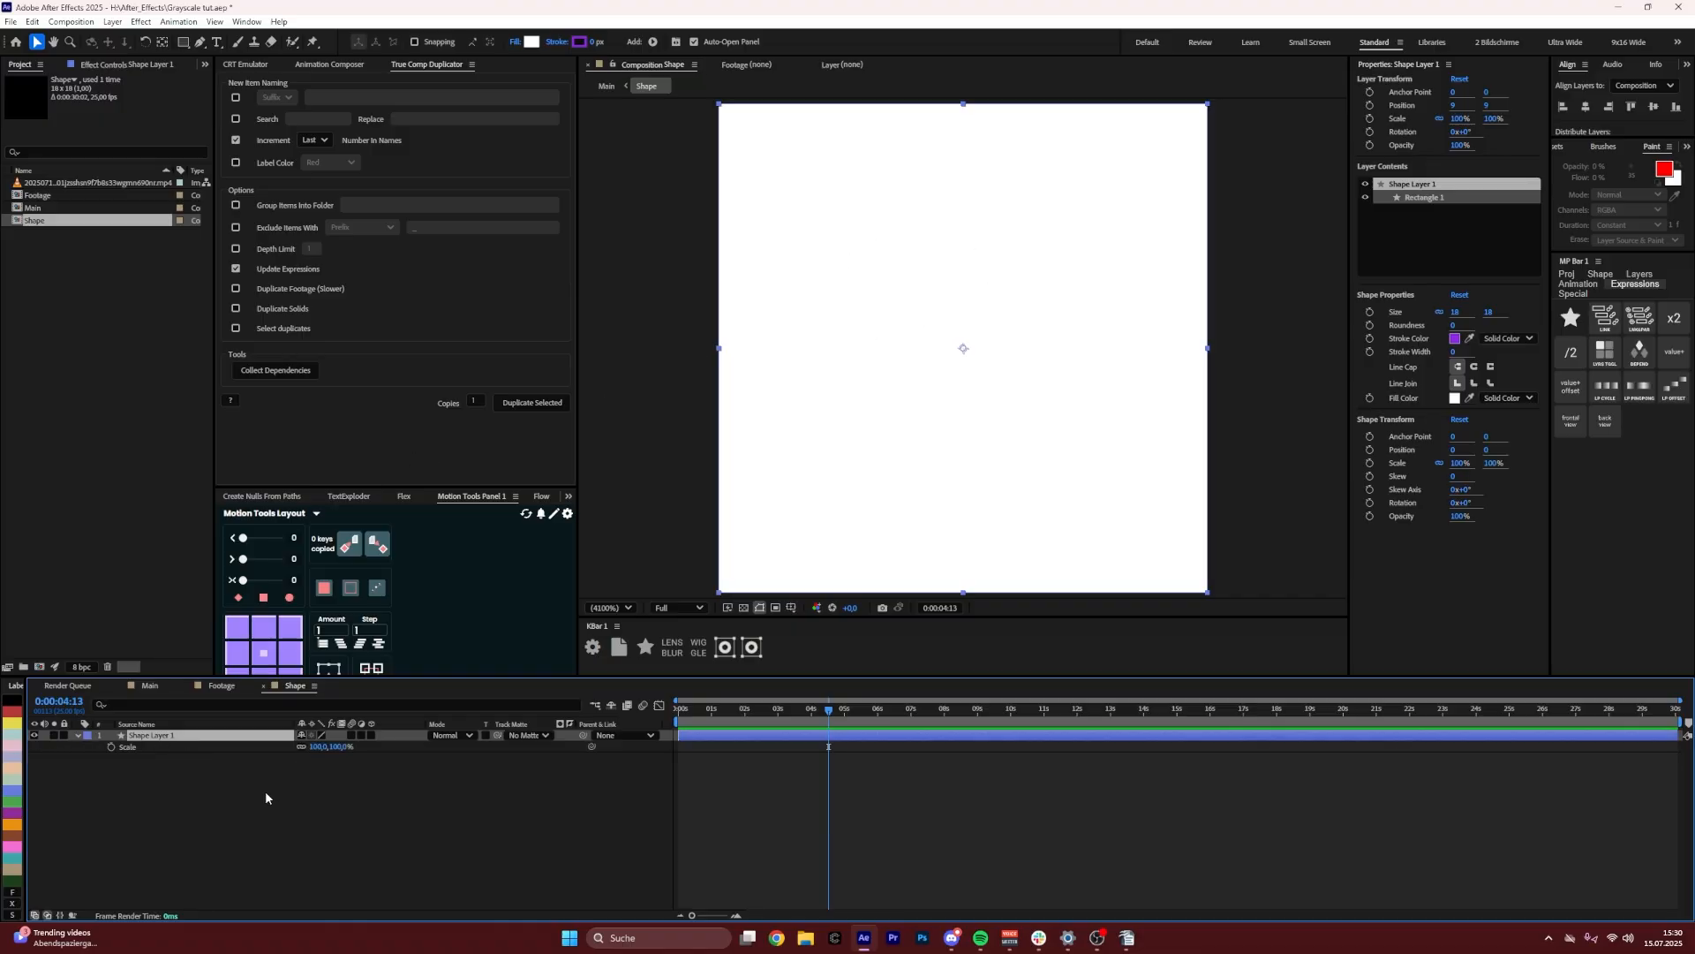
pyautogui.click(341, 747)
pyautogui.write('95')
pyautogui.click(327, 803)
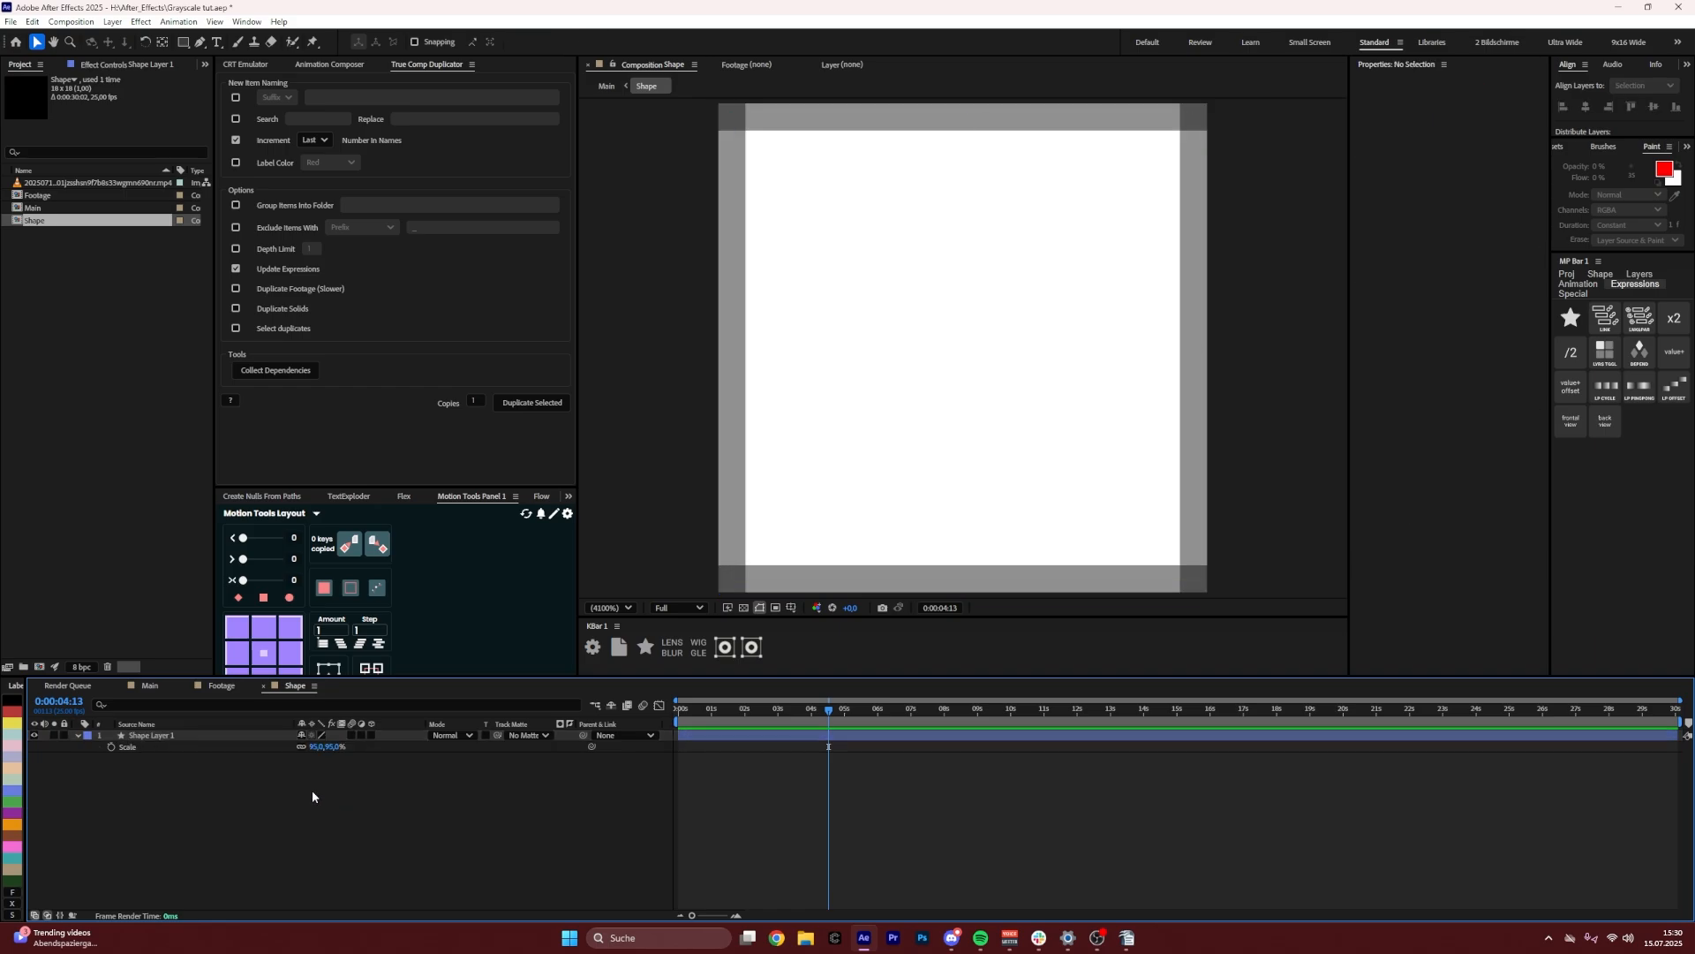
# In the Main composition, hide the Footage layer and align the Shape layer to the frame's top-left corner
pyautogui.click(150, 686)
pyautogui.click(122, 811)
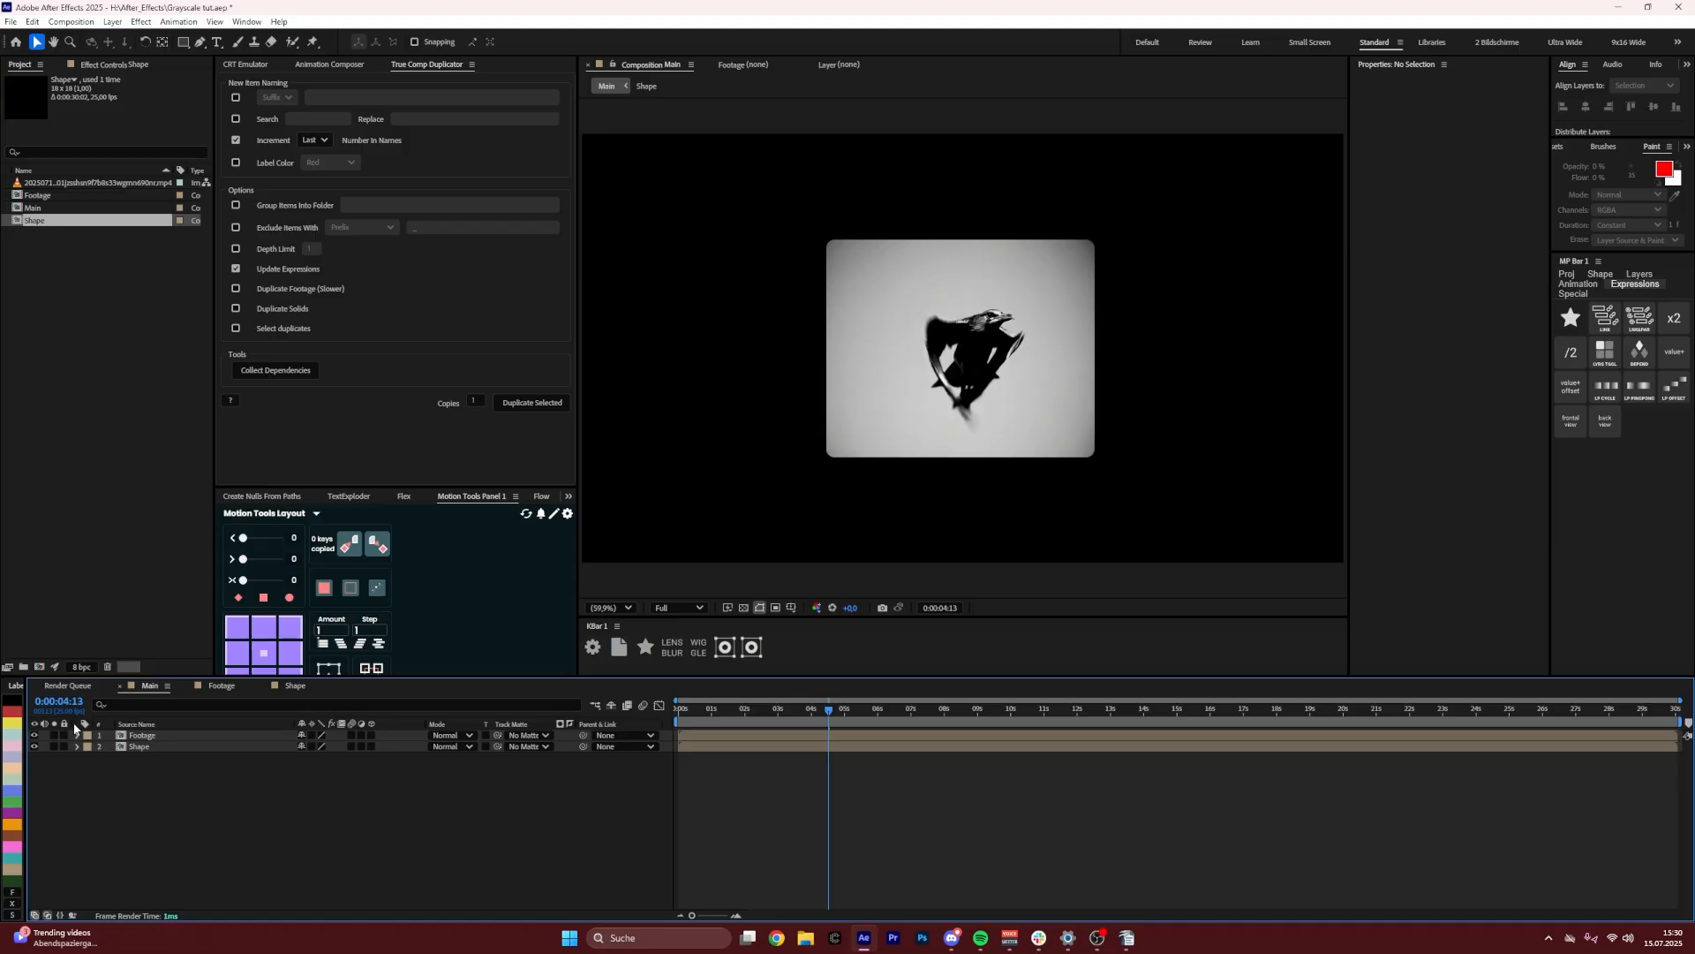
pyautogui.click(34, 736)
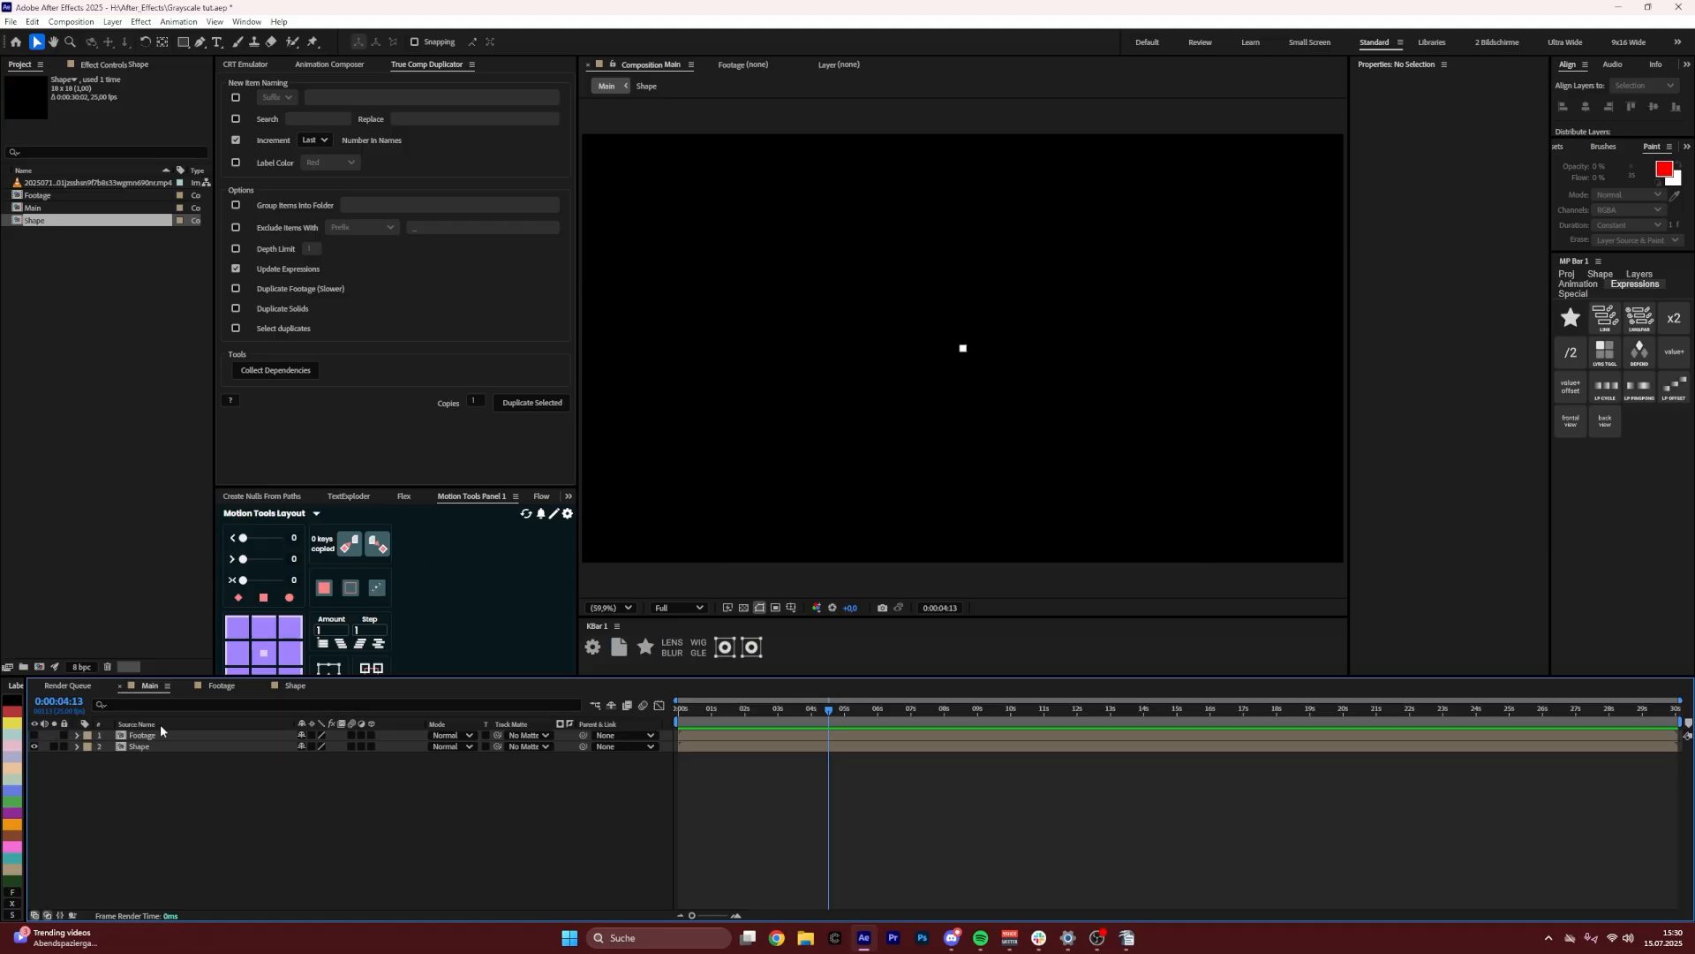
pyautogui.click(150, 747)
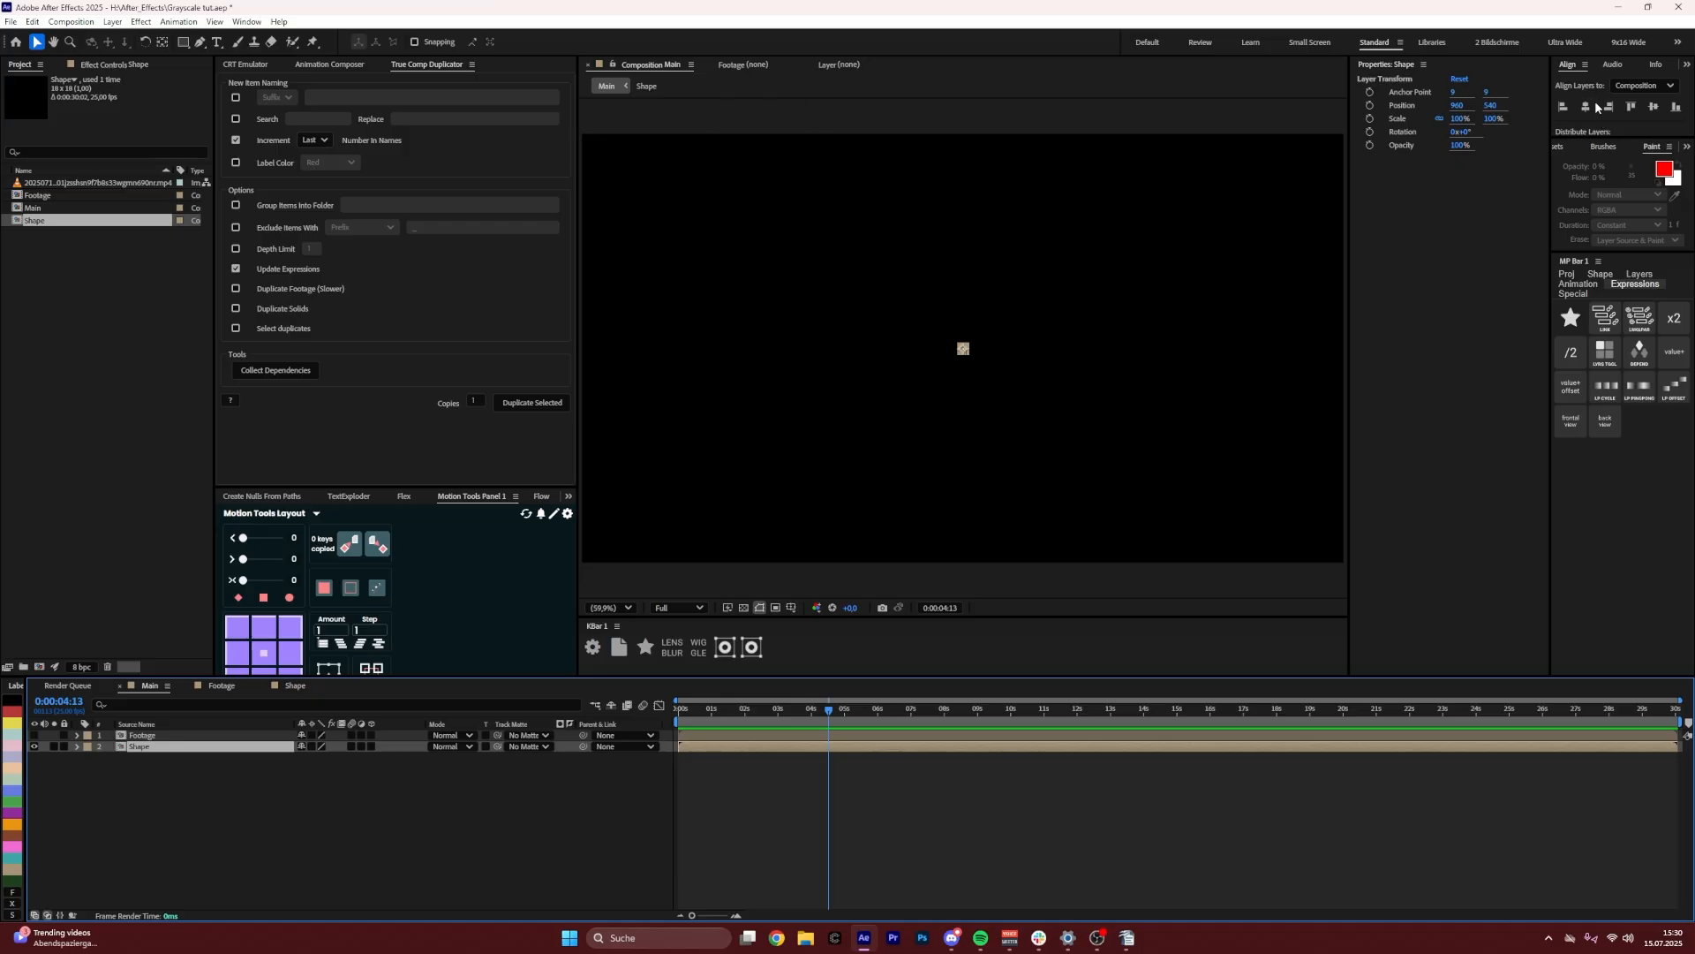
pyautogui.click(1561, 106)
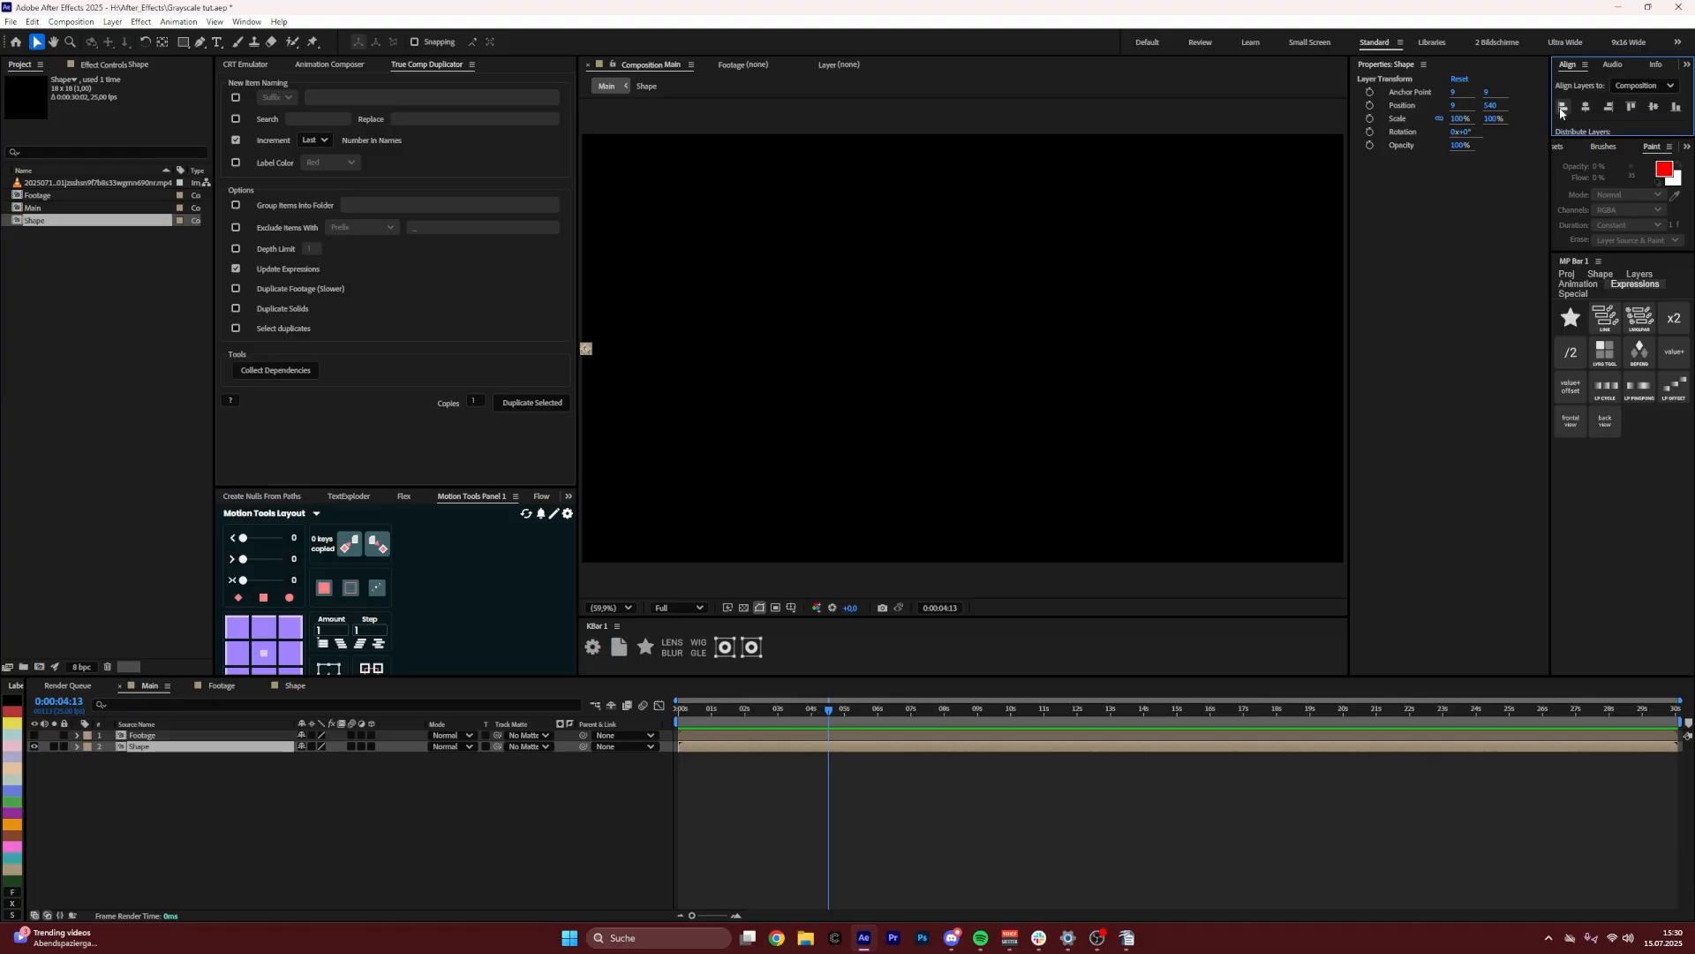
pyautogui.click(1632, 110)
# Apply the CC RepeTile effect to the Shape layer
pyautogui.click(172, 750)
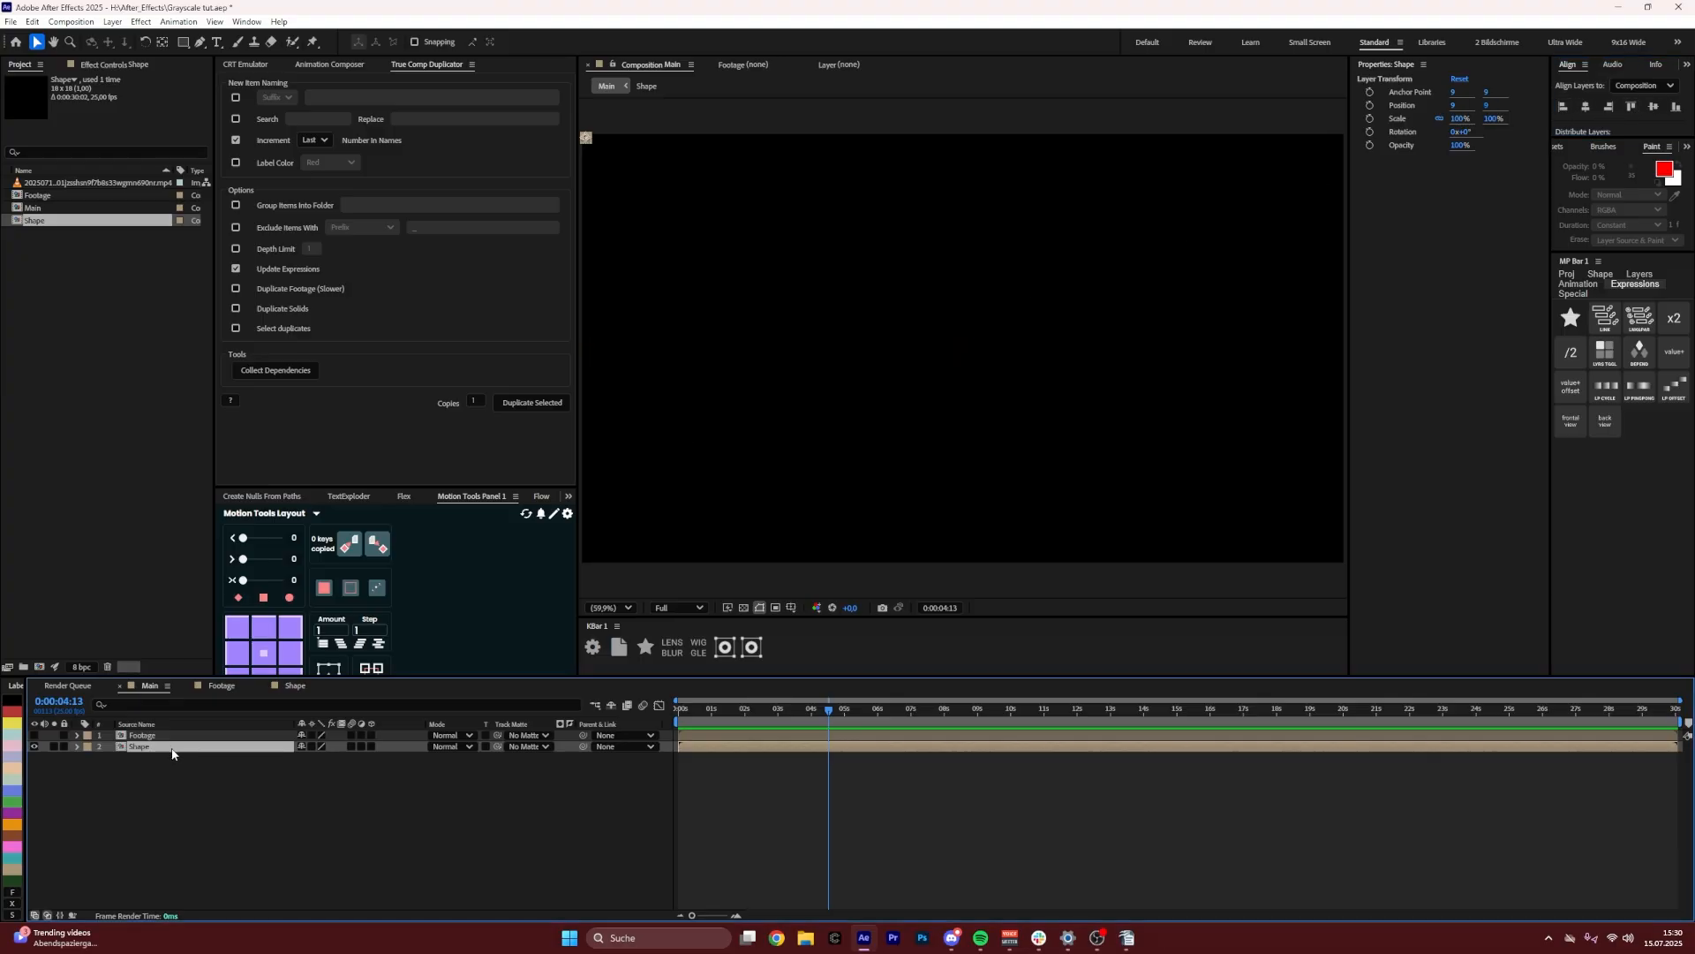
pyautogui.hotkey('ctrl', 'space')
pyautogui.write('cc')
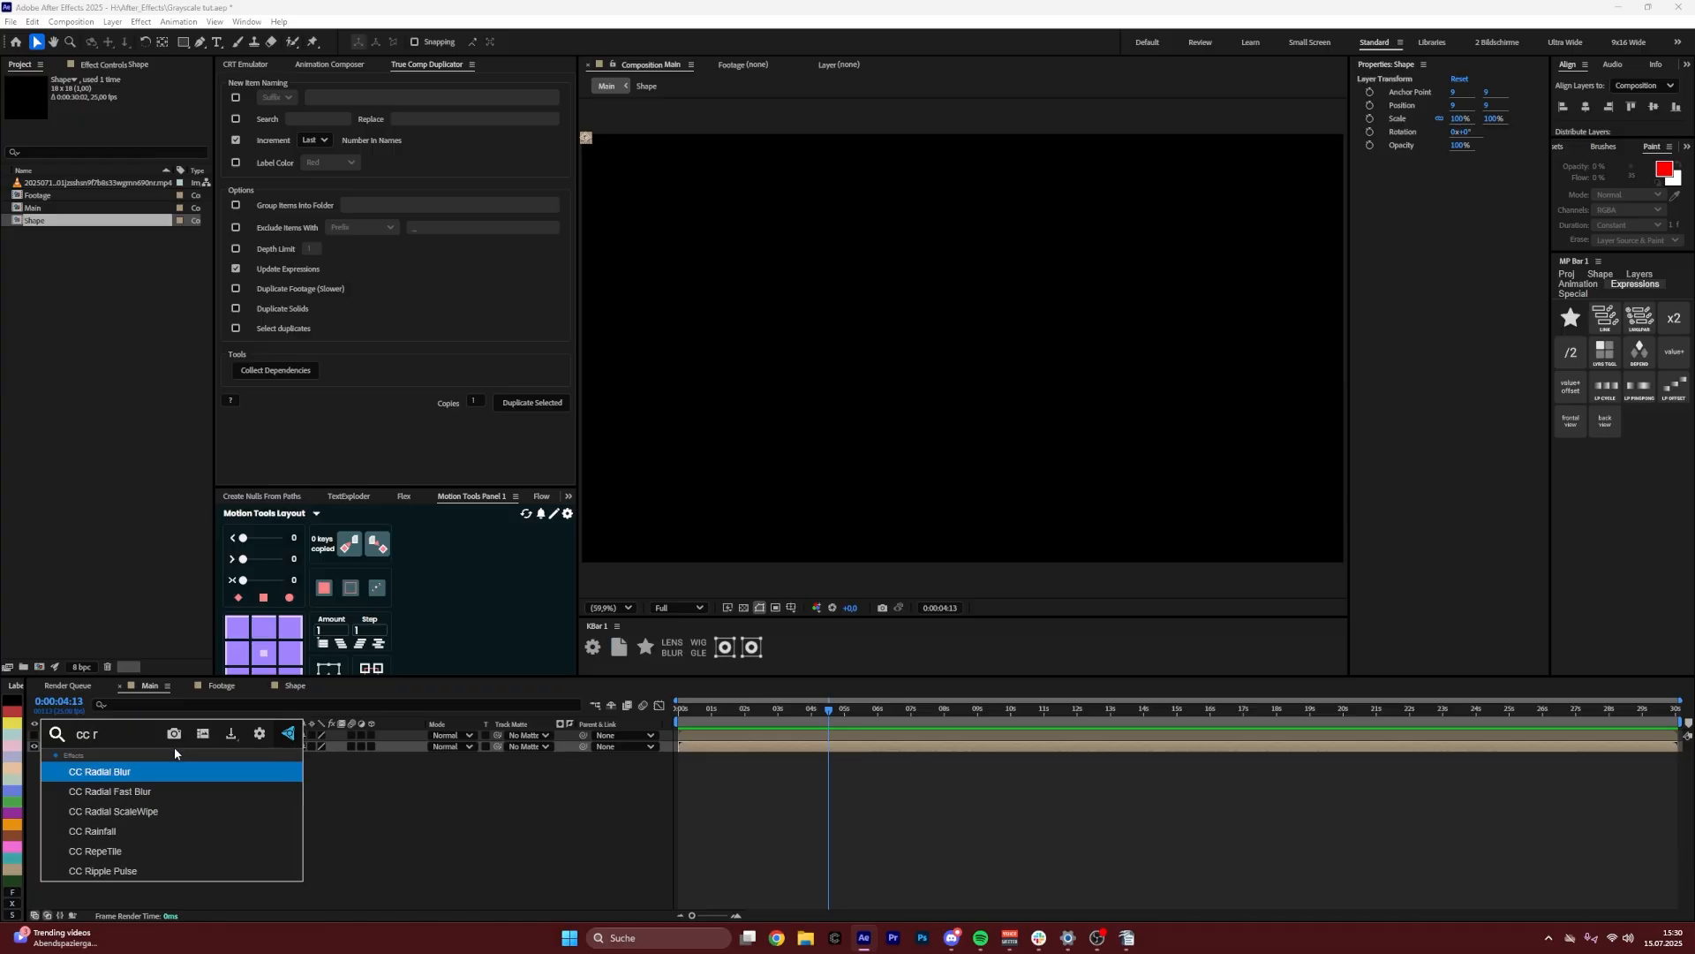
pyautogui.write(' re')
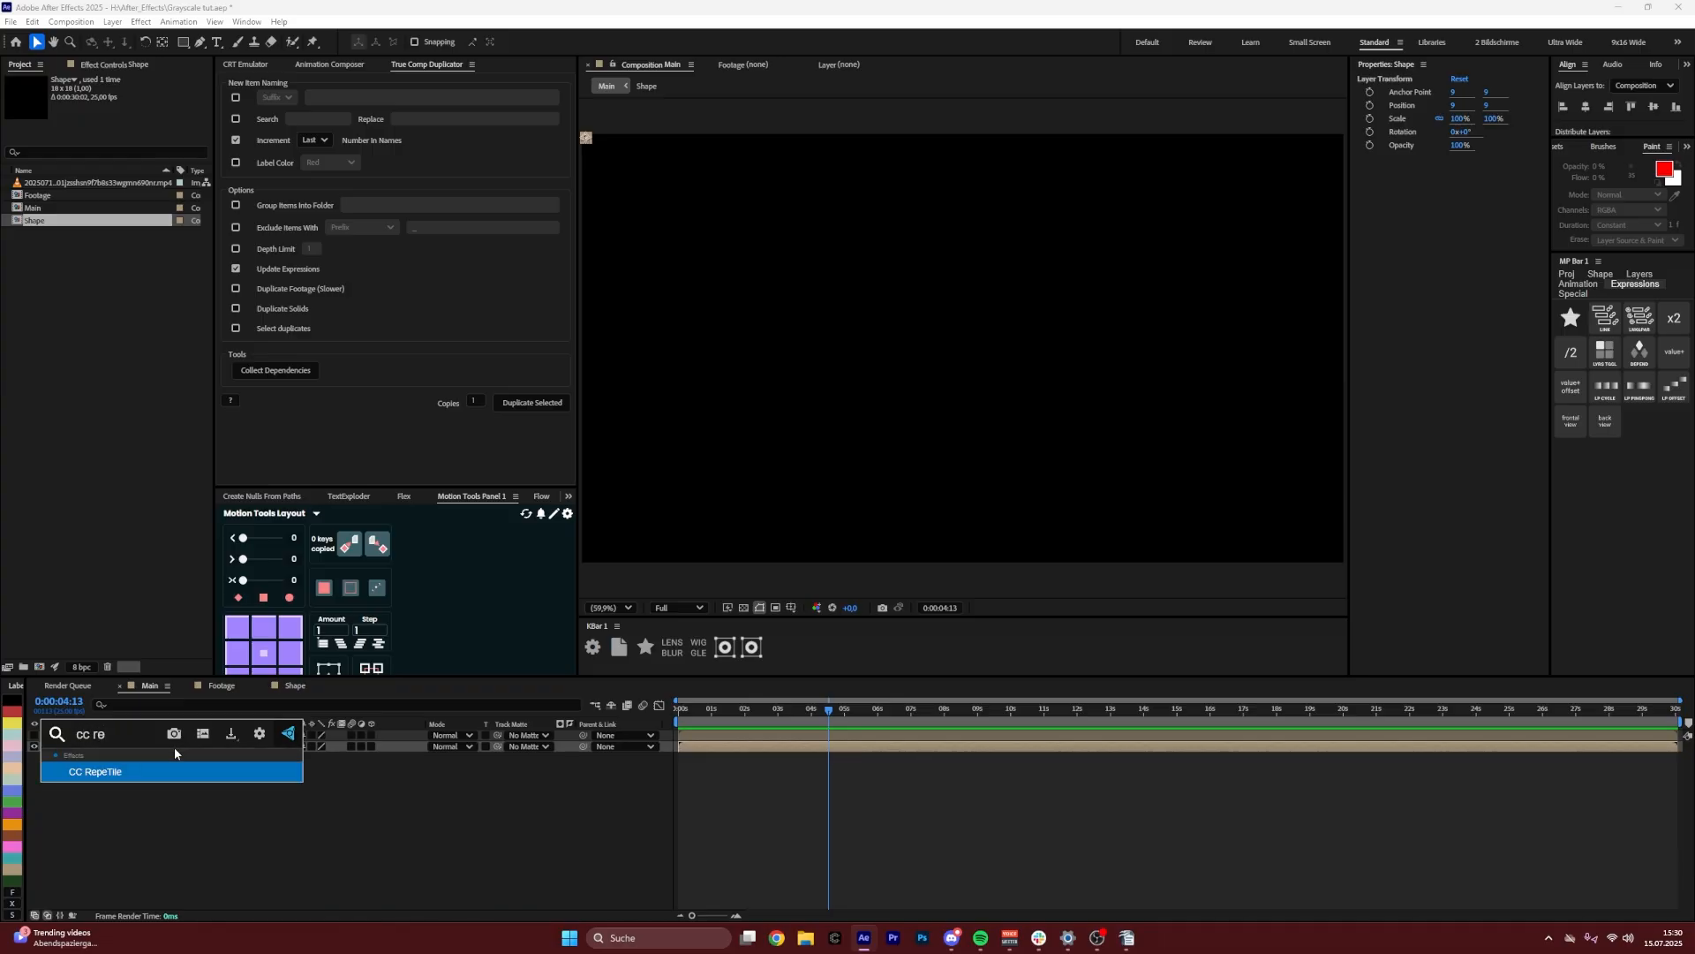
pyautogui.click(136, 768)
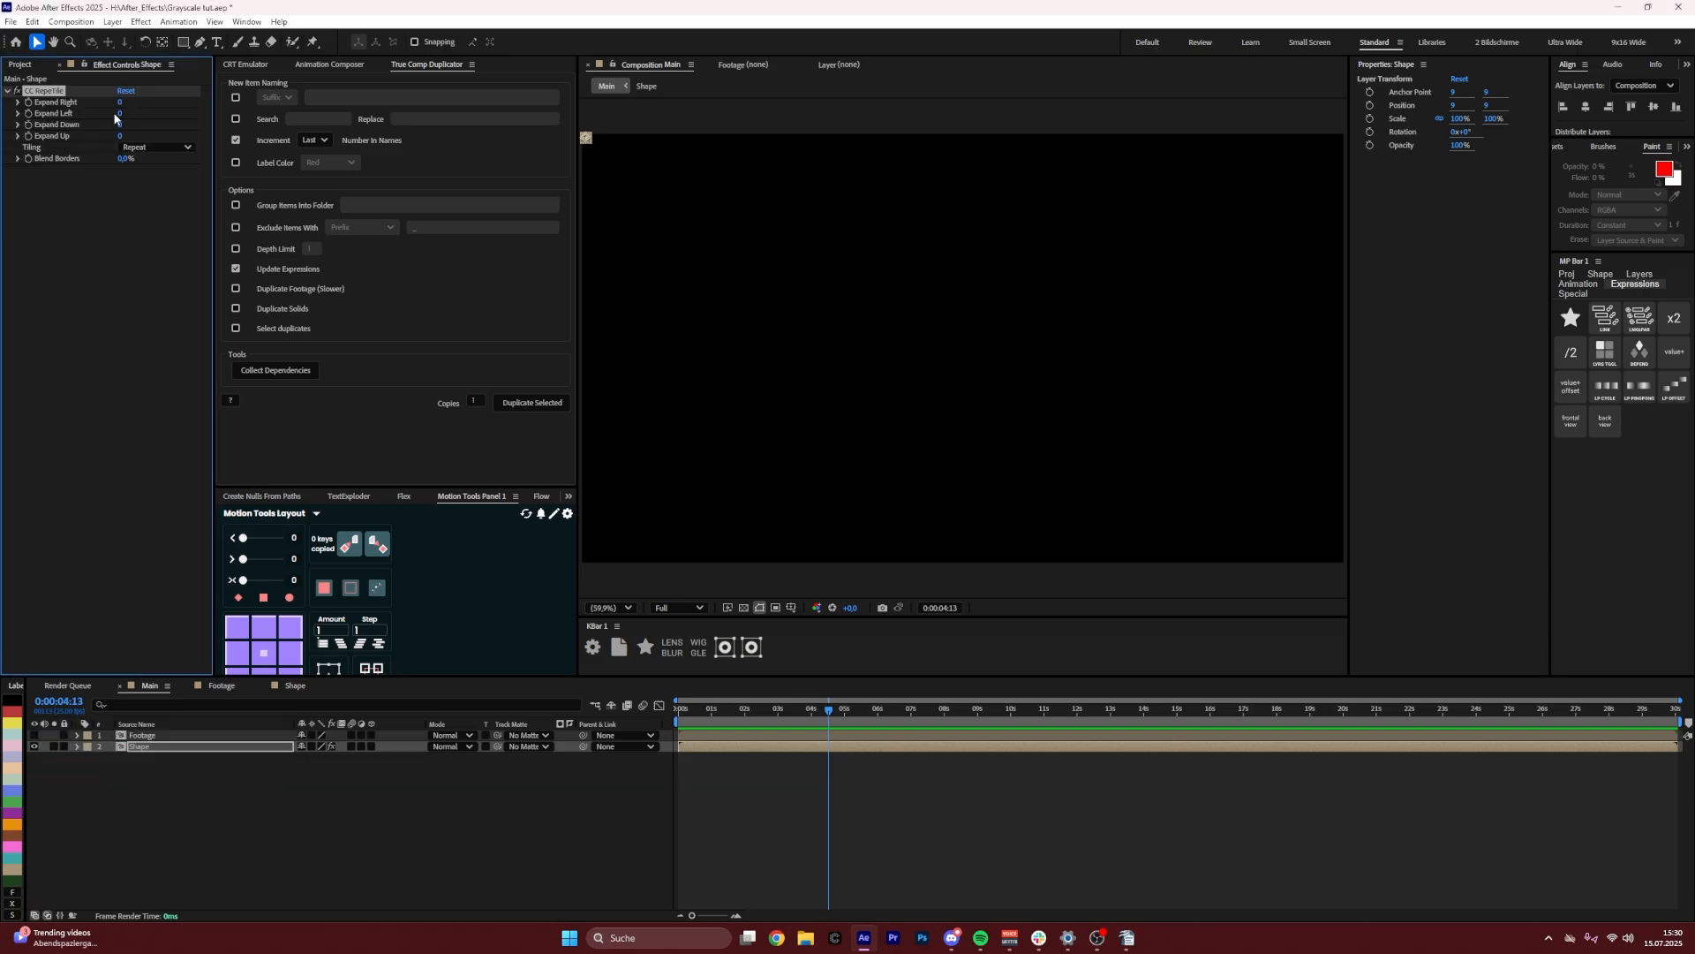
# Tile the square across the whole frame by raising Expand Right to about 1900 and Expand Down to 1080
pyautogui.moveTo(121, 103); pyautogui.dragTo(1360, 146)
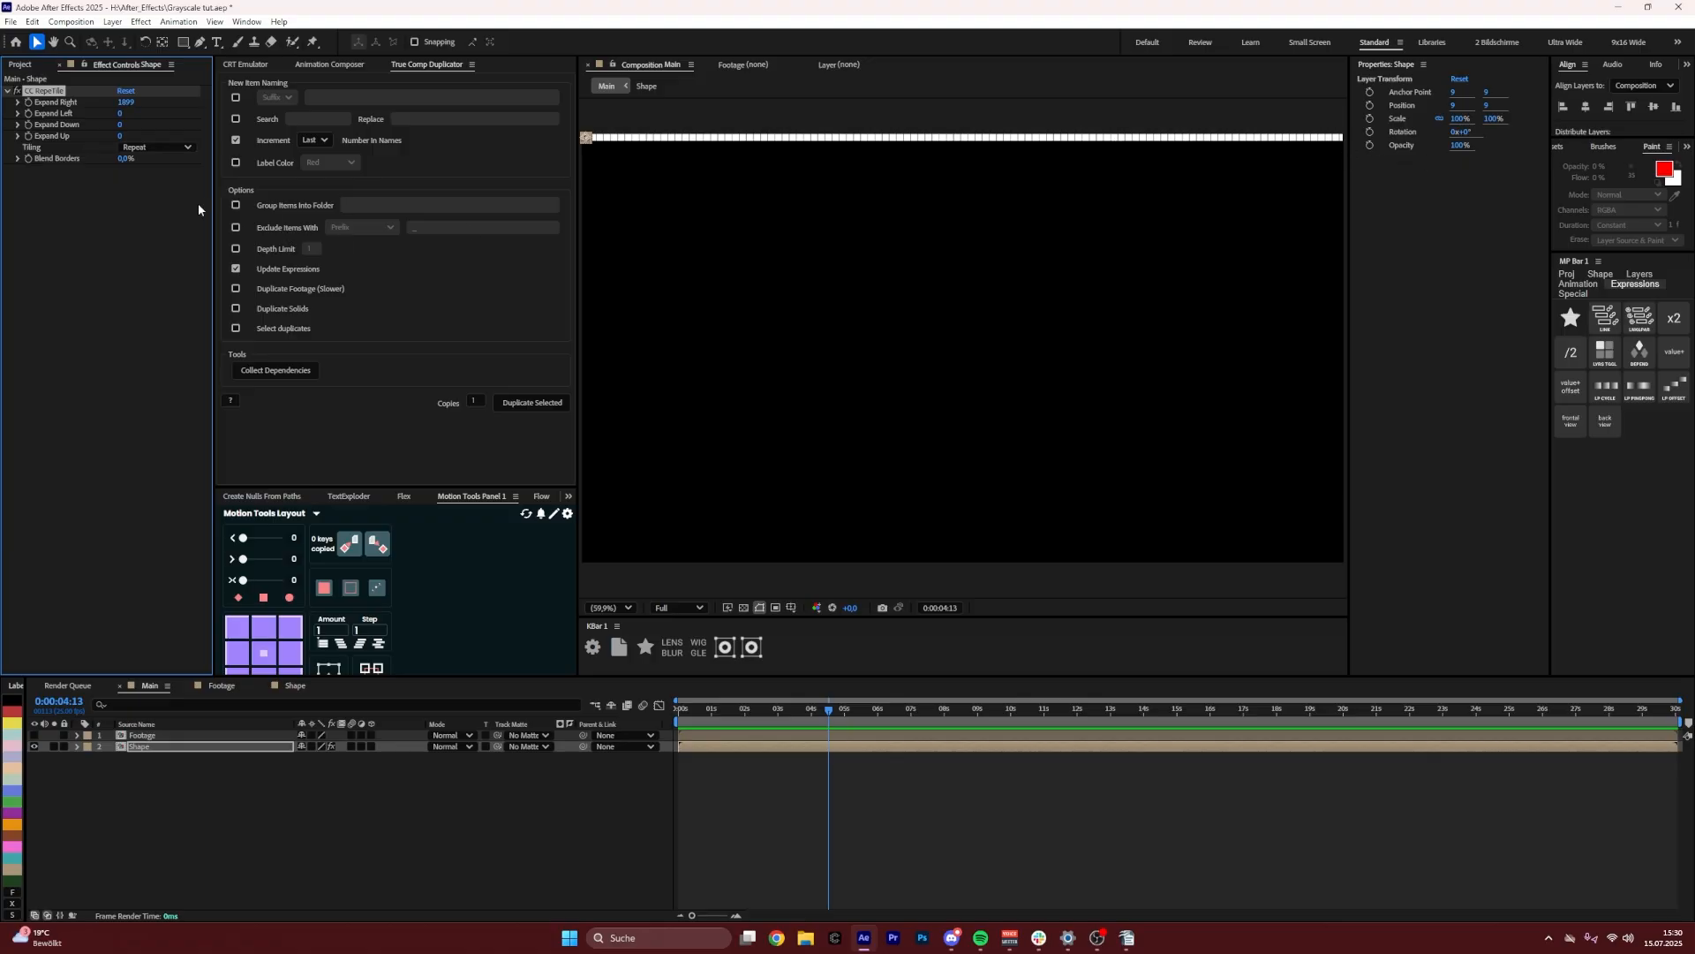
pyautogui.moveTo(125, 124); pyautogui.dragTo(607, 624)
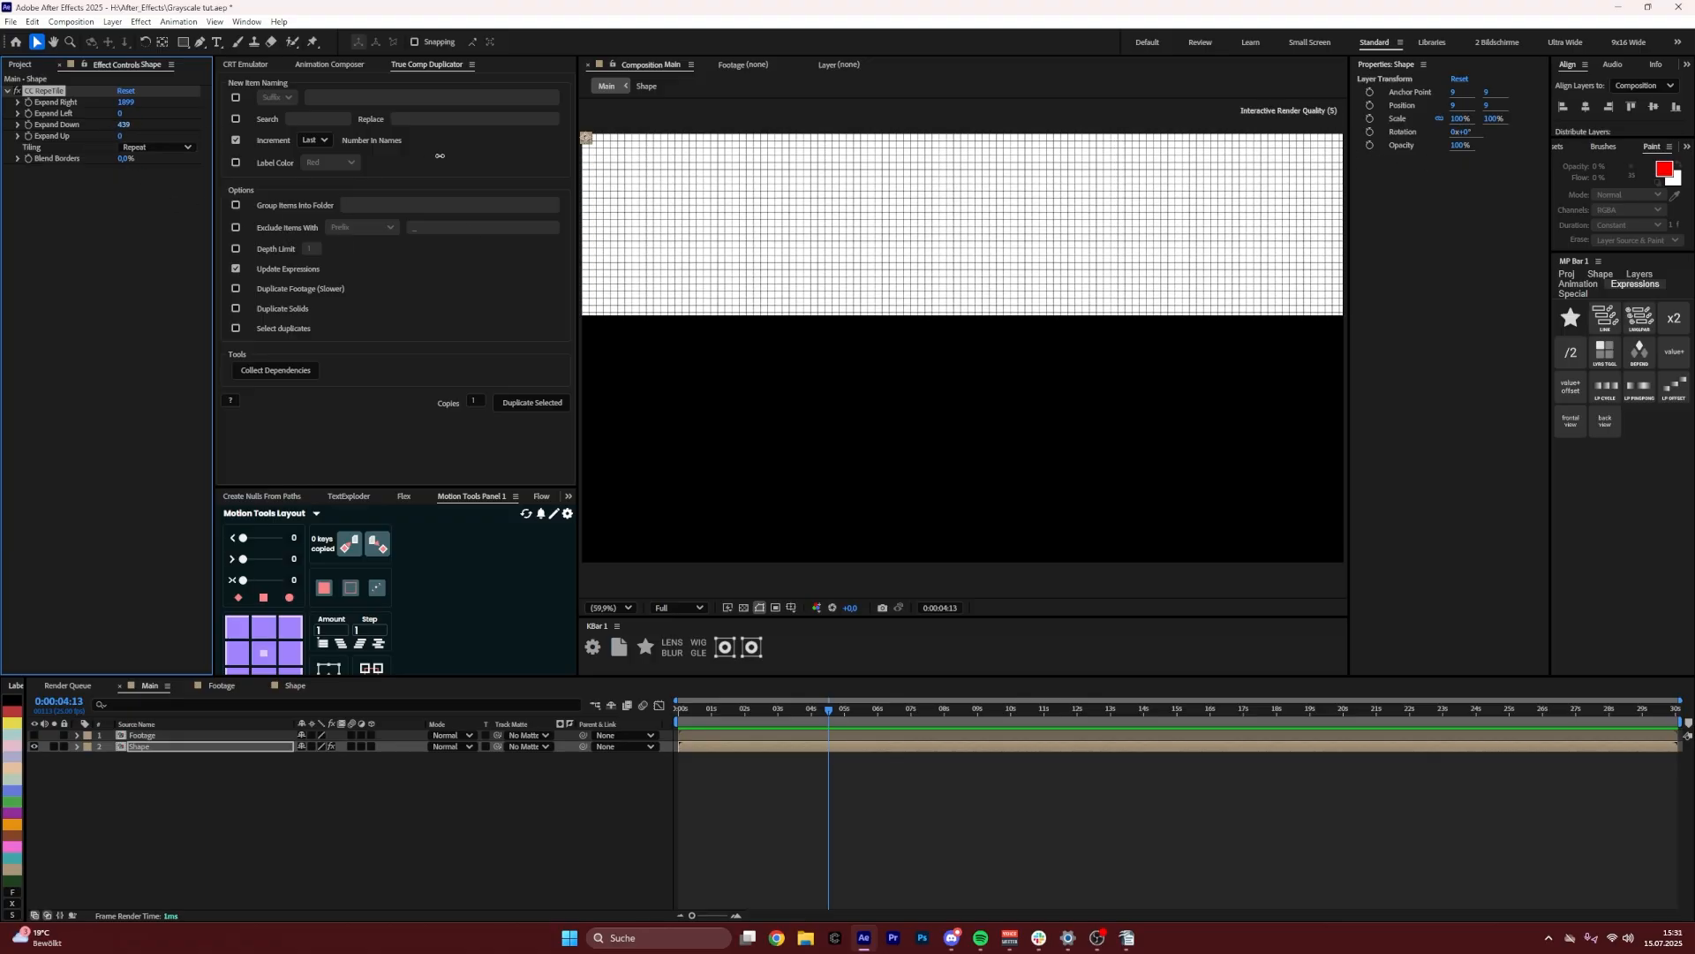
pyautogui.moveTo(700, 175); pyautogui.dragTo(897, 188)
pyautogui.click(139, 816)
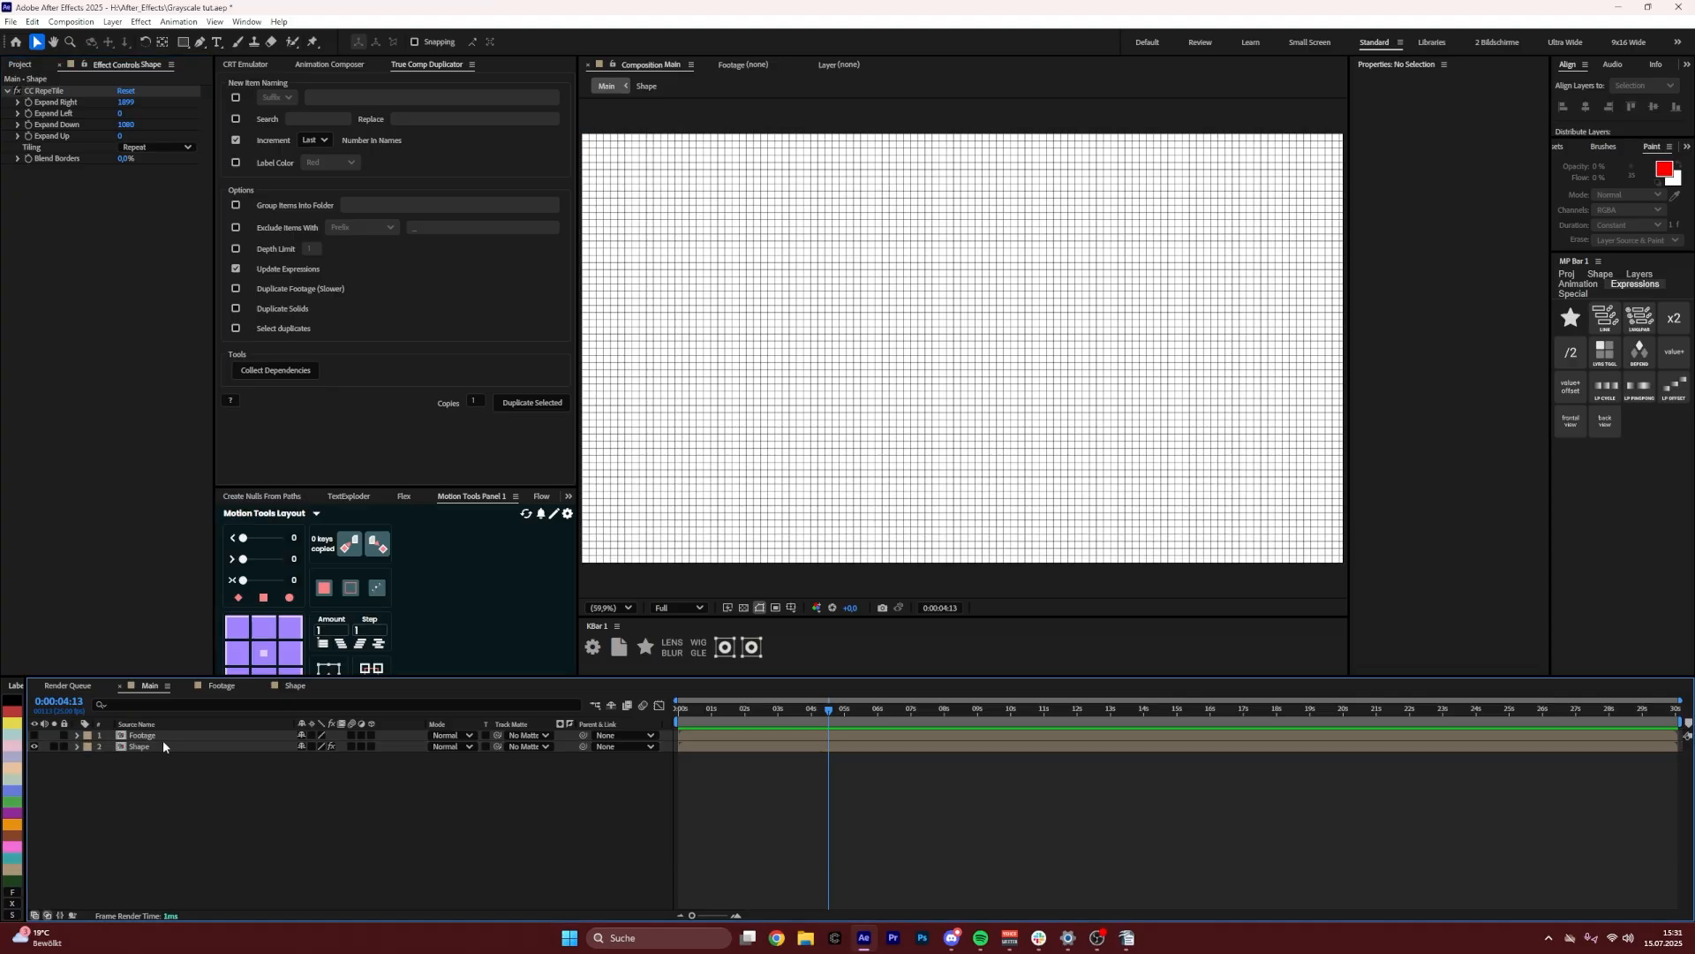
# Use the Footage layer as the track matte of the Shape layer
pyautogui.click(162, 748)
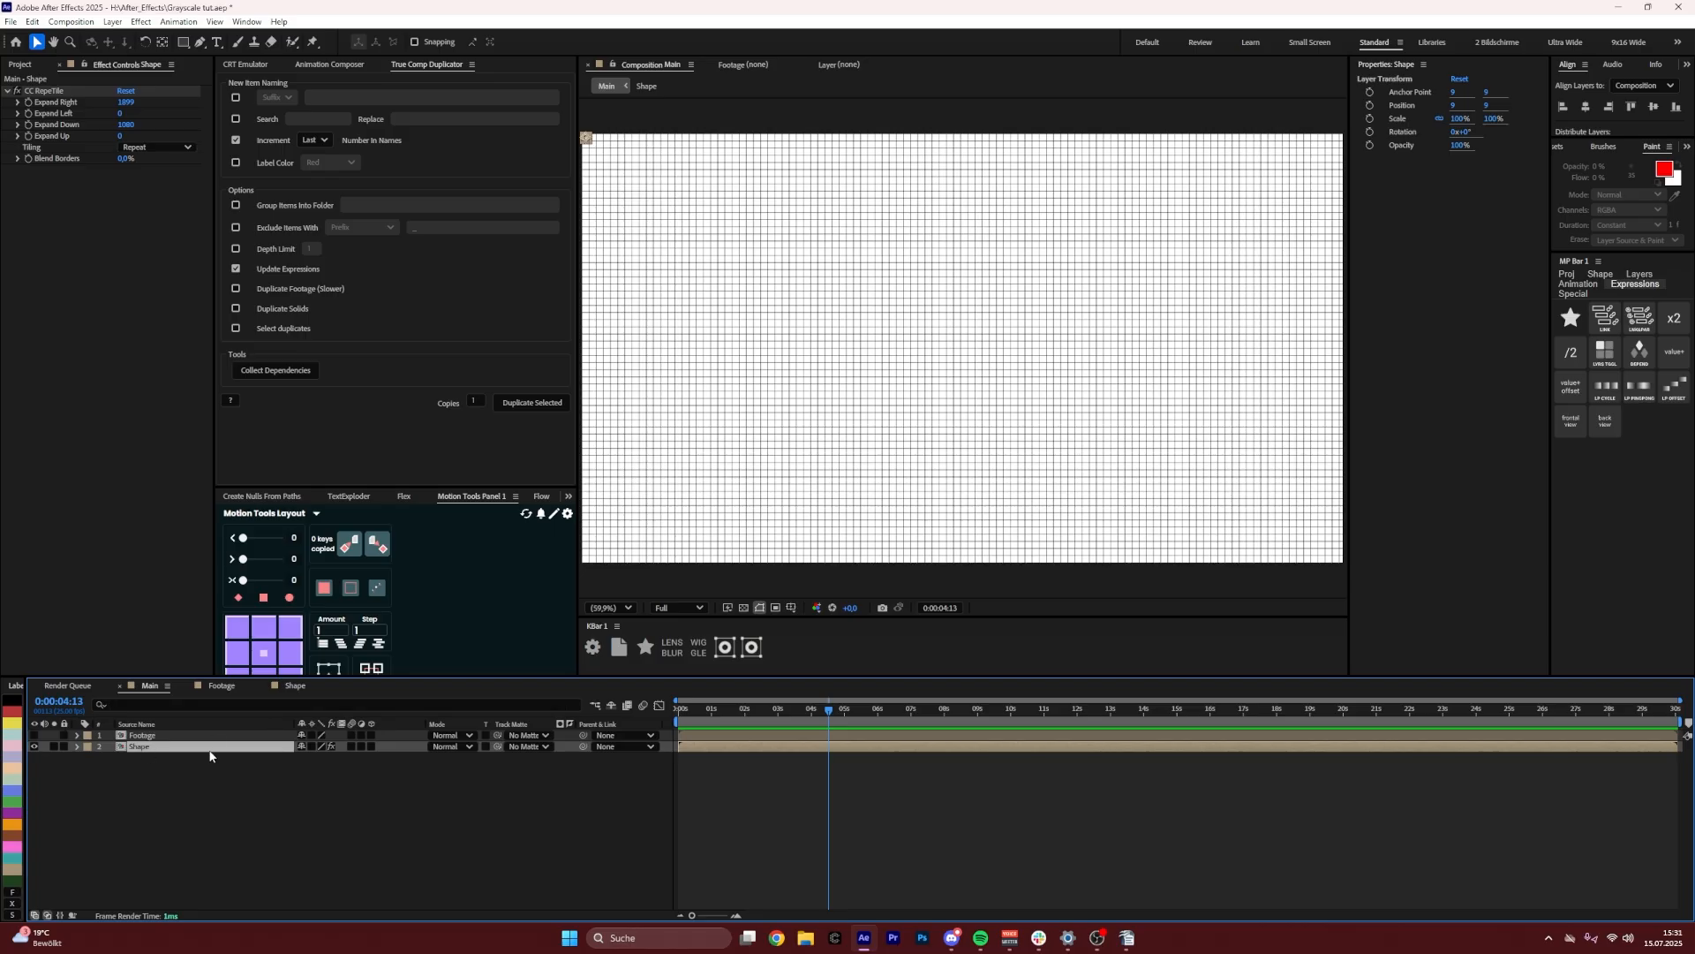
pyautogui.moveTo(497, 748); pyautogui.dragTo(155, 736)
pyautogui.click(286, 807)
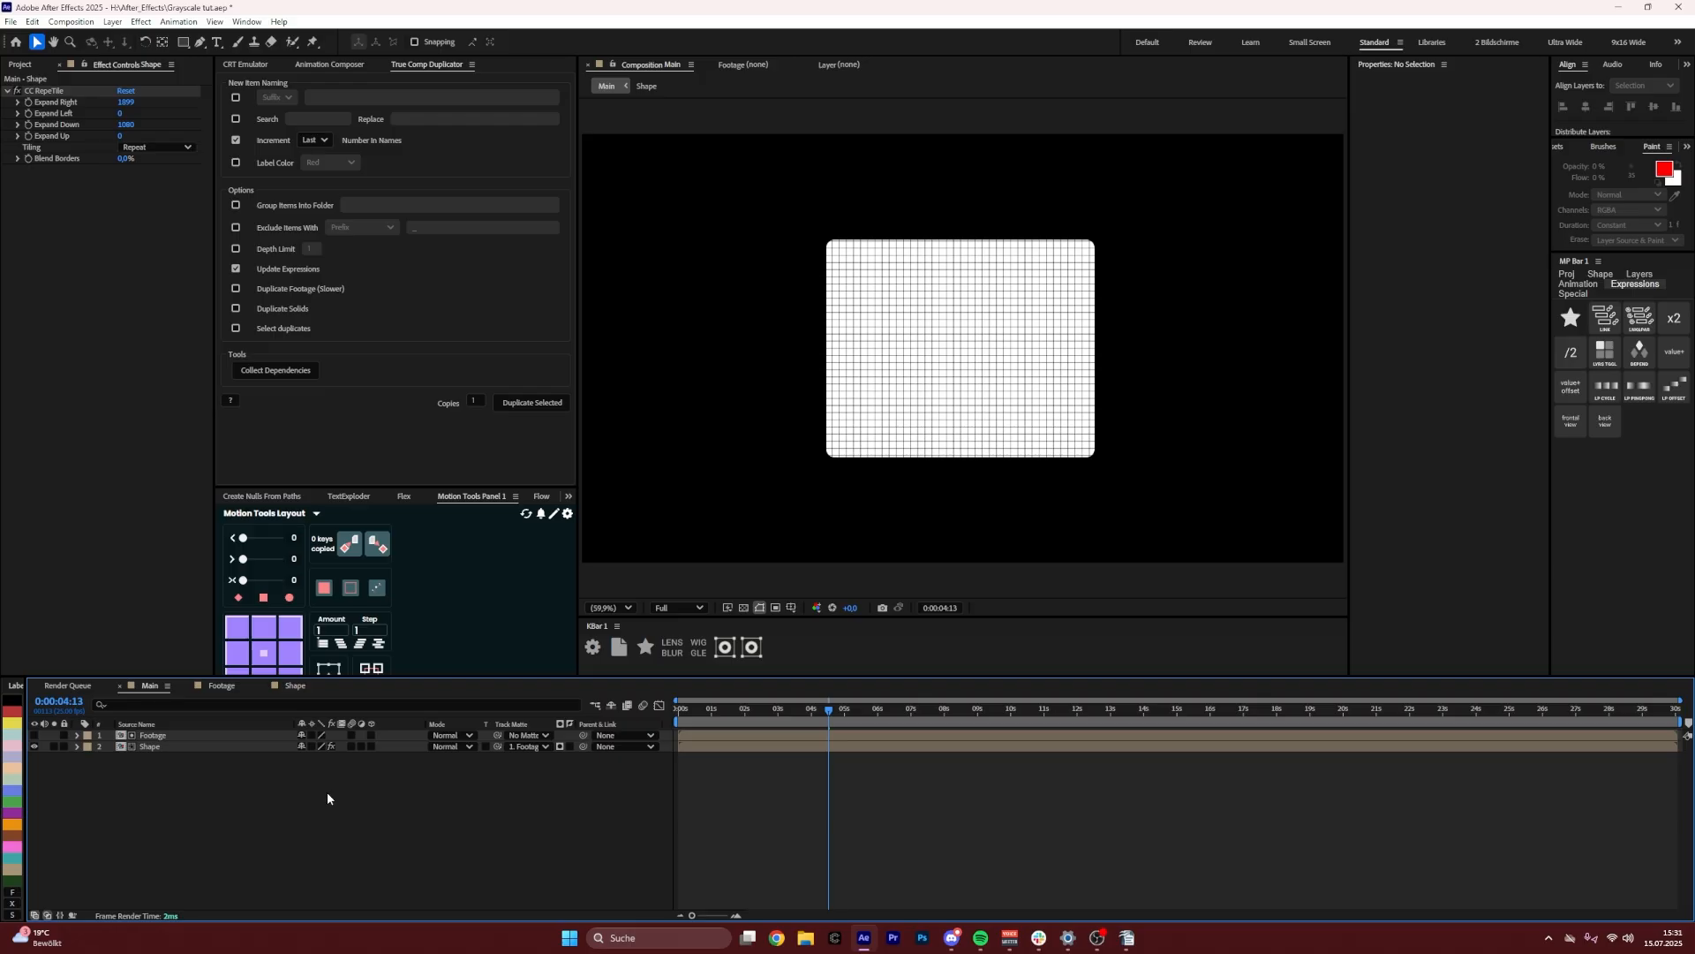
# Hide the Shape layer, show the Footage layer and apply the Mosaic effect to Footage
pyautogui.click(35, 747)
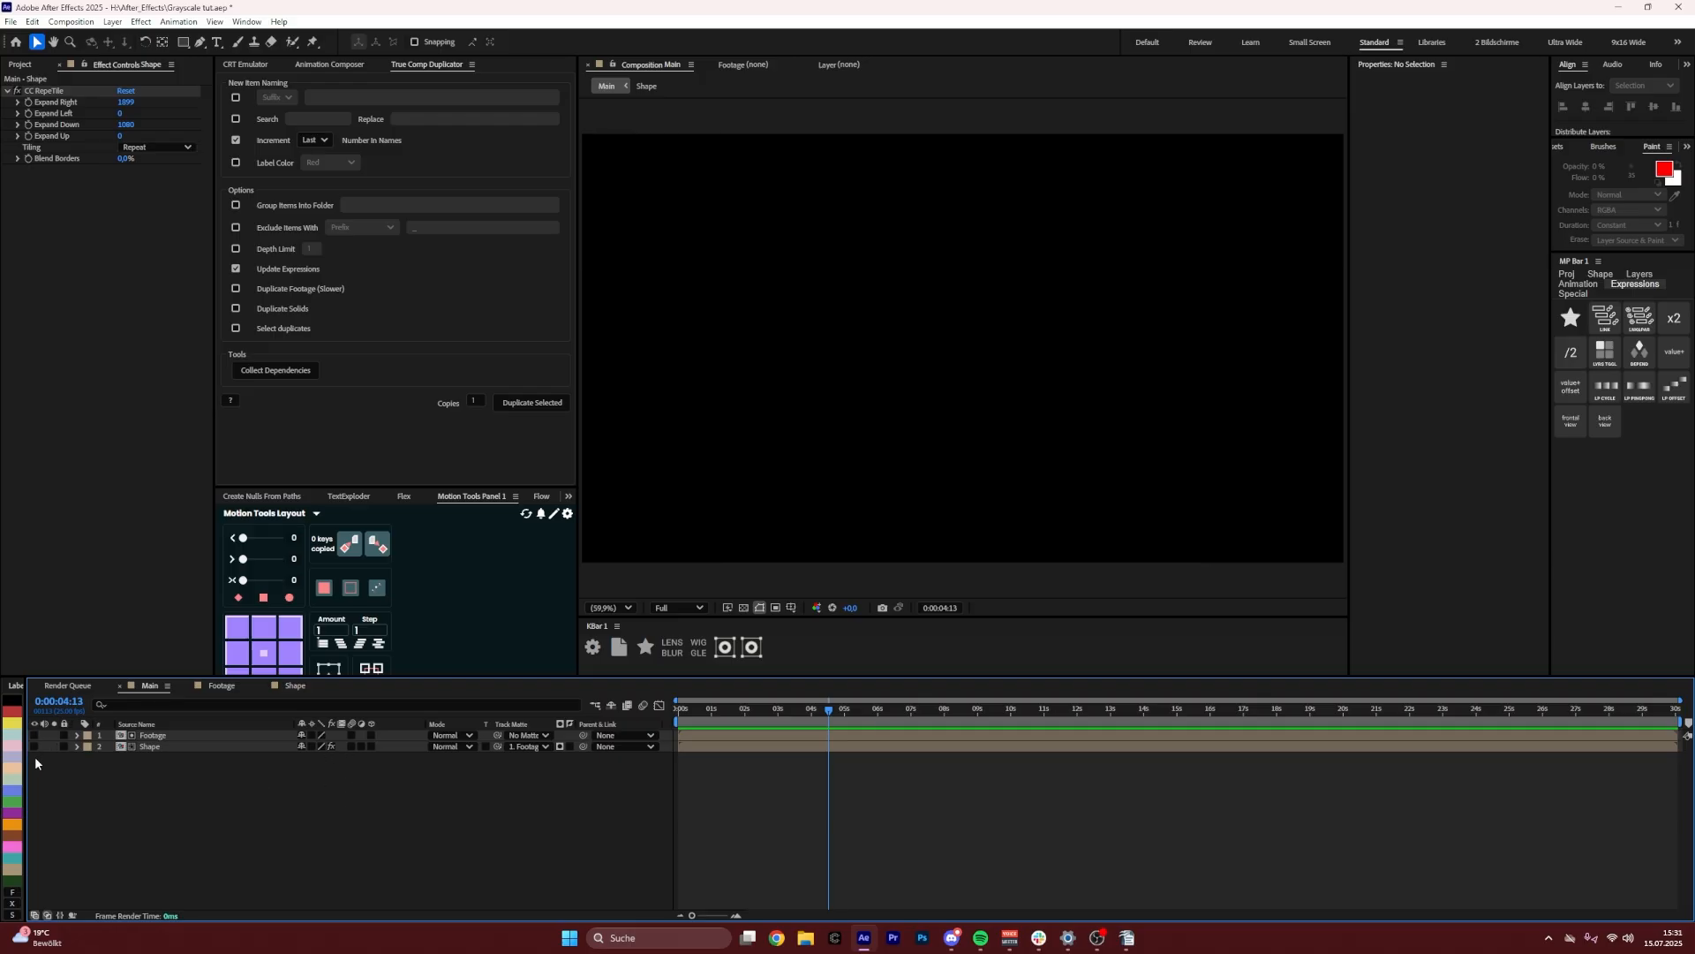
pyautogui.click(34, 736)
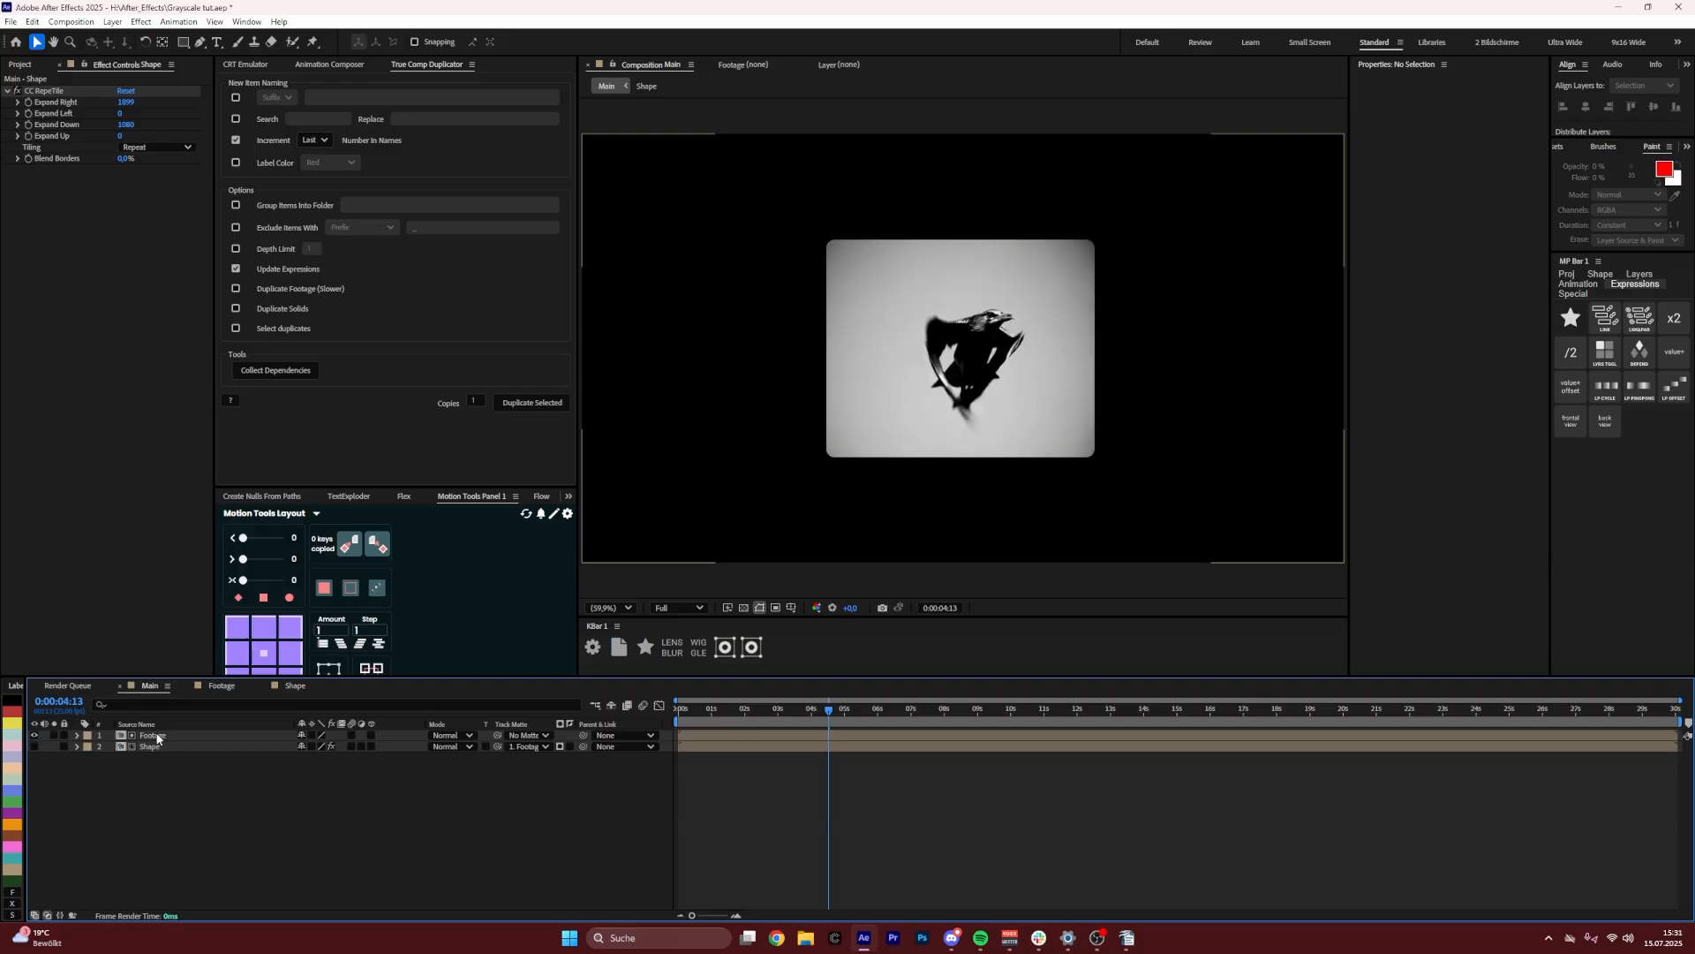
pyautogui.click(154, 736)
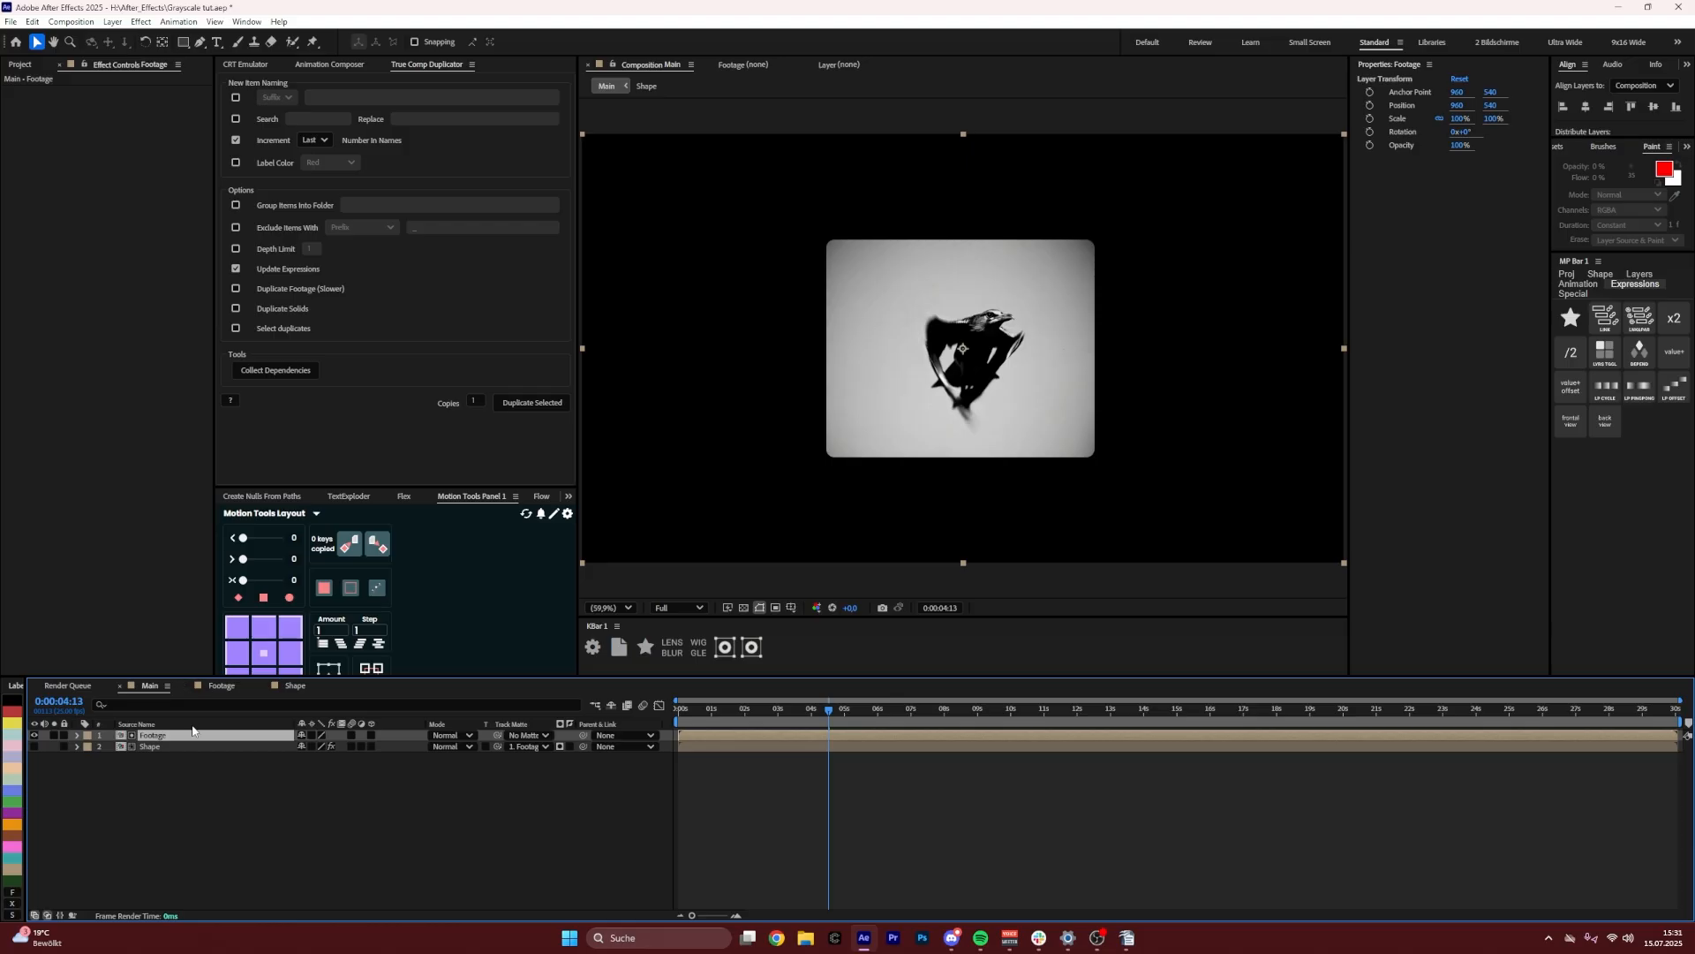
pyautogui.hotkey('ctrl', 'space')
pyautogui.write('mos')
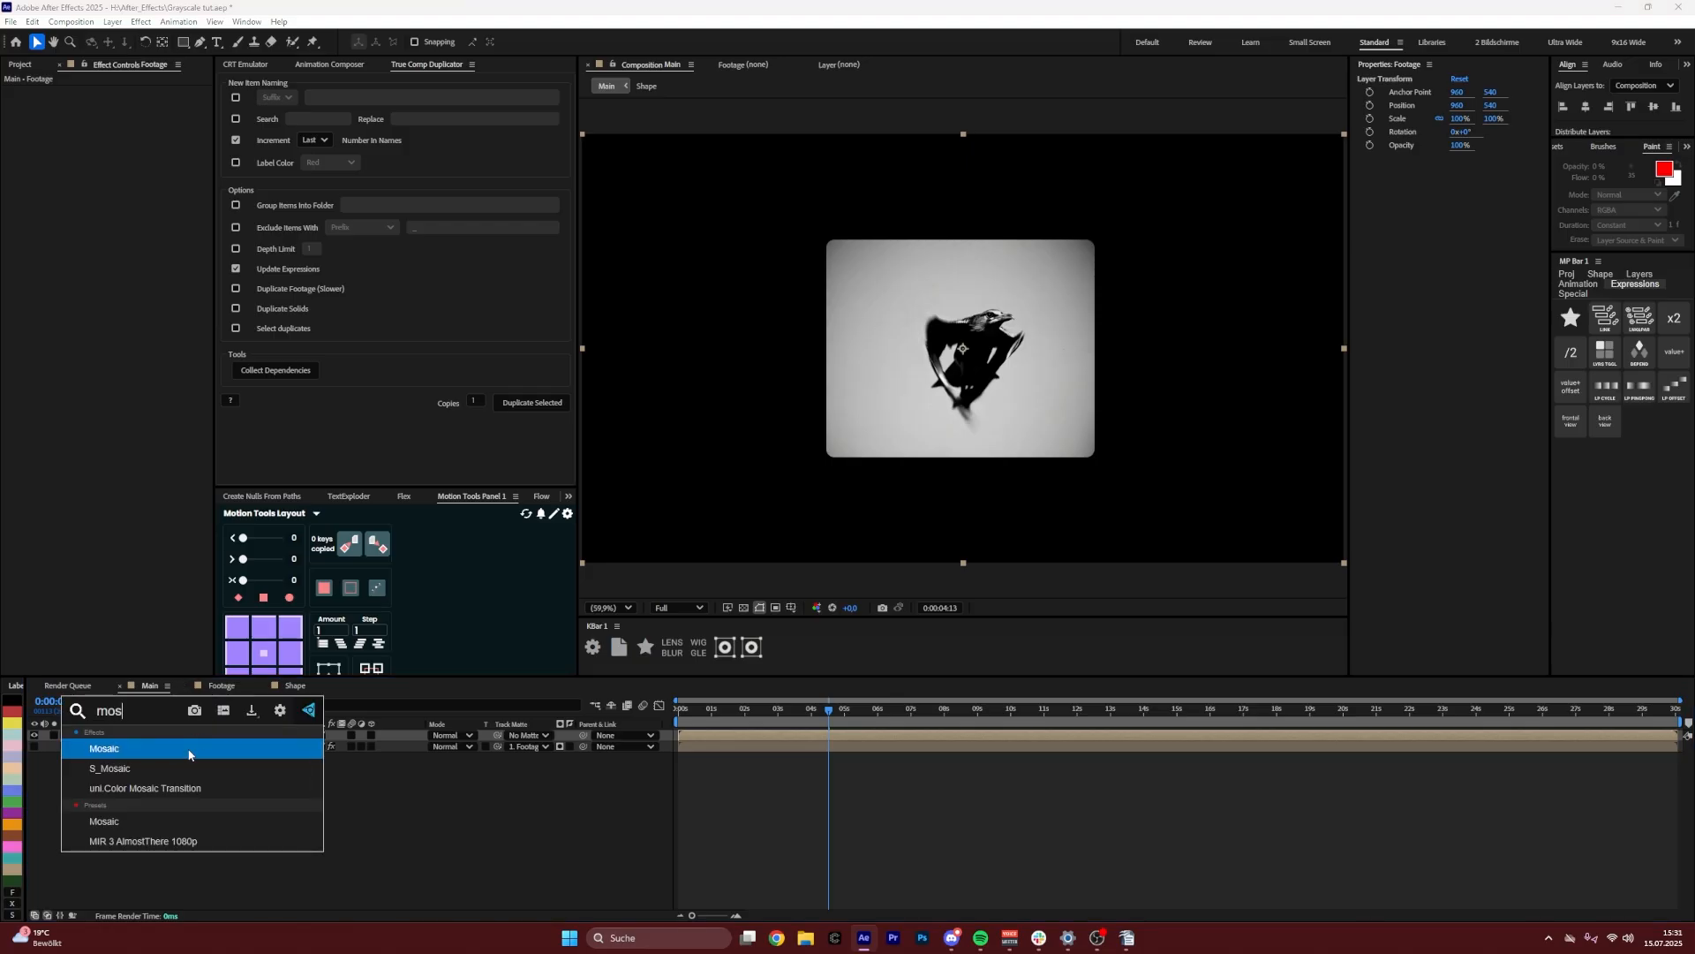
pyautogui.click(189, 750)
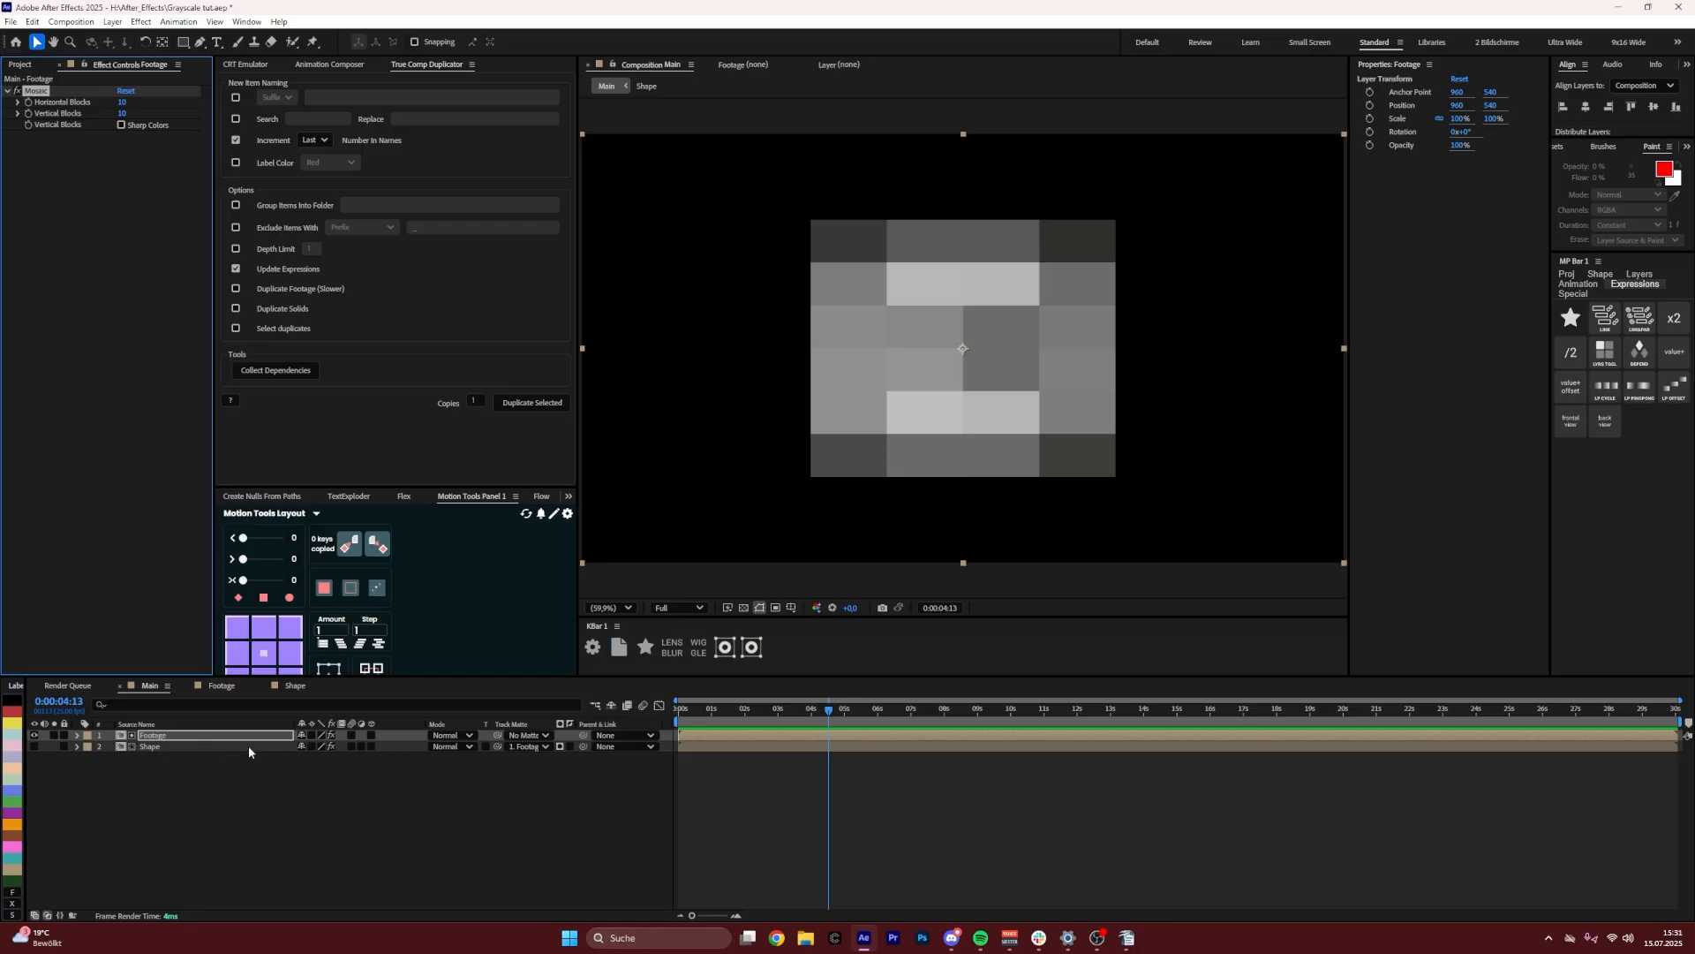
# Set the Mosaic effect's Horizontal Blocks to 107 and Vertical Blocks to 60
pyautogui.click(125, 102)
pyautogui.write('192')
pyautogui.press('Tab')
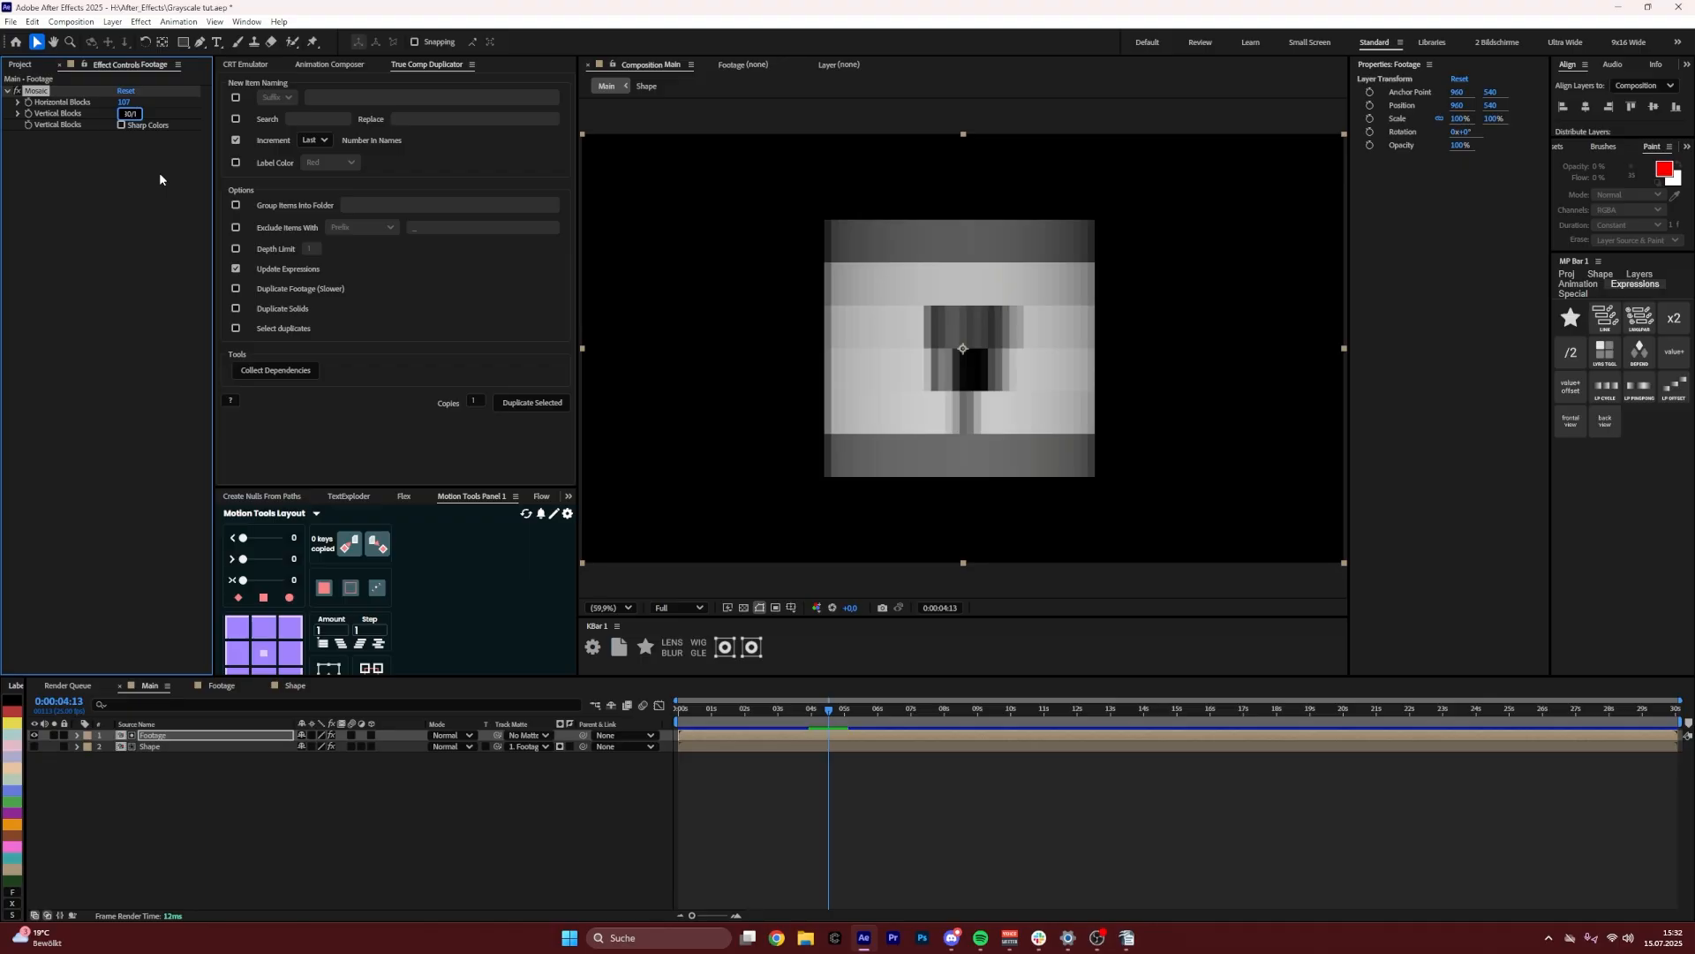
pyautogui.press('Return')
# Check the mosaic blocks at 0:00:02:02, hide the Footage layer and show the matted Shape layer
pyautogui.press('.')
pyautogui.press('.')
pyautogui.press('.')
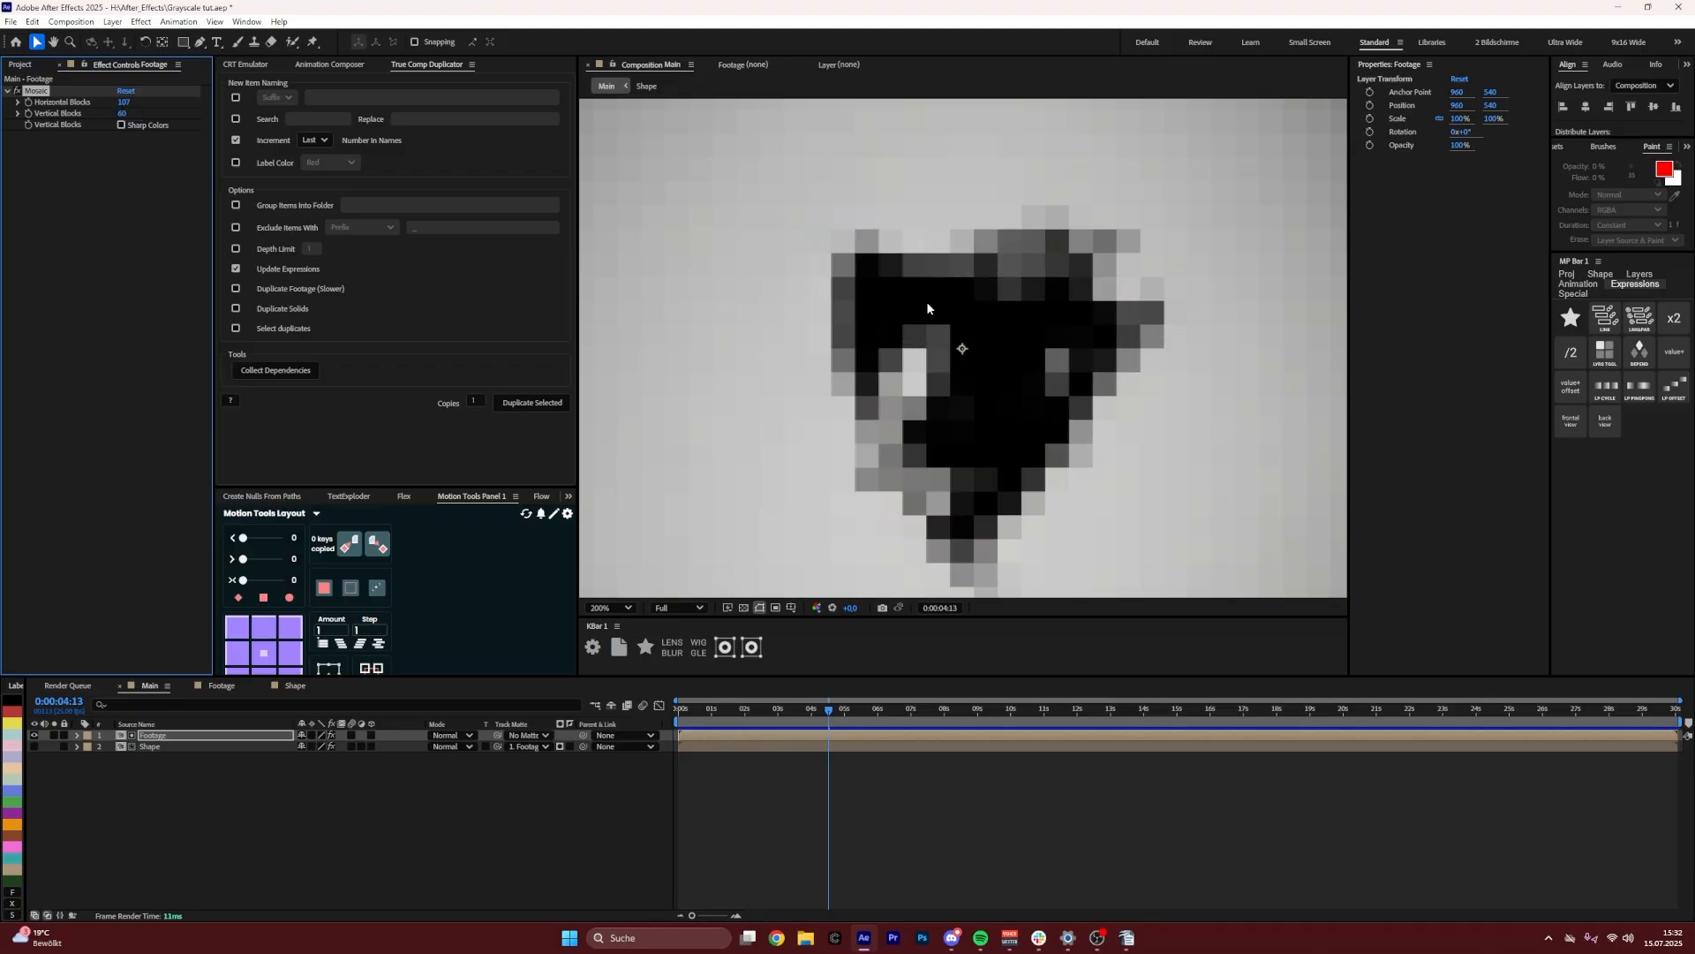
pyautogui.press(',')
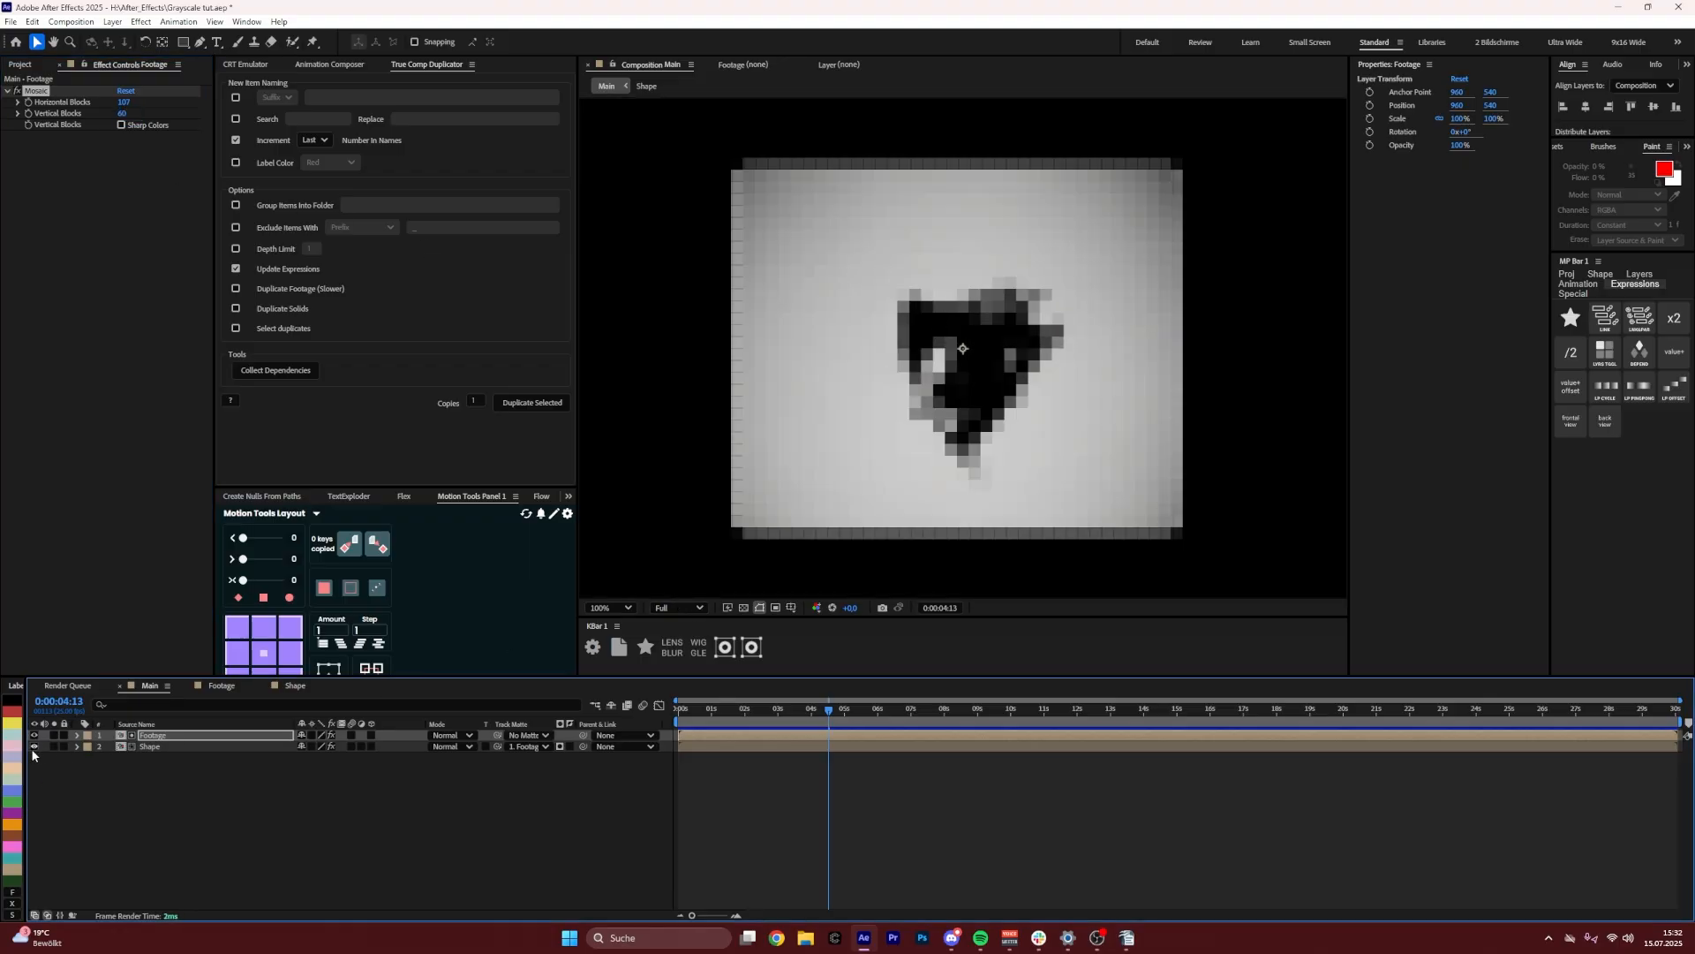
pyautogui.click(34, 746)
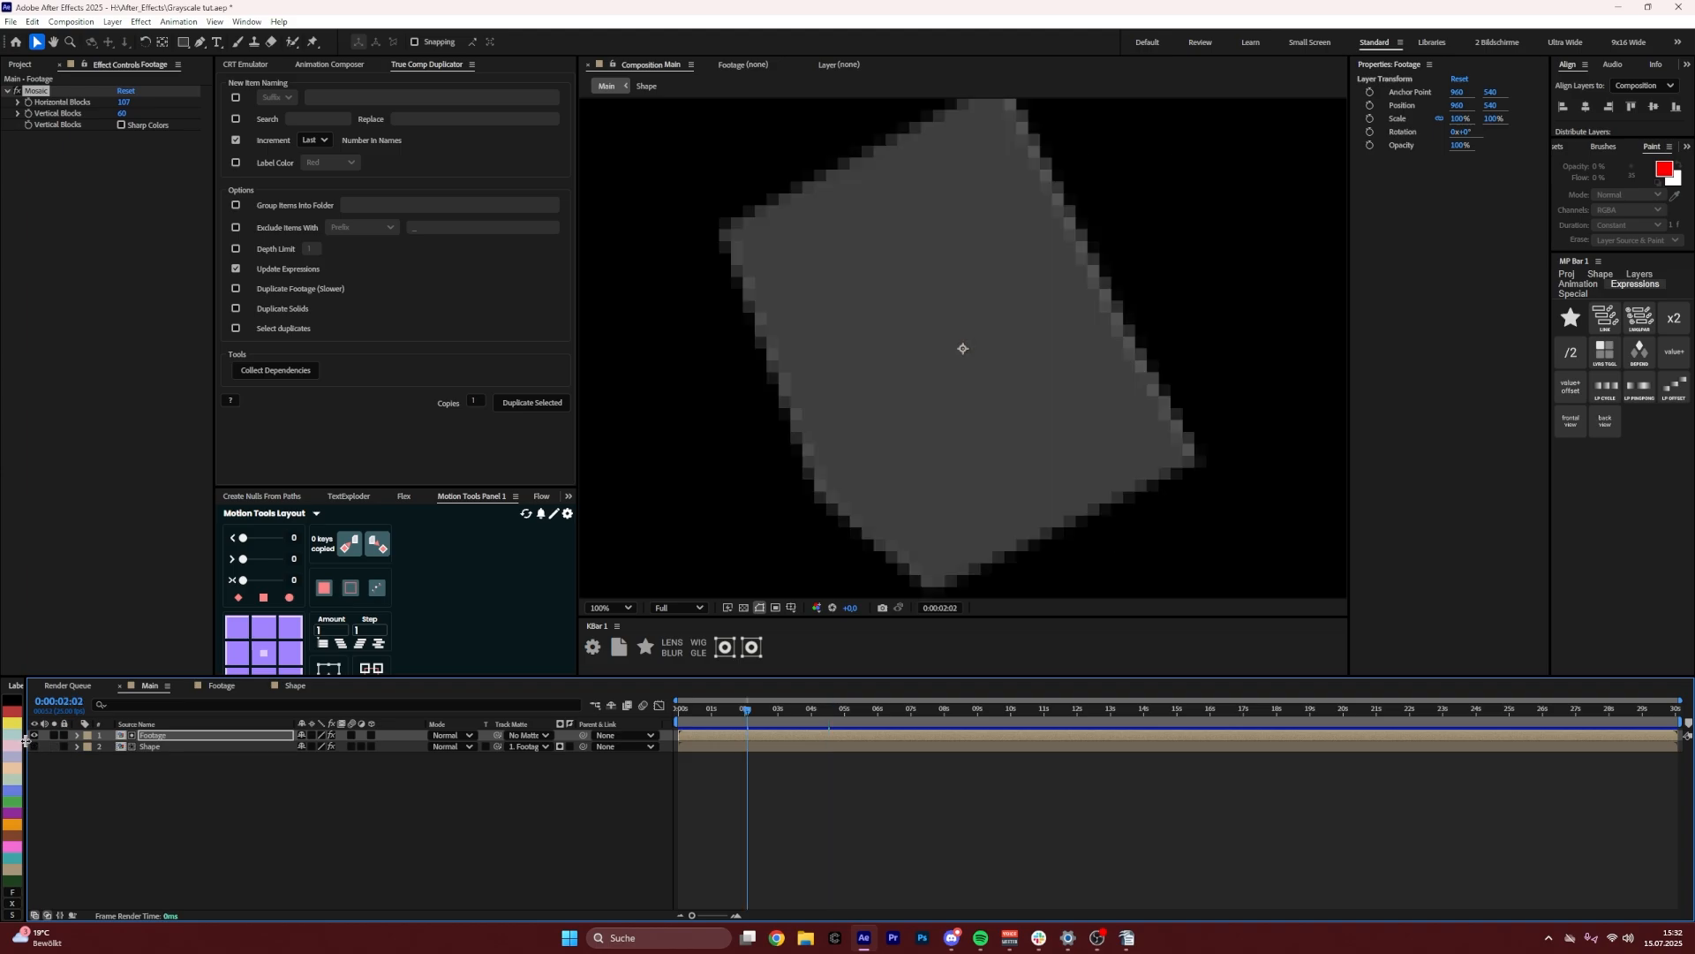
pyautogui.click(34, 735)
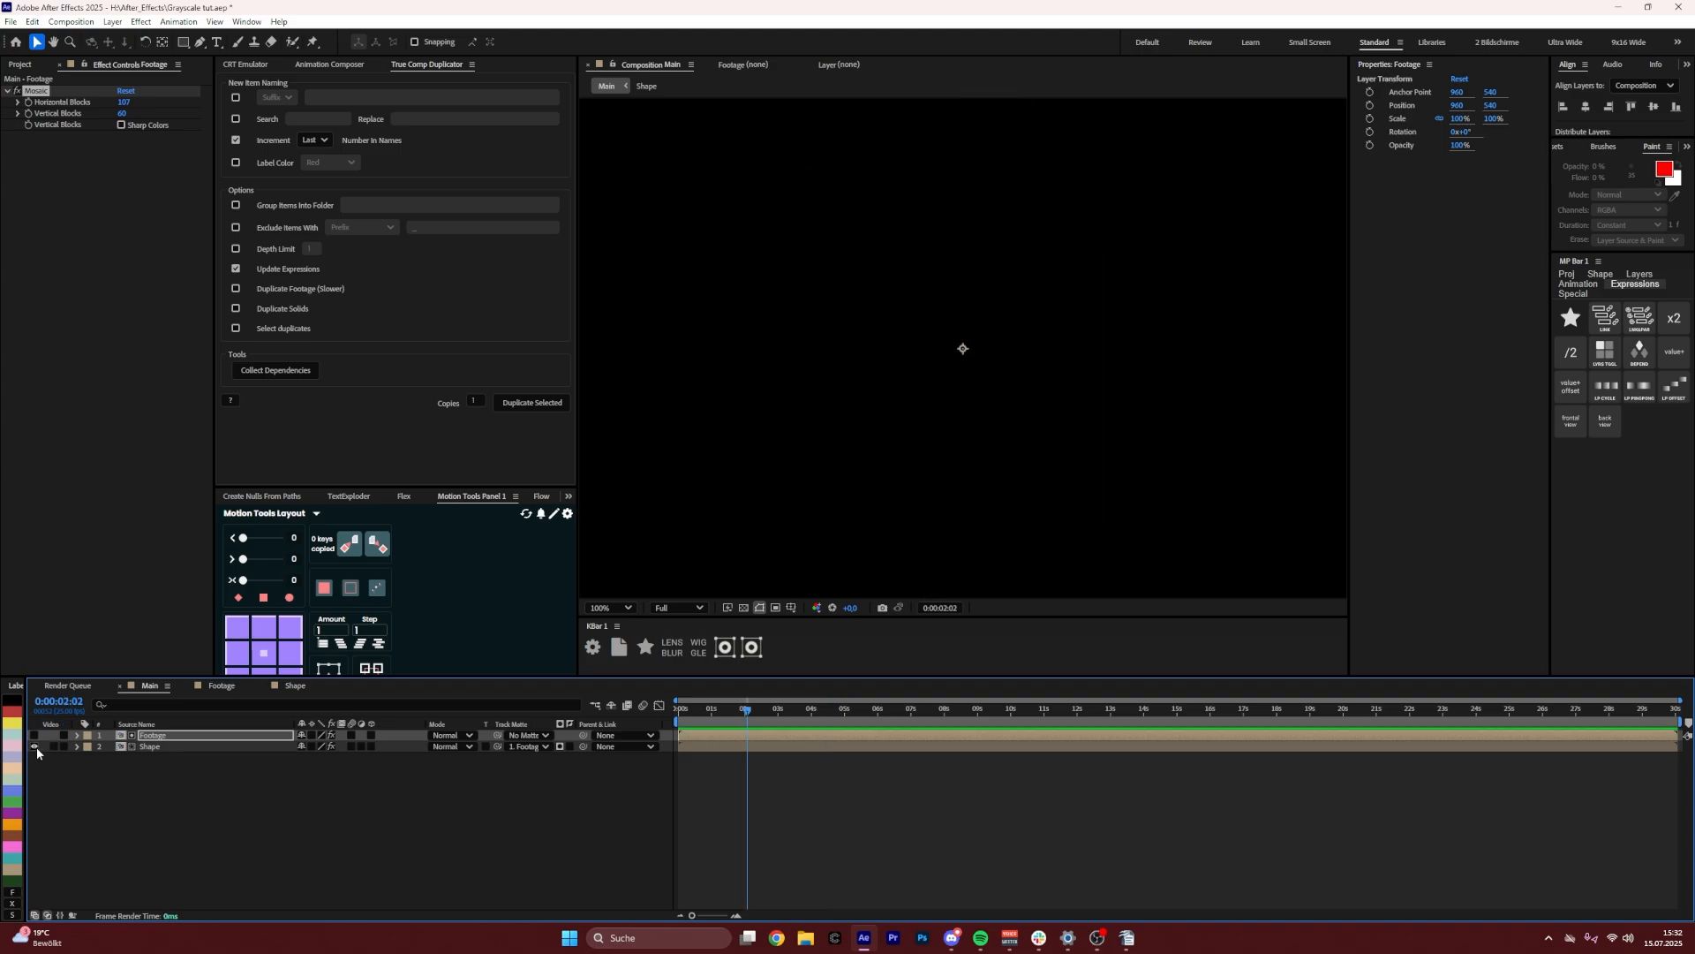
# Show the matted Shape layer and return the current time to the start of the composition
pyautogui.click(35, 747)
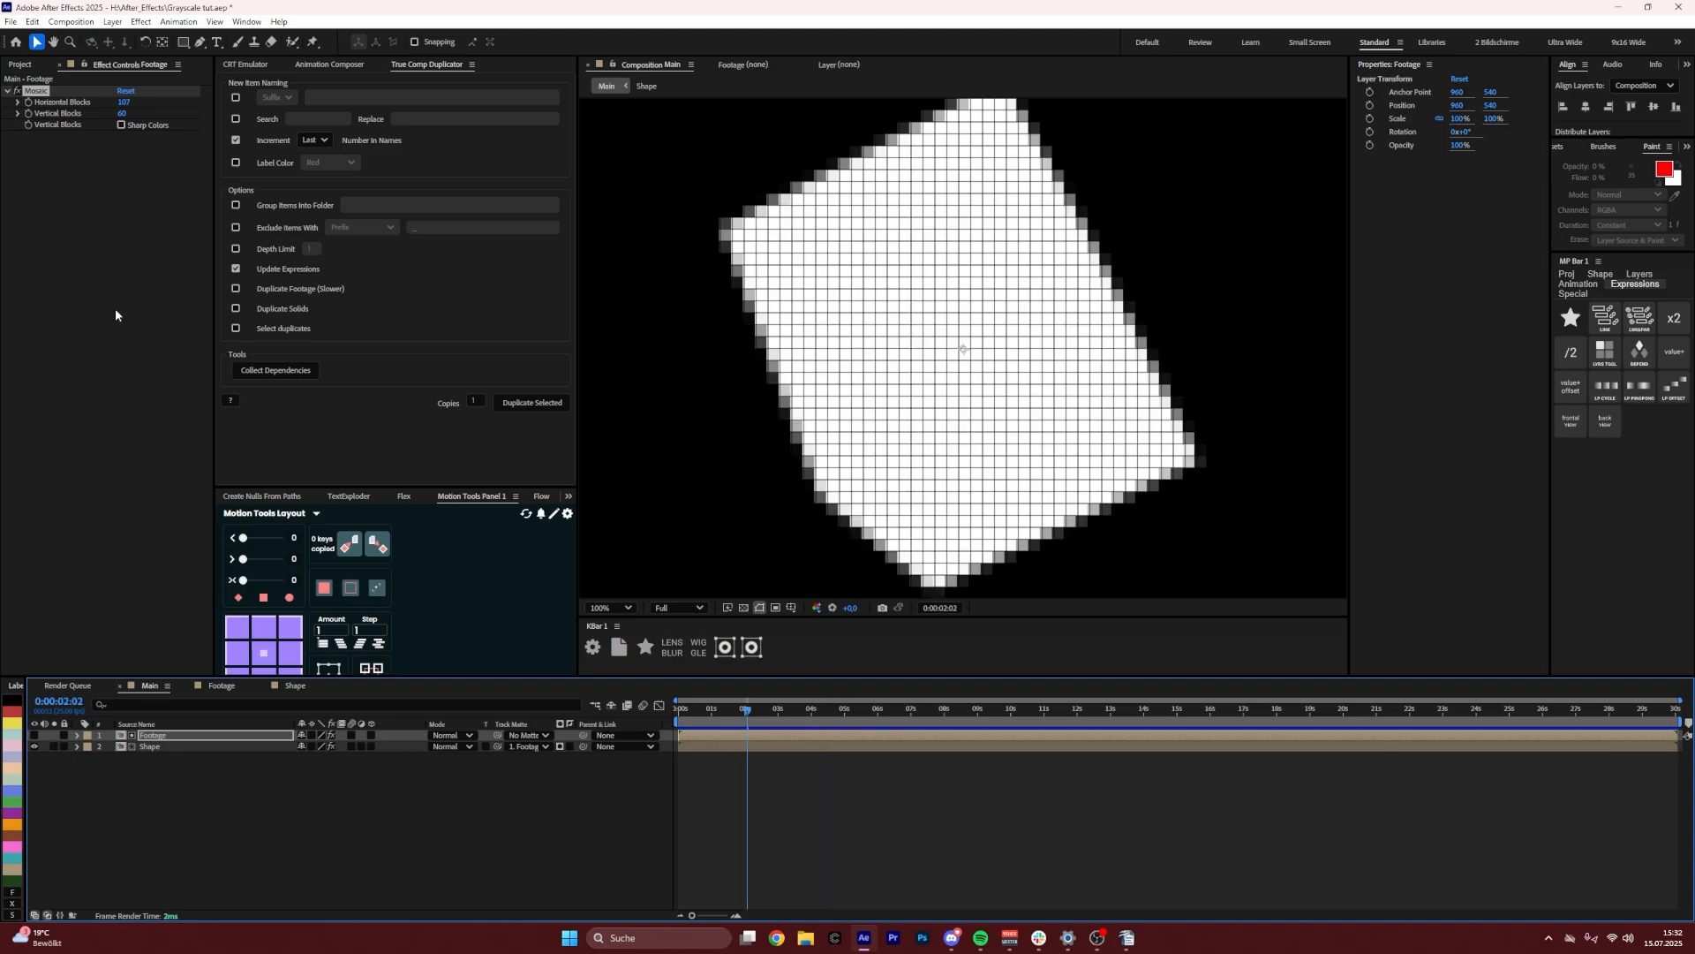
pyautogui.click(167, 735)
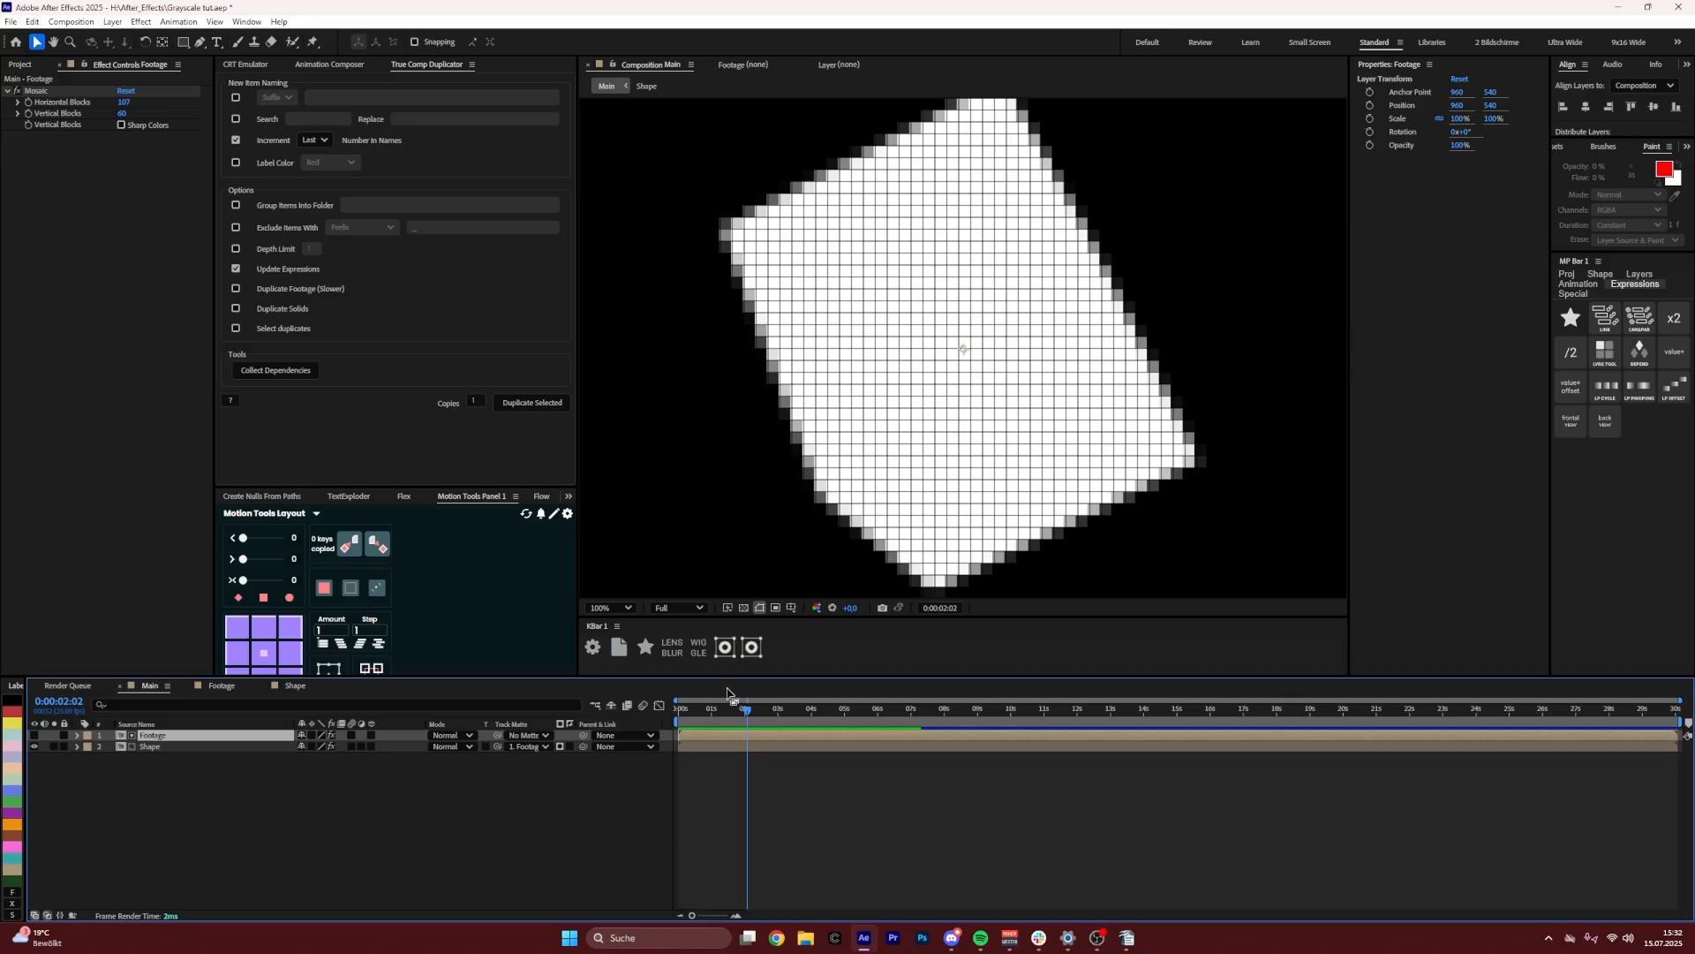
pyautogui.moveTo(747, 710); pyautogui.dragTo(678, 711)
pyautogui.hotkey('ctrl', 'shift', 'a')
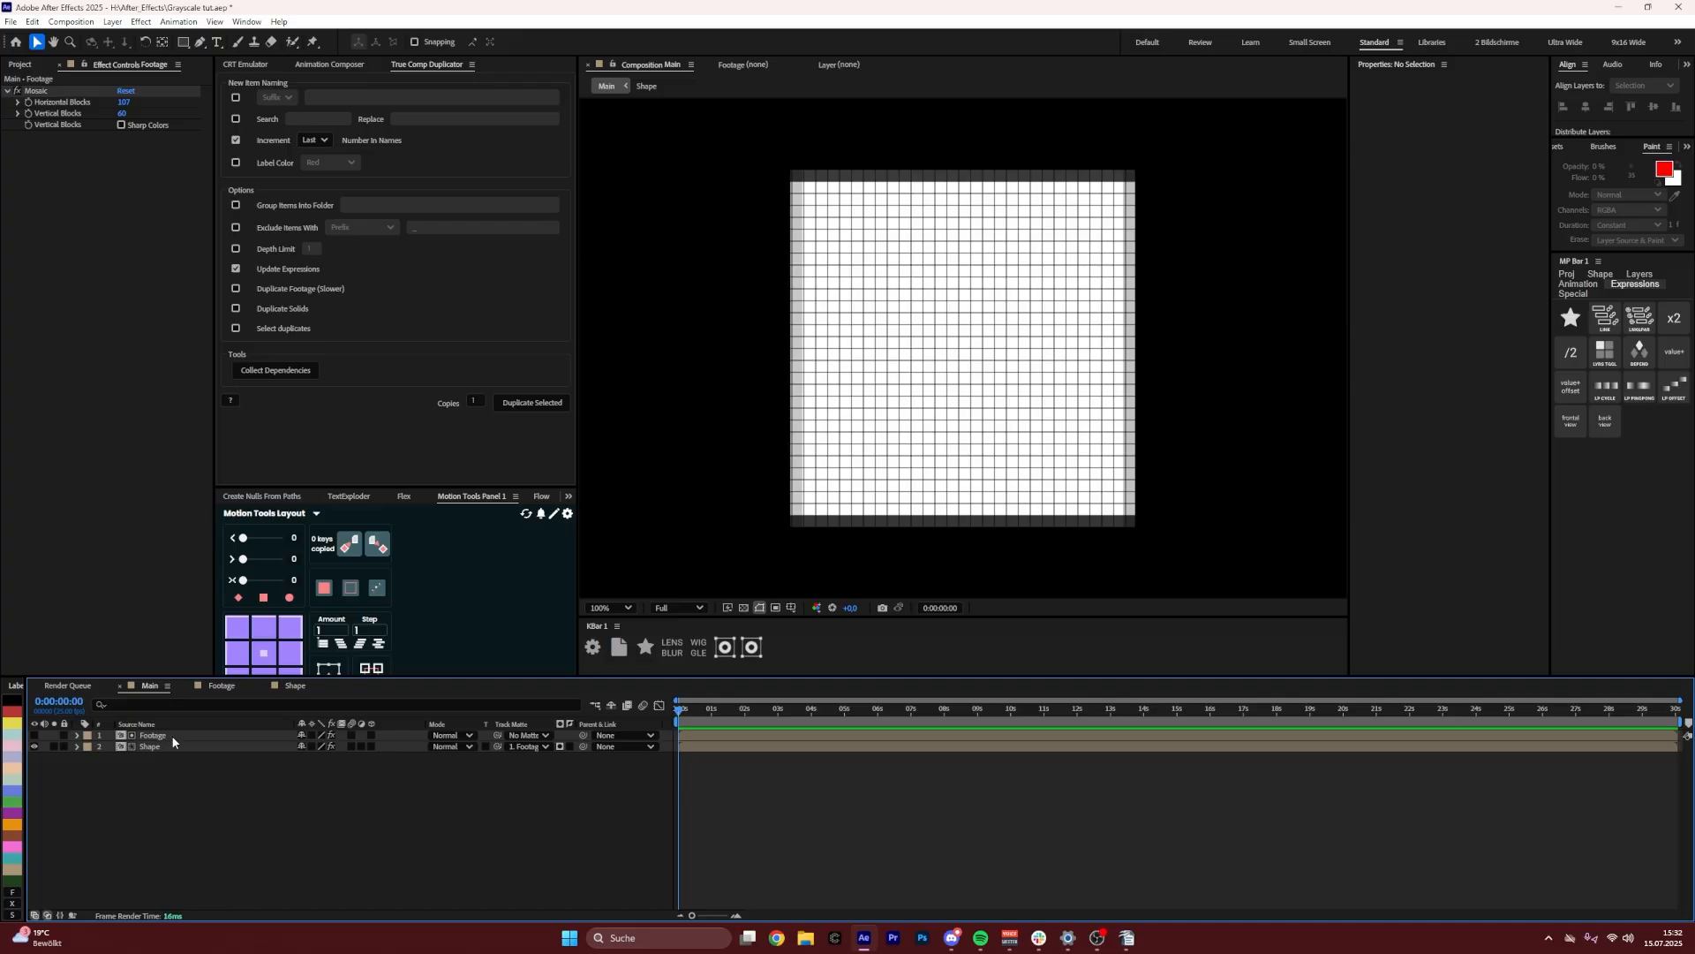
# Apply the Extract effect to the Footage layer and set its Black Point to 170
pyautogui.click(158, 738)
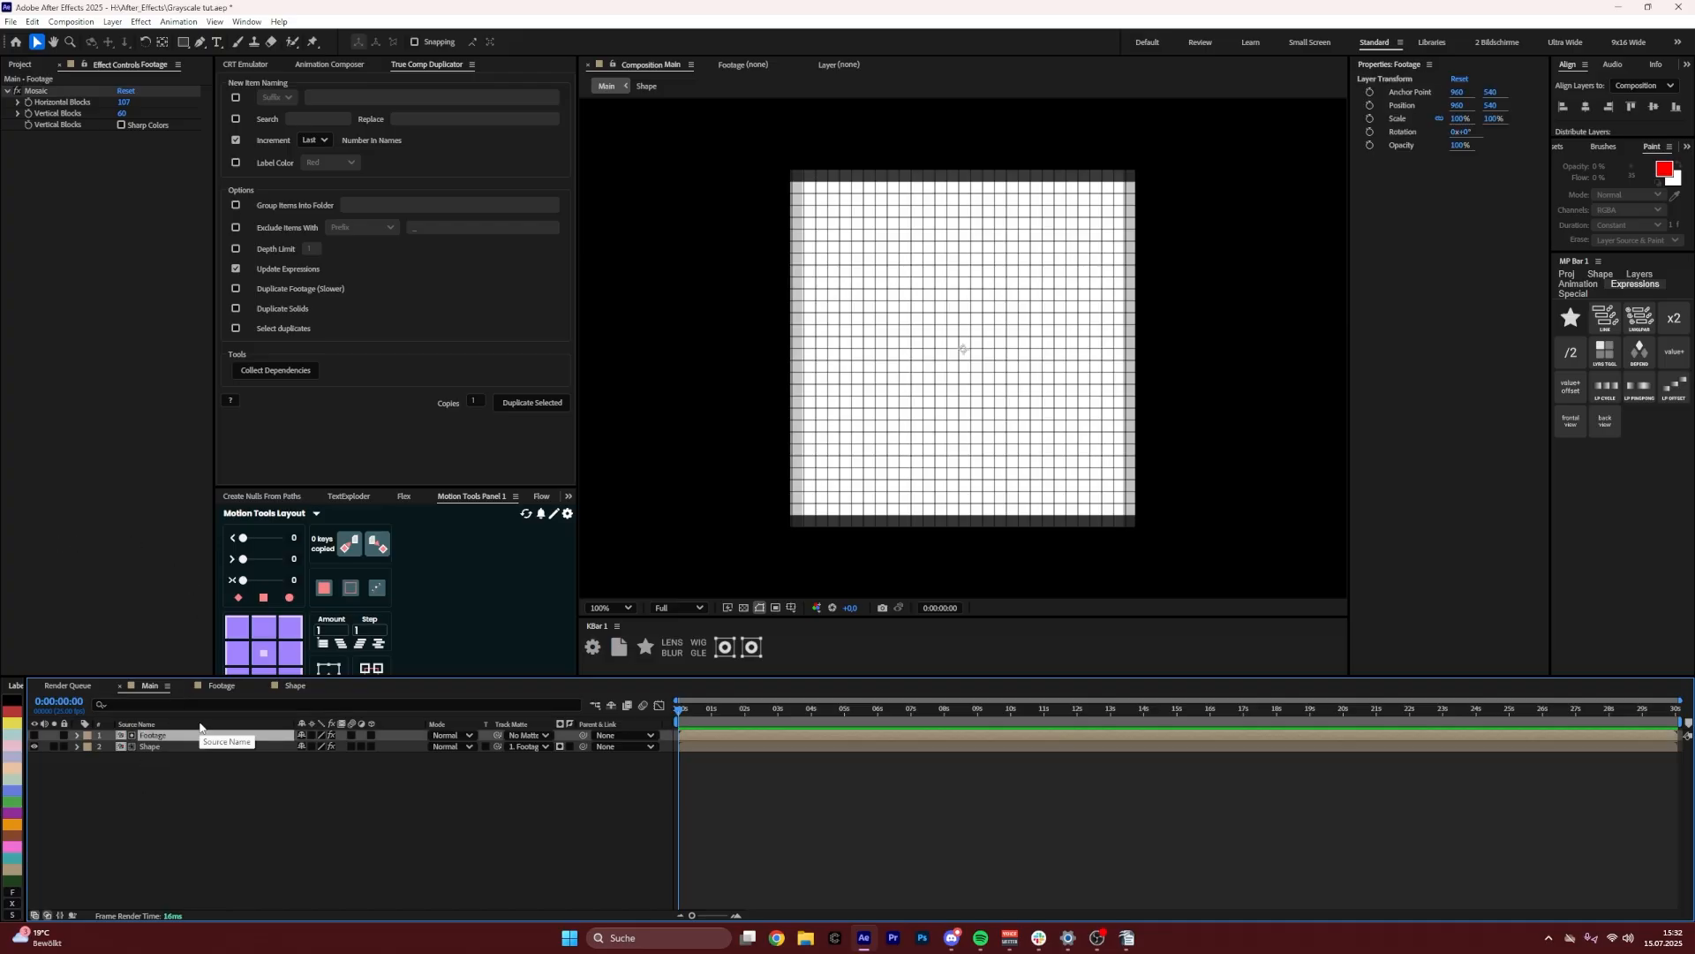
pyautogui.press('e')
pyautogui.hotkey('ctrl', 'space')
pyautogui.write('extr')
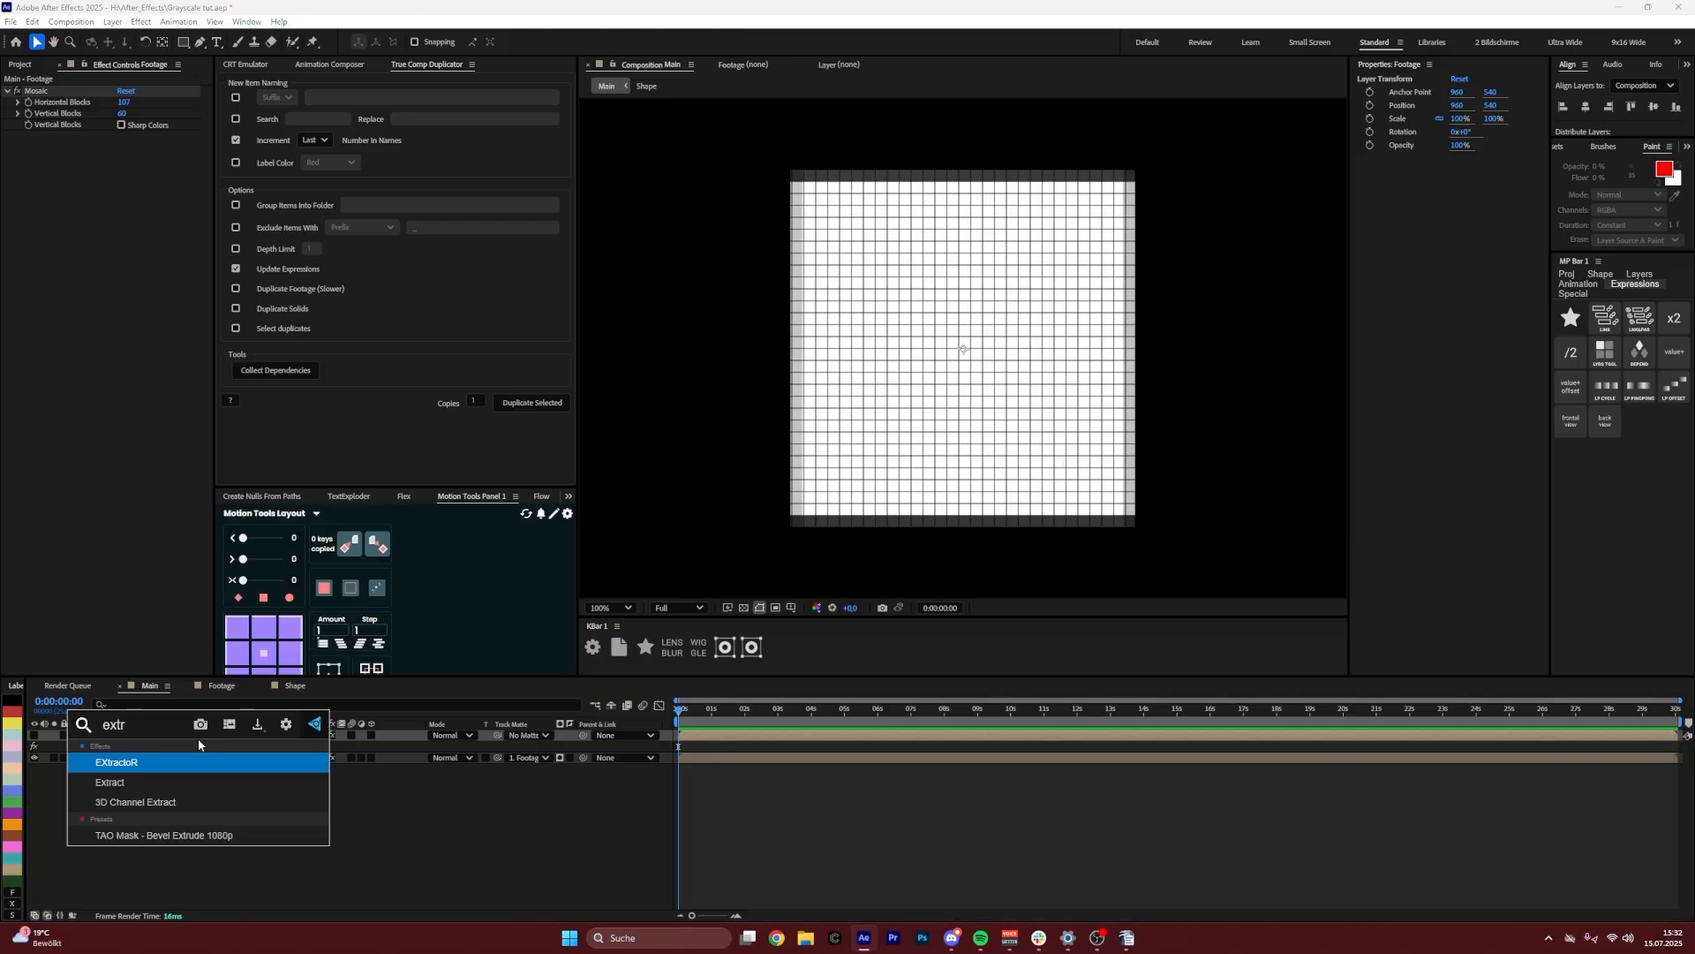
pyautogui.click(145, 777)
pyautogui.press('space')
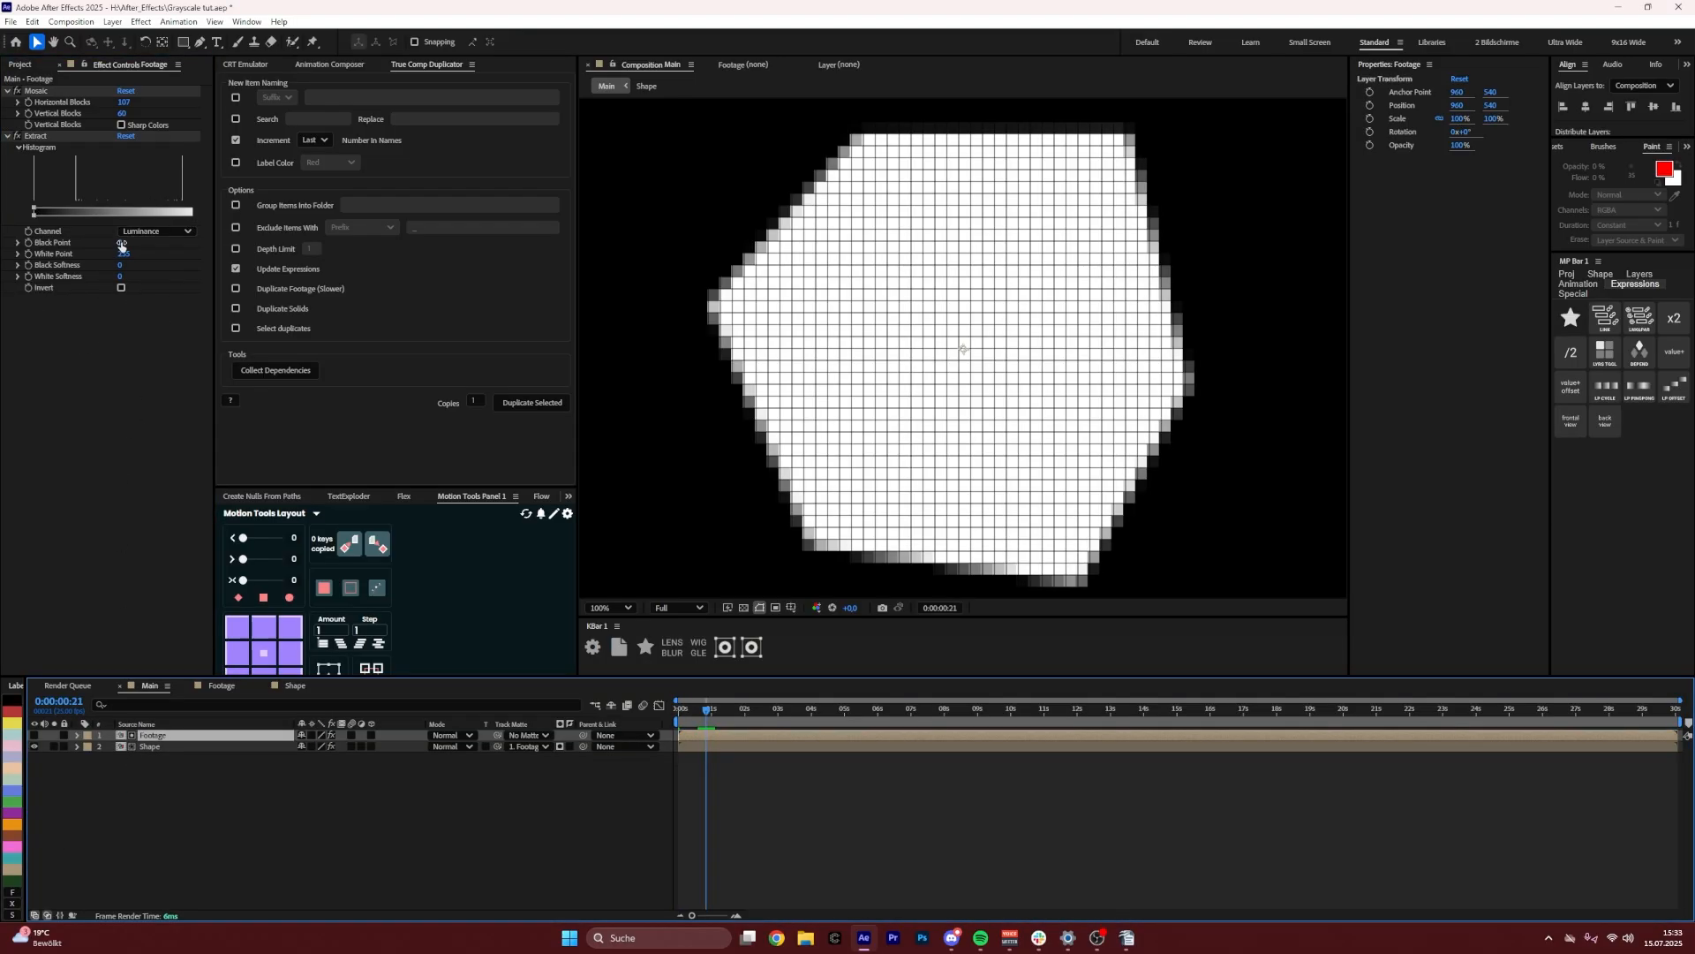
pyautogui.click(123, 243)
pyautogui.write('170')
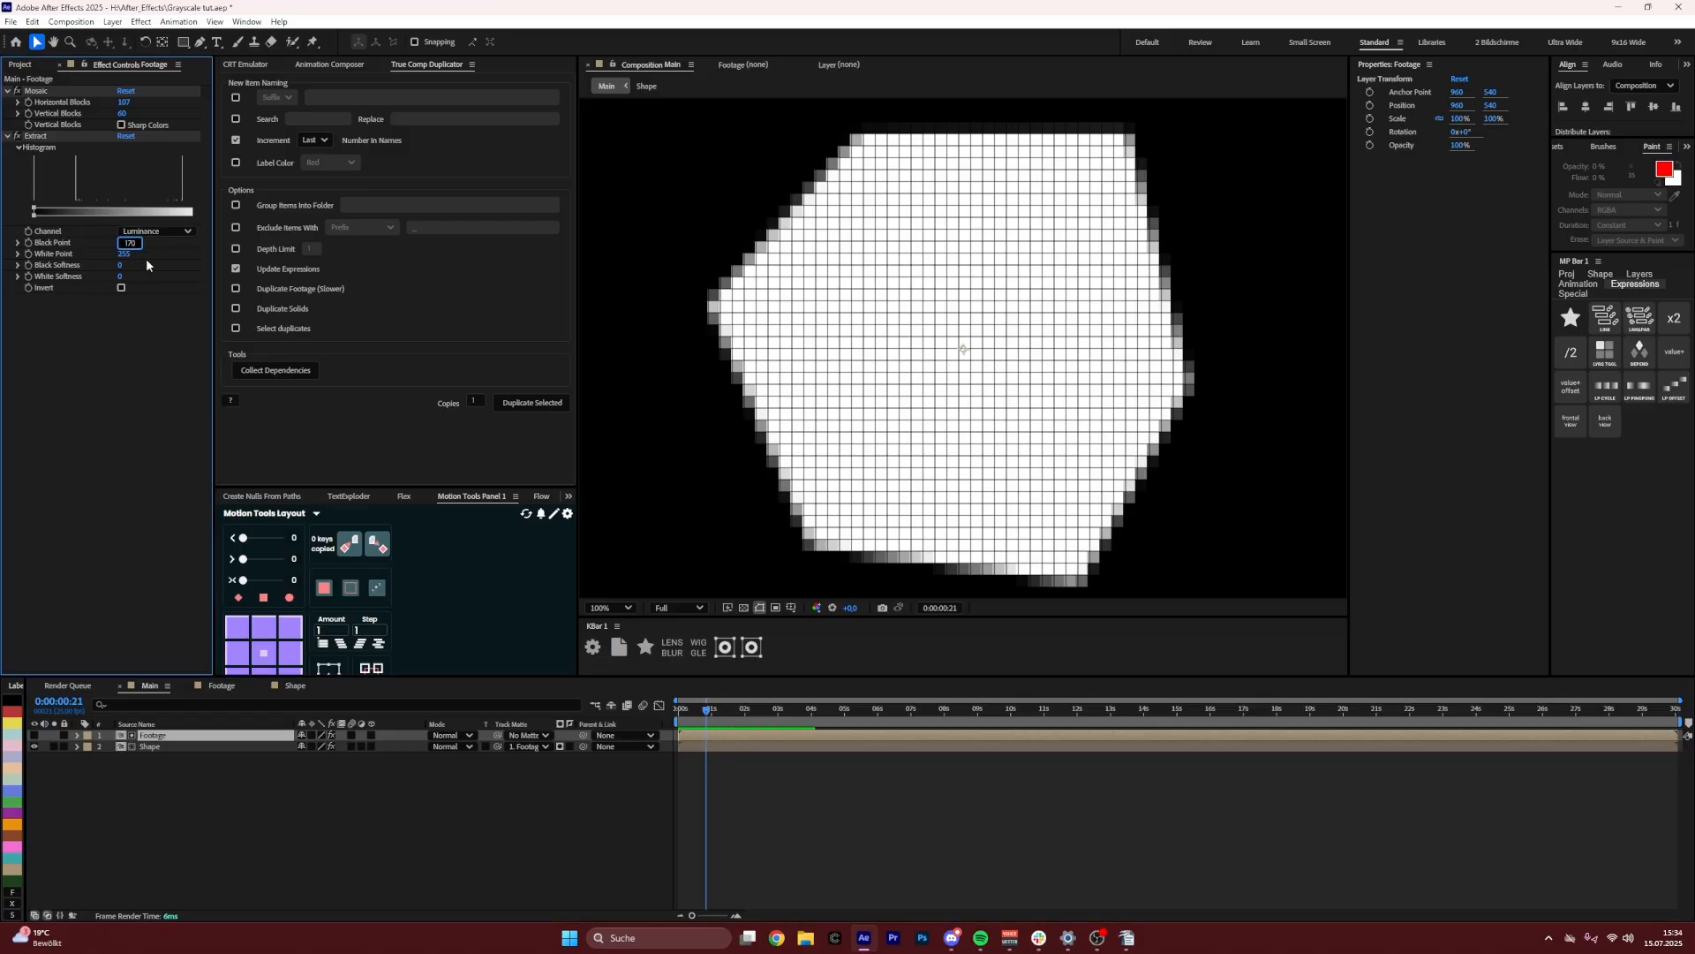
pyautogui.press('Return')
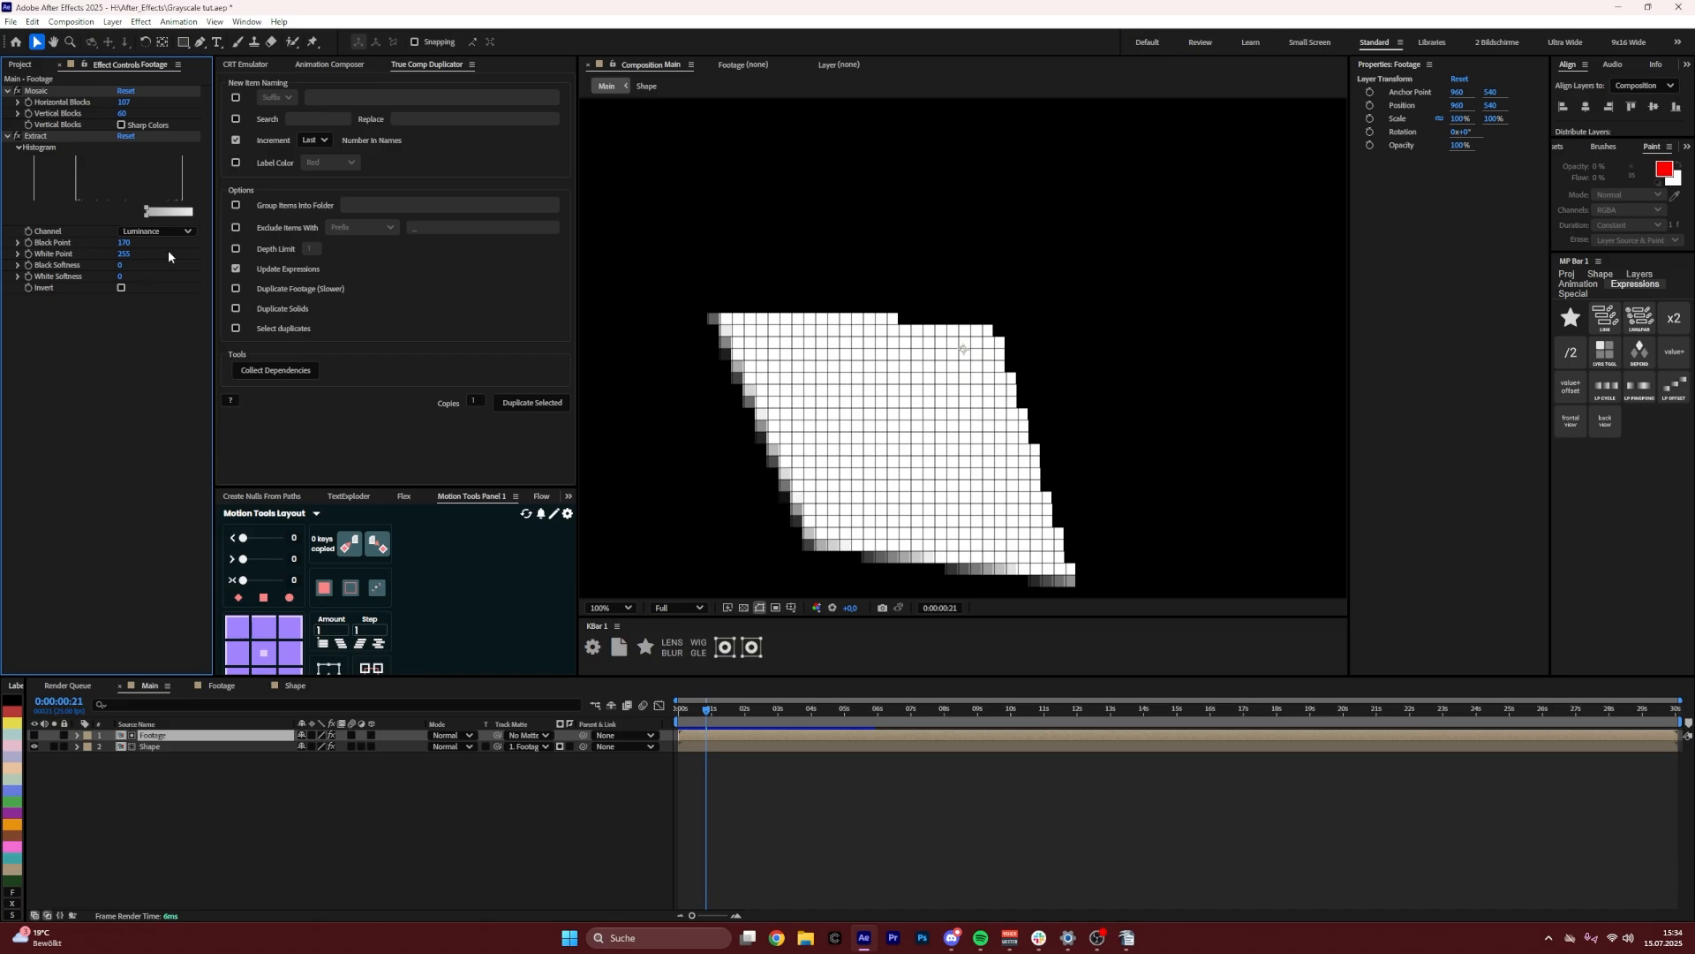
# Duplicate the Footage and Shape layers and stack the copies as a pair above the originals
pyautogui.keyDown('shift'); pyautogui.click(173, 747); pyautogui.keyUp('shift')
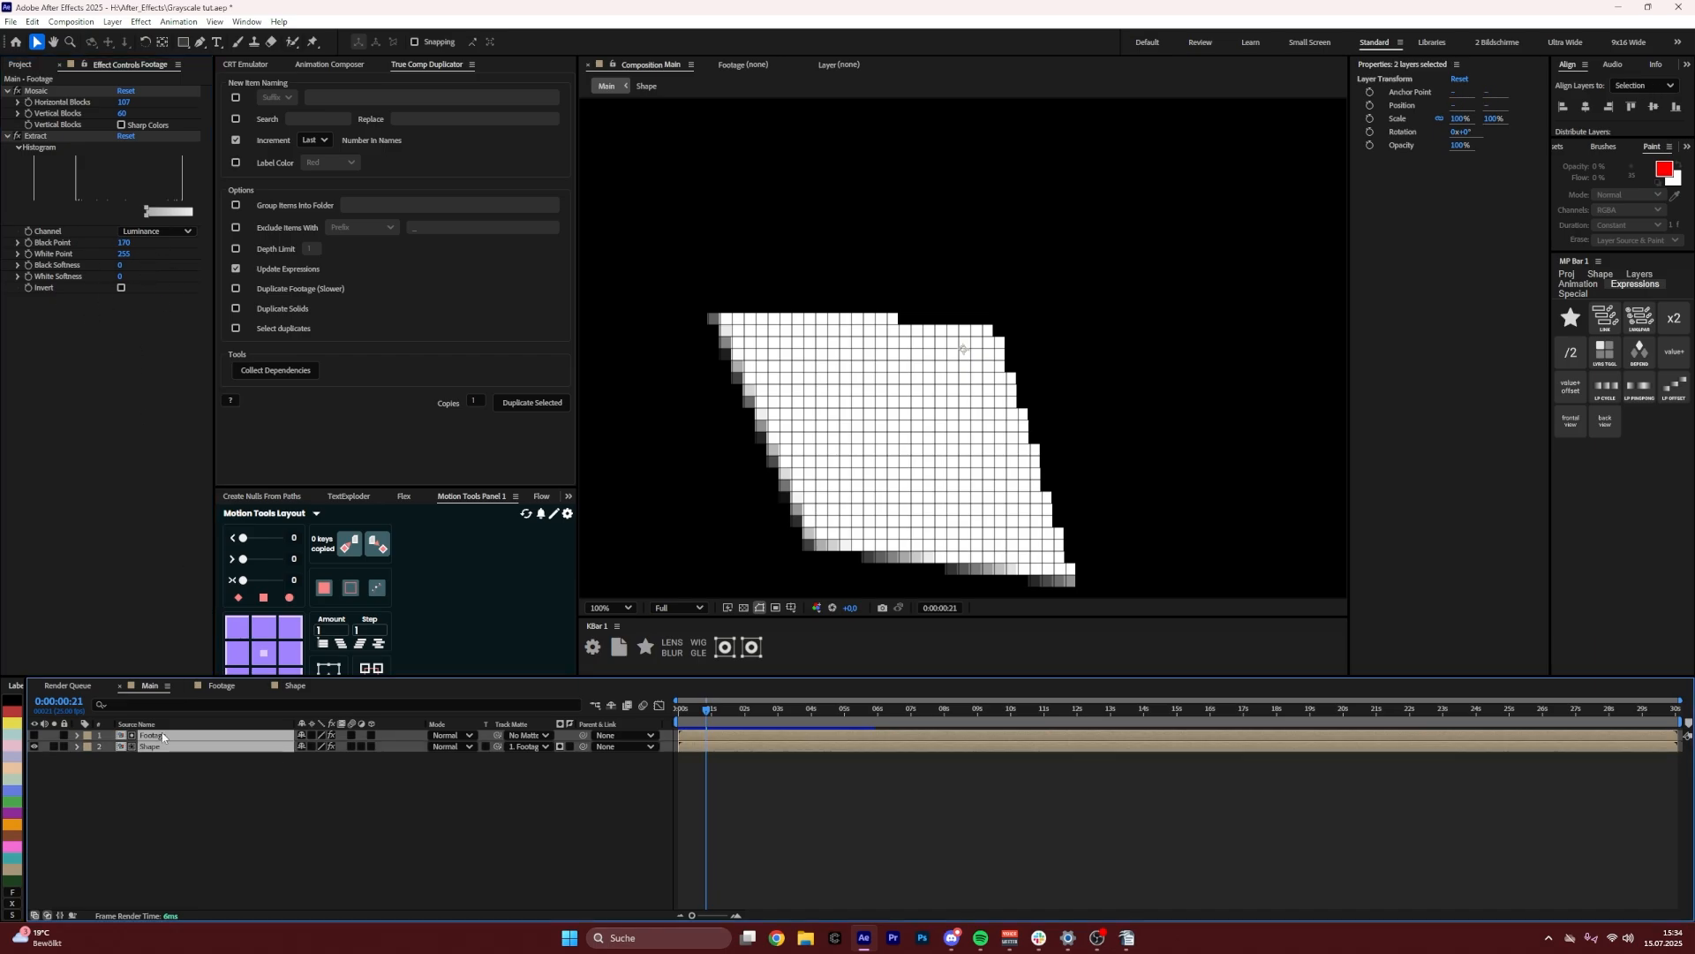
pyautogui.hotkey('ctrl', 'd')
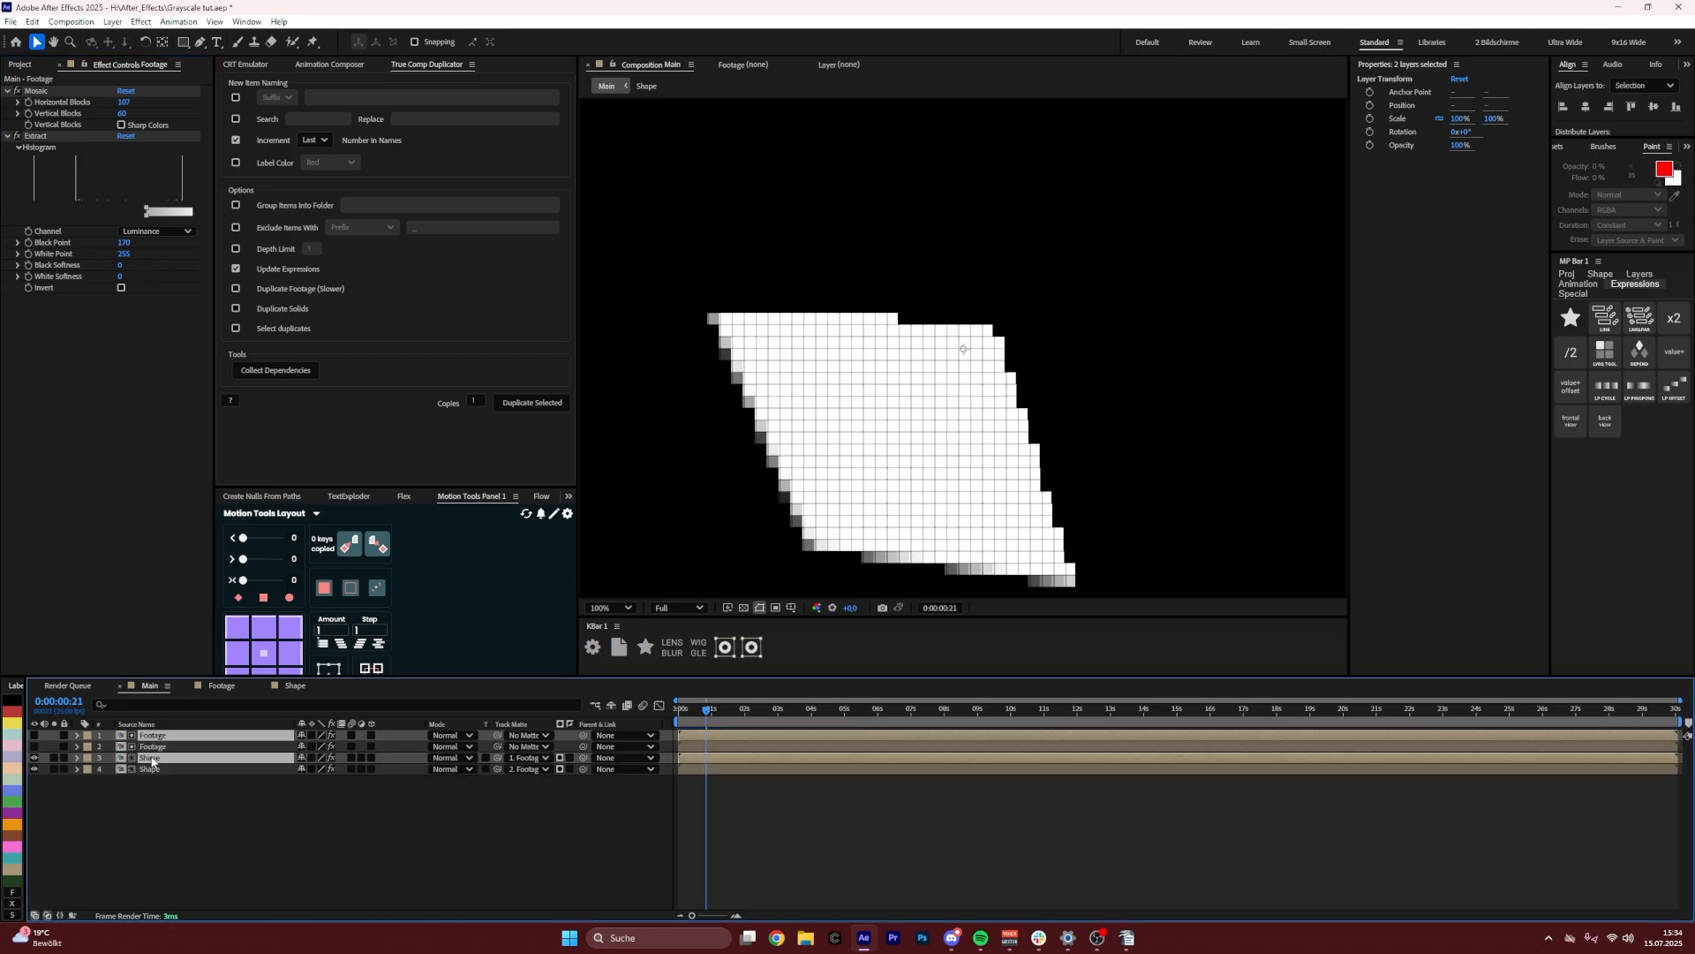
pyautogui.hotkey('ctrl', 'shift', 'a')
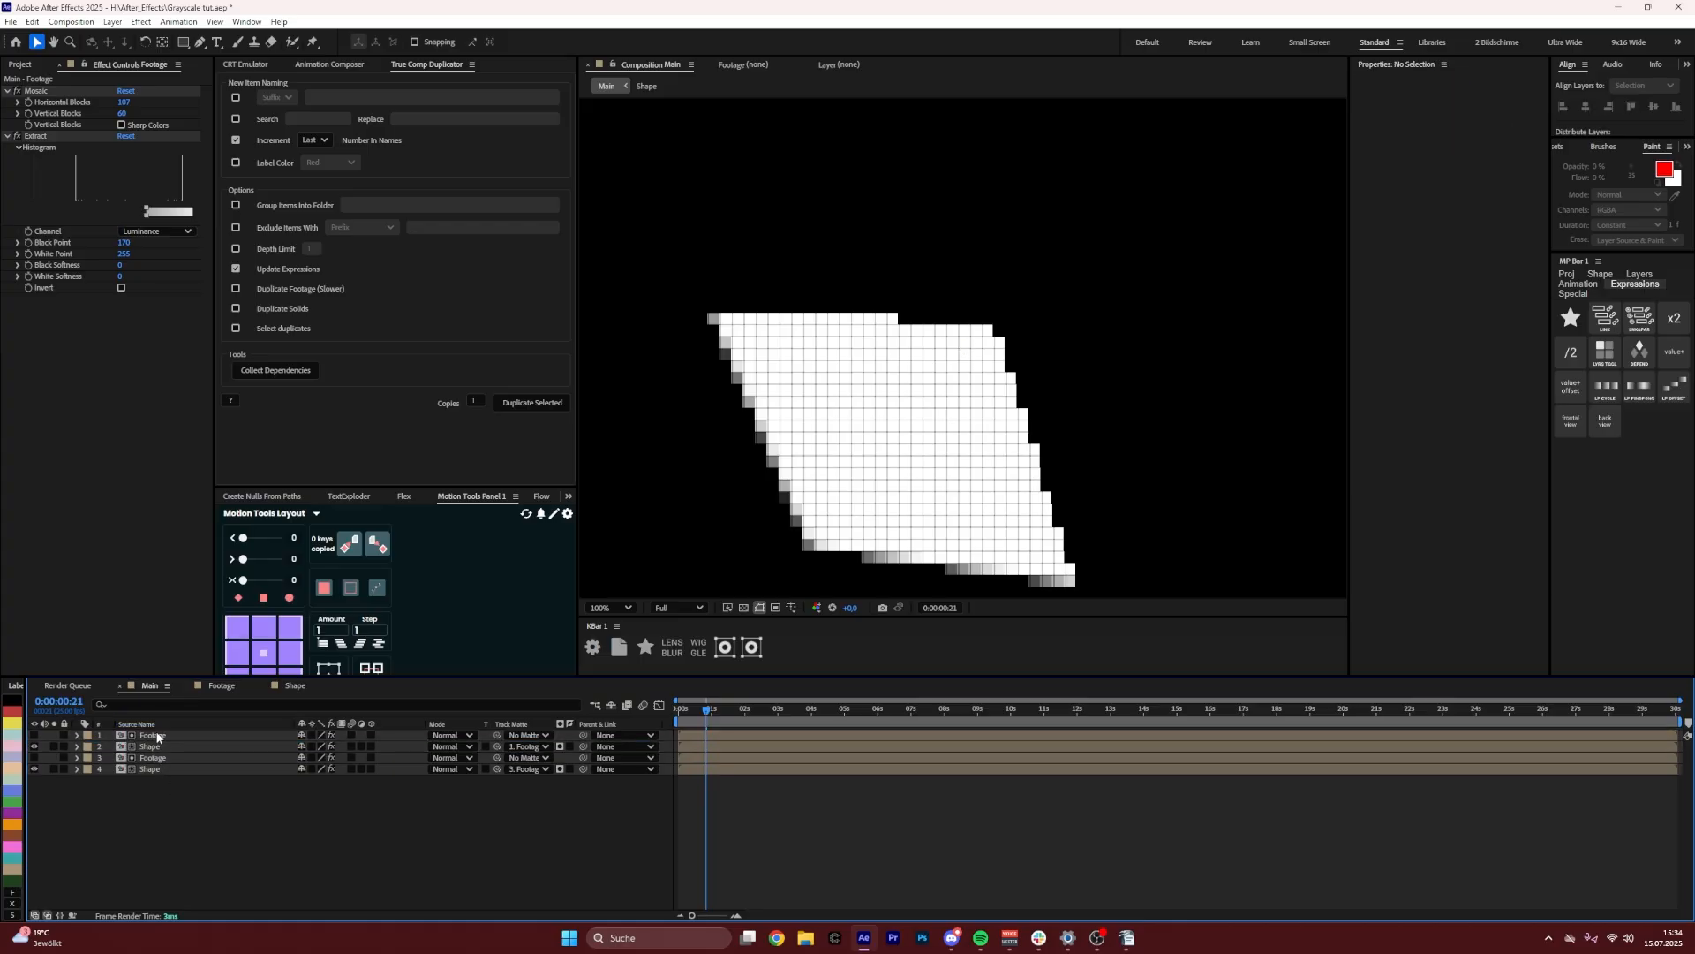
# Set the topmost Footage layer's Extract Black Point to 120 and White Point to 169
pyautogui.click(157, 738)
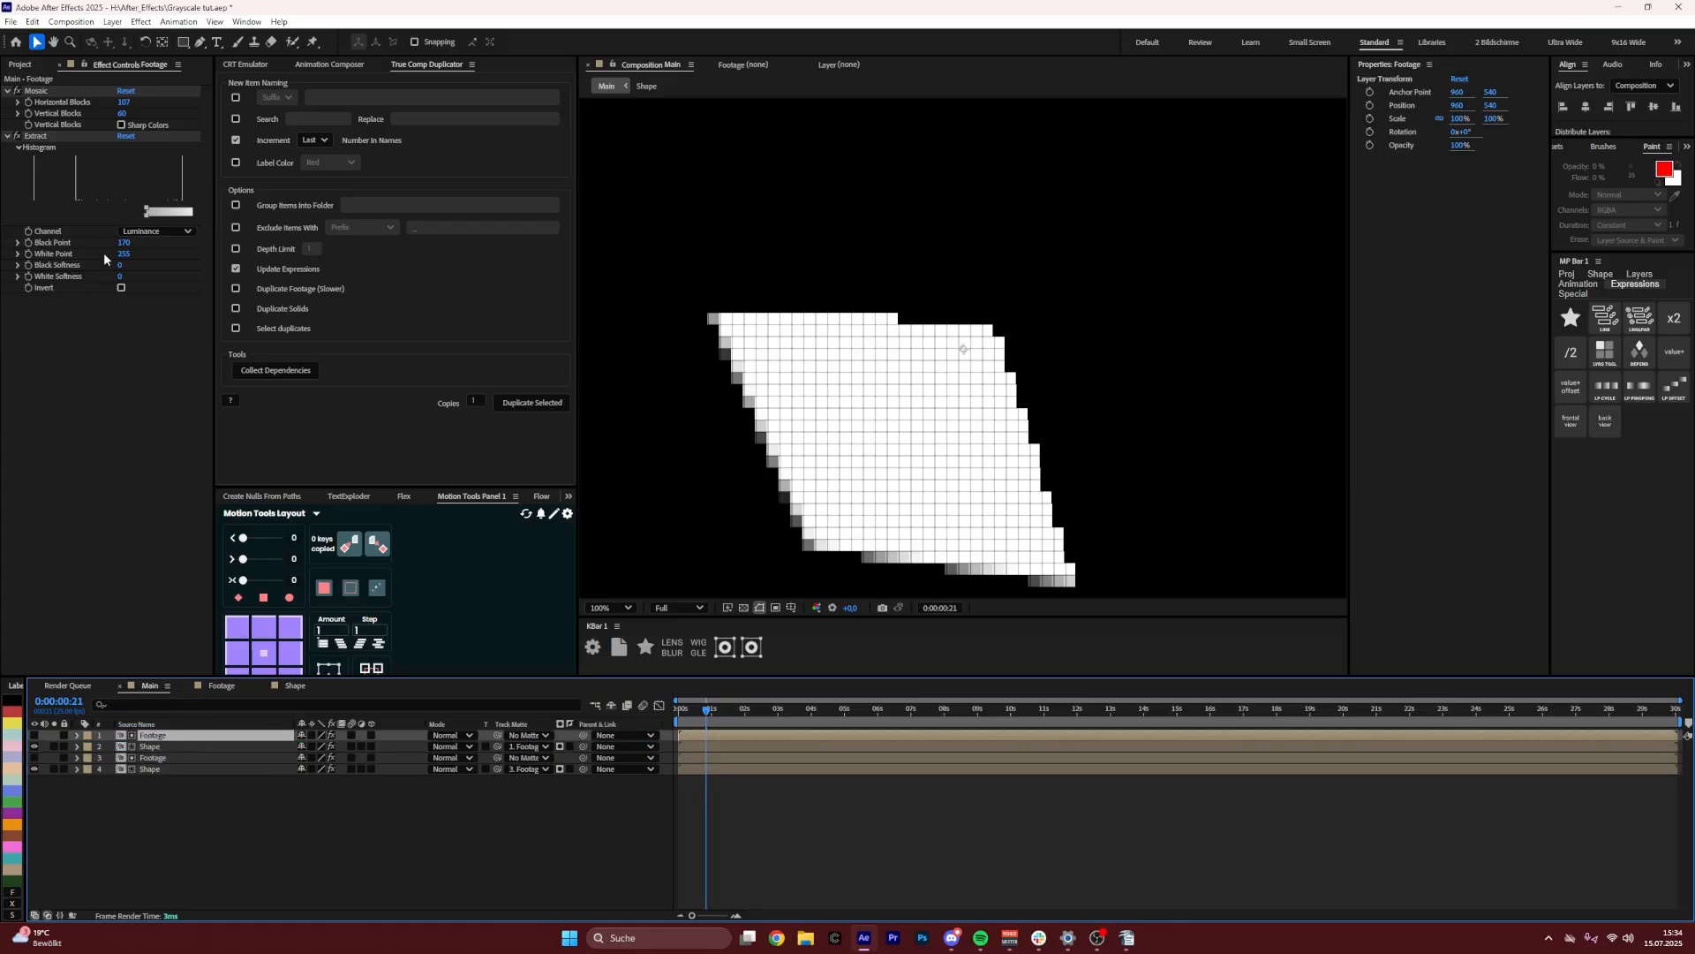
pyautogui.click(124, 242)
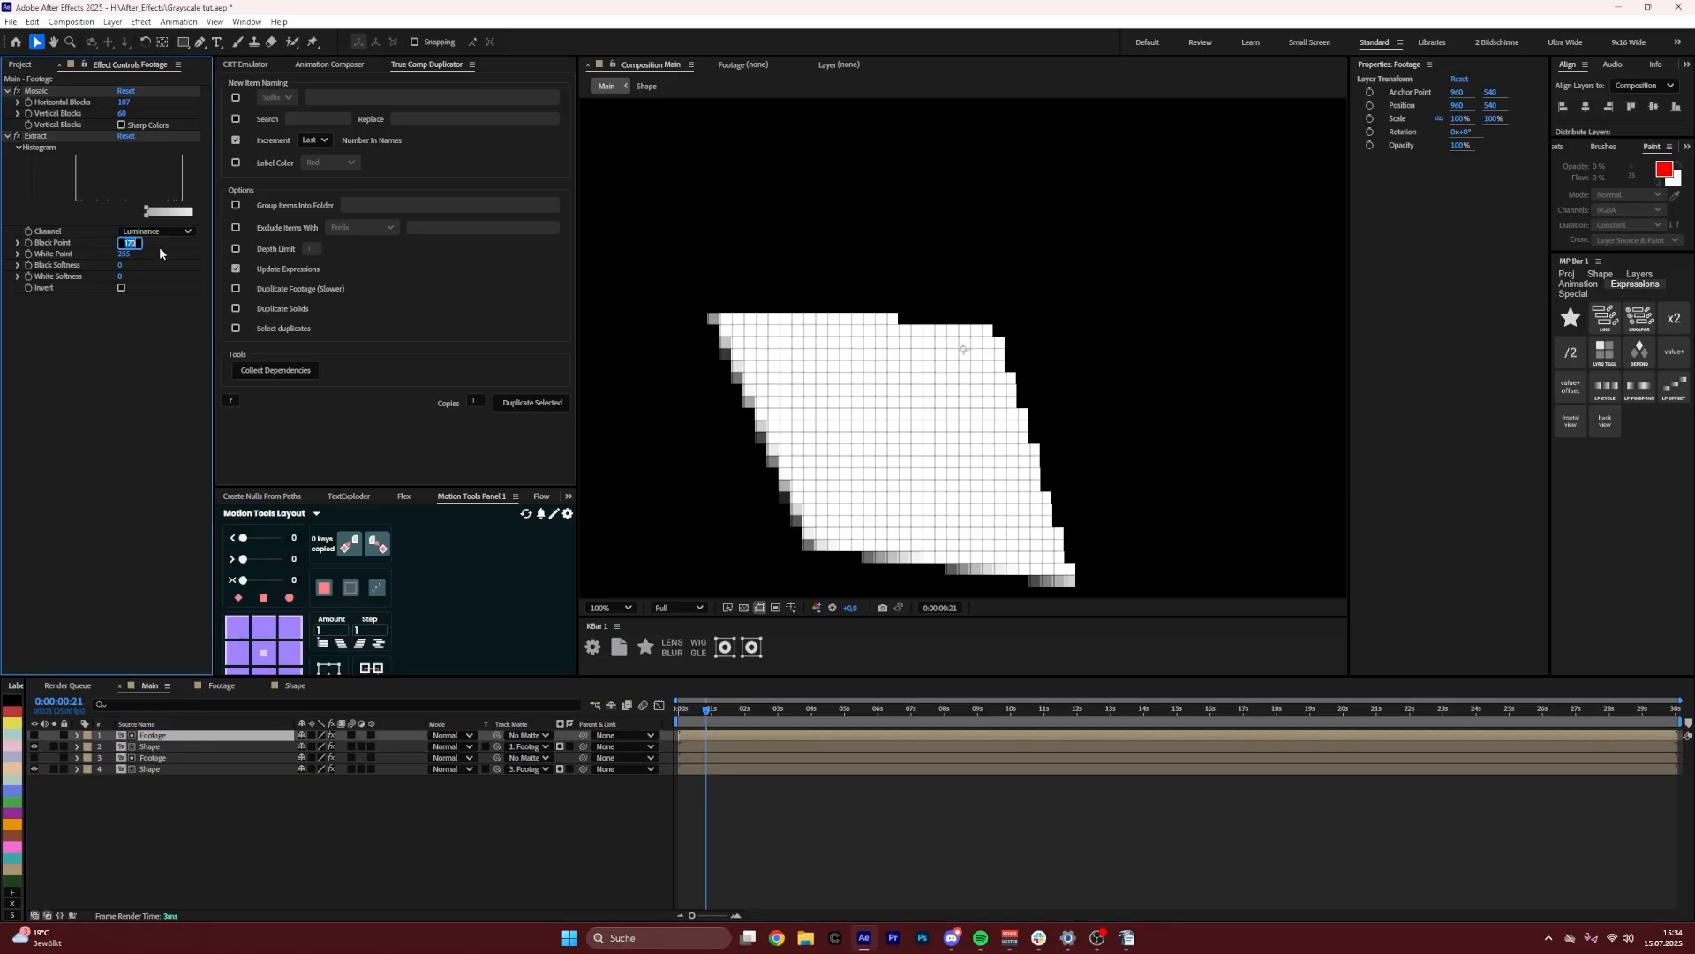
pyautogui.write('120')
pyautogui.press('Tab')
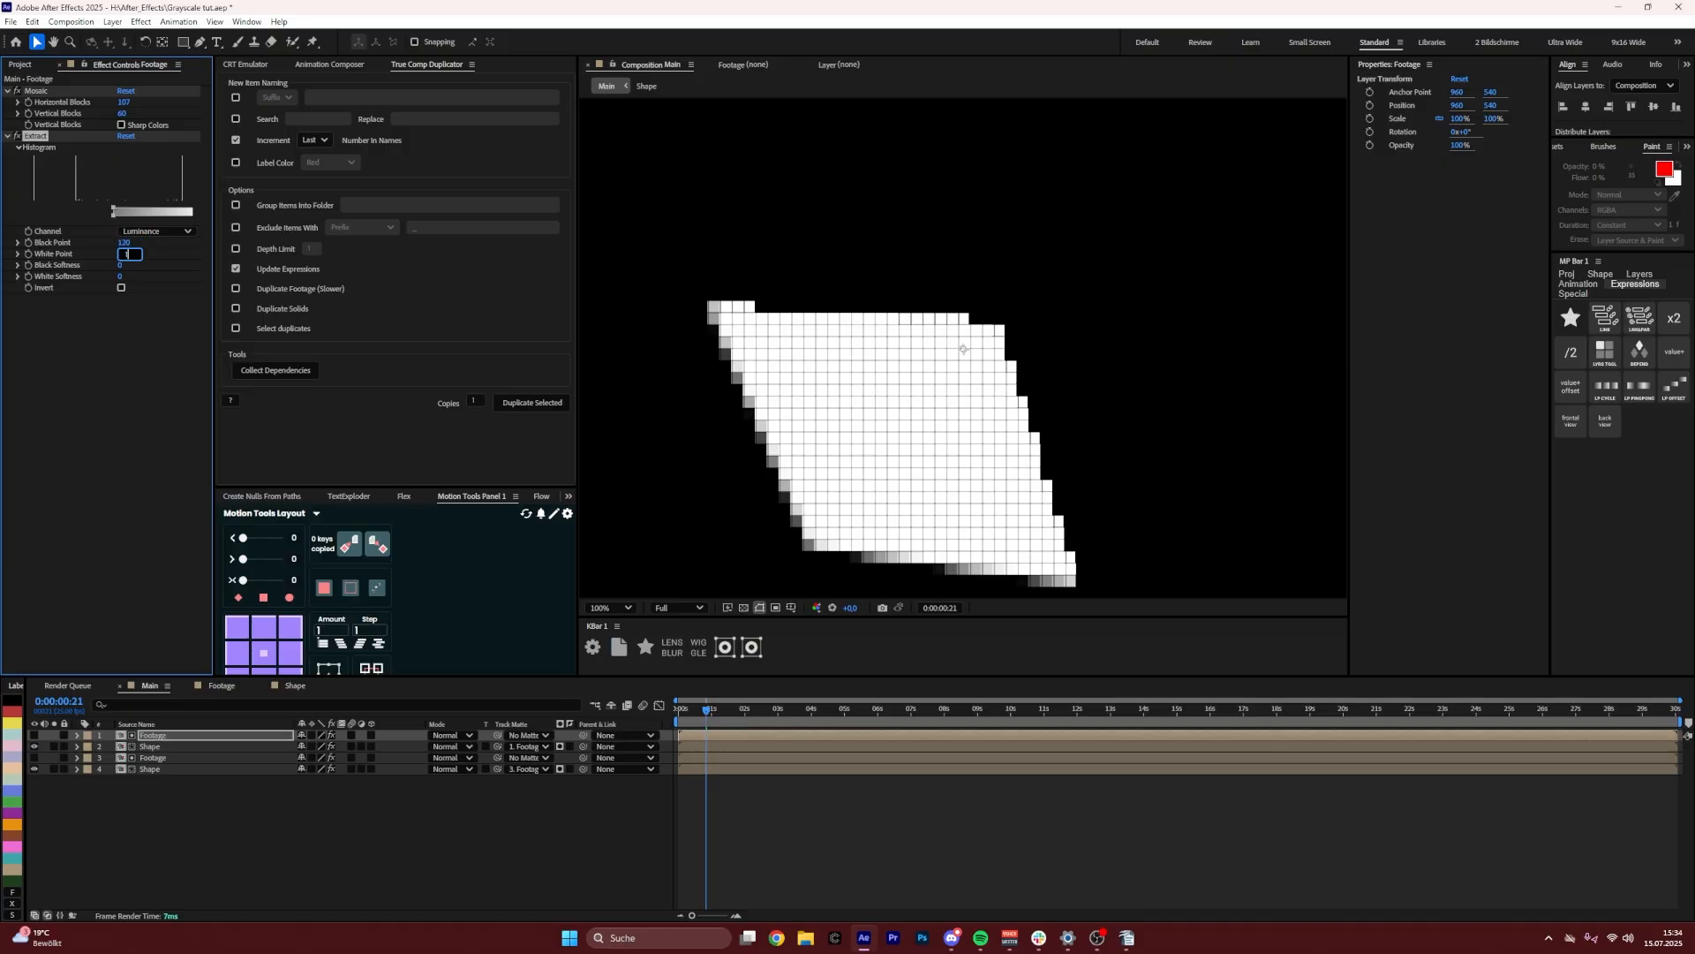
pyautogui.write('169')
pyautogui.press('Return')
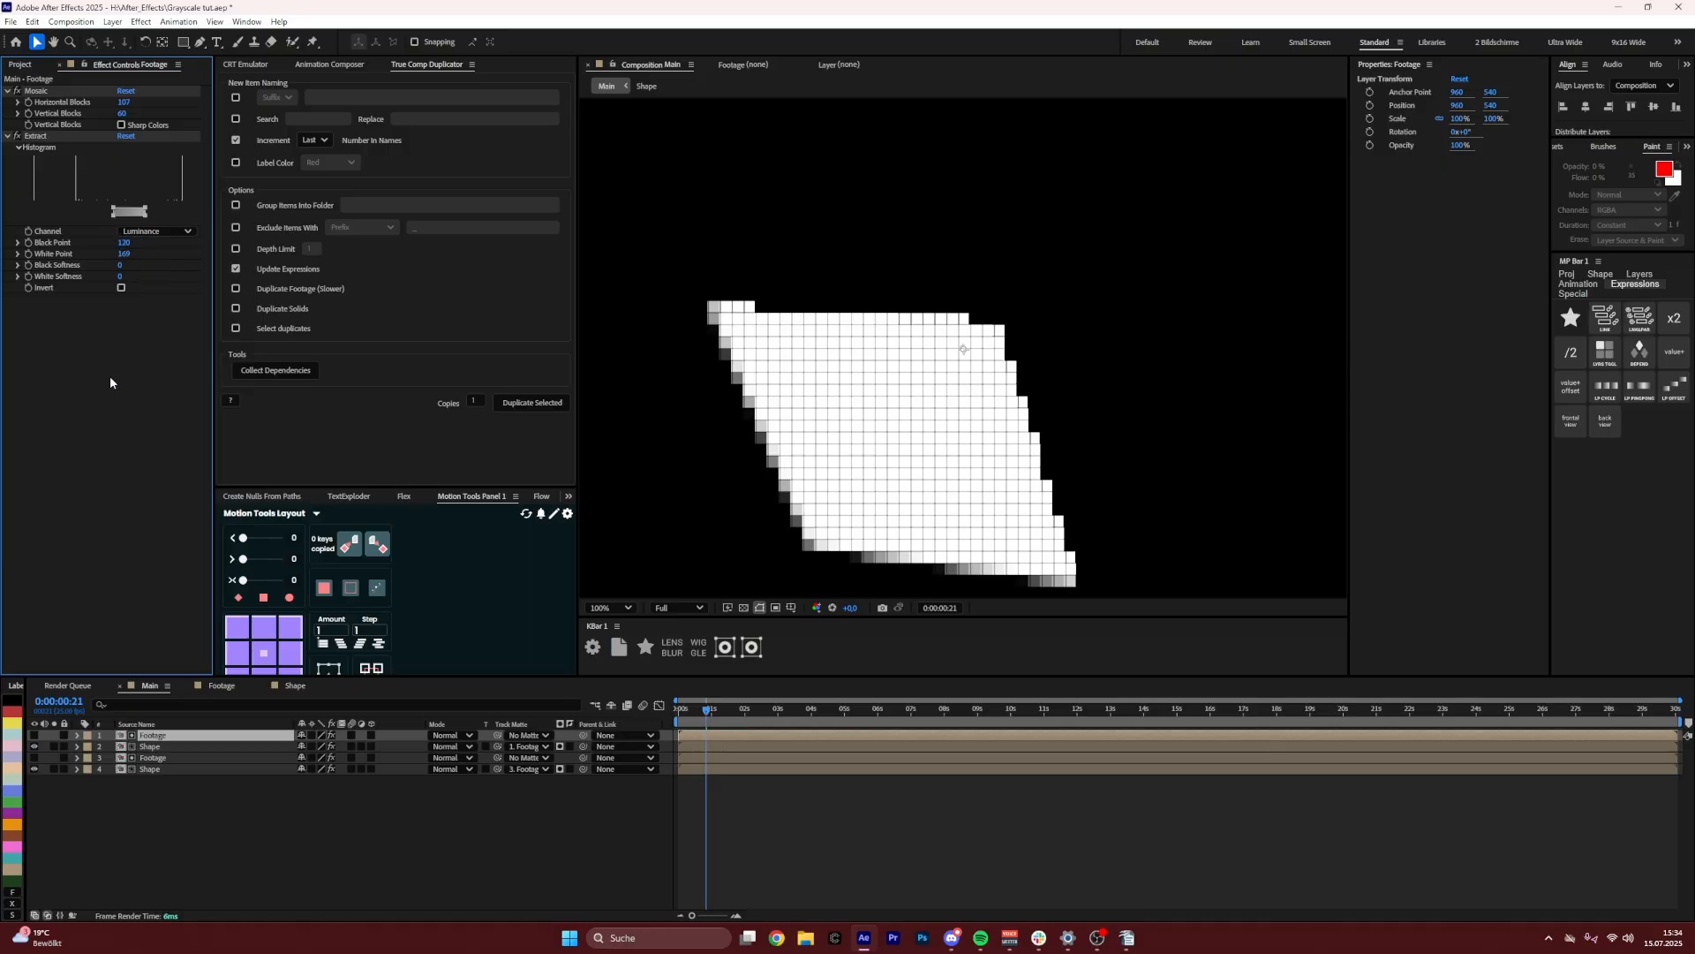
# Duplicate the topmost Footage and Shape pair and stack the third pair above the others
pyautogui.keyDown('ctrl'); pyautogui.click(152, 747); pyautogui.keyUp('ctrl')
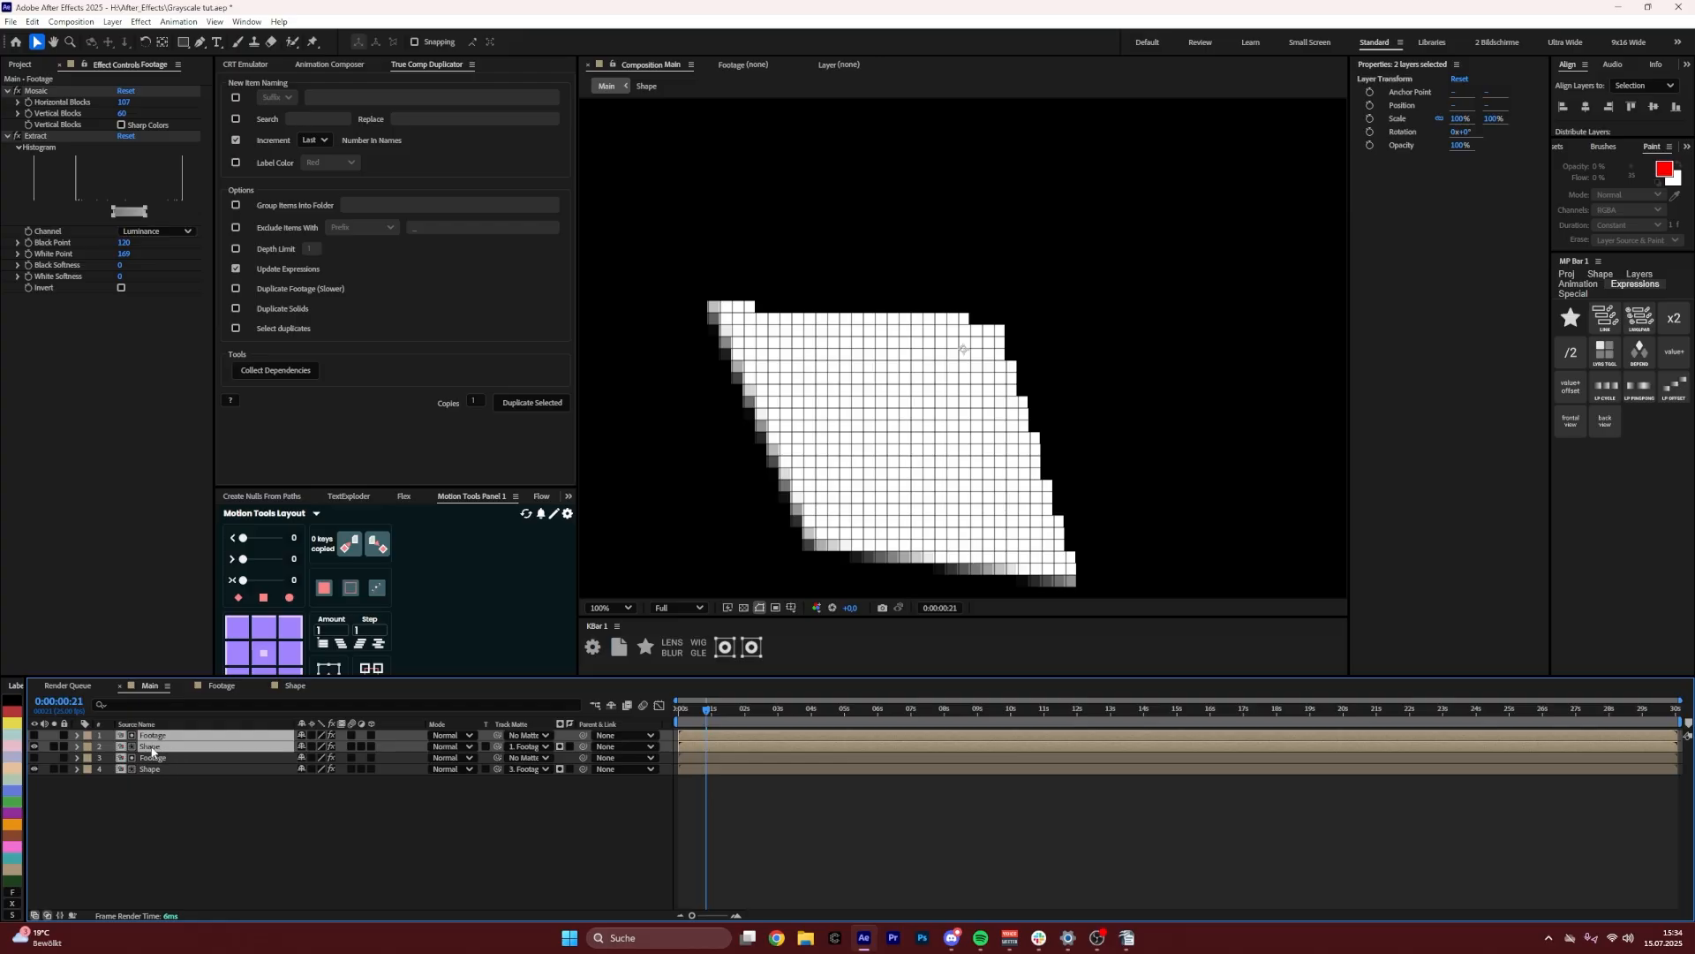
pyautogui.hotkey('ctrl', 'd')
pyautogui.click(152, 792)
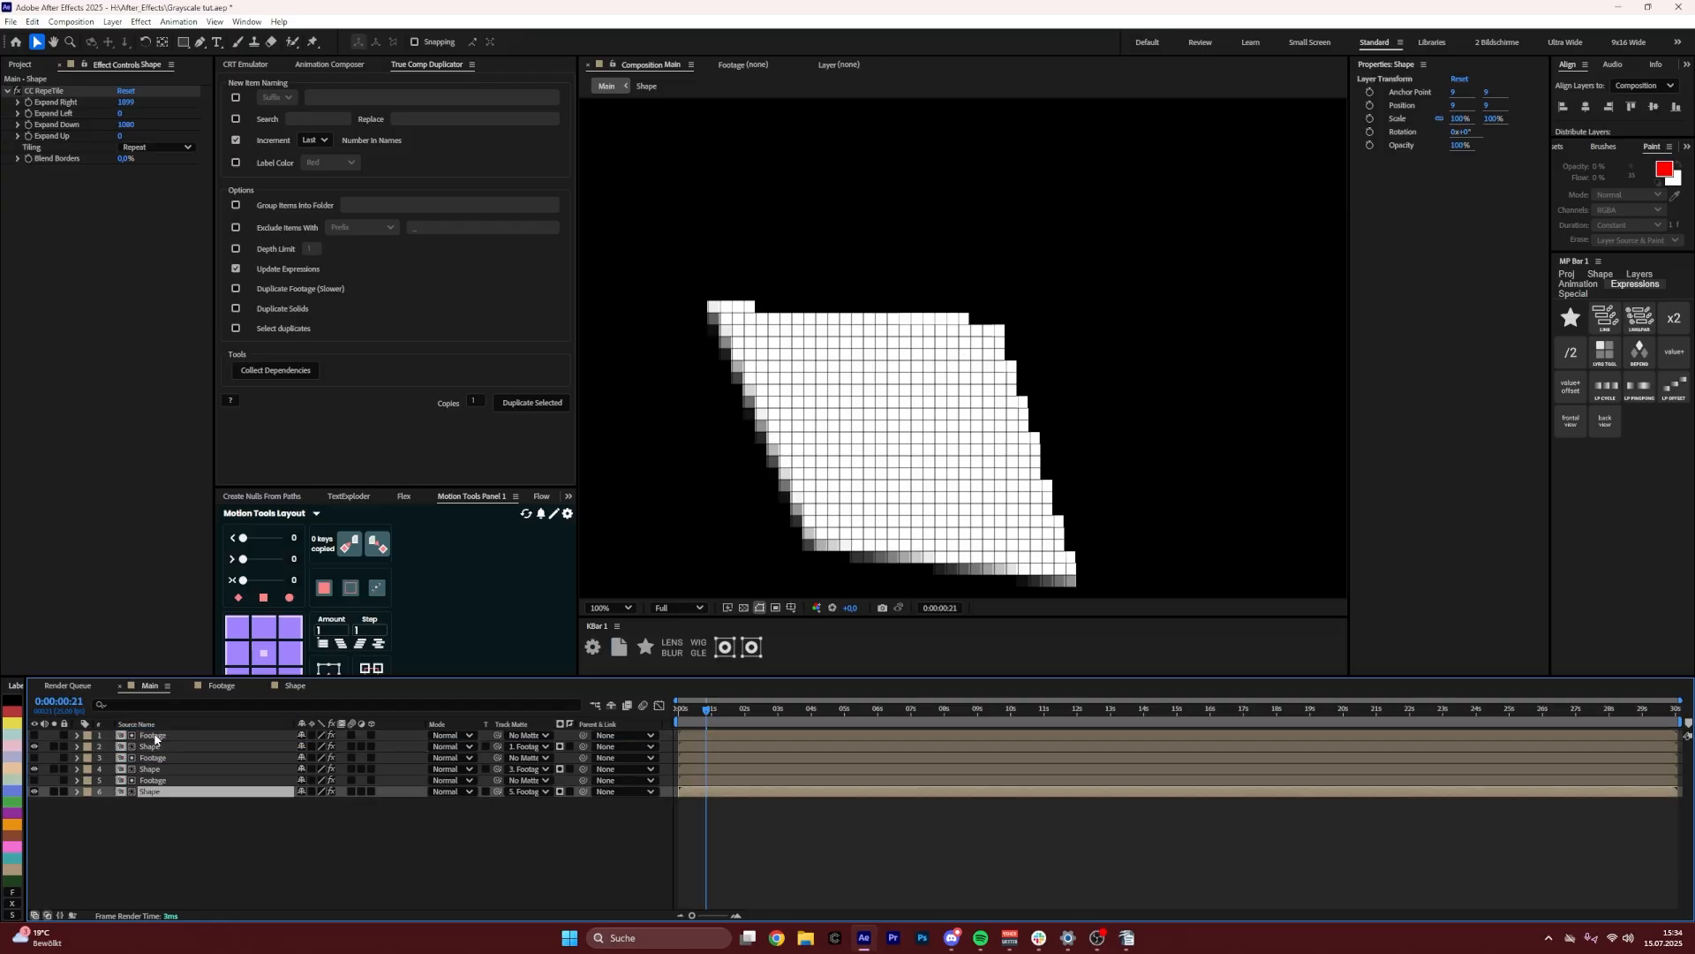
# Set the third pair's Footage Extract Black Point to 75 and White Point to 119
pyautogui.click(152, 735)
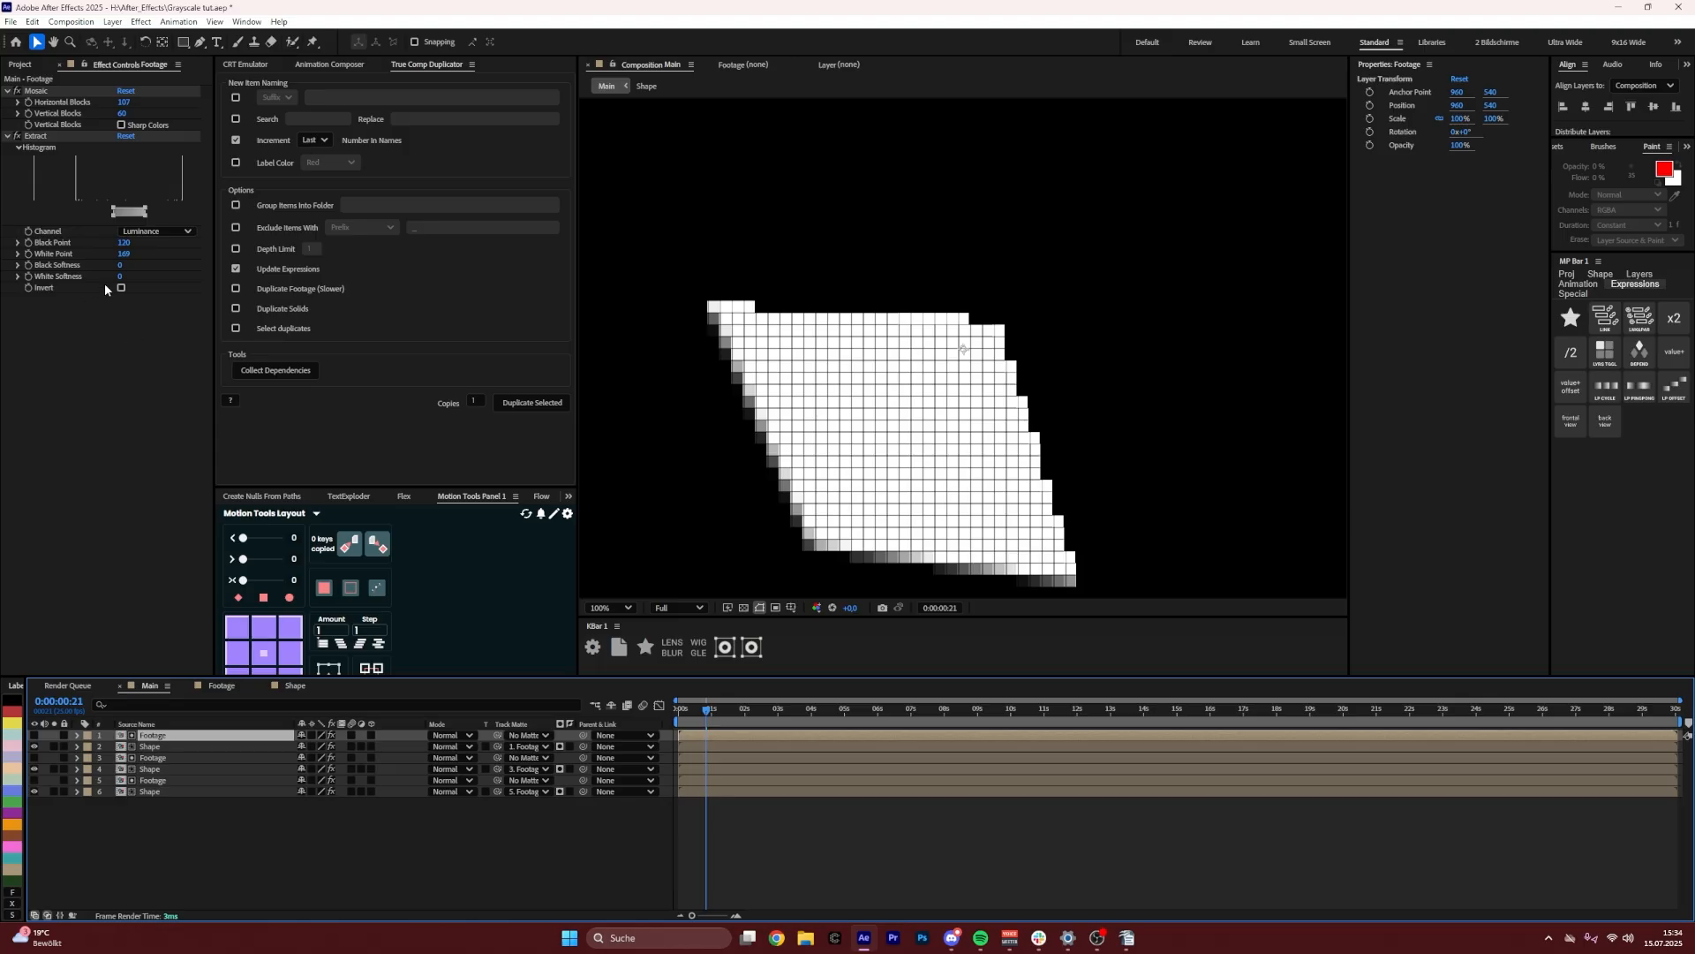
pyautogui.click(126, 242)
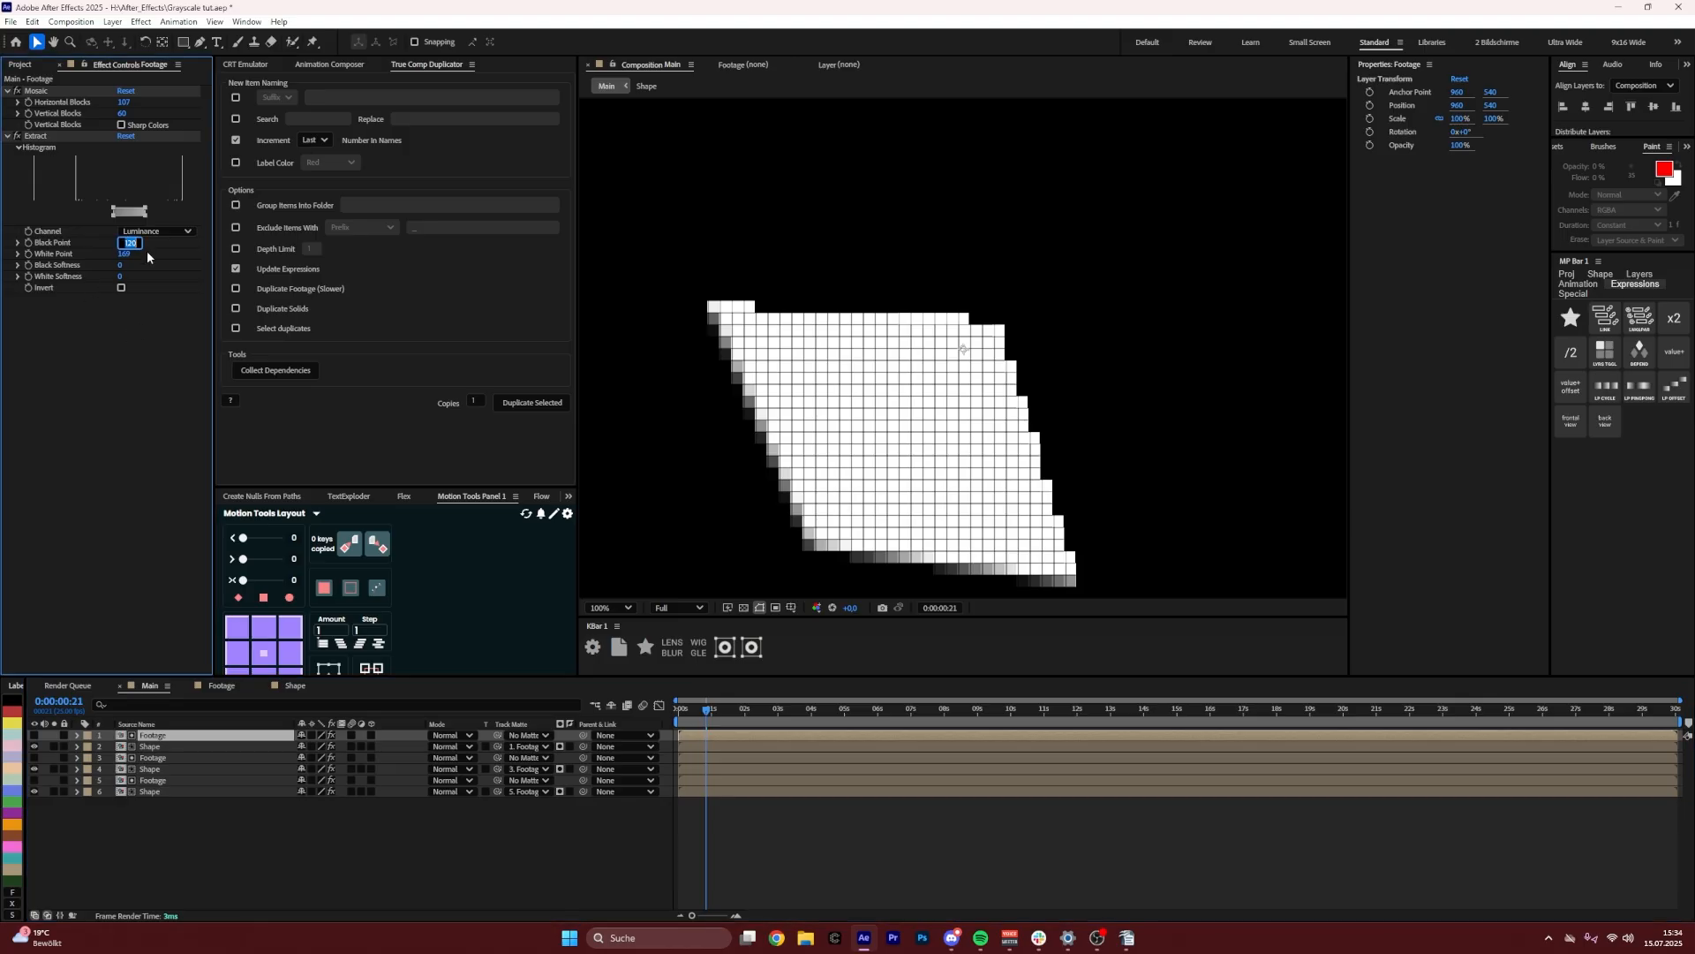
pyautogui.write('785')
pyautogui.press('Tab')
pyautogui.write('1')
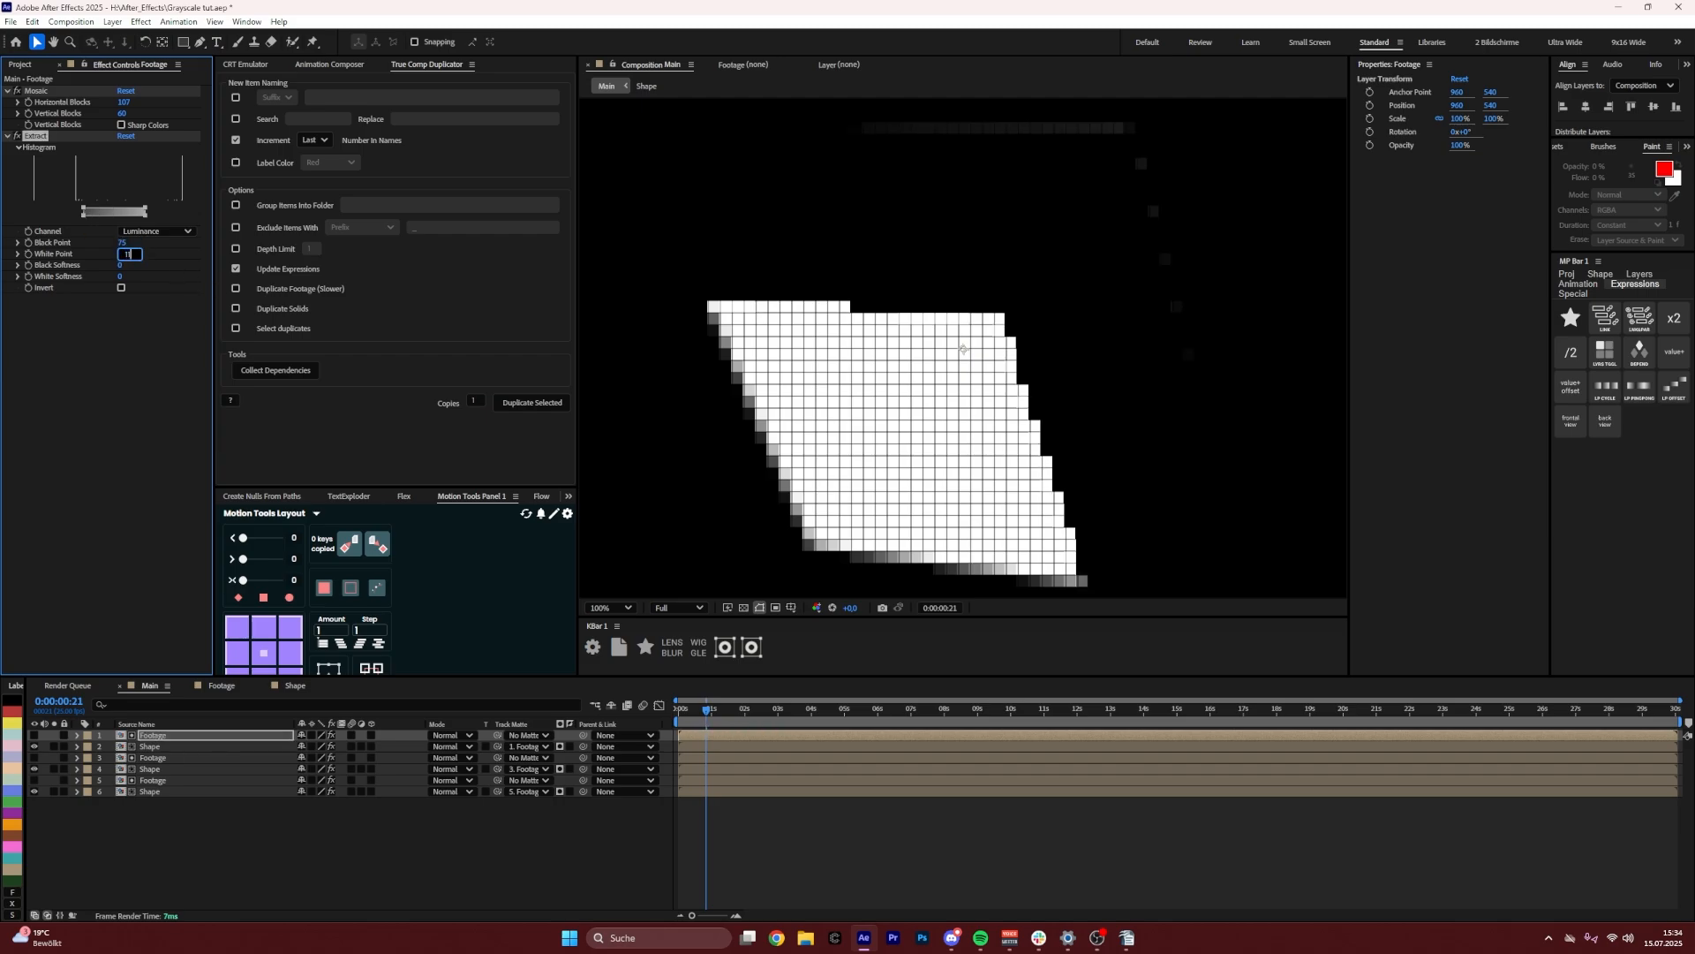
pyautogui.click(151, 436)
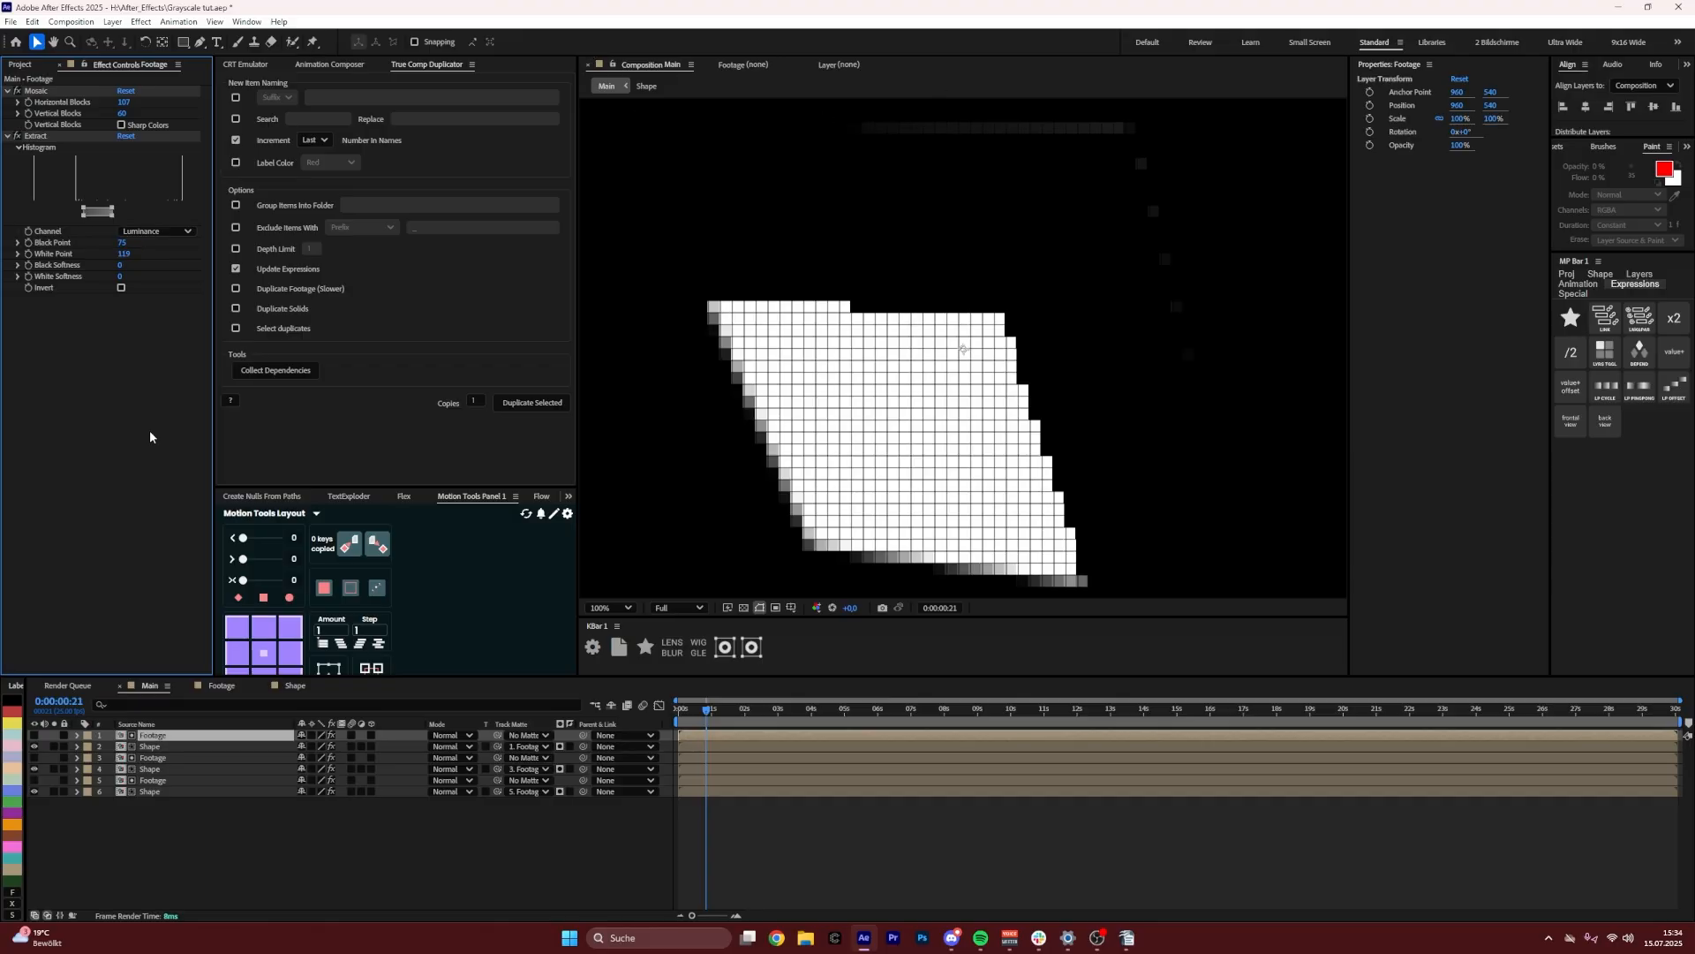
# Duplicate the top Footage and Shape pair and move the copied Shape directly beneath the new top Footage layer
pyautogui.keyDown('shift'); pyautogui.click(164, 746); pyautogui.keyUp('shift')
pyautogui.hotkey('ctrl', 'd')
pyautogui.click(152, 846)
pyautogui.click(153, 757)
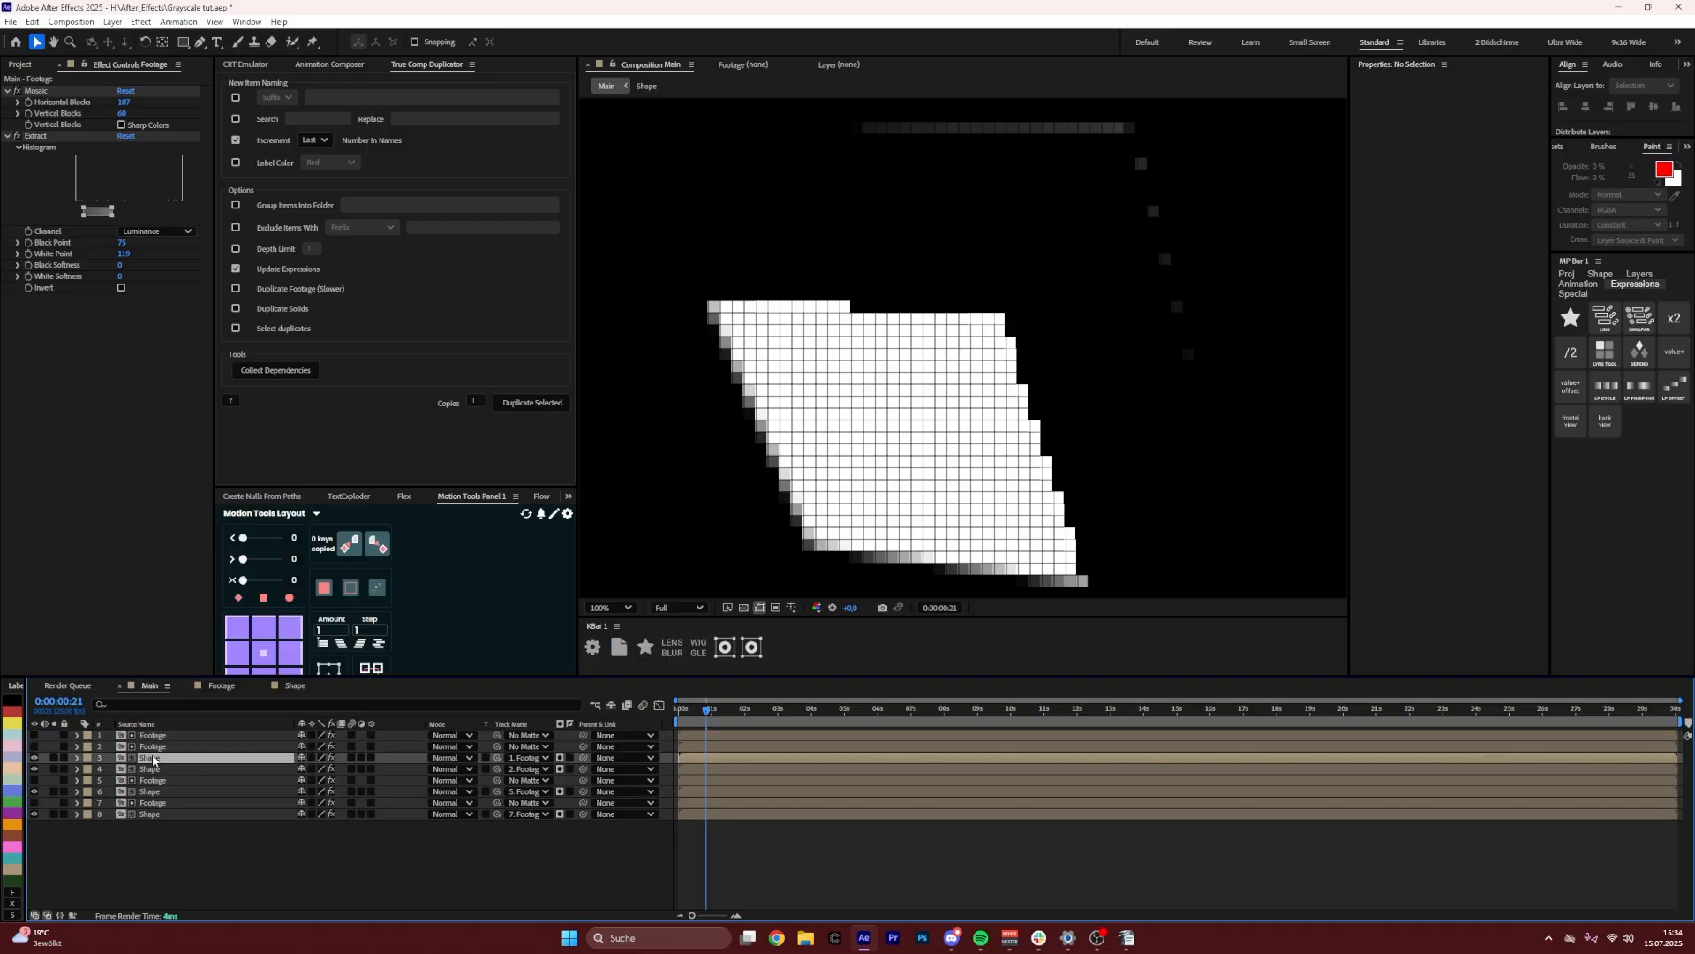
pyautogui.keyDown('ctrl'); pyautogui.click(153, 736); pyautogui.keyUp('ctrl')
pyautogui.moveTo(147, 759); pyautogui.dragTo(152, 742)
pyautogui.click(166, 840)
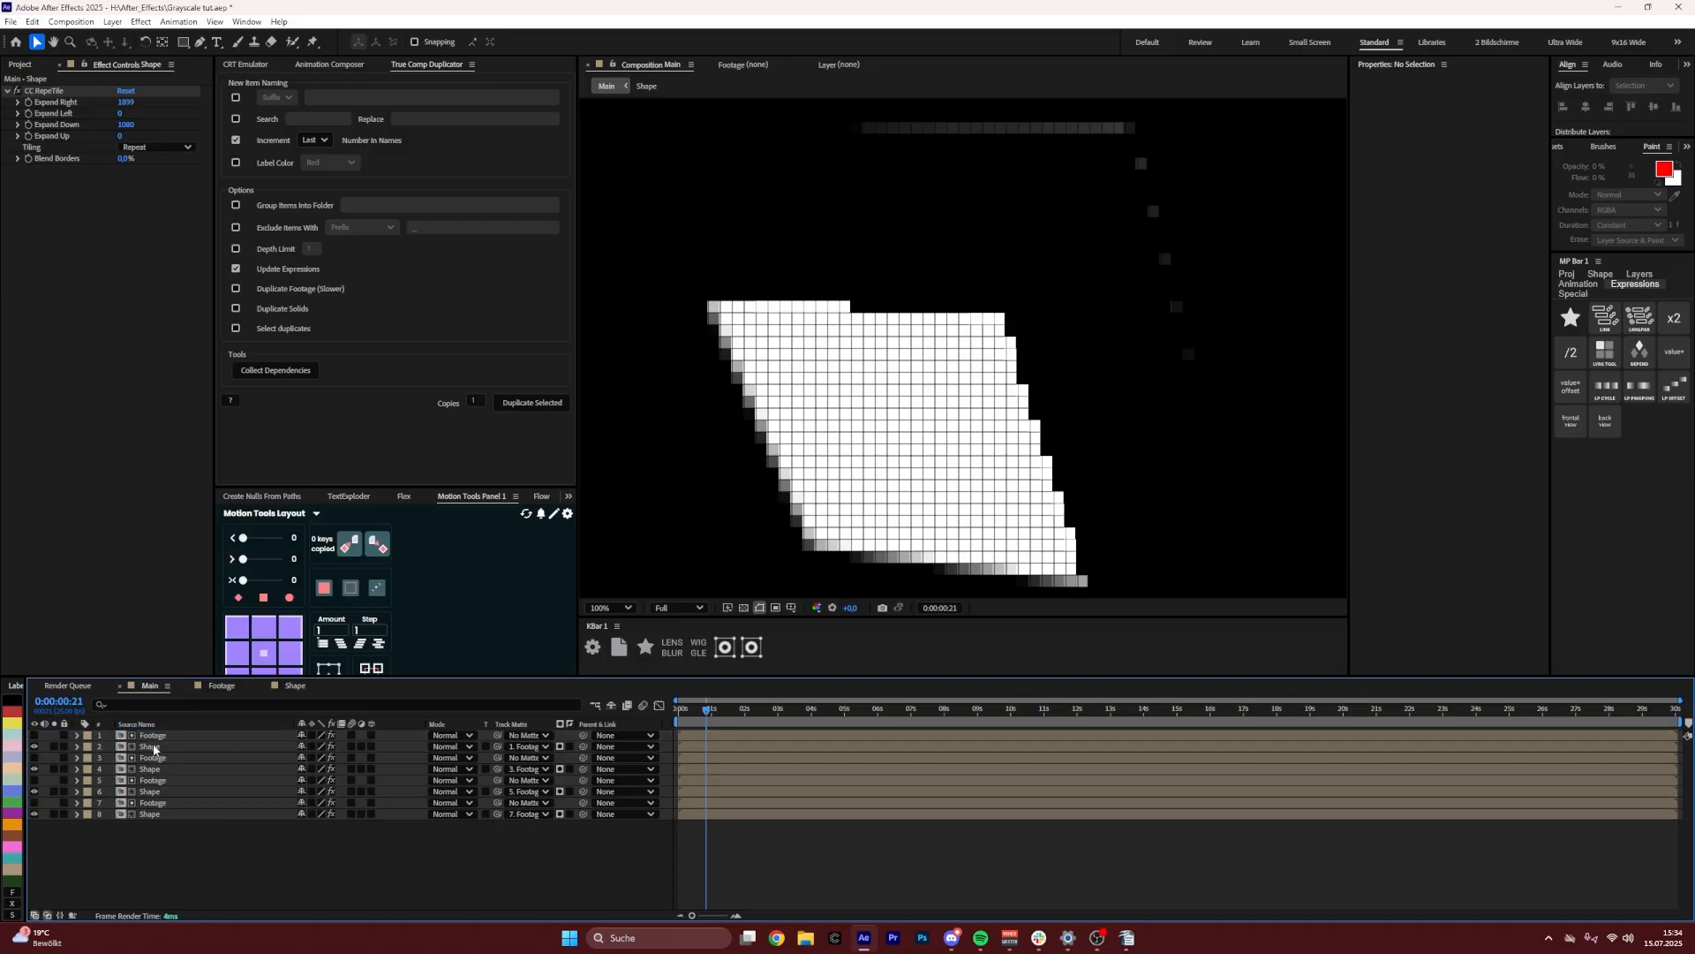
# Set the new top Footage layer's Extract Black Point to 28 and White Point to 99
pyautogui.click(164, 738)
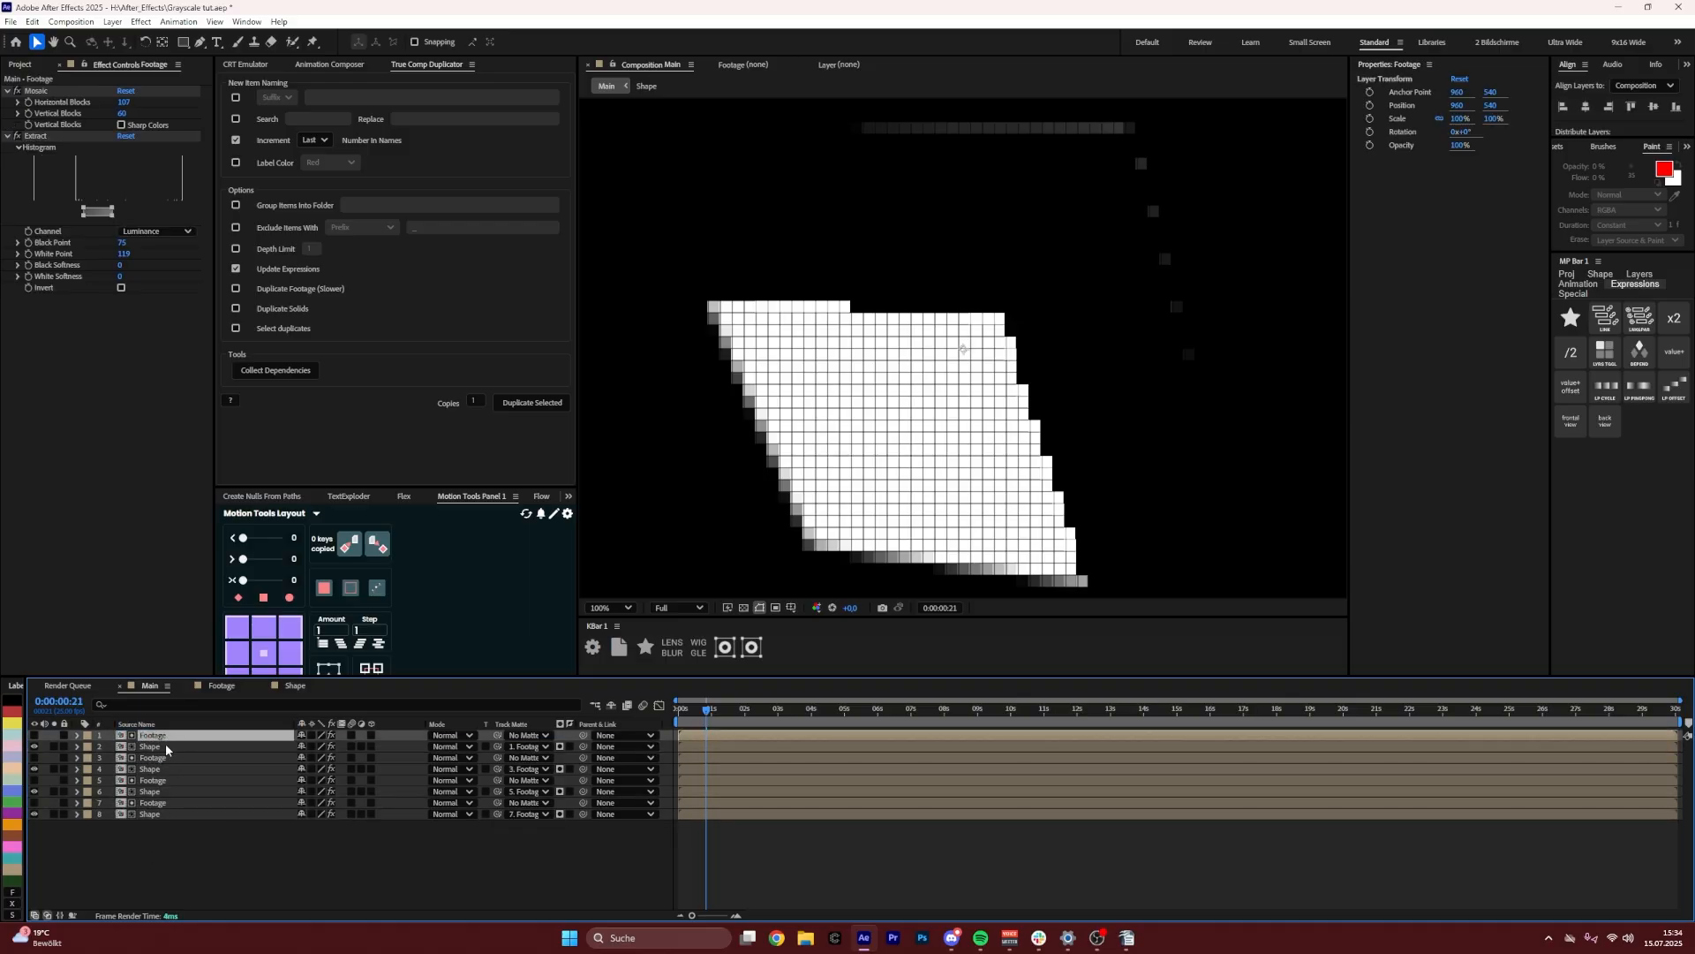
pyautogui.click(121, 242)
pyautogui.write('28')
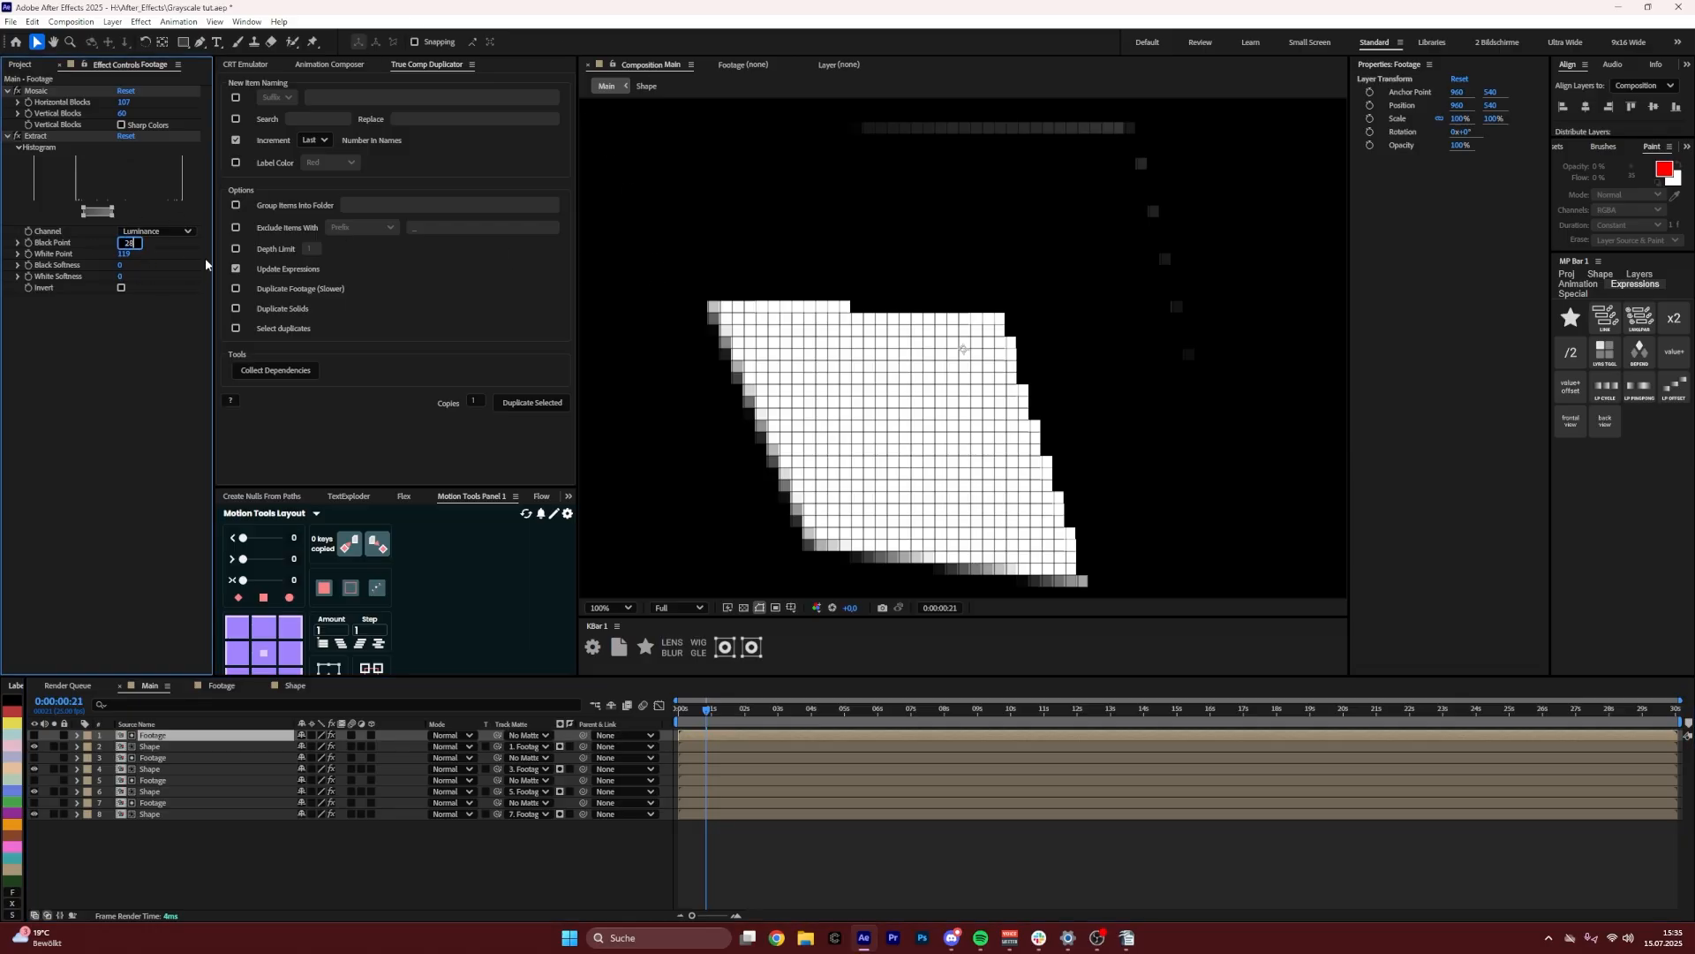
pyautogui.click(125, 255)
pyautogui.write('99')
pyautogui.click(146, 740)
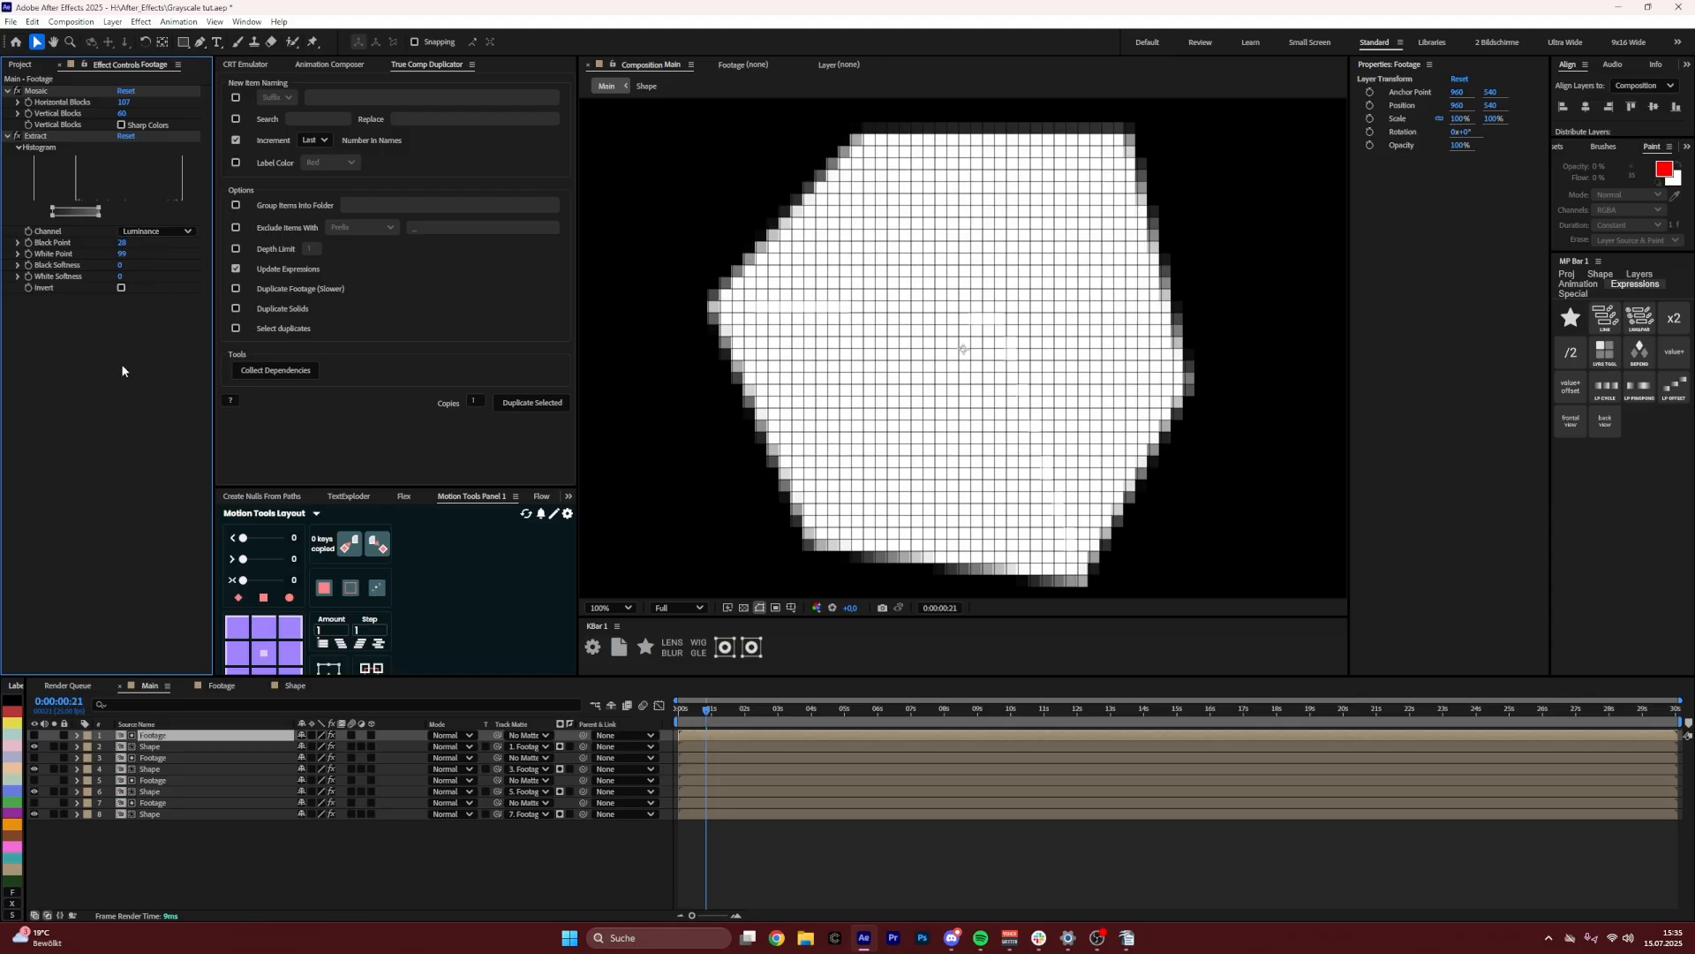
# Duplicate the top Footage and Shape layers once more and stack the fifth pair above the others
pyautogui.keyDown('shift'); pyautogui.click(152, 747); pyautogui.keyUp('shift')
pyautogui.hotkey('ctrl', 'd')
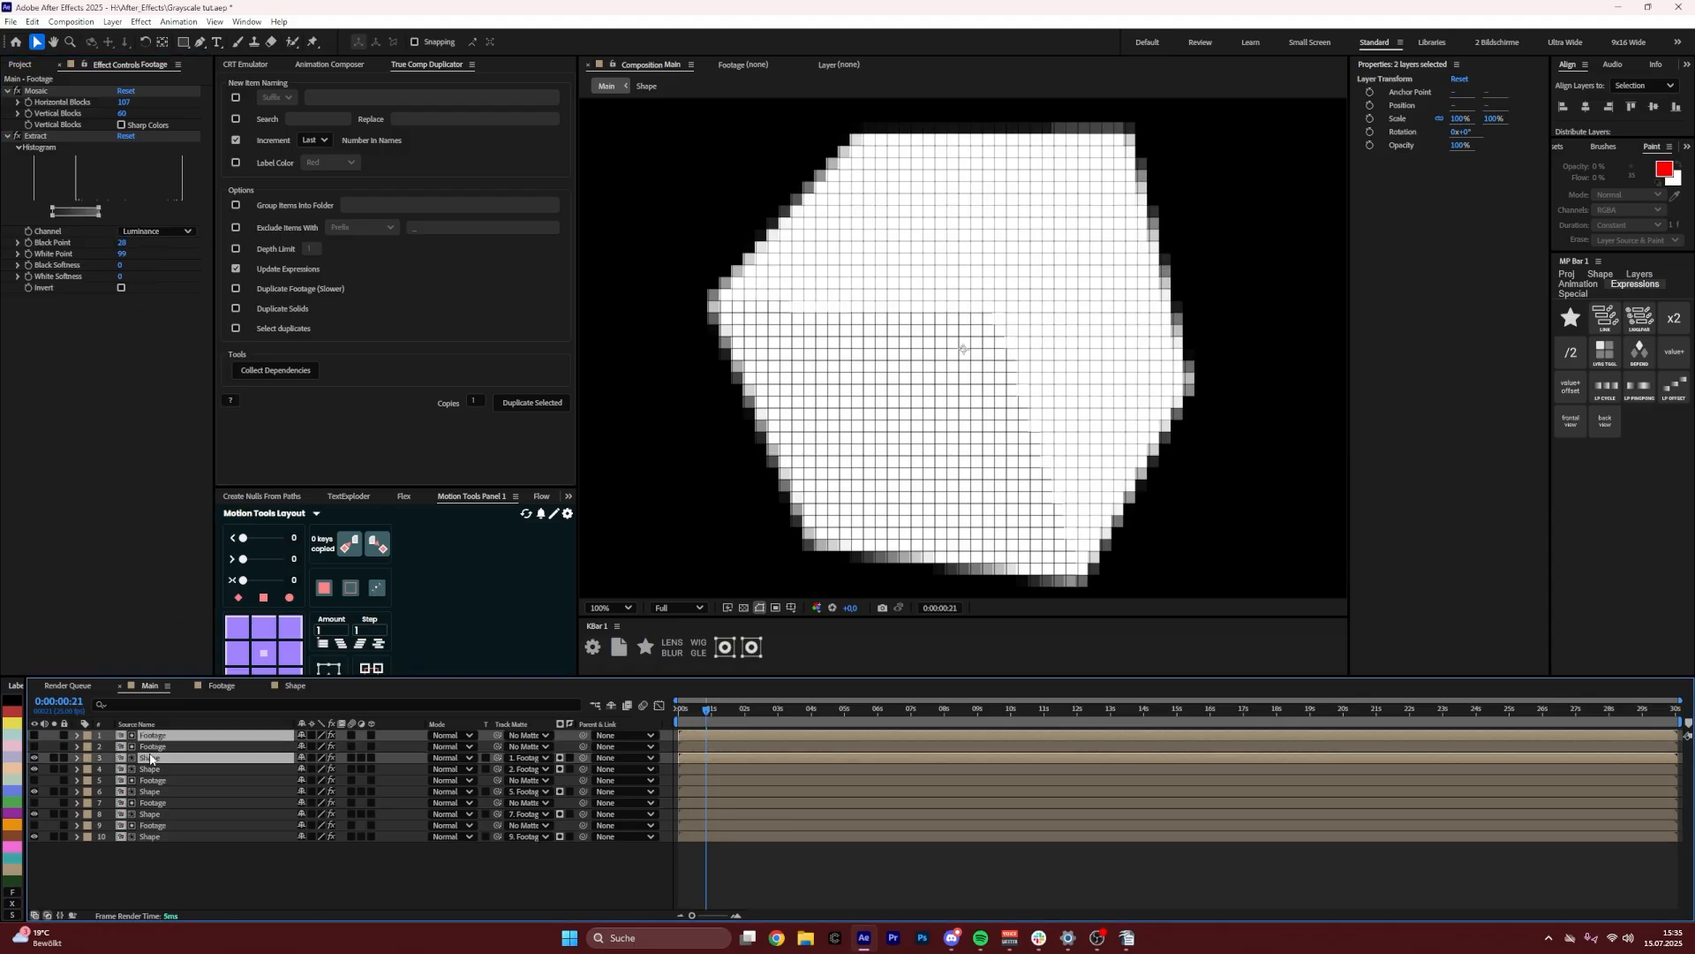
pyautogui.click(150, 836)
# Set the Extract Black Point of the Footage layer in the second pair from the top to 38
pyautogui.click(153, 736)
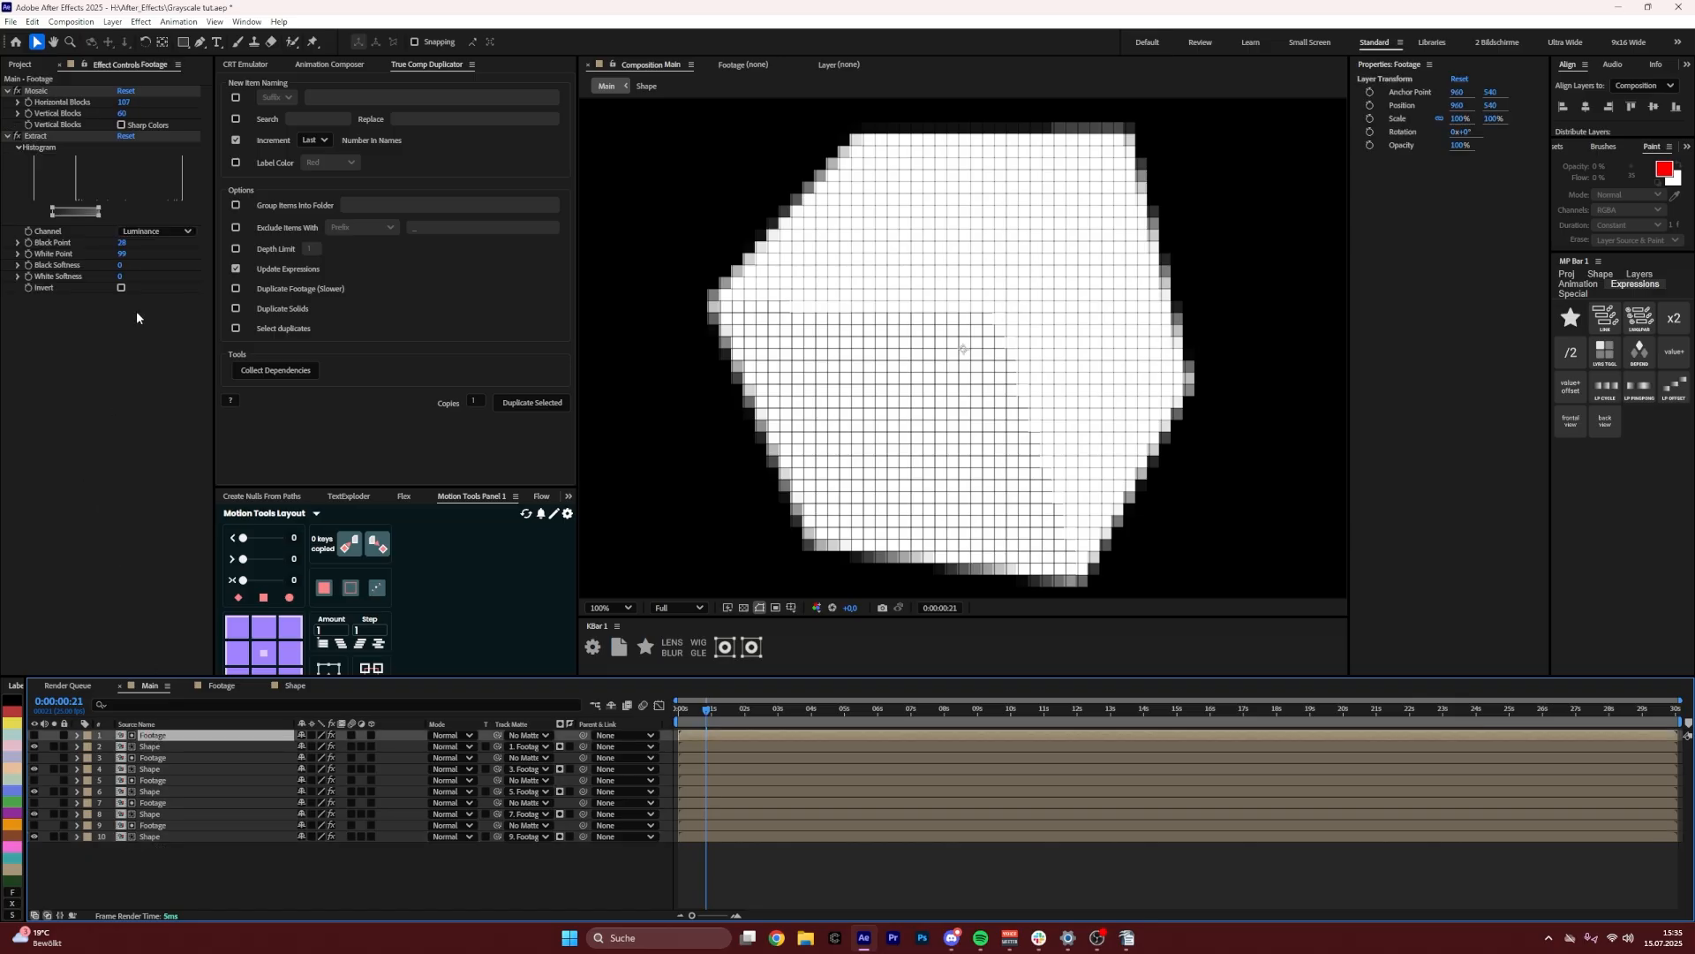
pyautogui.click(128, 244)
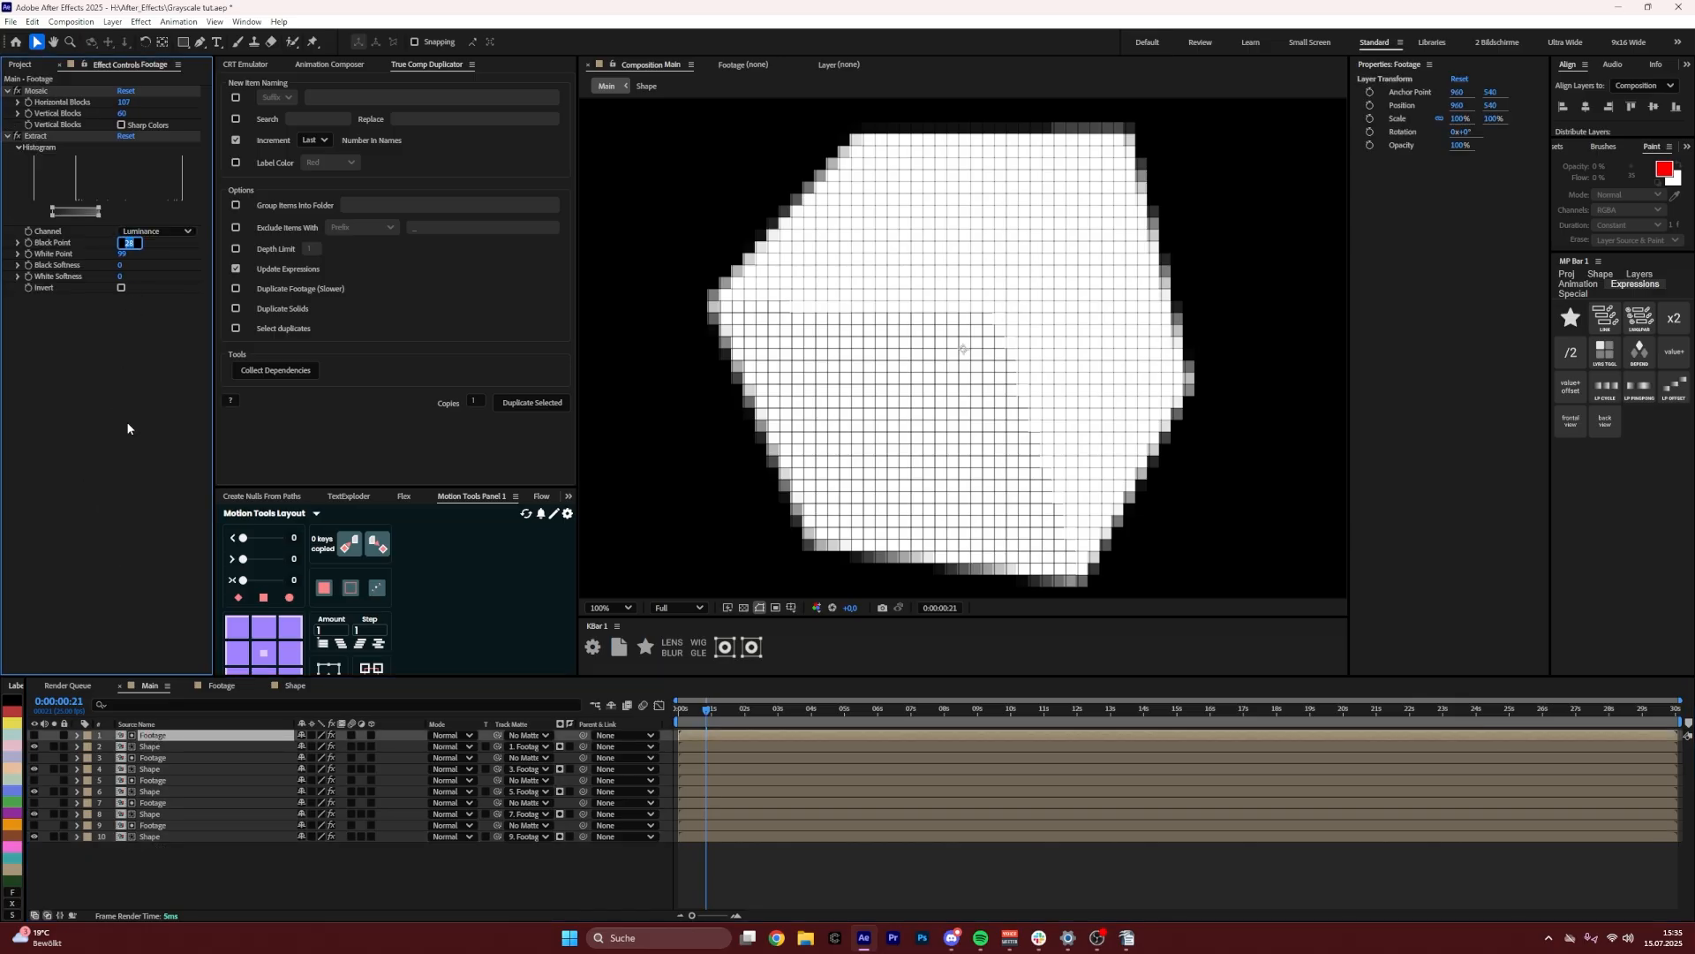
pyautogui.click(155, 760)
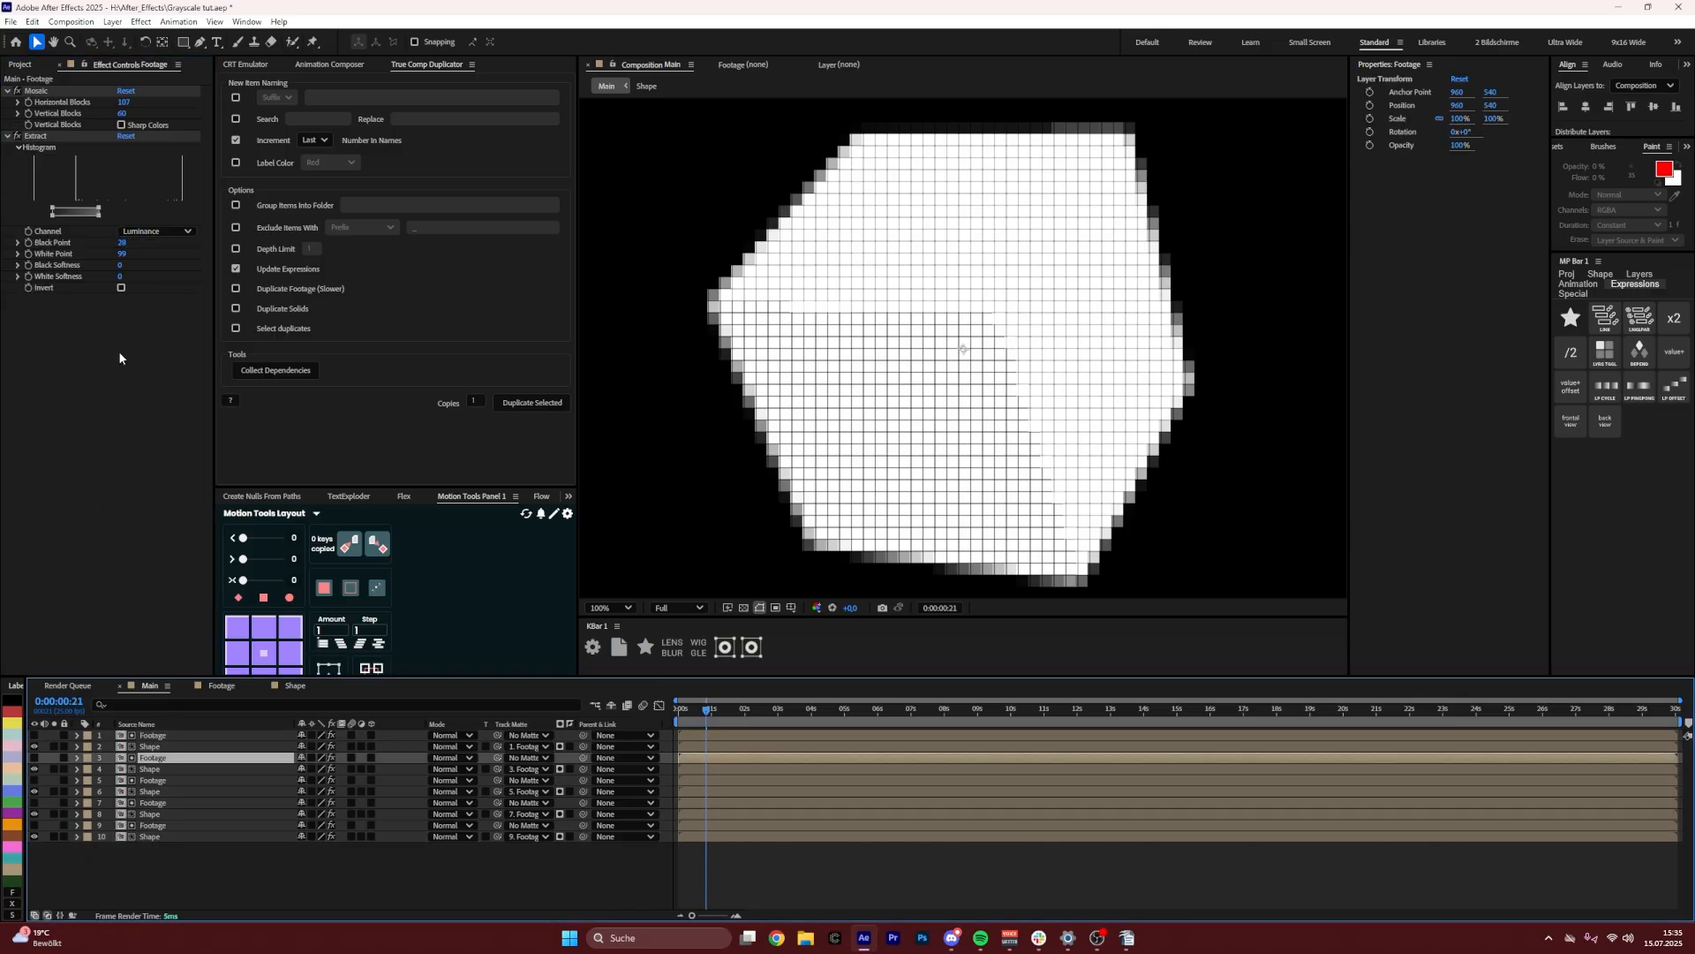
pyautogui.click(127, 244)
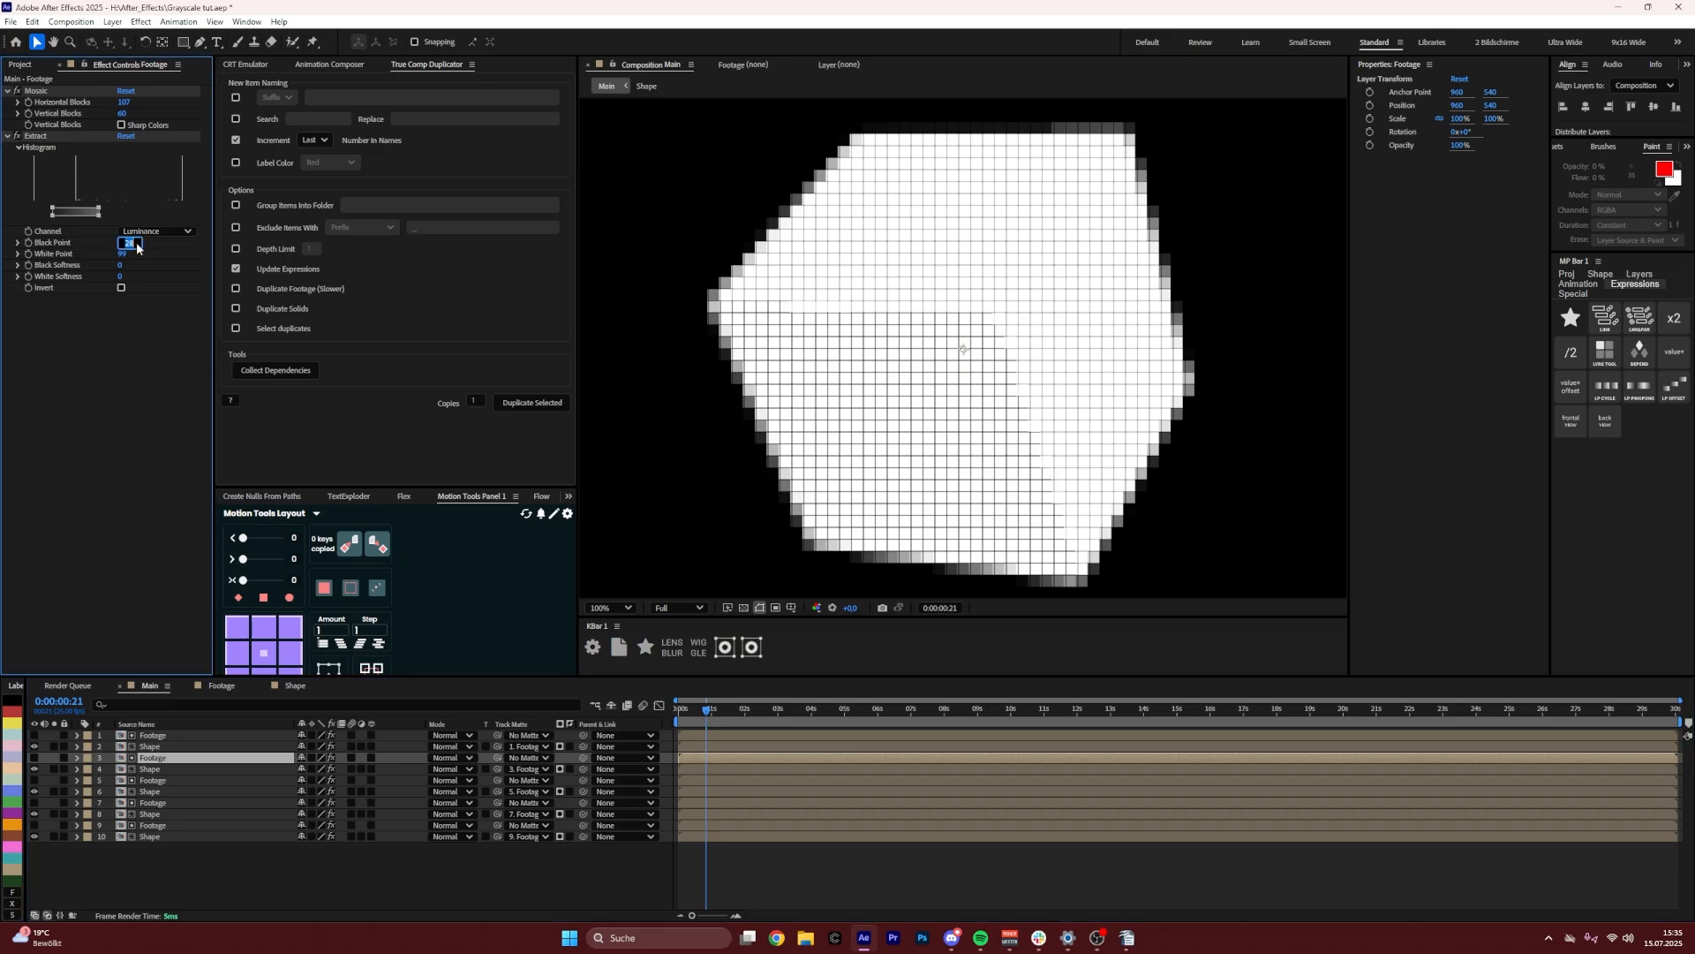
pyautogui.write('38')
pyautogui.press('Return')
# Set the topmost Footage layer's Extract Black Point to 1 and White Point to 37
pyautogui.click(147, 735)
pyautogui.click(127, 244)
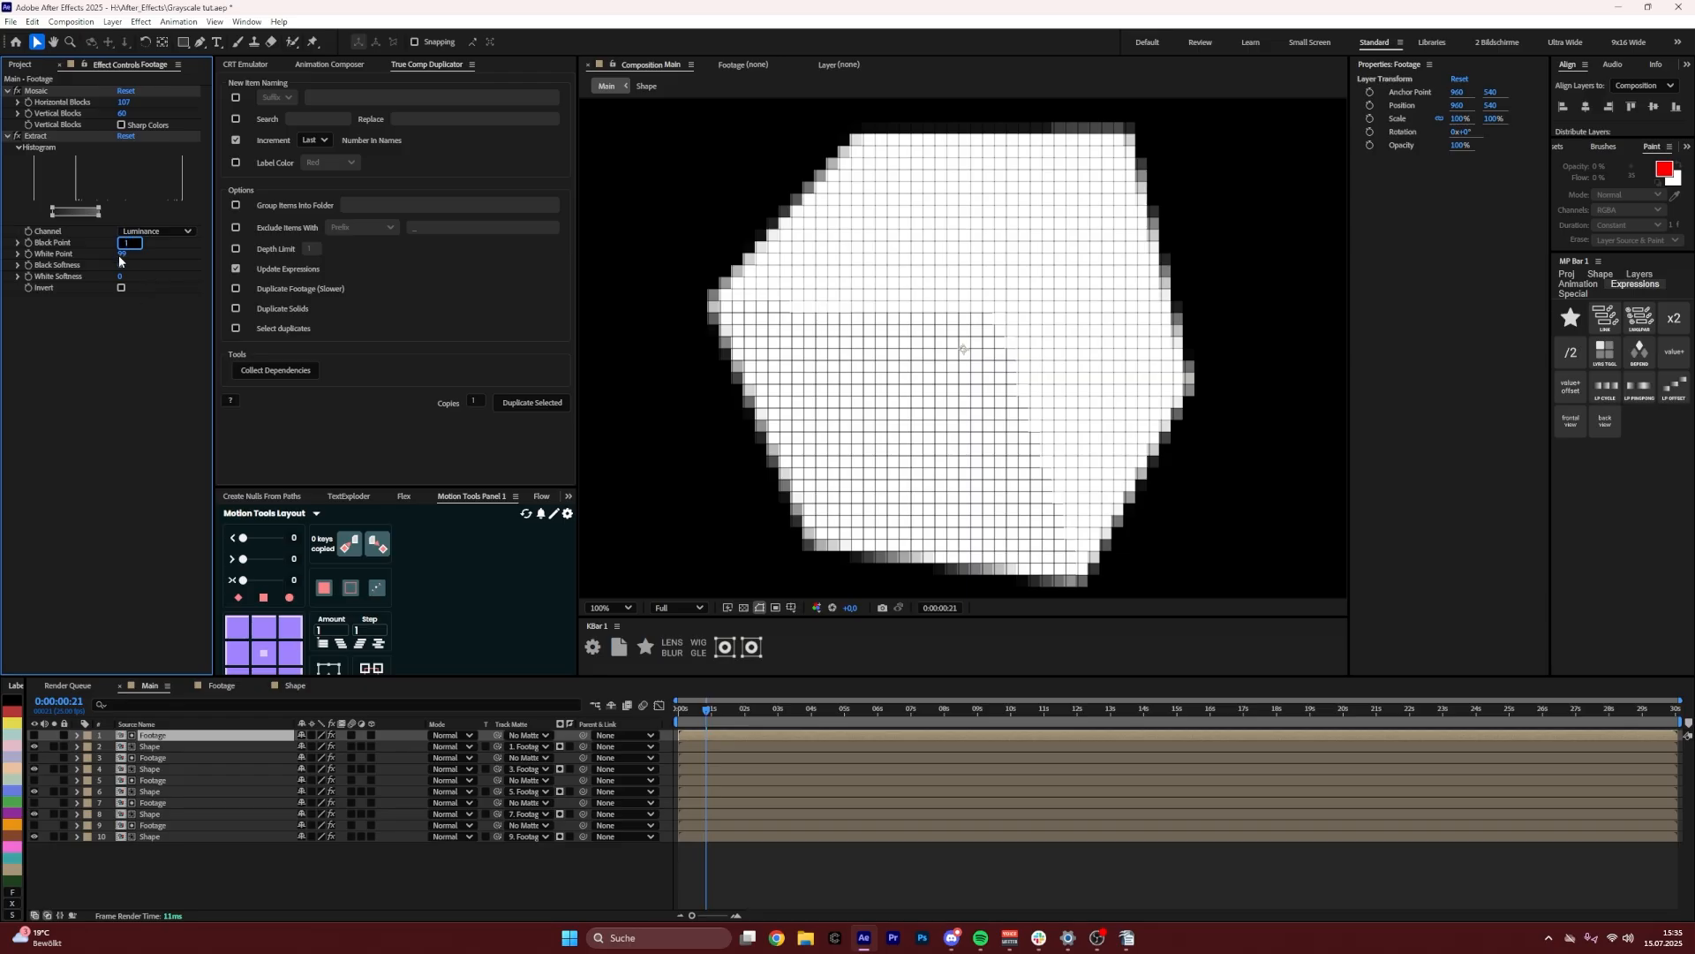
pyautogui.click(120, 255)
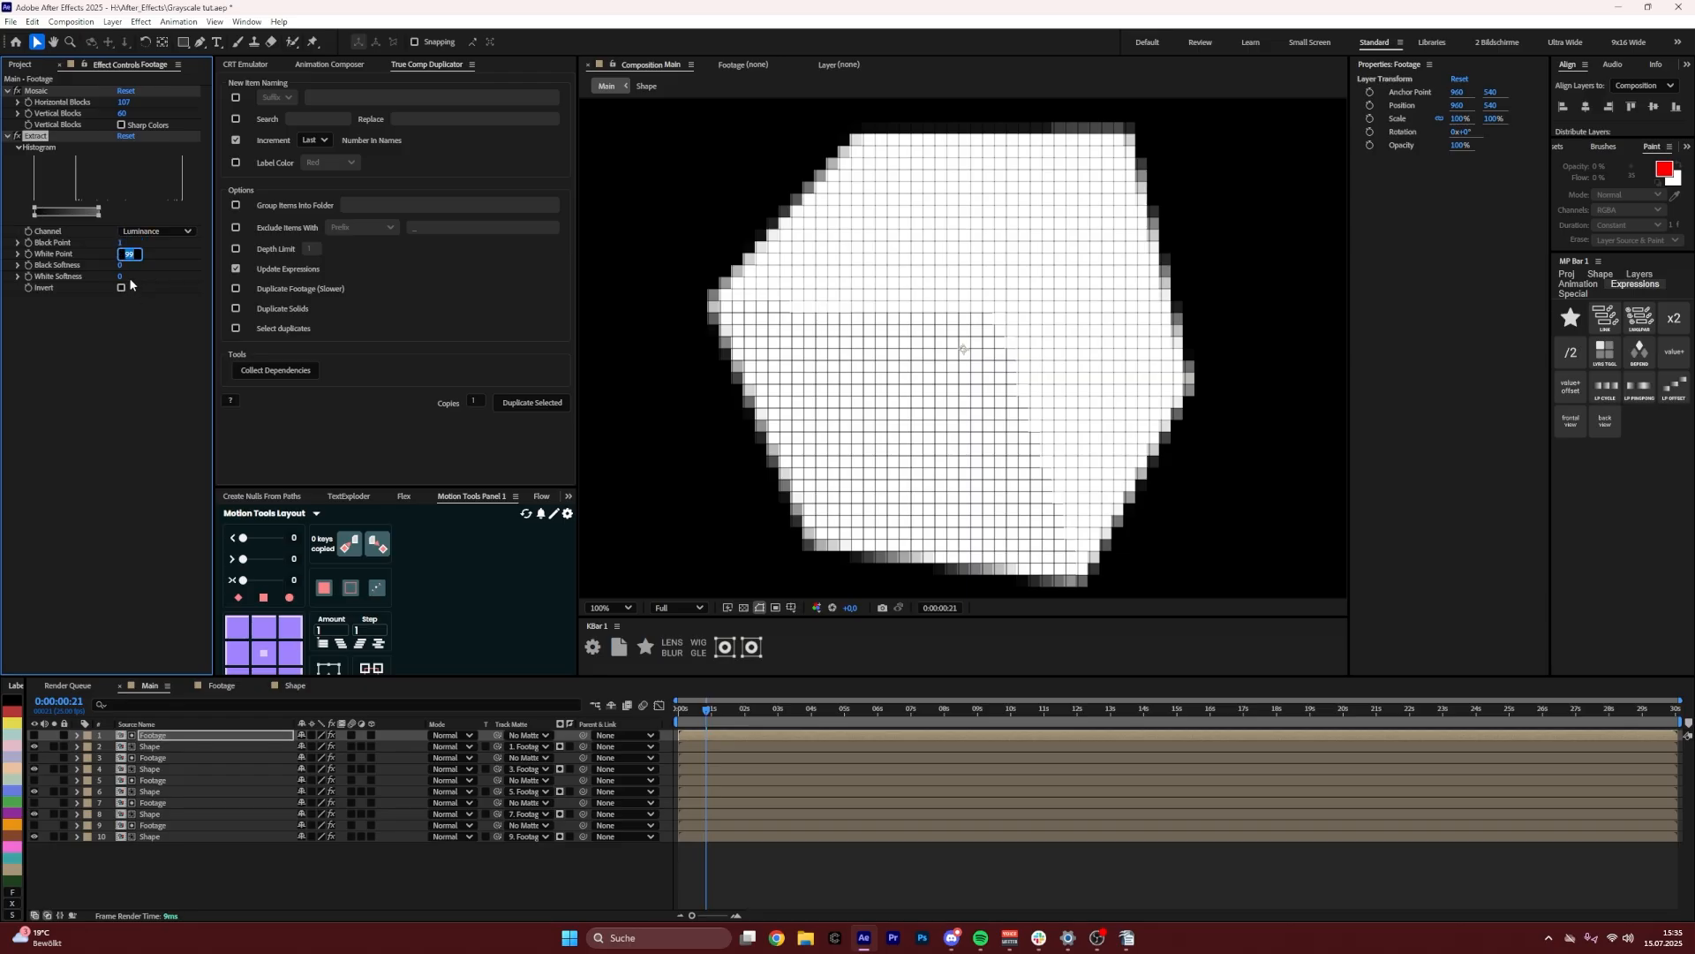
pyautogui.press('Return')
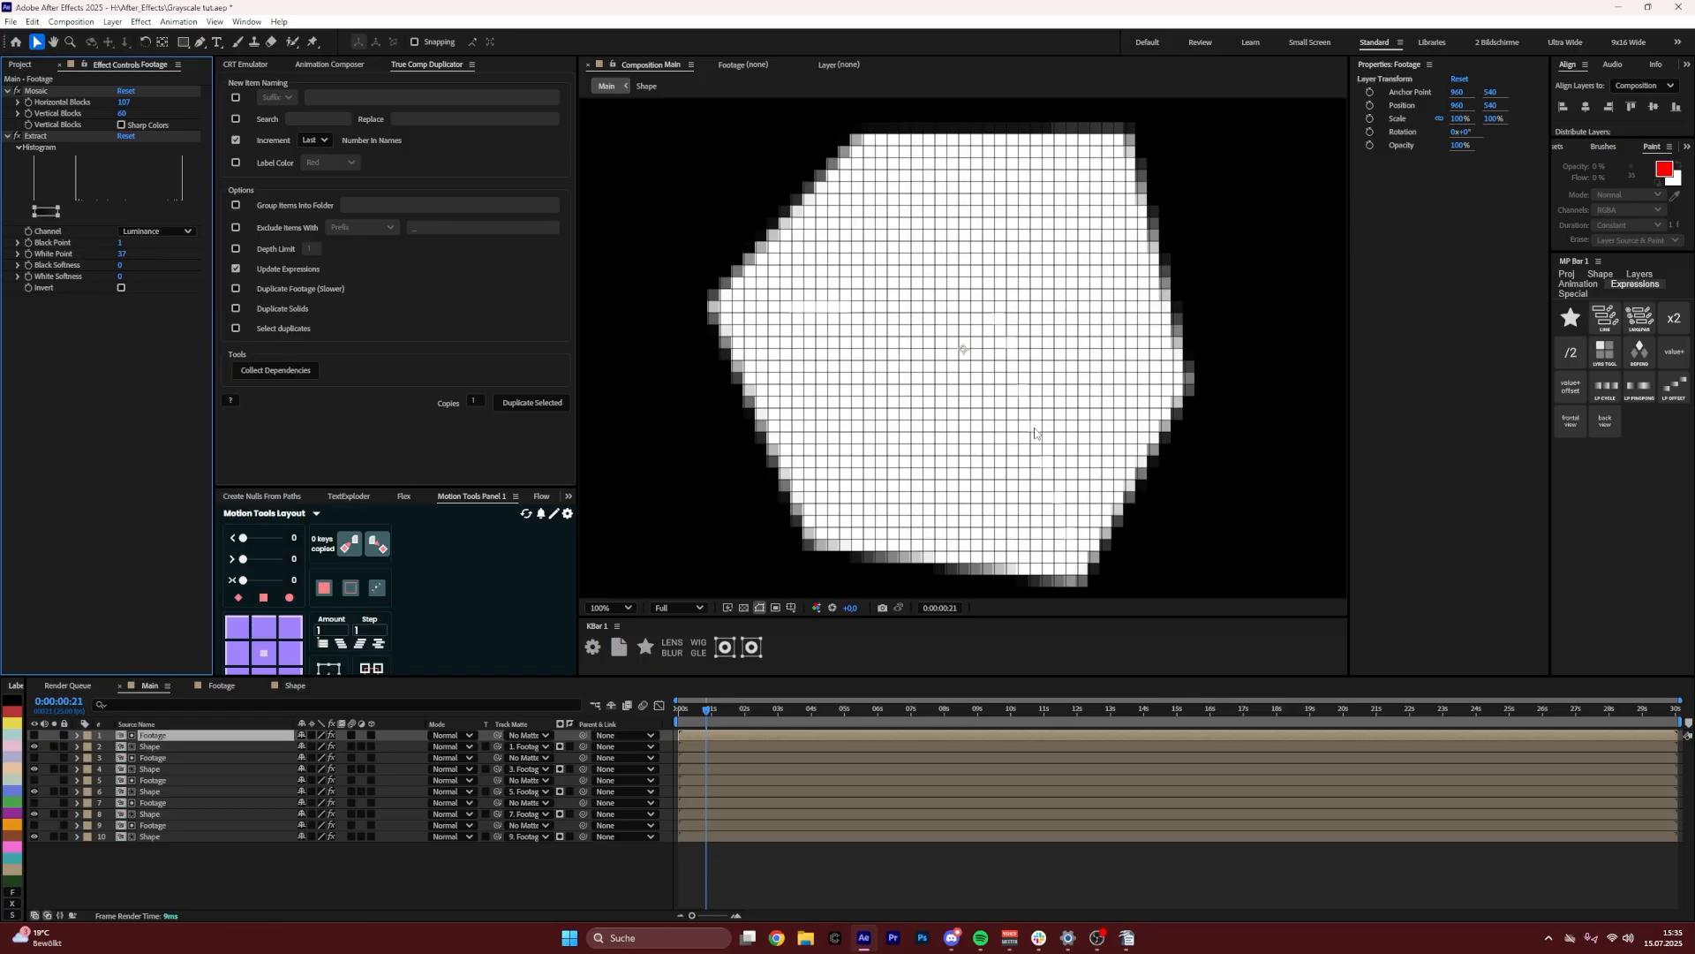
# Duplicate the Shape composition four times in the project
pyautogui.click(152, 747)
pyautogui.click(150, 769)
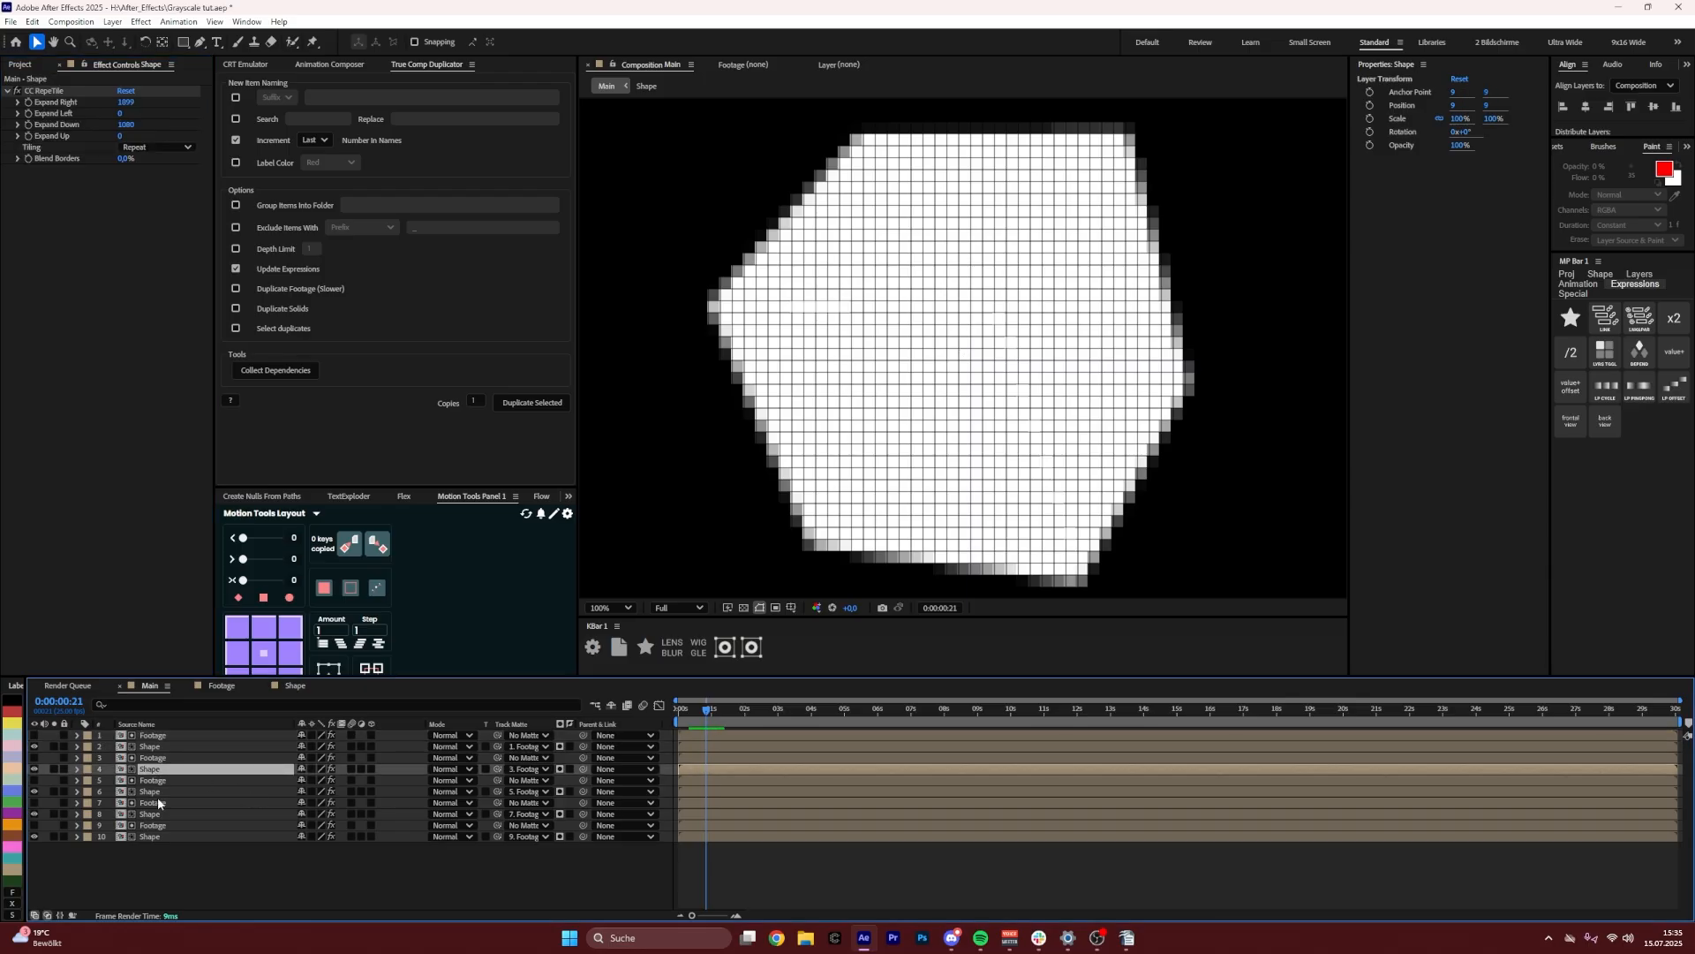
pyautogui.click(150, 791)
pyautogui.click(19, 65)
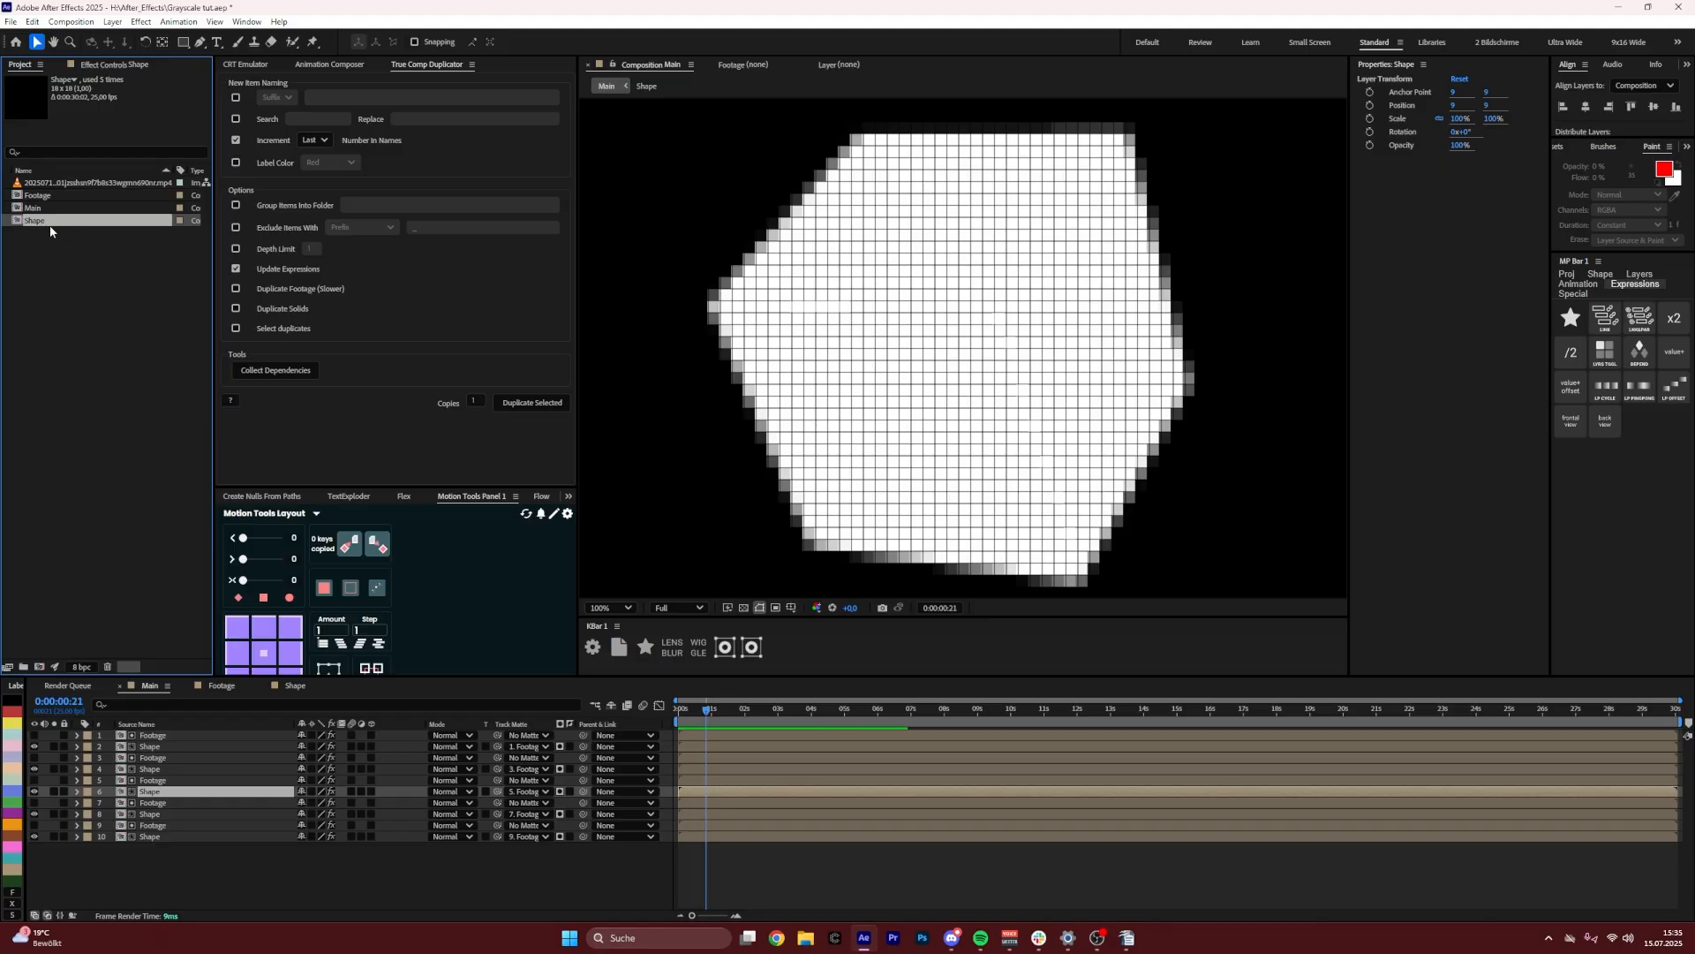
pyautogui.hotkey('ctrl', 'd')
pyautogui.hotkey('ctrl', 'd')
pyautogui.hotkey('ctrl', 'd')
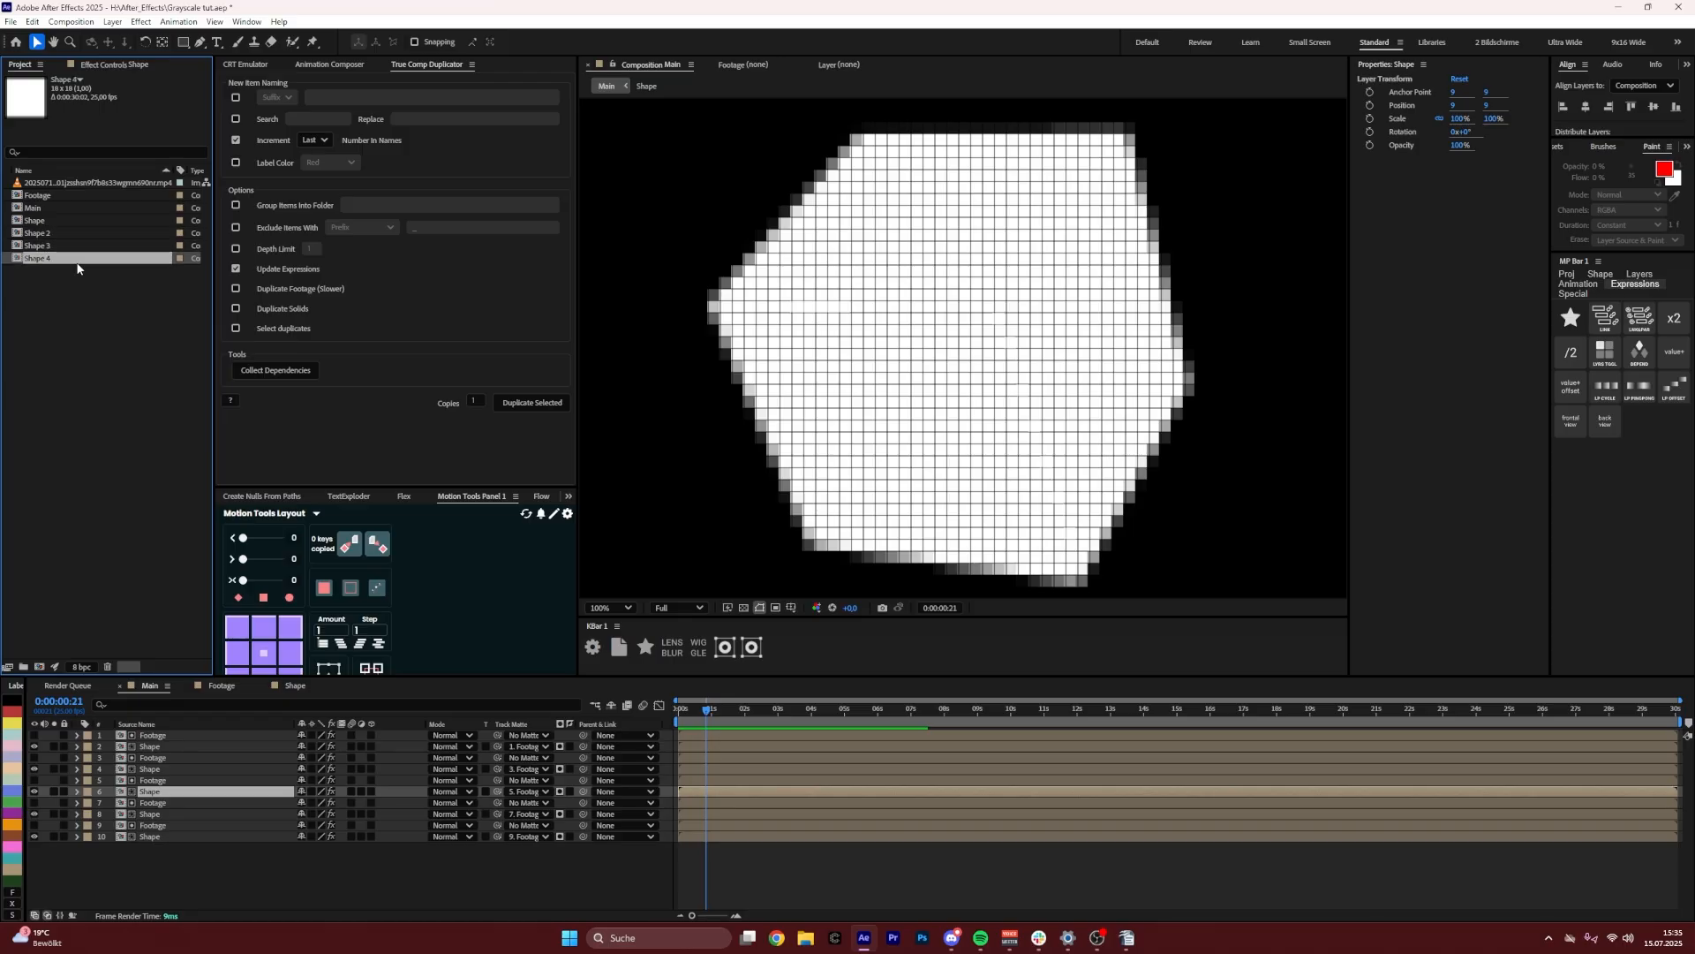
pyautogui.hotkey('ctrl', 'd')
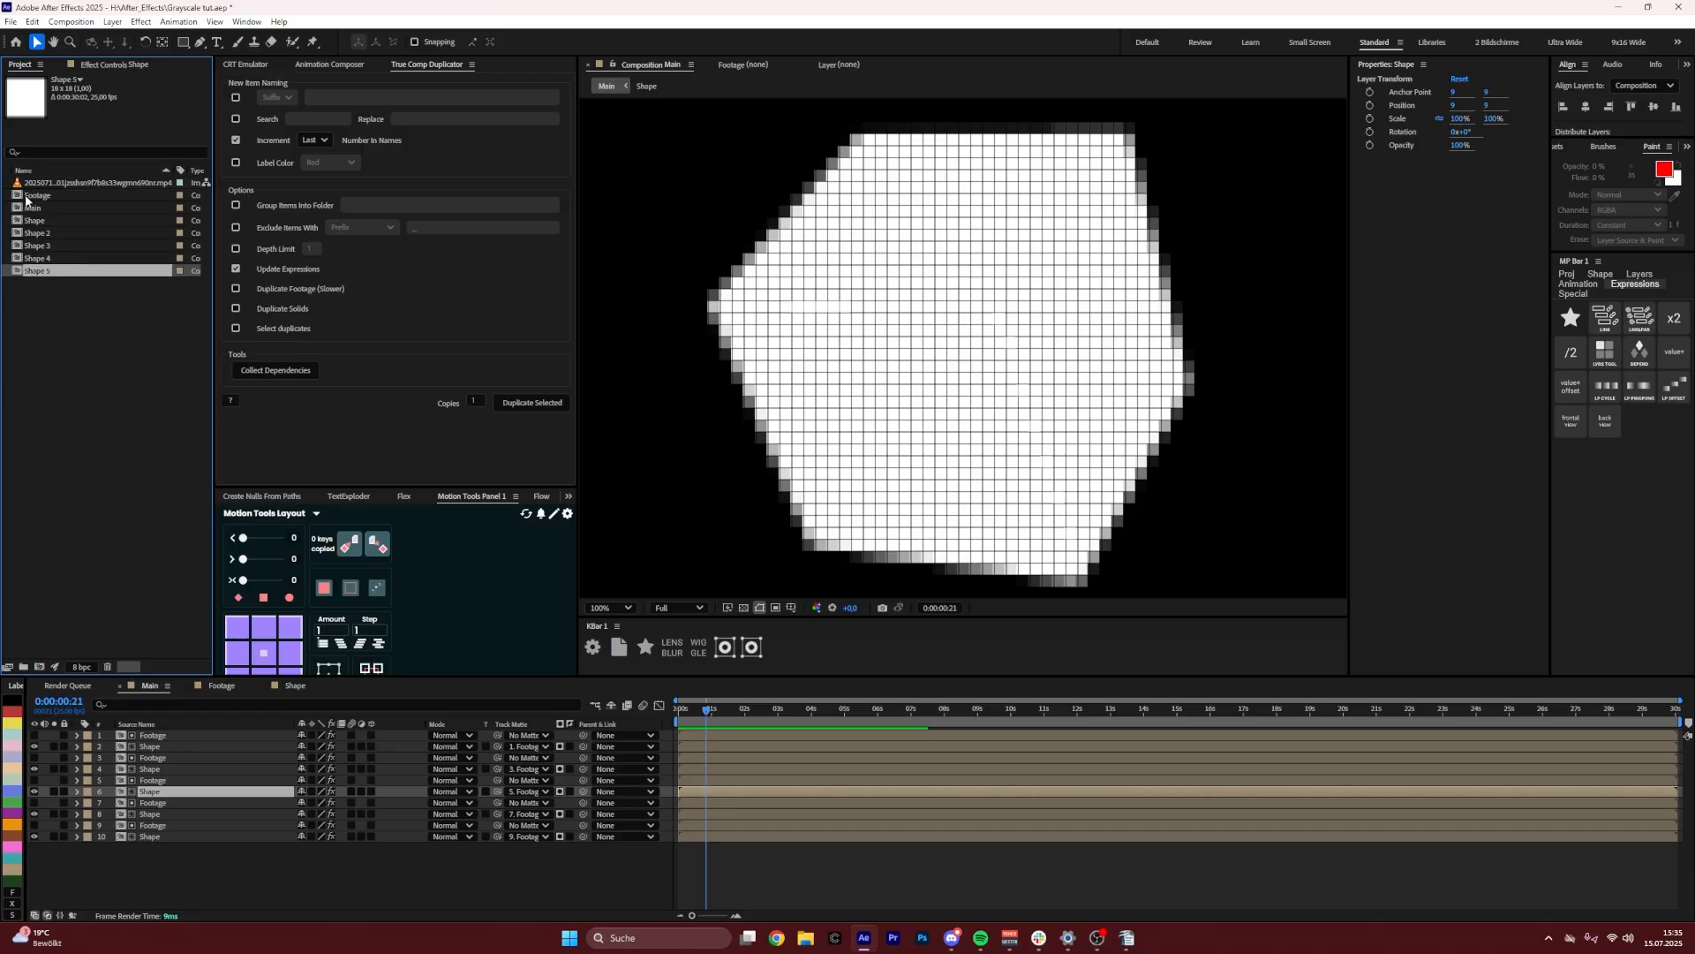
pyautogui.click(38, 233)
pyautogui.click(39, 246)
pyautogui.click(38, 258)
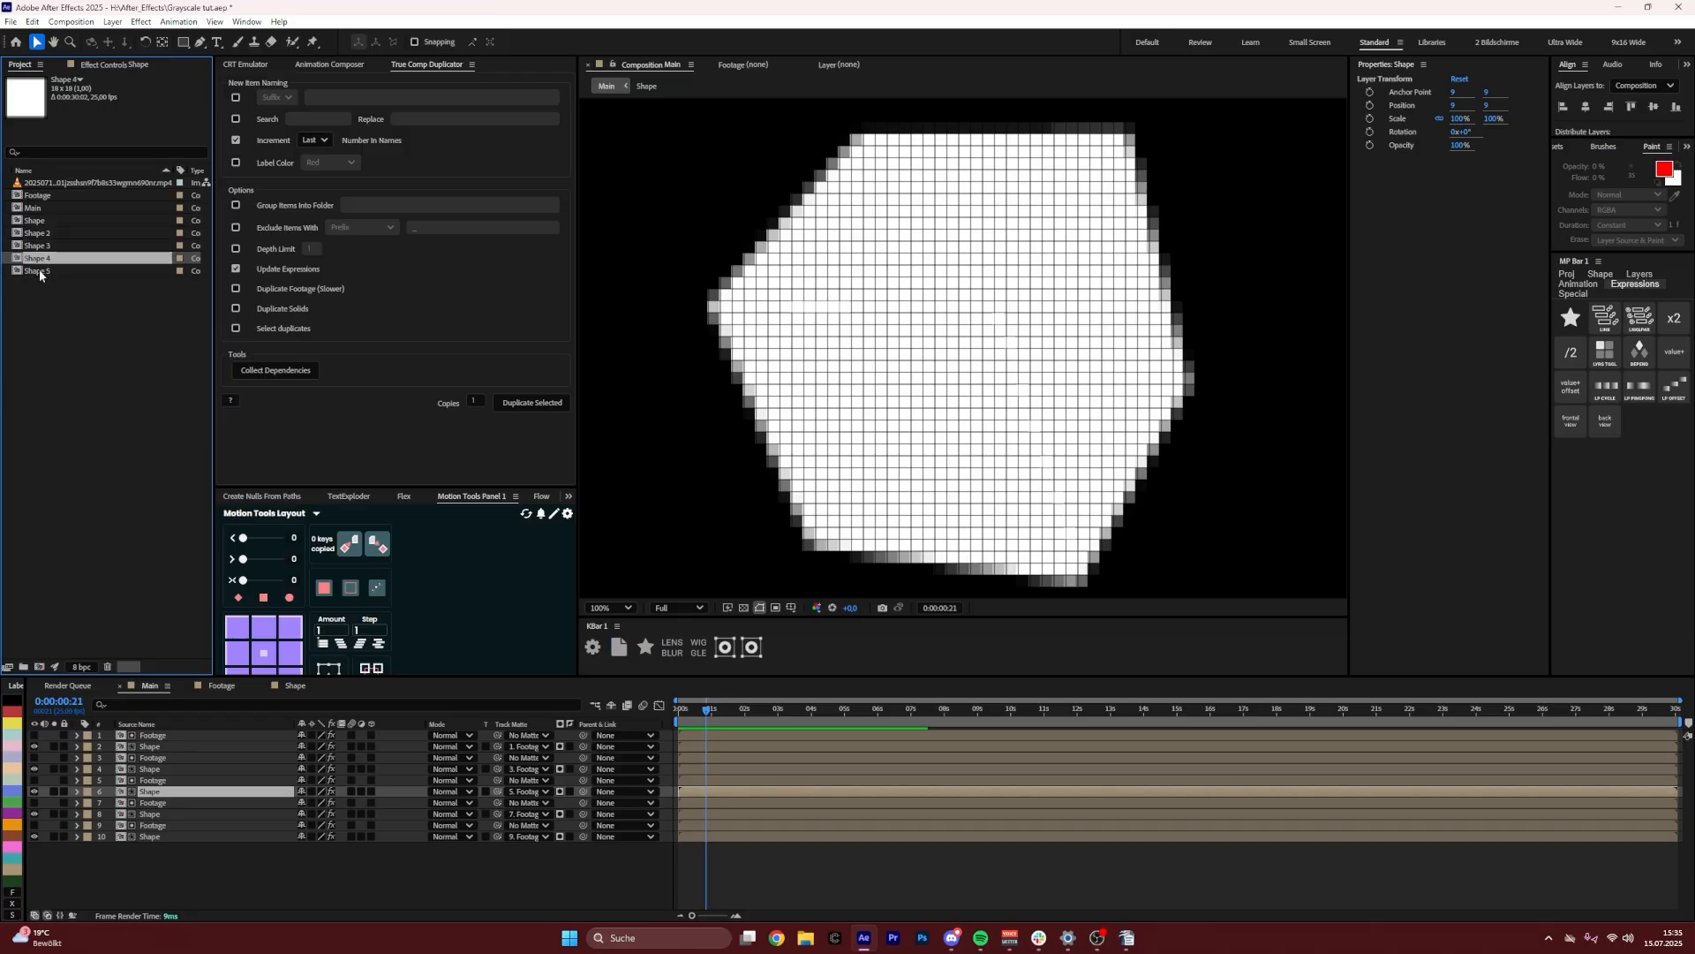
pyautogui.click(37, 270)
pyautogui.click(153, 814)
pyautogui.click(152, 791)
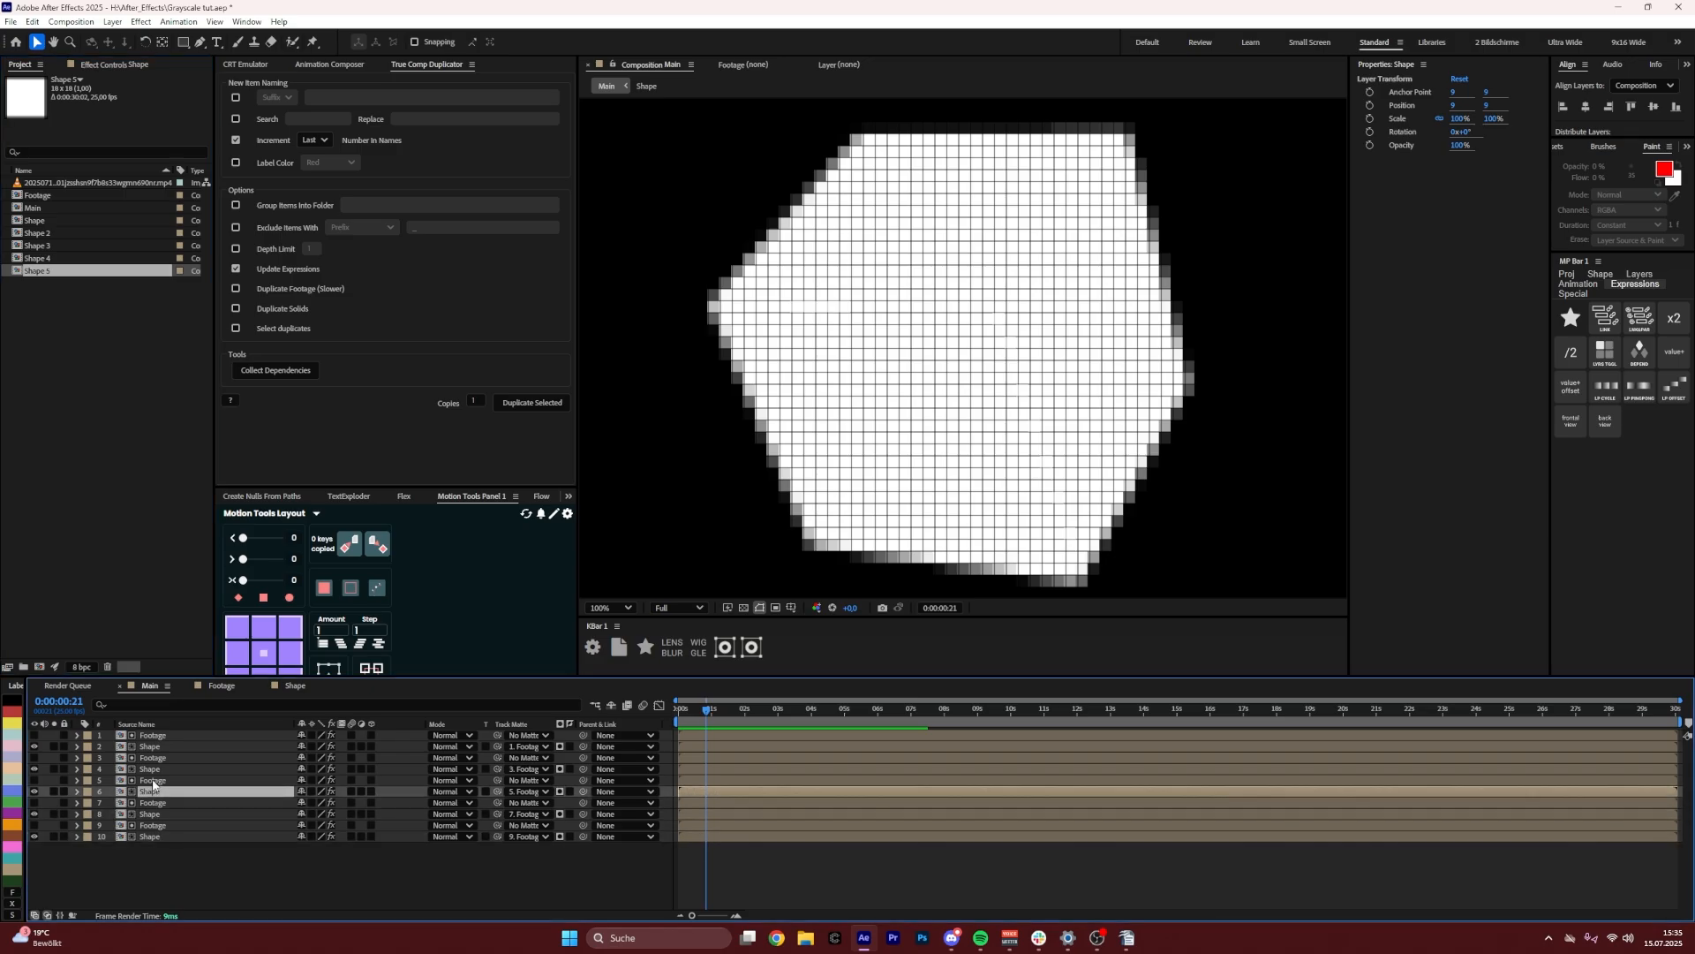
pyautogui.click(152, 769)
pyautogui.click(151, 746)
# Rename the original Shape composition to Shape 1
pyautogui.click(45, 224)
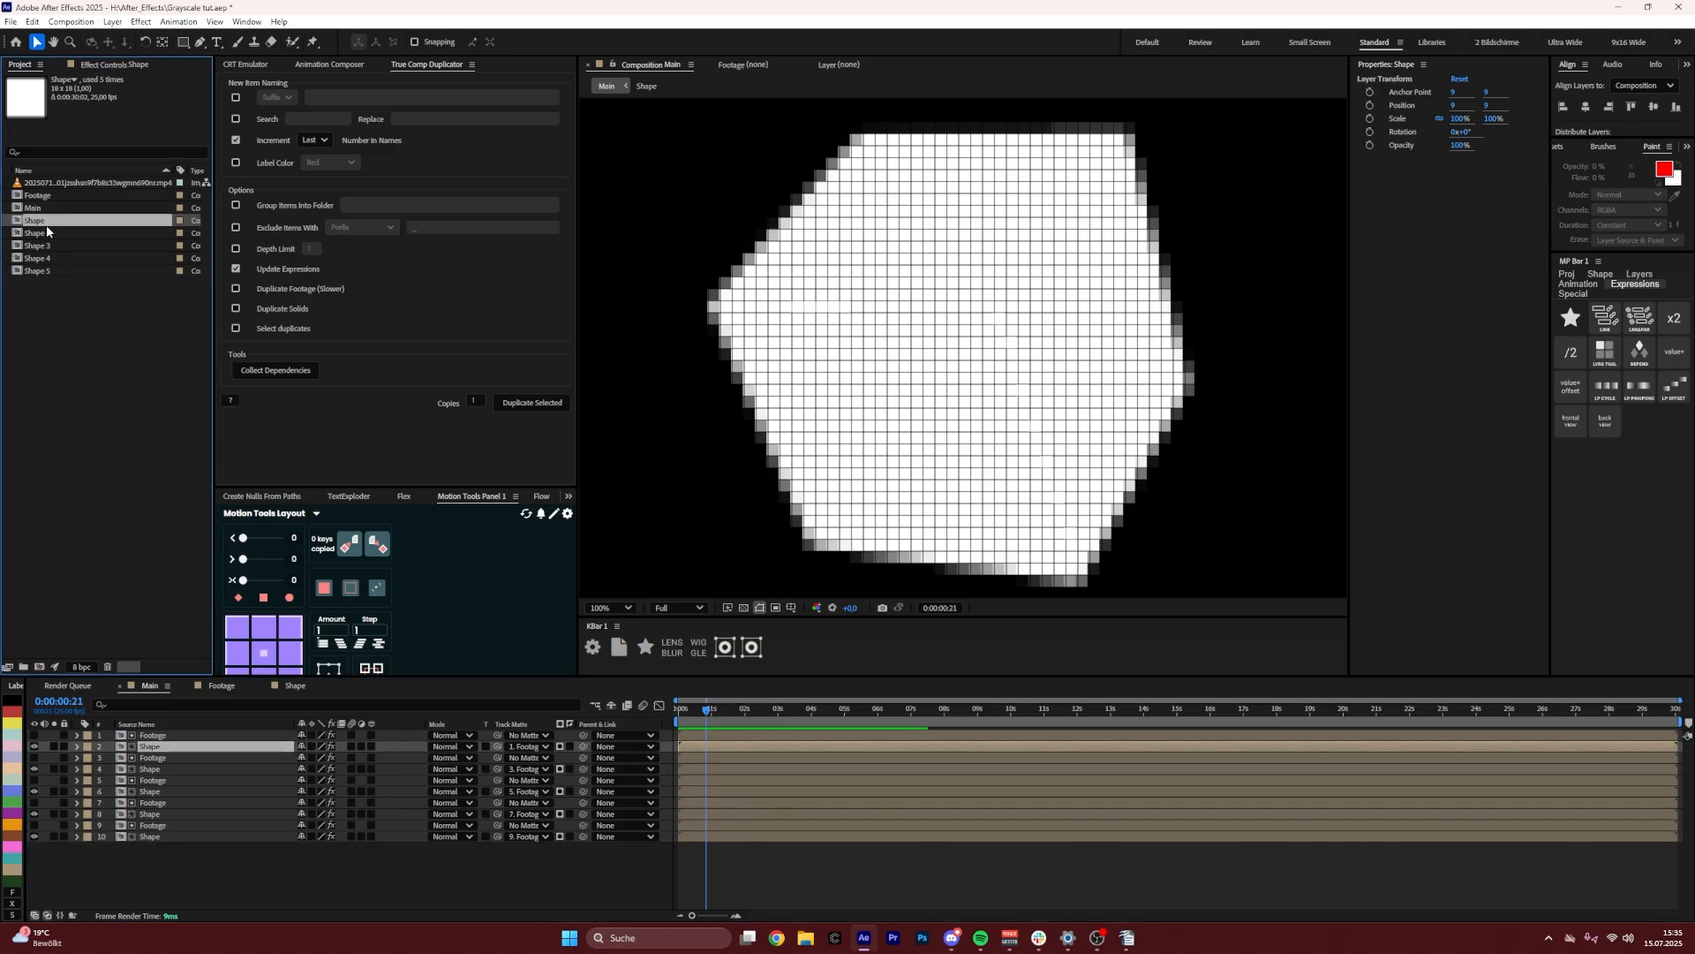
pyautogui.press('Return')
pyautogui.write('1')
pyautogui.press('Return')
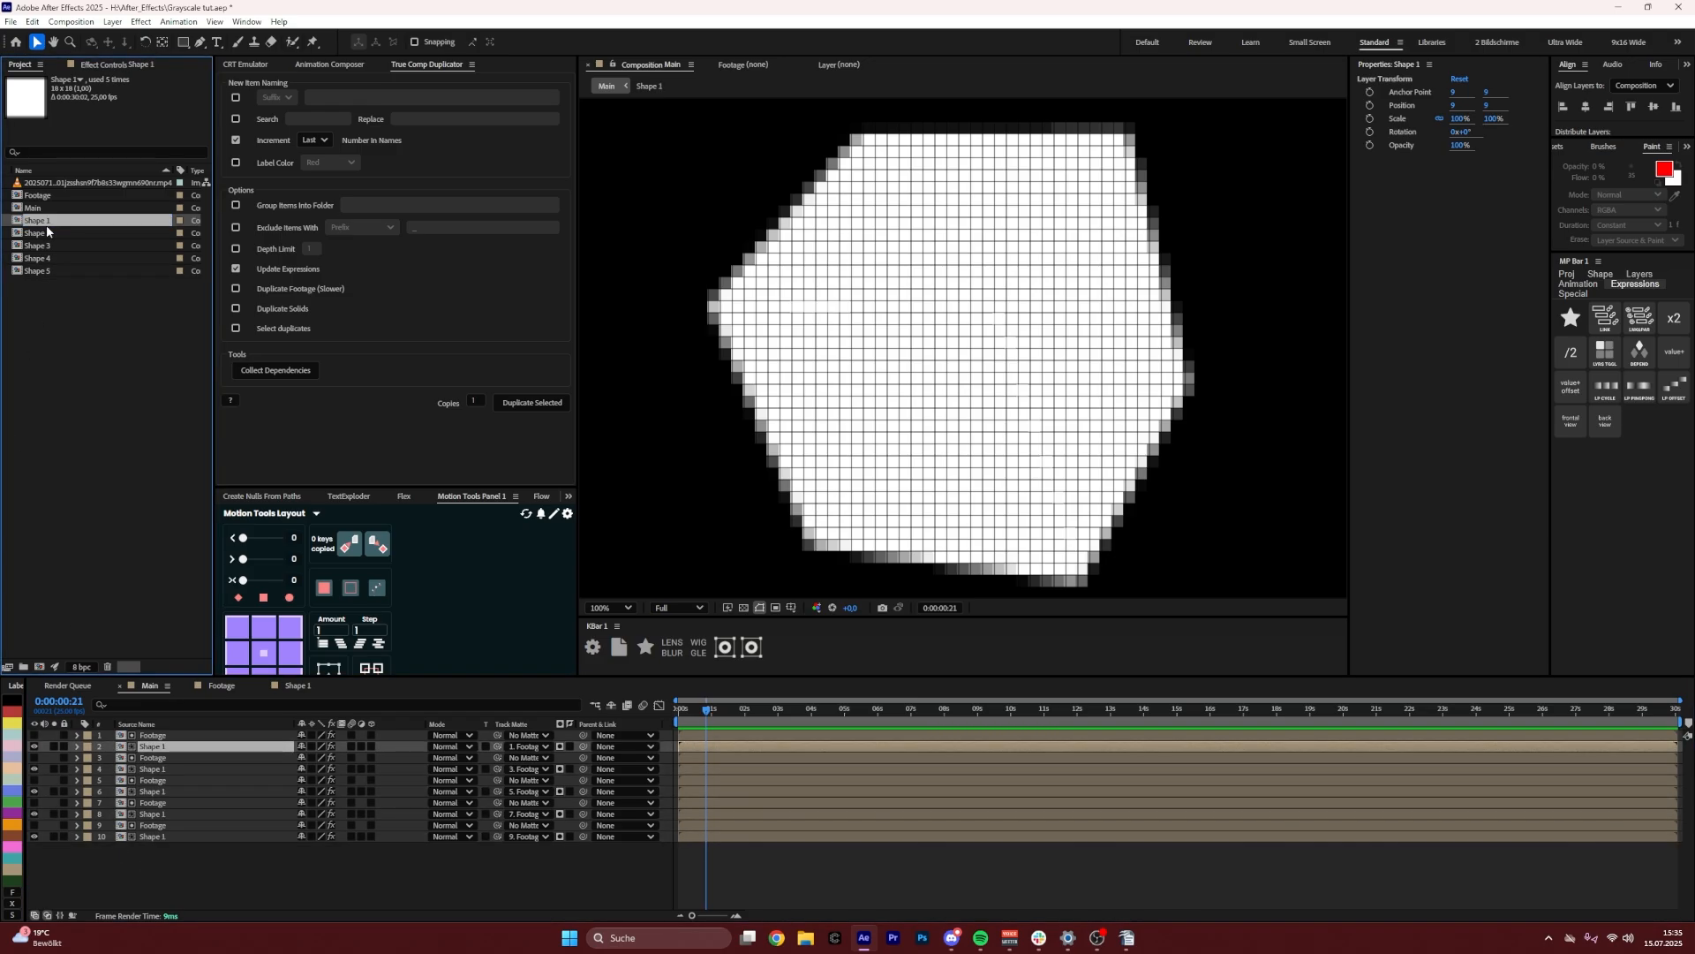
pyautogui.click(113, 339)
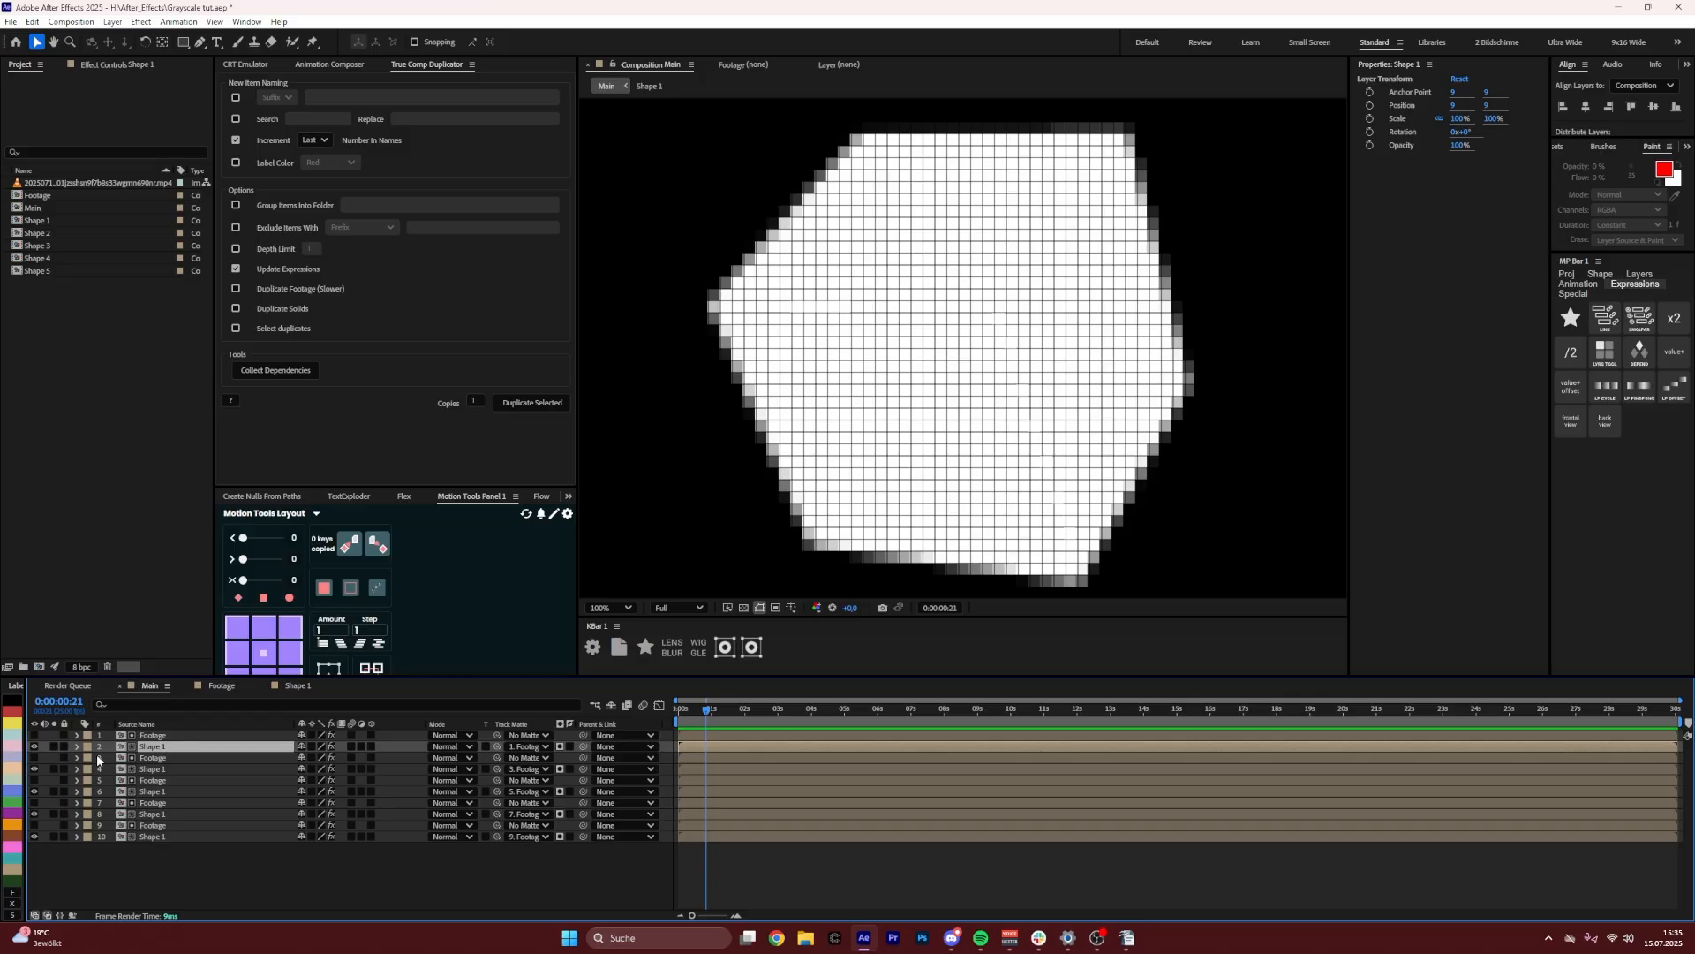
pyautogui.click(35, 220)
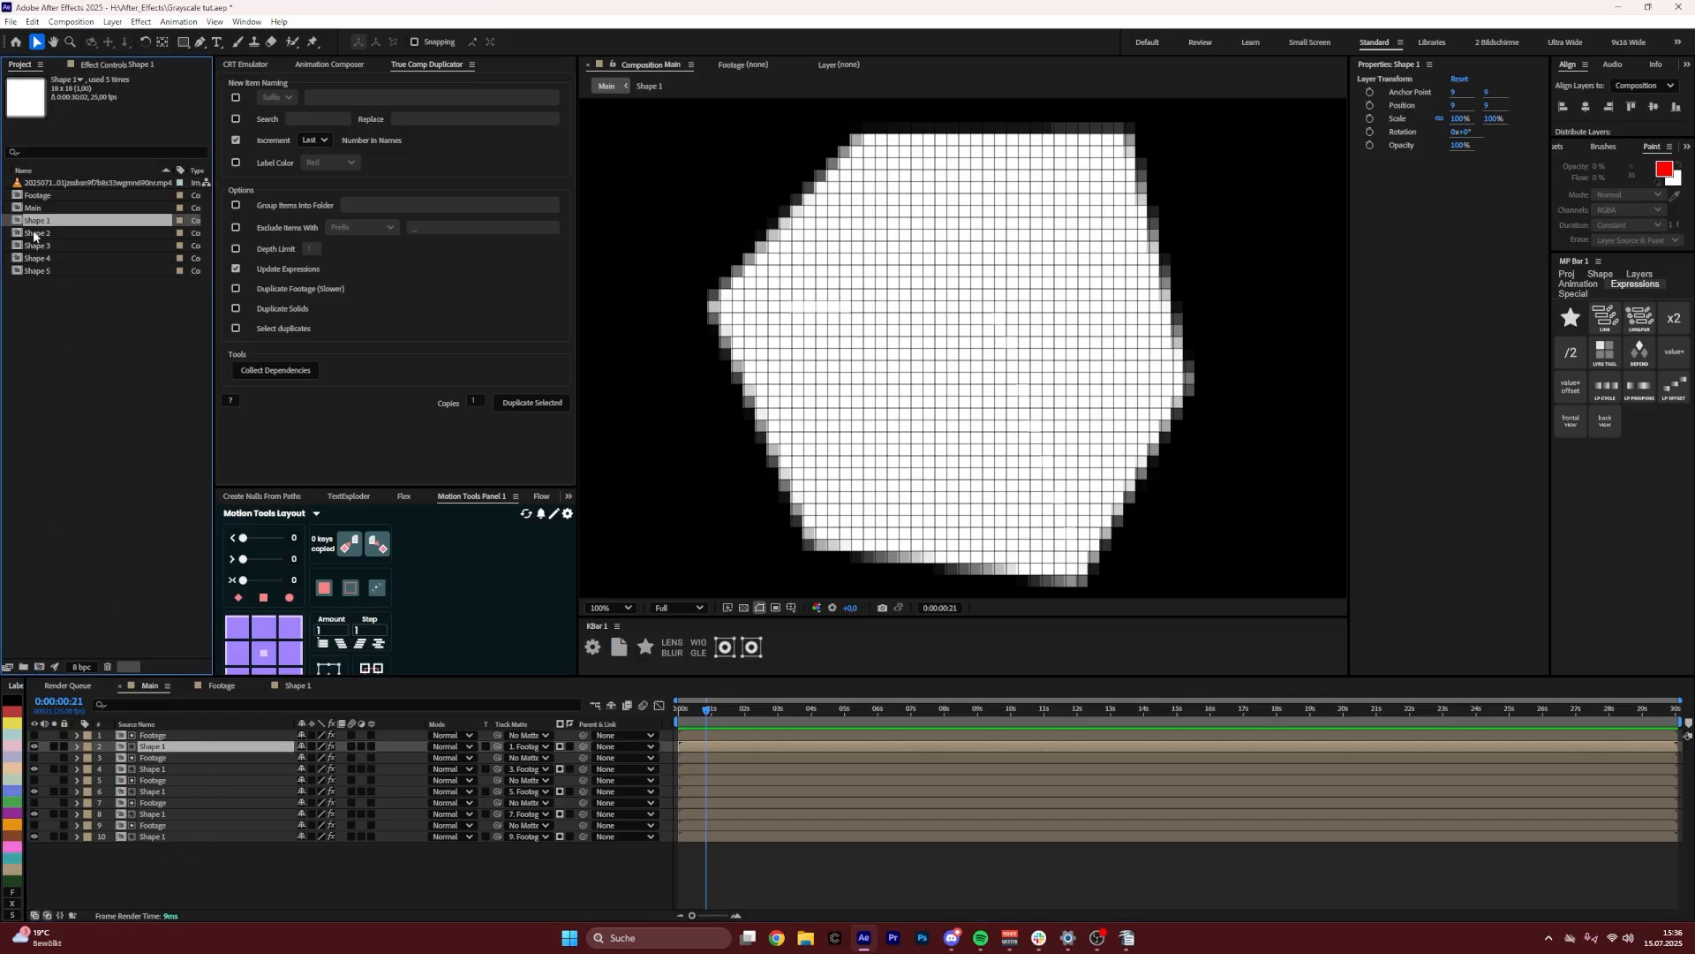
pyautogui.press('Down')
pyautogui.press('Down')
pyautogui.press('Down')
pyautogui.press('Down')
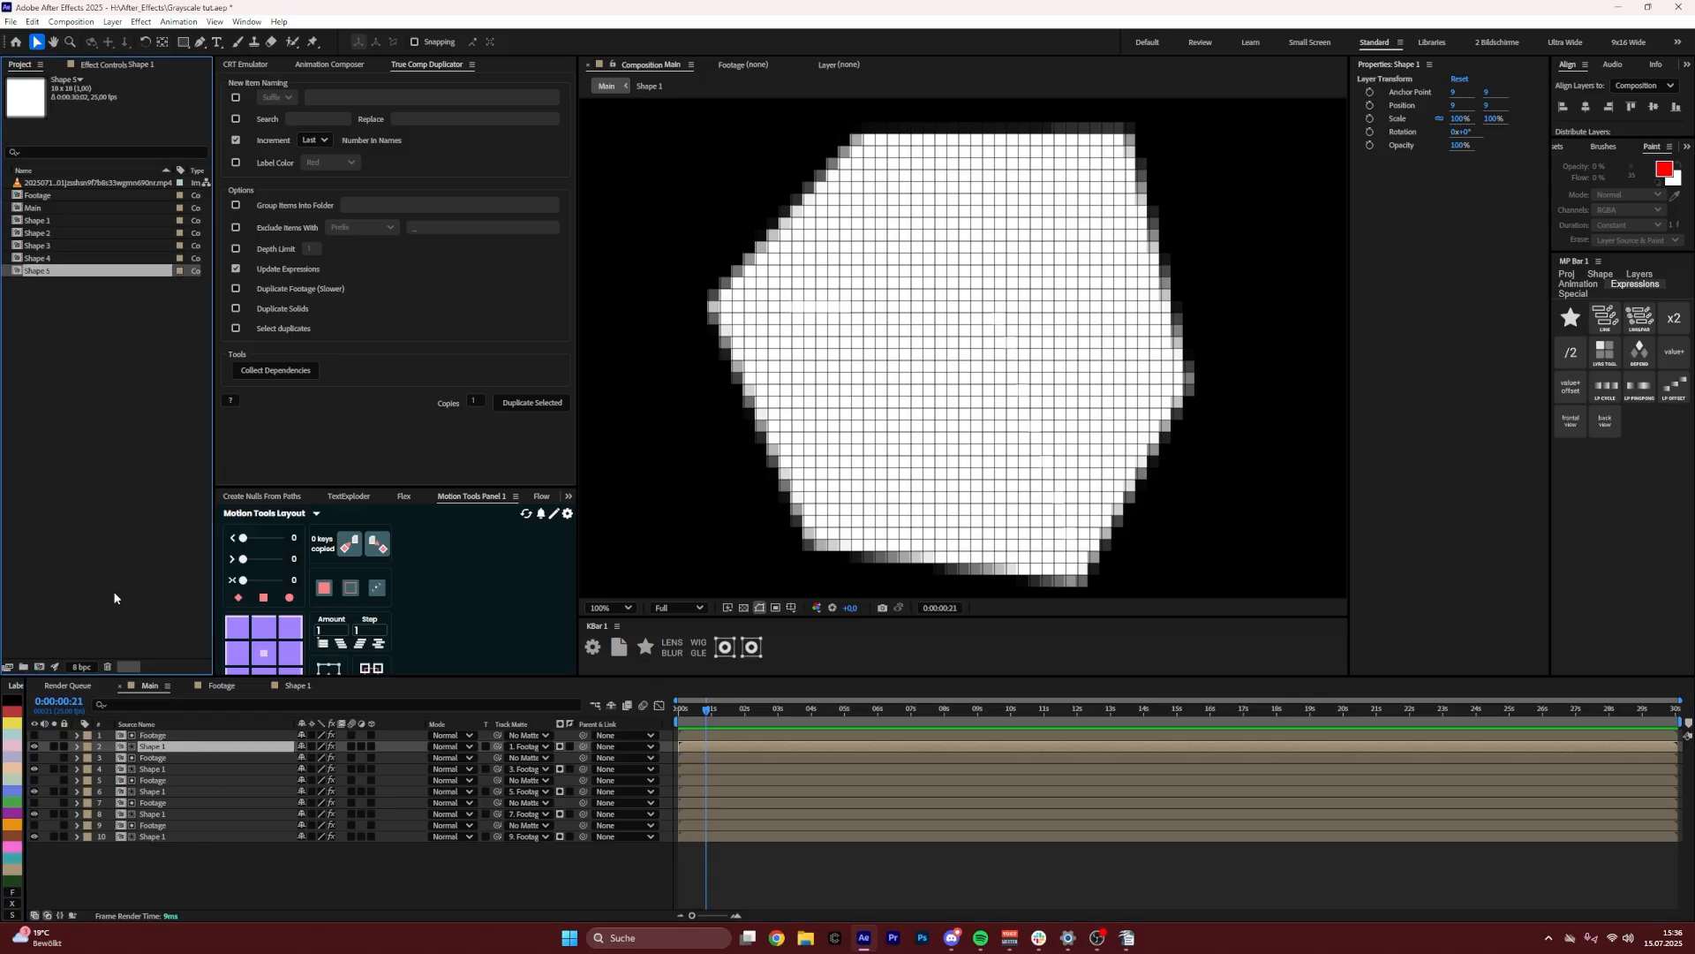
# Replace the source of the Shape 1 layer in row 8 with the Shape 2 composition
pyautogui.click(150, 815)
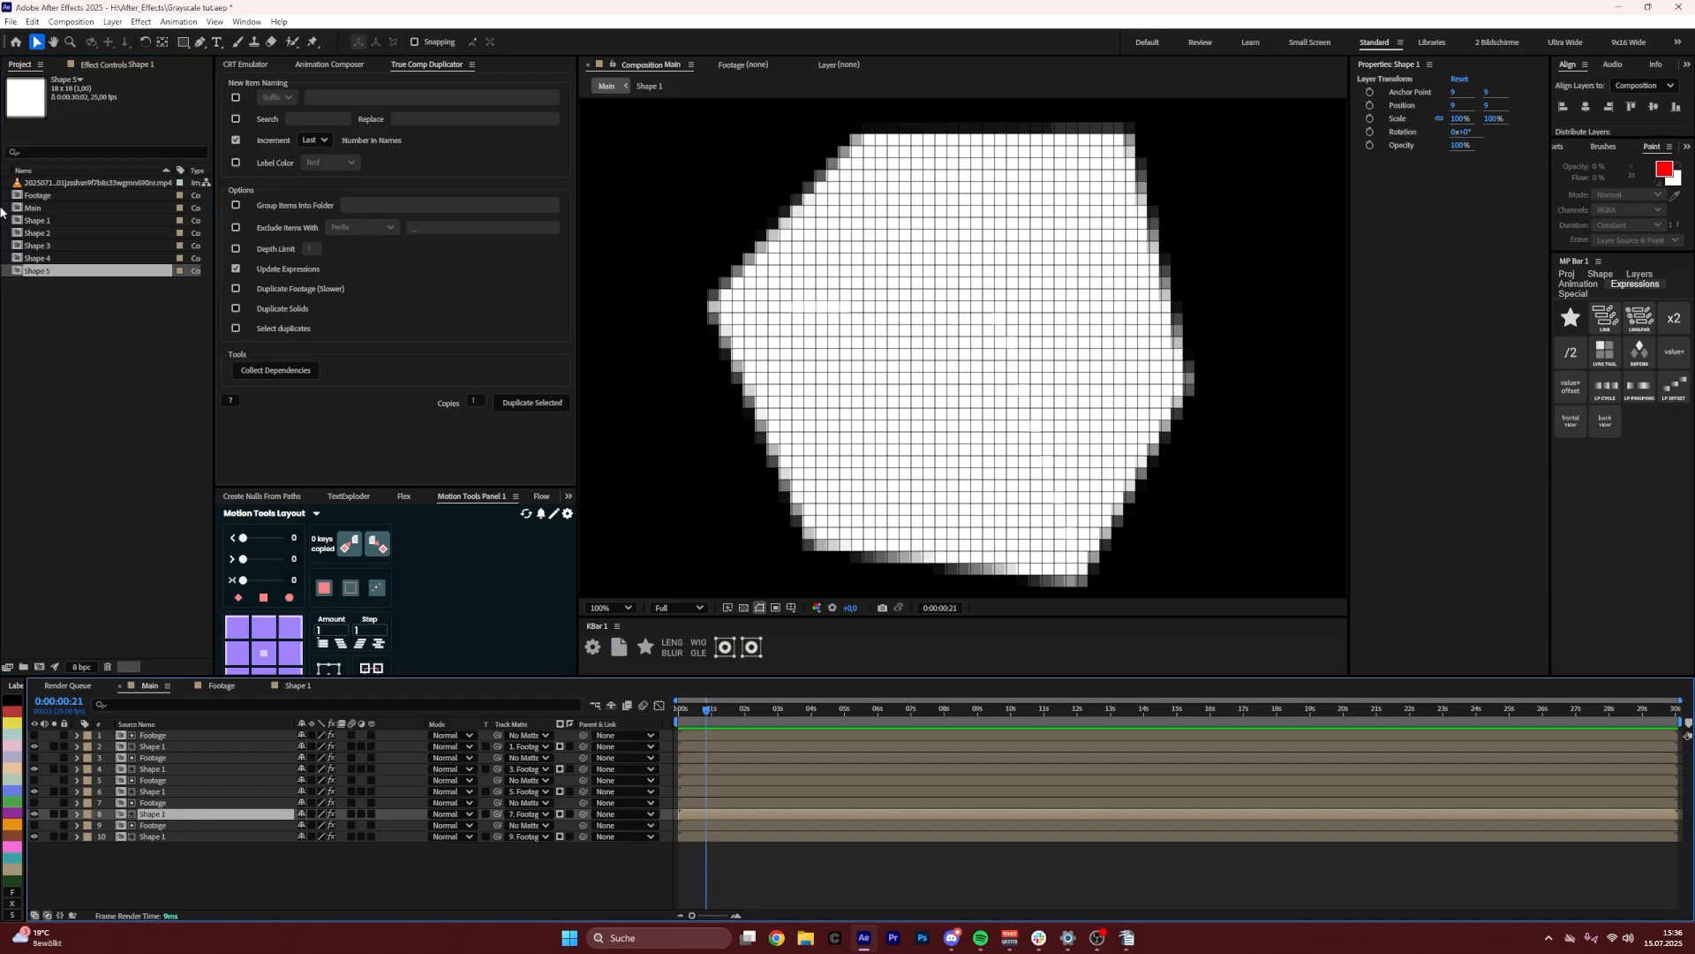
pyautogui.click(41, 234)
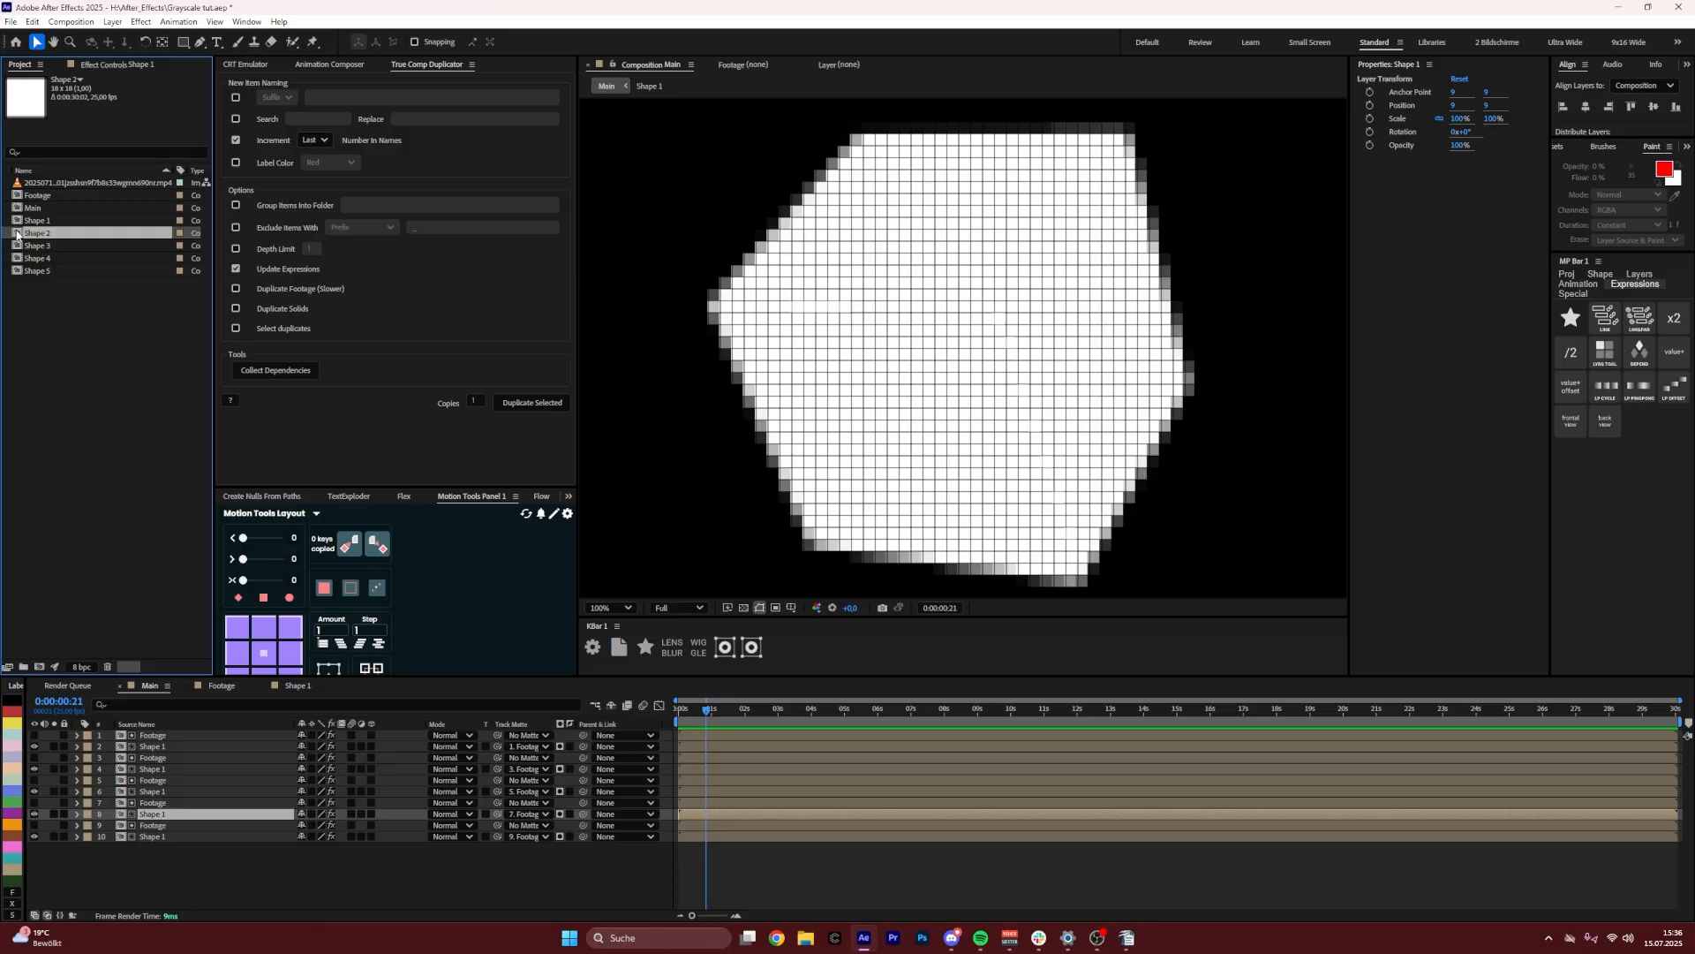
pyautogui.moveTo(18, 234); pyautogui.dragTo(167, 816)
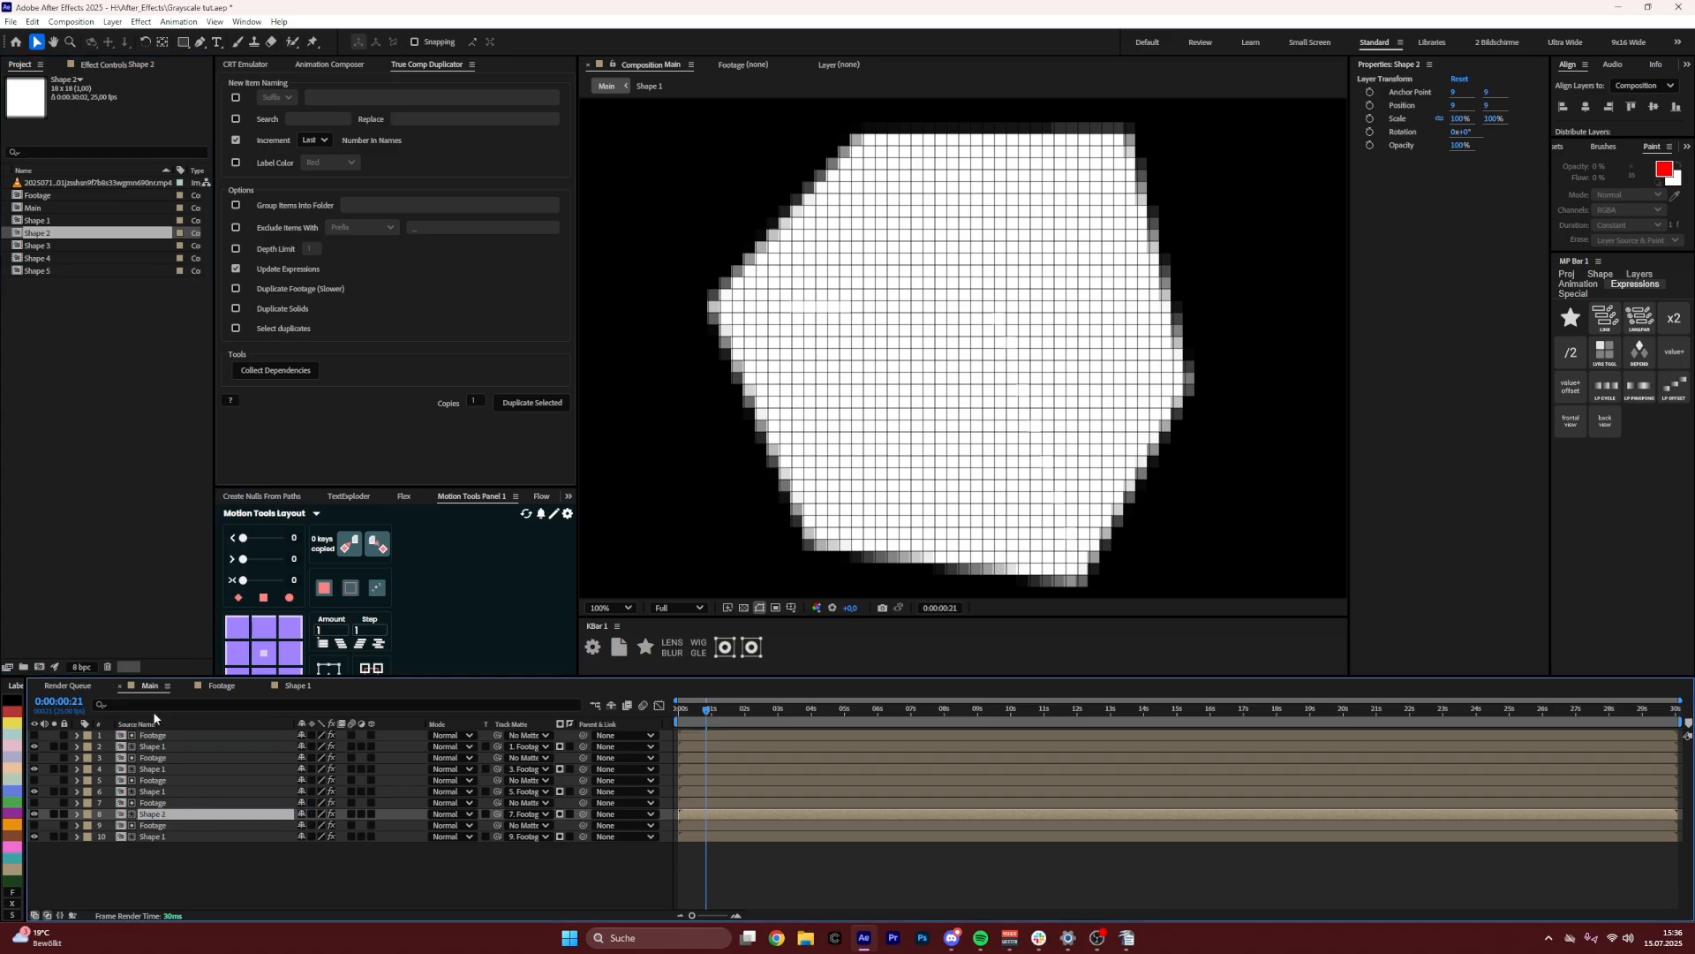
pyautogui.click(39, 247)
pyautogui.click(37, 260)
pyautogui.click(37, 281)
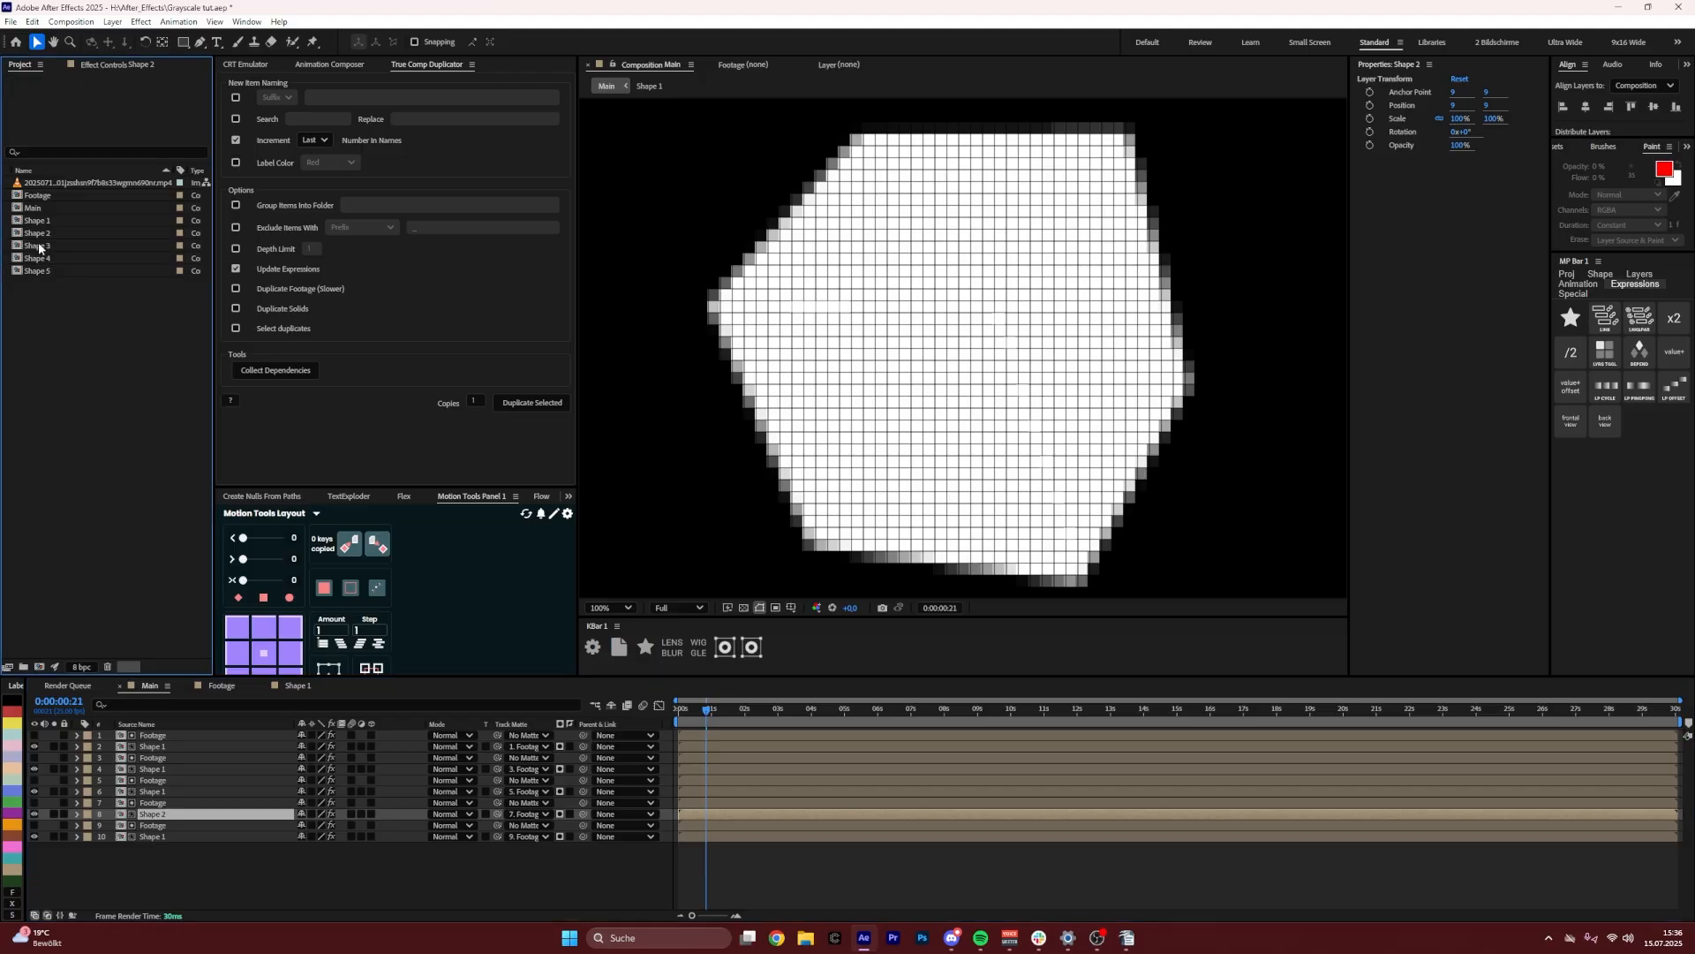
pyautogui.click(38, 247)
pyautogui.click(37, 260)
pyautogui.click(35, 272)
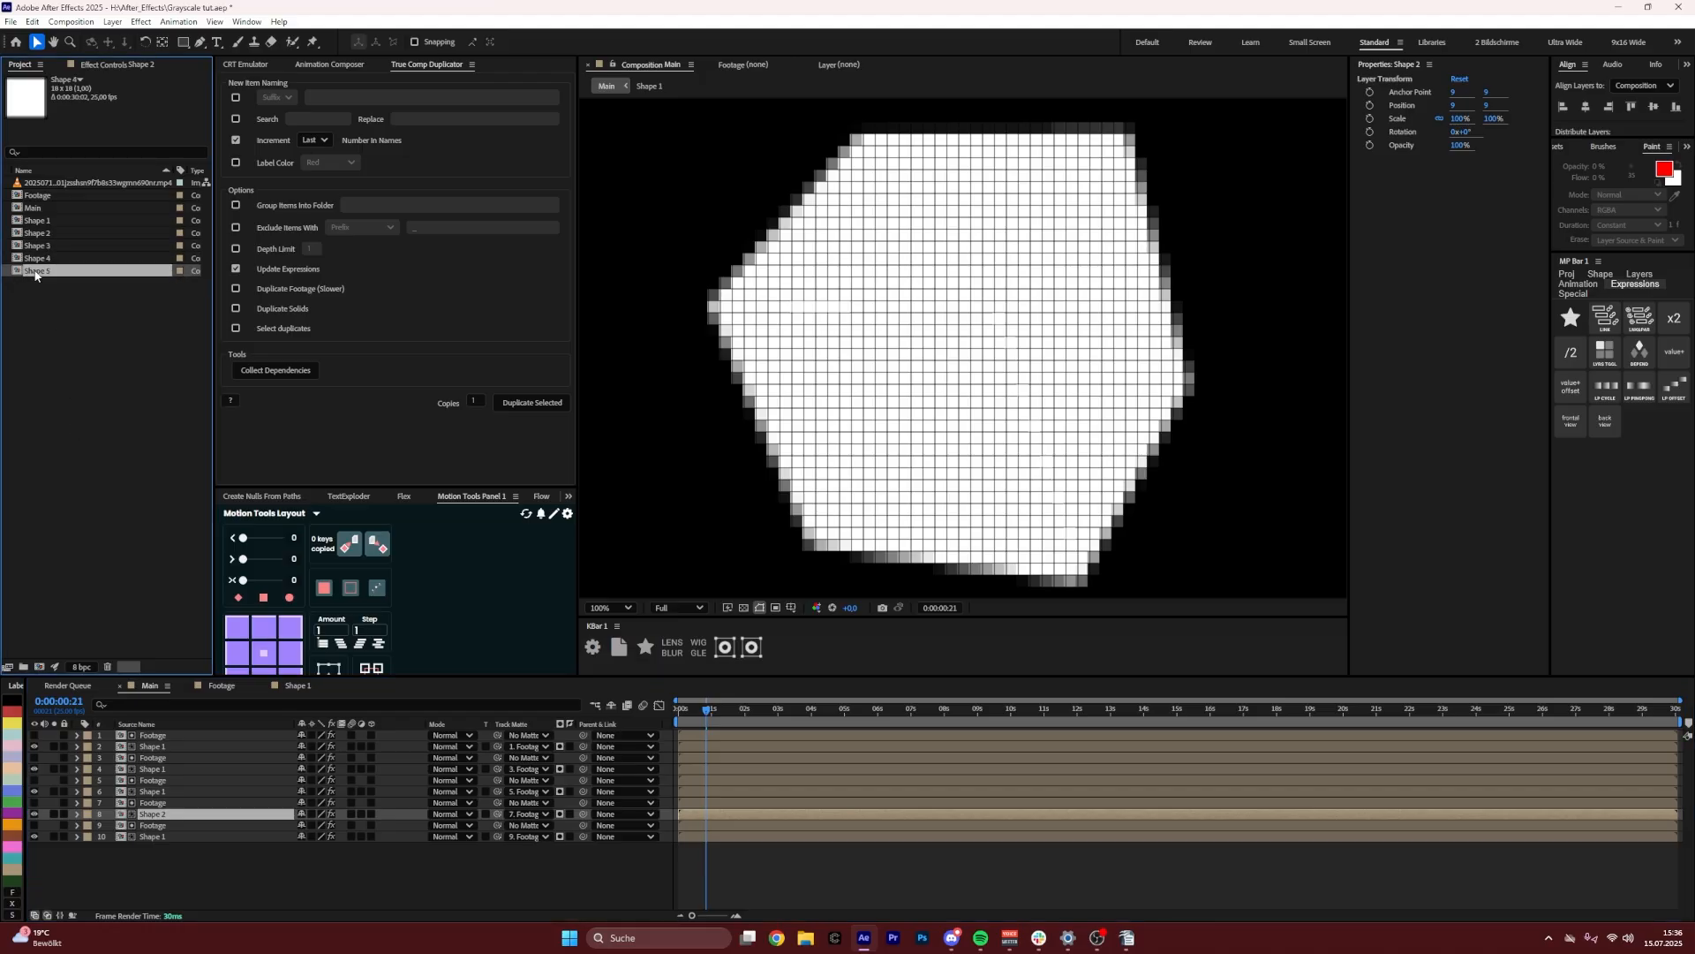
# Replace the source of layer 6 with the Shape 3 composition and of layer 4 with Shape 4
pyautogui.click(159, 792)
pyautogui.click(31, 247)
pyautogui.moveTo(30, 250); pyautogui.dragTo(148, 791)
pyautogui.click(35, 260)
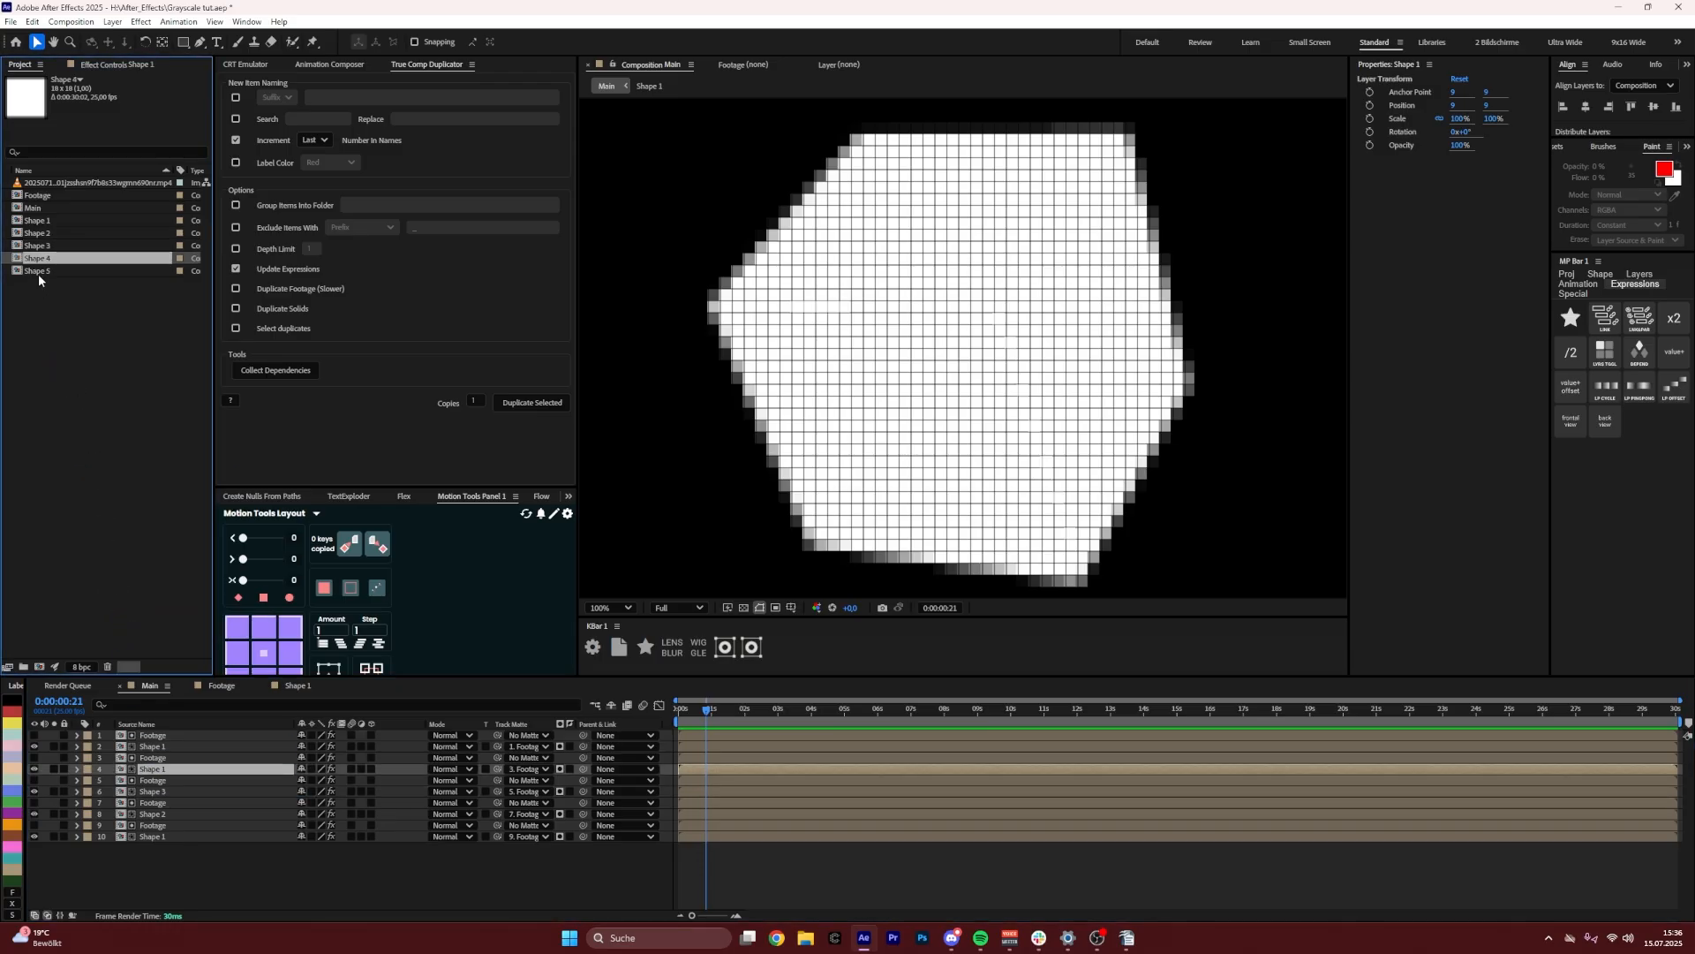
pyautogui.moveTo(41, 264); pyautogui.dragTo(152, 769)
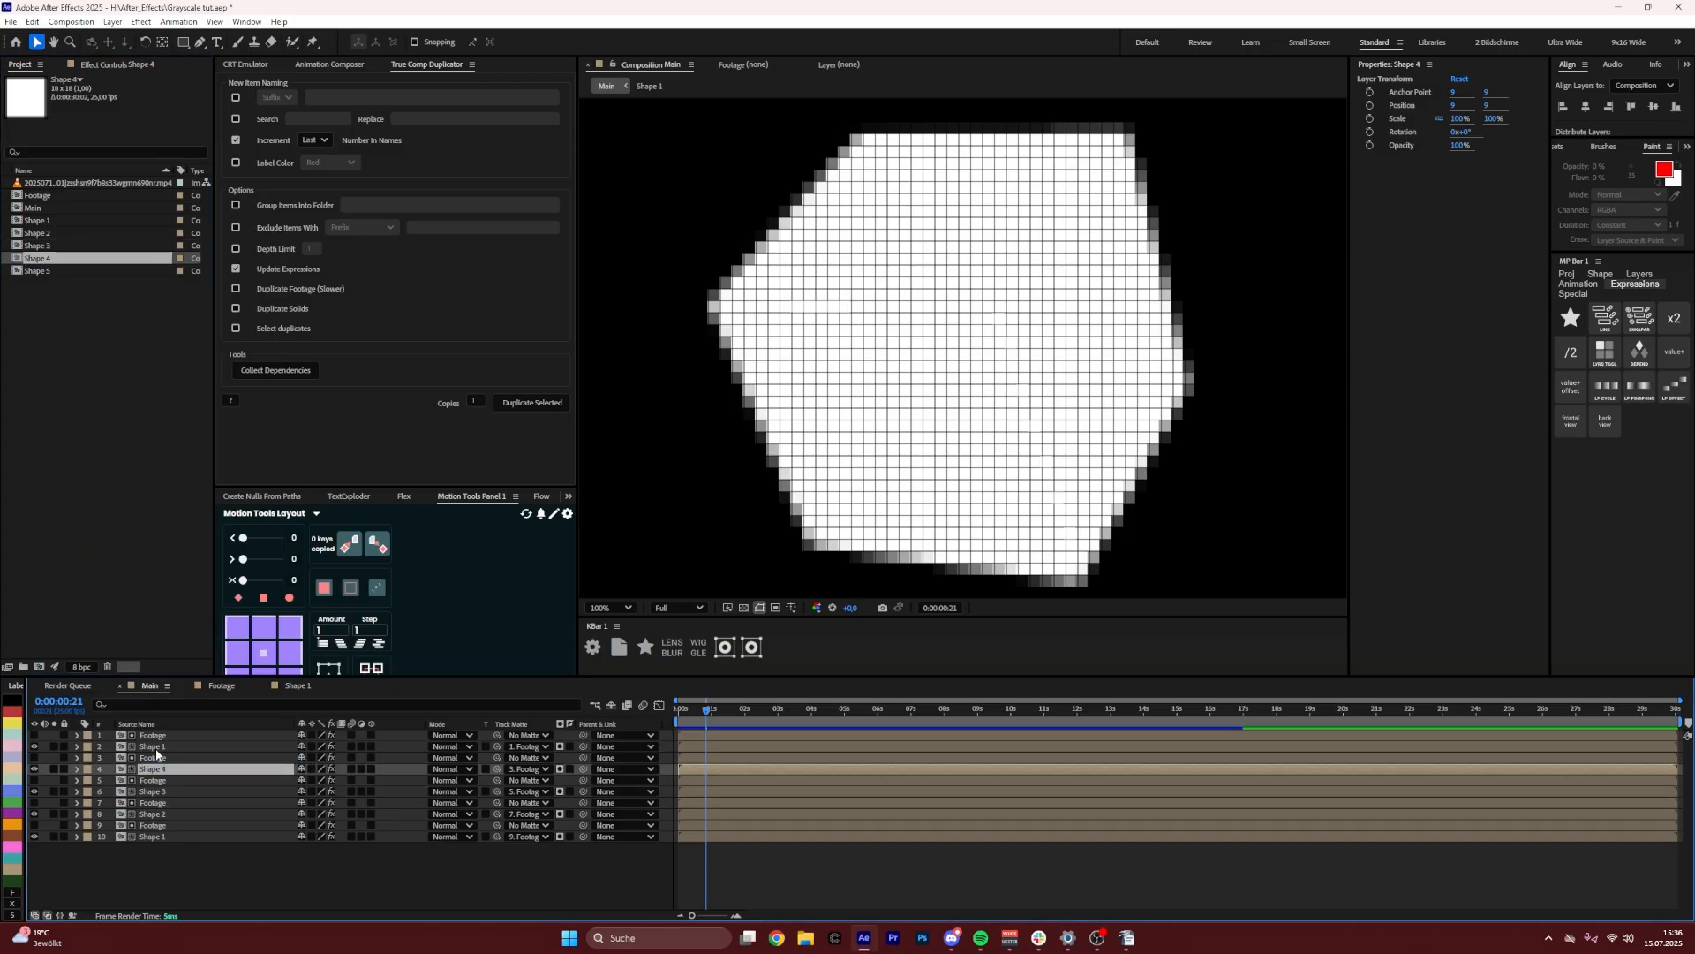
# Replace the source of the Shape 1 layer in row 2 with the Shape 5 composition
pyautogui.click(157, 747)
pyautogui.click(36, 272)
pyautogui.moveTo(33, 274); pyautogui.dragTo(160, 748)
pyautogui.moveTo(33, 273); pyautogui.dragTo(161, 748)
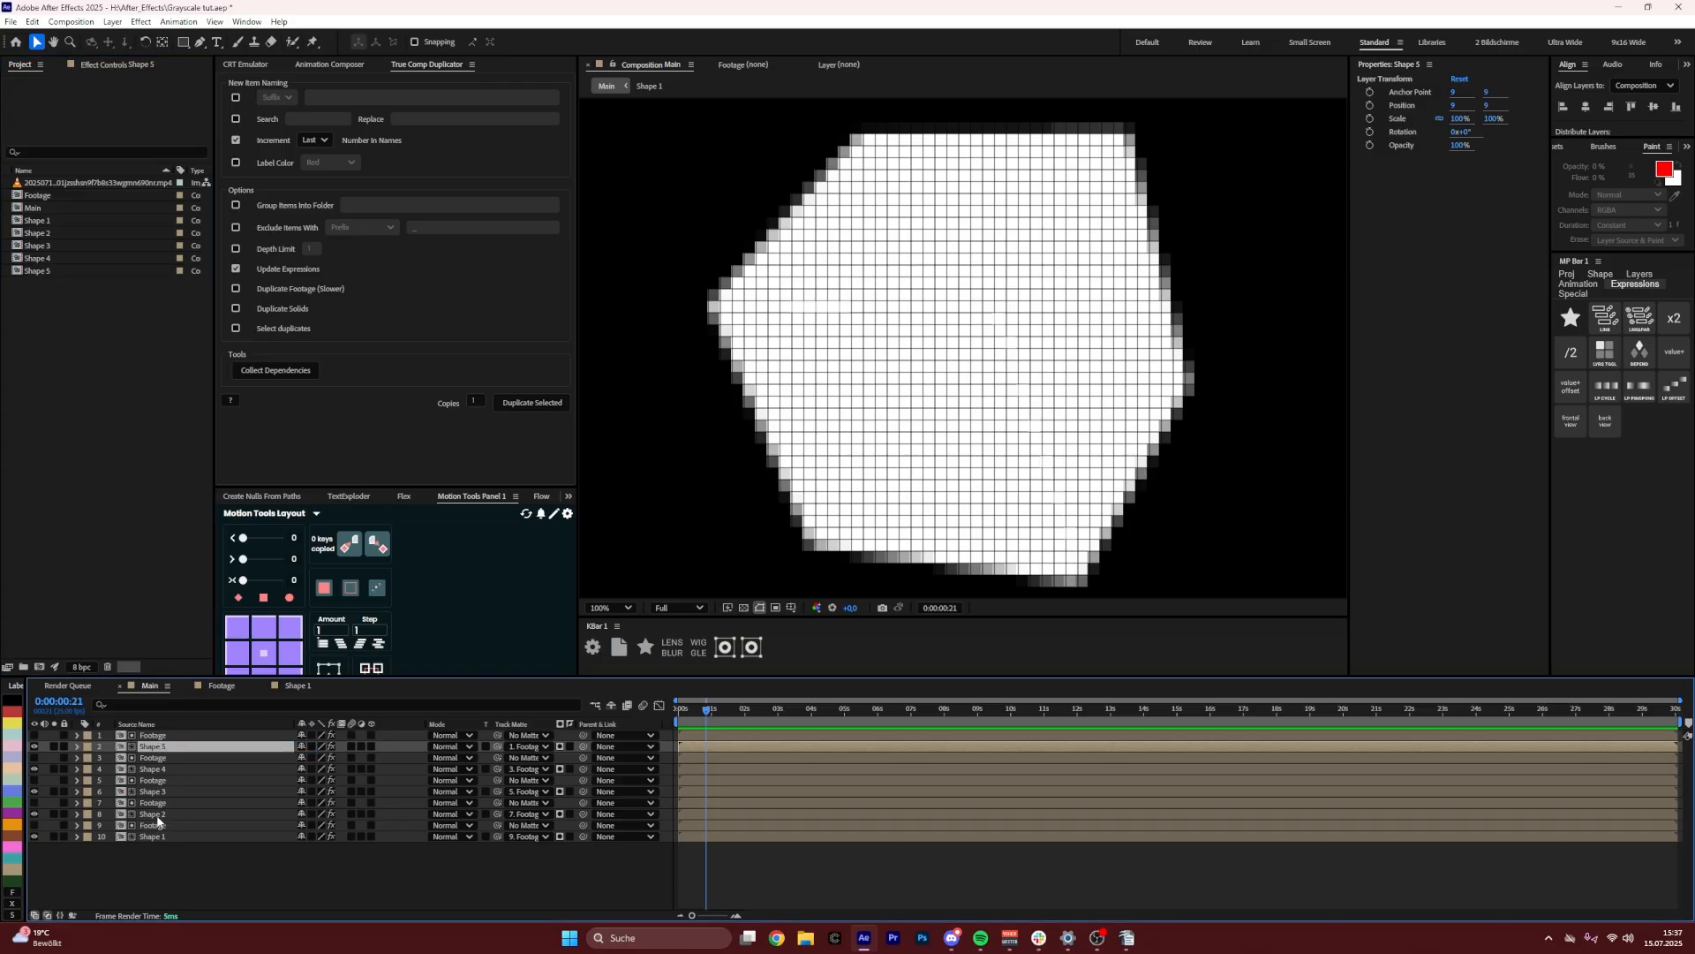
pyautogui.click(160, 815)
pyautogui.click(164, 792)
pyautogui.click(166, 769)
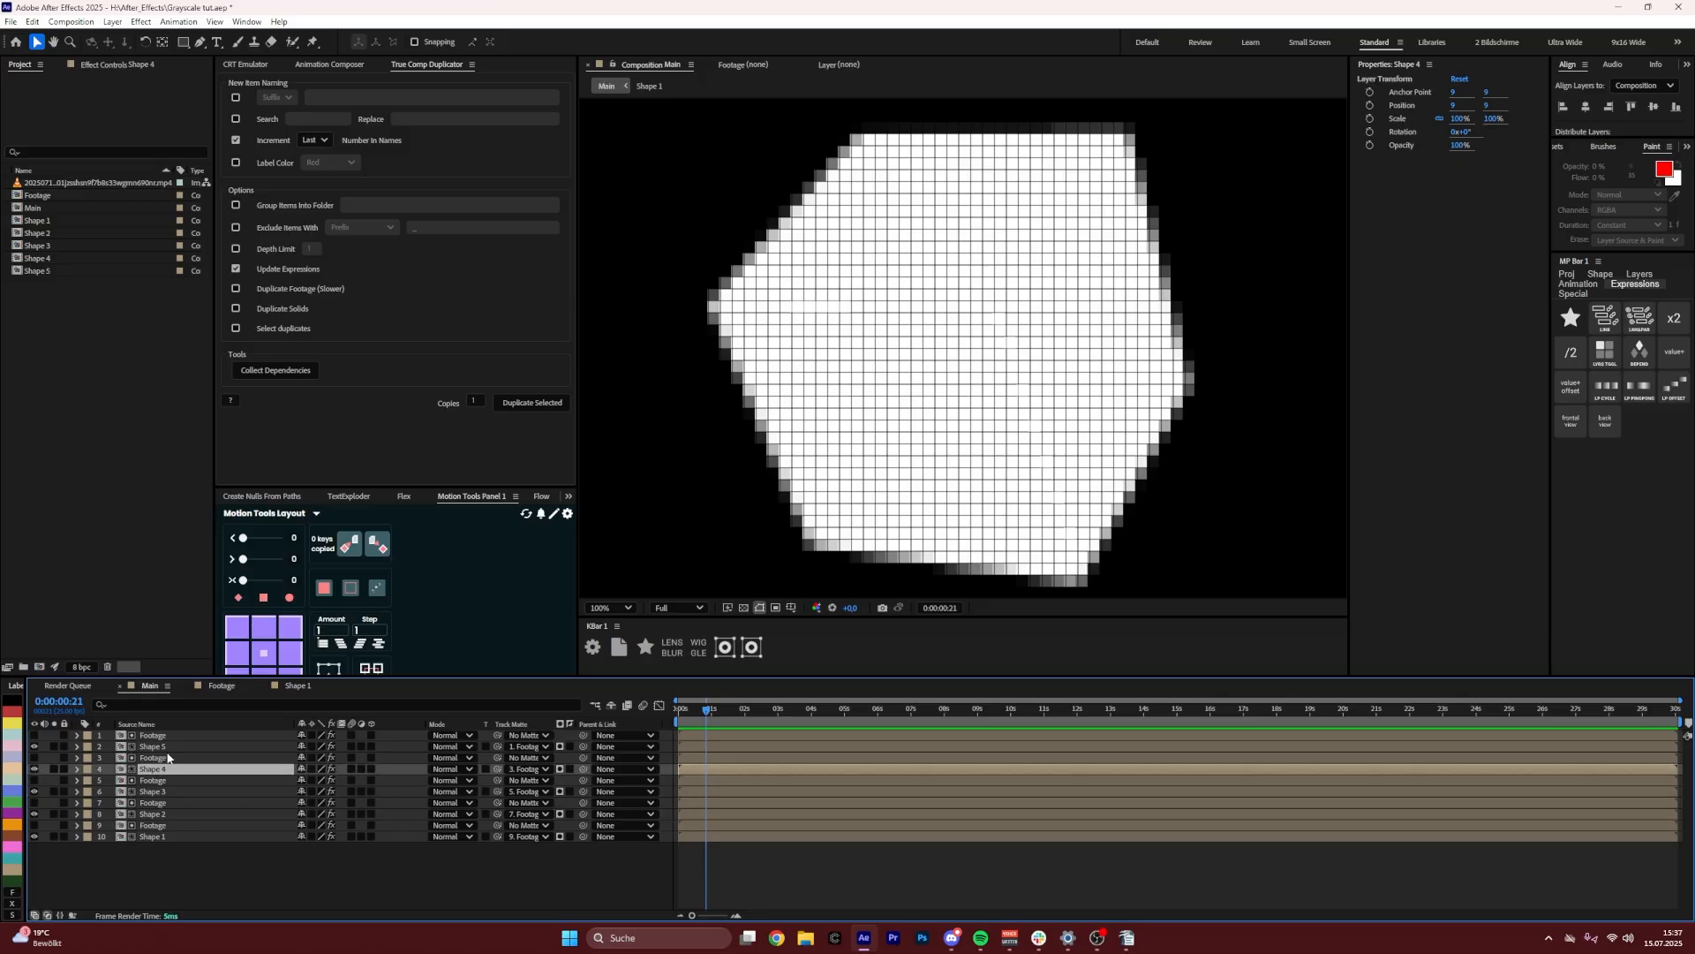
pyautogui.click(166, 747)
# Open the Shape 2 composition and delete its square shape layer
pyautogui.click(166, 814)
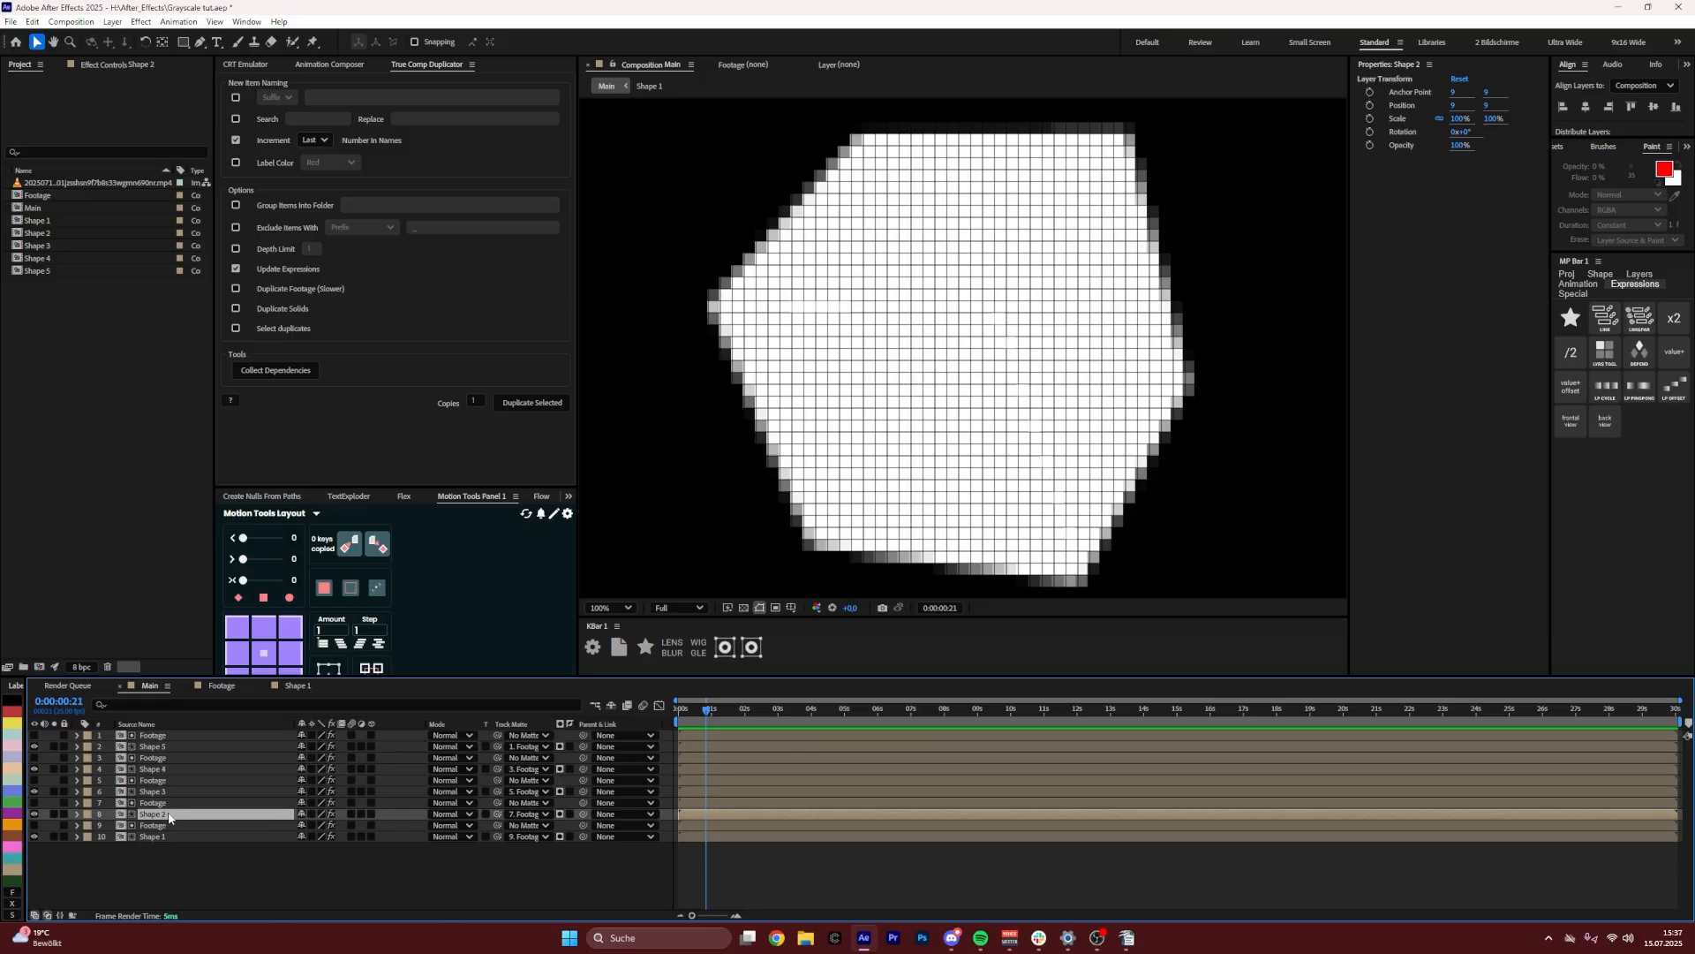
pyautogui.doubleClick(168, 814)
pyautogui.click(197, 733)
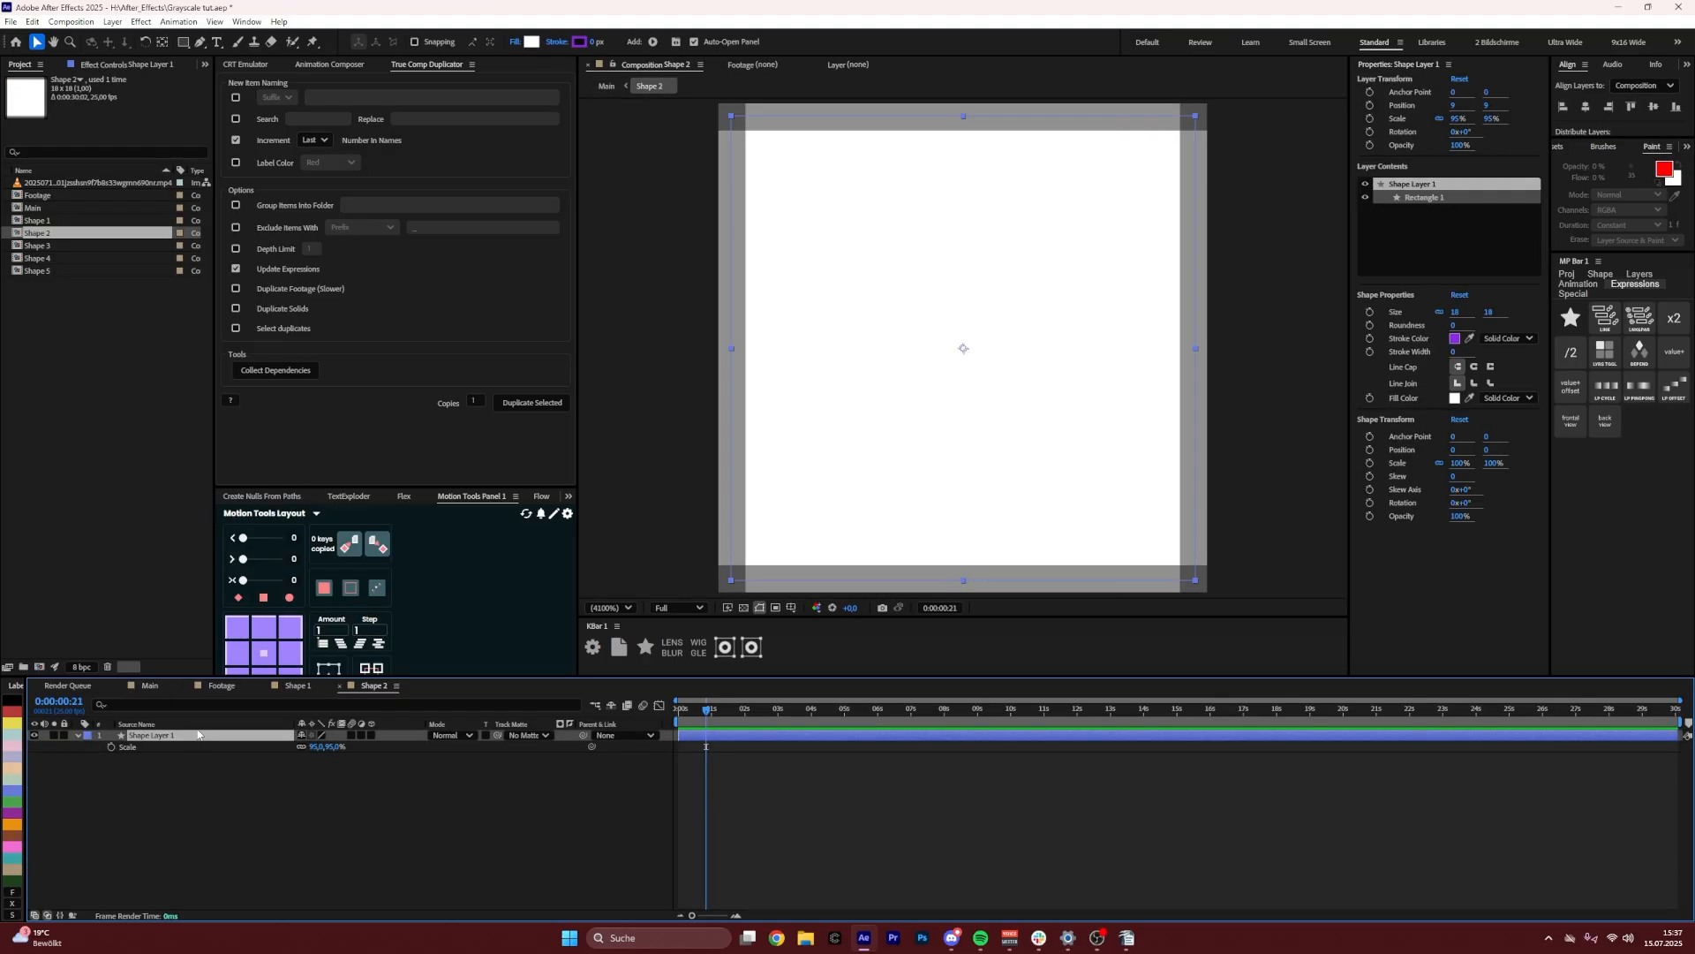
pyautogui.press('Delete')
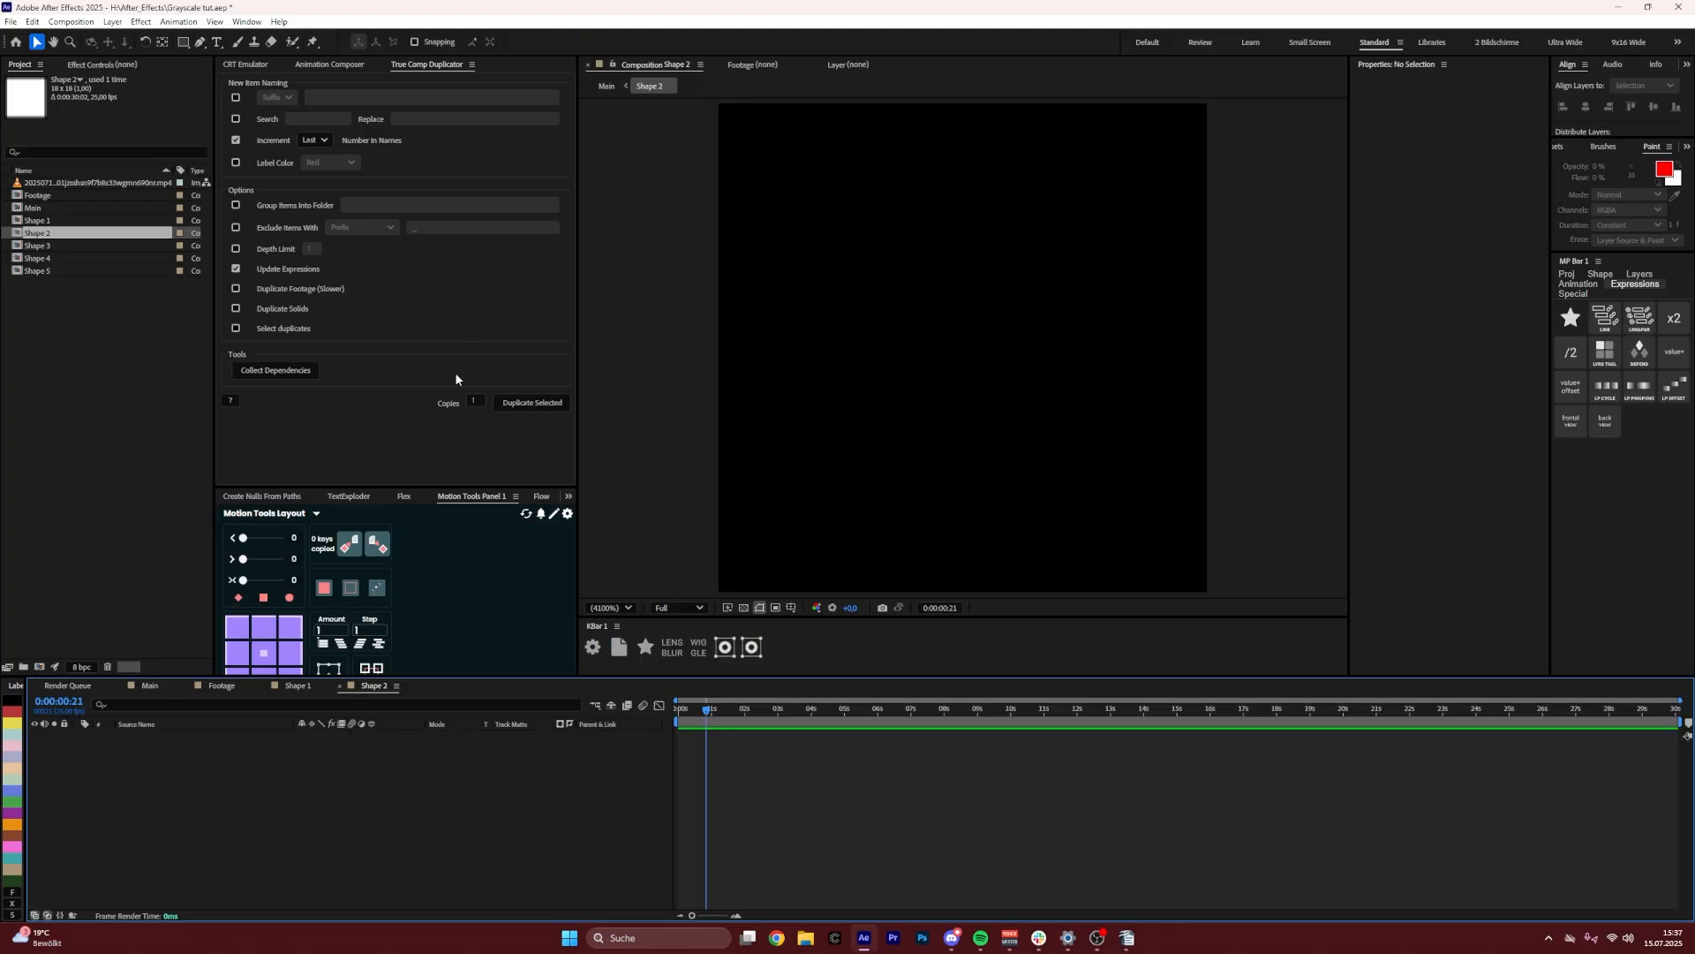
# Create a text layer containing a "$" character in the Shape 2 composition
pyautogui.click(216, 42)
pyautogui.click(834, 428)
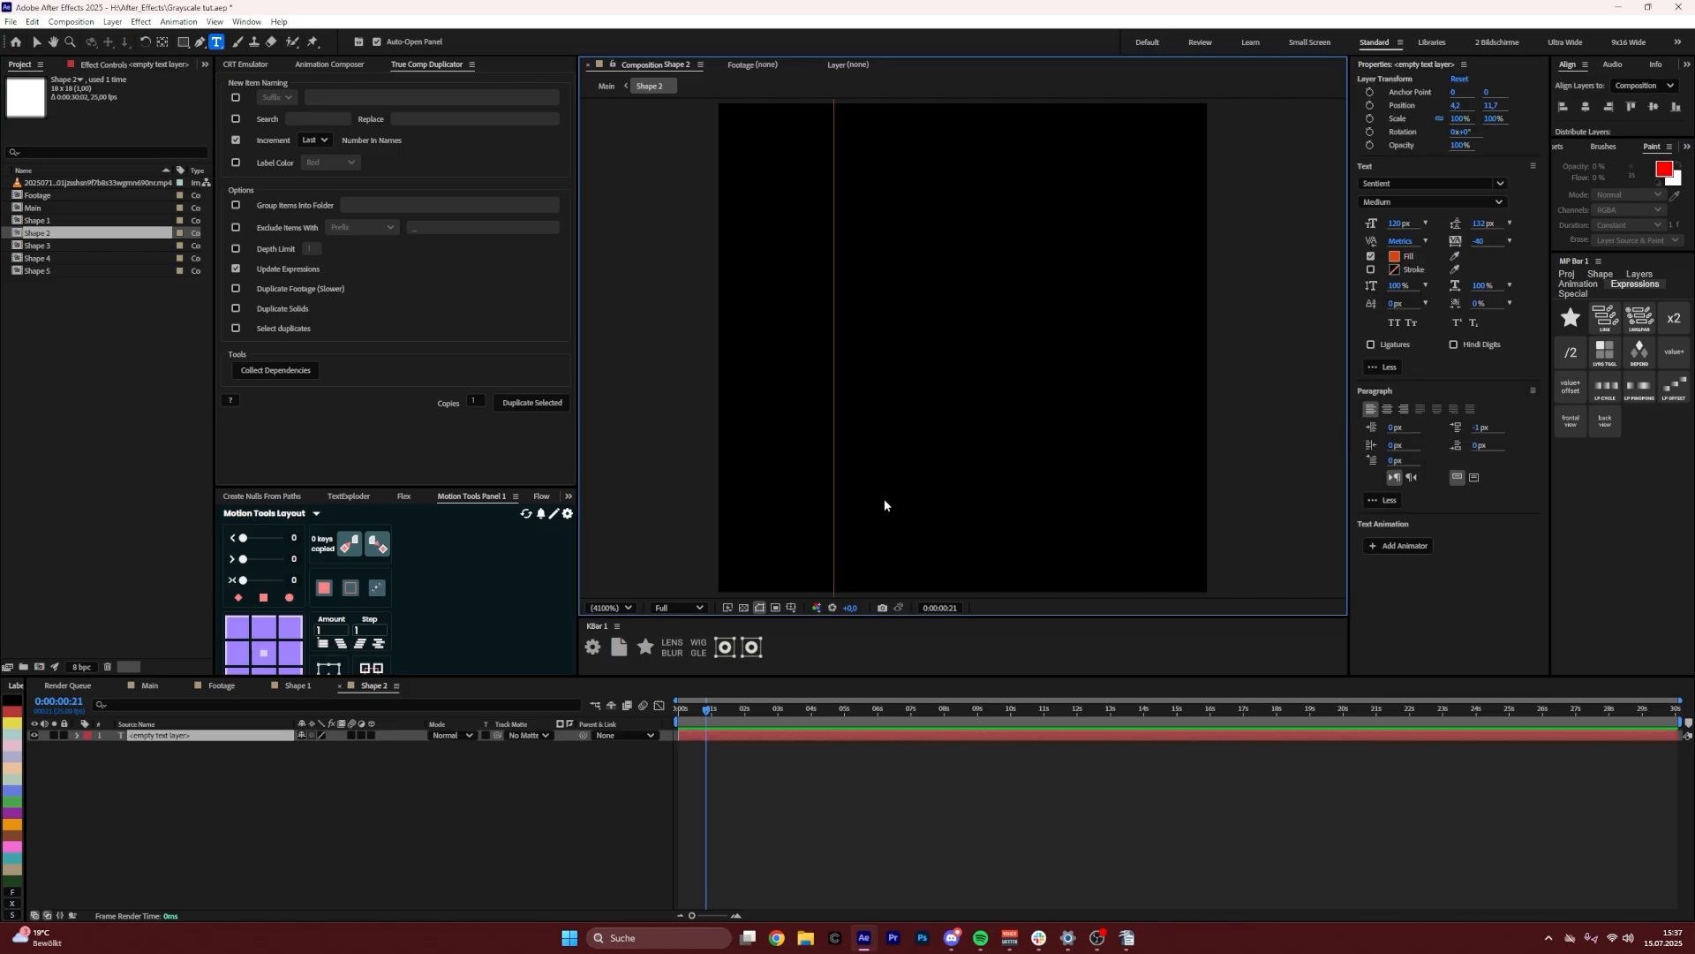
pyautogui.write('S')
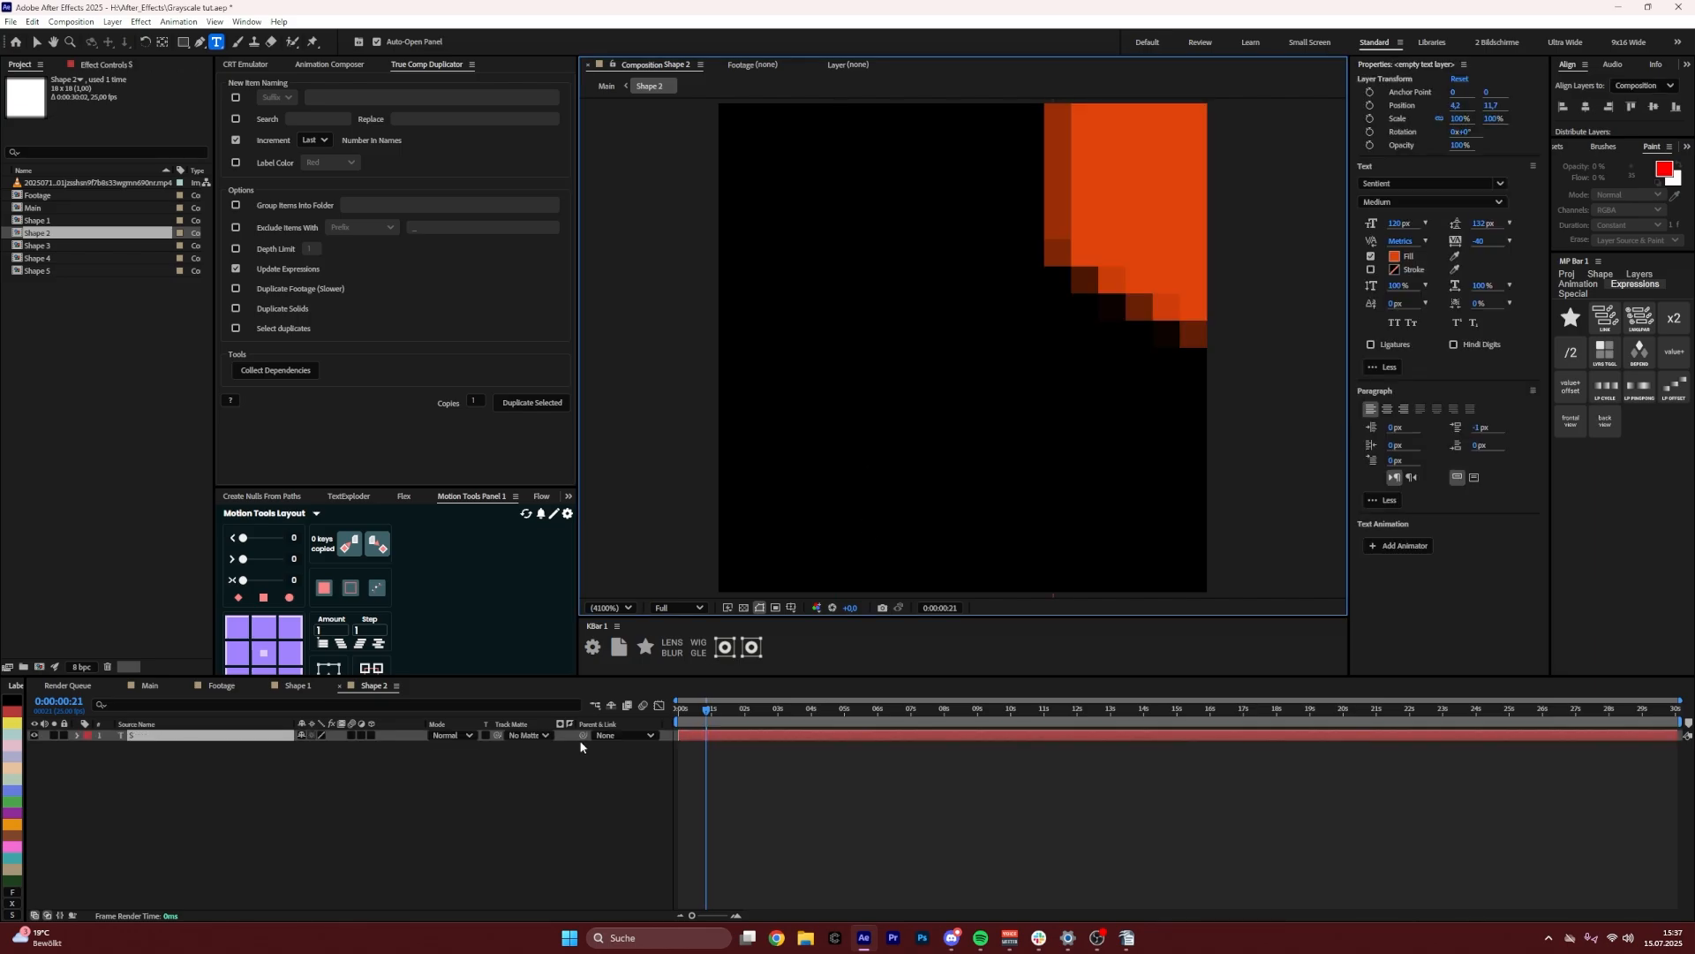
pyautogui.click(197, 747)
pyautogui.click(197, 736)
# Center the "$" text in the composition and move its anchor point to the character's middle
pyautogui.press('y')
pyautogui.moveTo(821, 570); pyautogui.dragTo(1304, 328)
pyautogui.scroll(-6, 1063, 397)
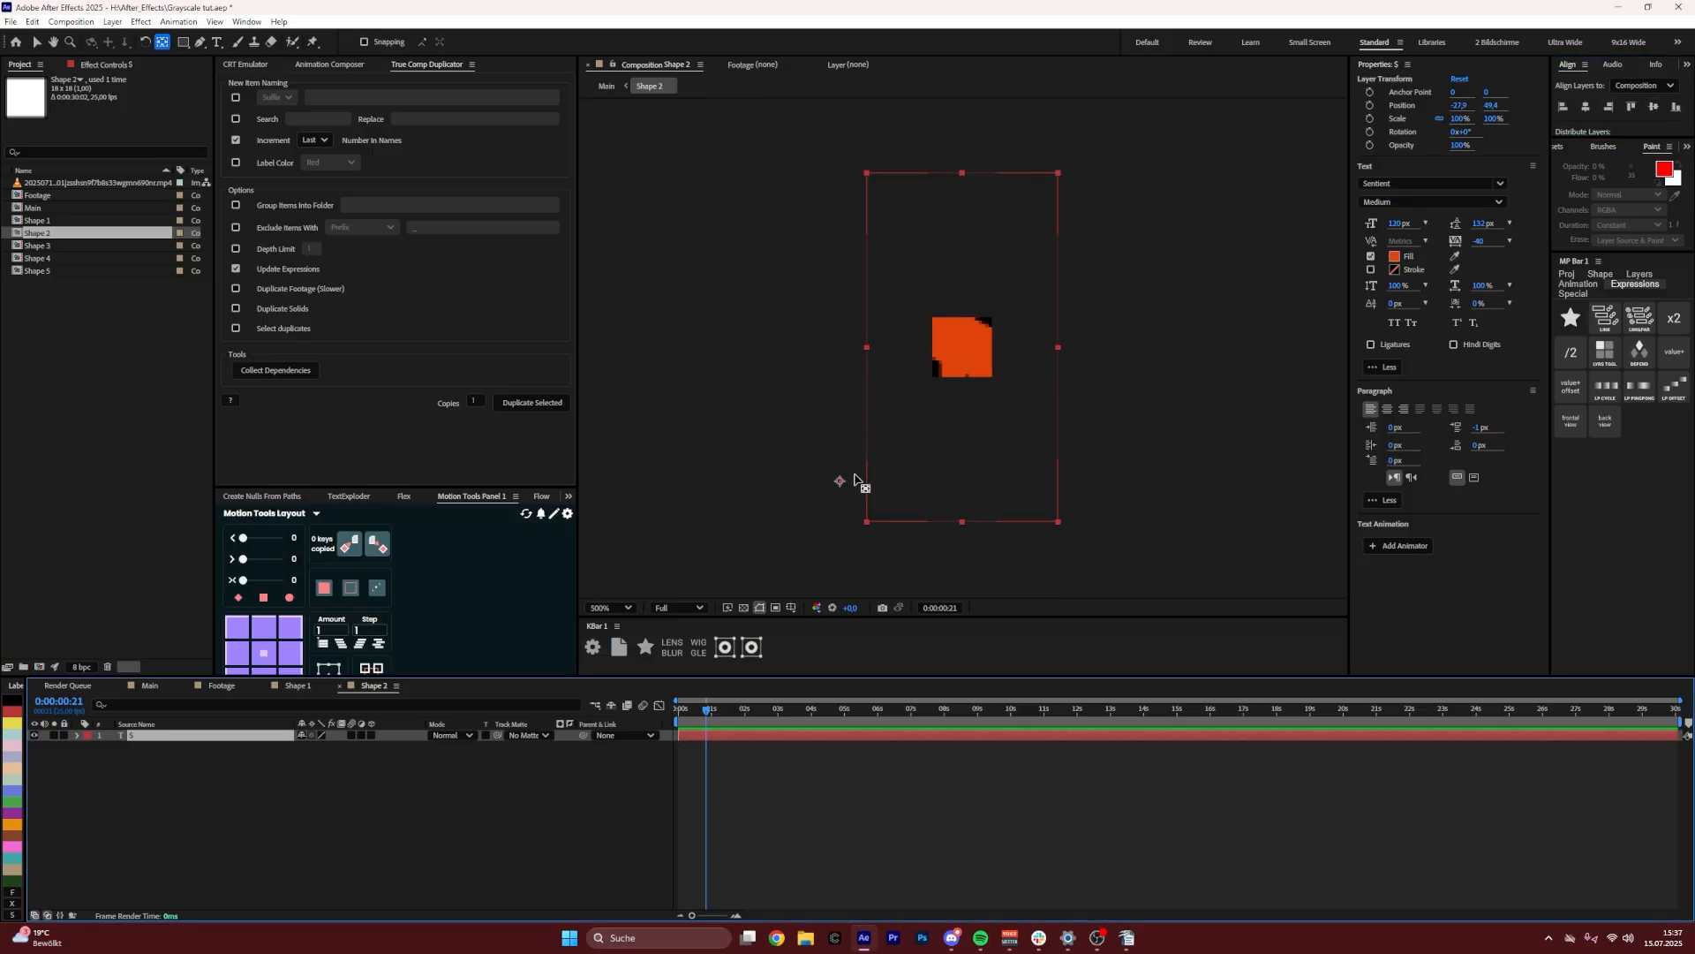
pyautogui.moveTo(982, 380); pyautogui.dragTo(963, 348)
pyautogui.press('v')
# Scale the "$" text layer to 14% so it fits inside the small composition
pyautogui.click(254, 737)
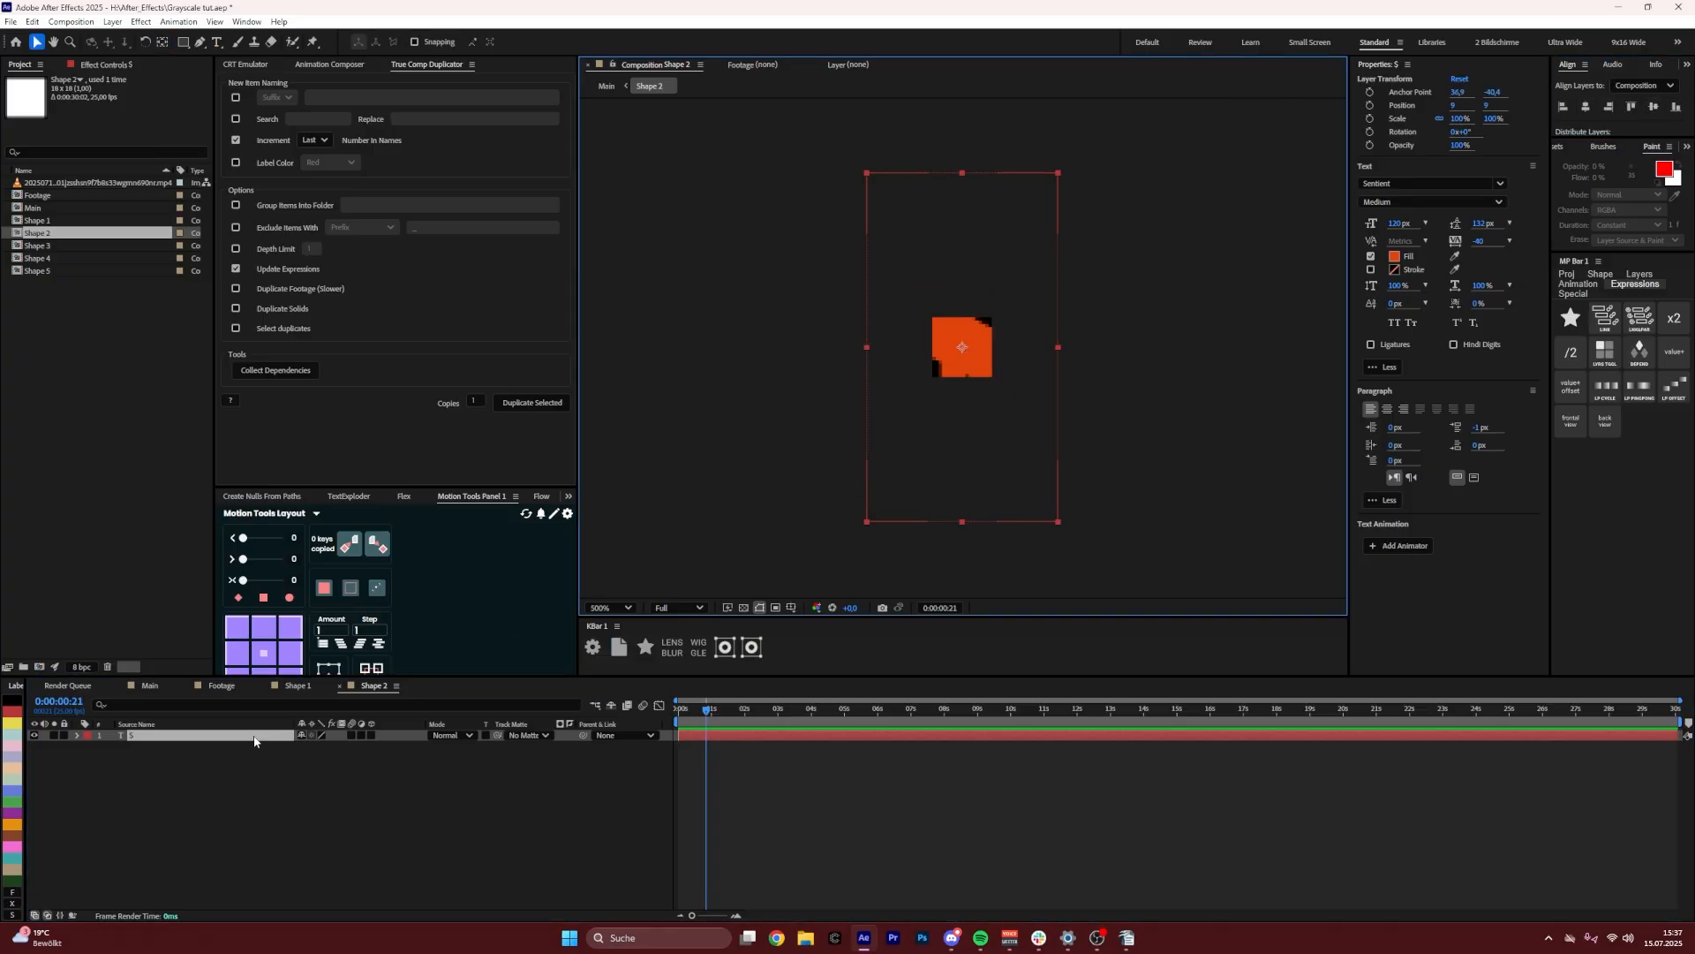
pyautogui.press('s')
pyautogui.click(343, 746)
pyautogui.write('14')
pyautogui.press('Return')
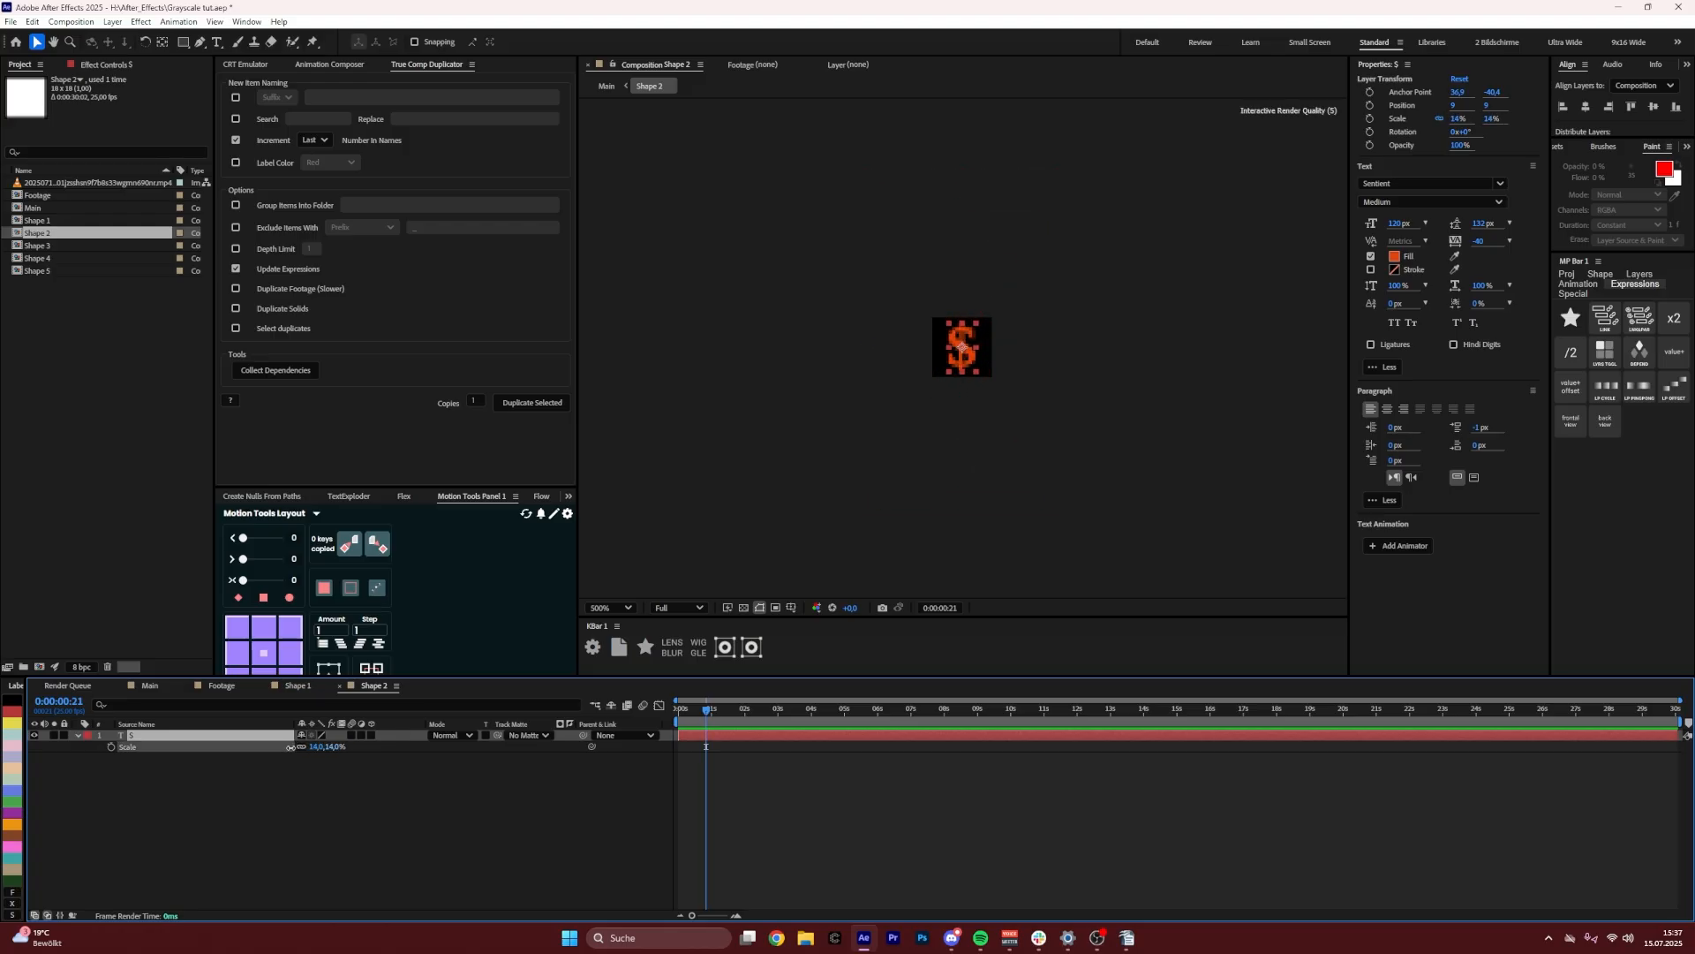
pyautogui.hotkey('shift', '/')
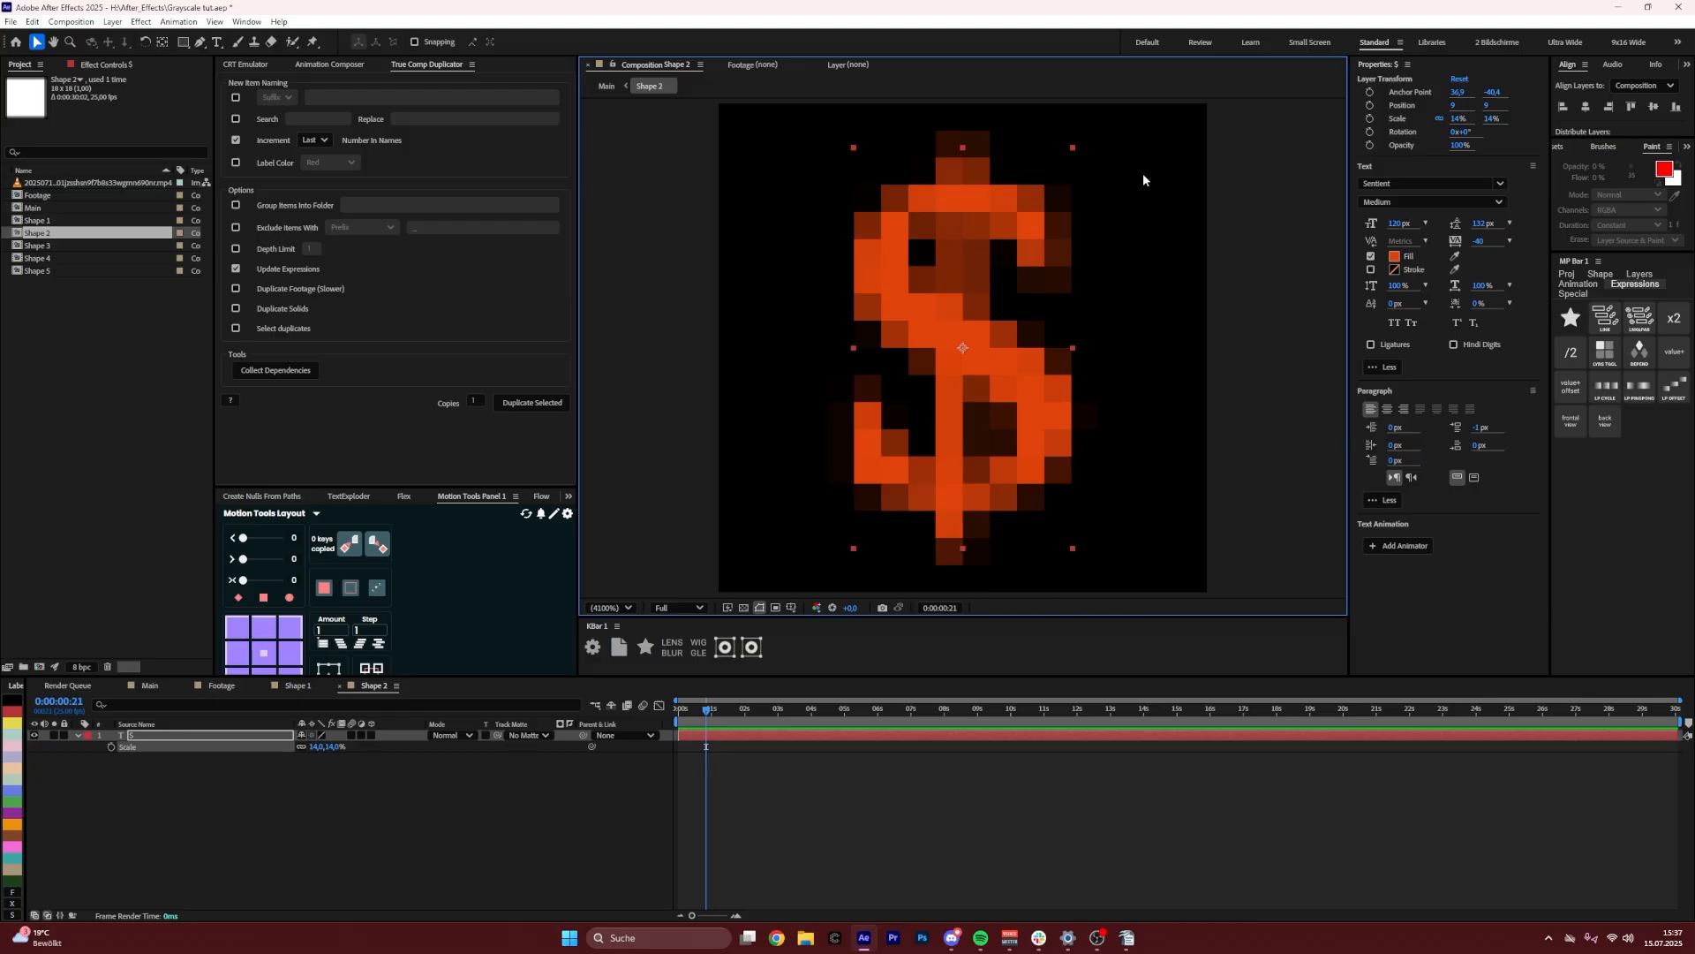
# Set the "$" text's fill color to white (FFFFFF) and return to the Main composition
pyautogui.click(313, 777)
pyautogui.click(167, 734)
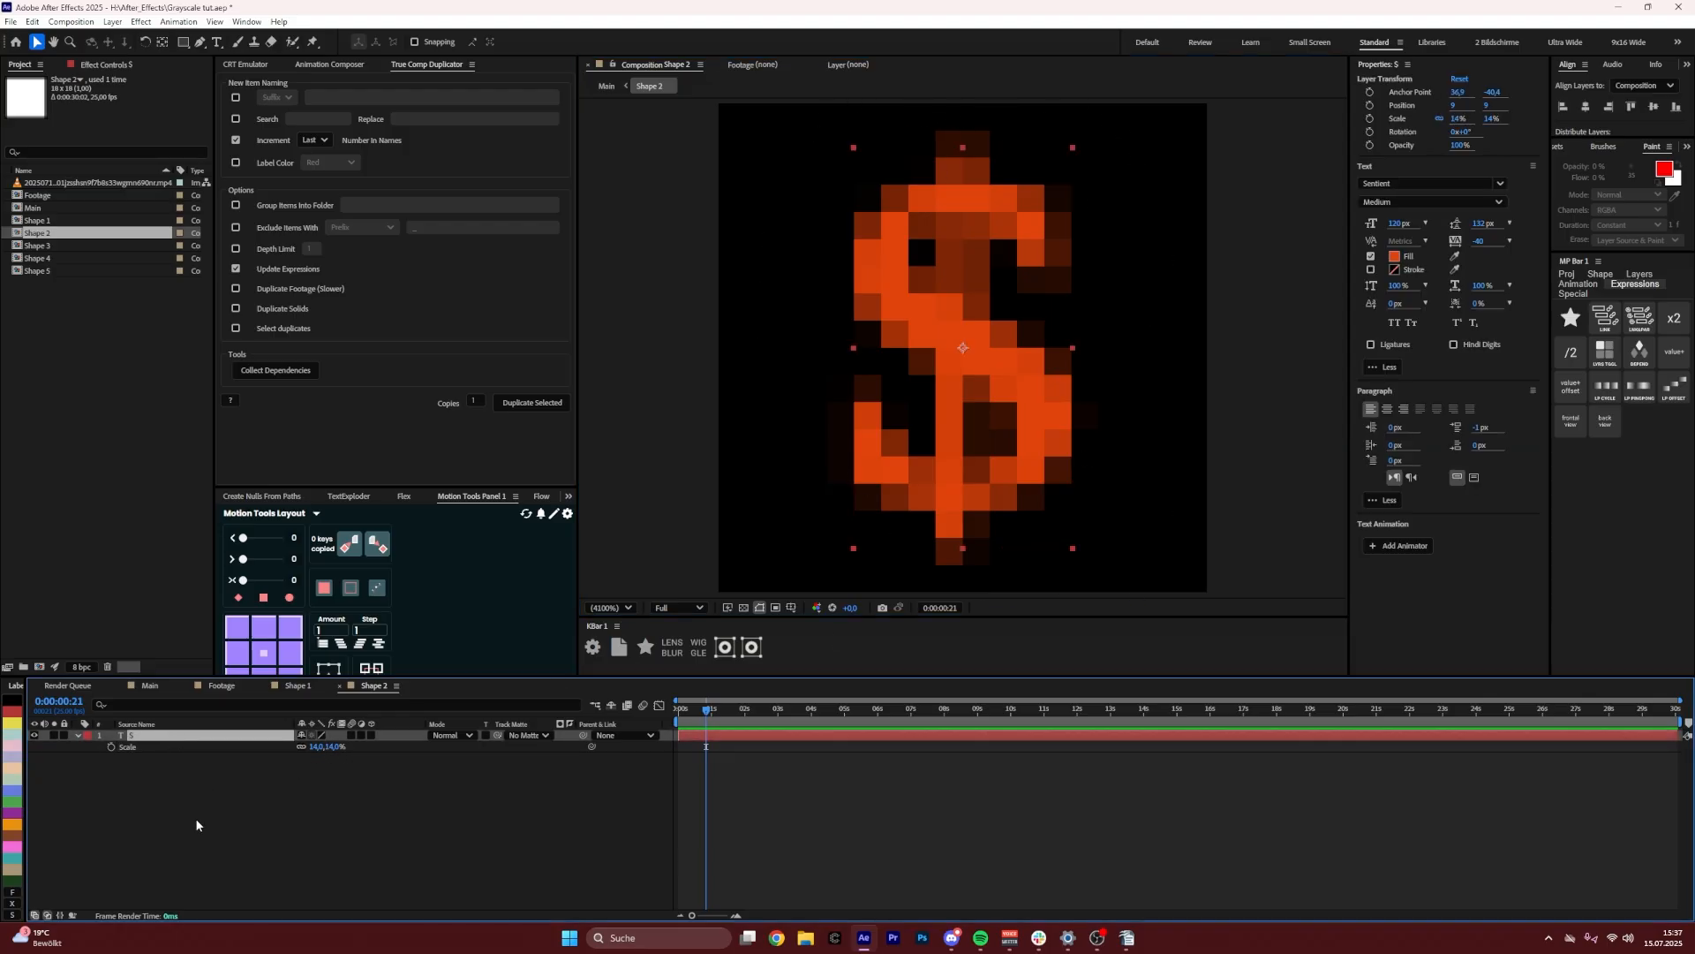
pyautogui.click(196, 825)
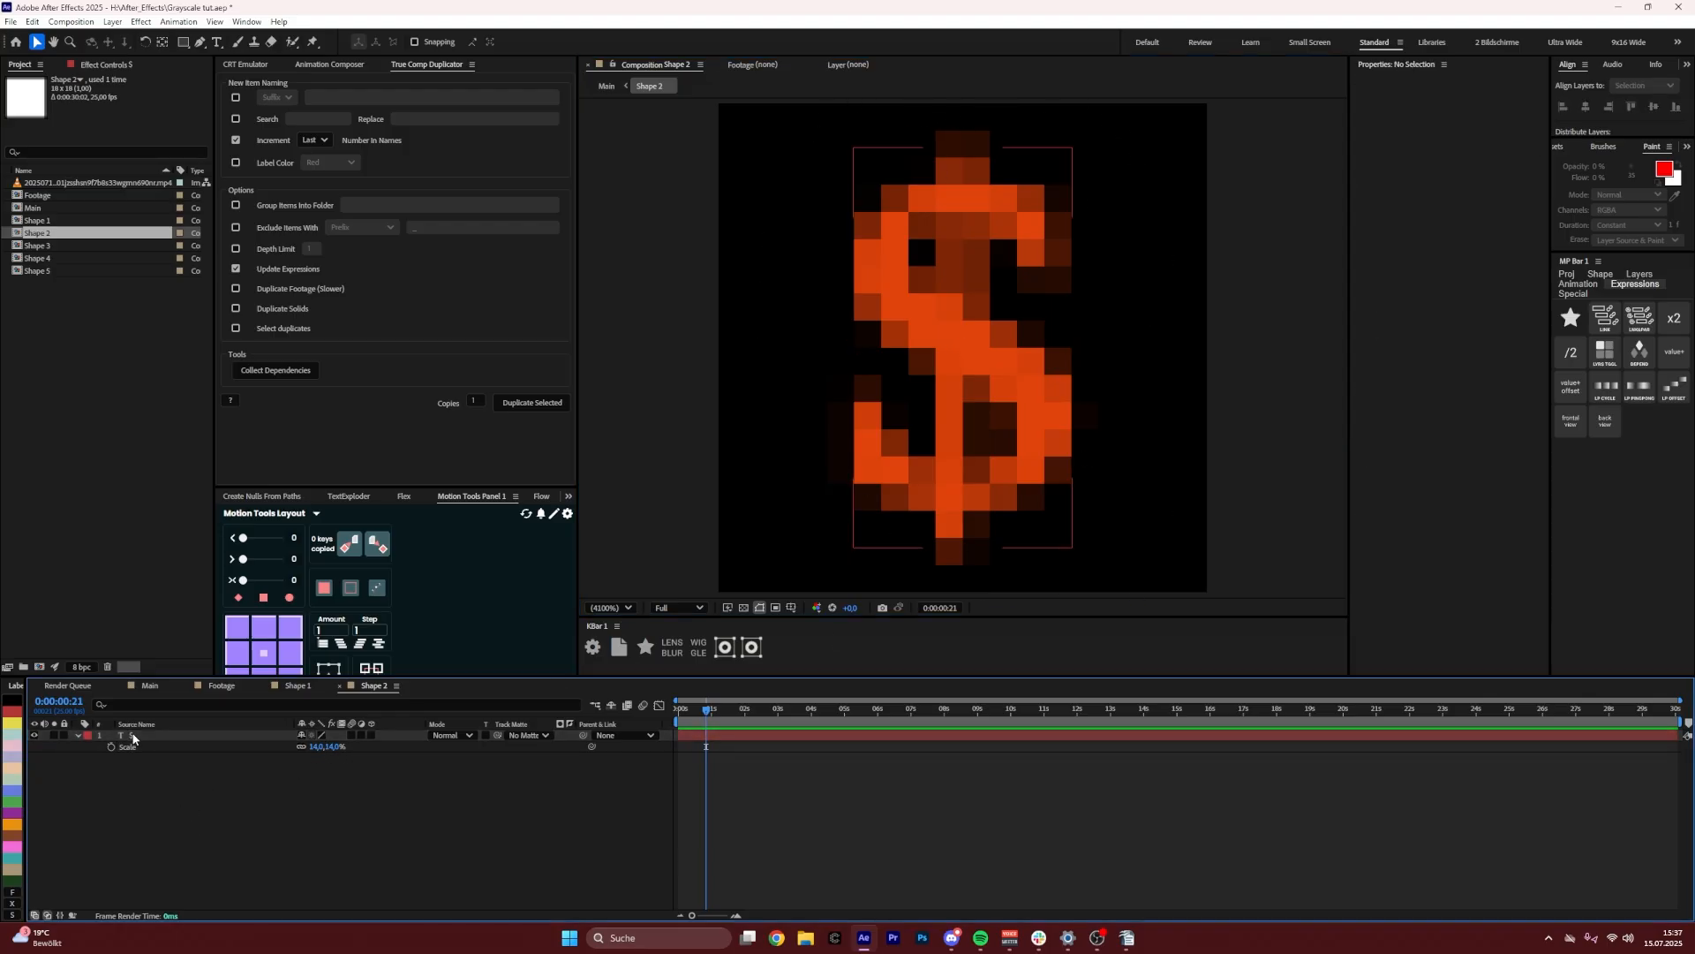
pyautogui.click(962, 310)
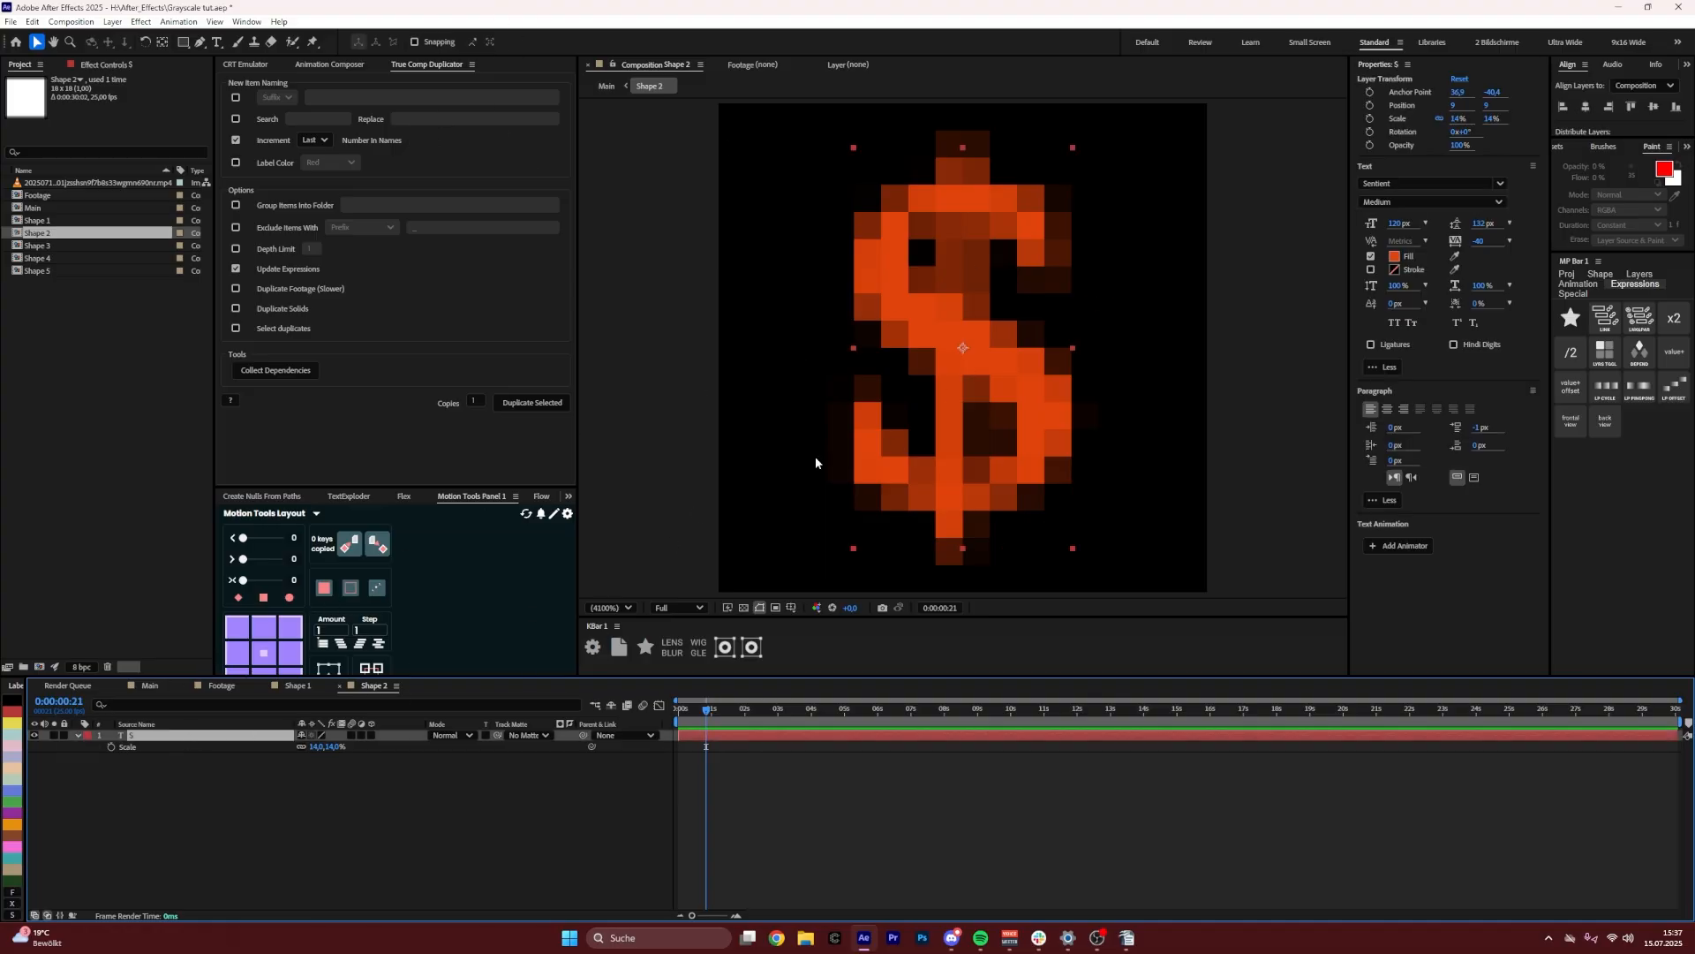
pyautogui.click(1394, 256)
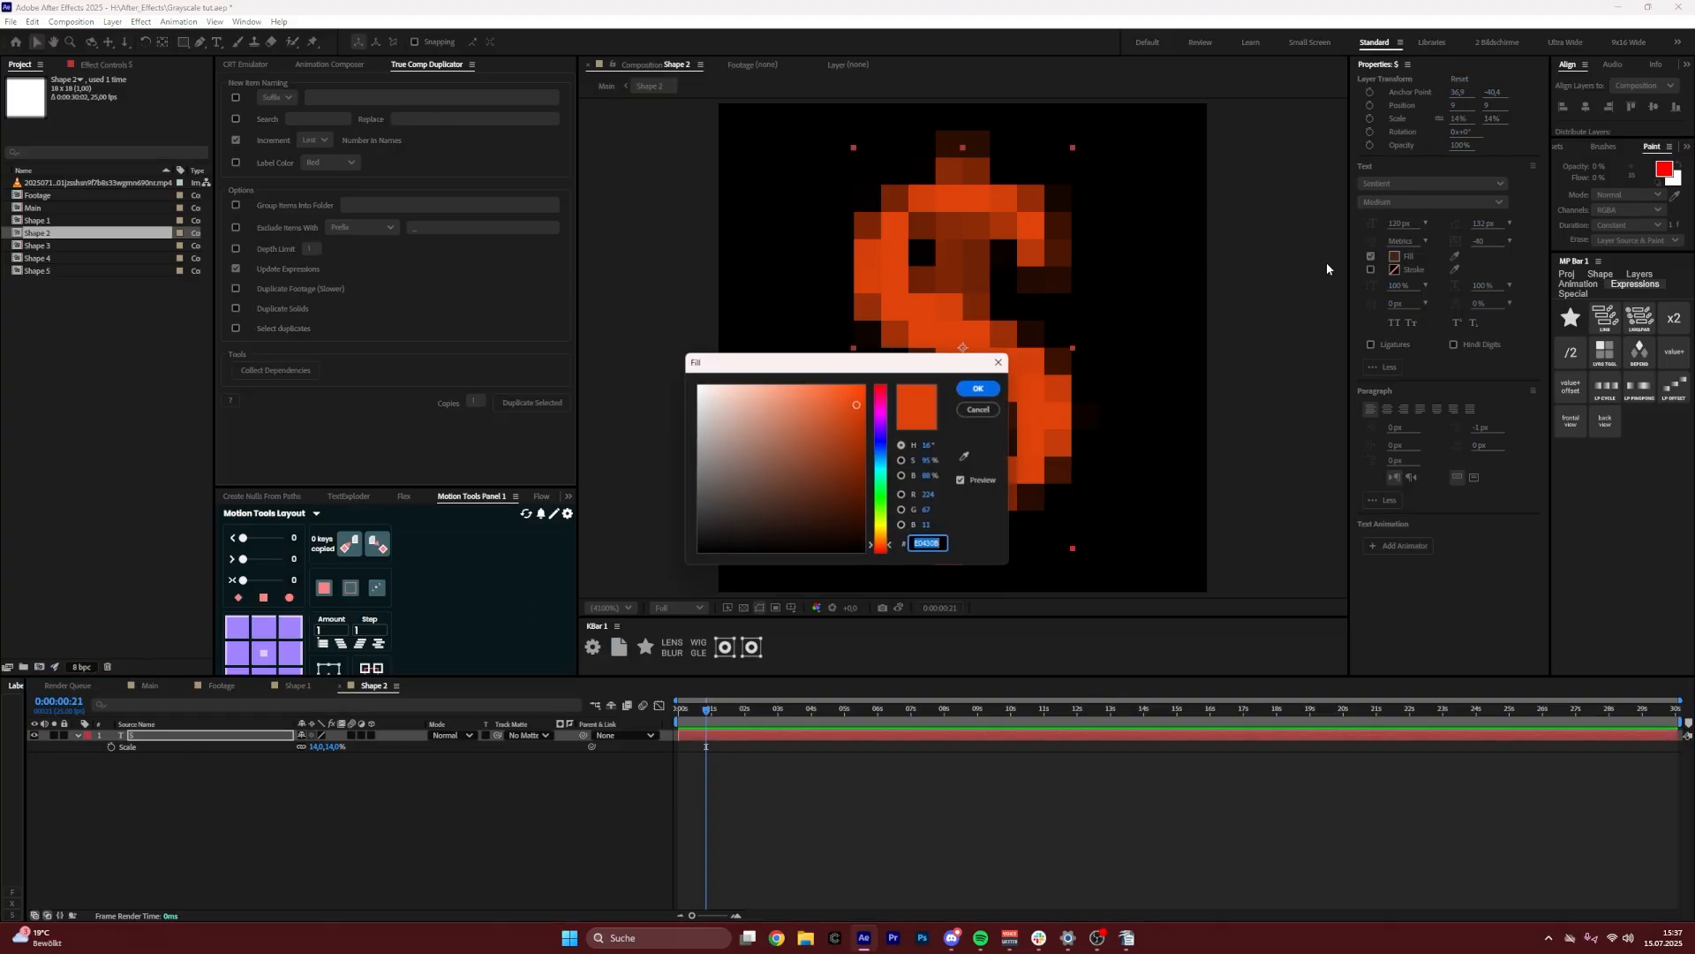
pyautogui.write('ffffff')
pyautogui.press('Return')
pyautogui.click(537, 699)
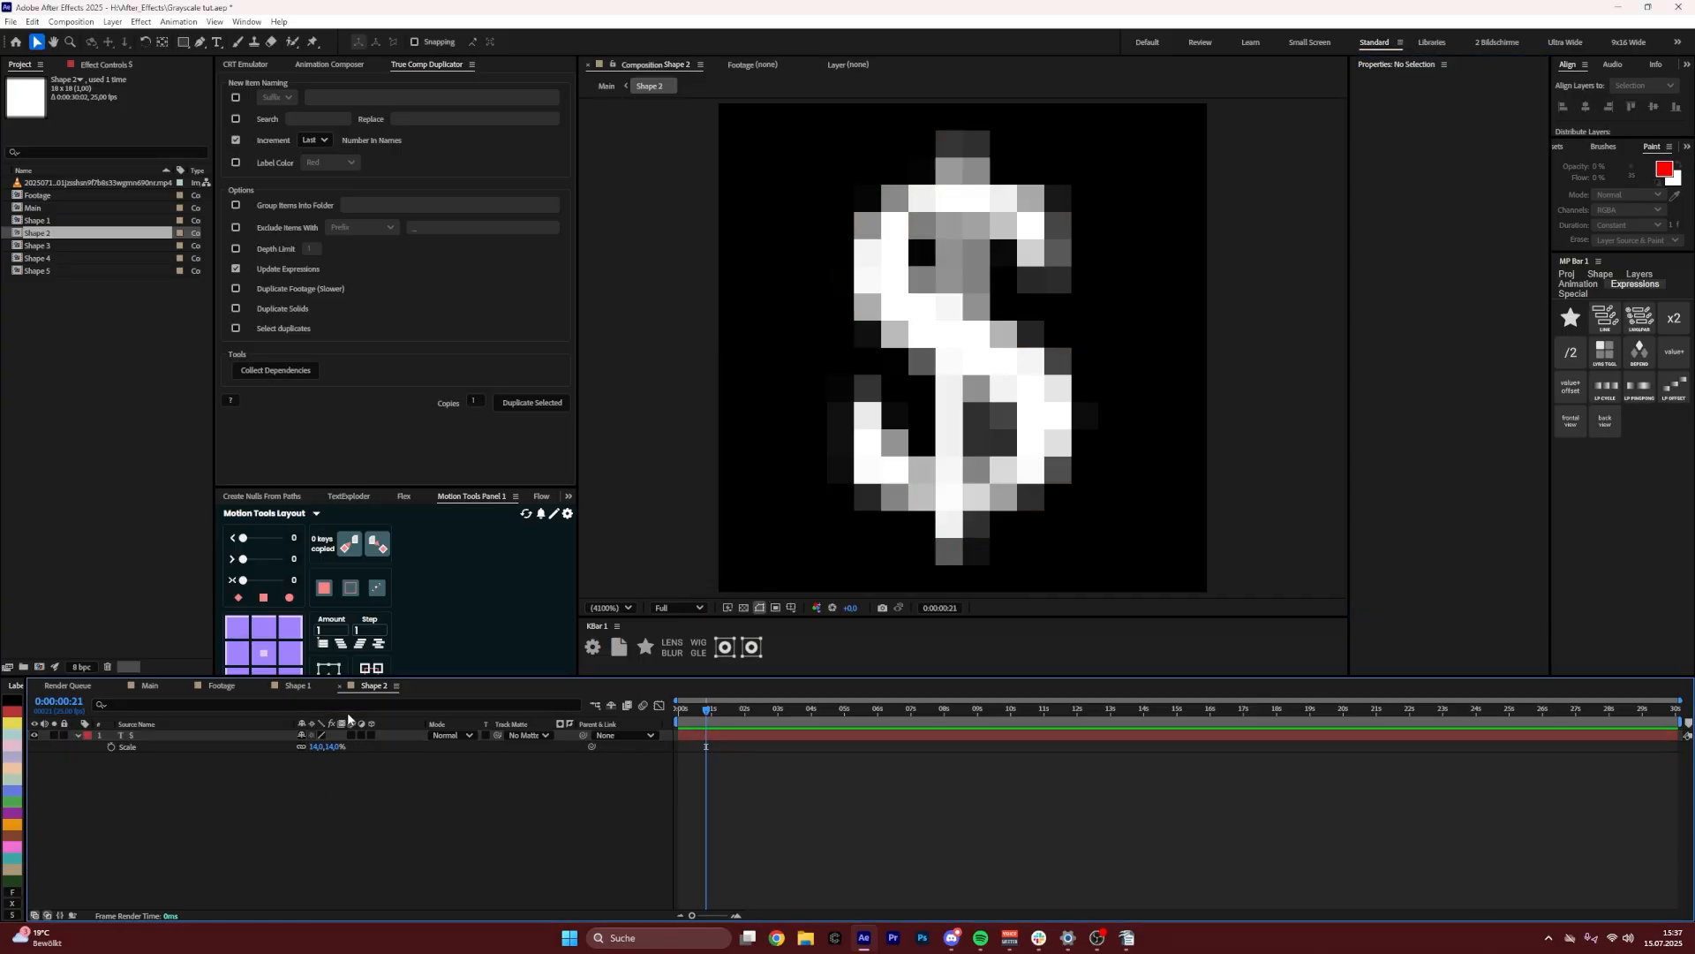
pyautogui.click(217, 688)
pyautogui.click(187, 685)
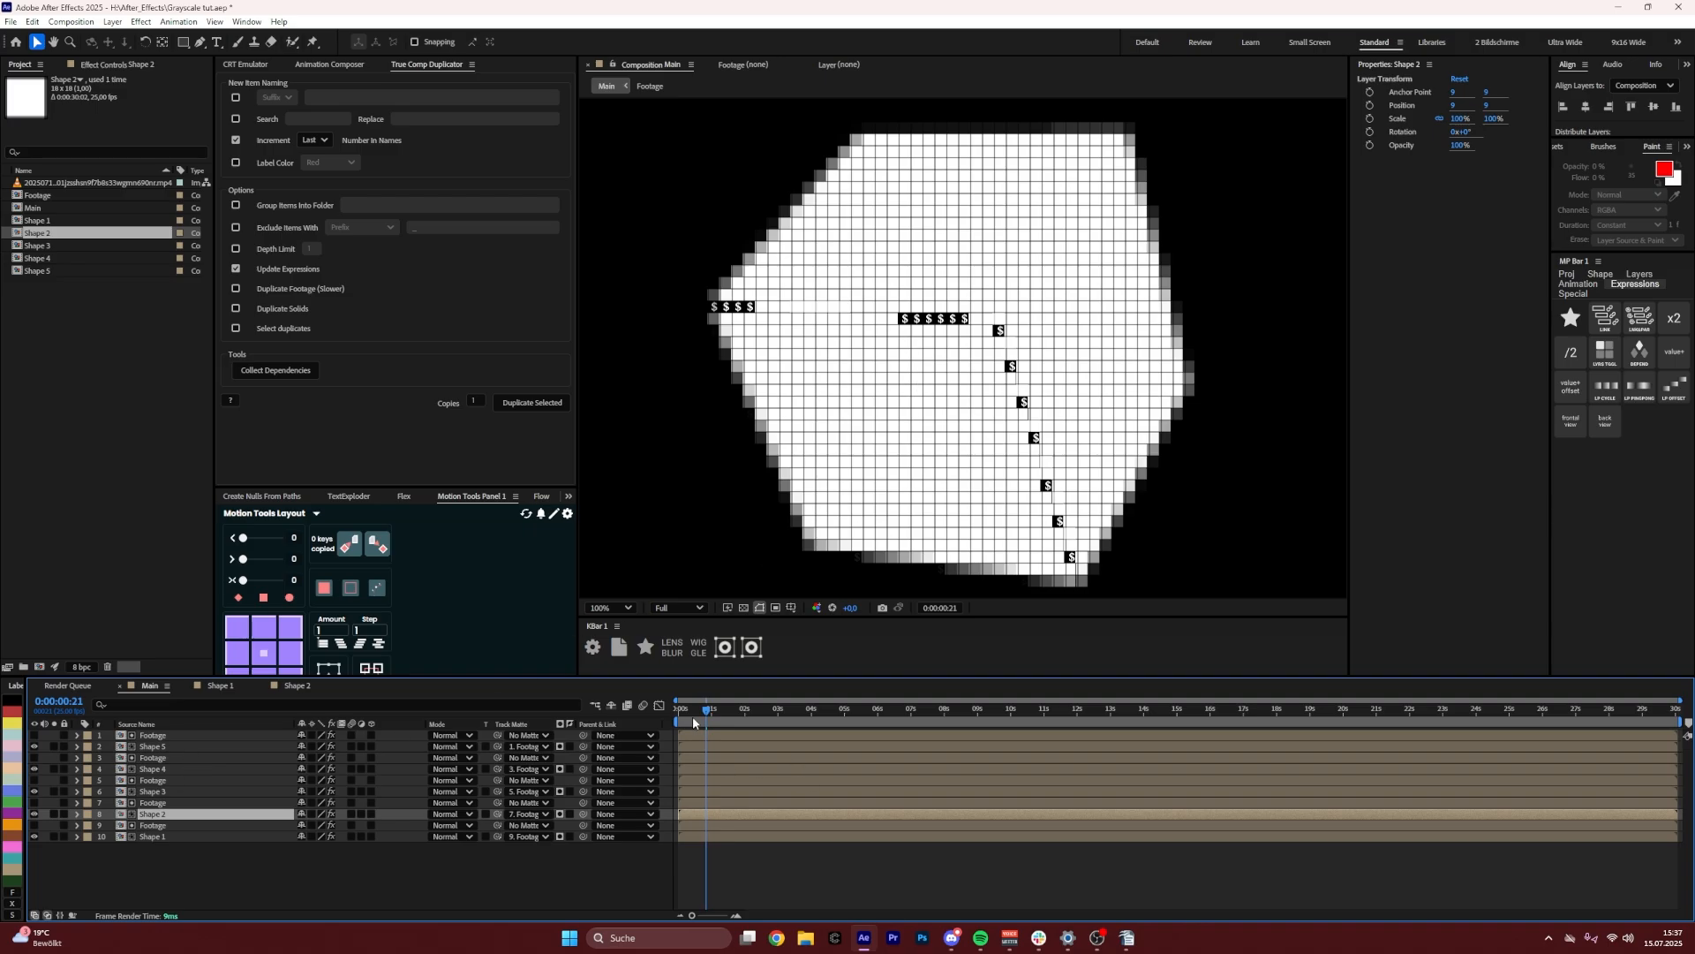
# Open the Shape 3 composition from Main and delete its white square shape layer
pyautogui.moveTo(694, 722); pyautogui.dragTo(776, 721)
pyautogui.doubleClick(171, 792)
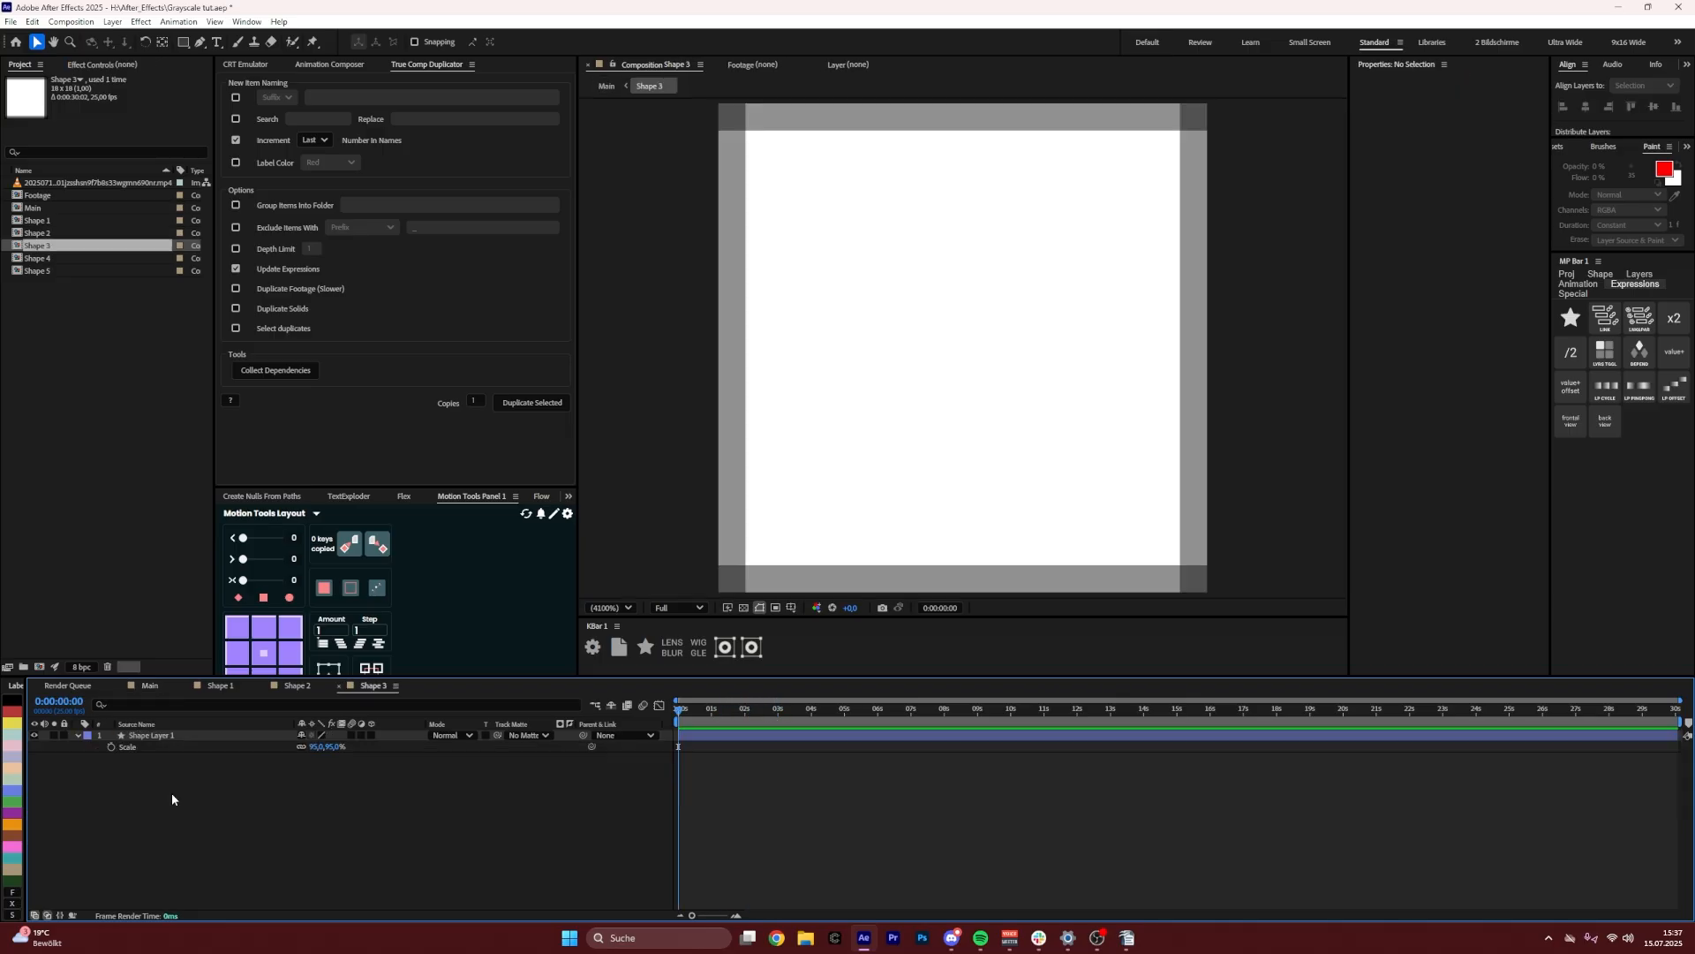
pyautogui.click(184, 736)
pyautogui.press('Delete')
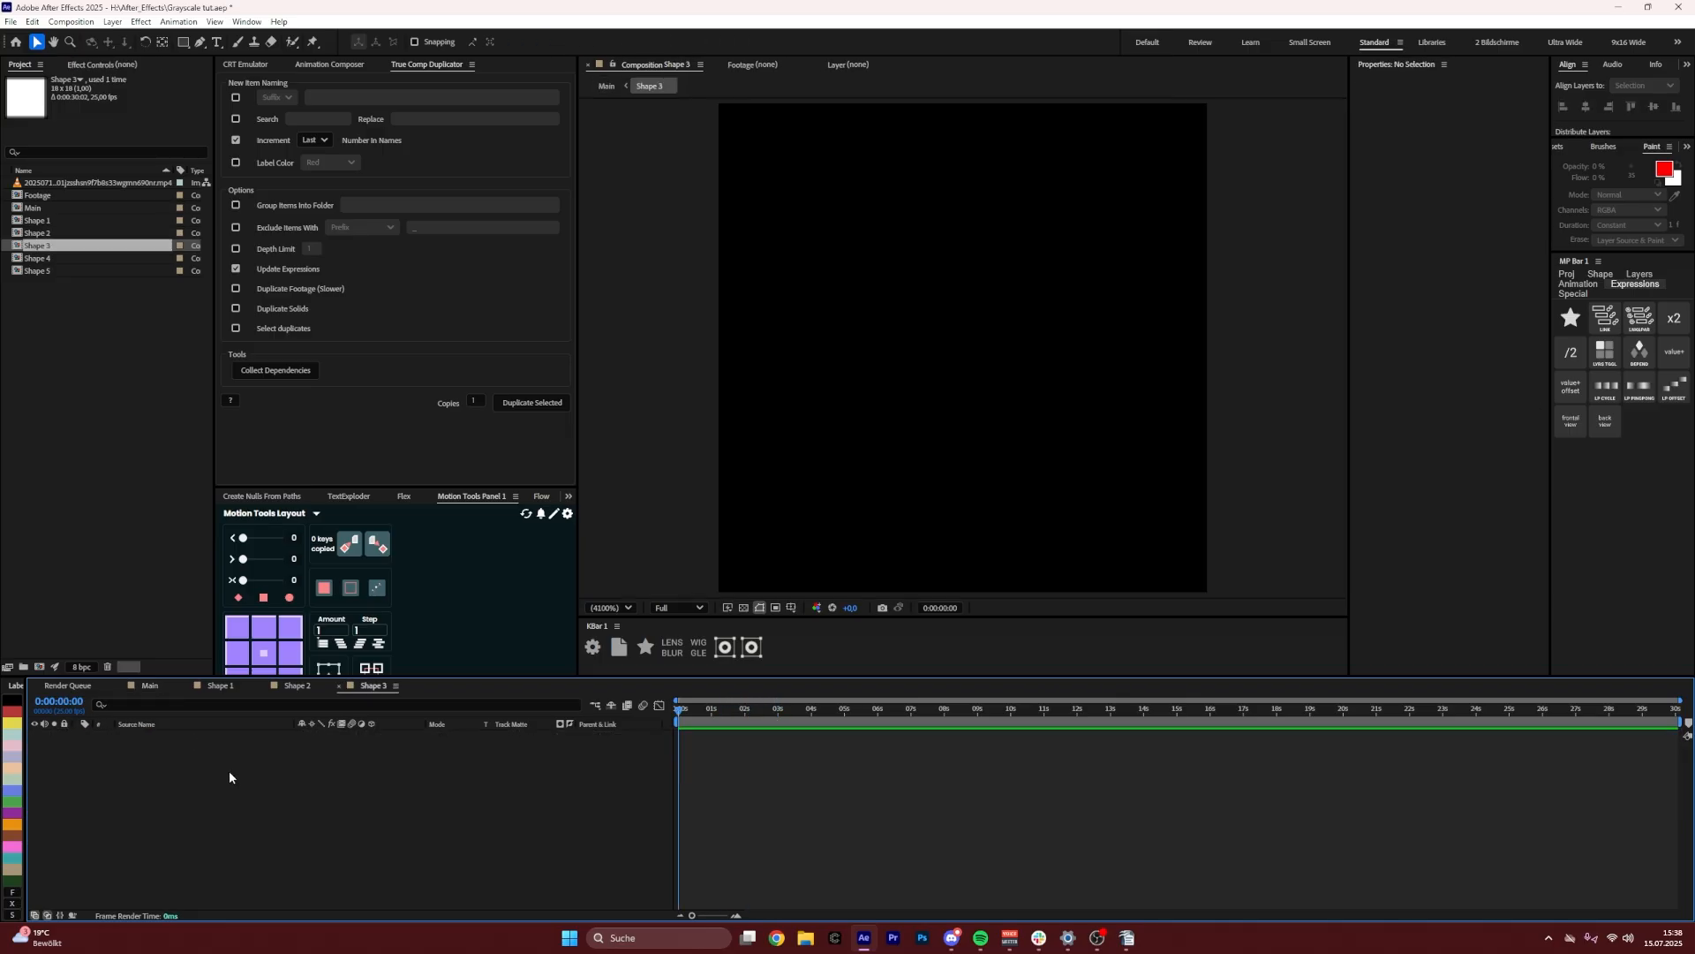
# Create a text layer containing an "@" character in the Shape 3 composition
pyautogui.hotkey('ctrl', 't')
pyautogui.click(830, 407)
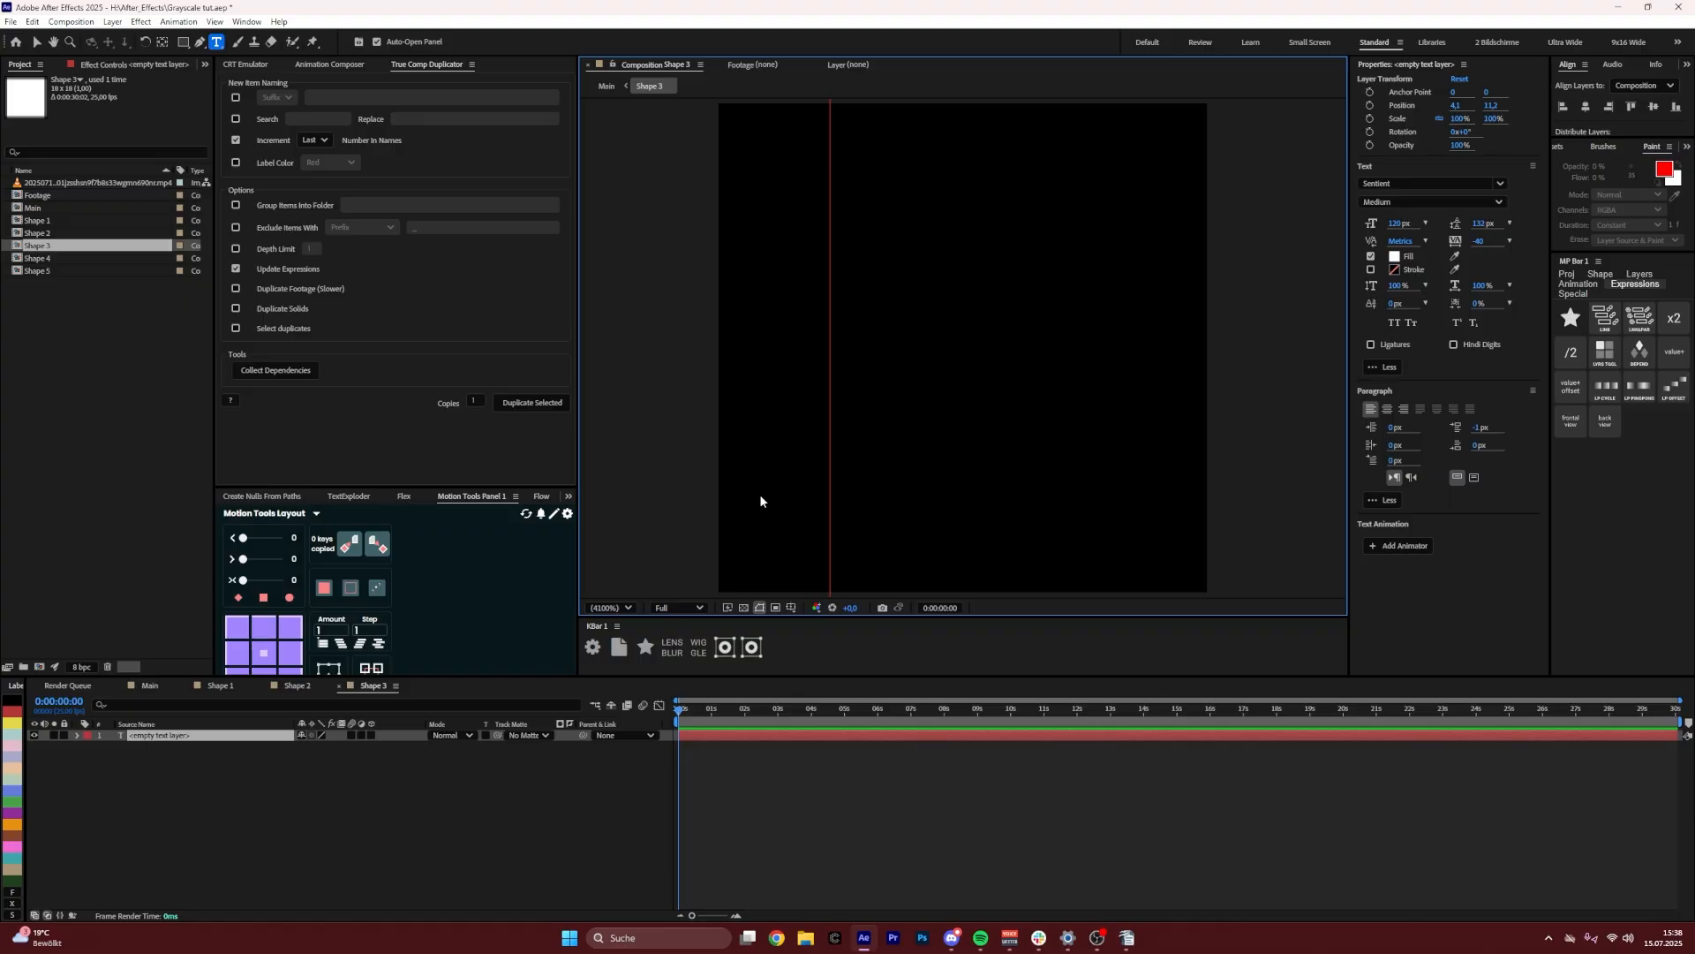
pyautogui.write('@')
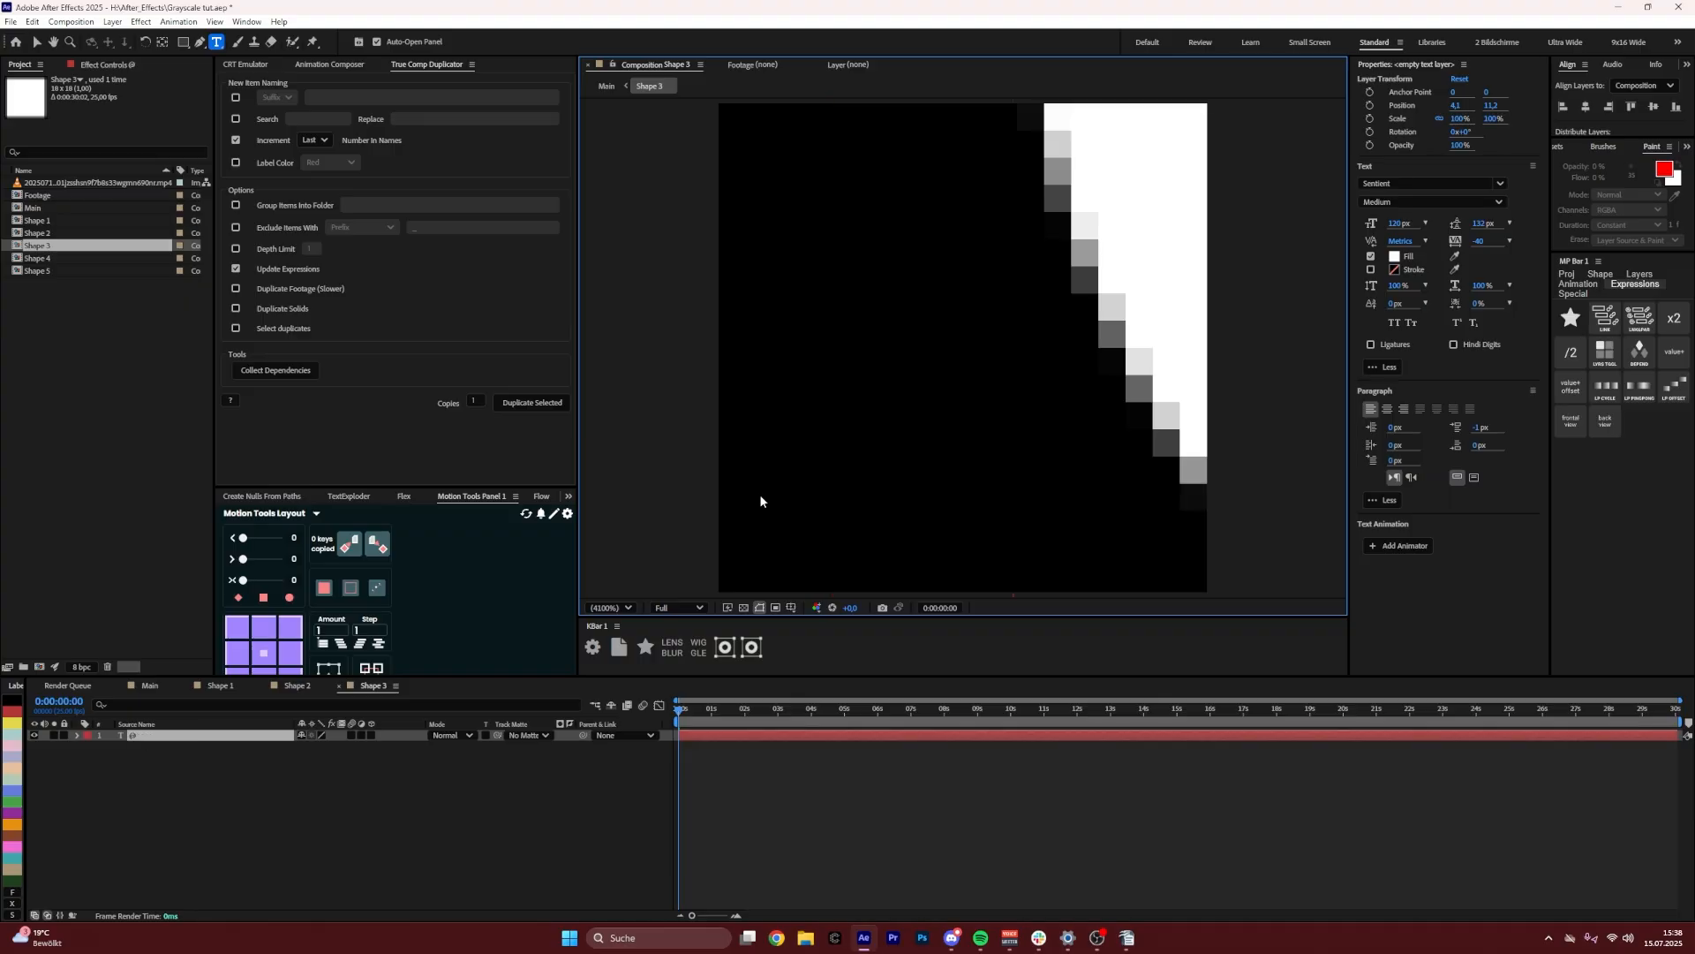
pyautogui.press('BackSpace')
pyautogui.write('@')
pyautogui.click(524, 703)
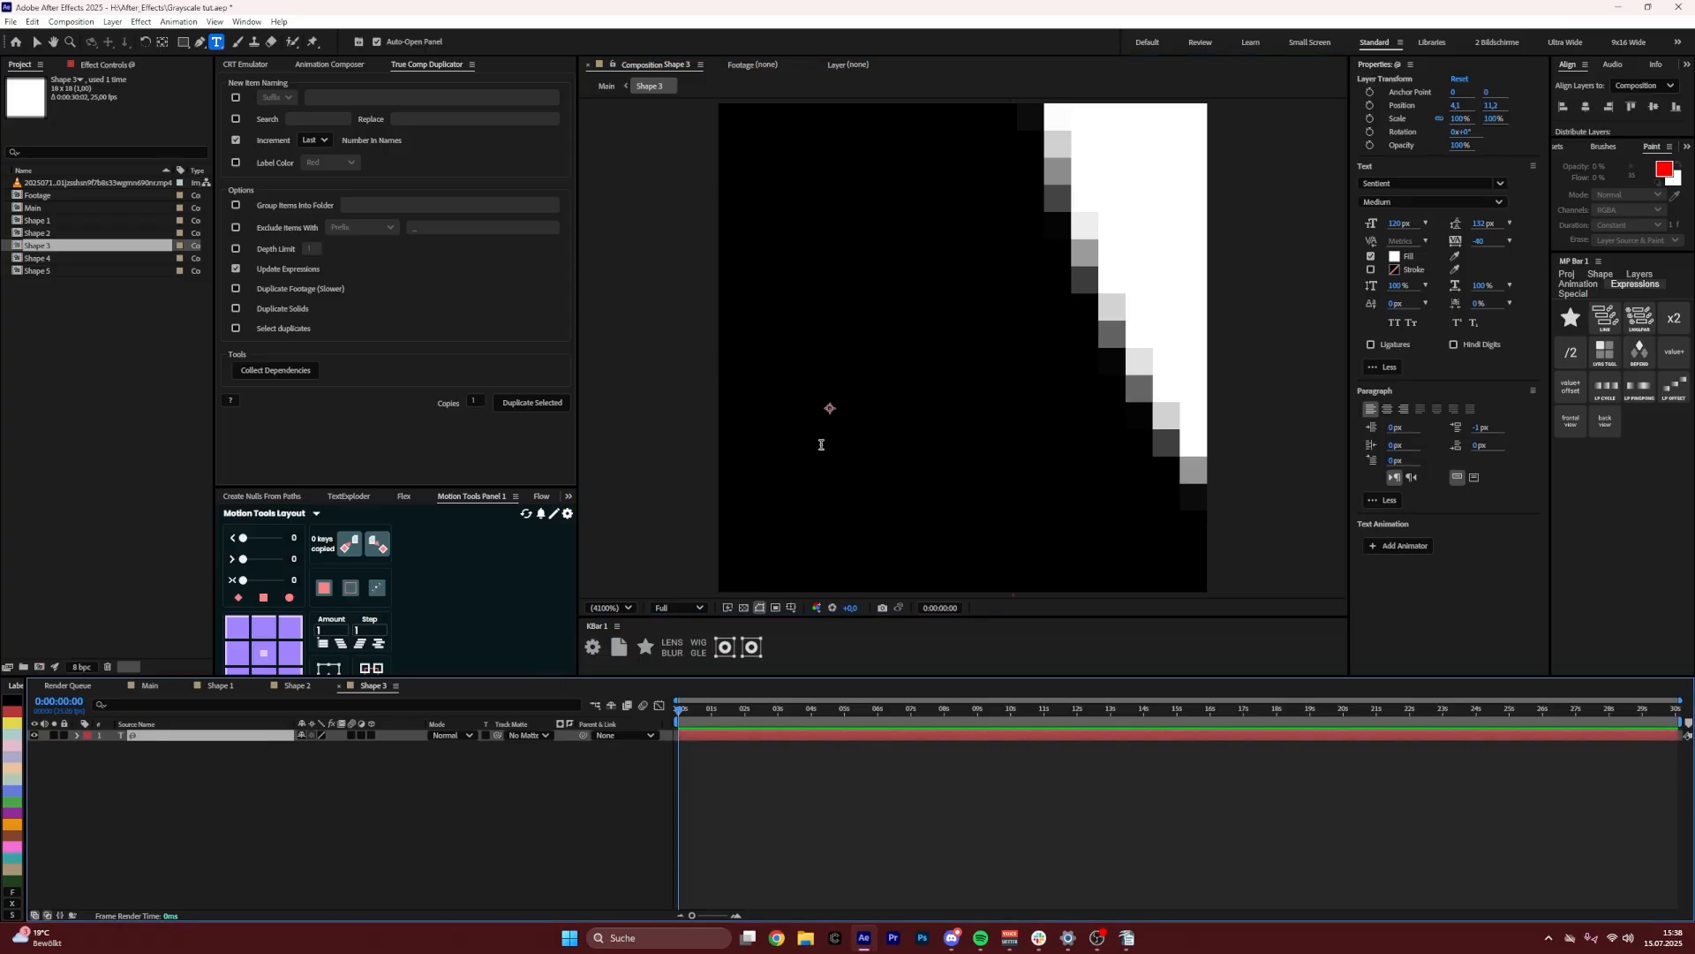
# Center the "@" text in the composition and move its anchor point to the character's middle
pyautogui.click(1588, 107)
pyautogui.scroll(-6, 1117, 322)
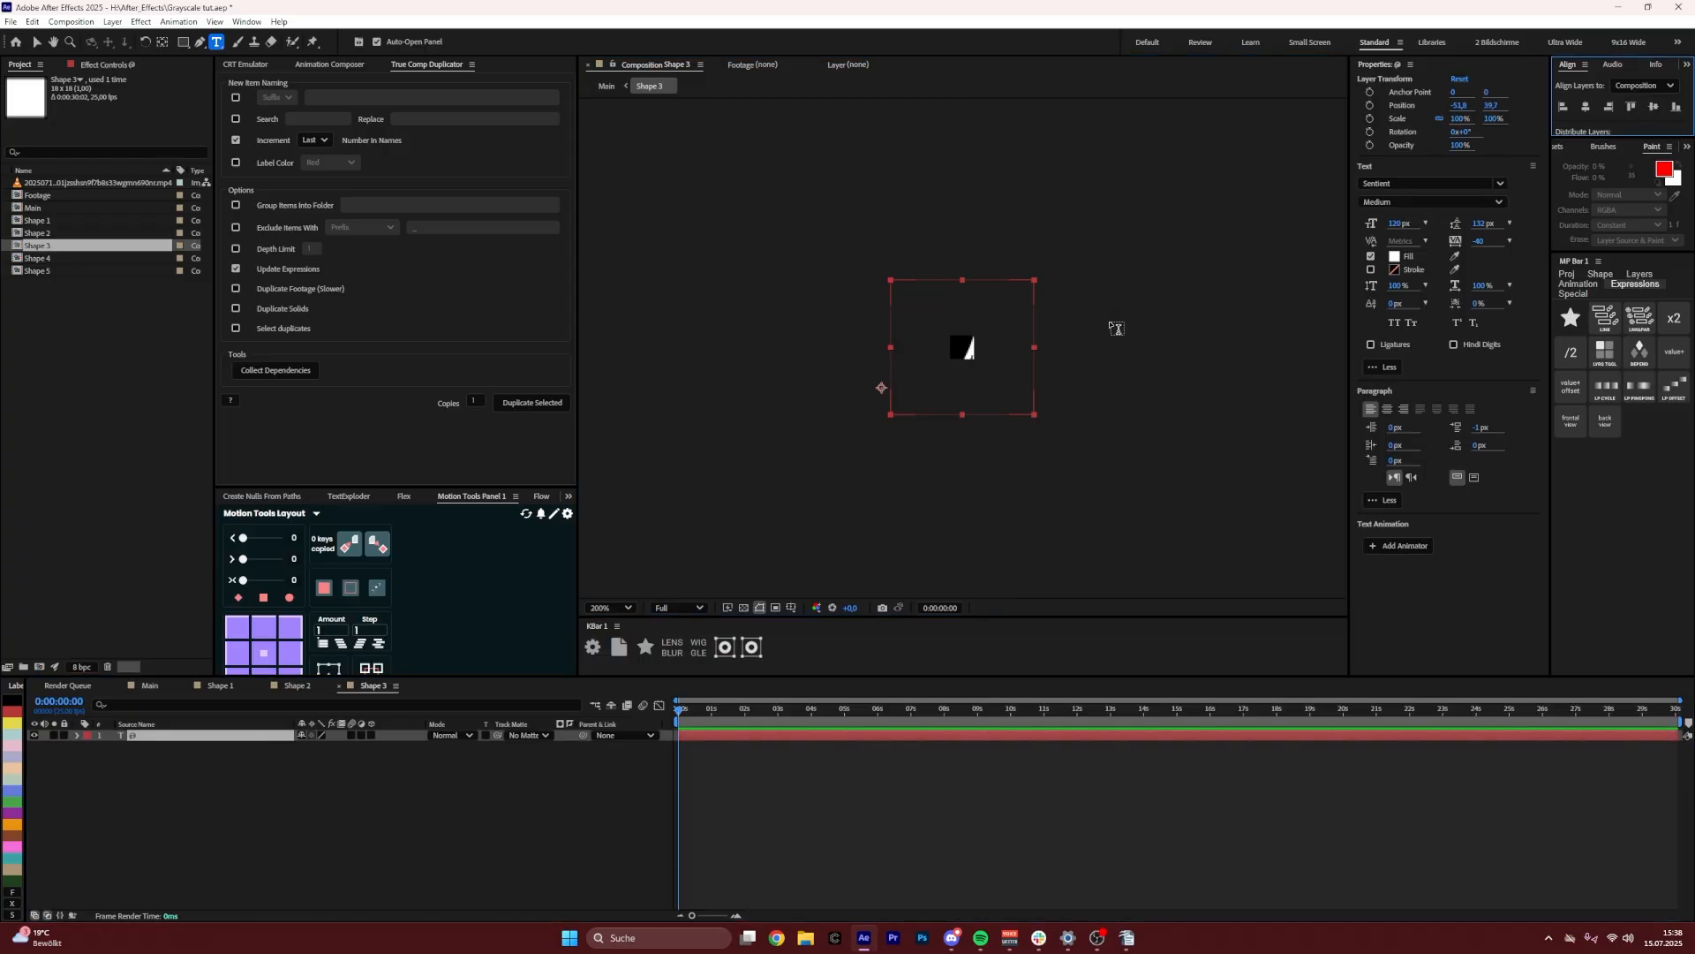
pyautogui.press('y')
pyautogui.moveTo(881, 388); pyautogui.dragTo(963, 347)
# Scale the "@" text layer to 14% and return to the Main composition
pyautogui.press('s')
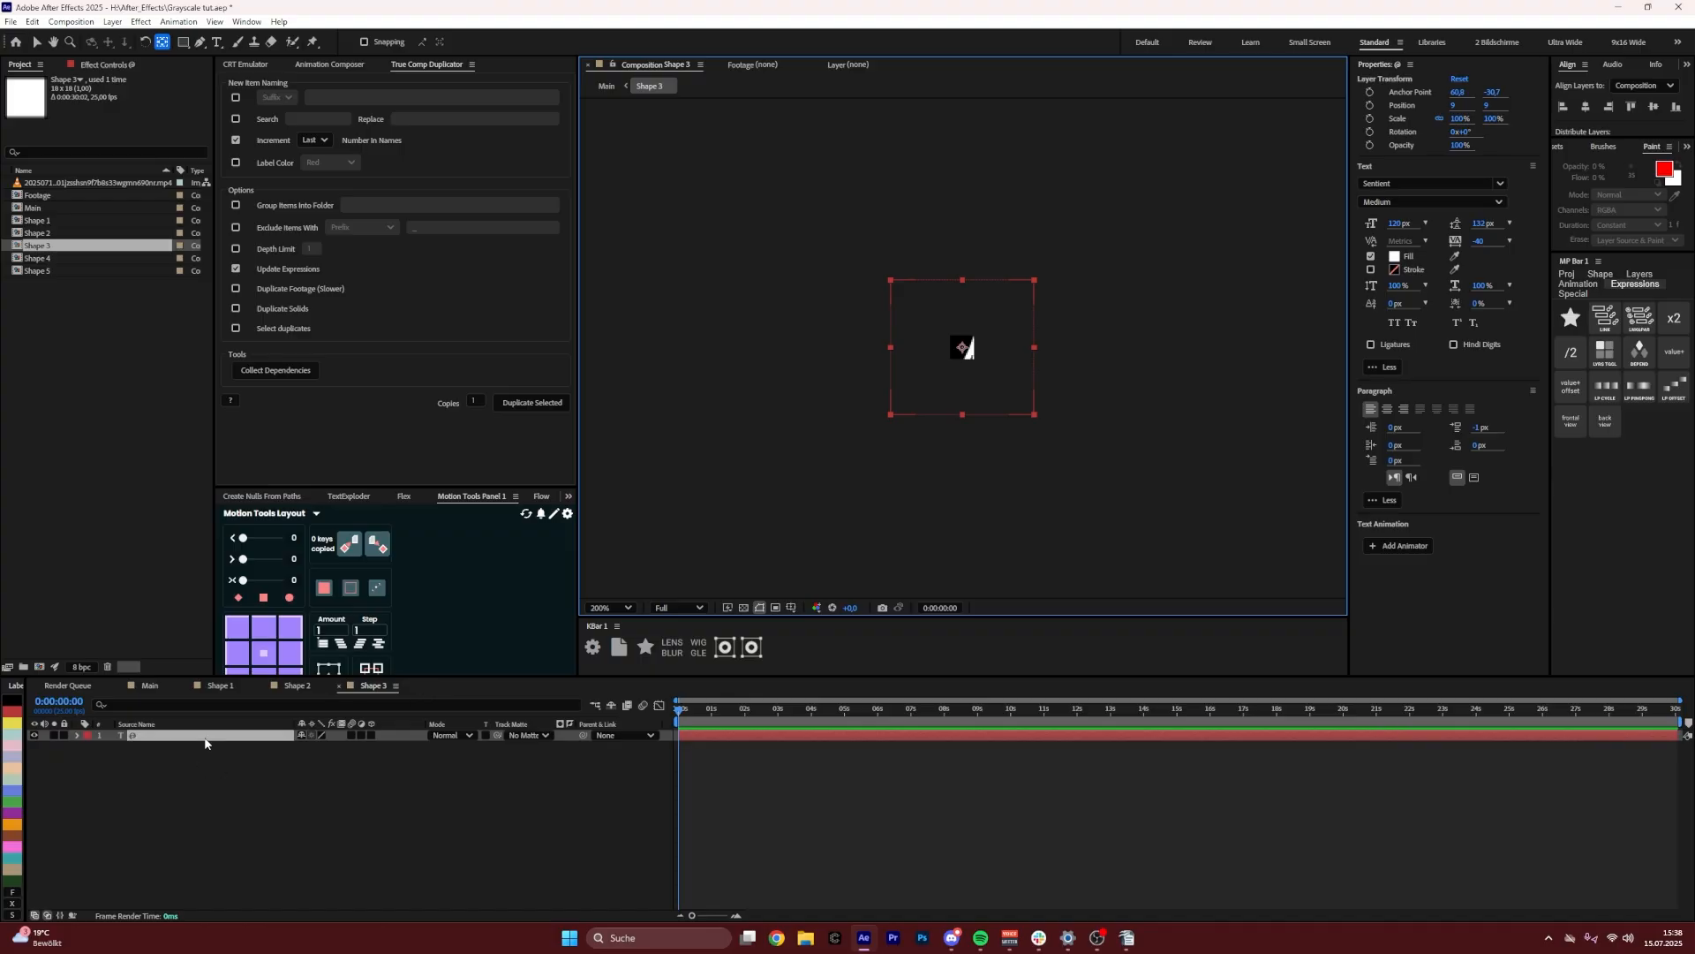
pyautogui.click(341, 746)
pyautogui.write('14')
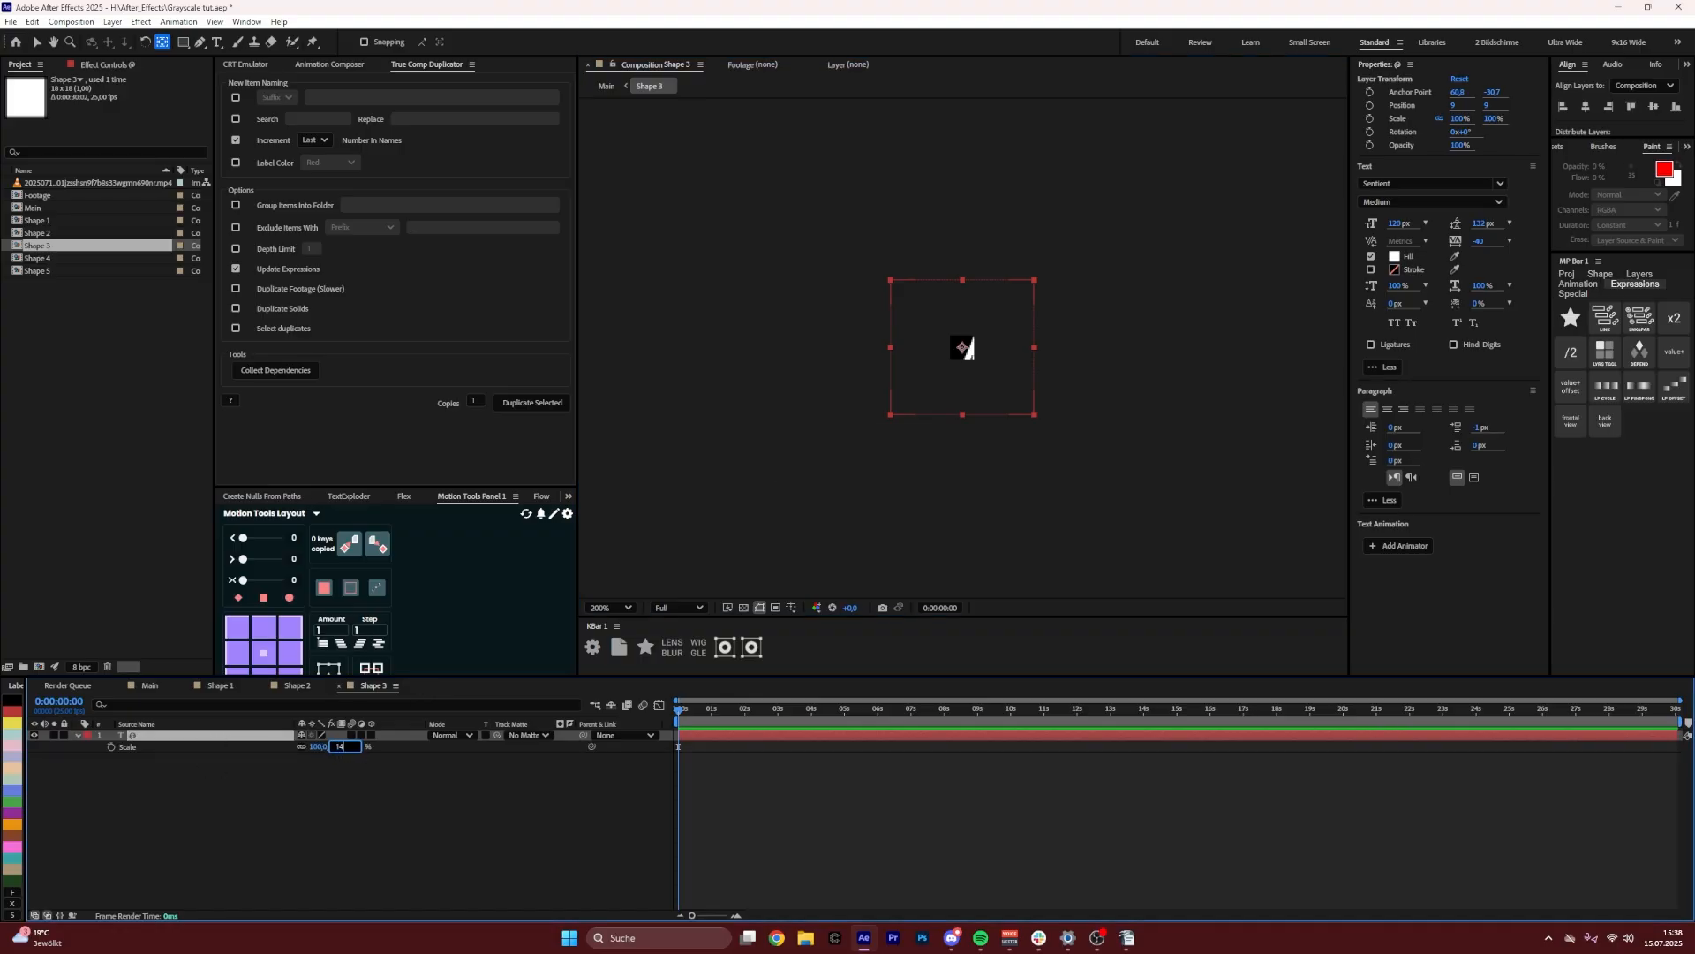
pyautogui.press('Return')
pyautogui.click(326, 775)
pyautogui.scroll(8, 980, 349)
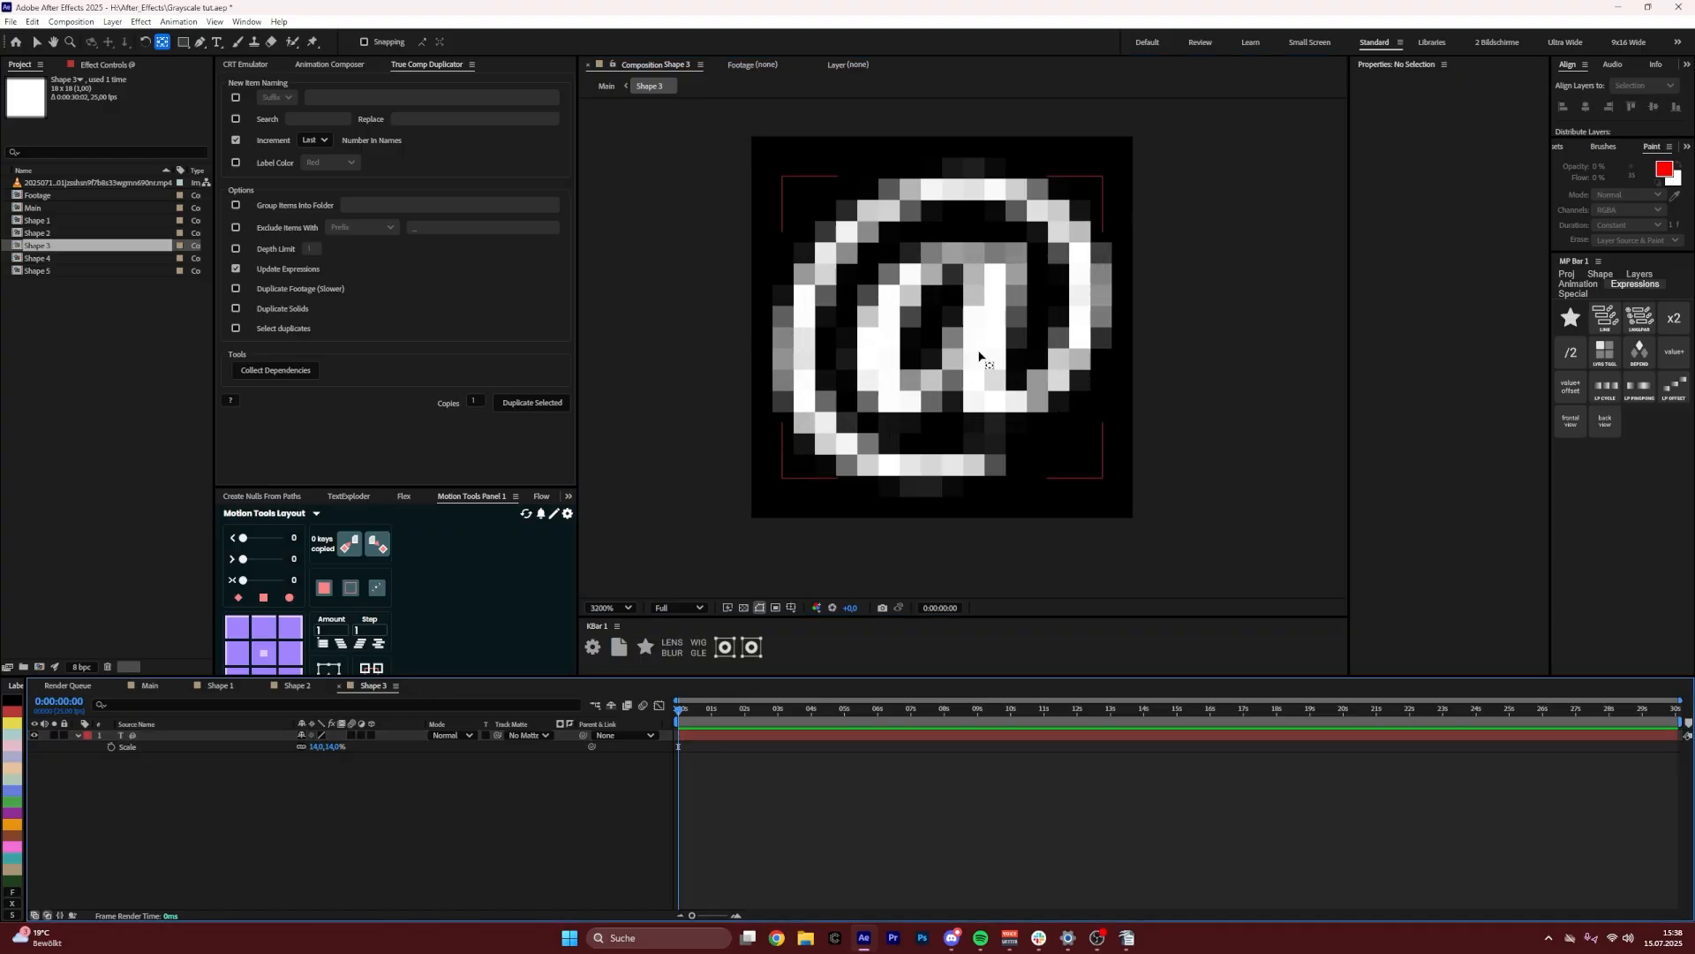
pyautogui.click(150, 685)
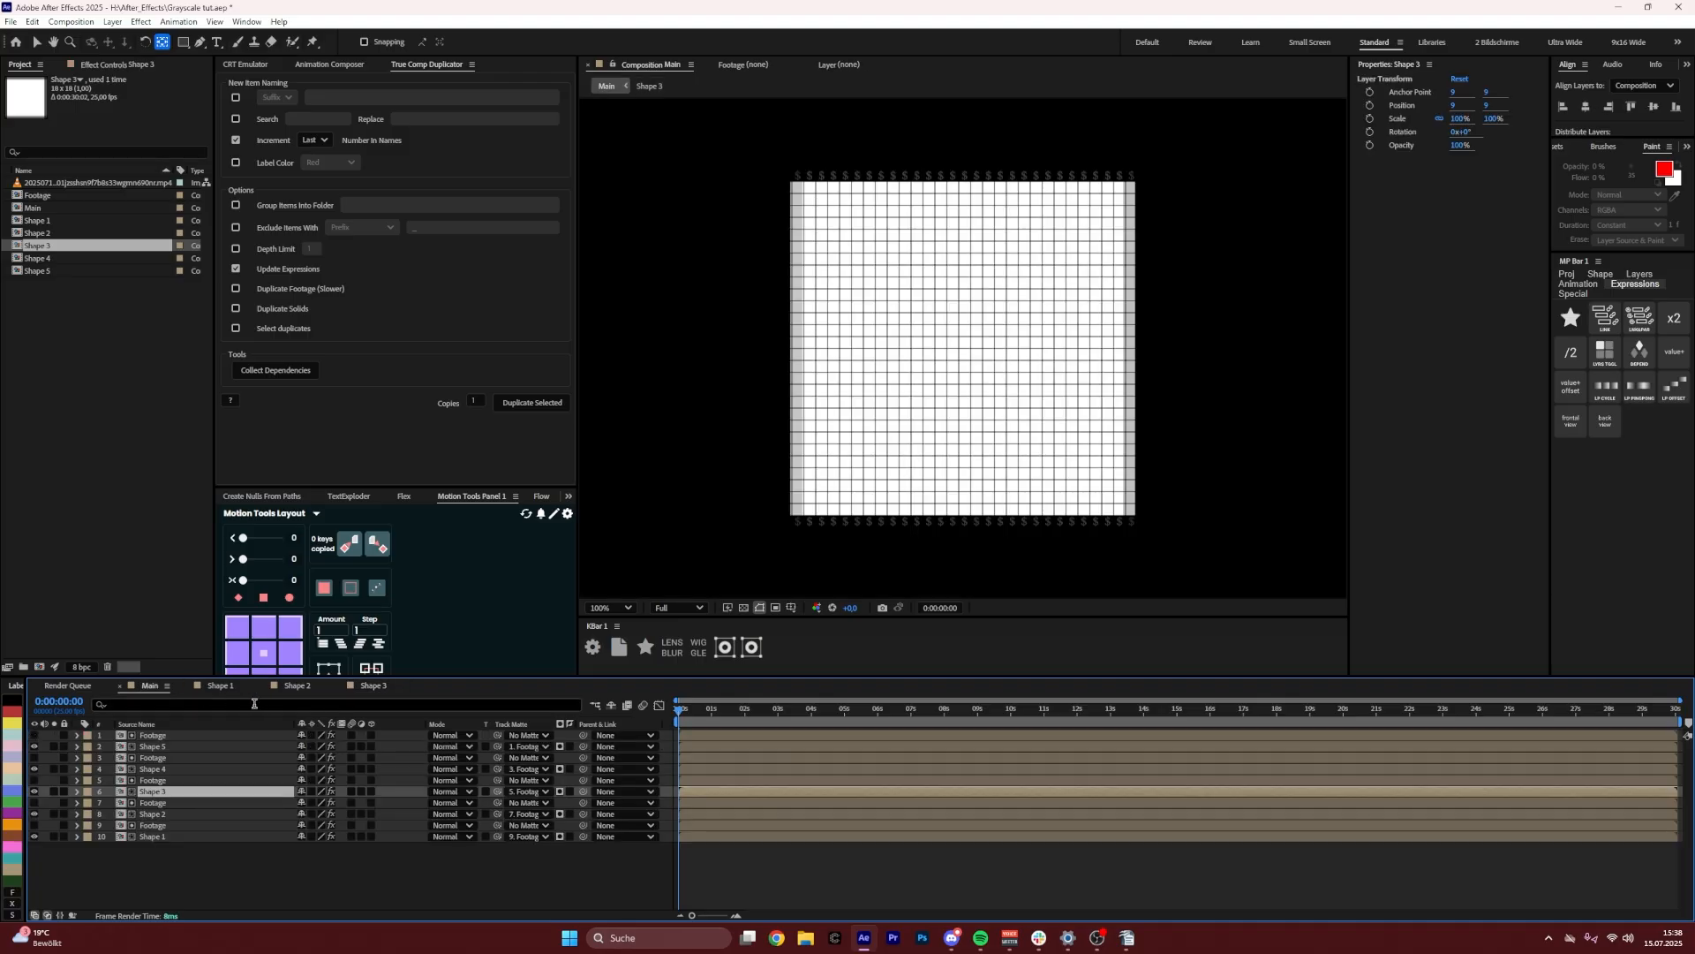
# Open the Shape 4 composition and delete its white square shape layer
pyautogui.doubleClick(166, 770)
pyautogui.click(262, 736)
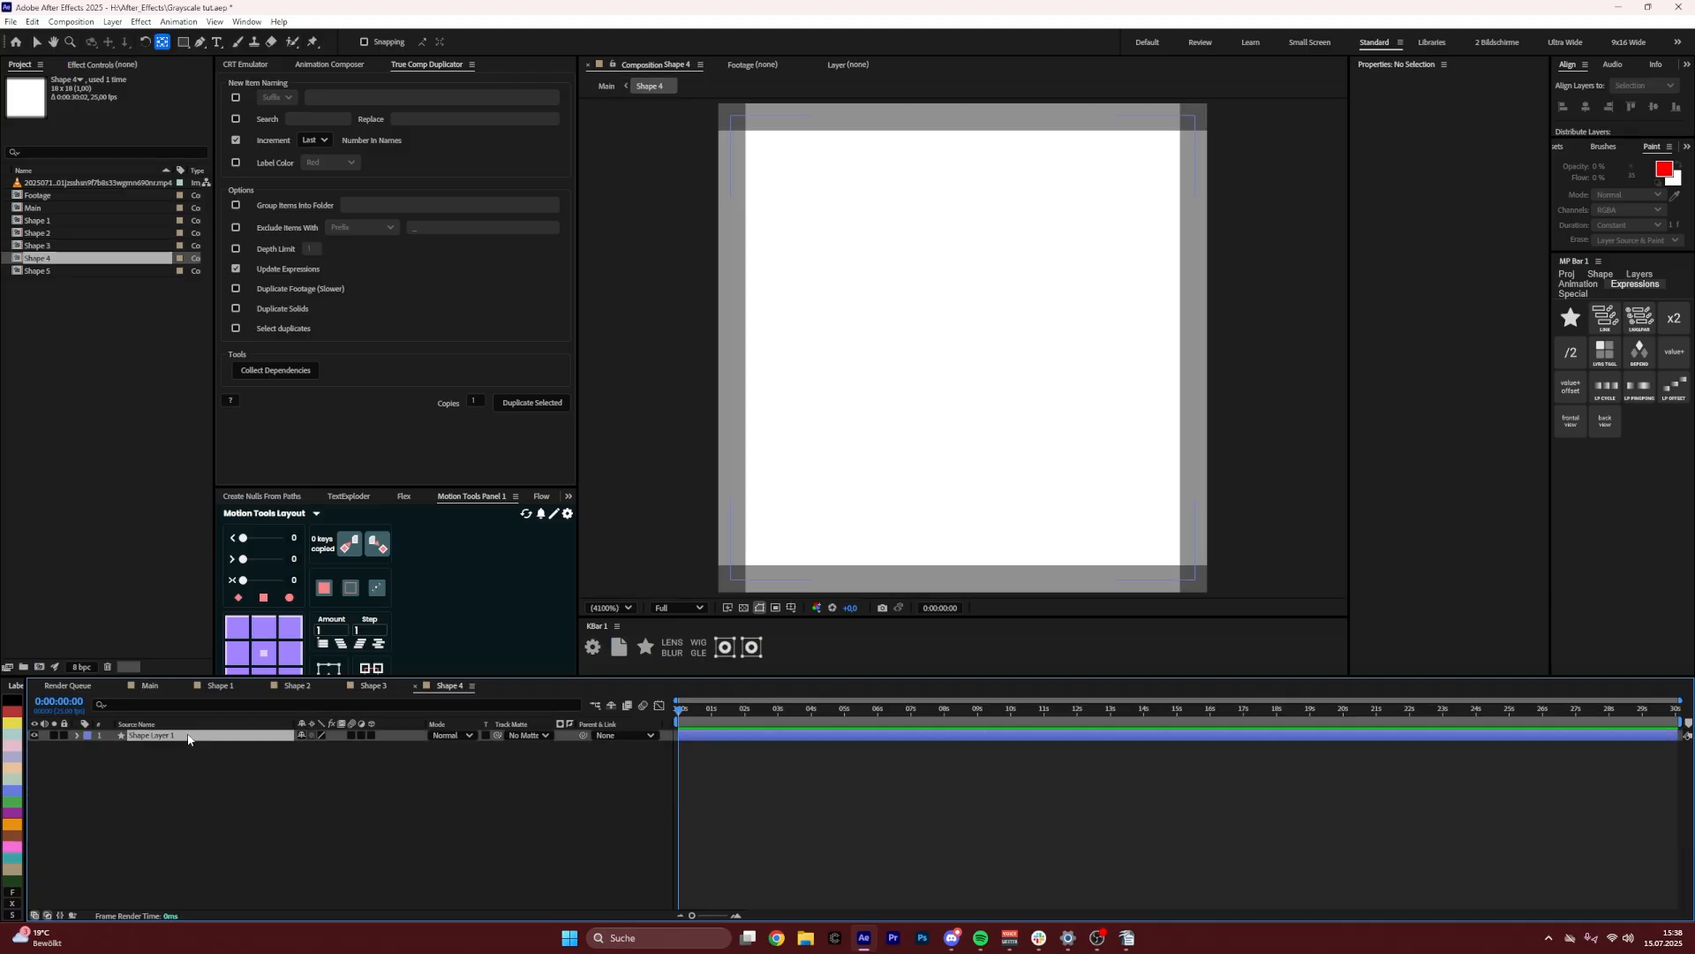
pyautogui.press('Delete')
# Draw a white three-point polygon in the Shape 4 composition with outer radius 10, centering the triangle and its anchor point
pyautogui.click(183, 41)
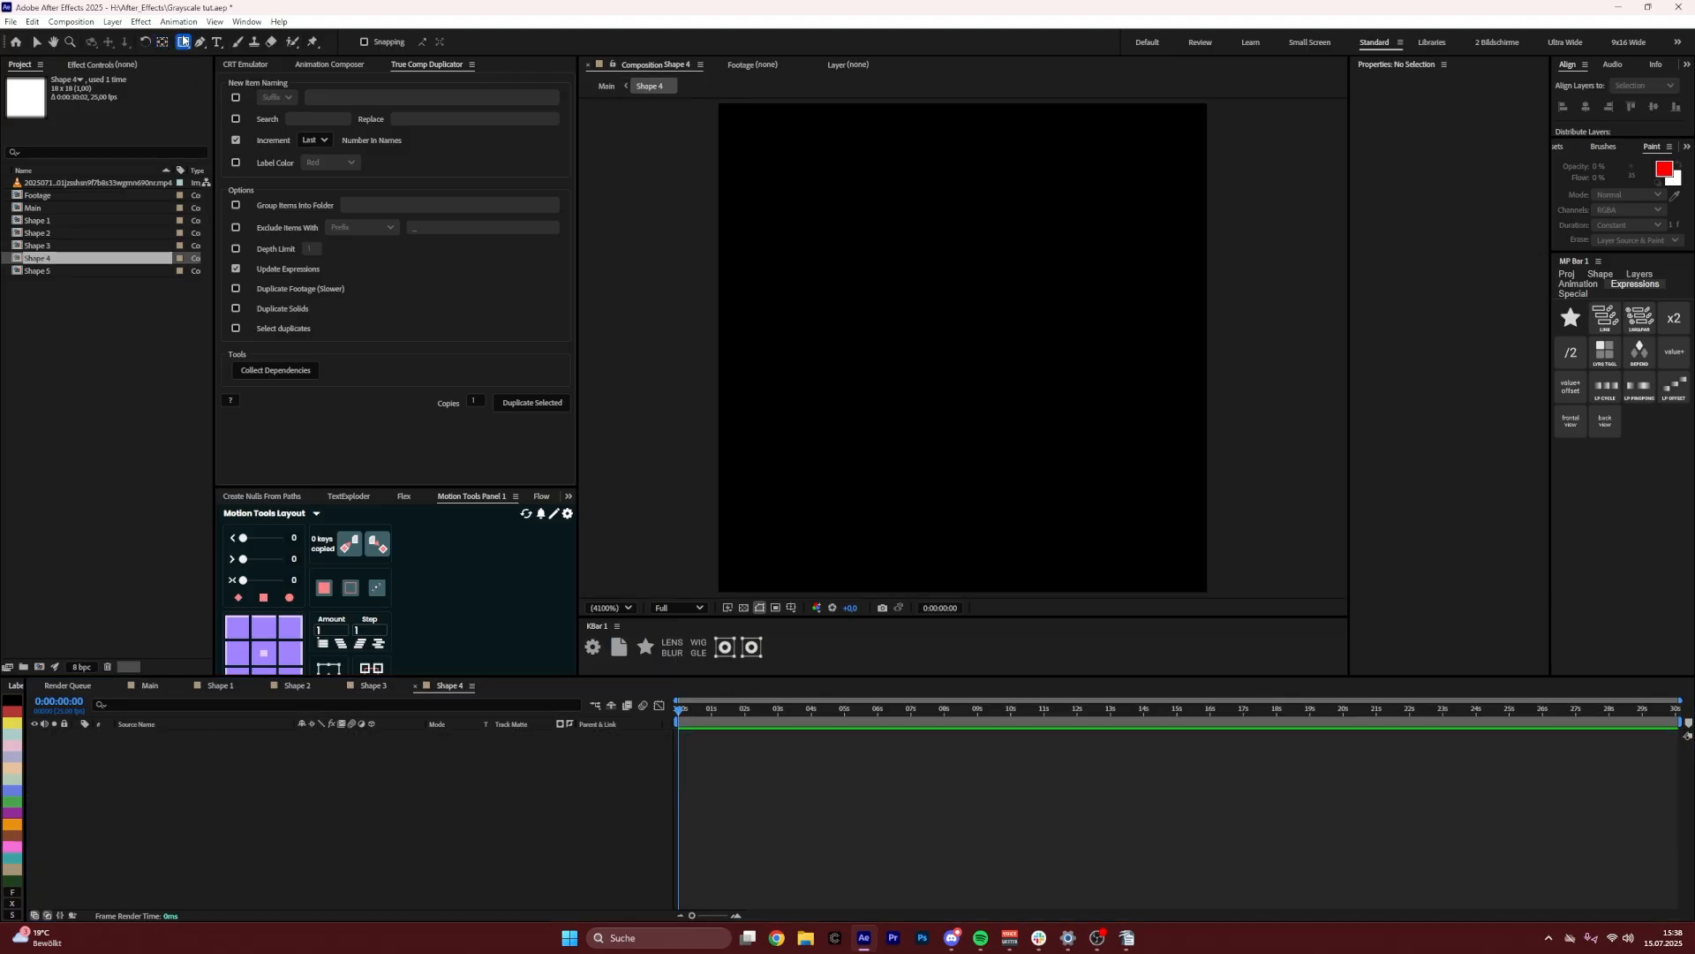
pyautogui.click(186, 44)
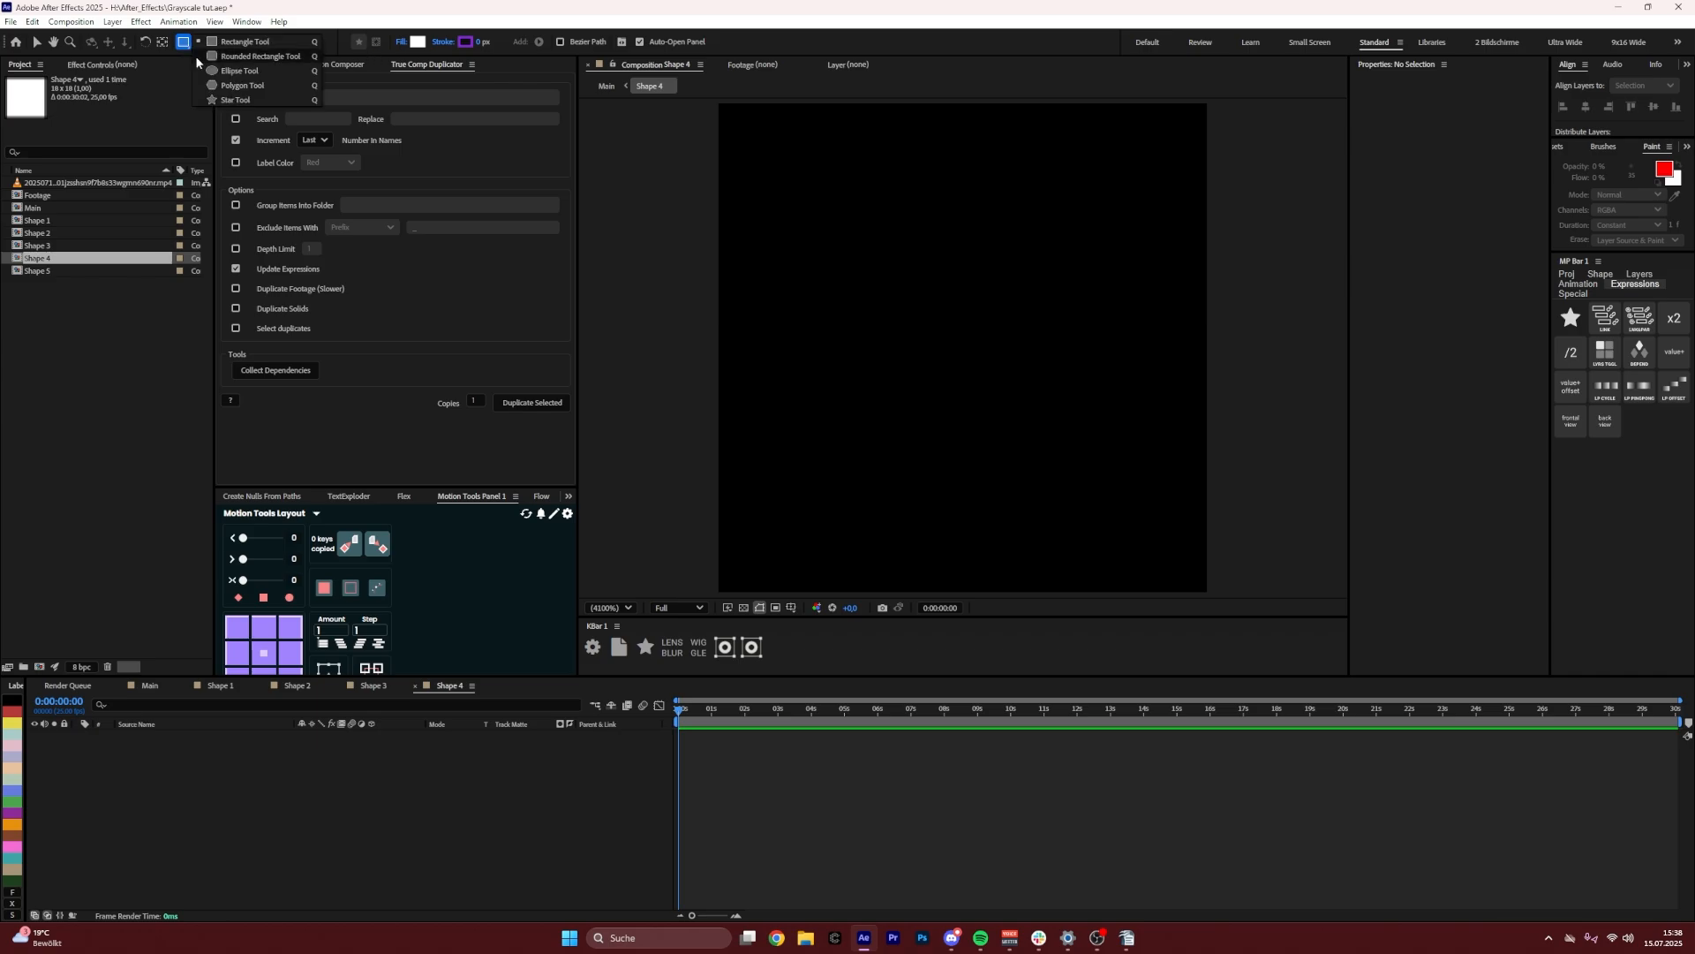
pyautogui.click(239, 92)
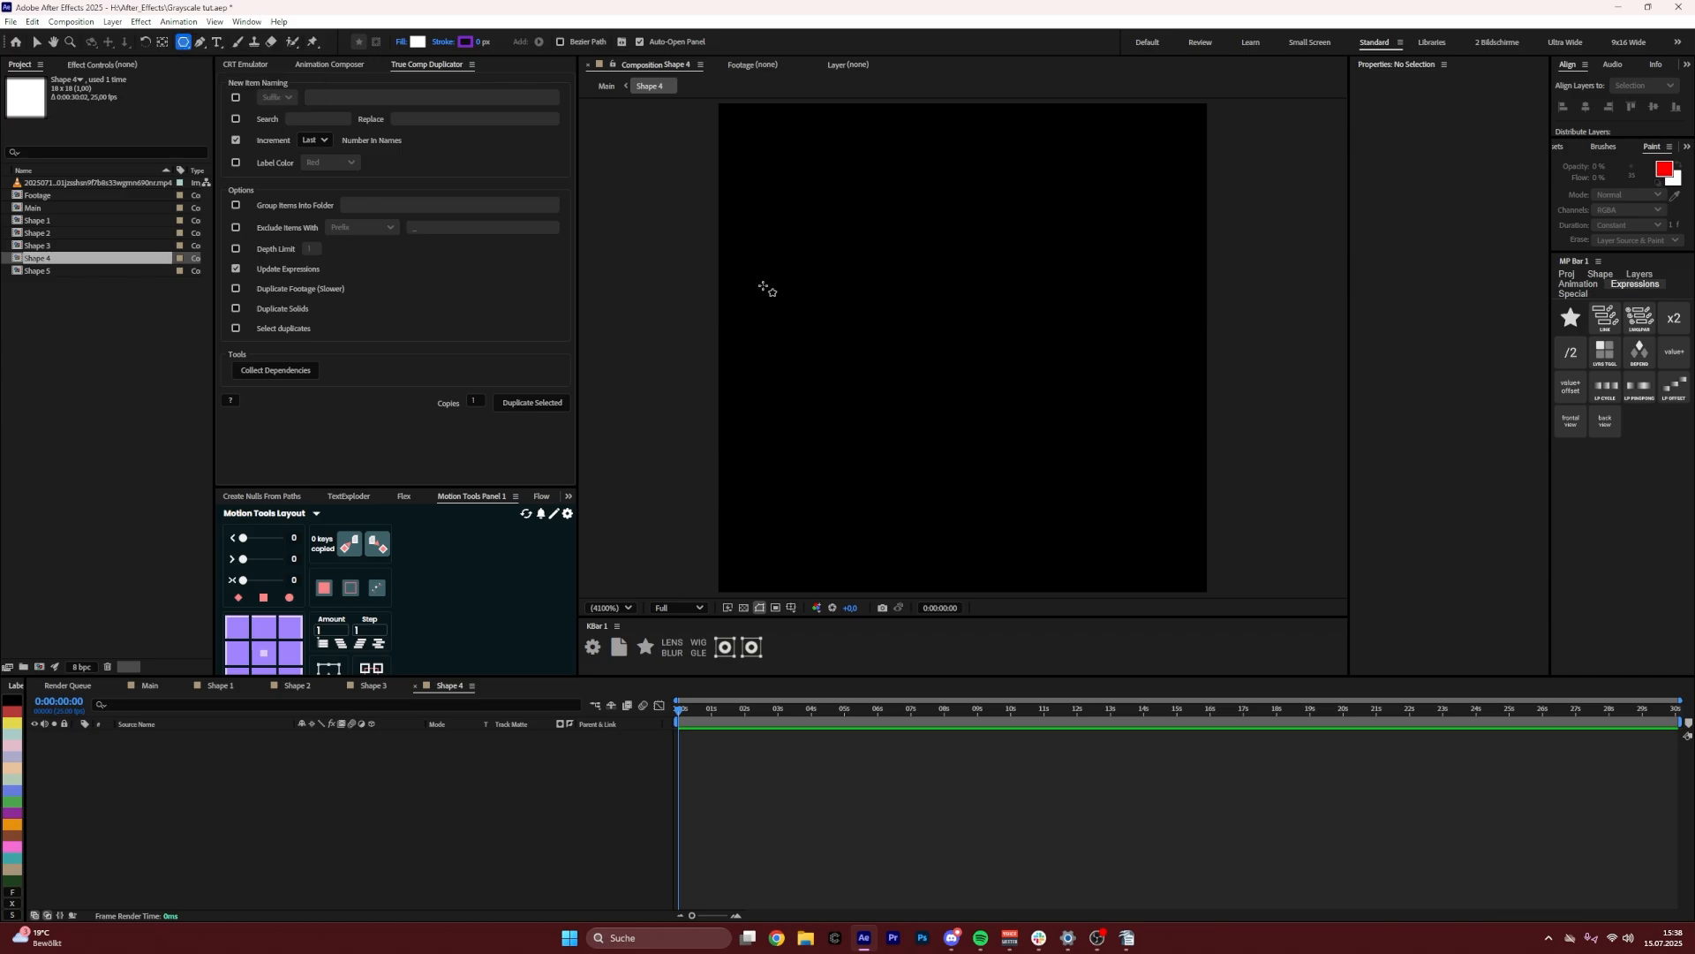
pyautogui.moveTo(774, 250); pyautogui.dragTo(942, 382)
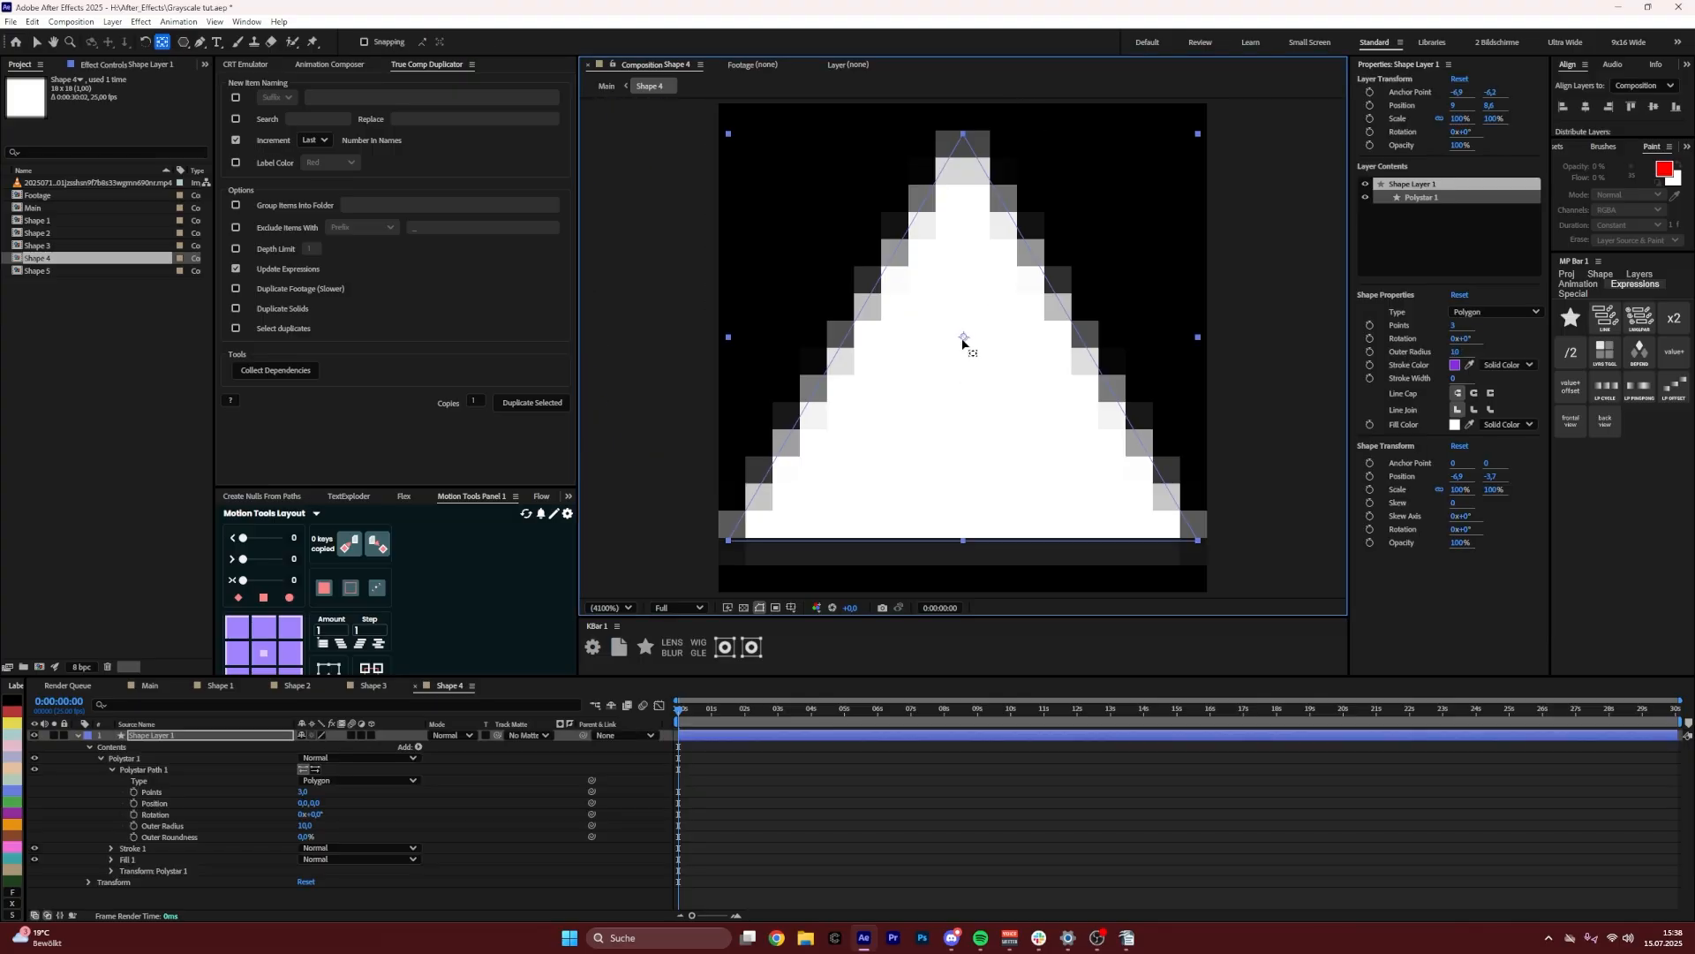
# Scale the triangle layer to 85%, nudge it slightly downward, and return to the Main composition
pyautogui.press('v')
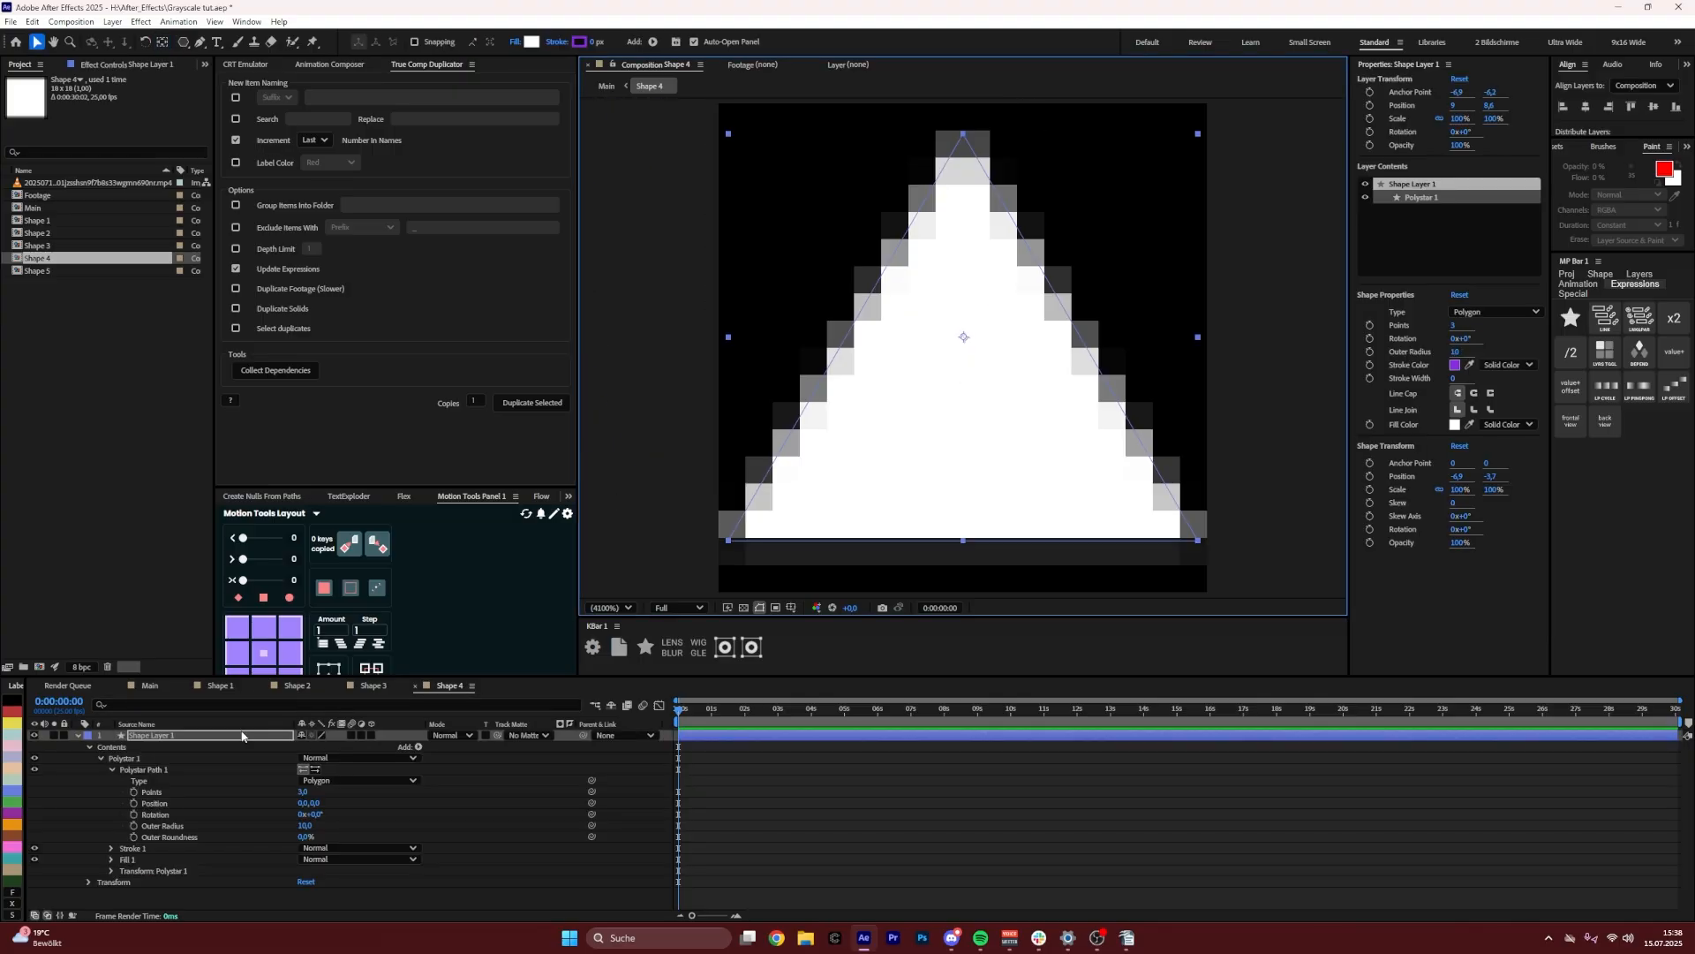
pyautogui.click(249, 735)
pyautogui.press('s')
pyautogui.moveTo(336, 748); pyautogui.dragTo(326, 746)
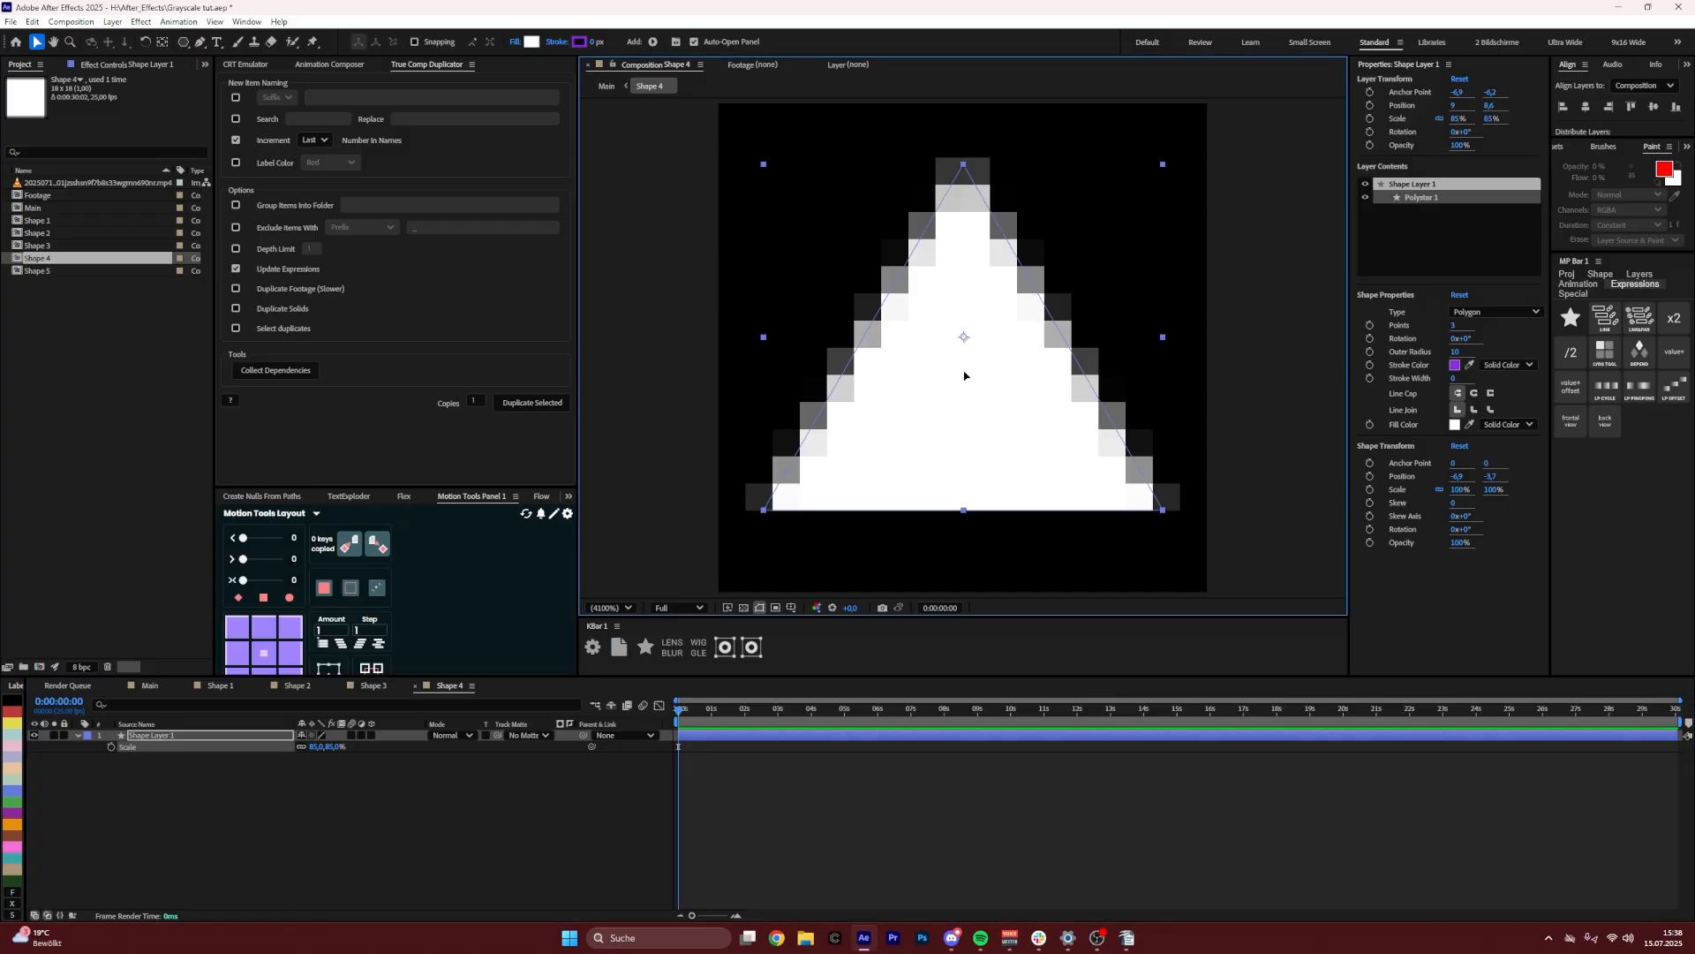
pyautogui.moveTo(965, 377); pyautogui.dragTo(965, 380)
pyautogui.click(329, 747)
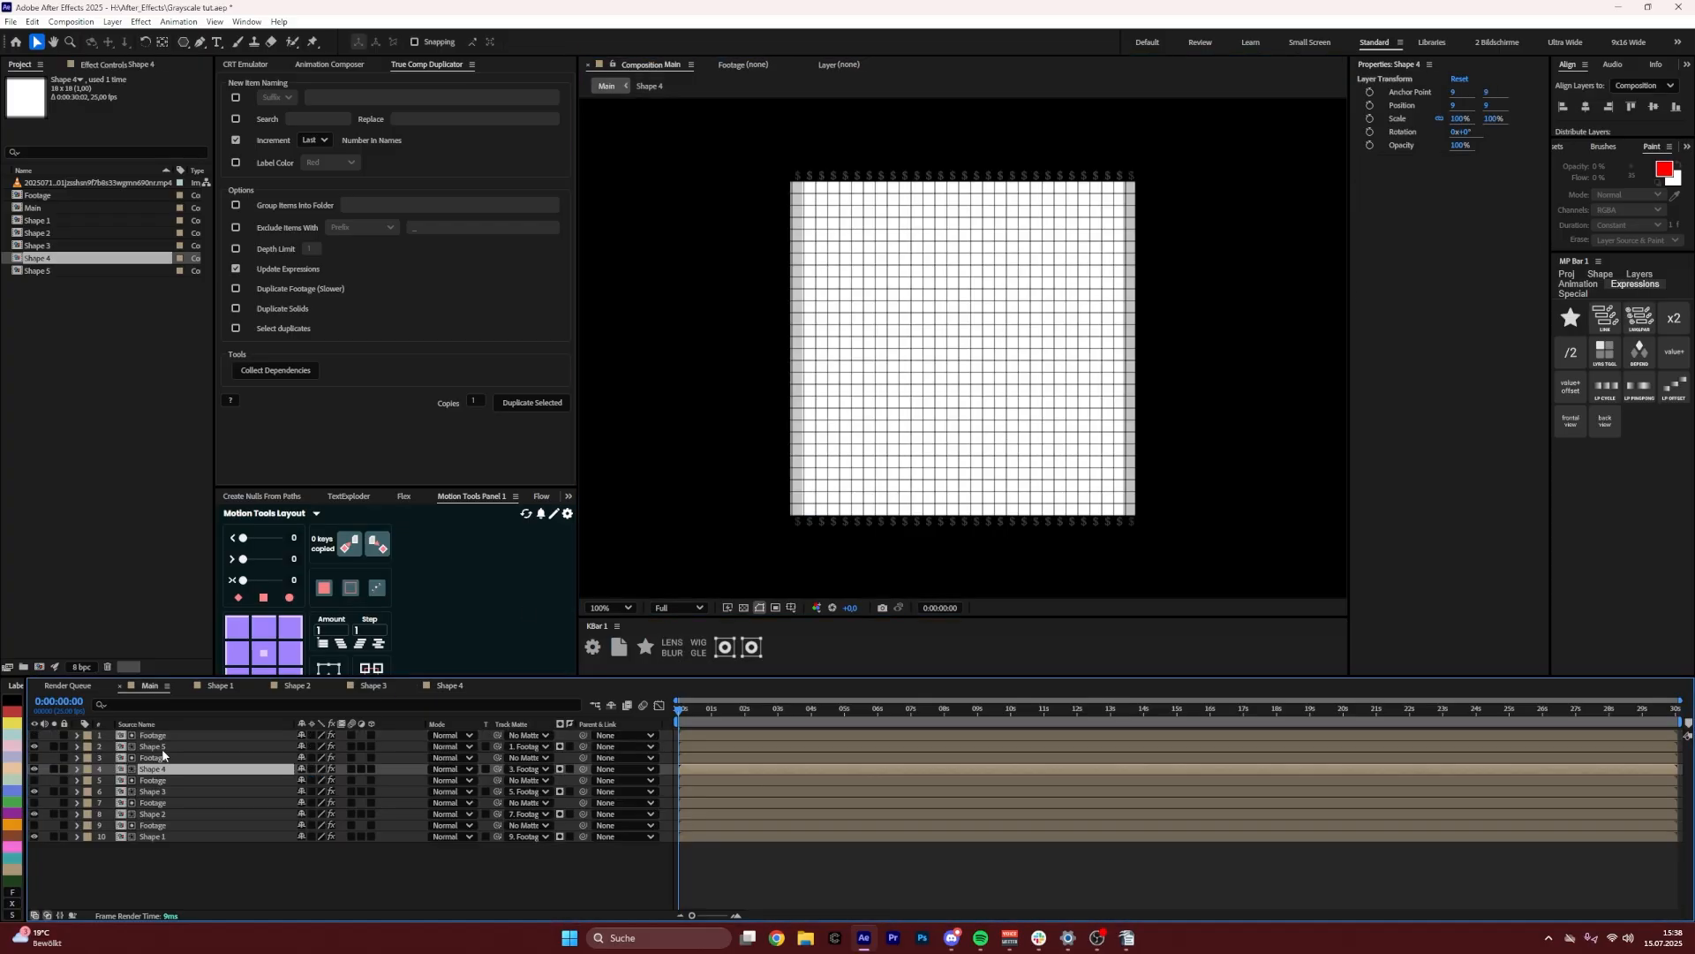
# Replace the square in the Shape 5 composition with a centered "3" text layer, scale it to about 18%, and return to Main
pyautogui.doubleClick(176, 746)
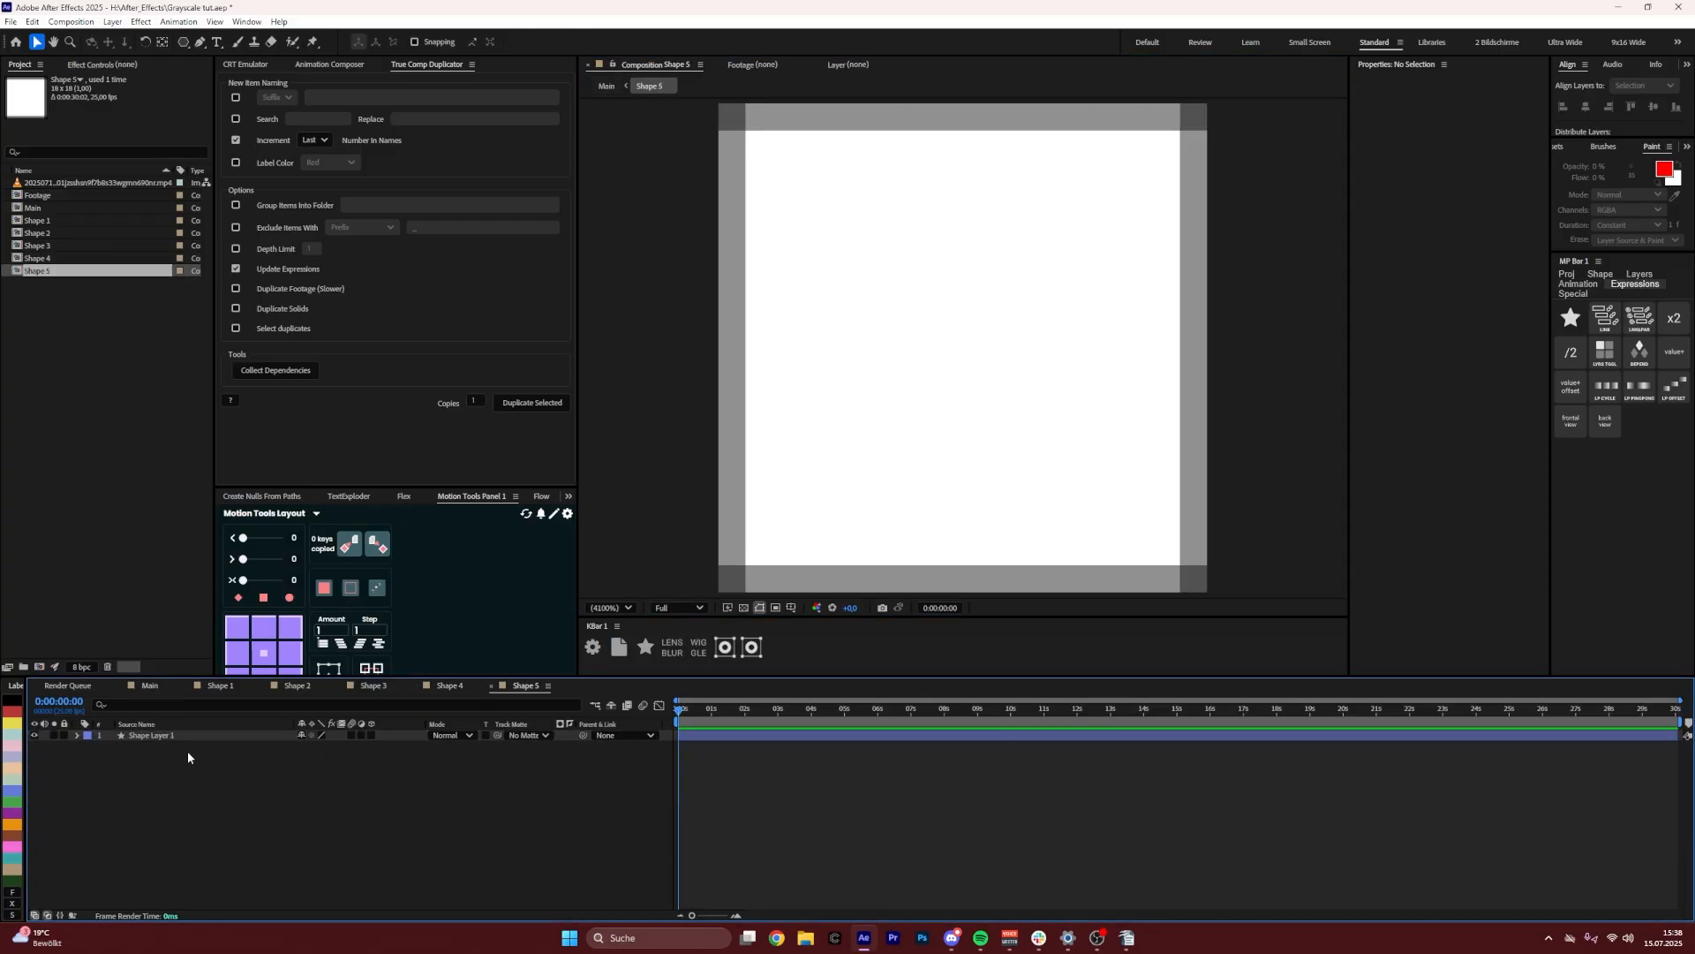
pyautogui.click(172, 735)
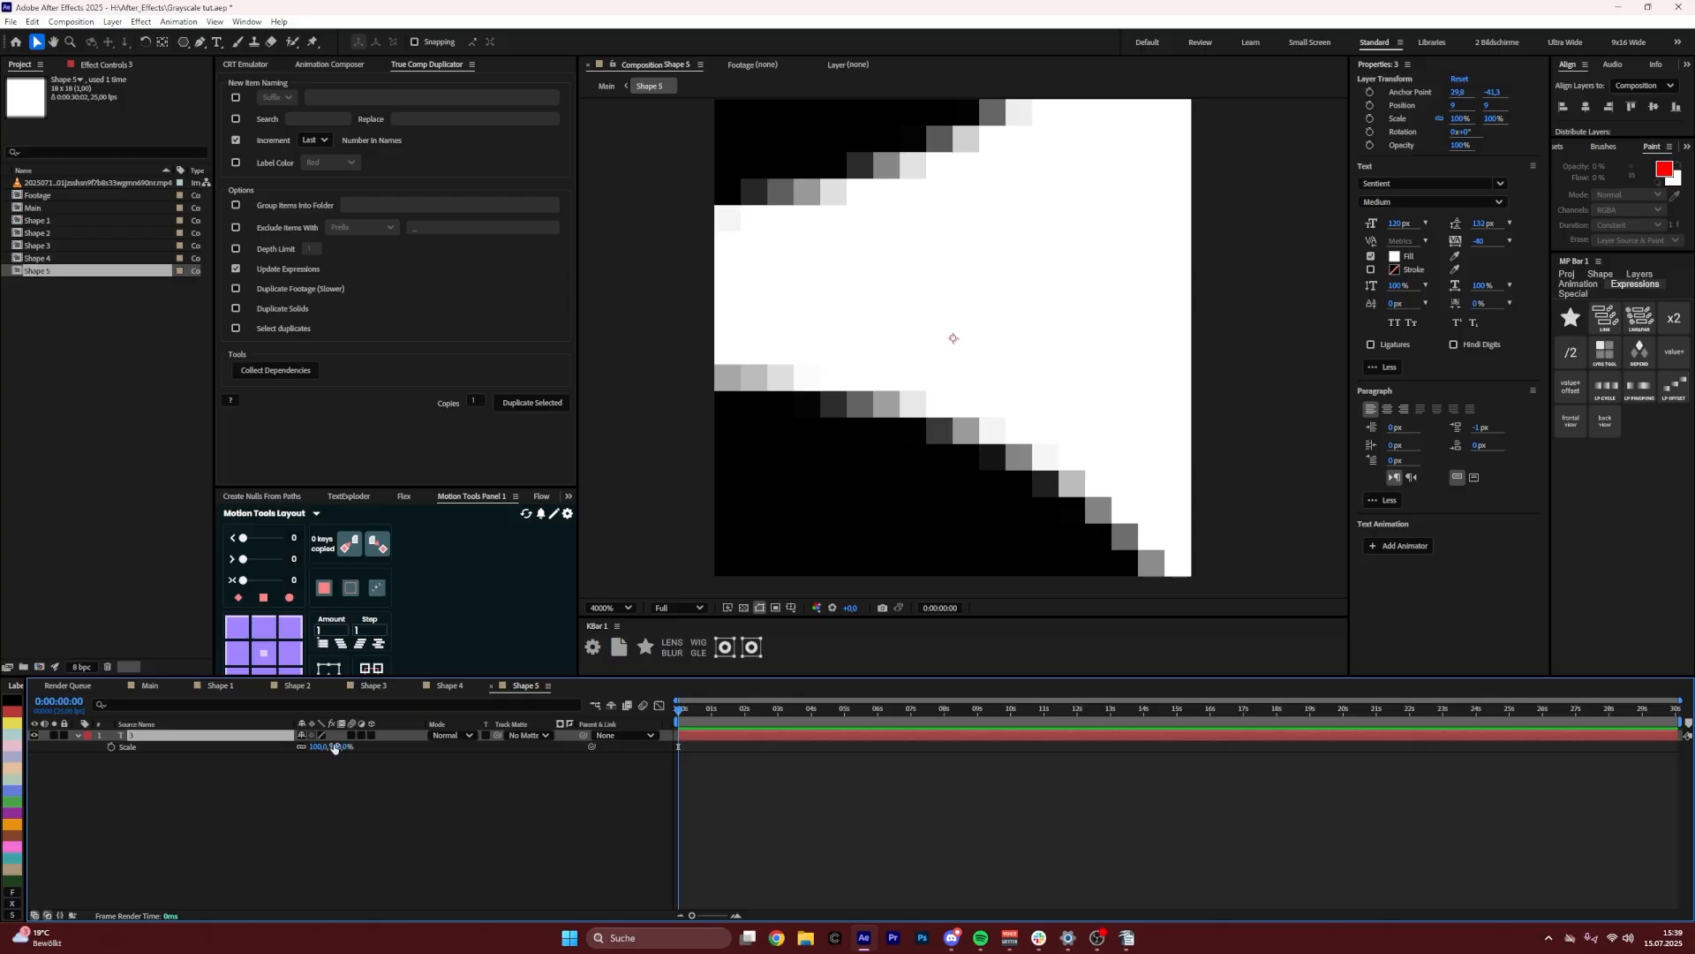
pyautogui.click(334, 747)
pyautogui.write('14')
pyautogui.click(305, 803)
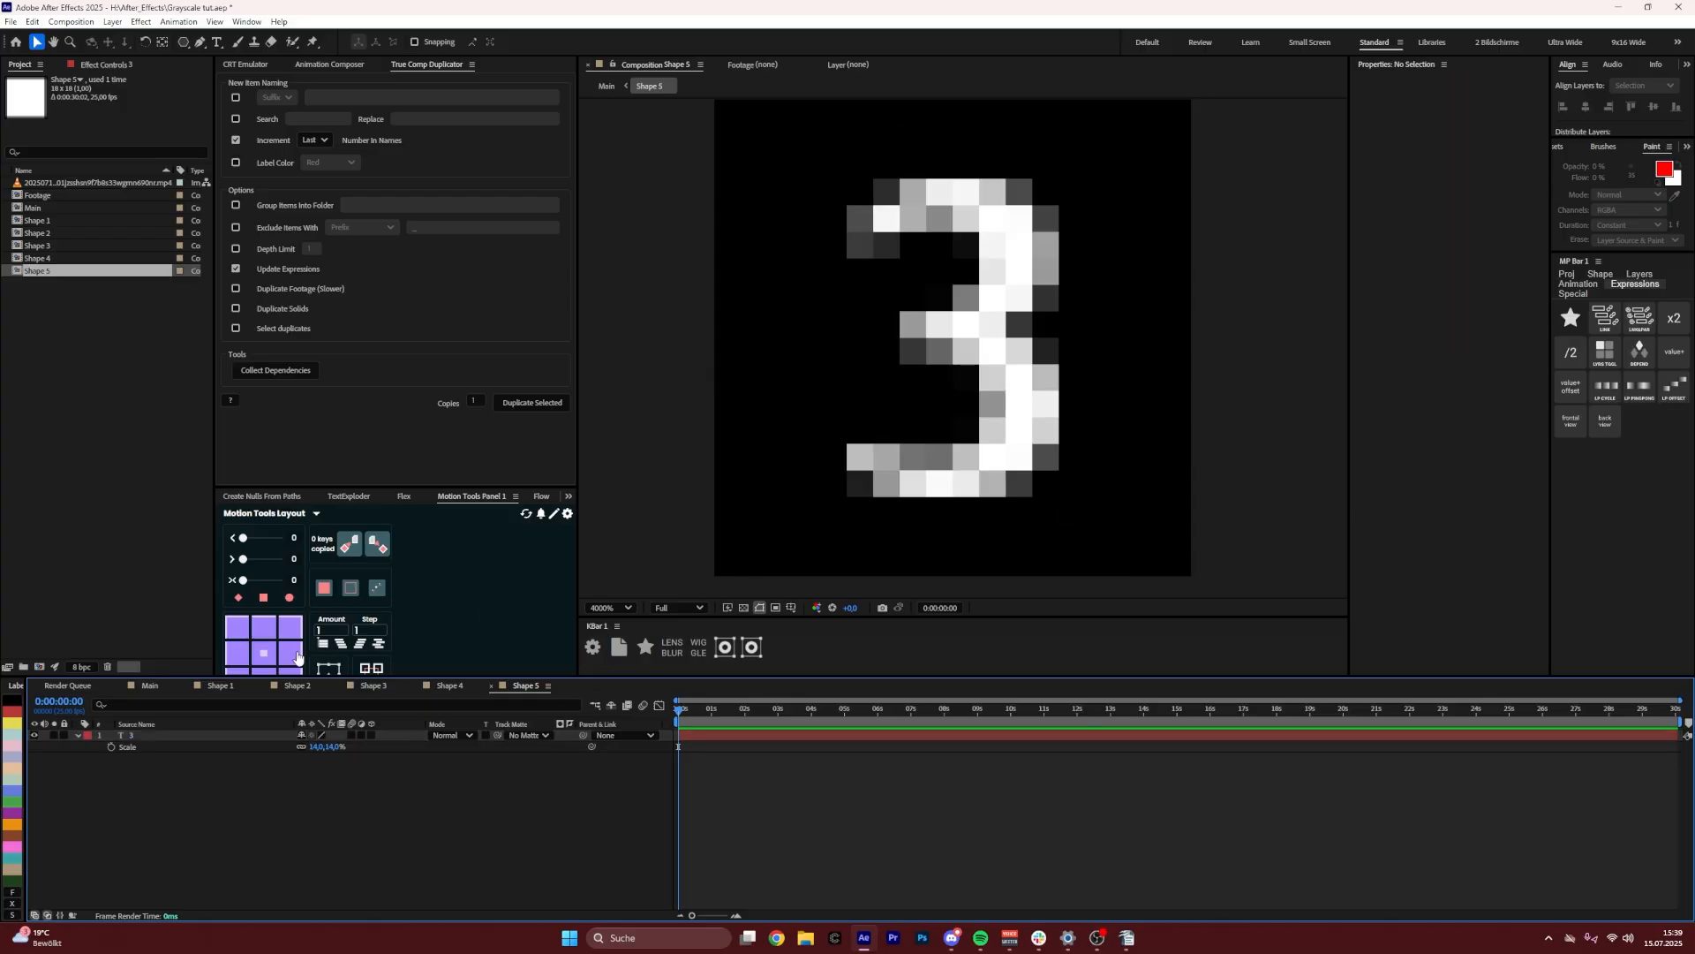
pyautogui.moveTo(333, 747); pyautogui.dragTo(337, 747)
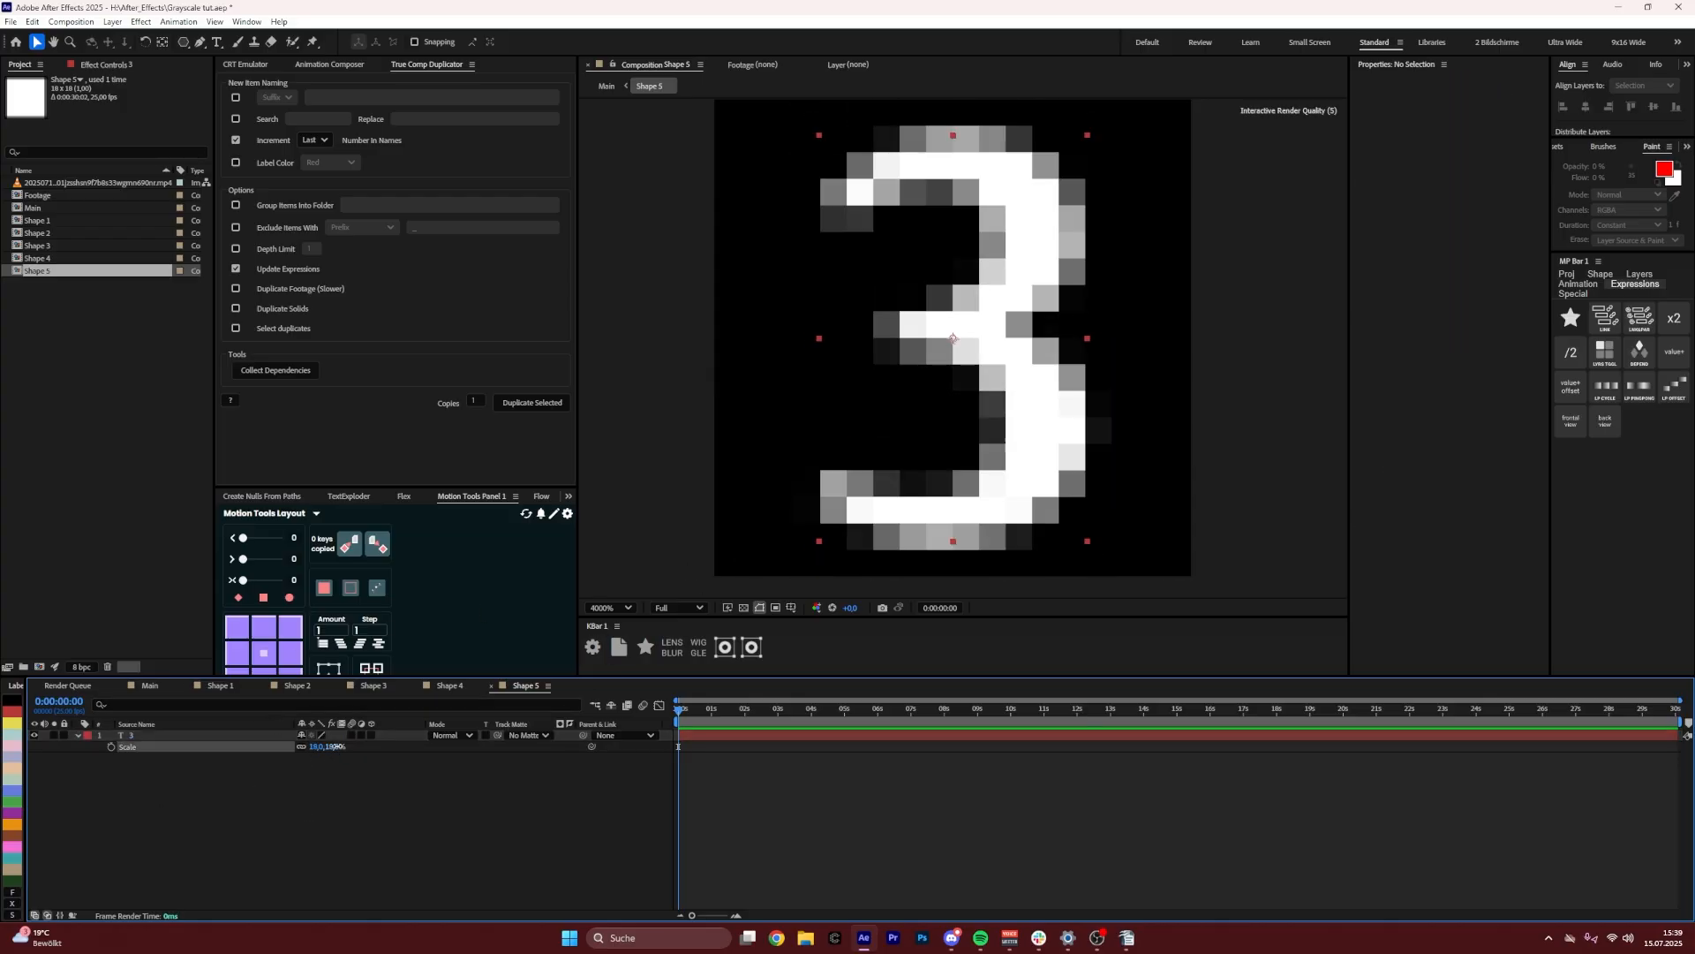
pyautogui.click(150, 685)
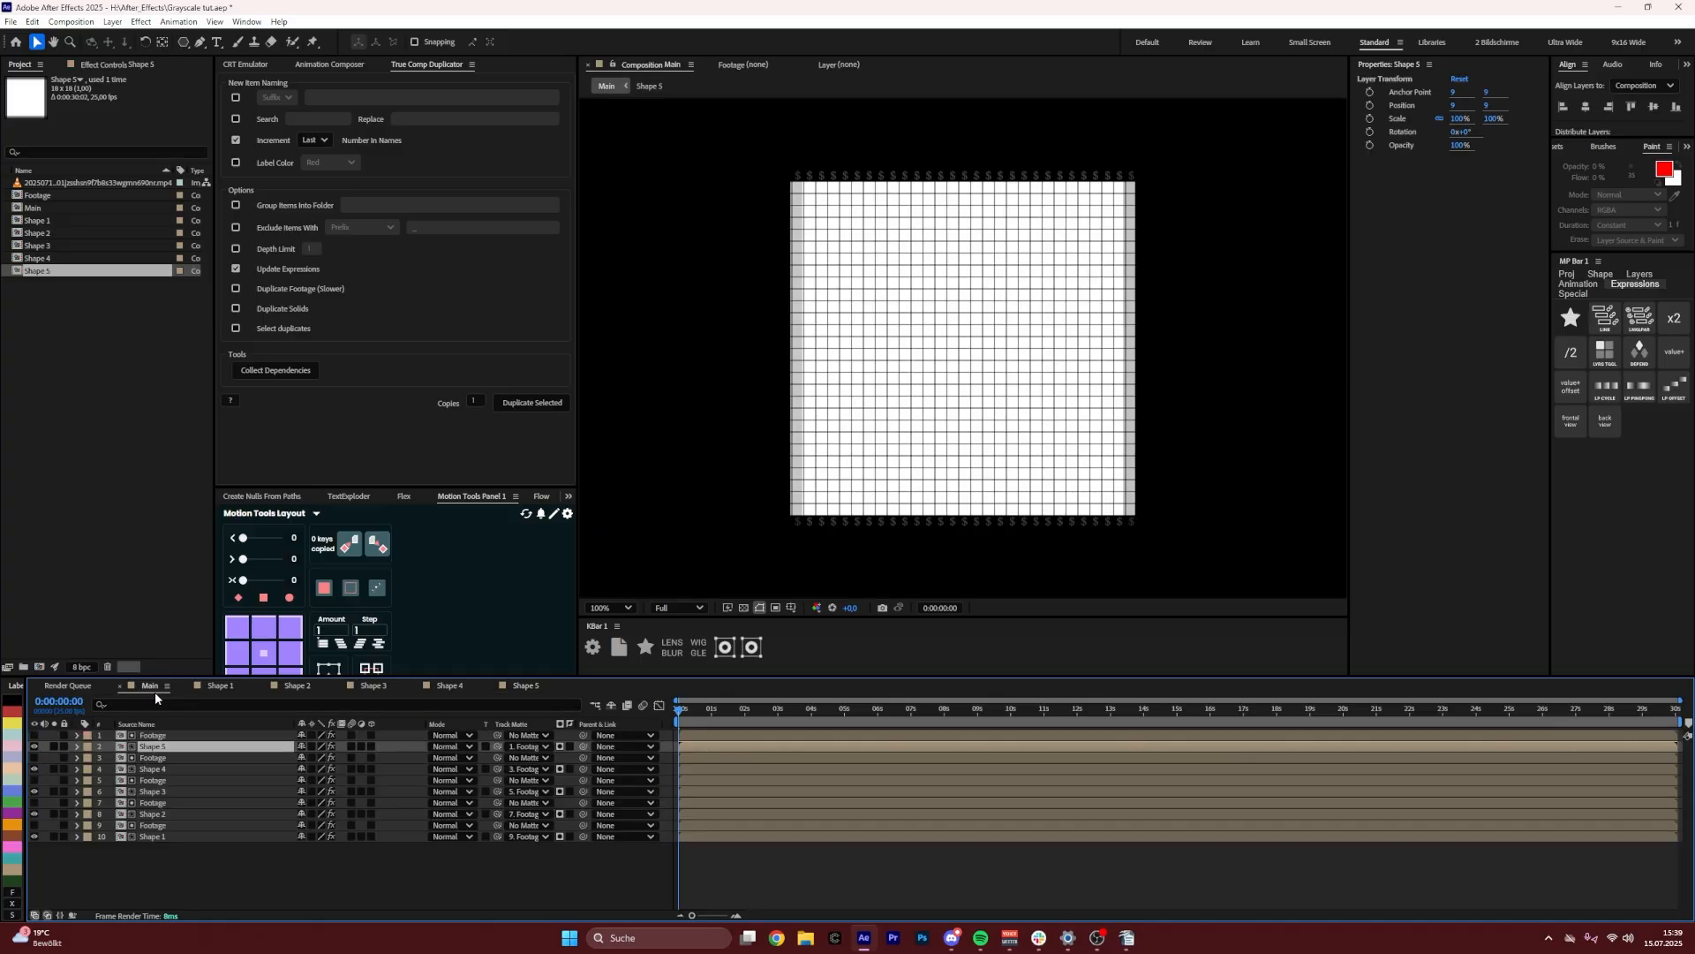
# Open the Footage composition and set the side color in the cube shape layer's Rectangle 1 material options to medium gray
pyautogui.moveTo(681, 712); pyautogui.dragTo(751, 715)
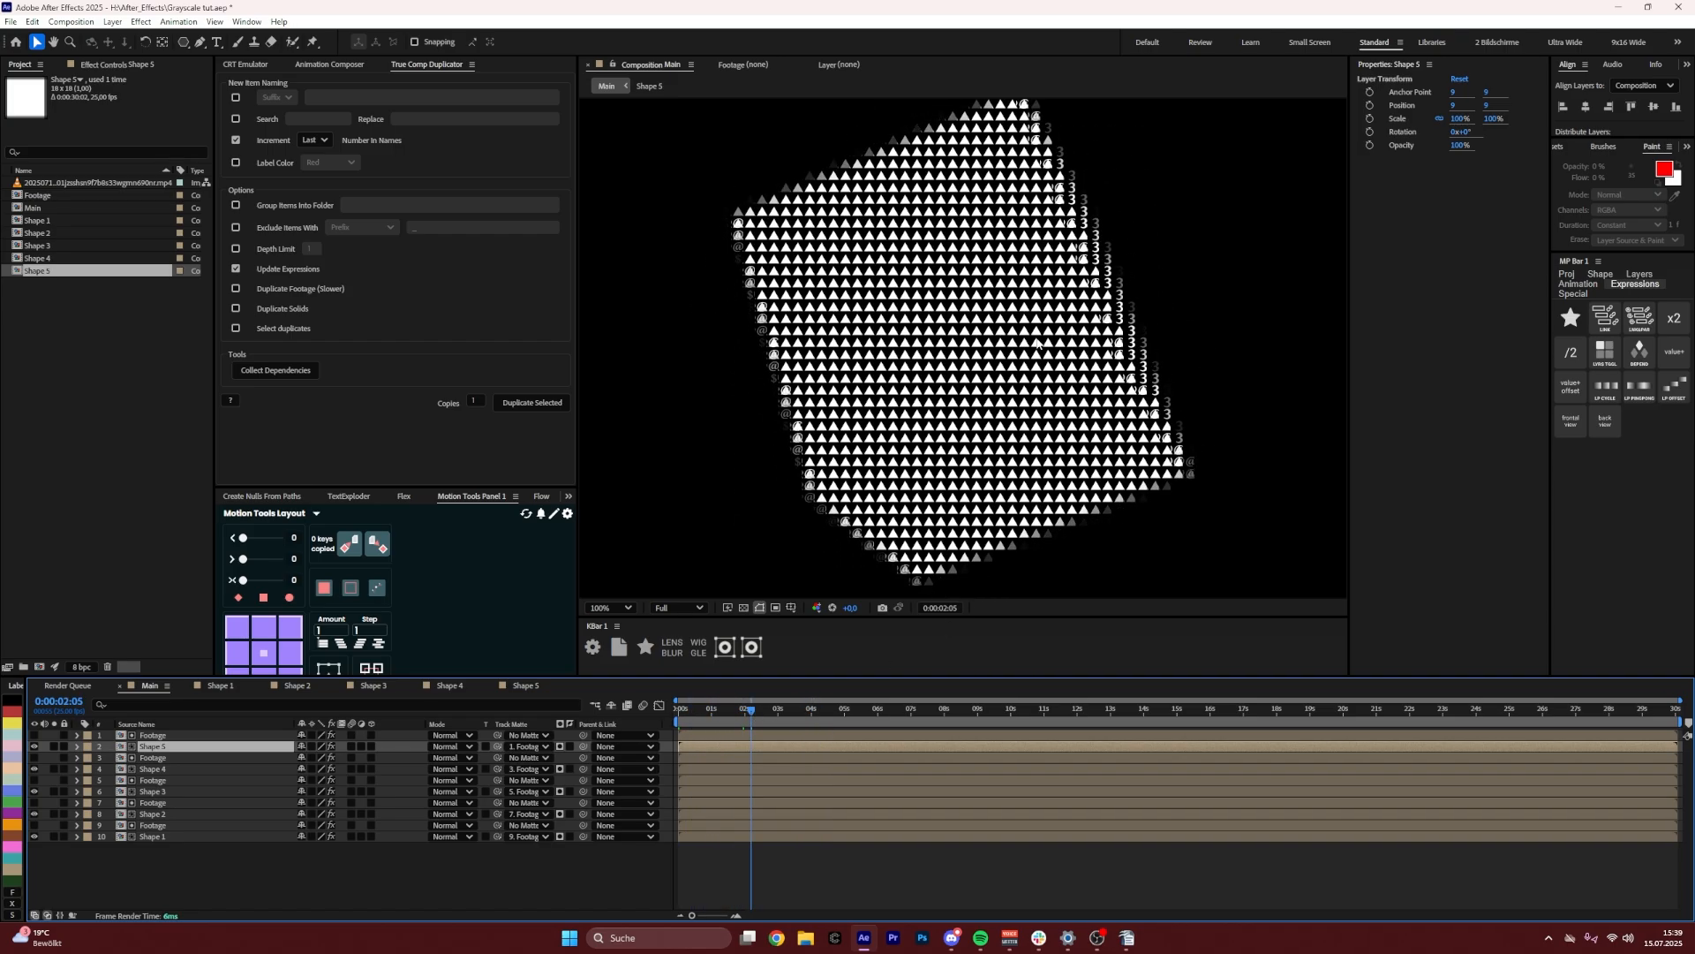
pyautogui.click(174, 738)
pyautogui.doubleClick(180, 740)
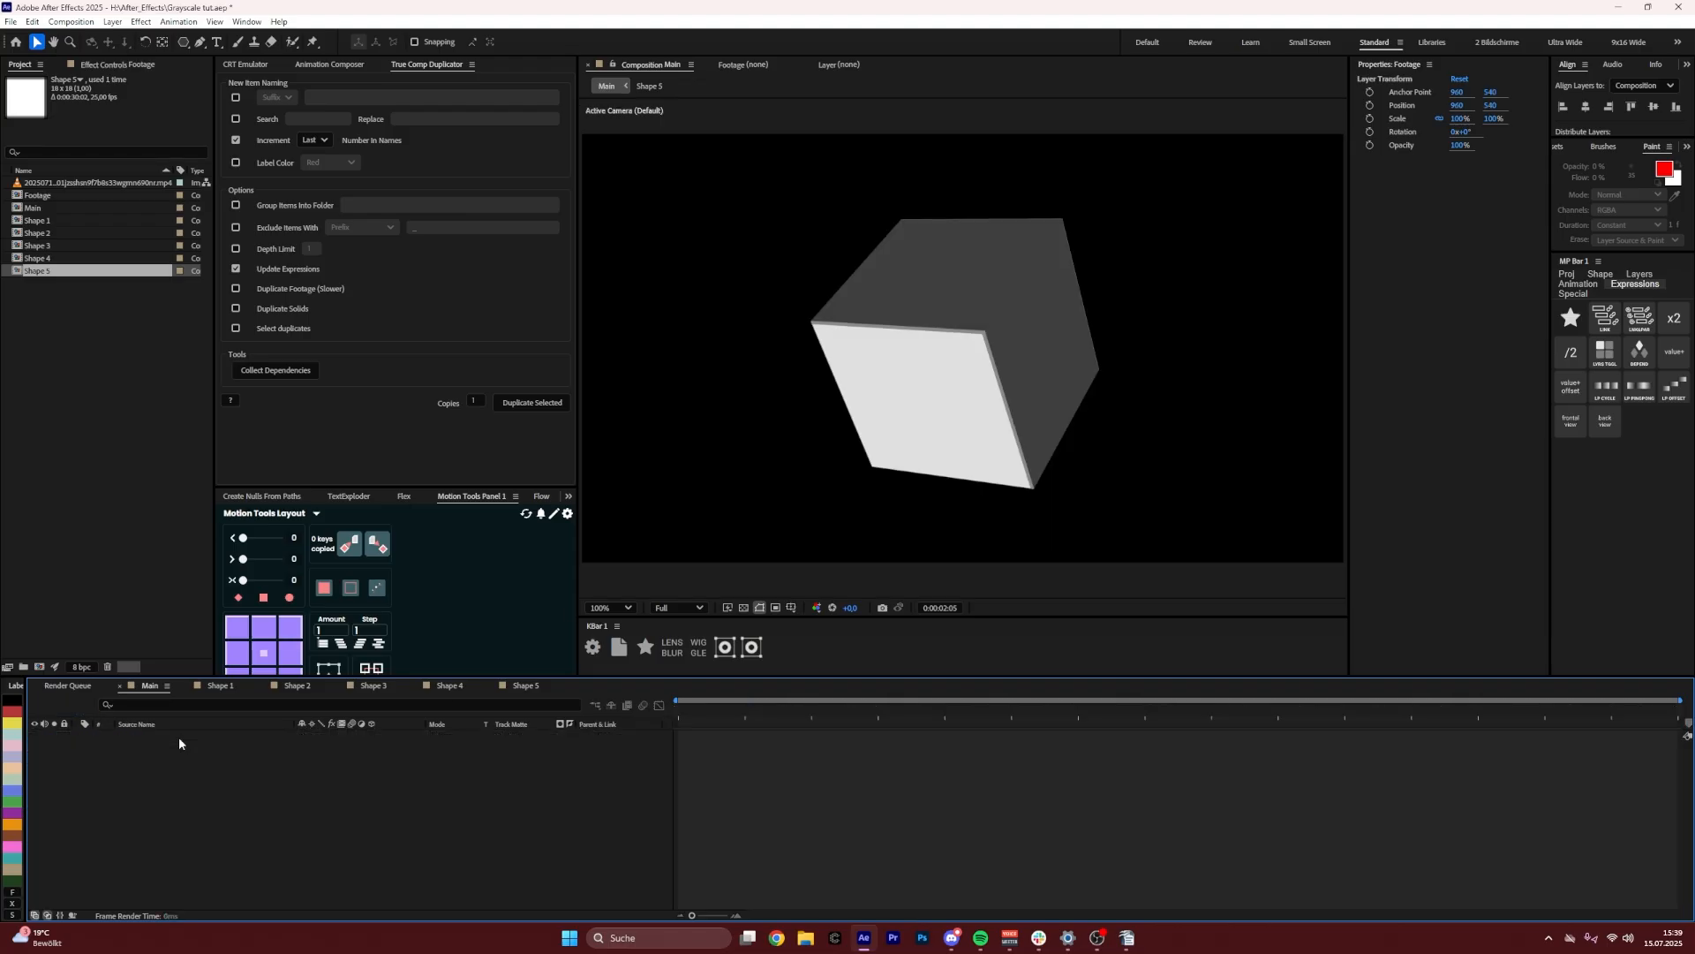
pyautogui.click(168, 747)
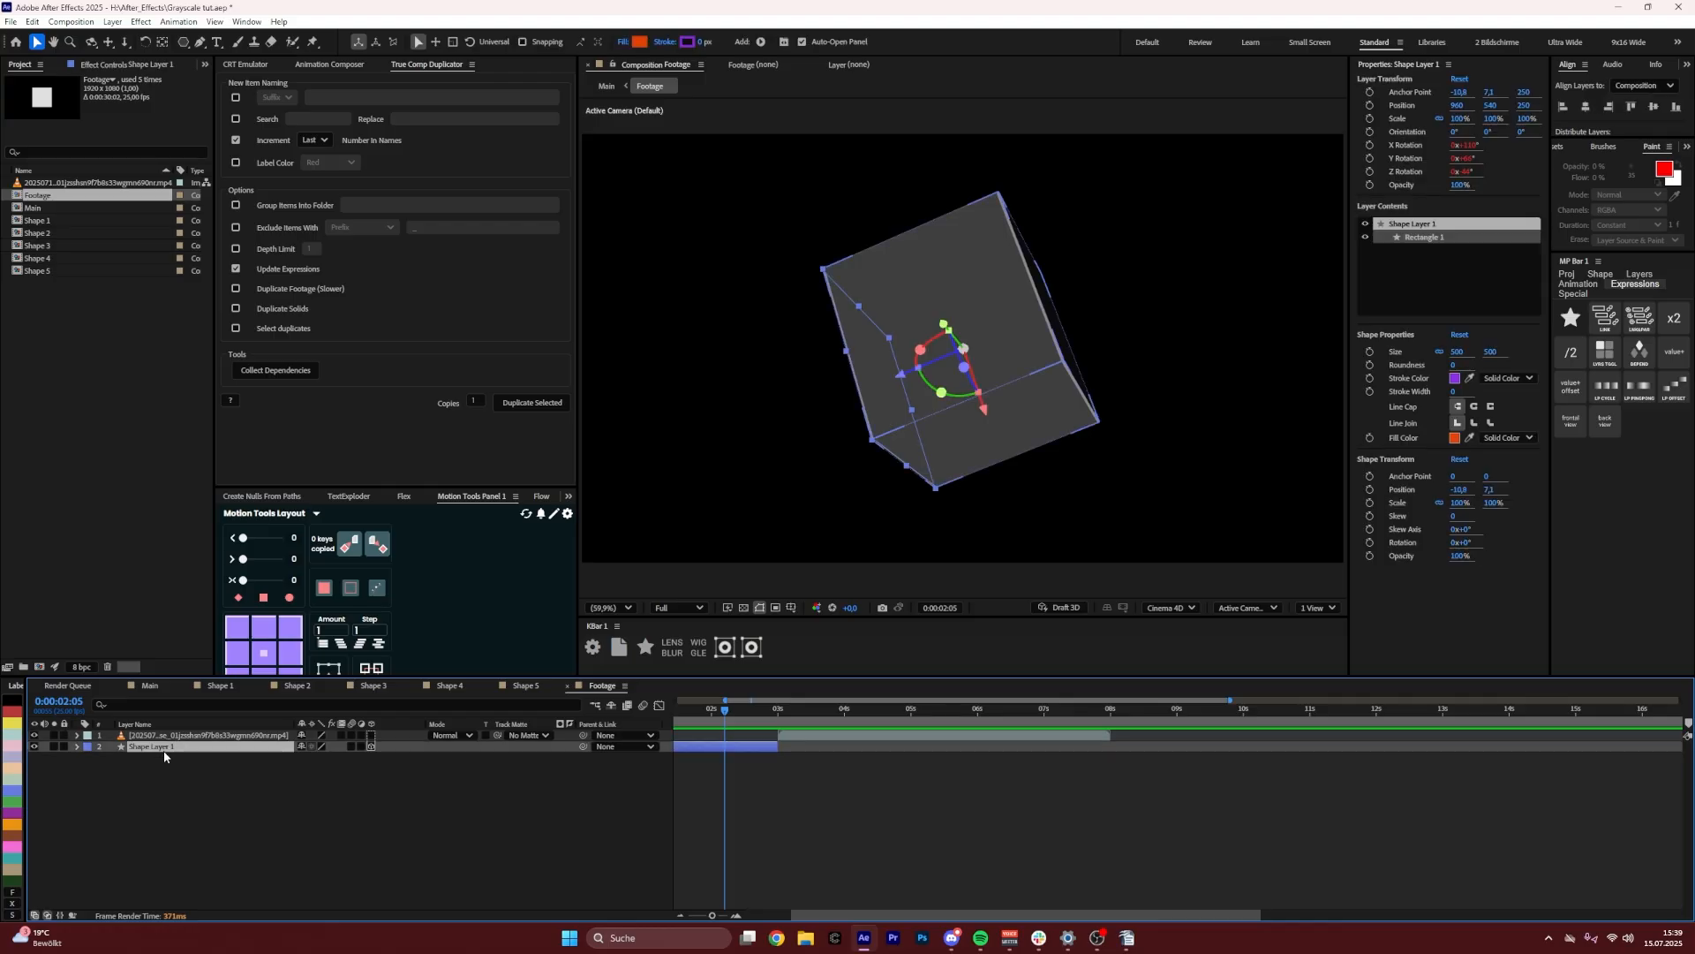
pyautogui.click(76, 747)
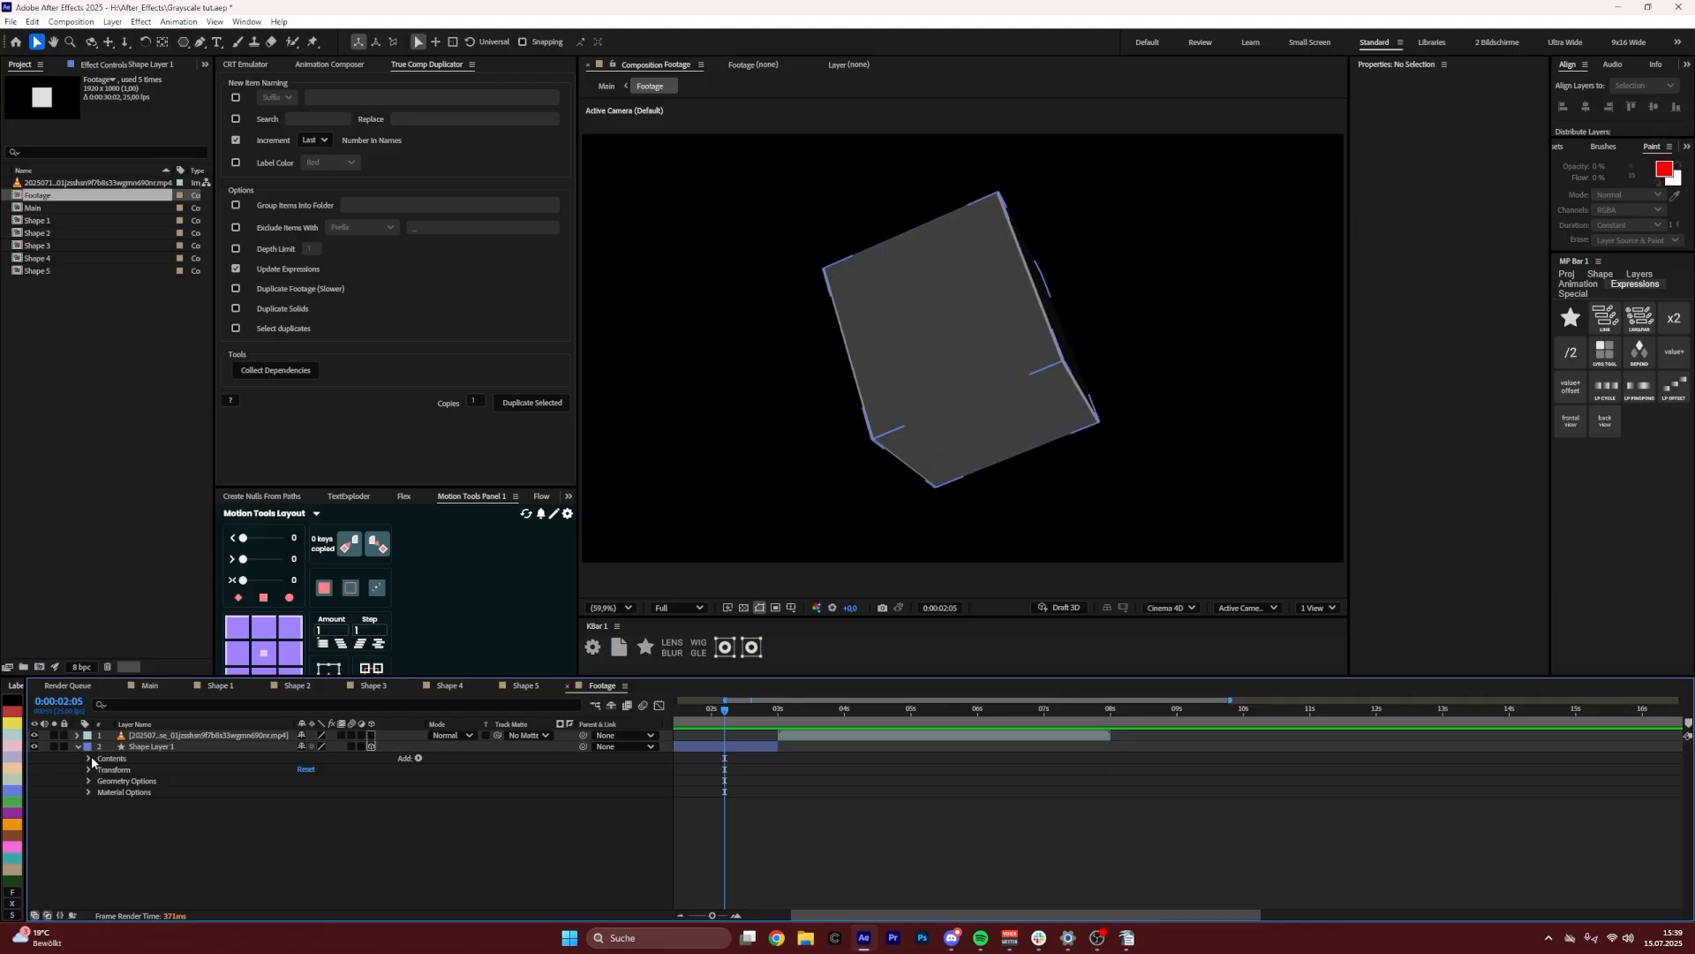
pyautogui.click(88, 759)
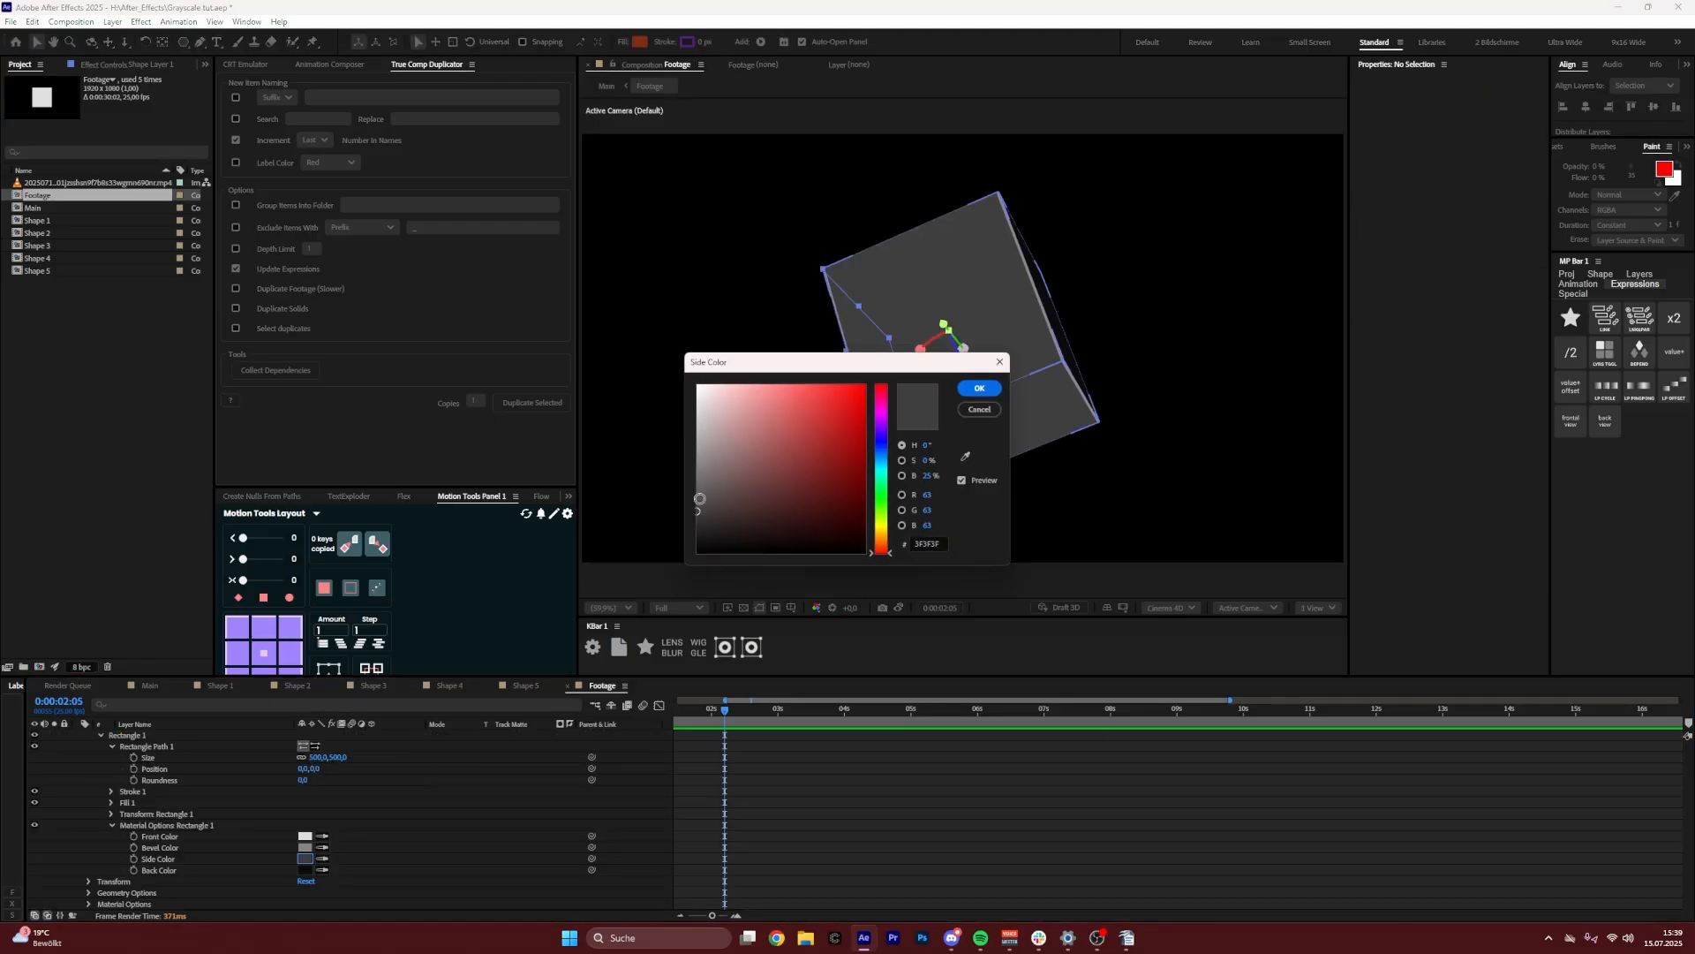
pyautogui.moveTo(700, 498)
pyautogui.mouseDown()
pyautogui.moveTo(670, 451)
pyautogui.moveTo(640, 532)
pyautogui.mouseUp()
pyautogui.click(979, 387)
# Set the cube's bevel color to black and its back color to white
pyautogui.click(305, 847)
pyautogui.click(979, 389)
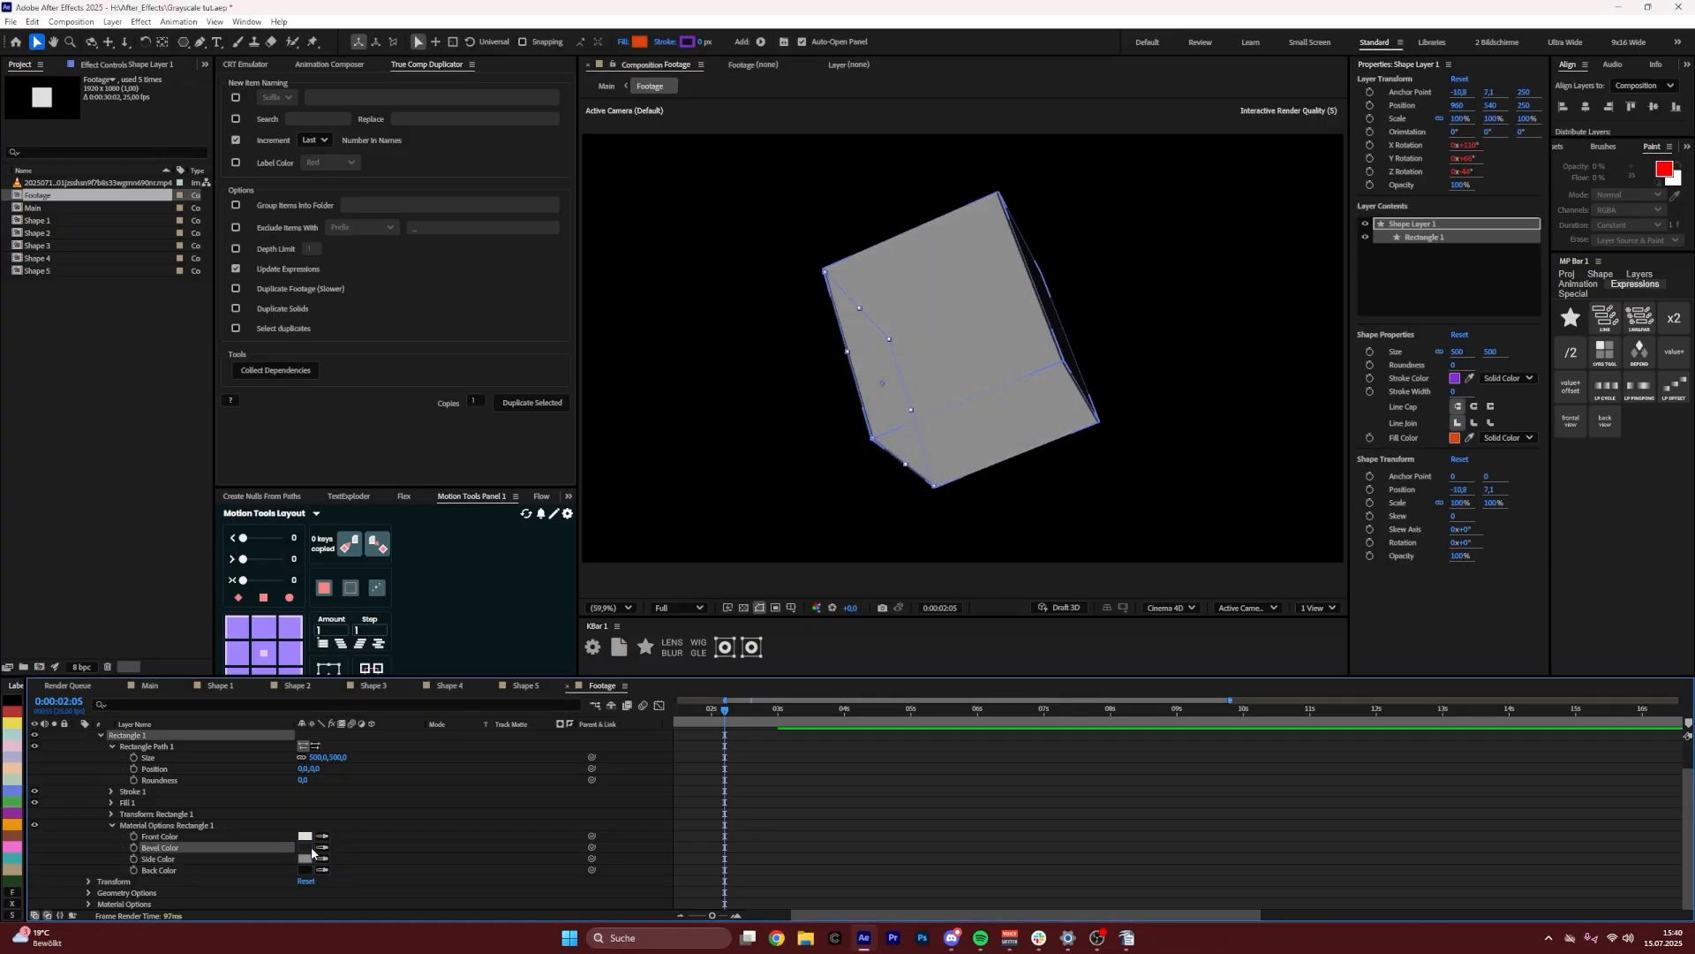
pyautogui.click(303, 871)
pyautogui.moveTo(716, 466); pyautogui.dragTo(665, 366)
pyautogui.click(980, 388)
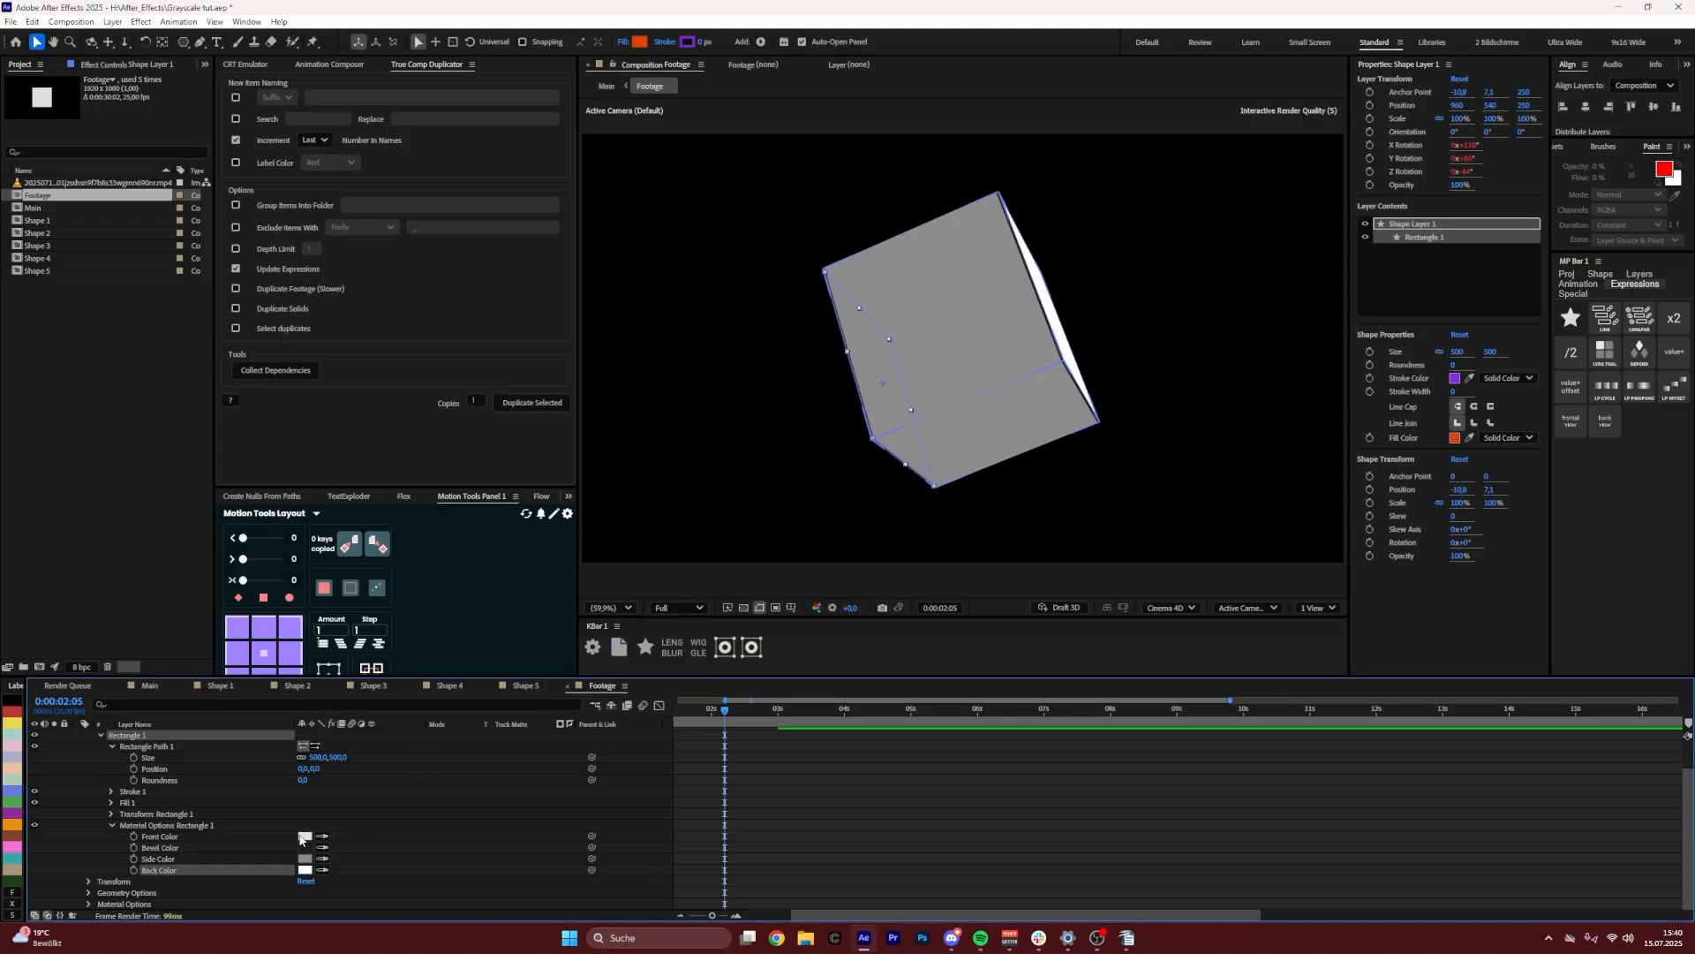
# Darken the cube's front color to a light gray and return to the Main composition
pyautogui.click(303, 837)
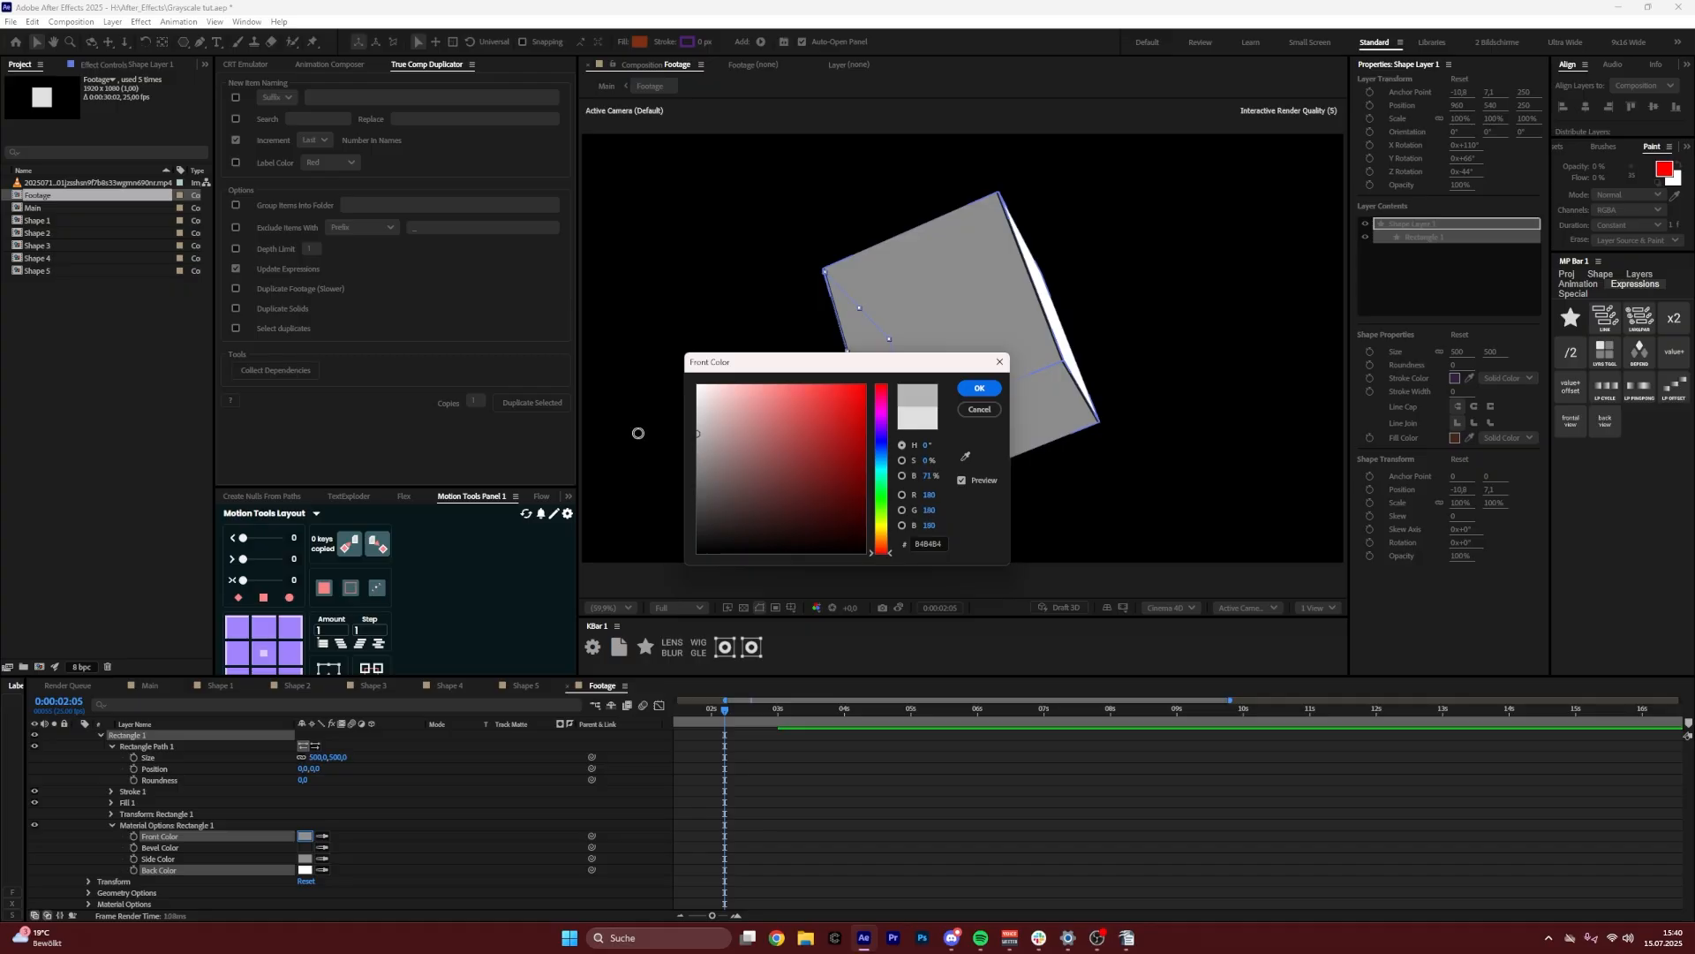
pyautogui.moveTo(638, 433); pyautogui.dragTo(629, 439)
pyautogui.click(981, 391)
pyautogui.click(150, 686)
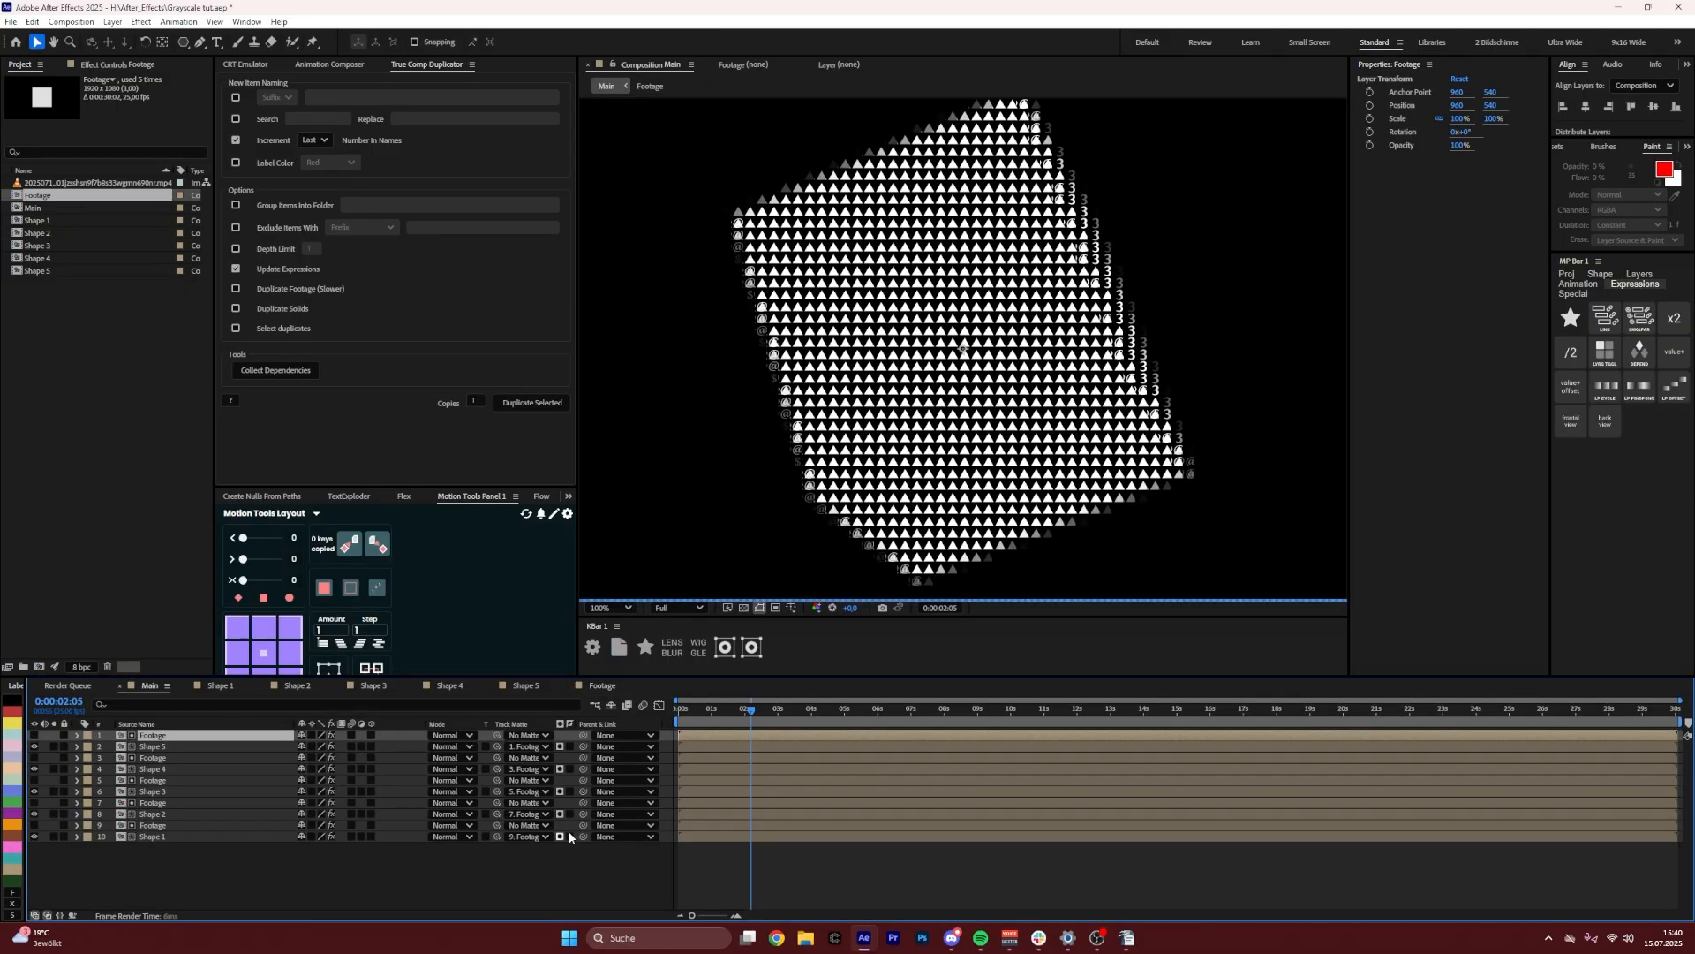
# Play back the Main composition to check the character grid across the animation, fitting the whole frame in the viewer
pyautogui.moveTo(748, 710); pyautogui.dragTo(797, 716)
pyautogui.press('space')
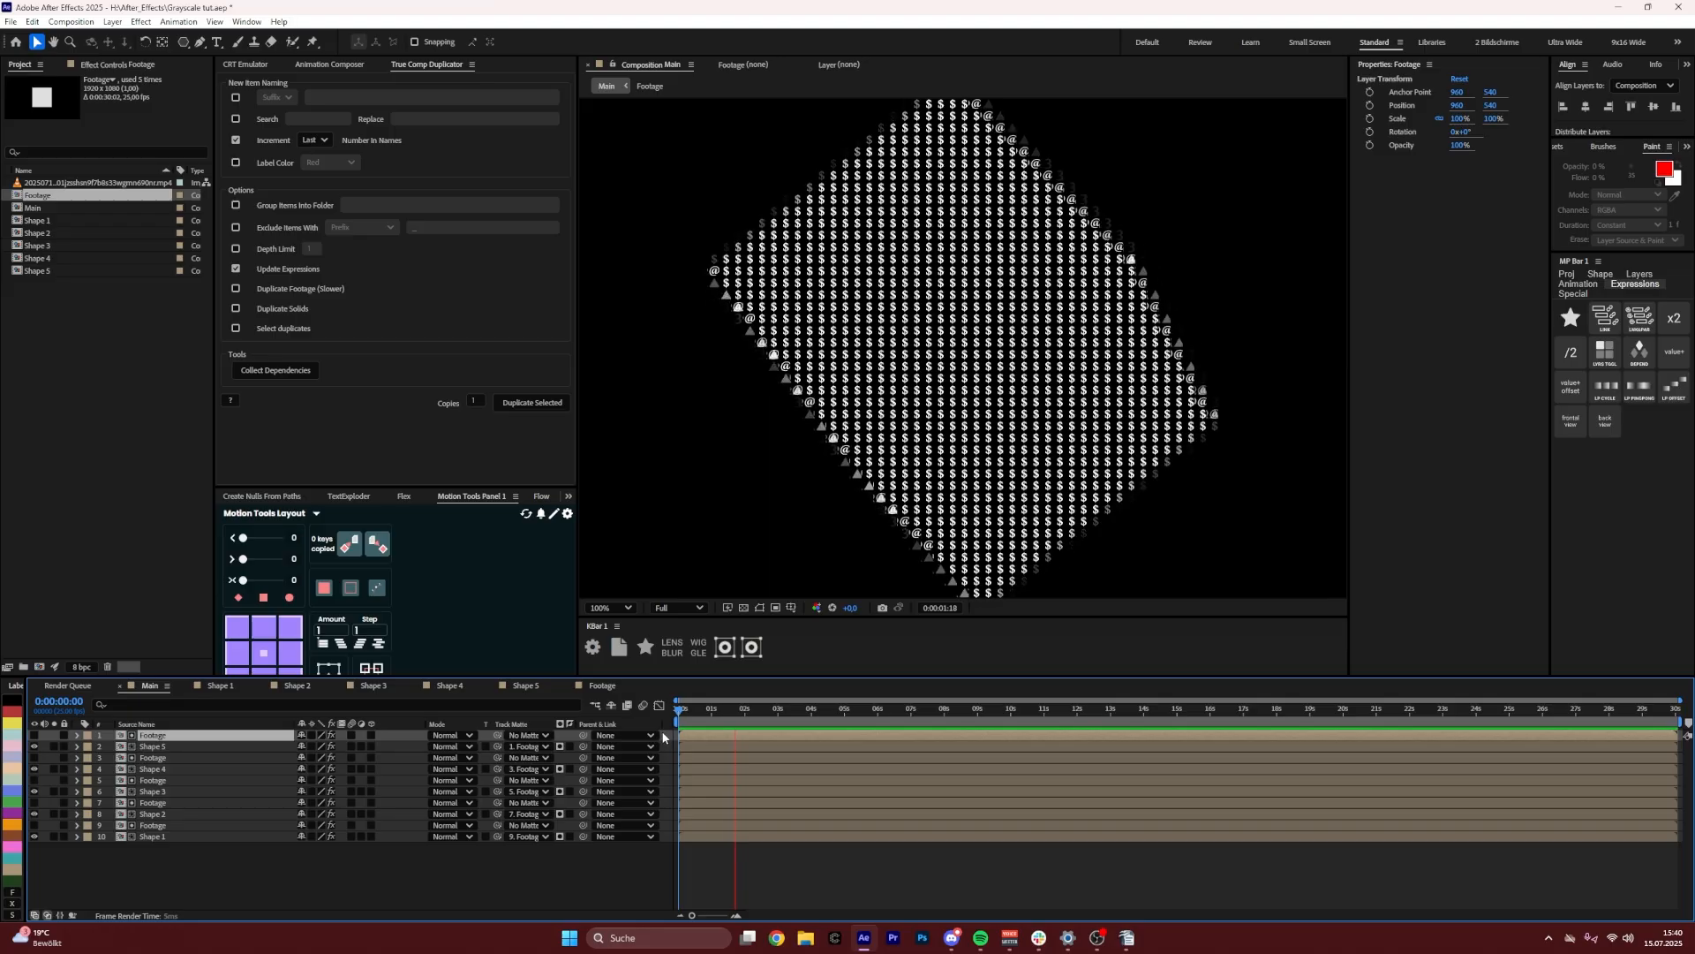
pyautogui.click(612, 608)
pyautogui.click(613, 627)
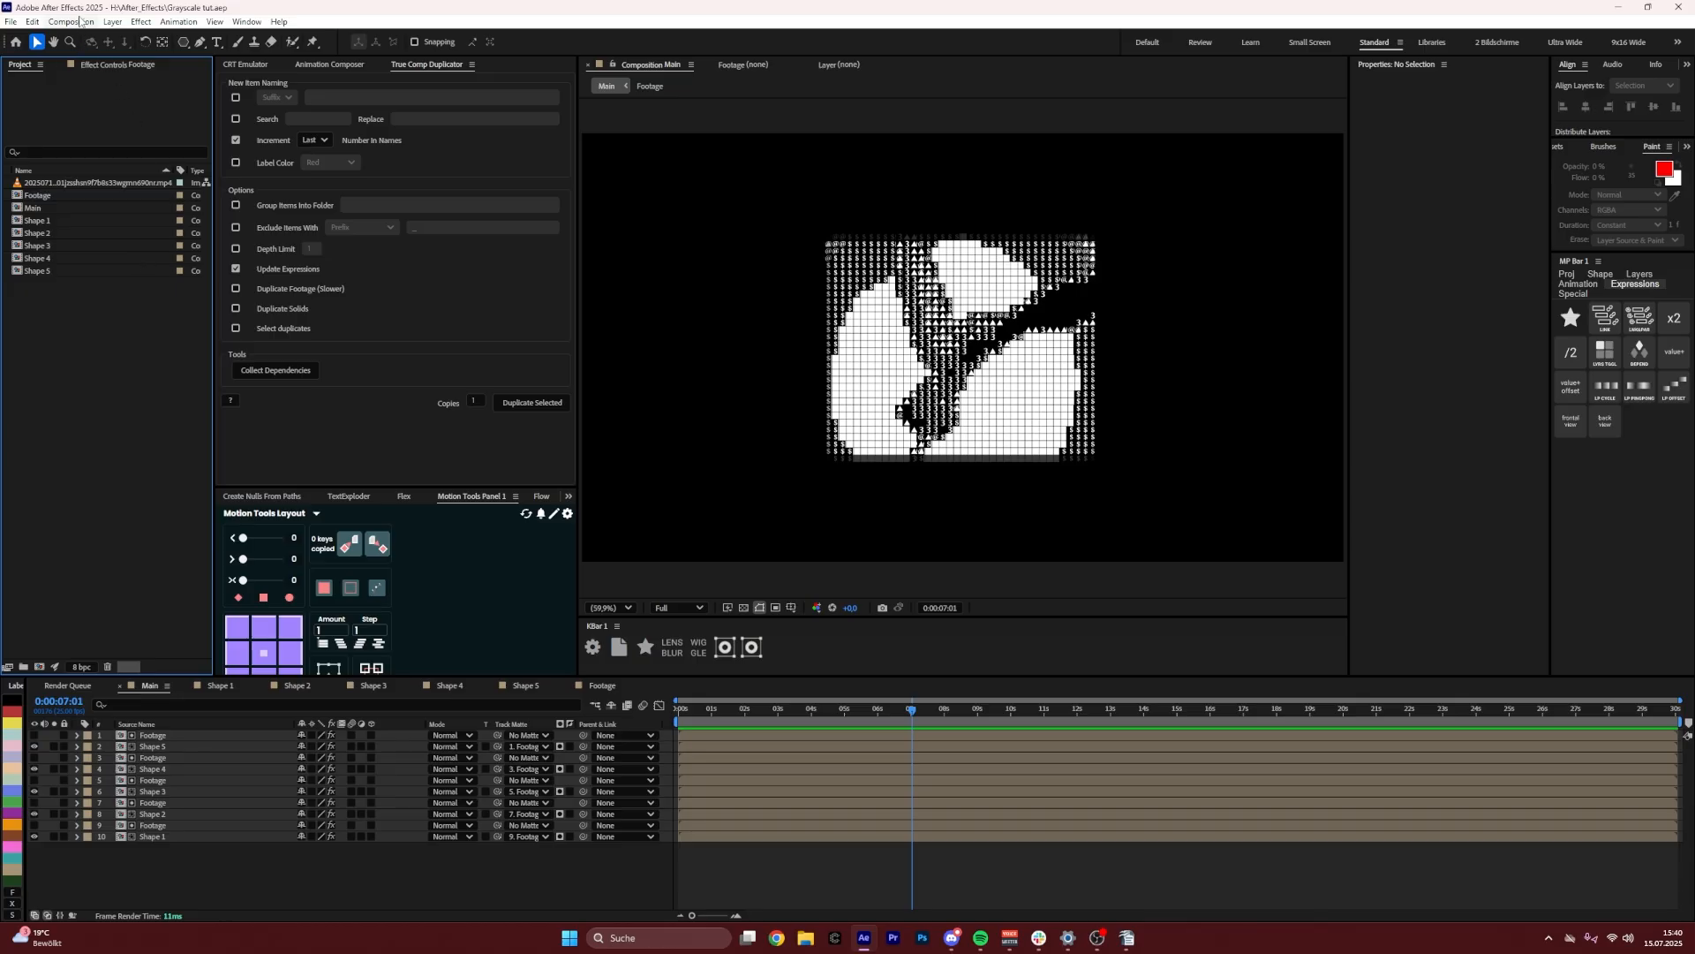
# Create a new composition named Gradient with a size of 1920 x 1080 px
pyautogui.click(81, 21)
pyautogui.click(112, 37)
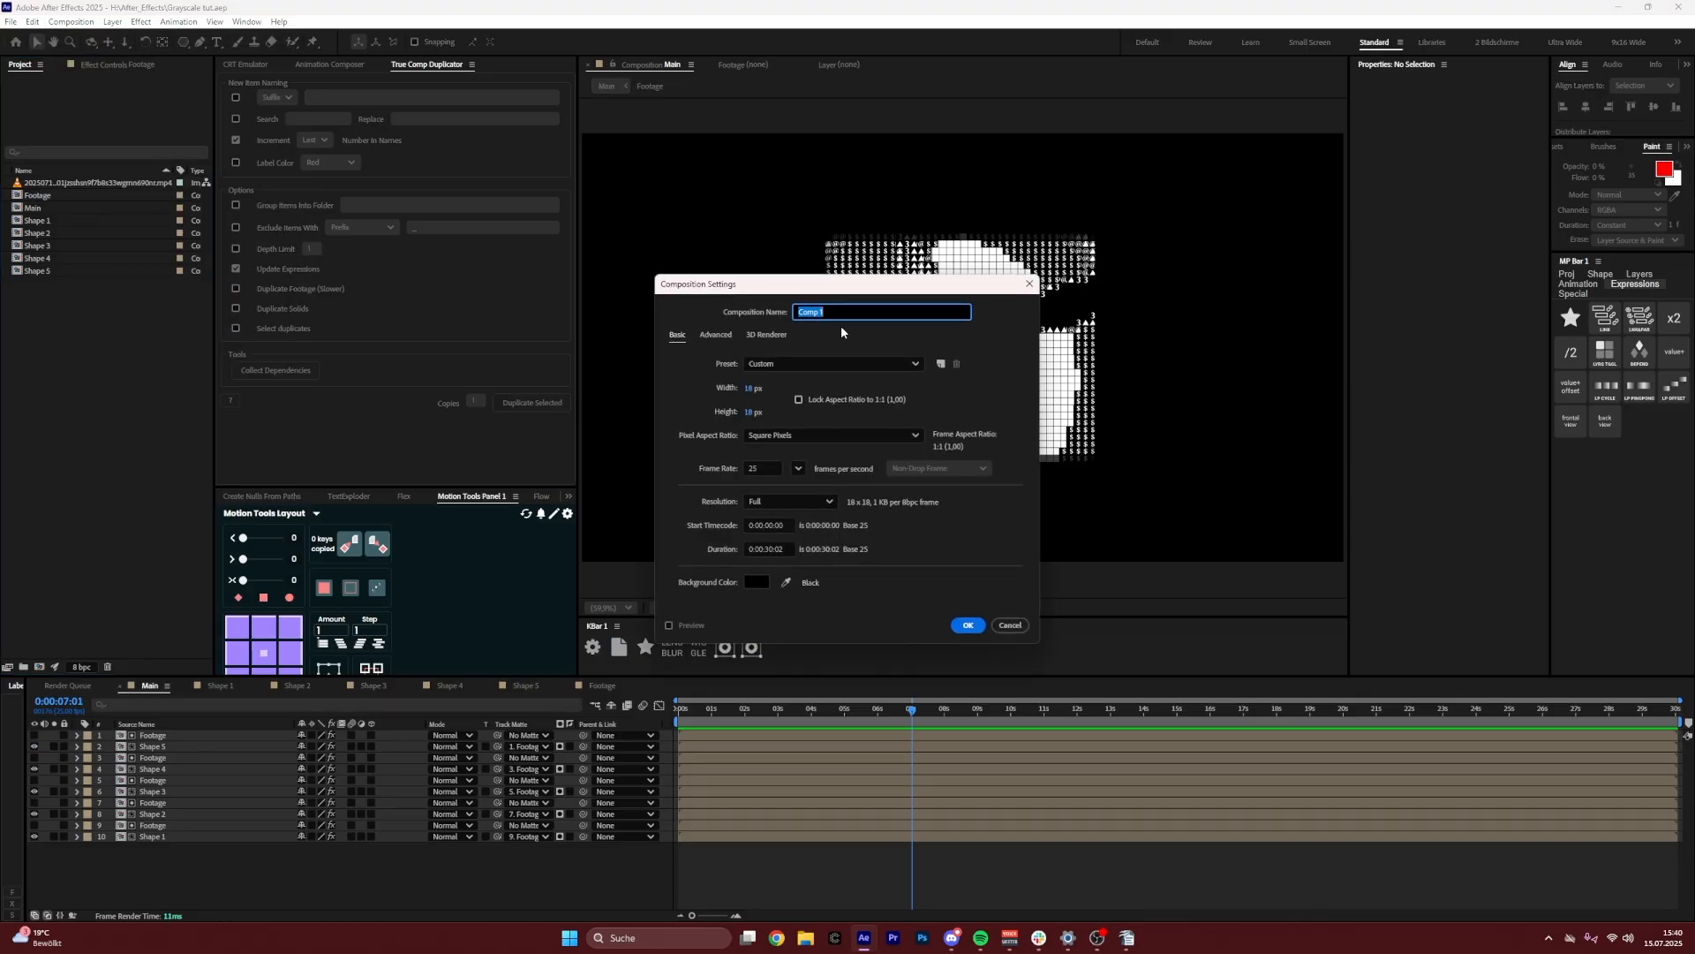
pyautogui.write('Gradient')
pyautogui.click(751, 388)
pyautogui.write('1920')
pyautogui.press('Tab')
pyautogui.write('1080')
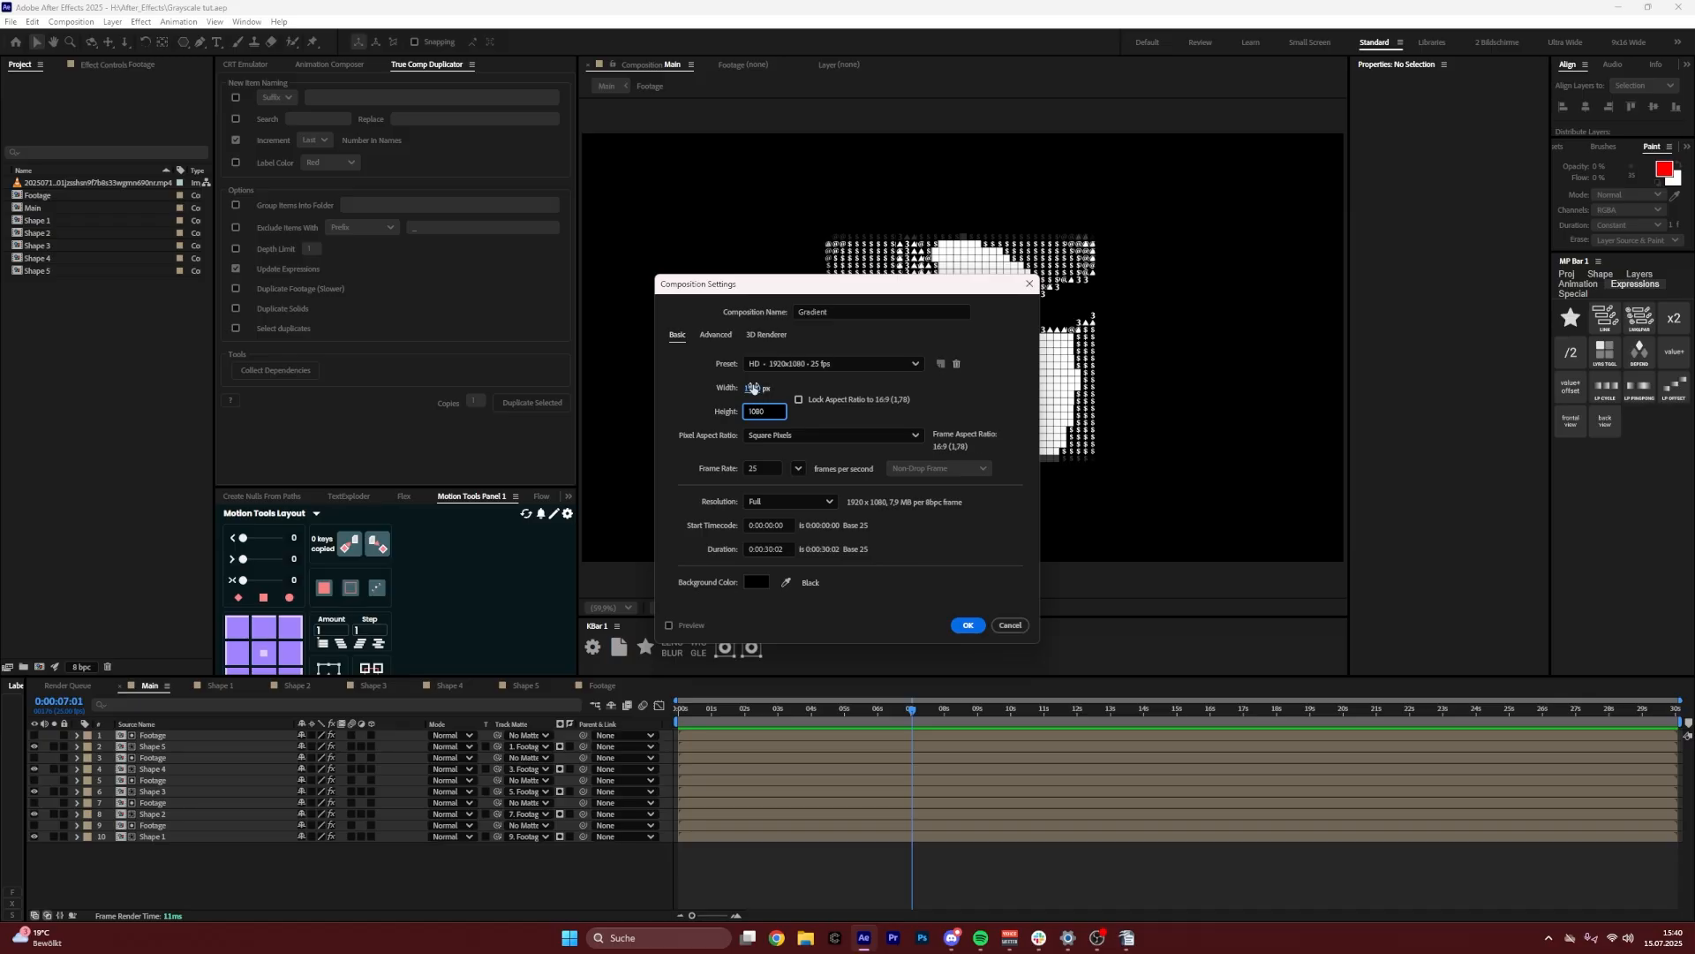
pyautogui.click(968, 624)
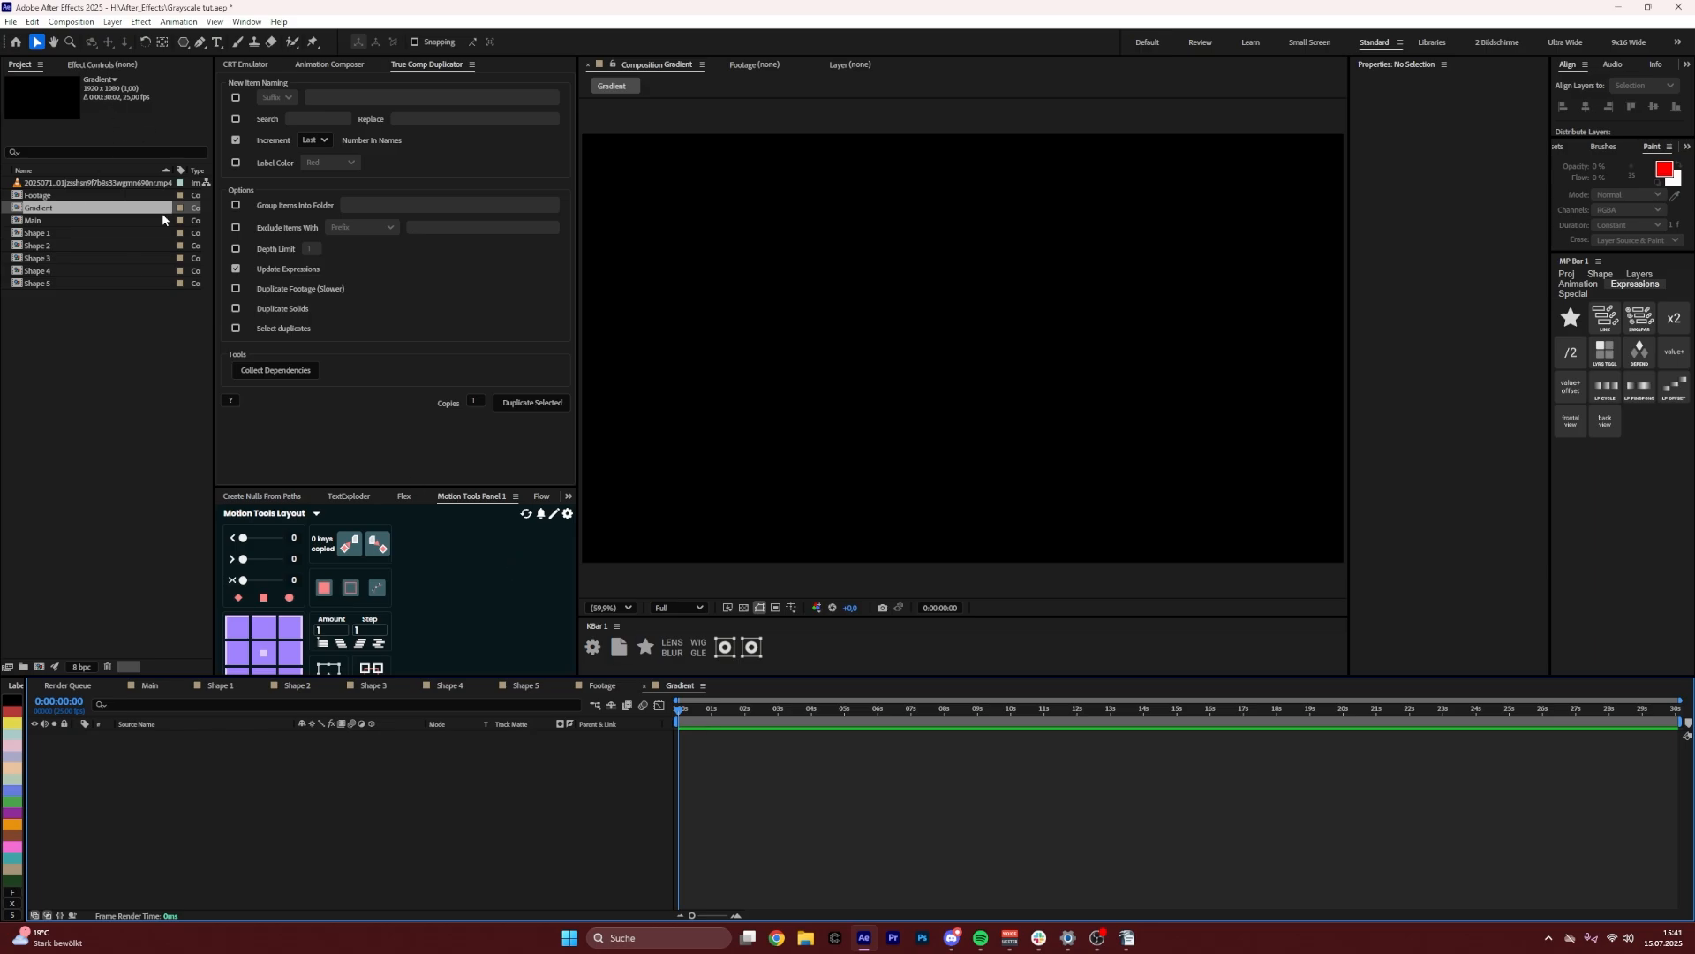
# Add a green full-frame solid named BG to the Gradient composition
pyautogui.rightClick(172, 816)
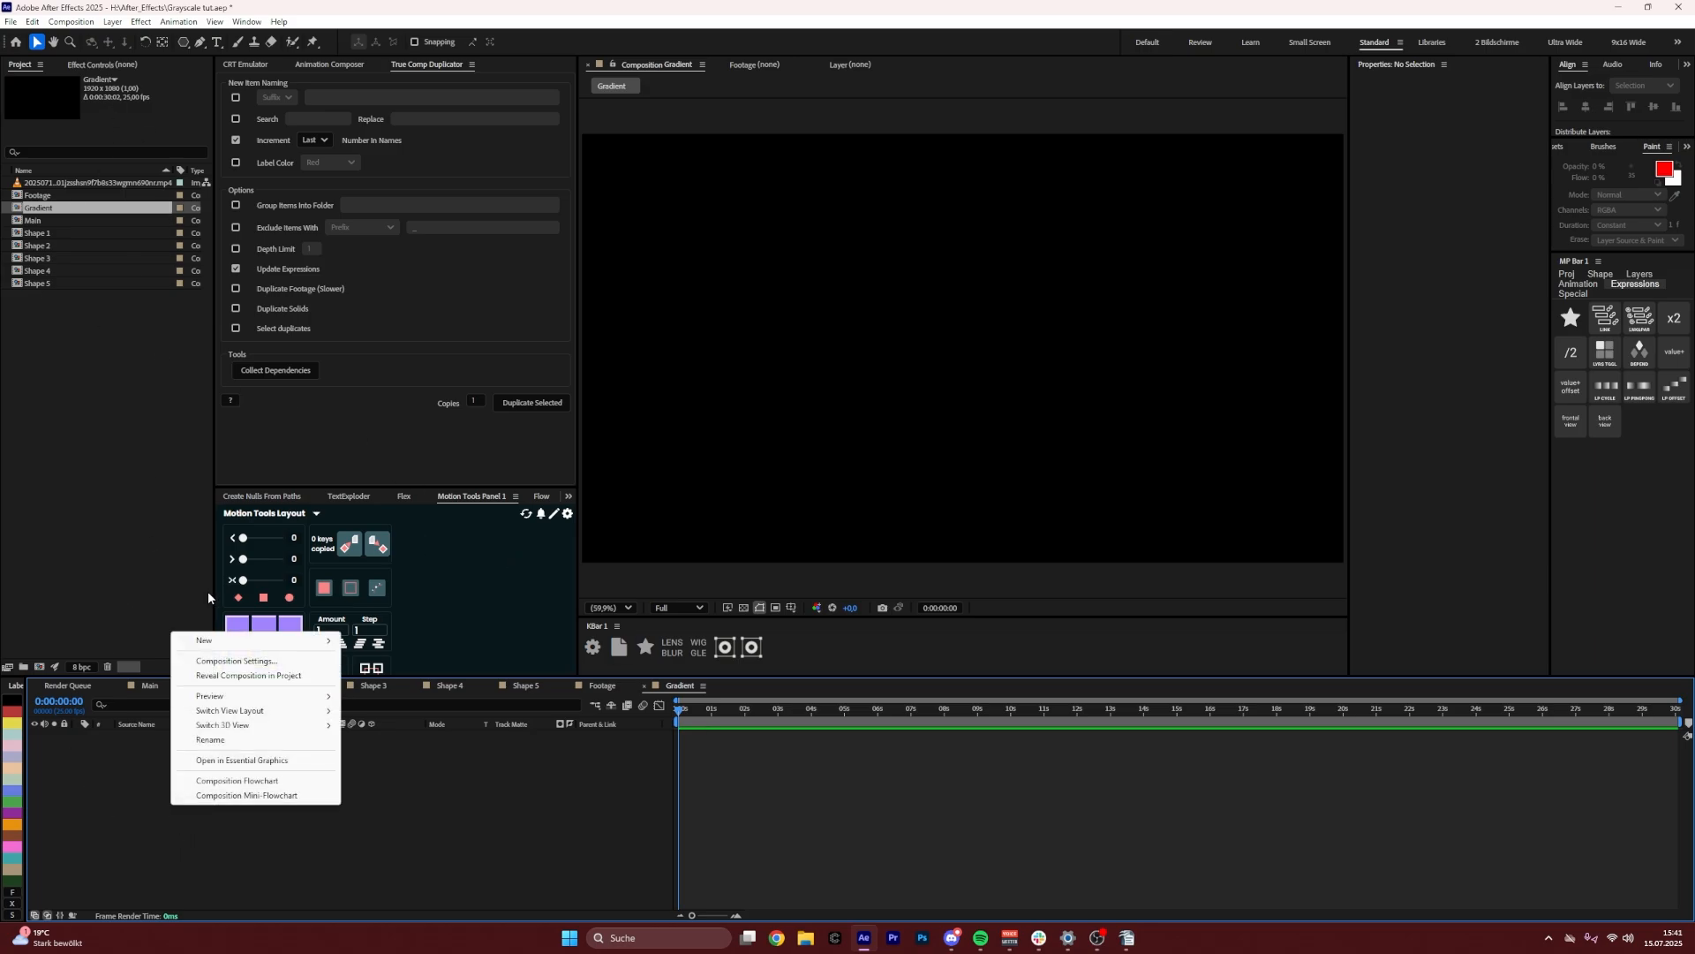
pyautogui.moveTo(212, 649)
pyautogui.click(389, 678)
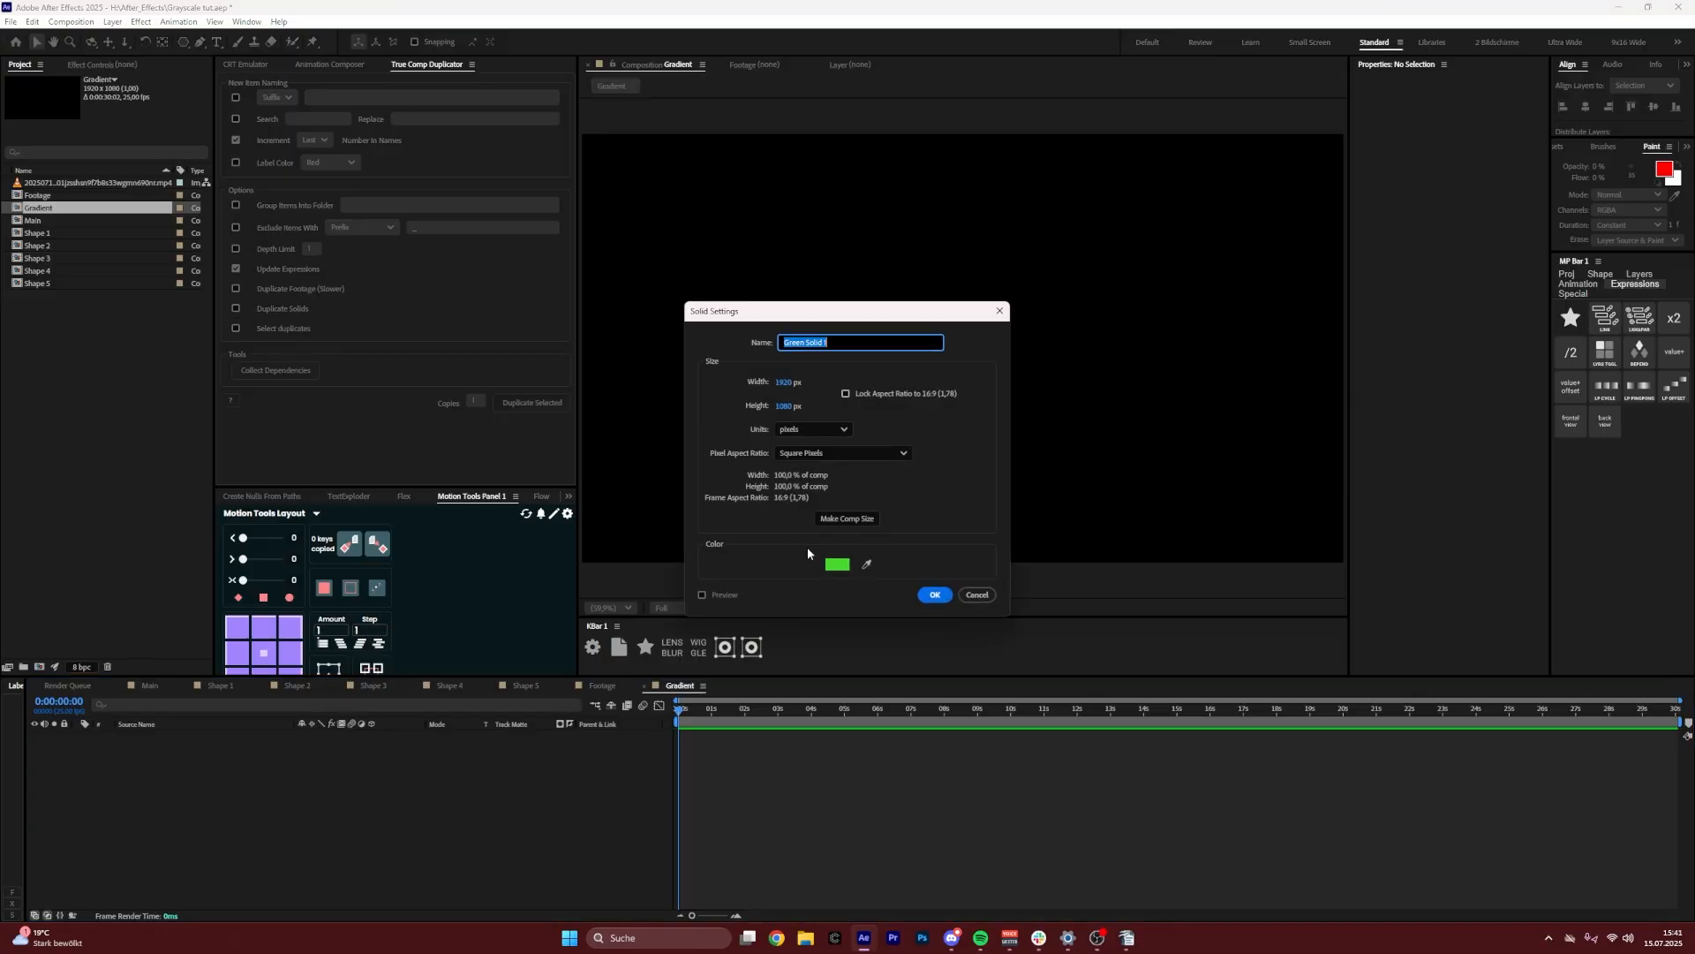
pyautogui.write('BG')
pyautogui.click(934, 594)
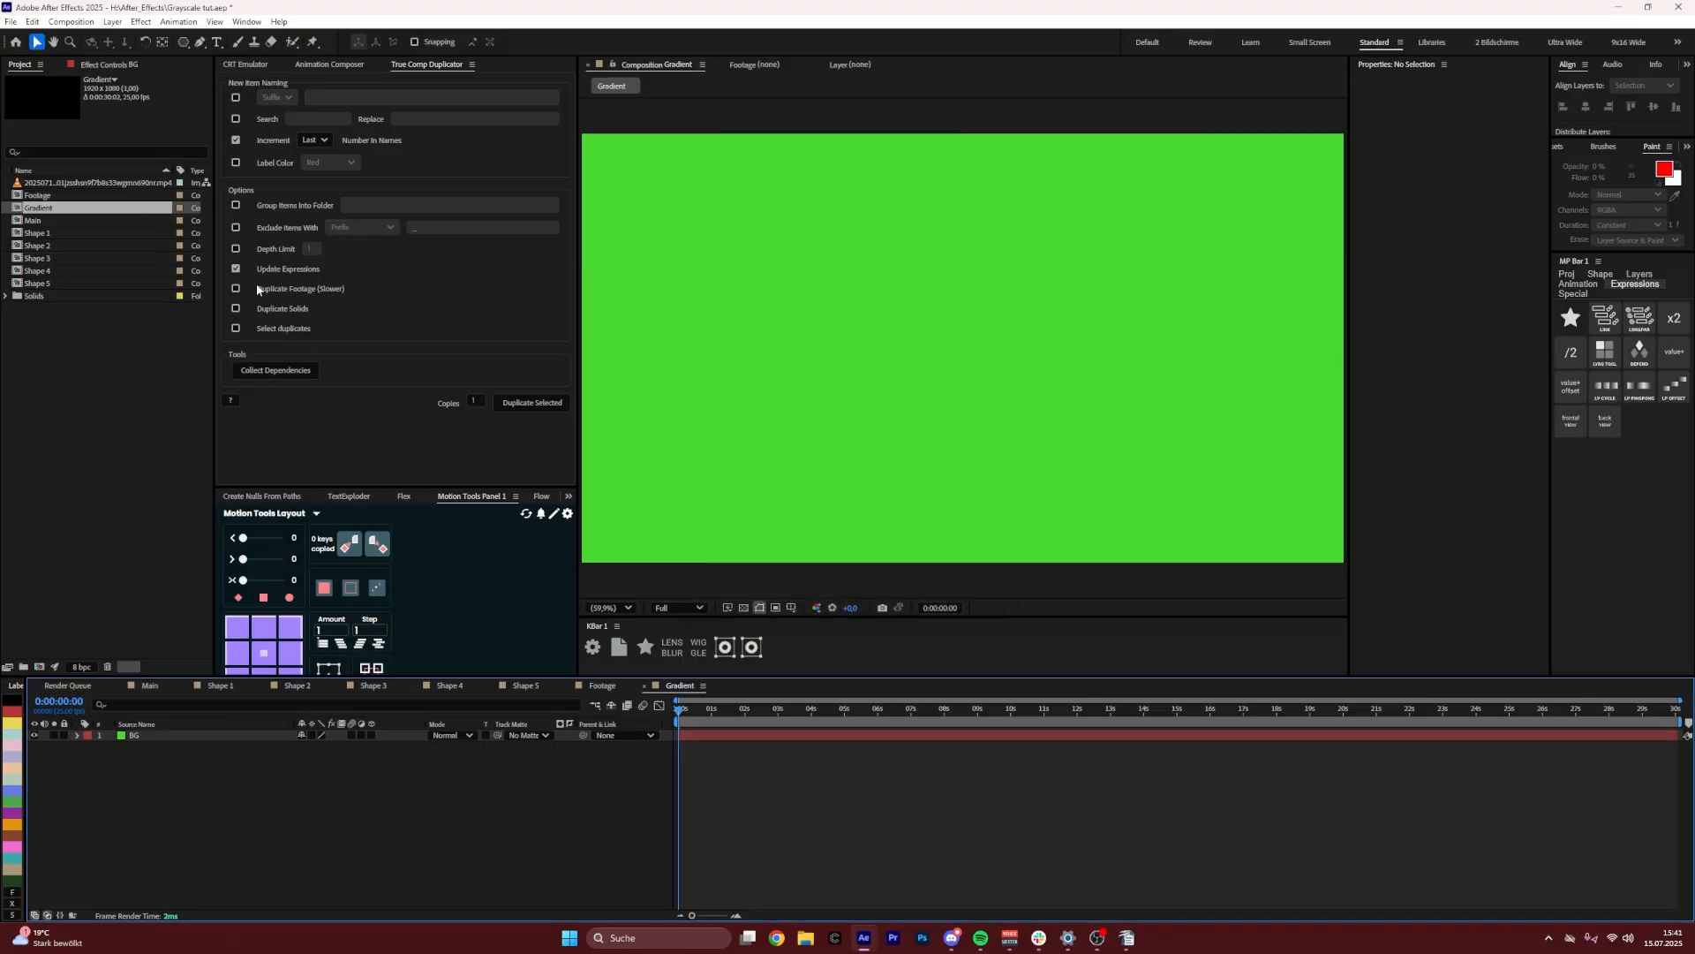
# Draw a white circle about 2608 px wide with the Ellipse tool, overlapping the upper edge of the green frame
pyautogui.scroll(-3, 823, 276)
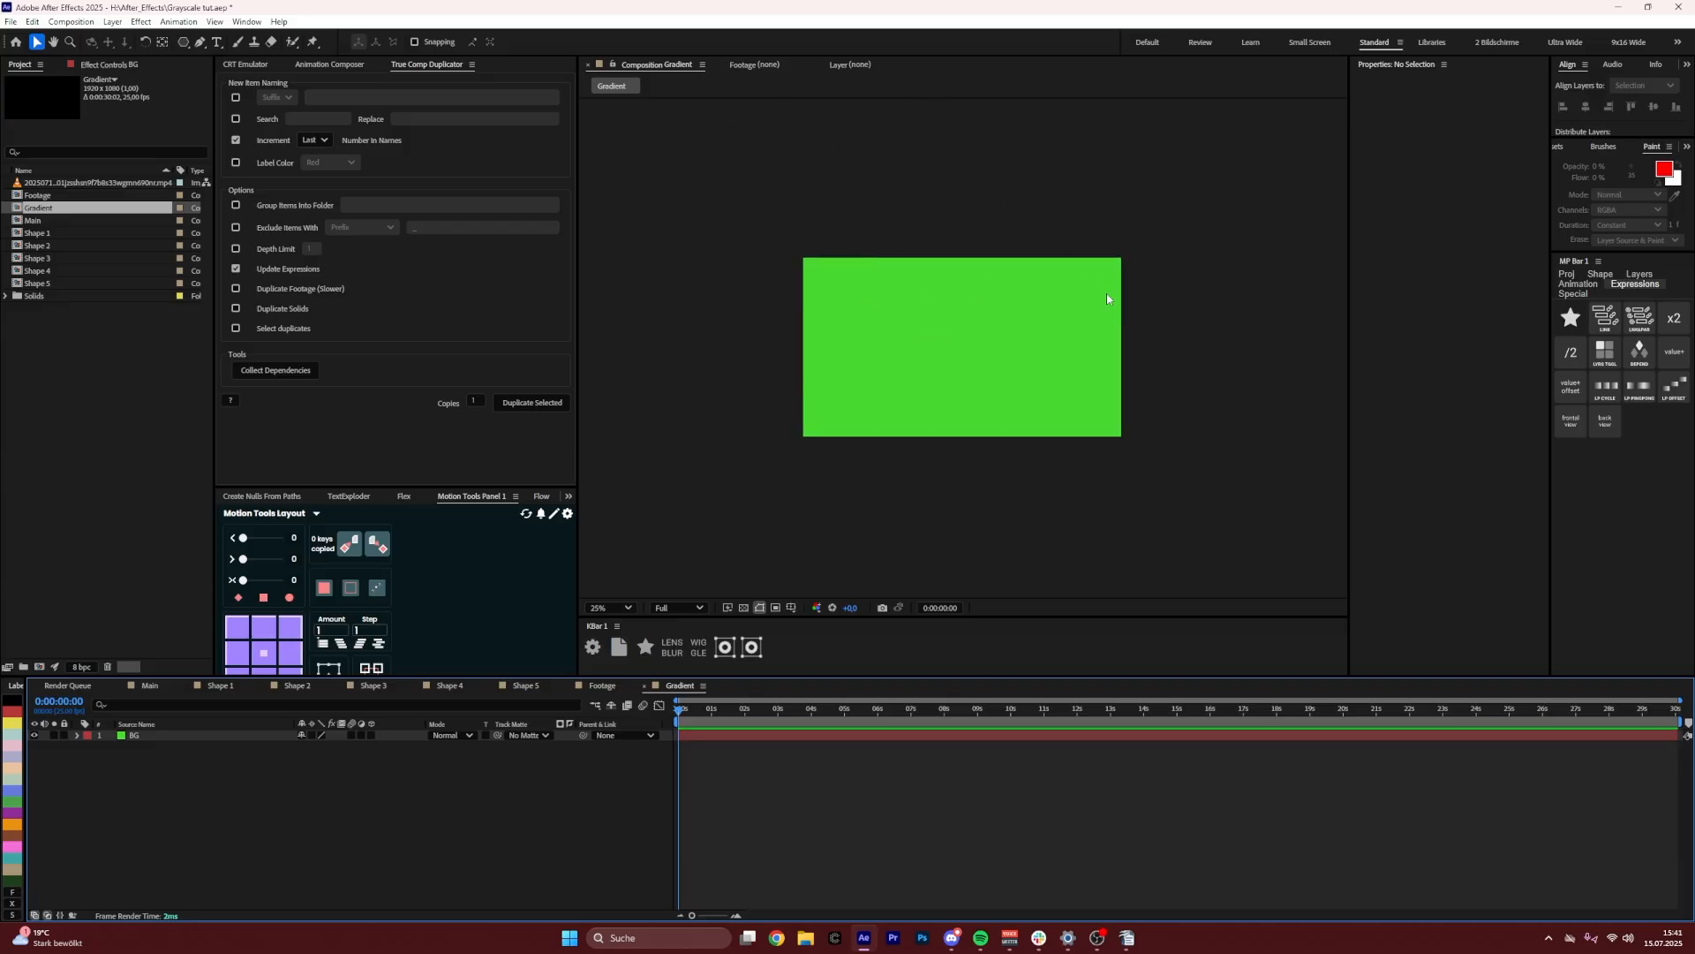
pyautogui.moveTo(183, 42); pyautogui.dragTo(248, 85)
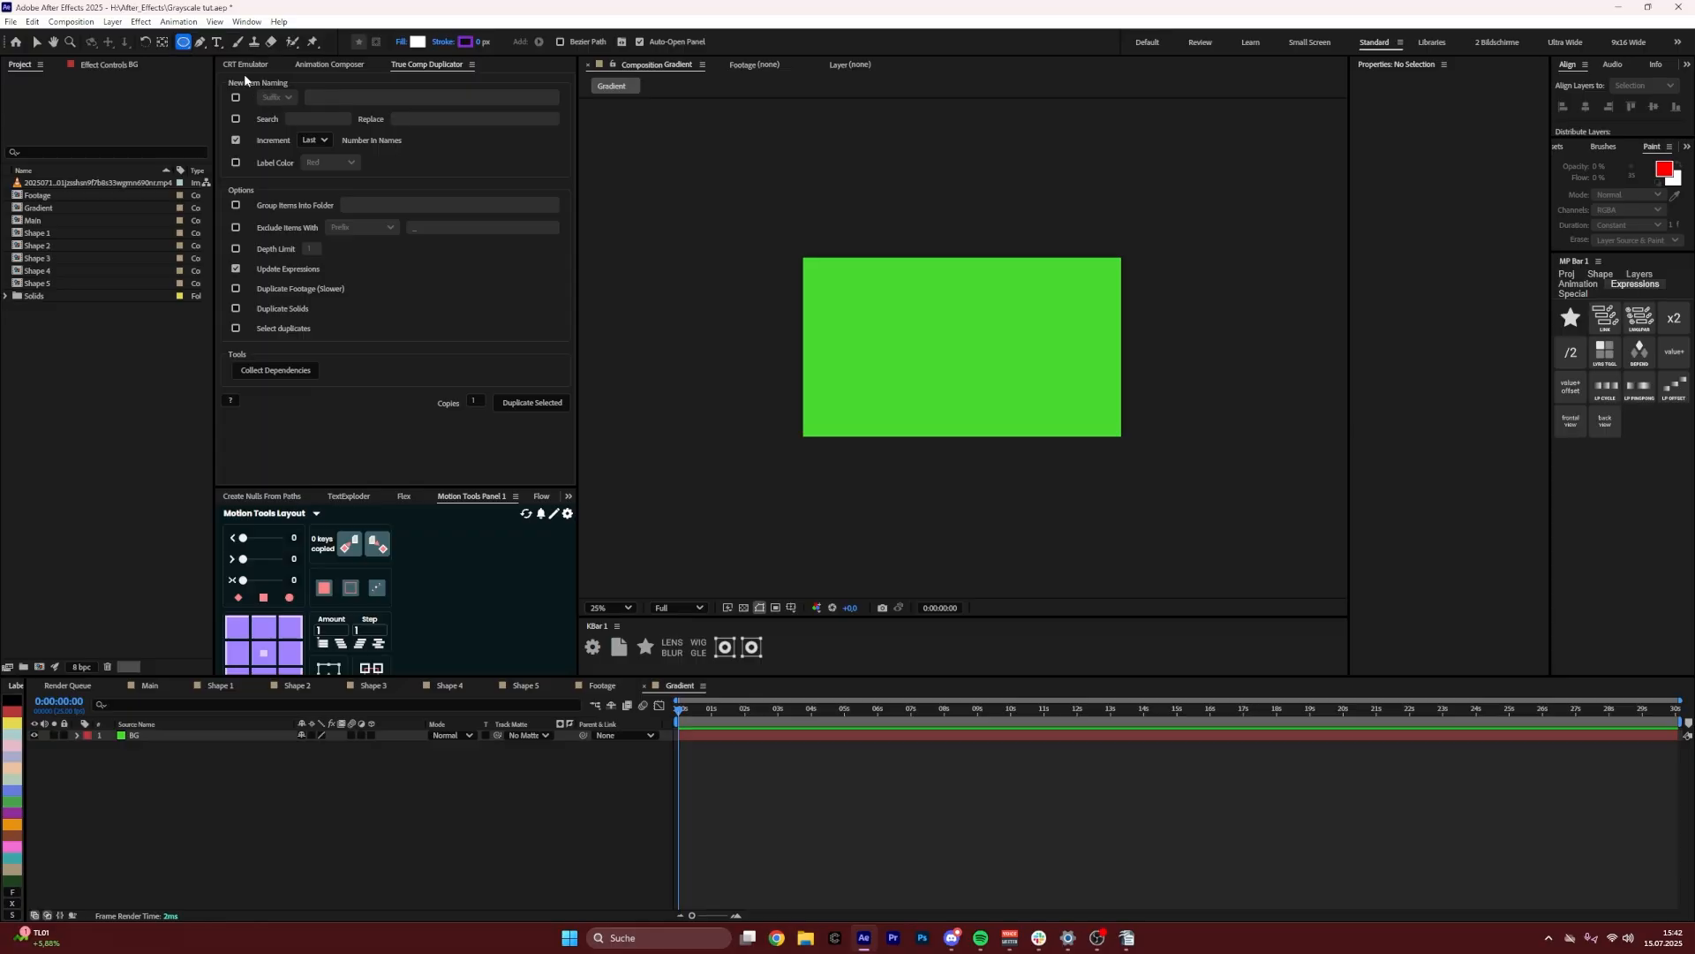
pyautogui.moveTo(811, 184); pyautogui.dragTo(1252, 345)
pyautogui.moveTo(1251, 345); pyautogui.dragTo(1251, 339)
pyautogui.click(152, 734)
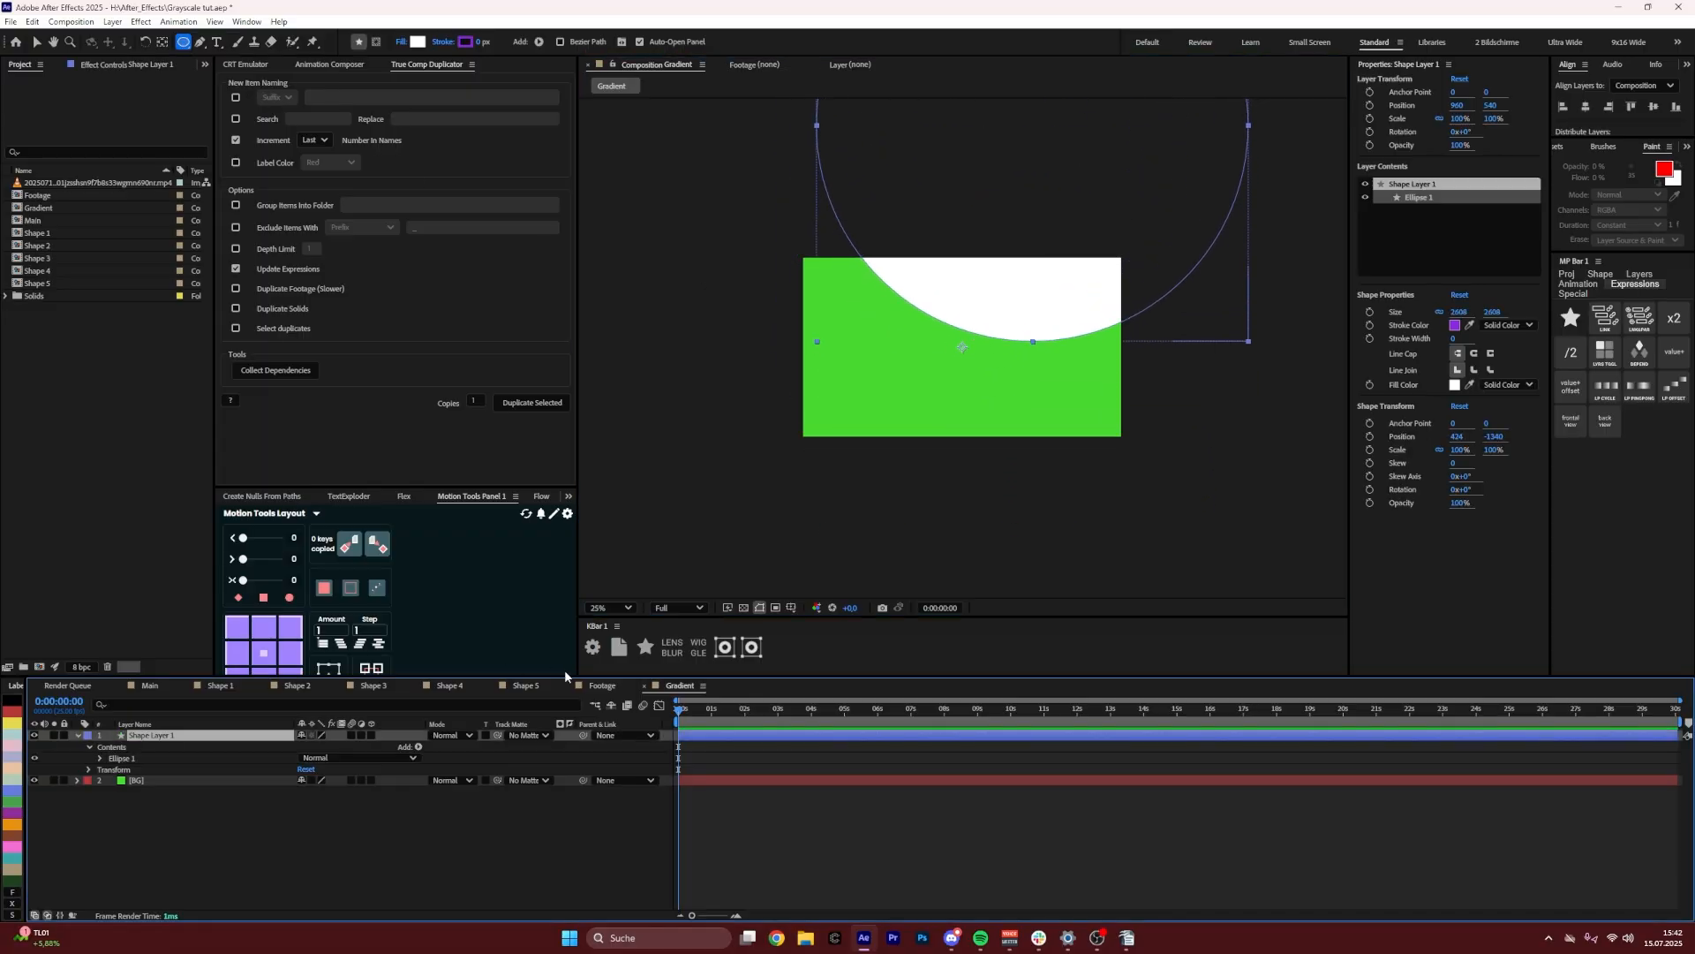
# Center the circle layer's anchor point on the circle
pyautogui.press('y')
pyautogui.scroll(-1, 934, 336)
pyautogui.hotkey('ctrl', 'alt', 'Home')
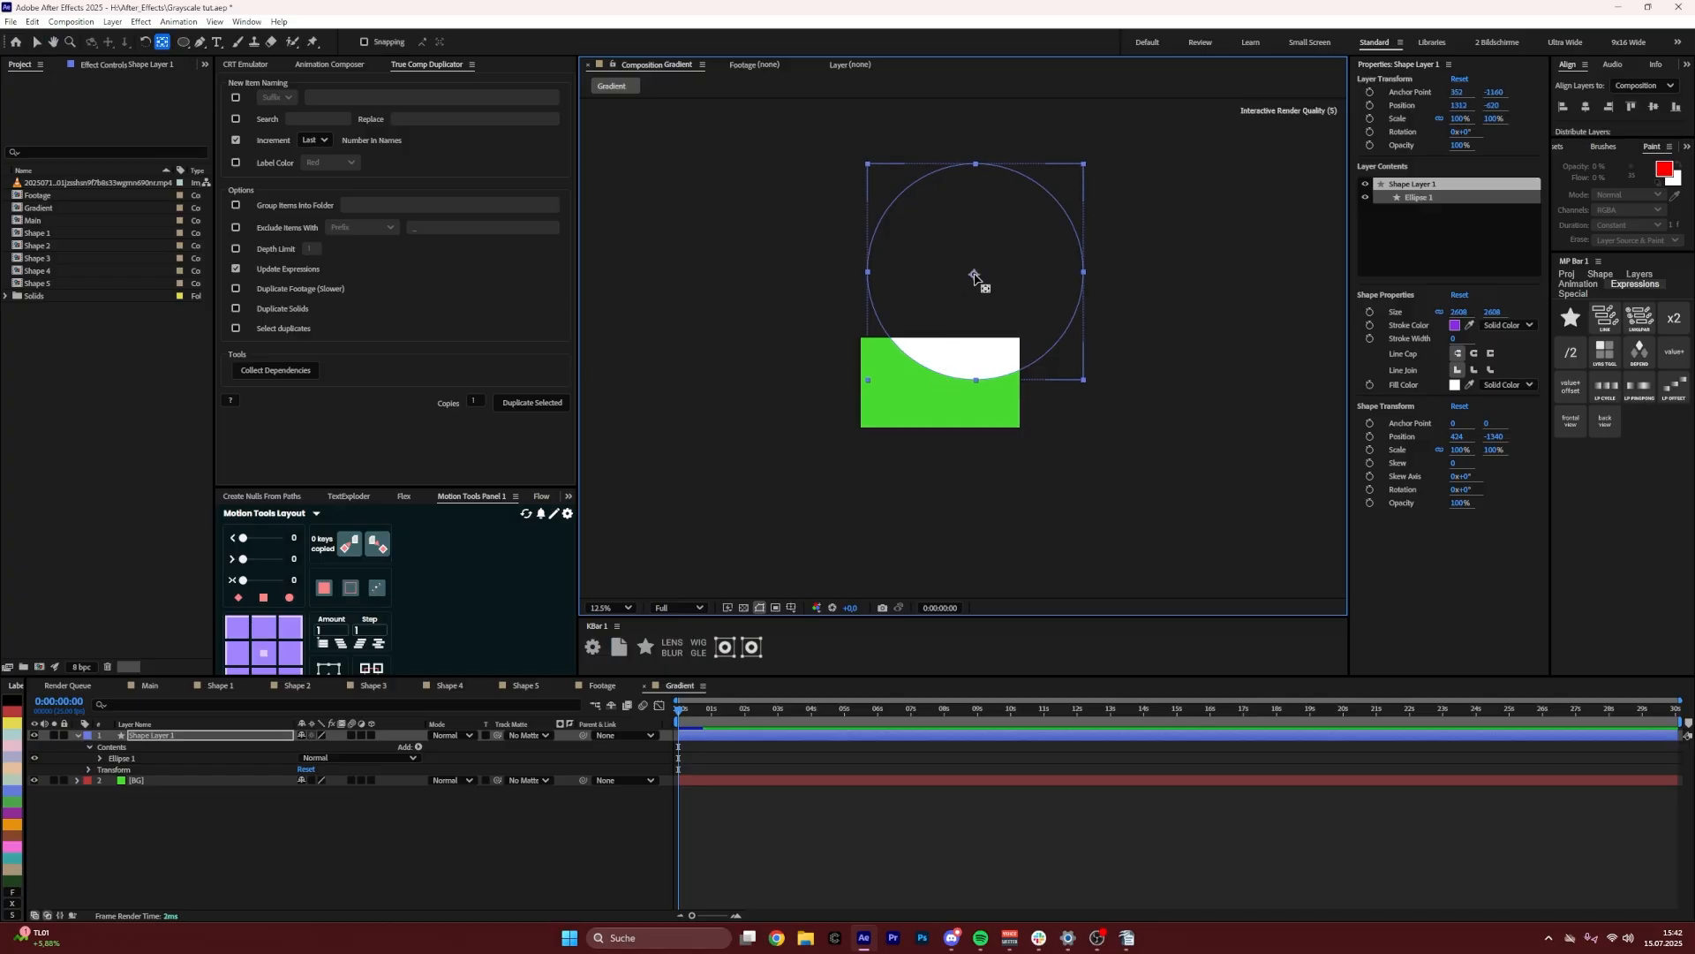
pyautogui.press('v')
# Add the expression wiggle(0.5,250) to the circle layer's Position
pyautogui.click(191, 737)
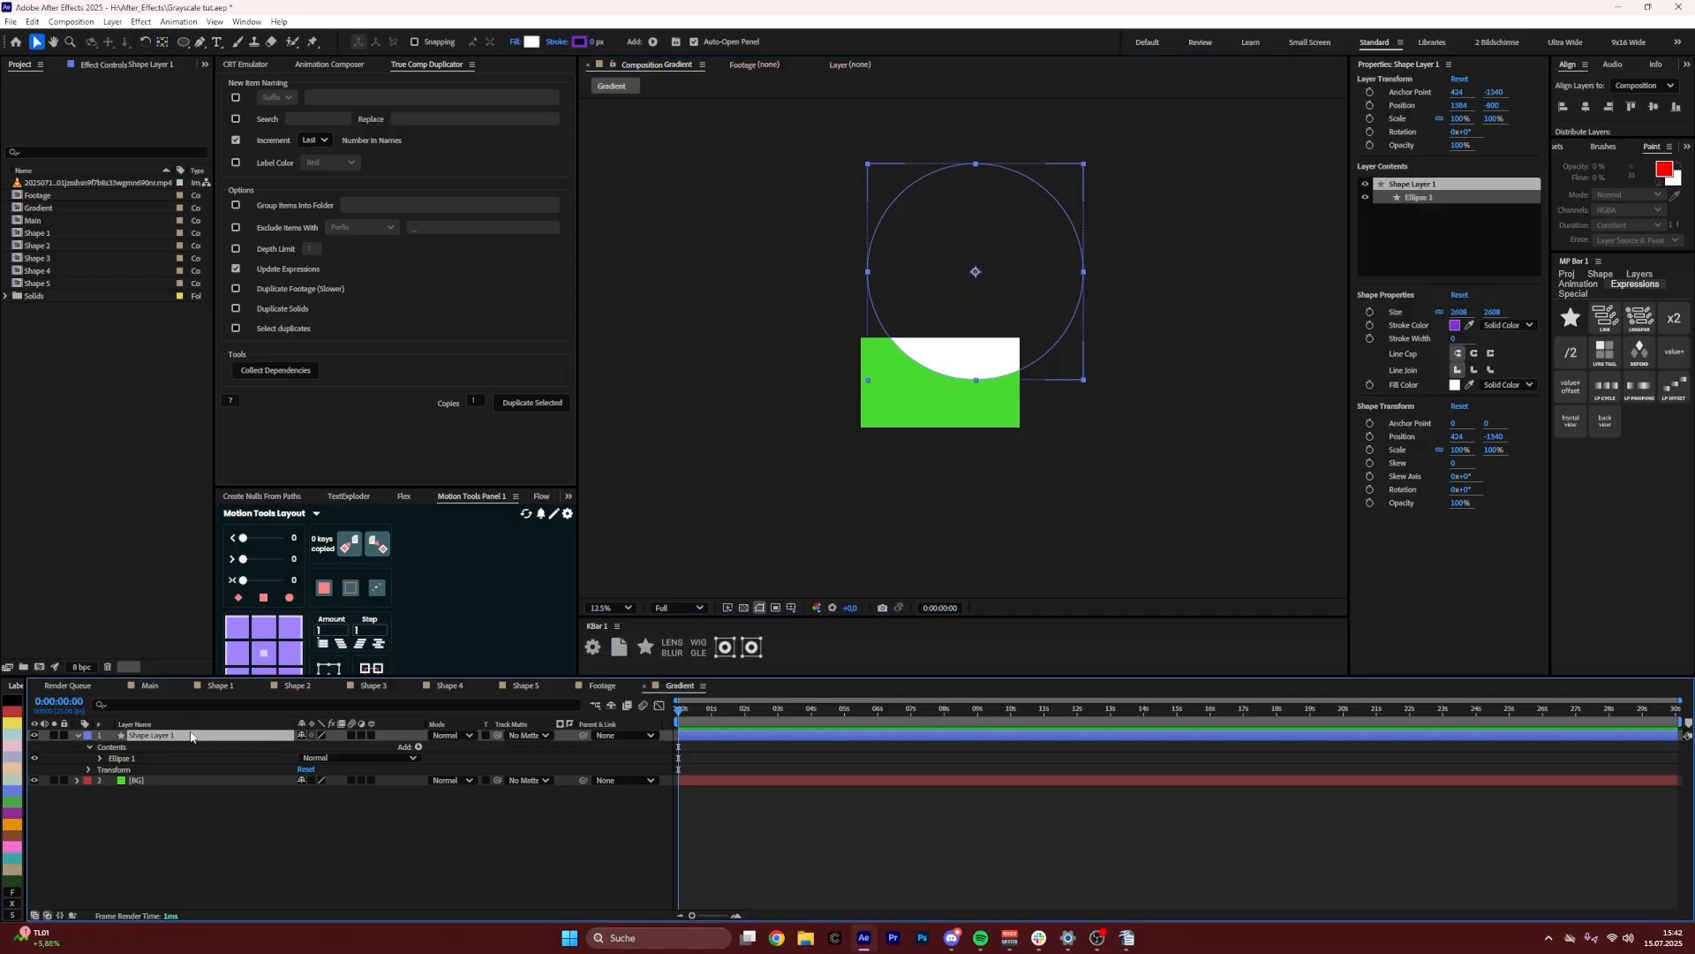
pyautogui.press('p')
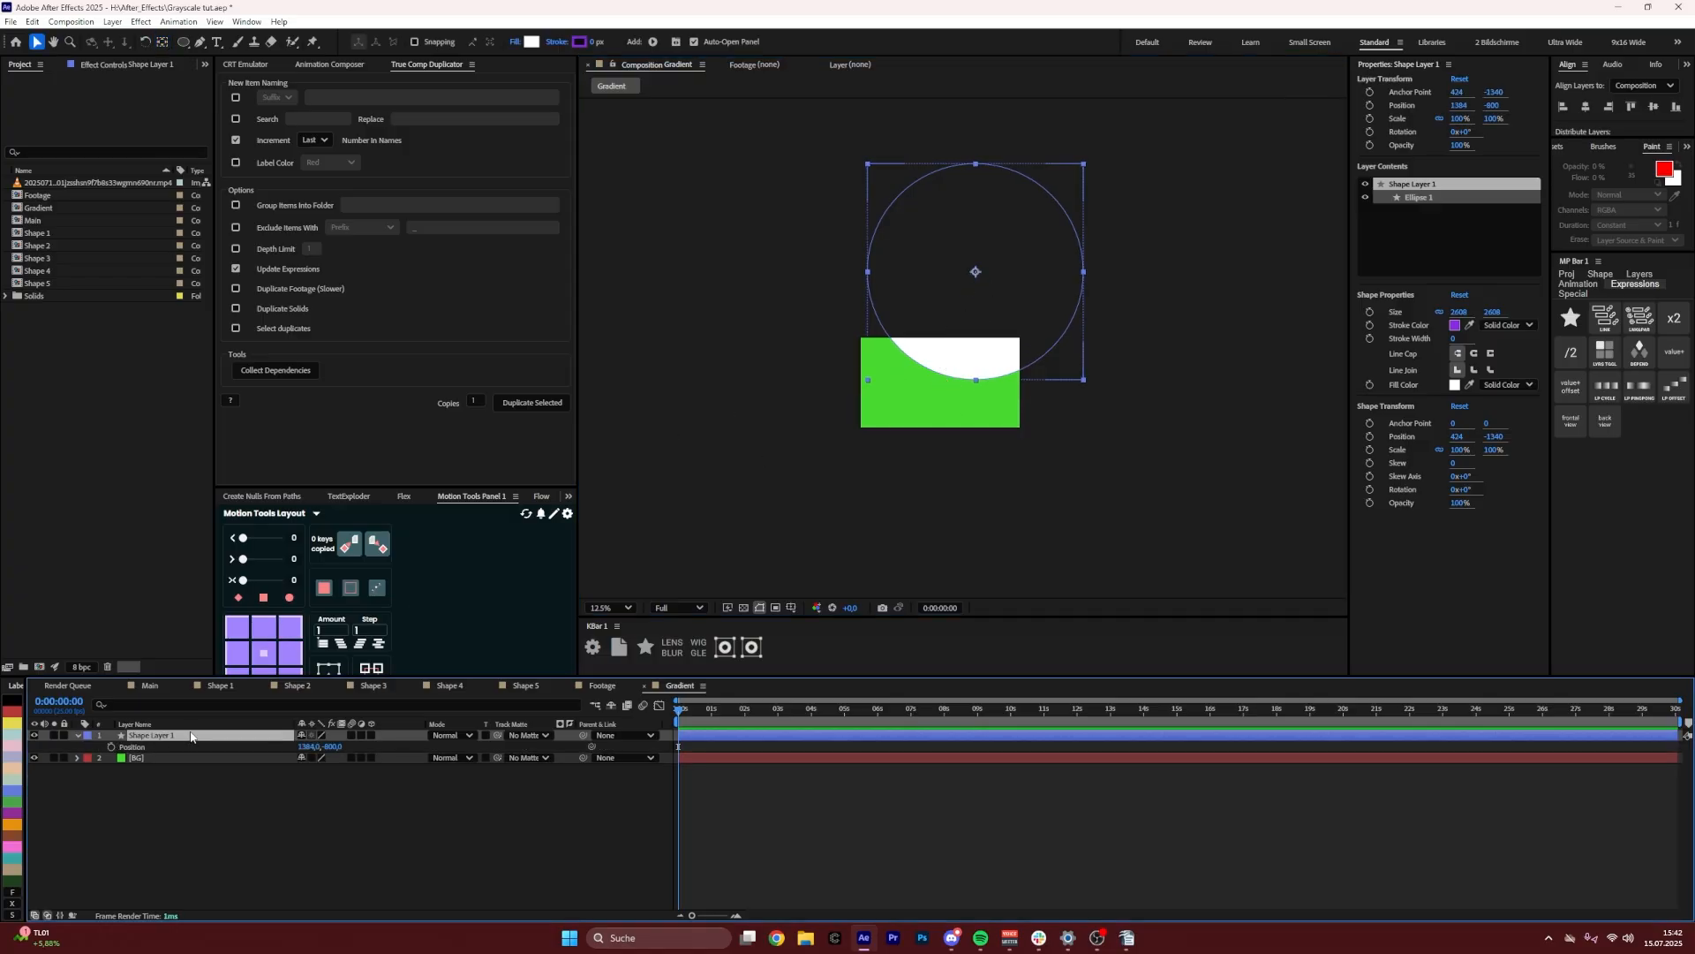
pyautogui.keyDown('alt'); pyautogui.click(111, 747); pyautogui.keyUp('alt')
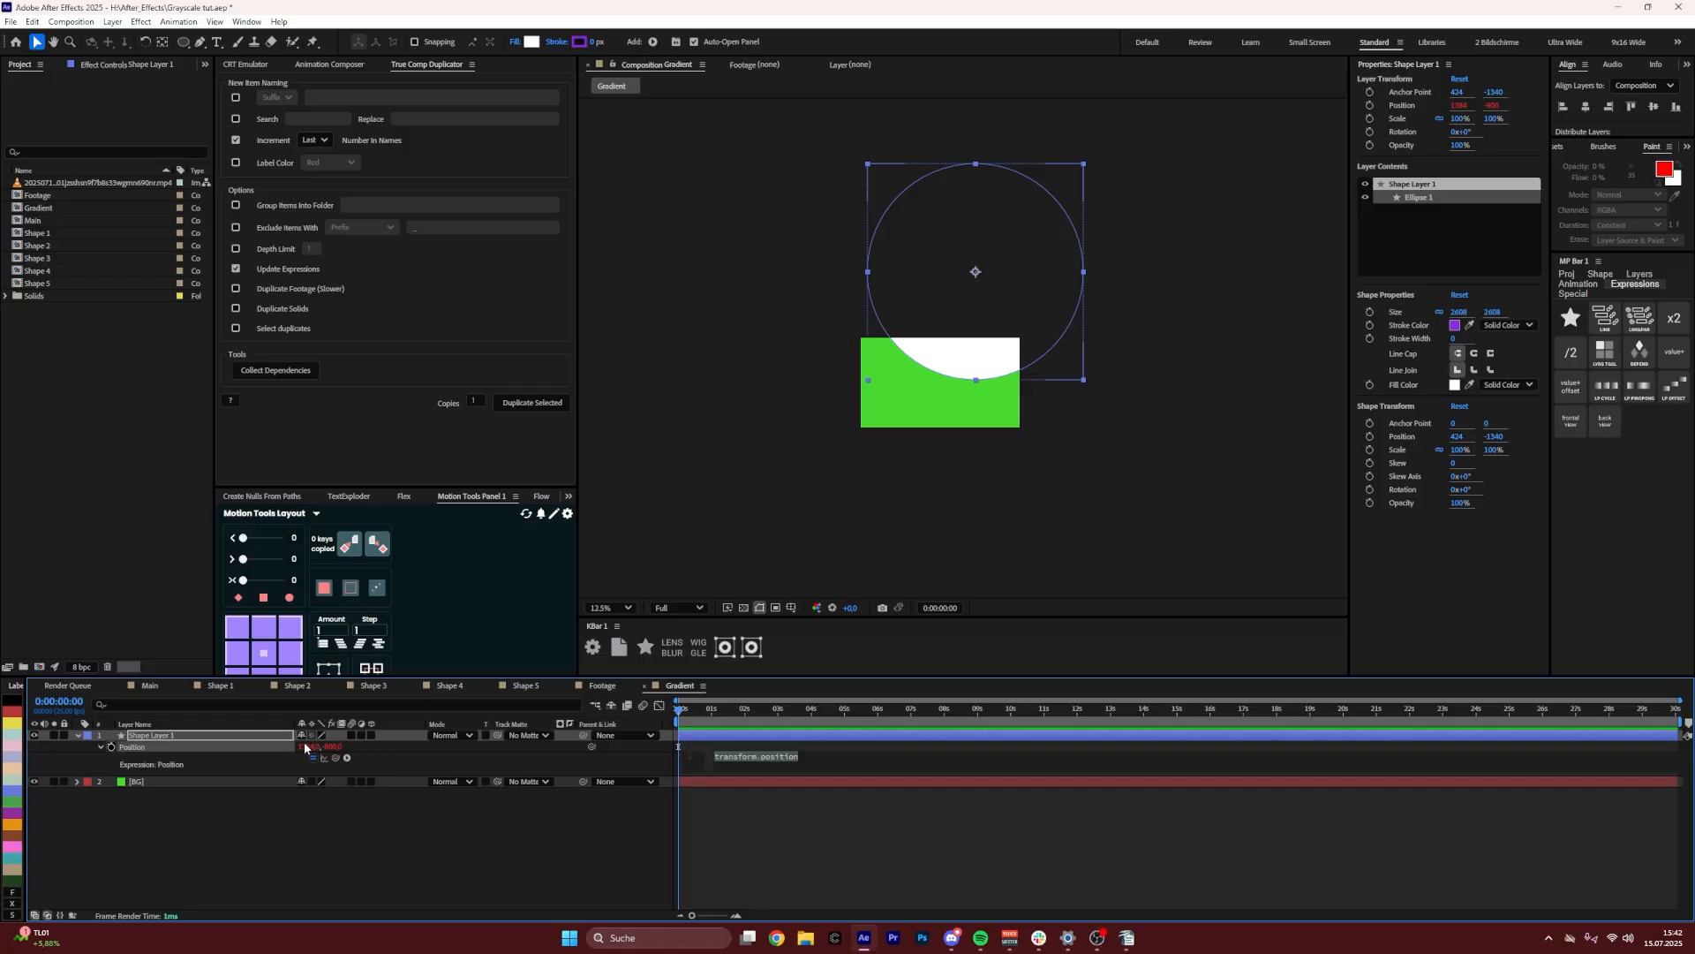
pyautogui.write('wiggle')
pyautogui.press('Return')
pyautogui.click(240, 840)
pyautogui.click(724, 738)
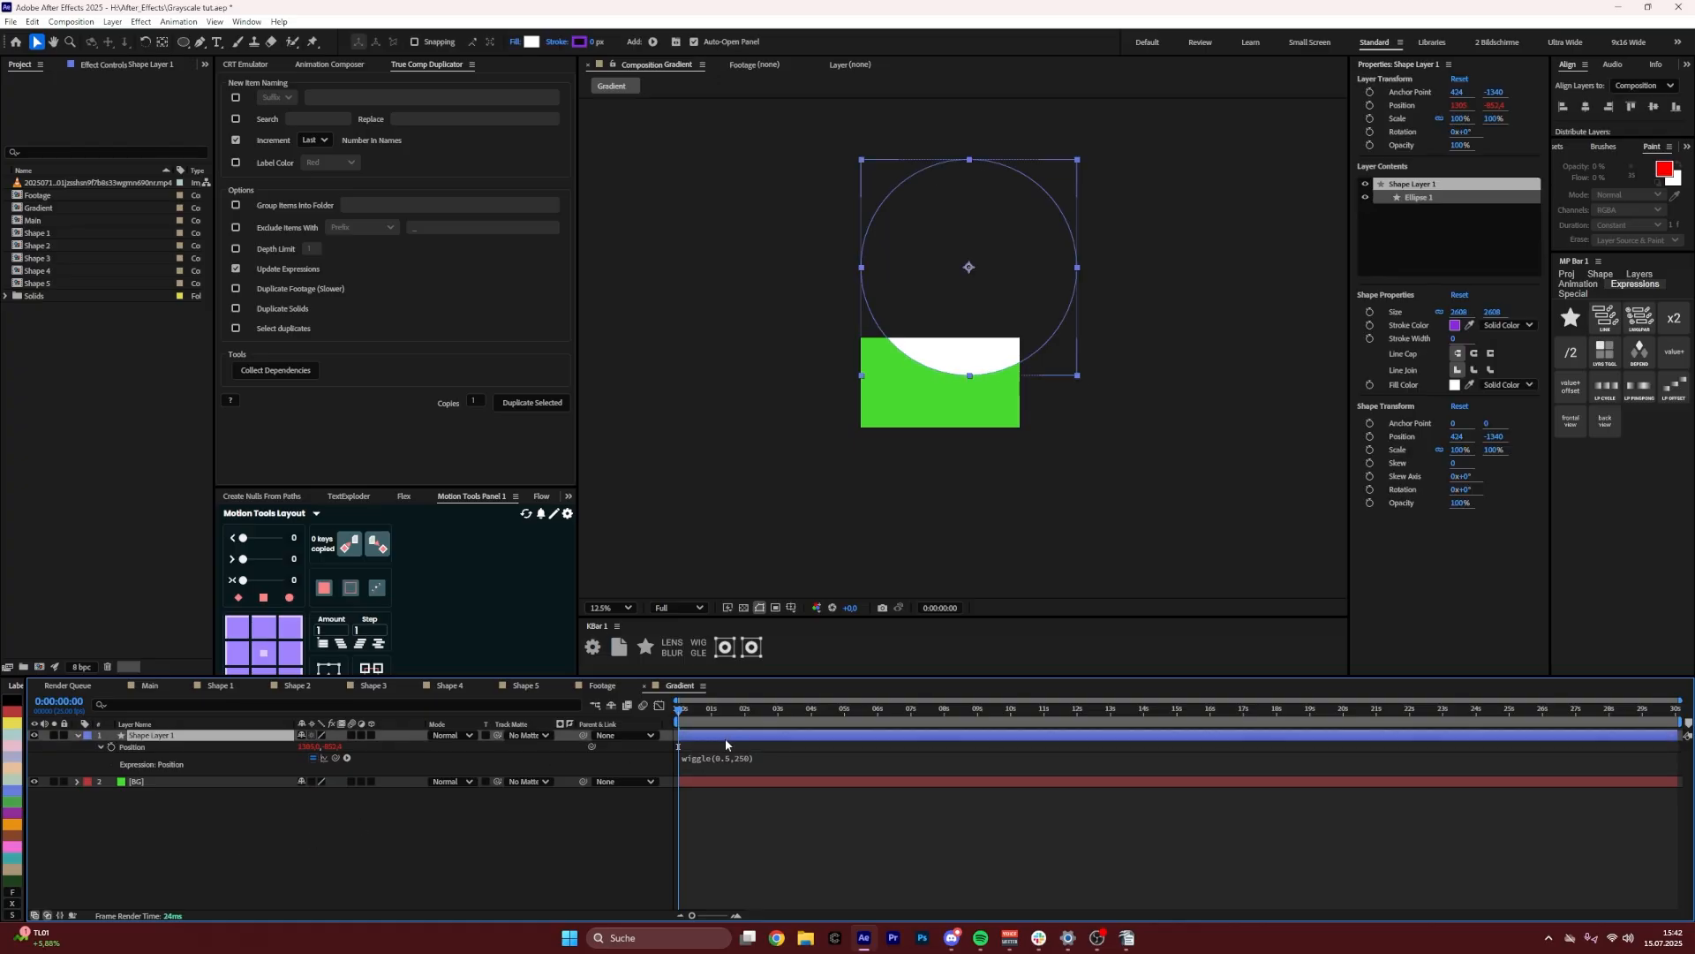
# Change the circle's fill color to black (000000)
pyautogui.click(532, 41)
pyautogui.moveTo(759, 465); pyautogui.dragTo(637, 617)
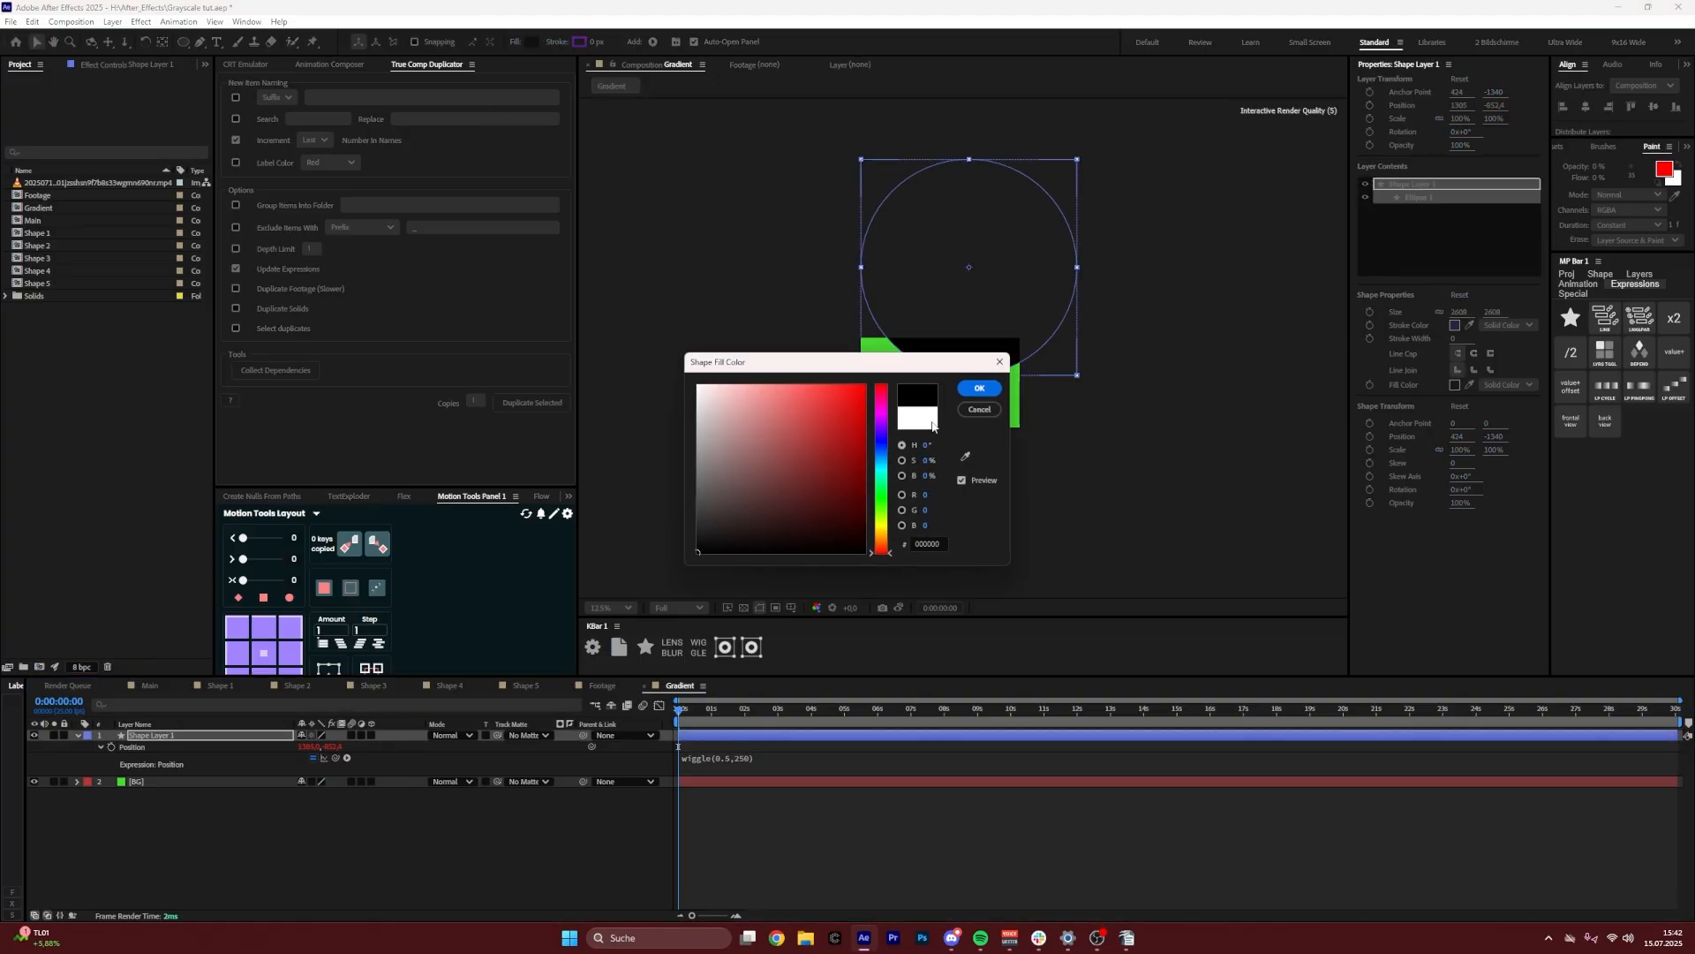
pyautogui.click(977, 390)
pyautogui.click(464, 833)
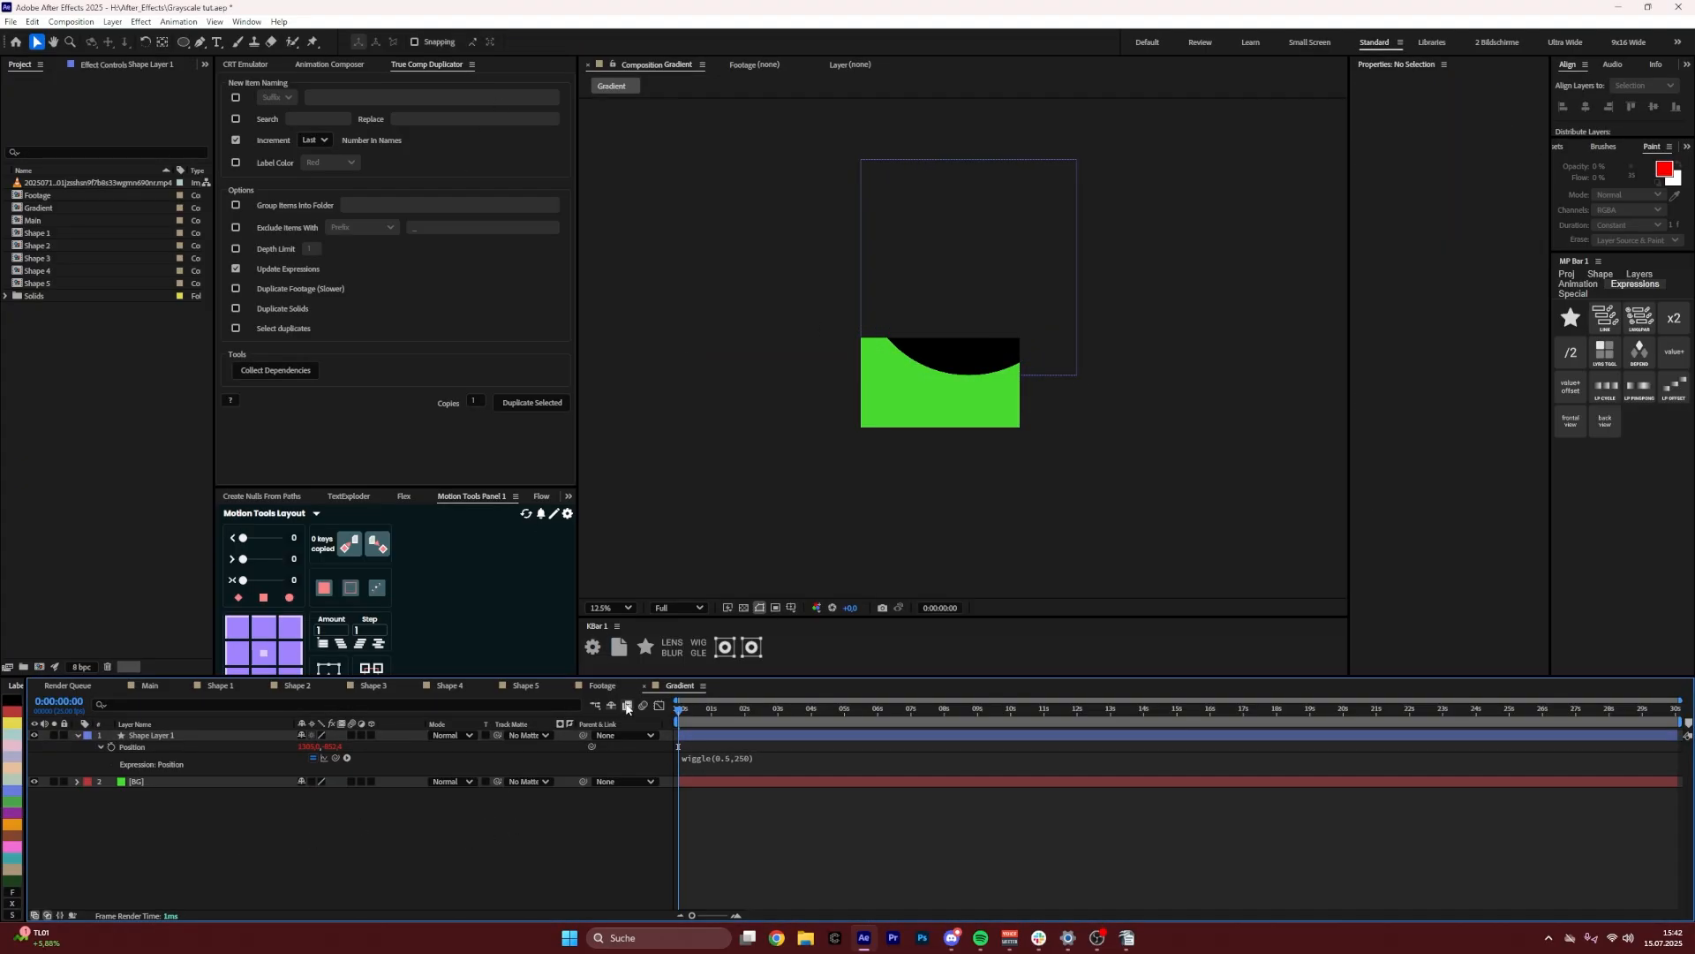
# Play back the Gradient composition fitted in the viewer to check the circle's wiggle motion
pyautogui.press('space')
pyautogui.click(609, 607)
pyautogui.click(632, 649)
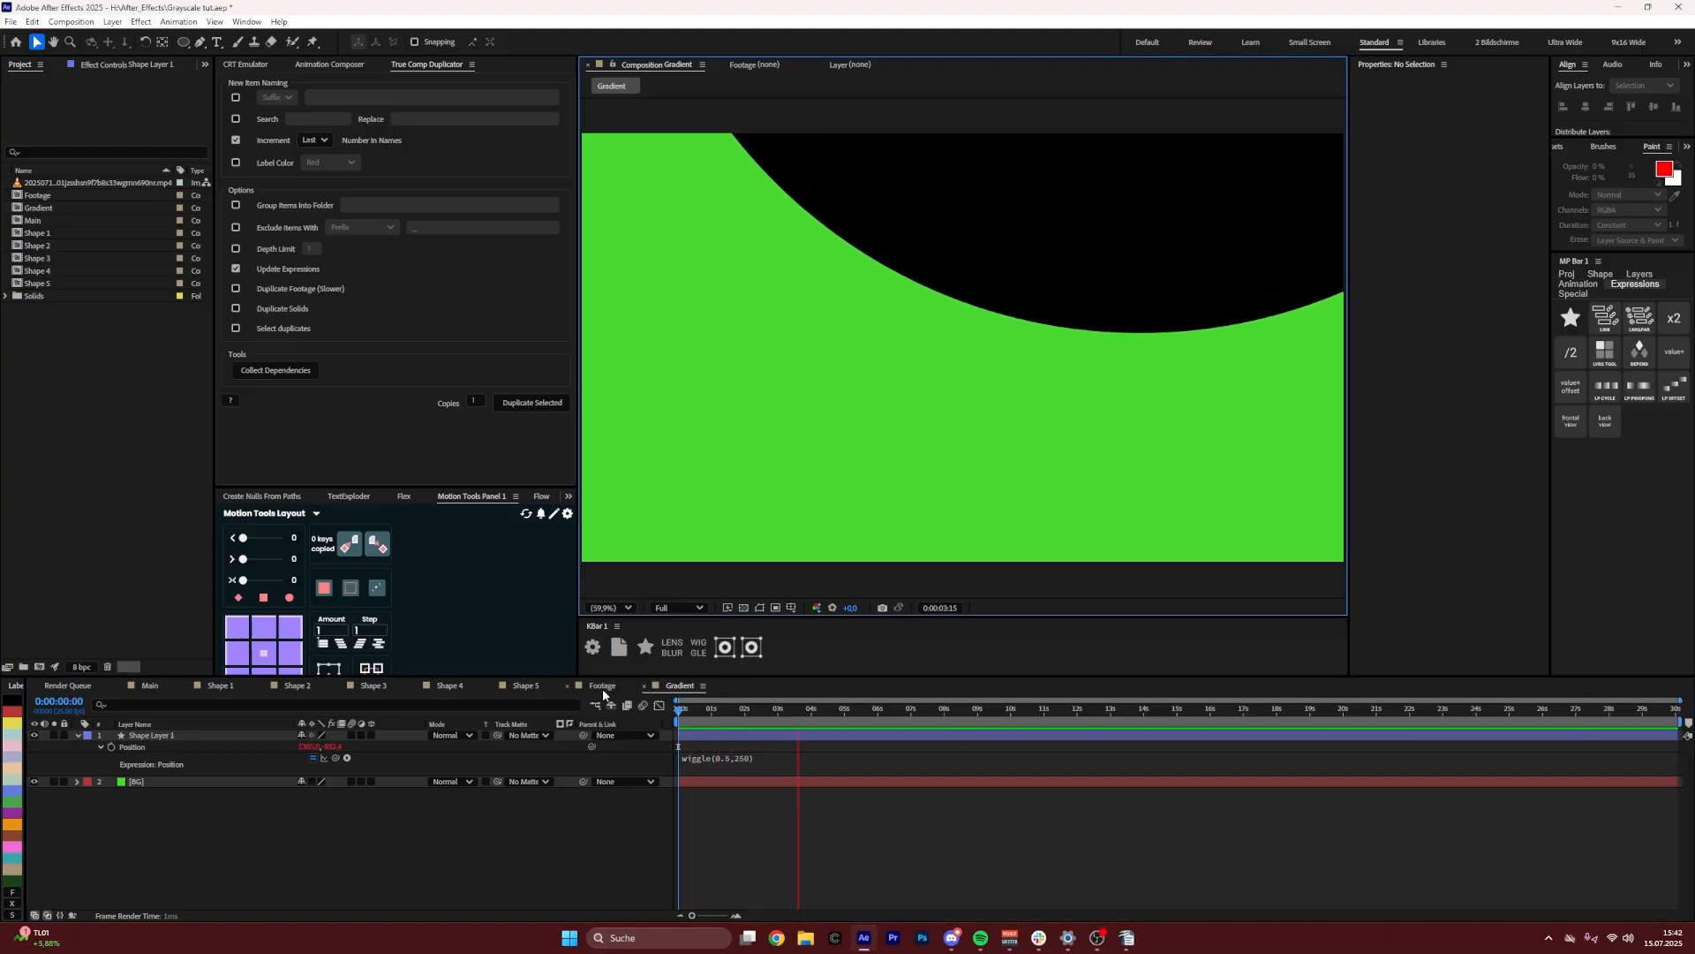
pyautogui.press('space')
# Duplicate the black circle layer and place the copy over the frame's upper-left area
pyautogui.click(214, 733)
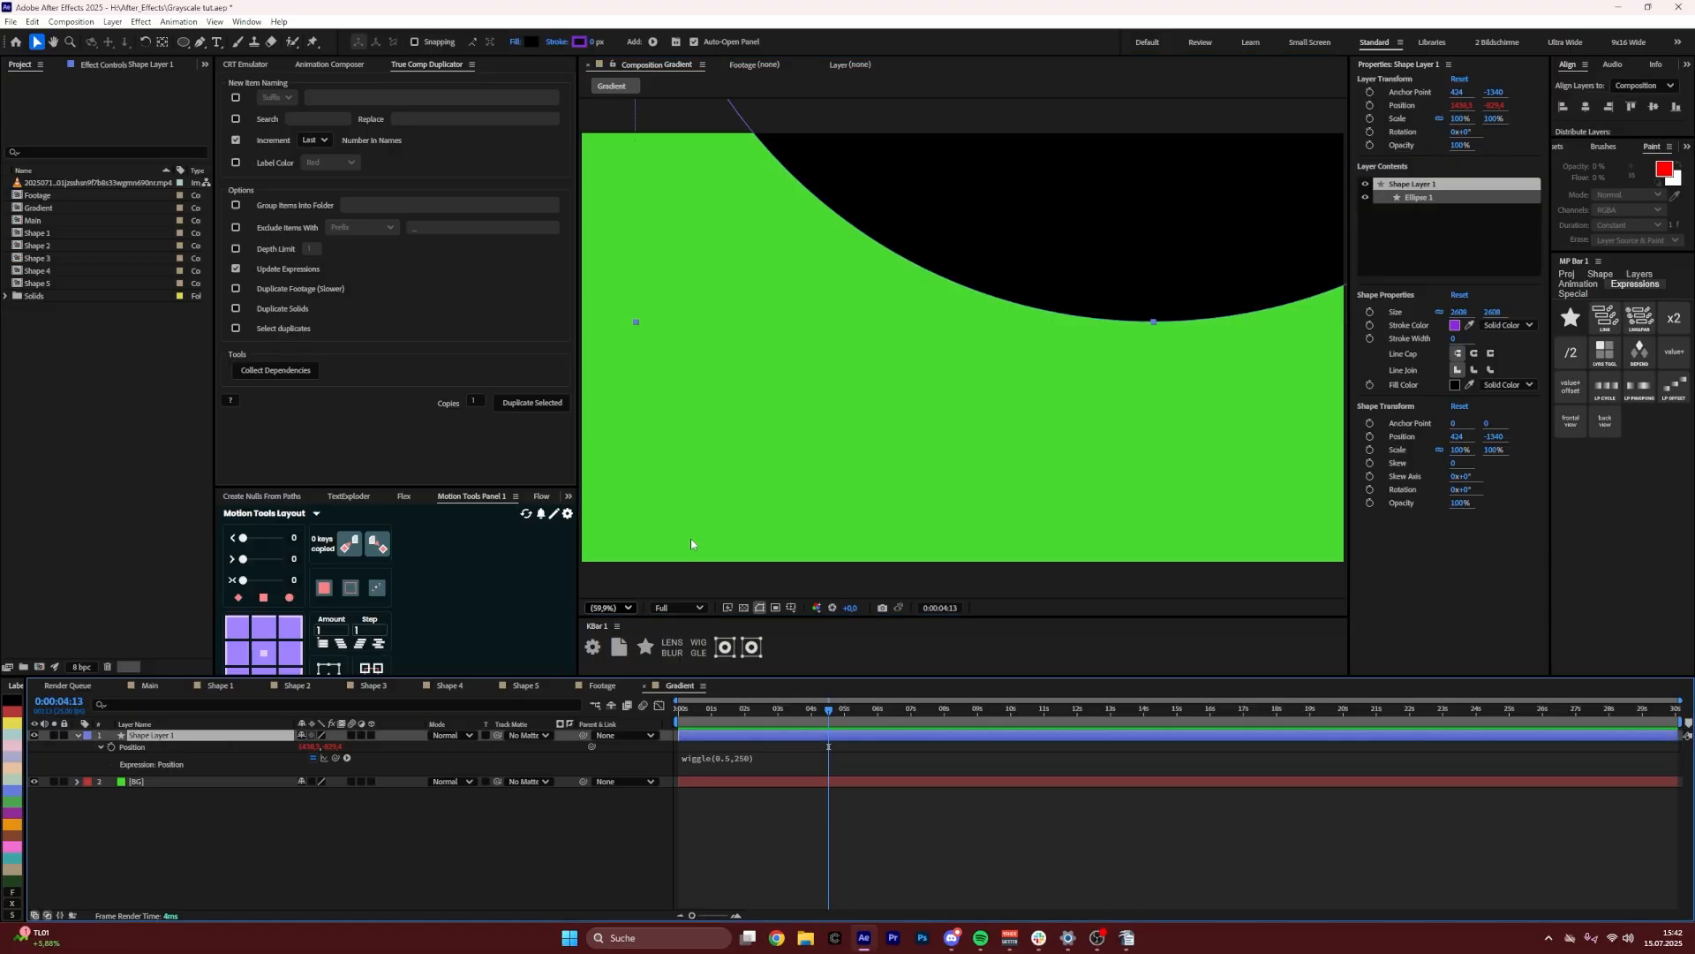
pyautogui.hotkey('ctrl', 'd')
pyautogui.press(',')
pyautogui.press(',')
pyautogui.press(',')
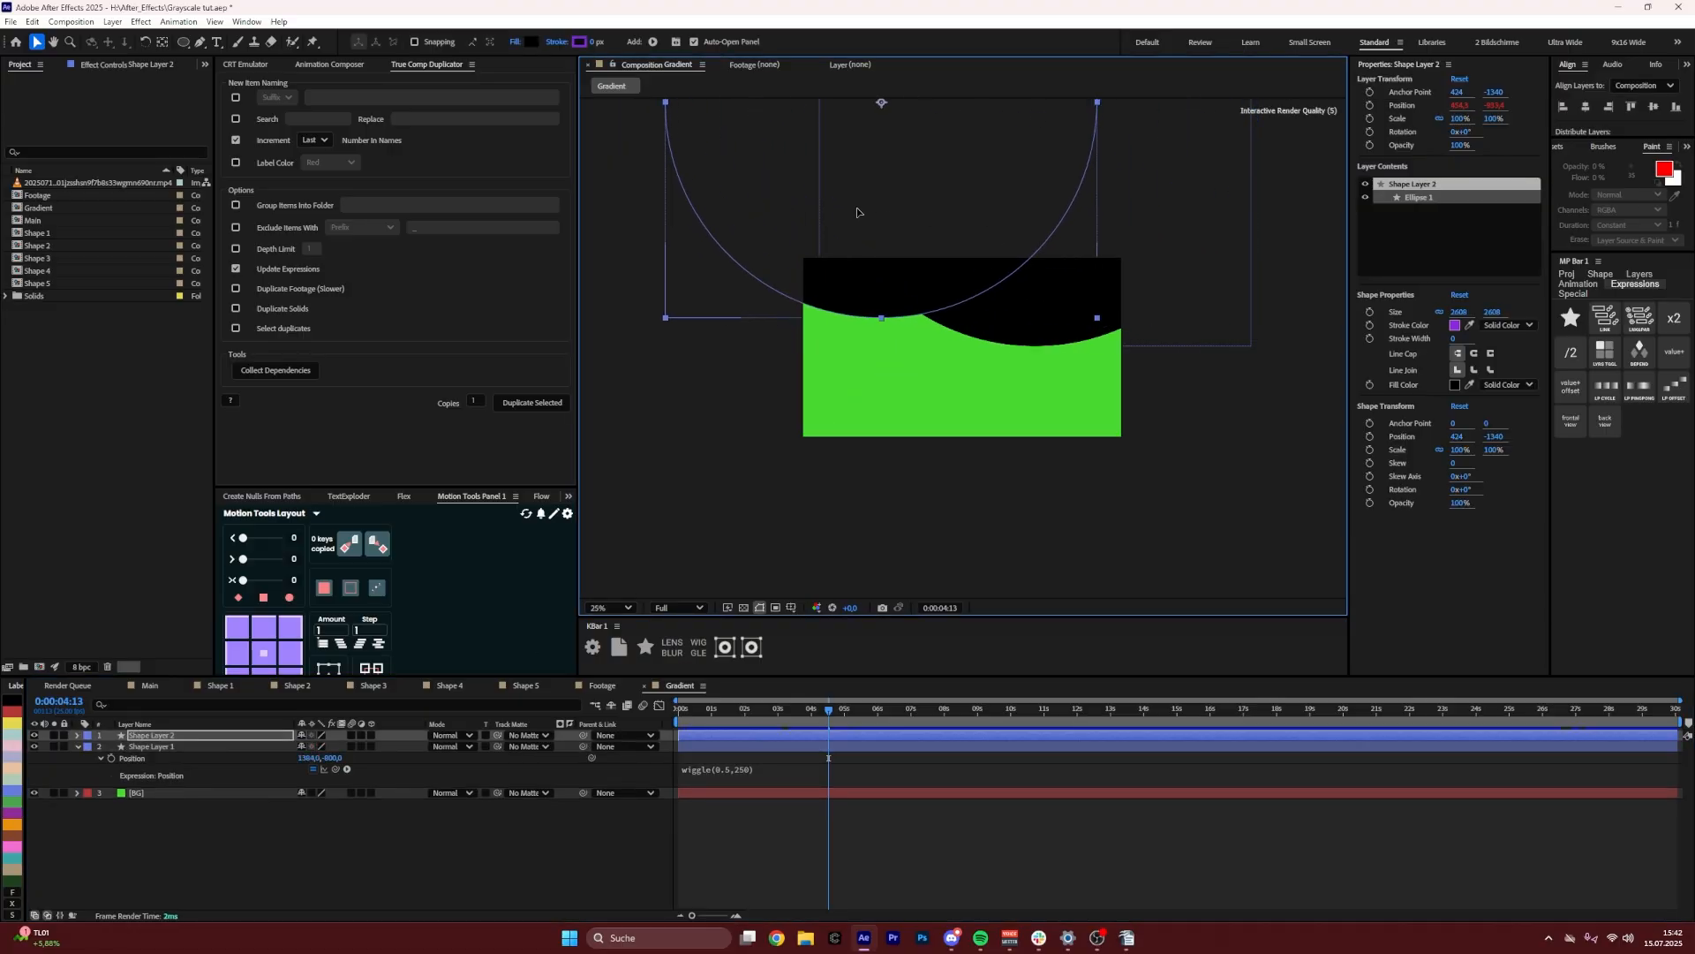
# Scale the duplicated circle to 69% and shift the original circle slightly up and to the right
pyautogui.click(235, 750)
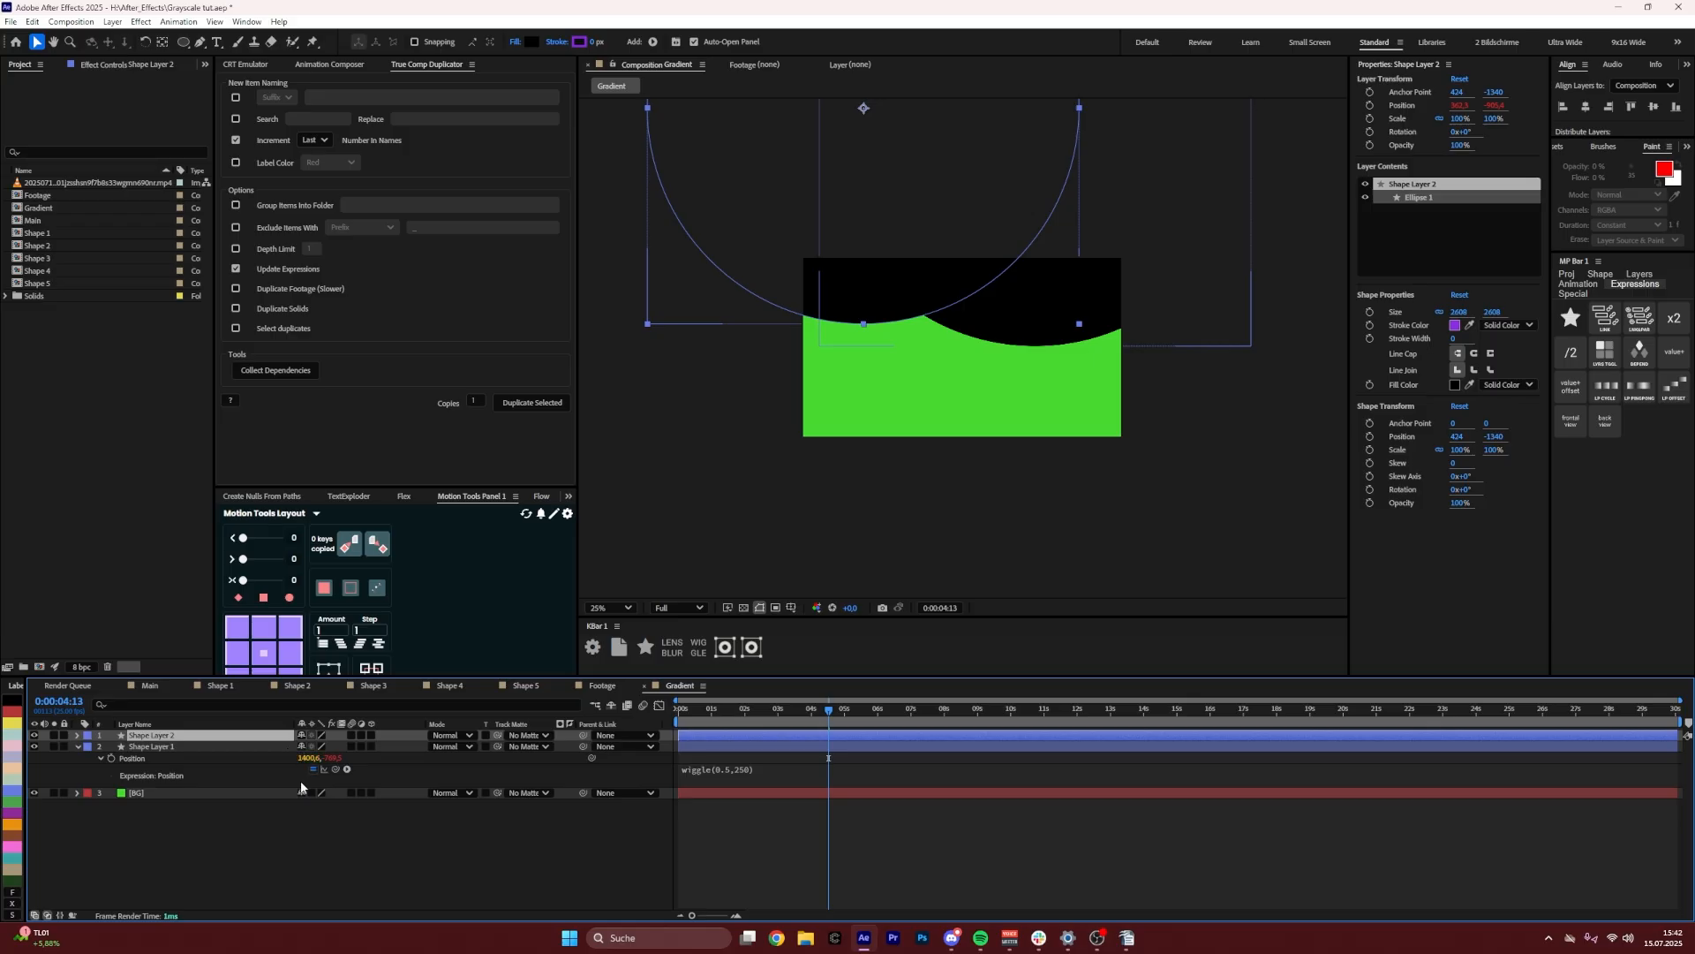
pyautogui.press('s')
pyautogui.click(326, 746)
pyautogui.write('69')
pyautogui.press('Return')
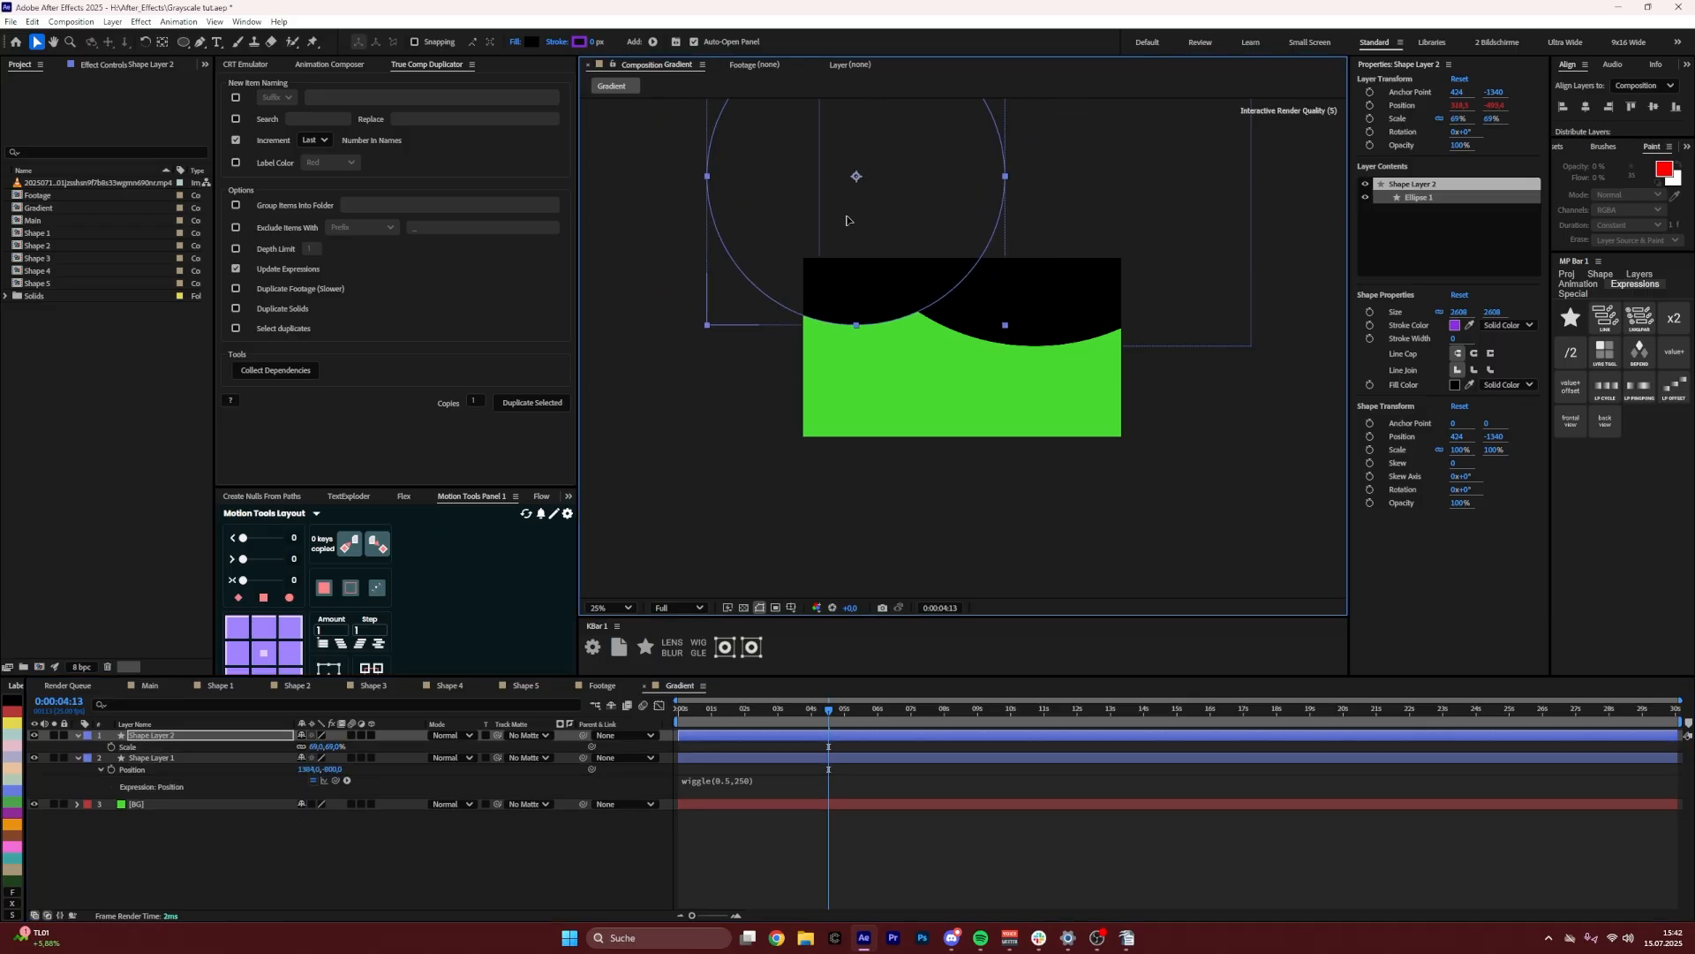
pyautogui.click(1194, 276)
pyautogui.moveTo(1193, 277); pyautogui.dragTo(1203, 265)
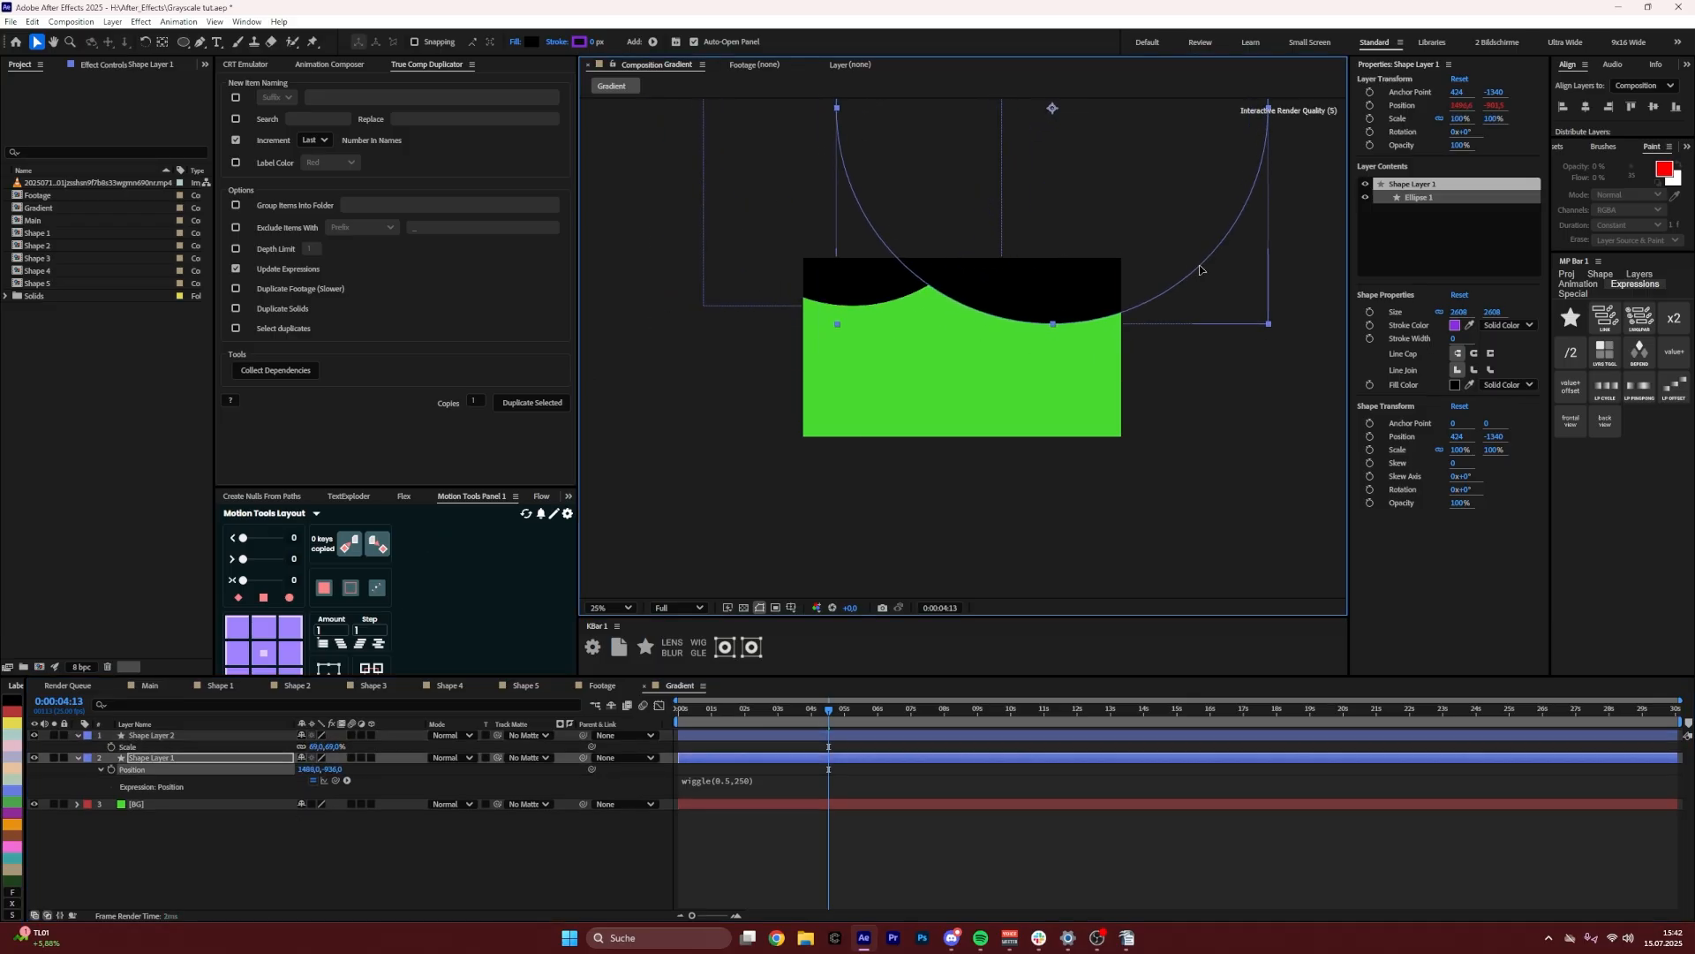
# Duplicate the smaller circle and move the copy to the frame's lower-left corner
pyautogui.click(744, 264)
pyautogui.hotkey('ctrl', 'd')
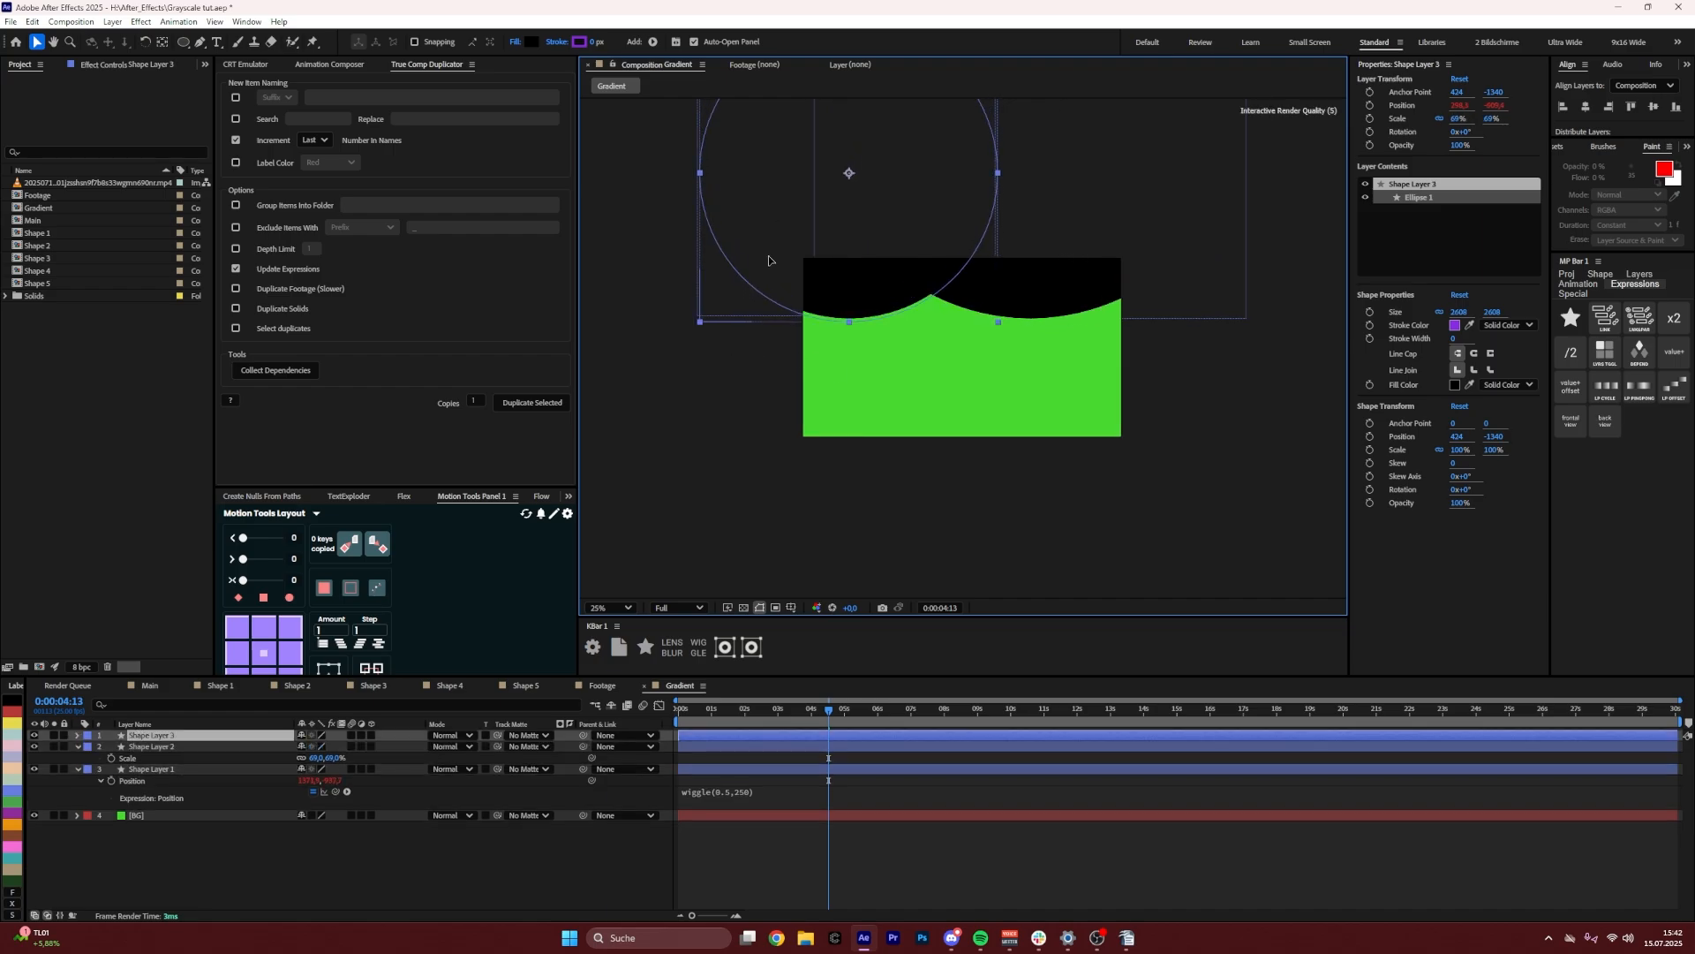
pyautogui.moveTo(768, 256); pyautogui.dragTo(727, 622)
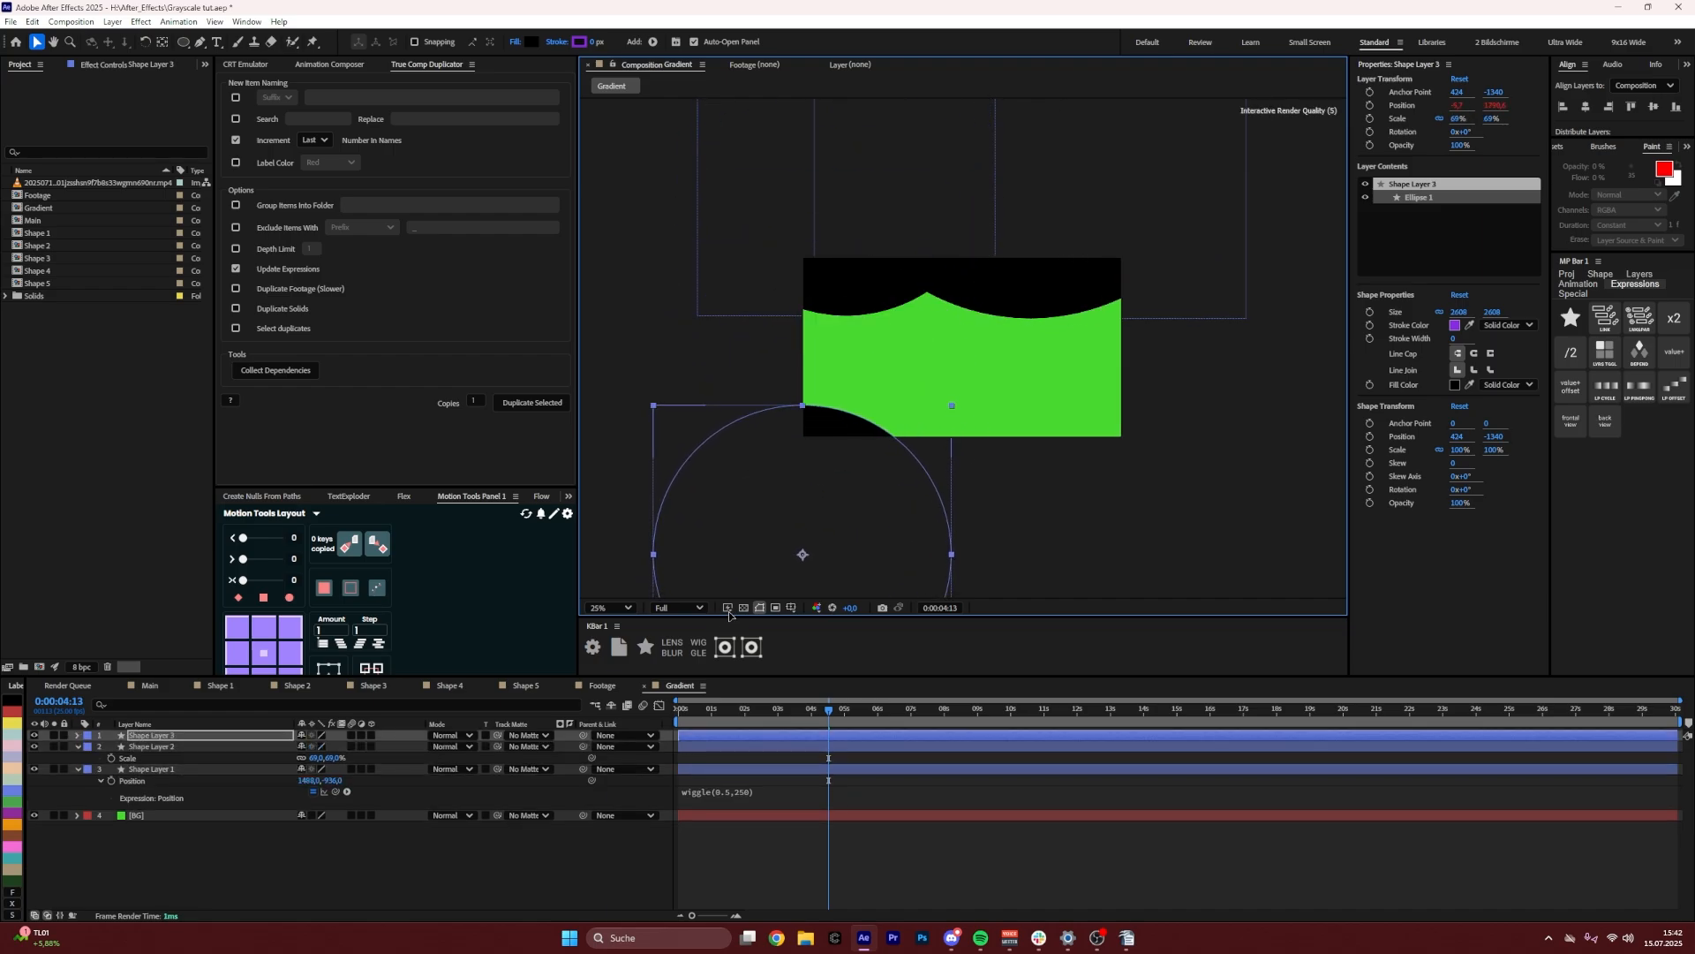
# Duplicate the lower-left circle to the frame's lower-right corner and enlarge the copy to 124%, lowering it to overlap only the edge
pyautogui.hotkey('ctrl', 'd')
pyautogui.moveTo(762, 539); pyautogui.dragTo(1043, 533)
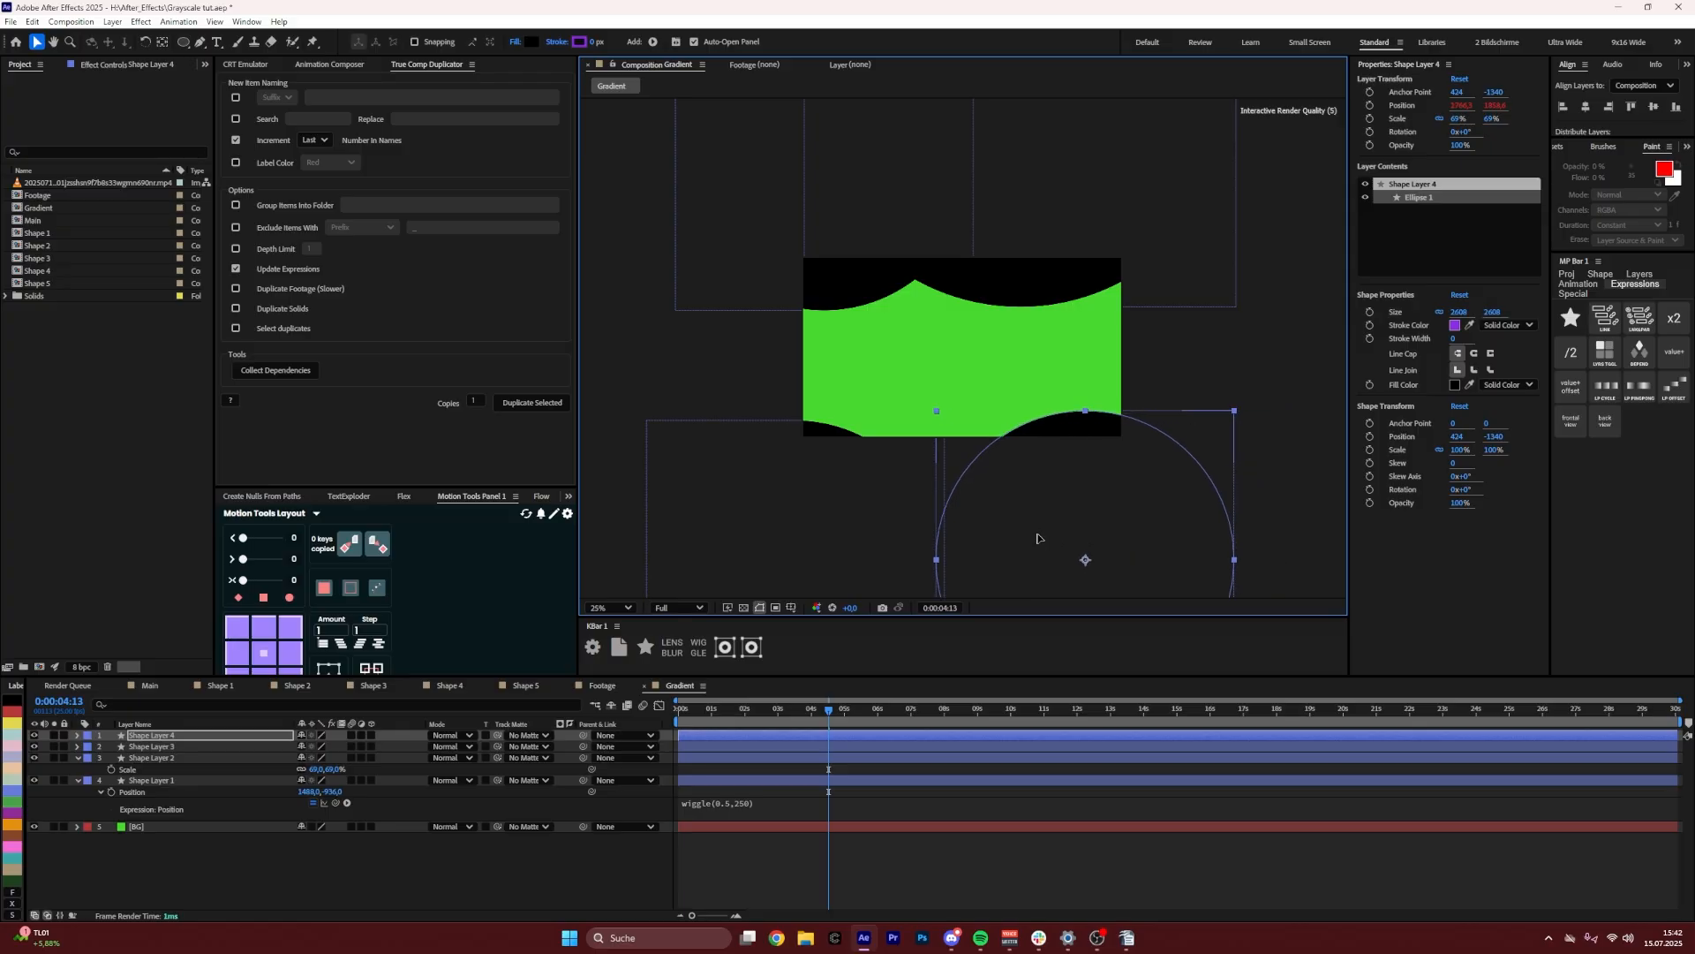
pyautogui.press('s')
pyautogui.moveTo(317, 746); pyautogui.dragTo(366, 744)
pyautogui.moveTo(971, 447); pyautogui.dragTo(980, 560)
pyautogui.click(302, 806)
pyautogui.click(150, 873)
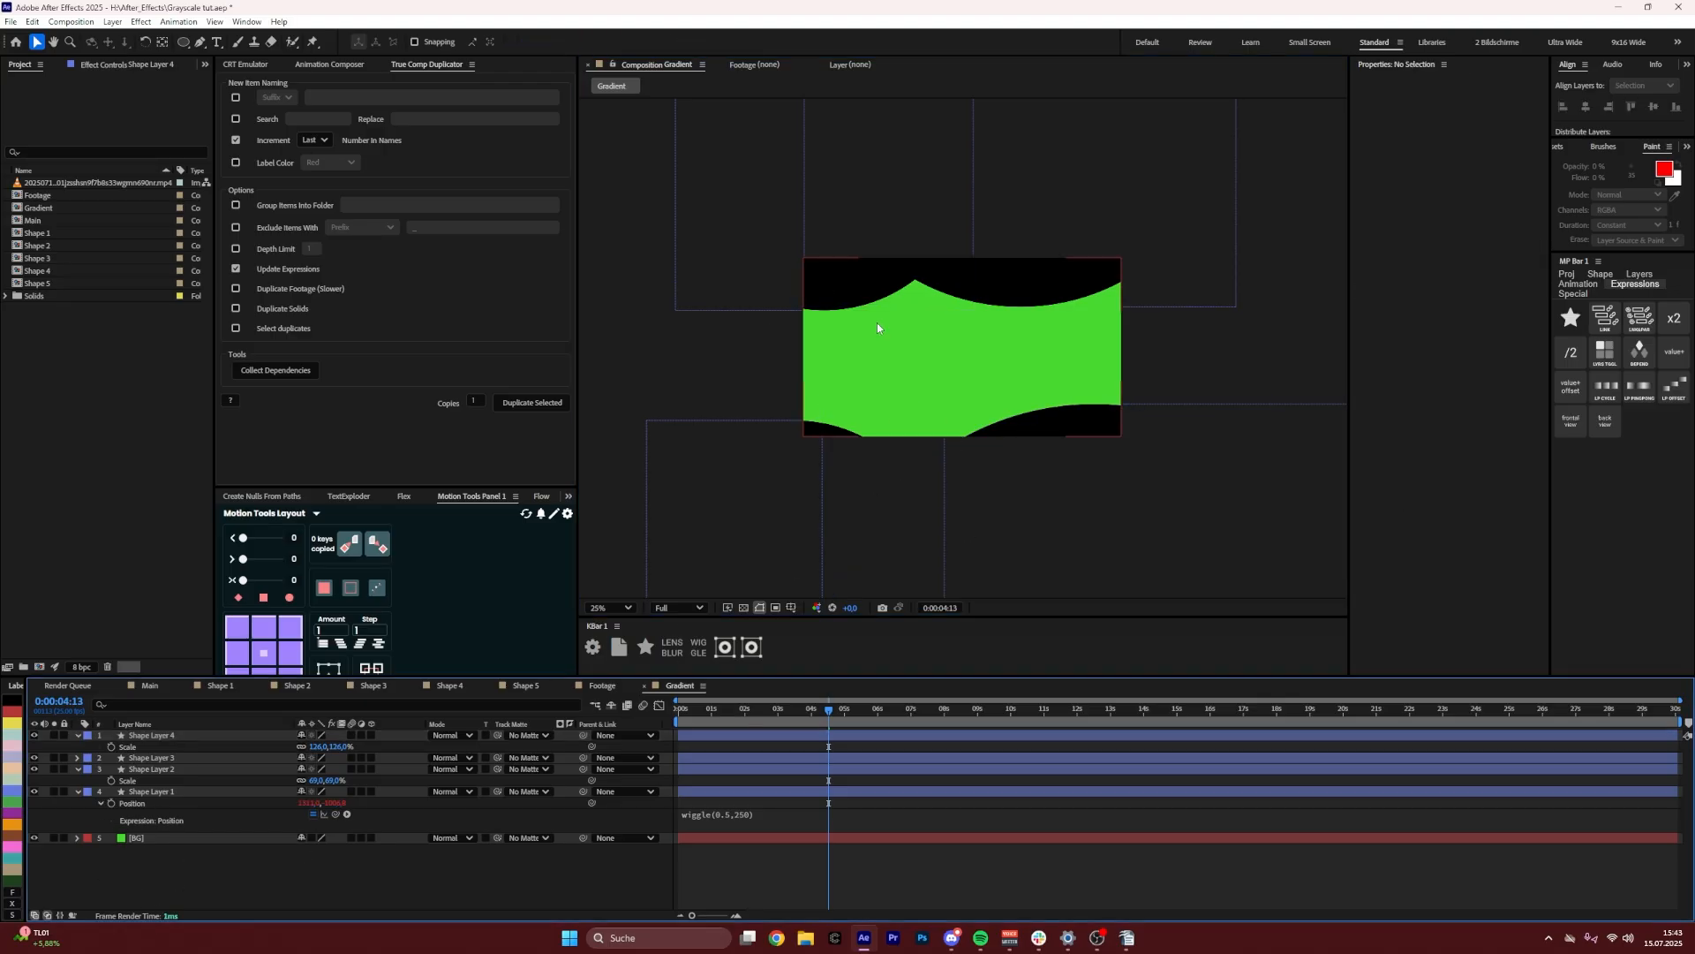
# Fit the composition in the viewer and add an adjustment layer above the circle layers
pyautogui.click(591, 607)
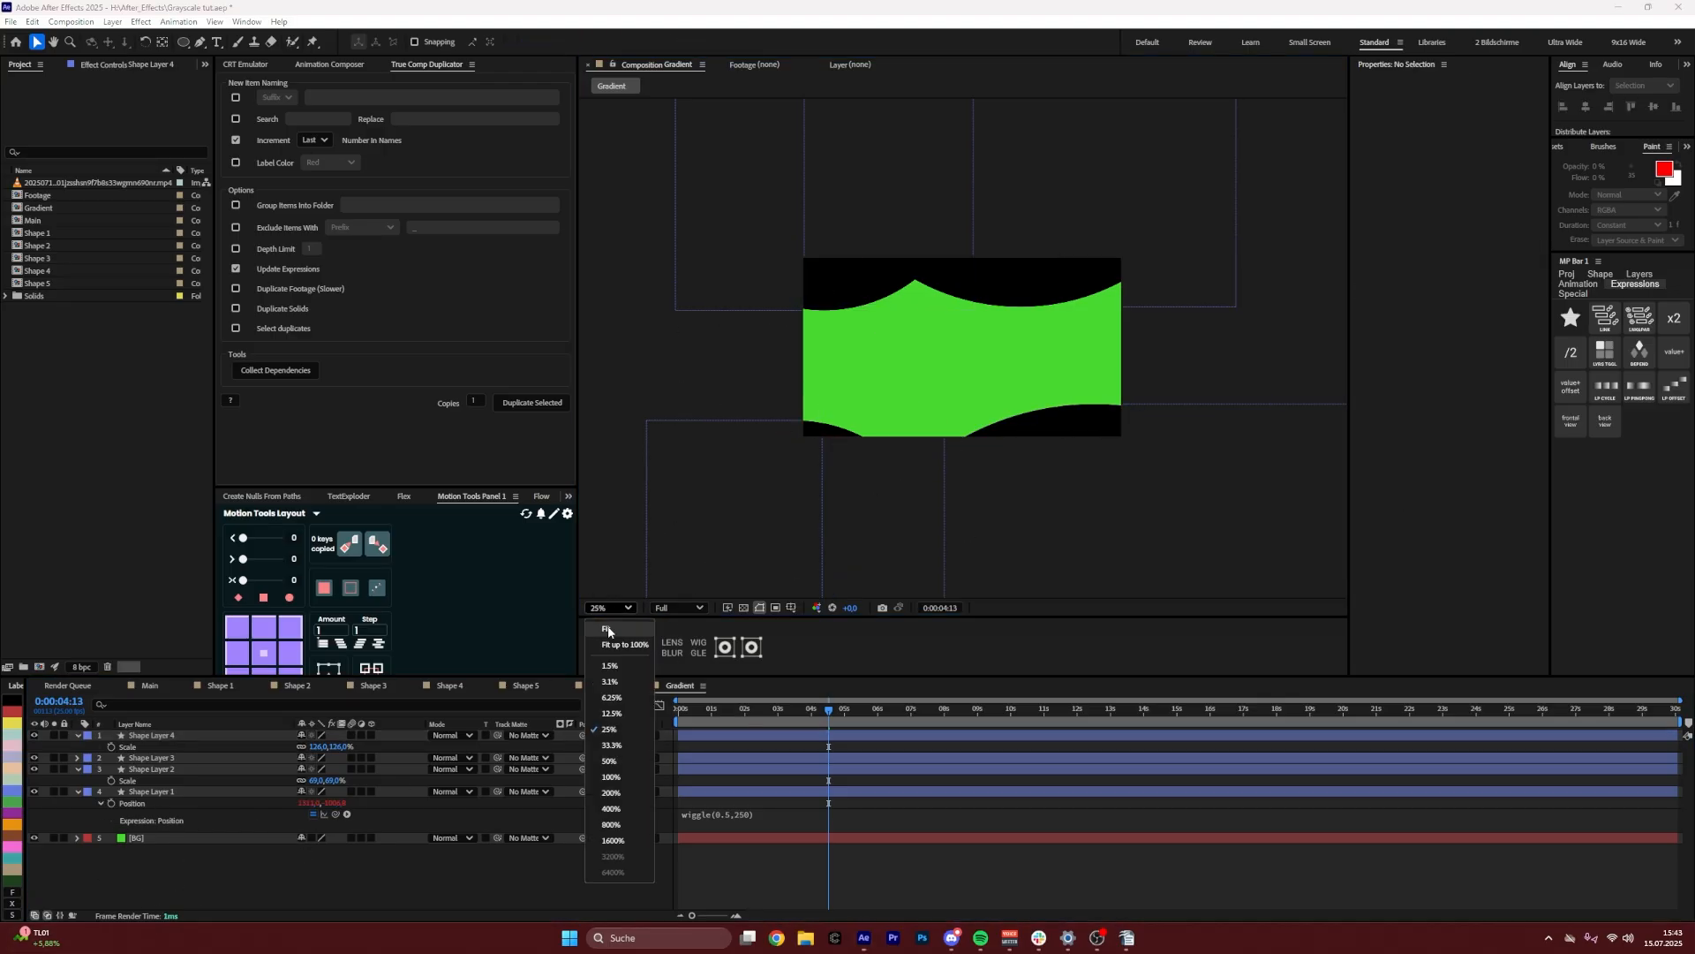
pyautogui.click(609, 707)
pyautogui.rightClick(162, 865)
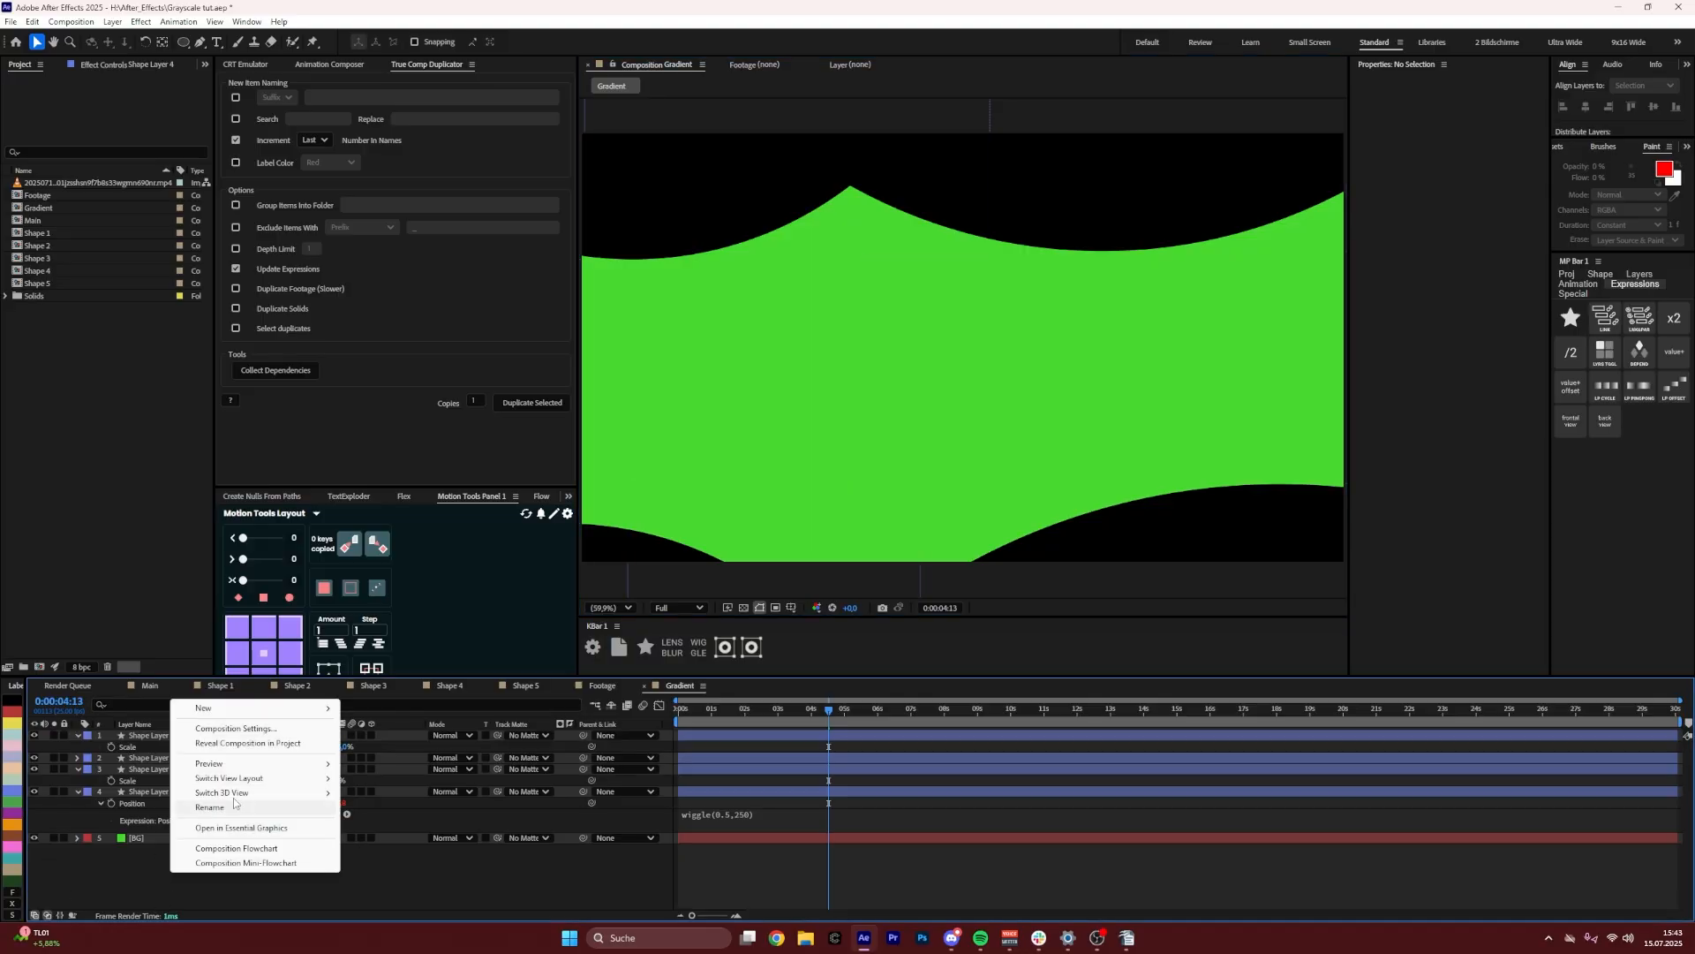
pyautogui.moveTo(234, 708)
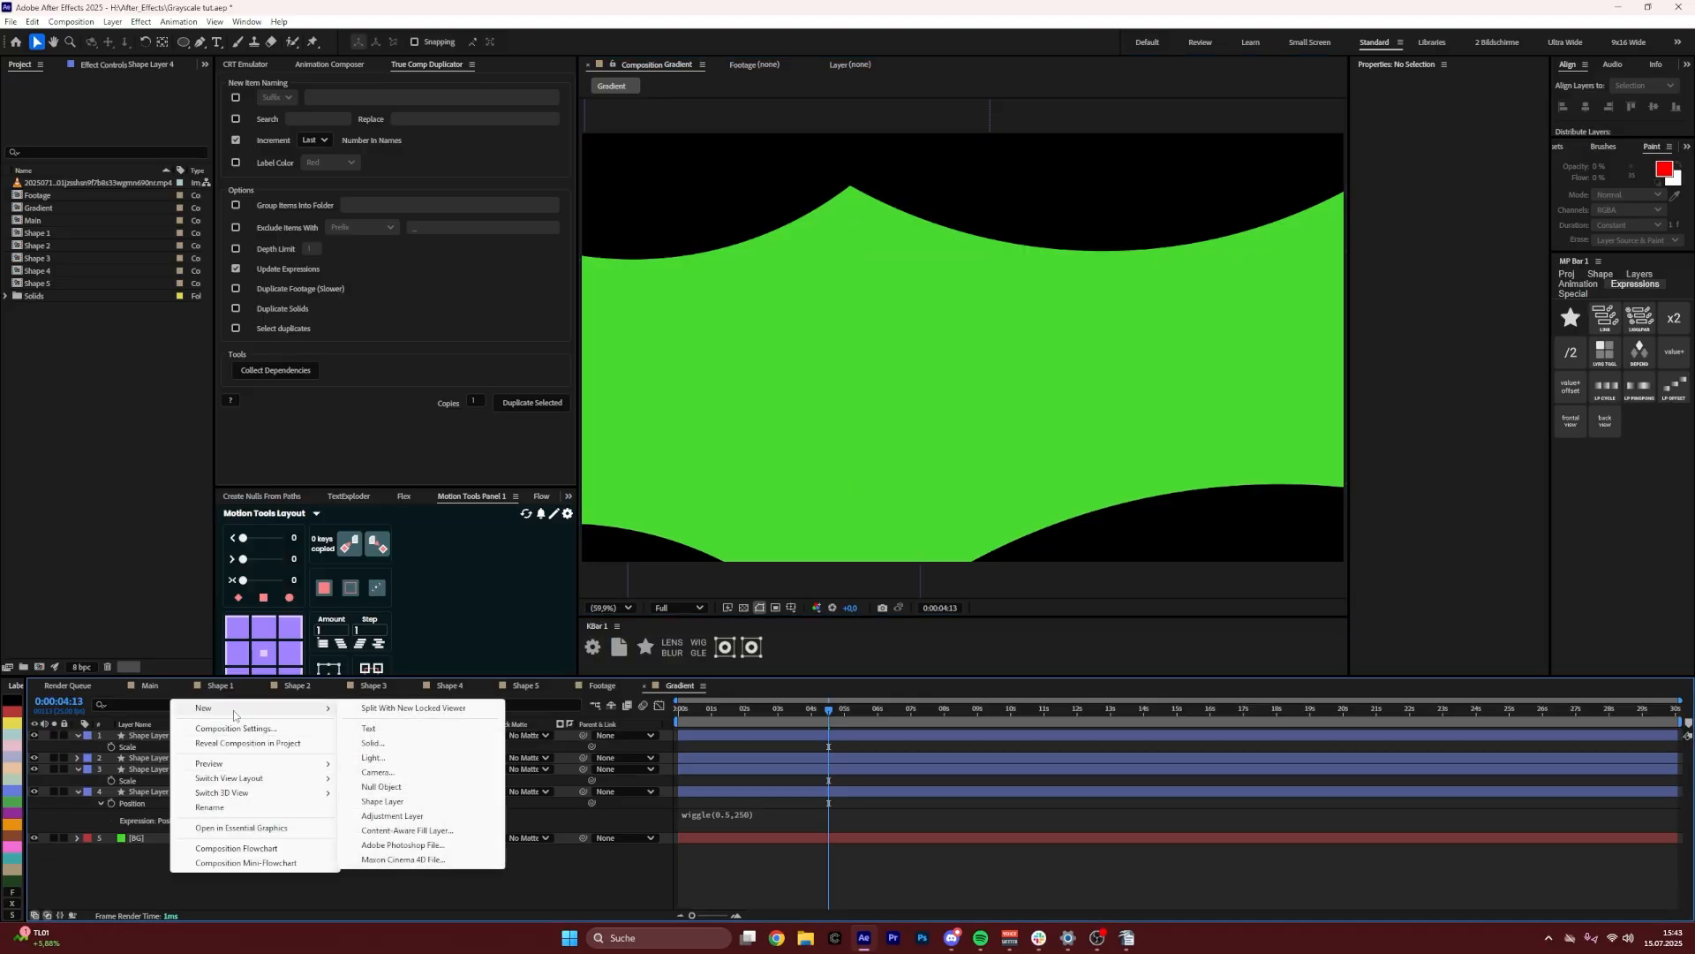
pyautogui.click(424, 815)
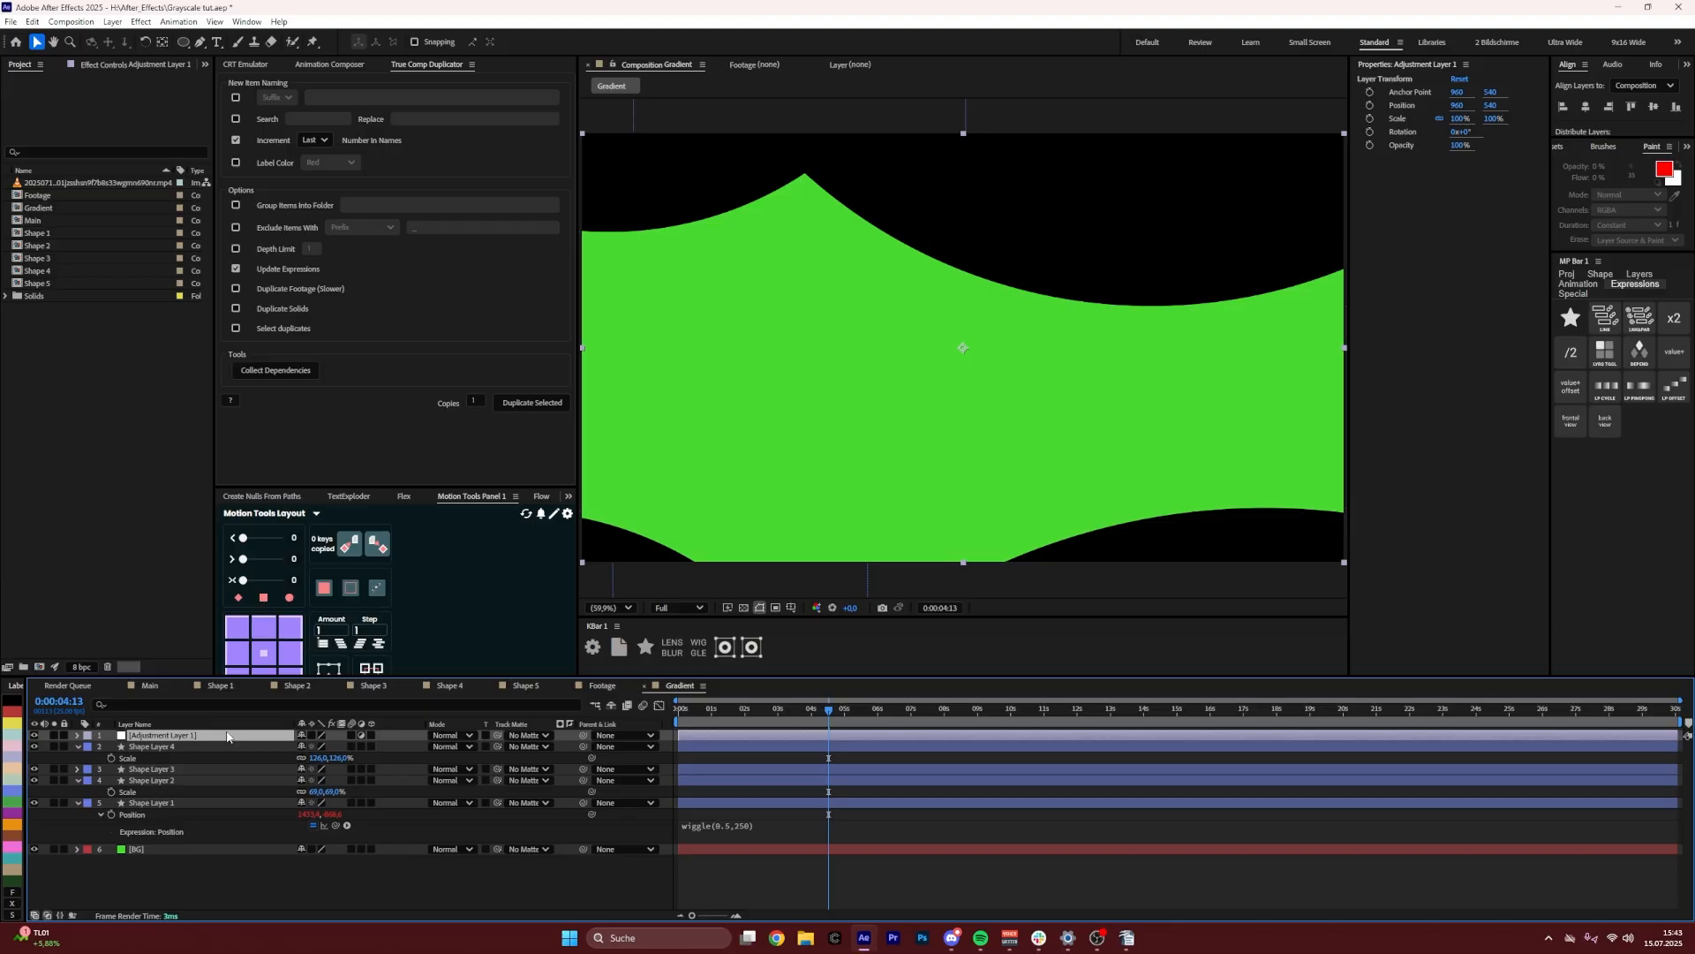
# Apply Gaussian Blur to the adjustment layer with a Blurriness of 700
pyautogui.hotkey('ctrl', 'space')
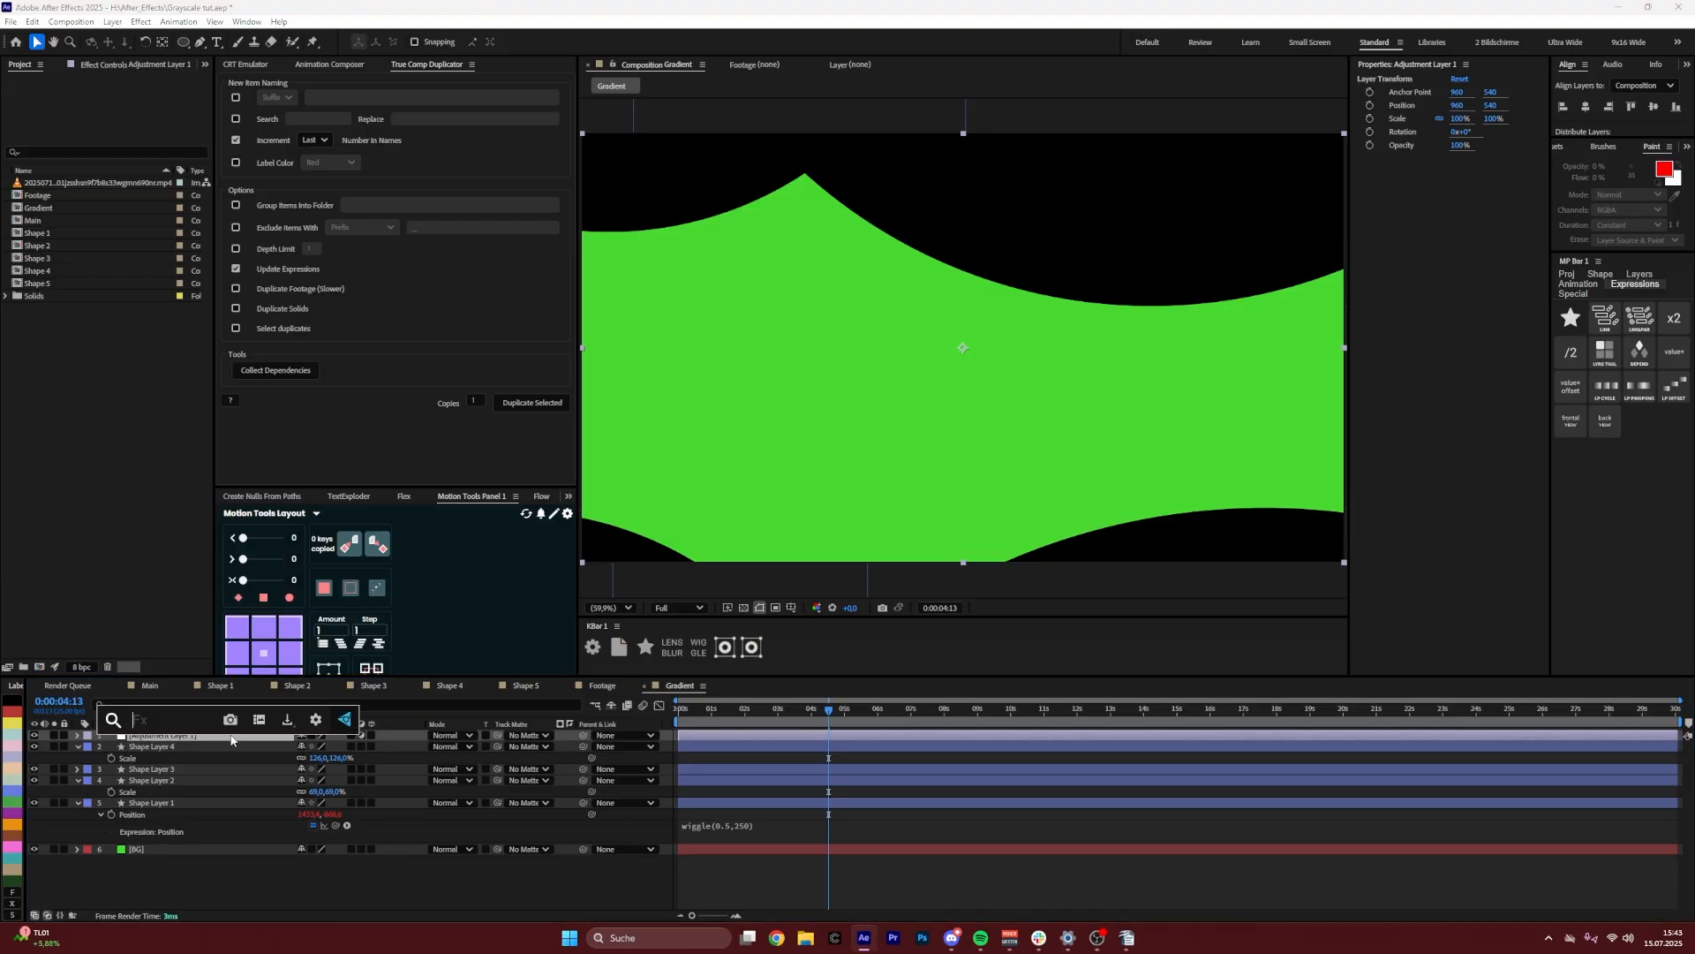
pyautogui.write('gausc')
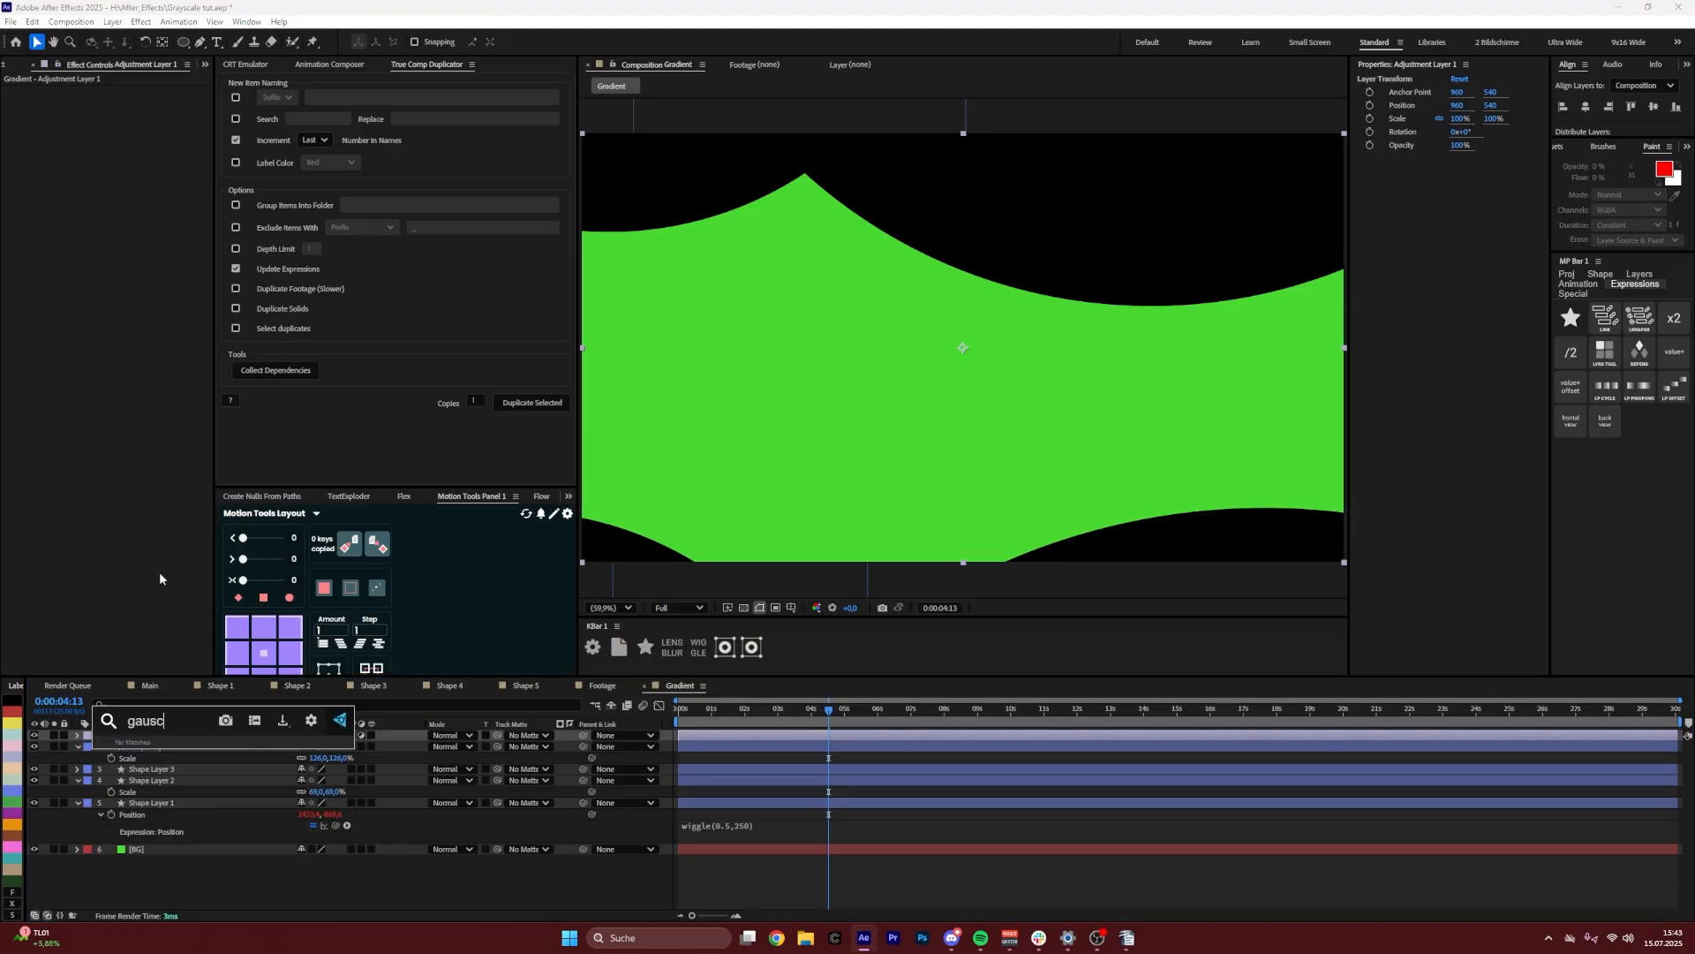
pyautogui.press('BackSpace')
pyautogui.press('Return')
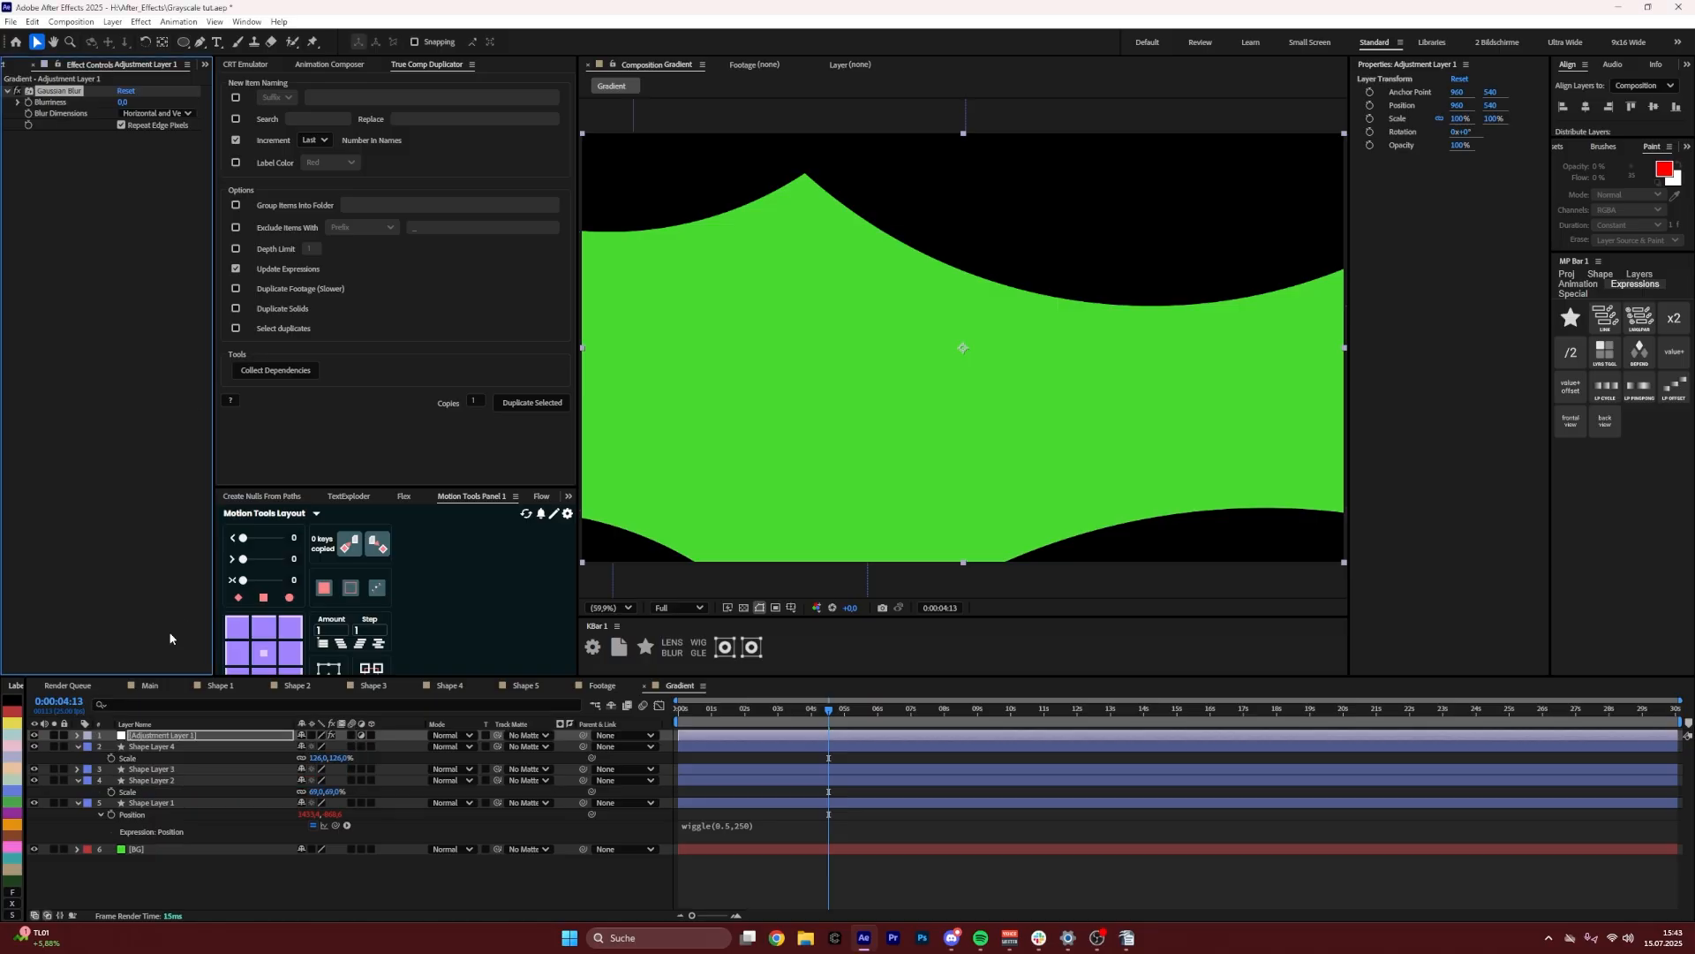
pyautogui.click(122, 101)
pyautogui.press('Return')
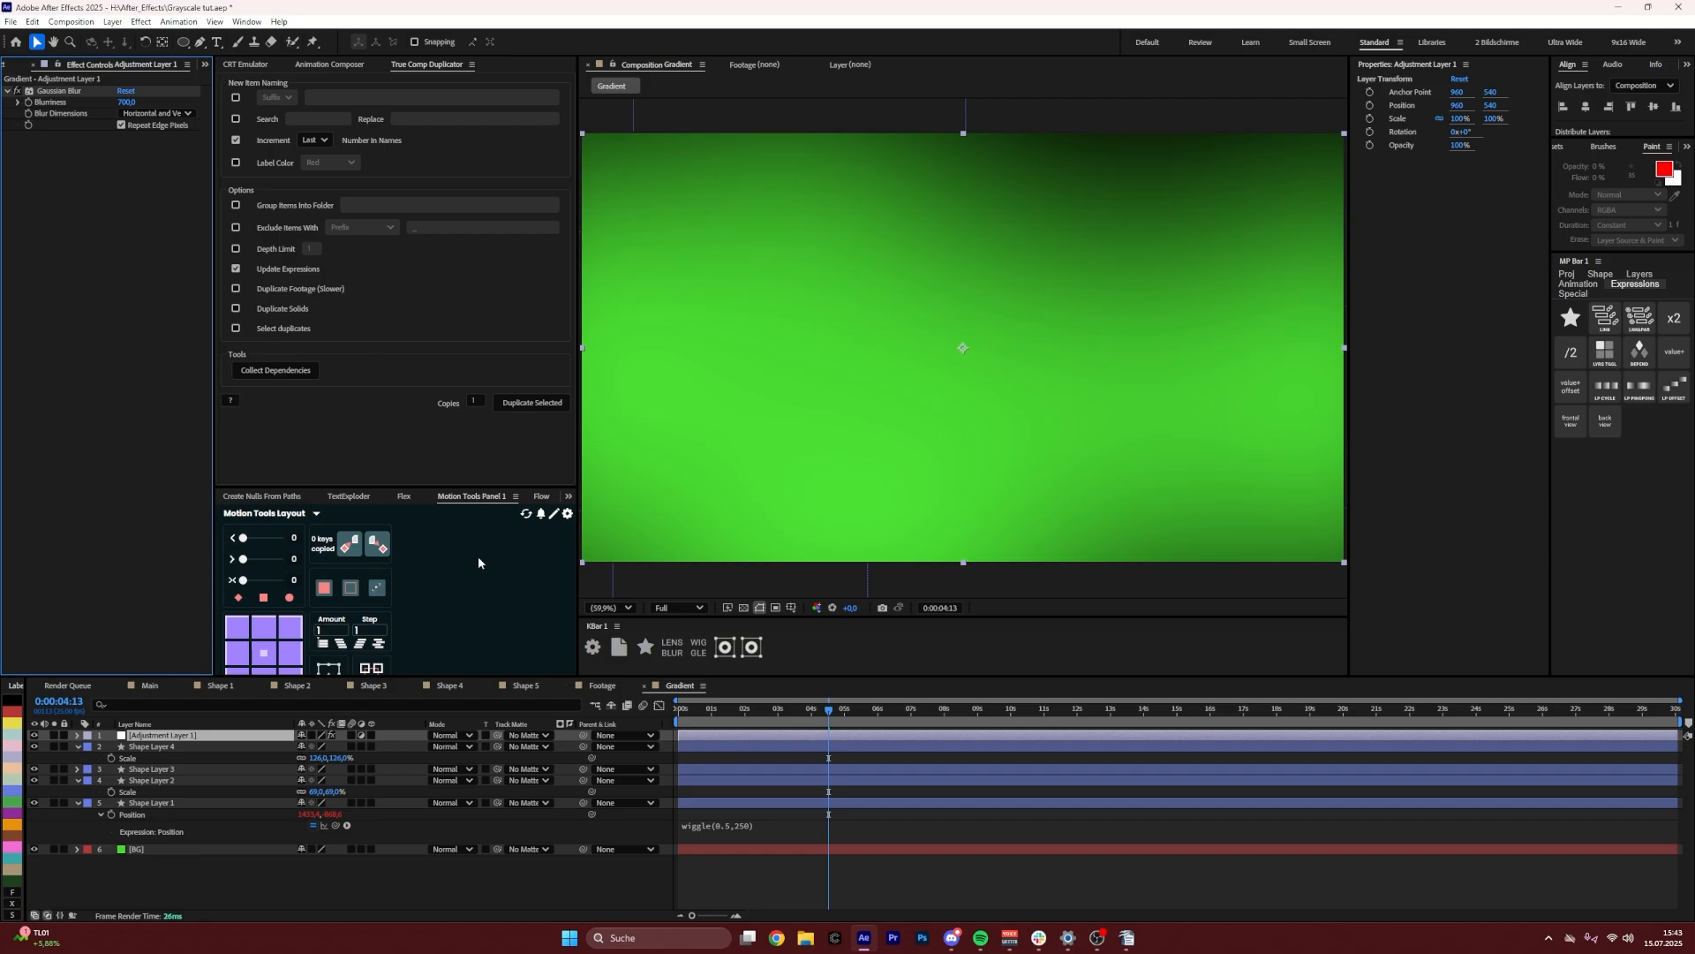
pyautogui.click(694, 871)
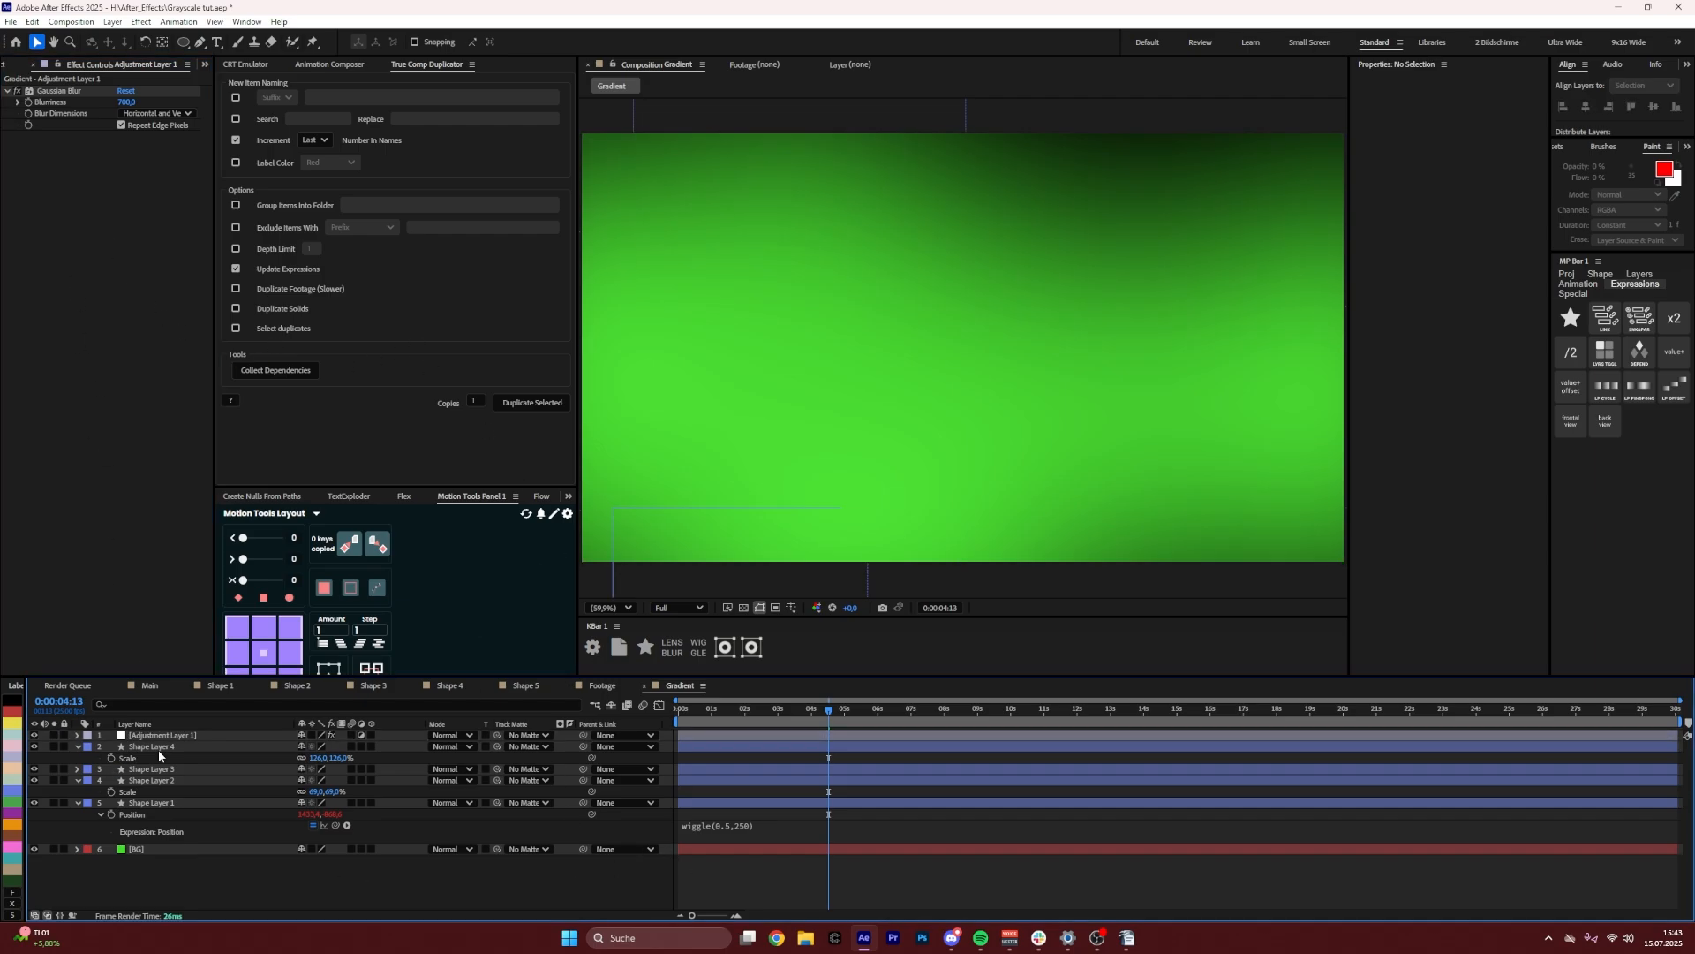
# Apply the Add Grain effect to the adjustment layer in the Gradient composition
pyautogui.click(223, 736)
pyautogui.hotkey('ctrl', 'space')
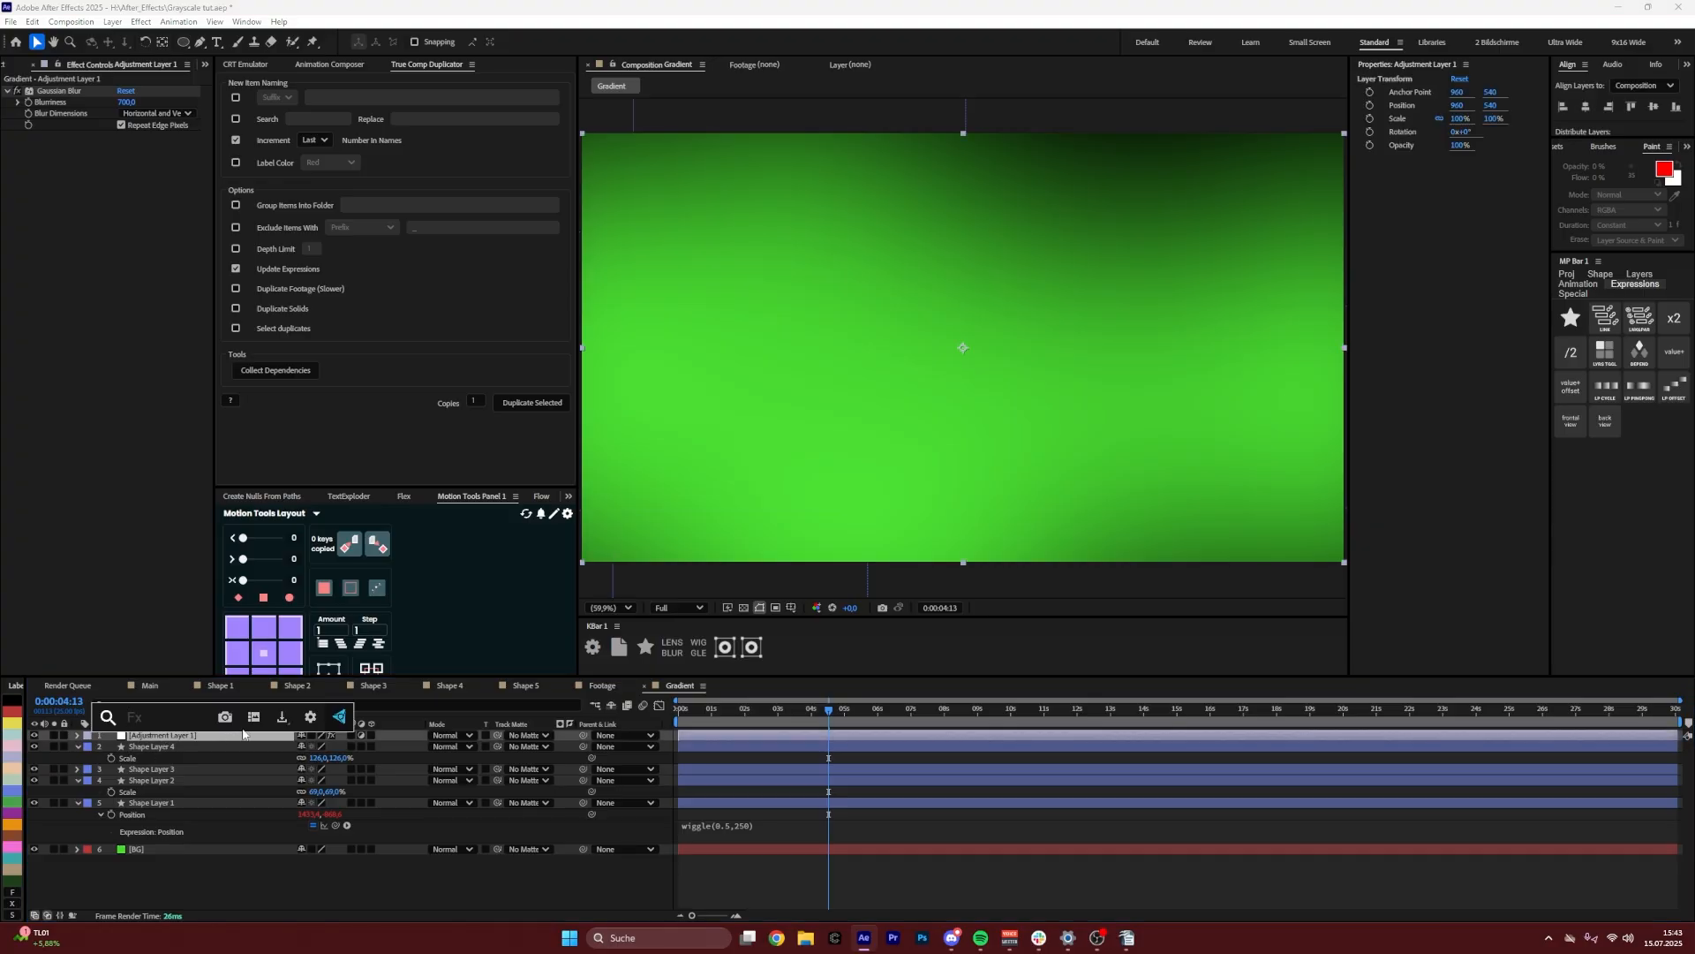
pyautogui.write('nois')
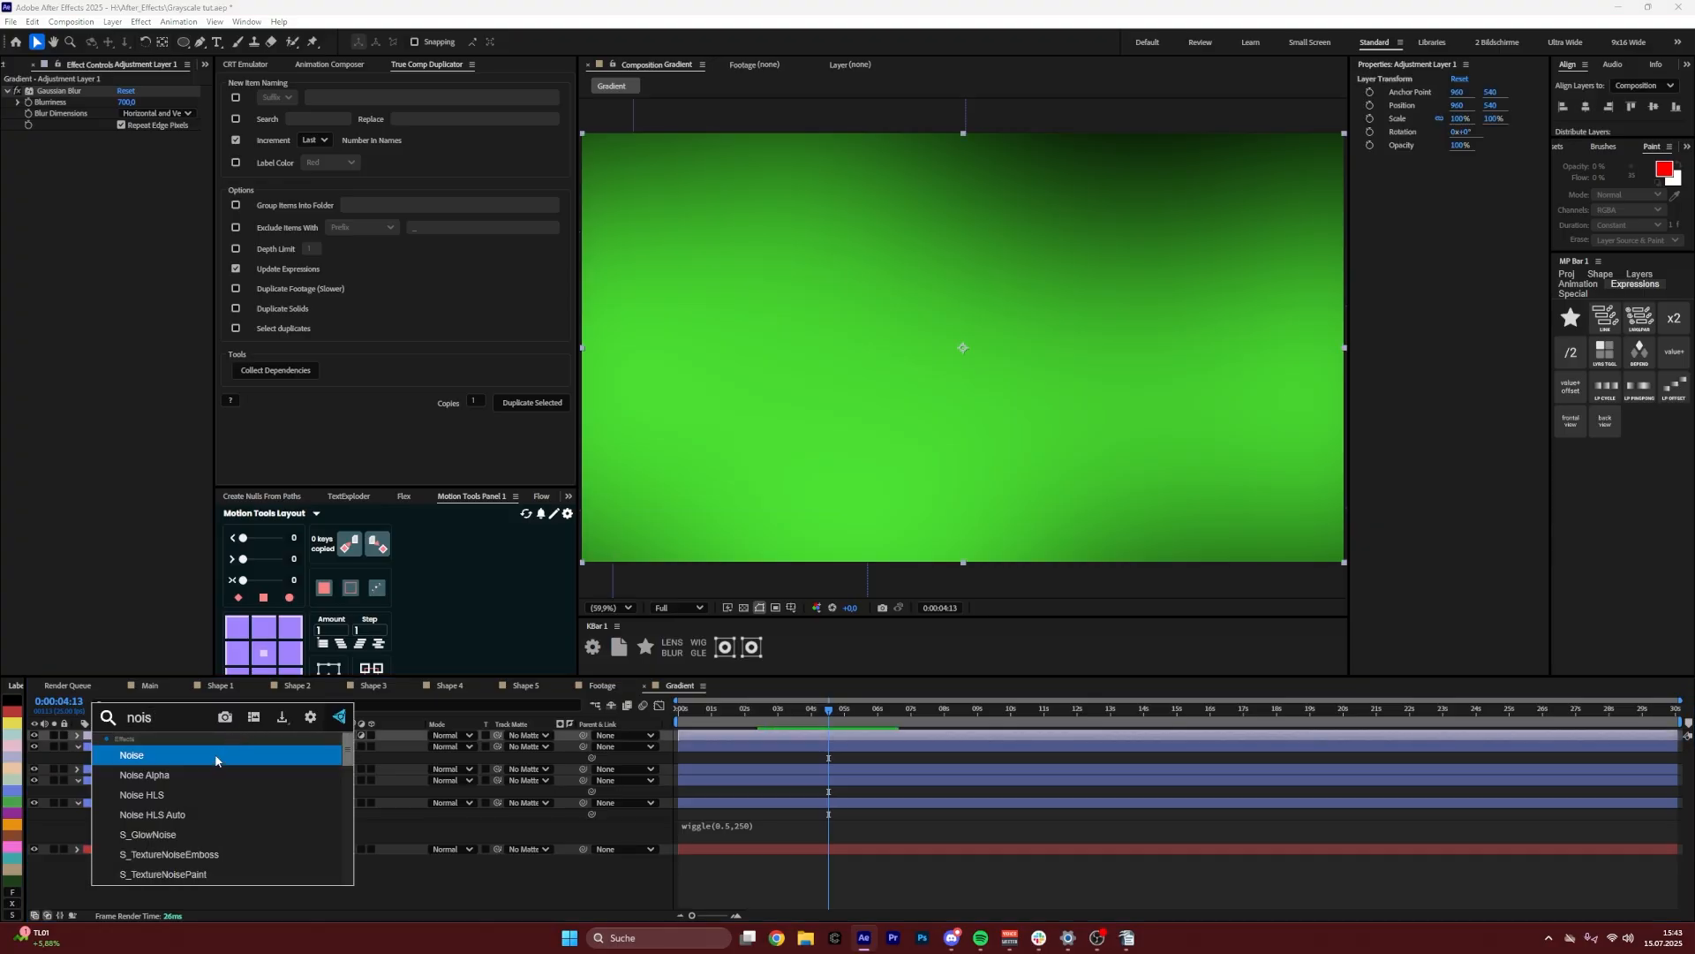
pyautogui.press('BackSpace')
pyautogui.press('BackSpace')
pyautogui.press('BackSpace')
pyautogui.press('BackSpace')
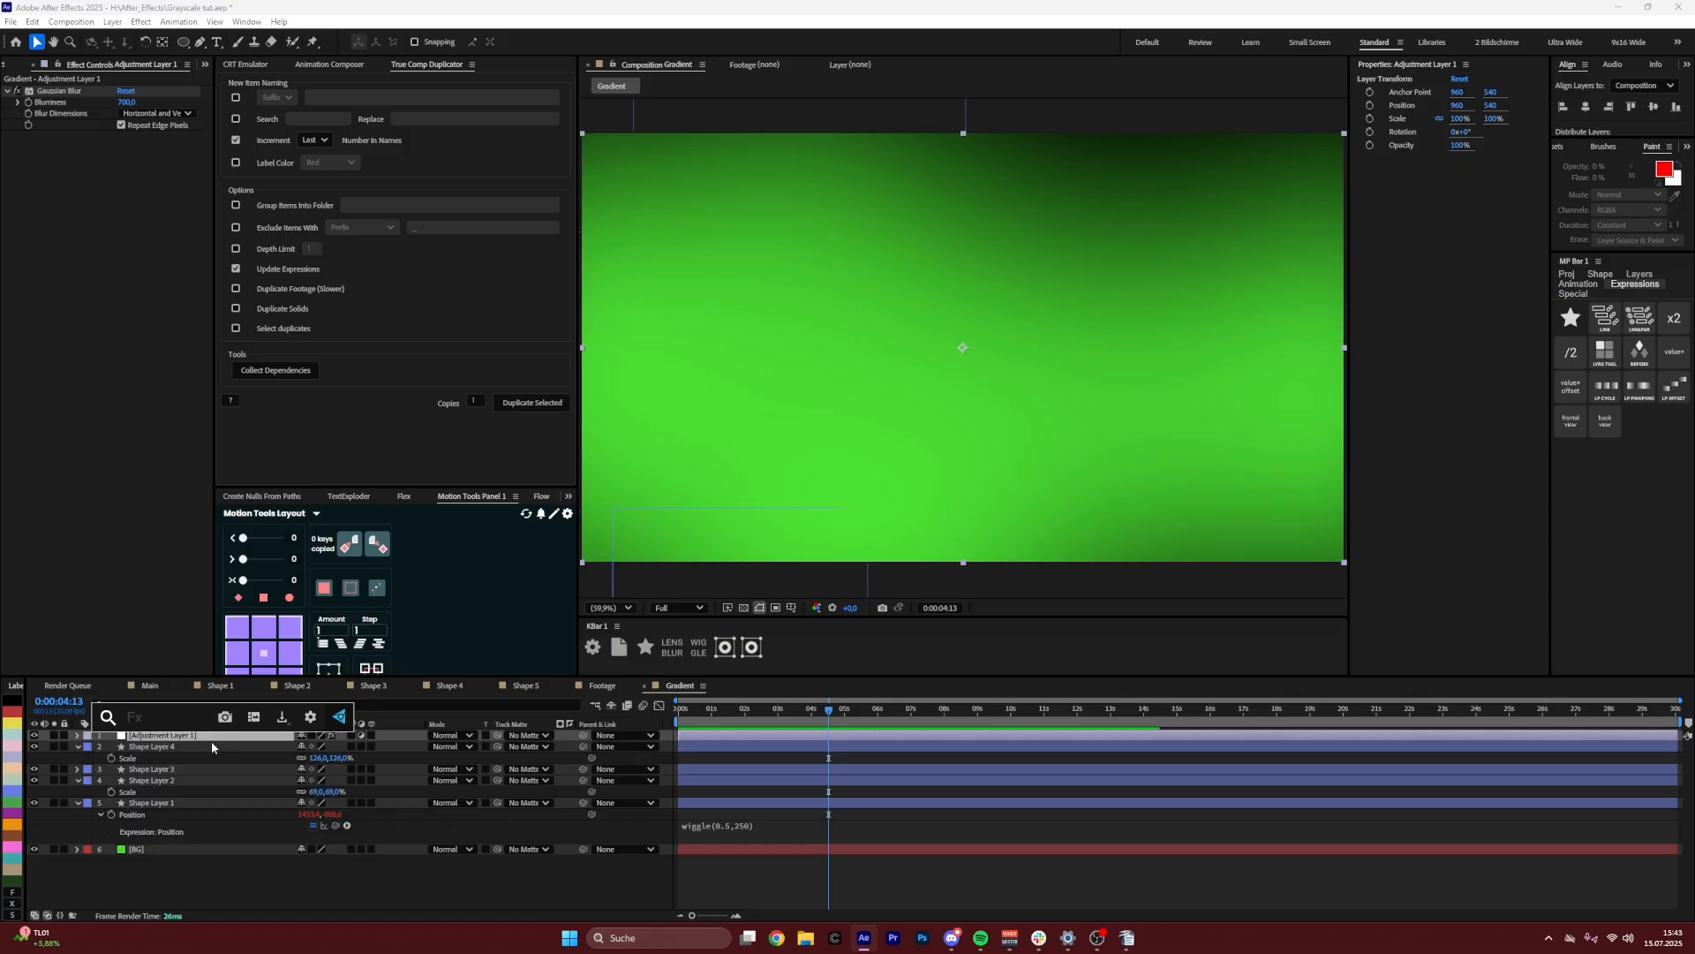
pyautogui.write('grain')
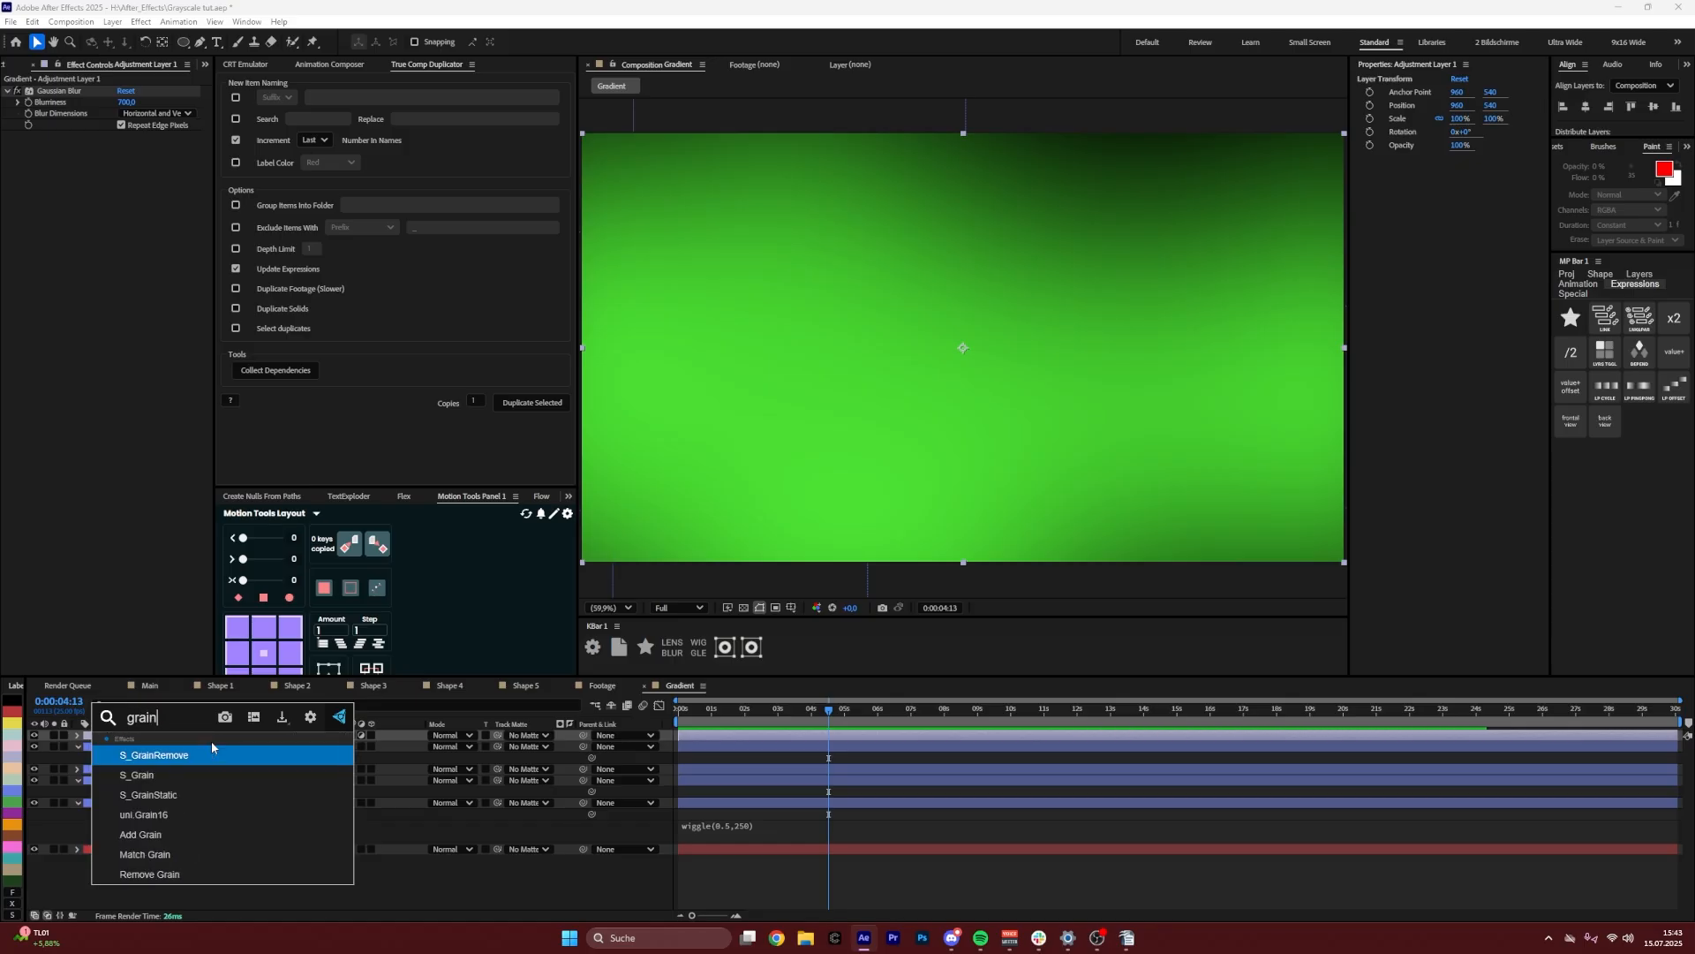
pyautogui.click(156, 832)
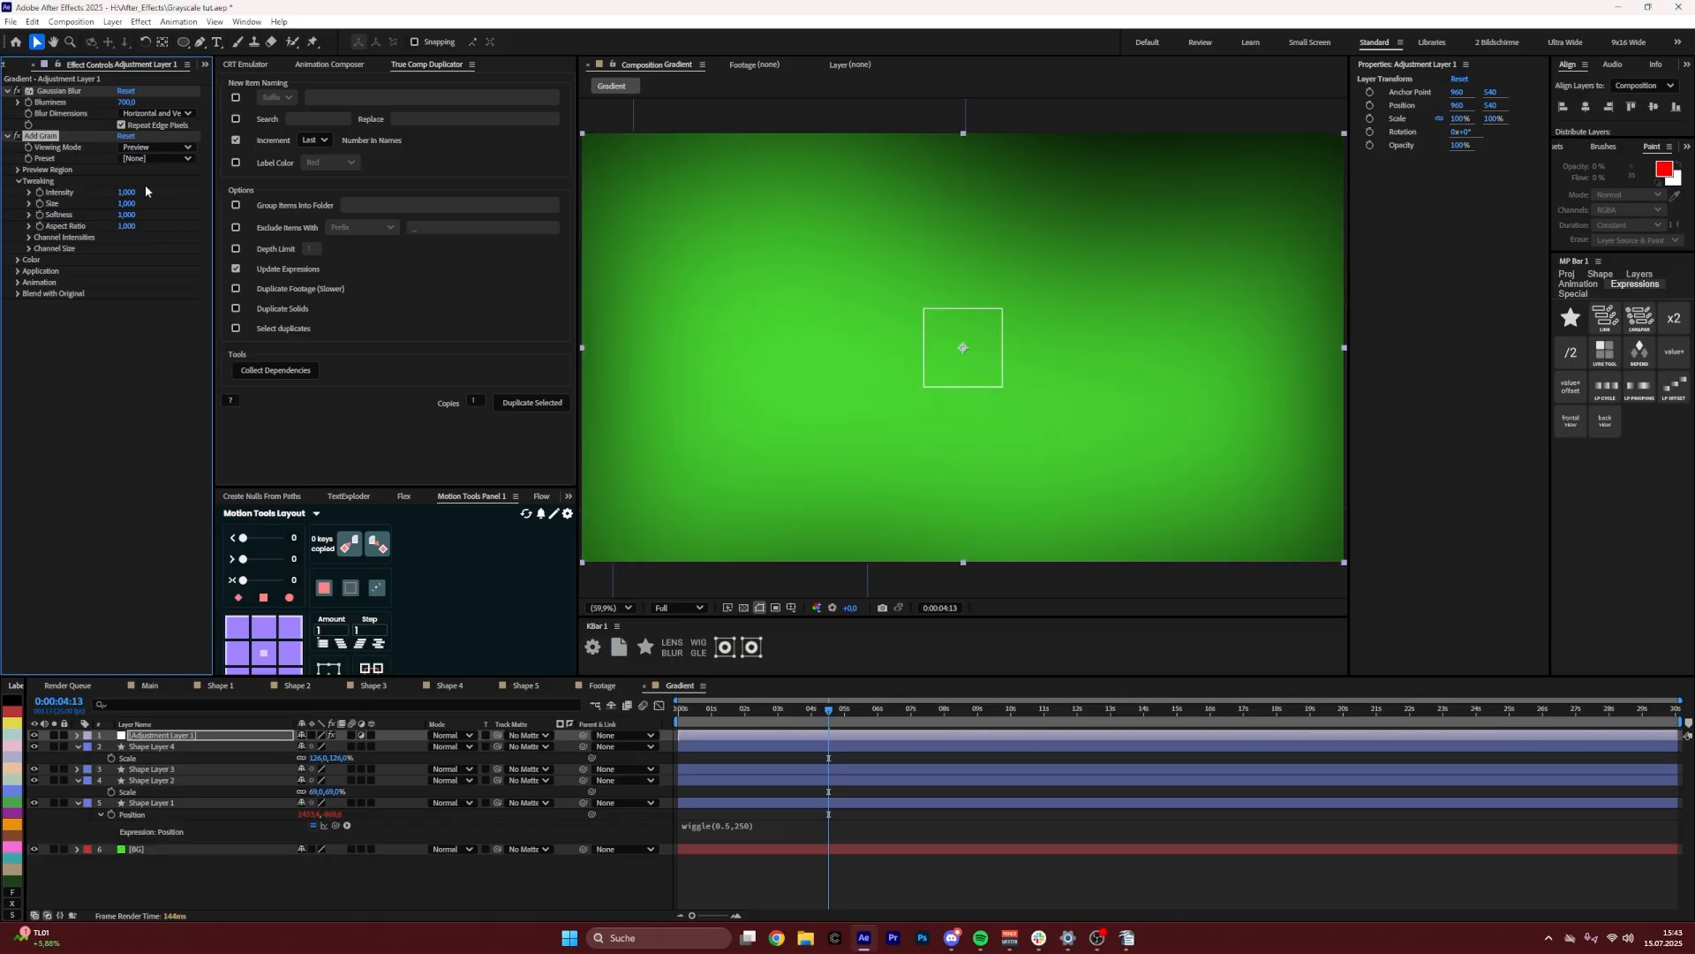
# Set the grain's Viewing Mode to Final Output and choose the Kodak Vision 250D preset
pyautogui.click(155, 147)
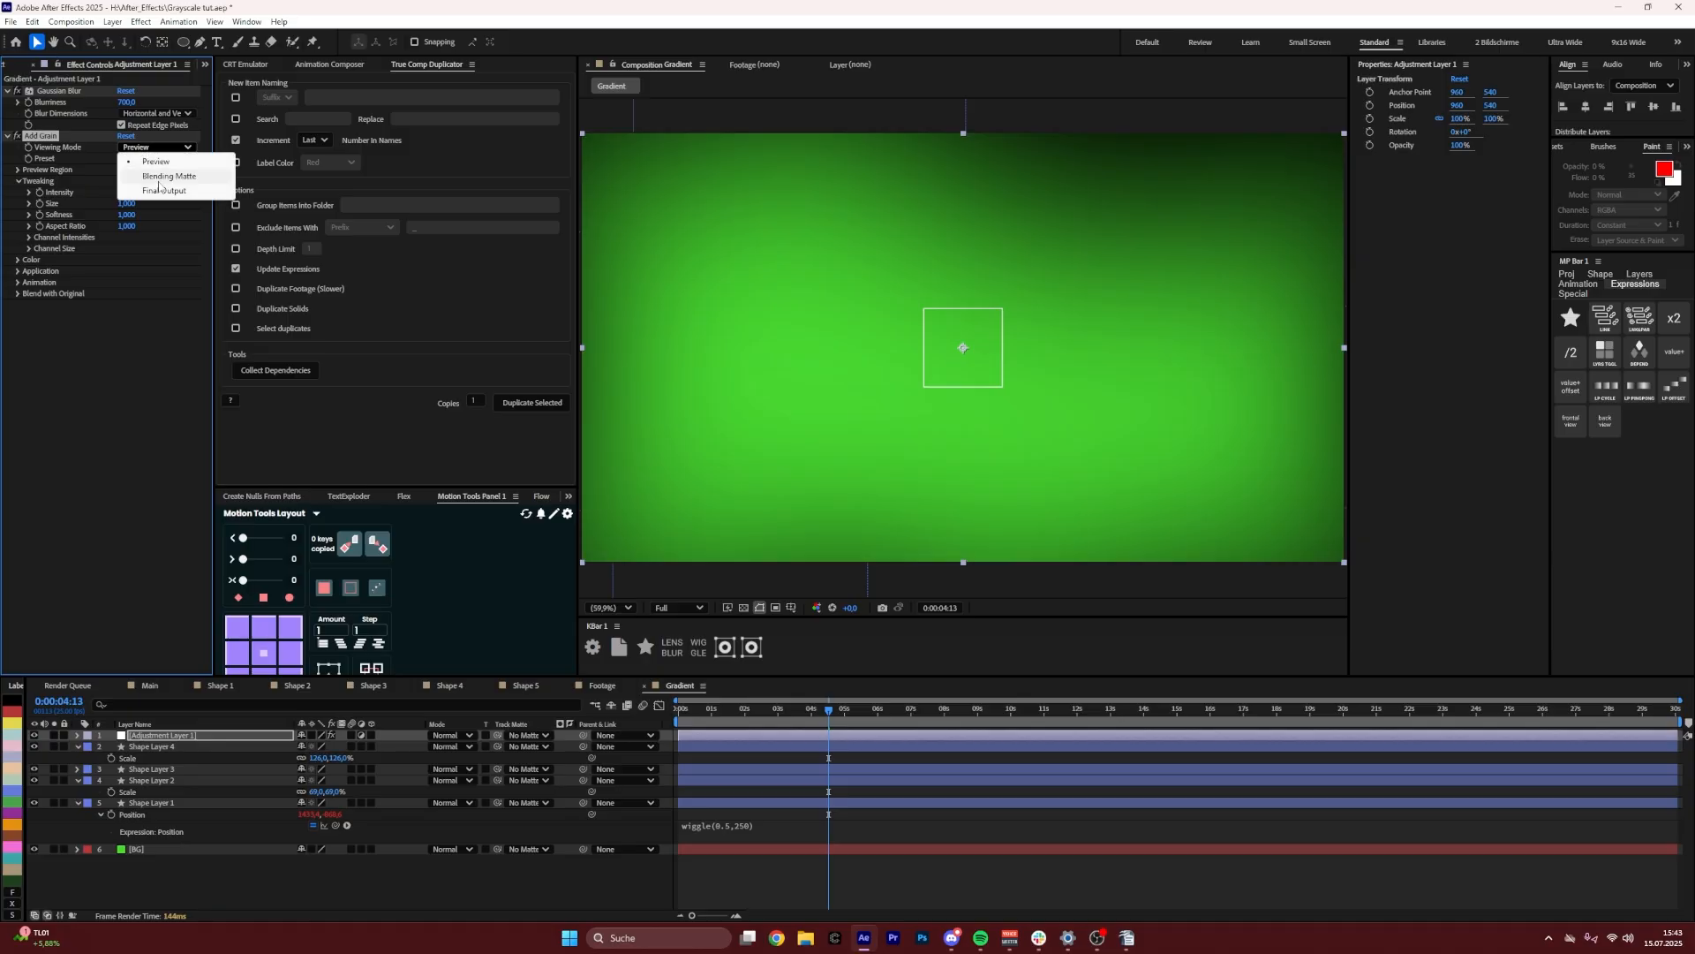
pyautogui.click(148, 189)
pyautogui.click(148, 160)
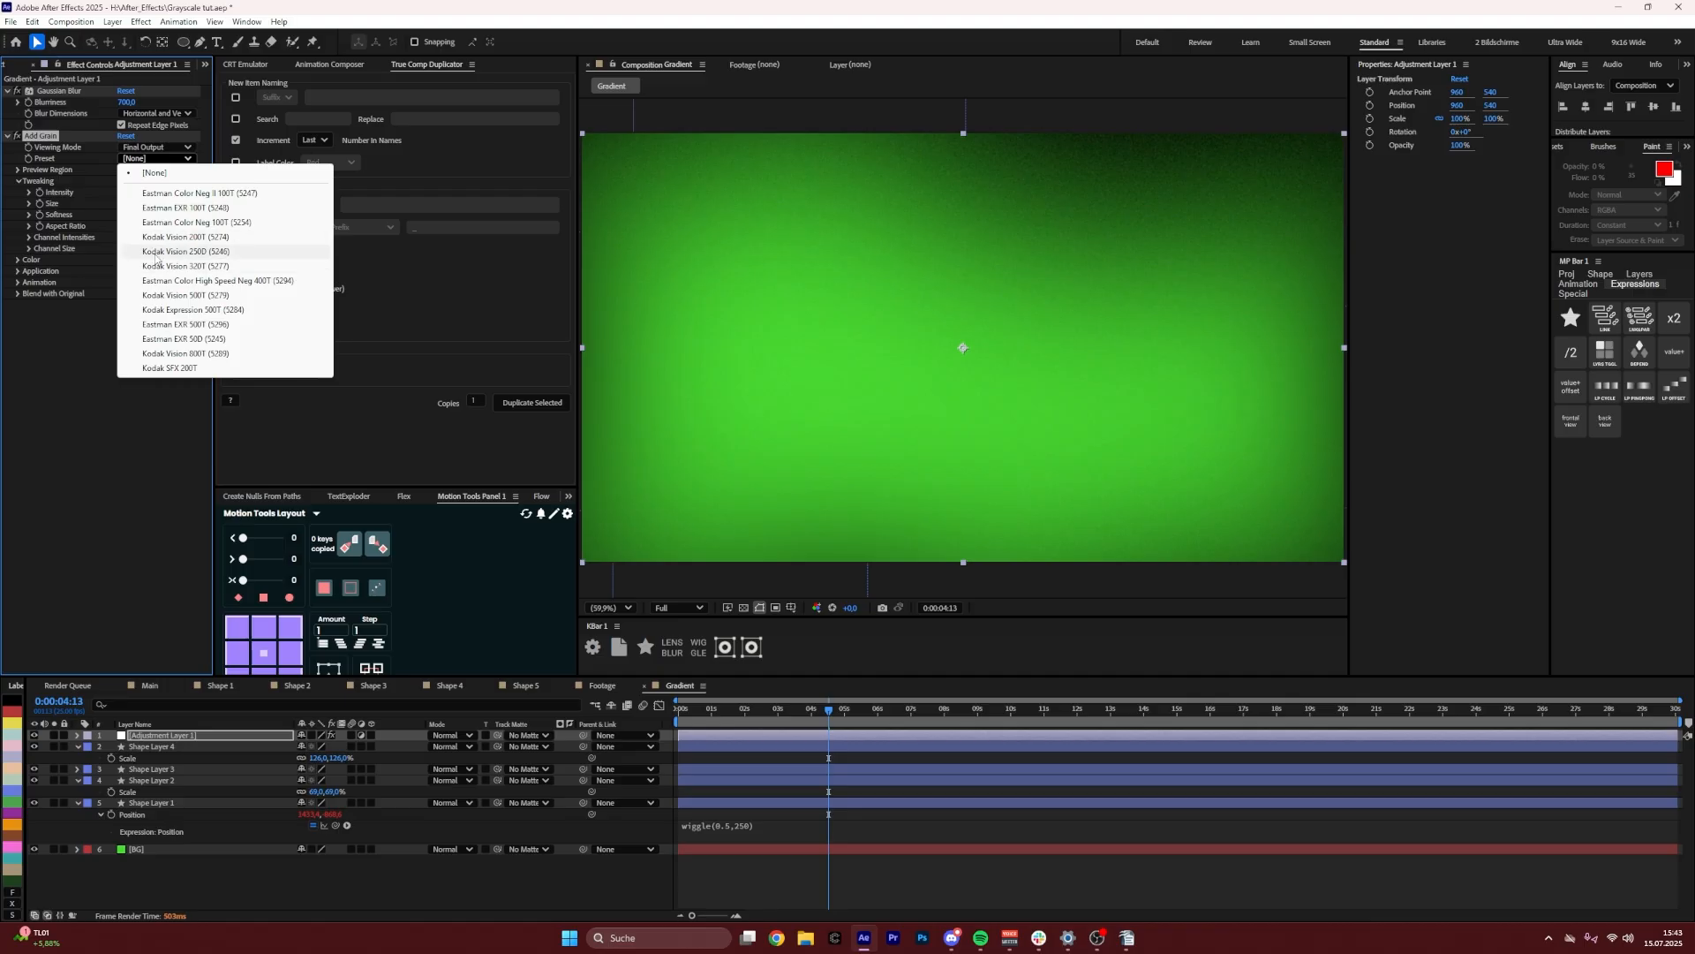
pyautogui.click(184, 254)
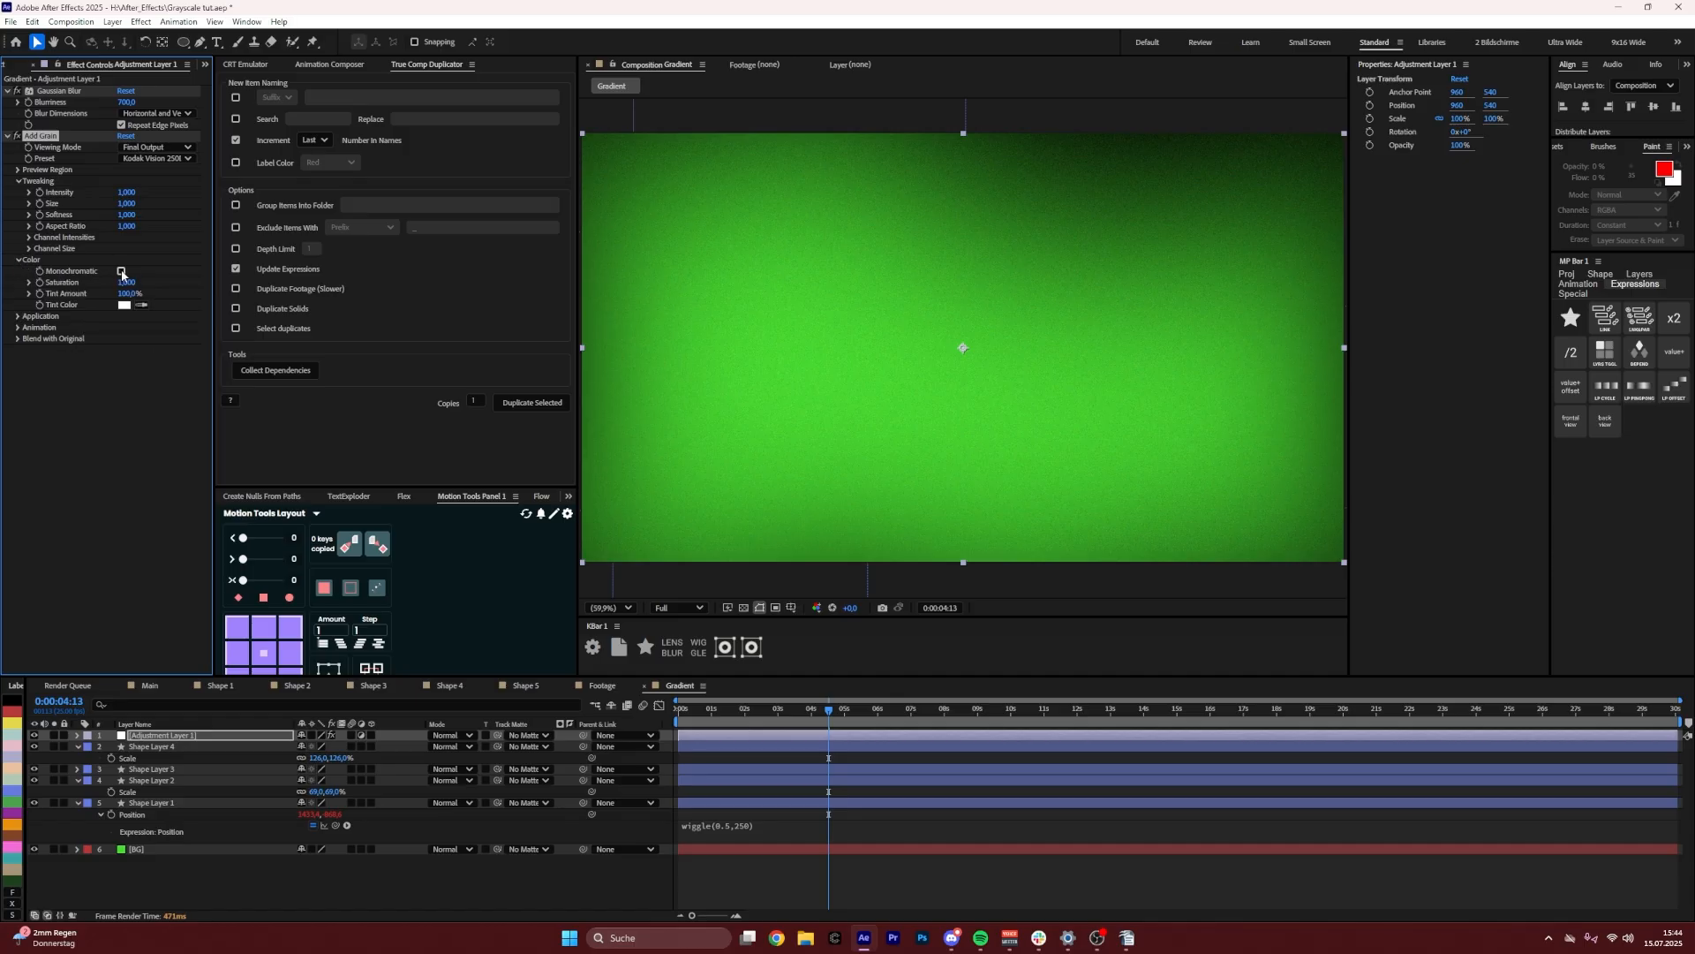
# Make the grain monochromatic and set its Animation Speed to 0.5
pyautogui.click(121, 272)
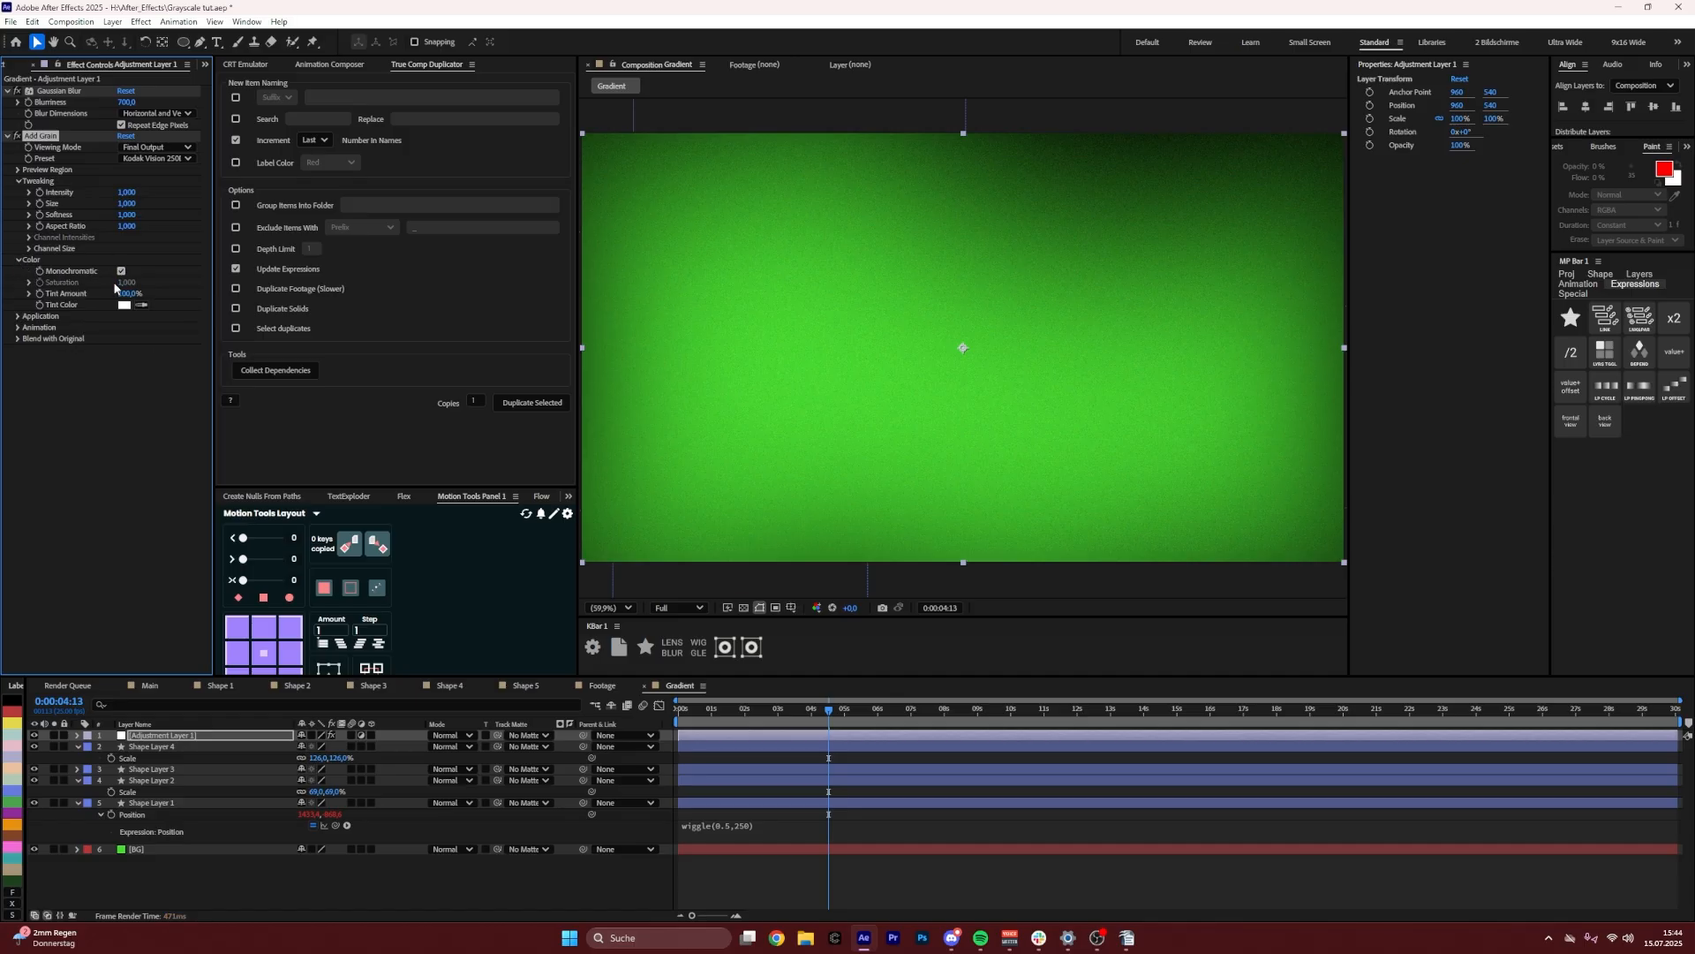
pyautogui.click(20, 261)
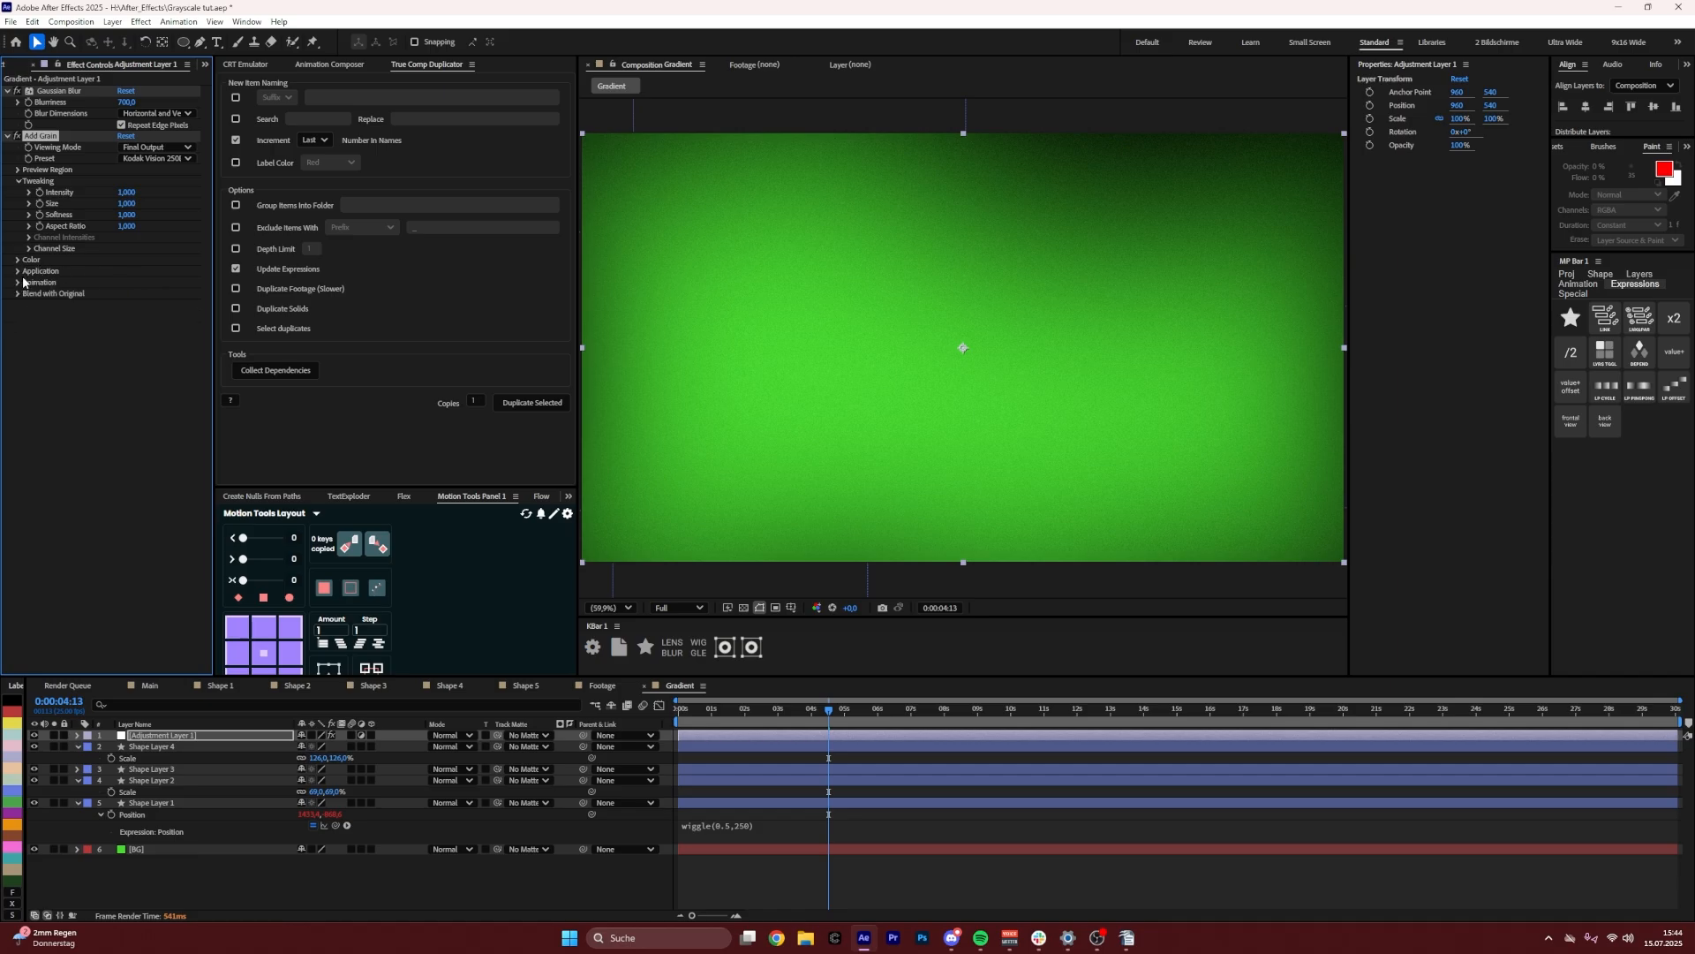
pyautogui.click(21, 283)
pyautogui.click(129, 294)
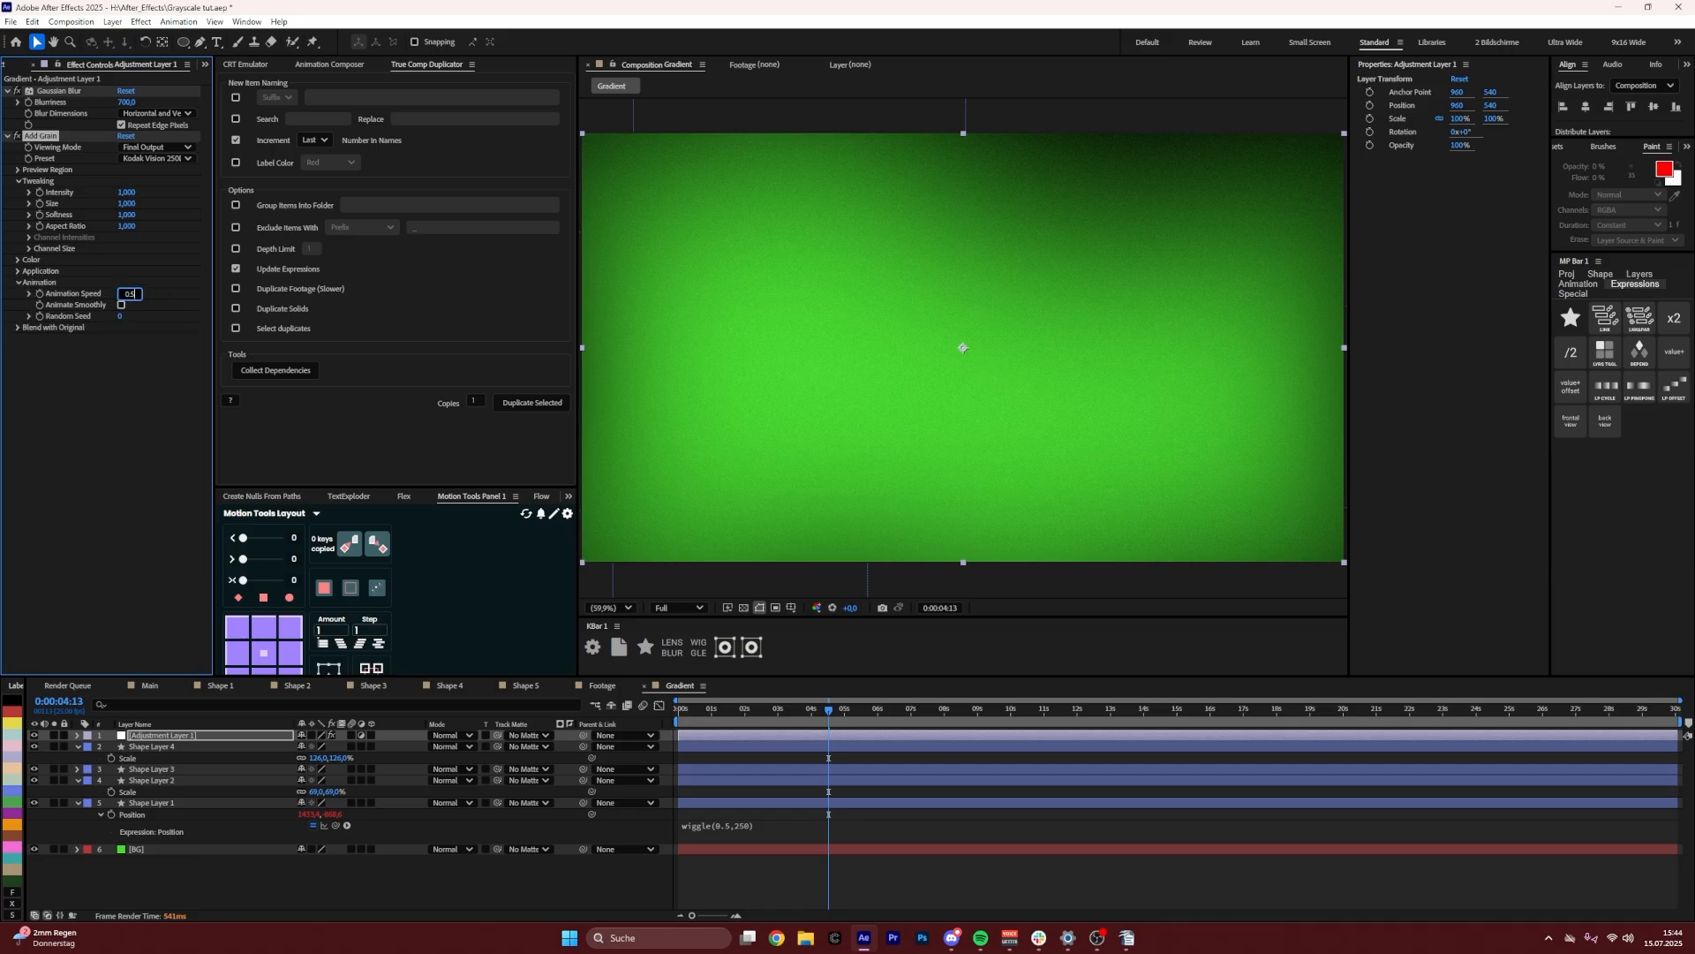
pyautogui.click(127, 438)
pyautogui.click(129, 293)
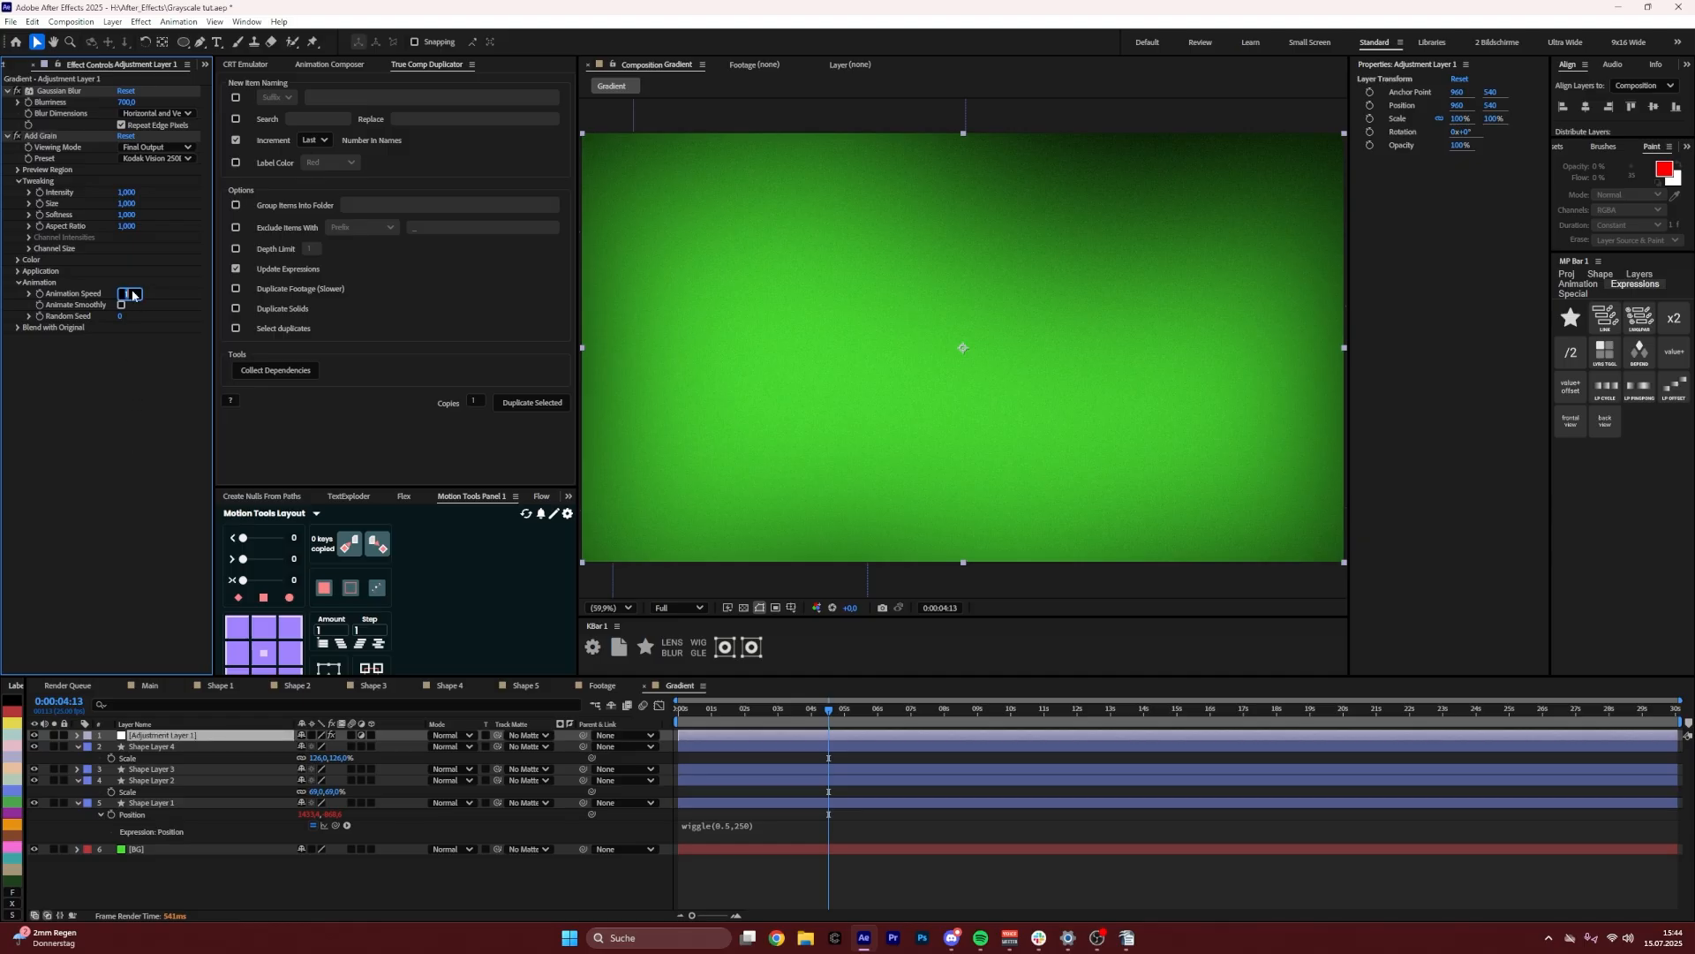
pyautogui.write('0,5')
pyautogui.press('Return')
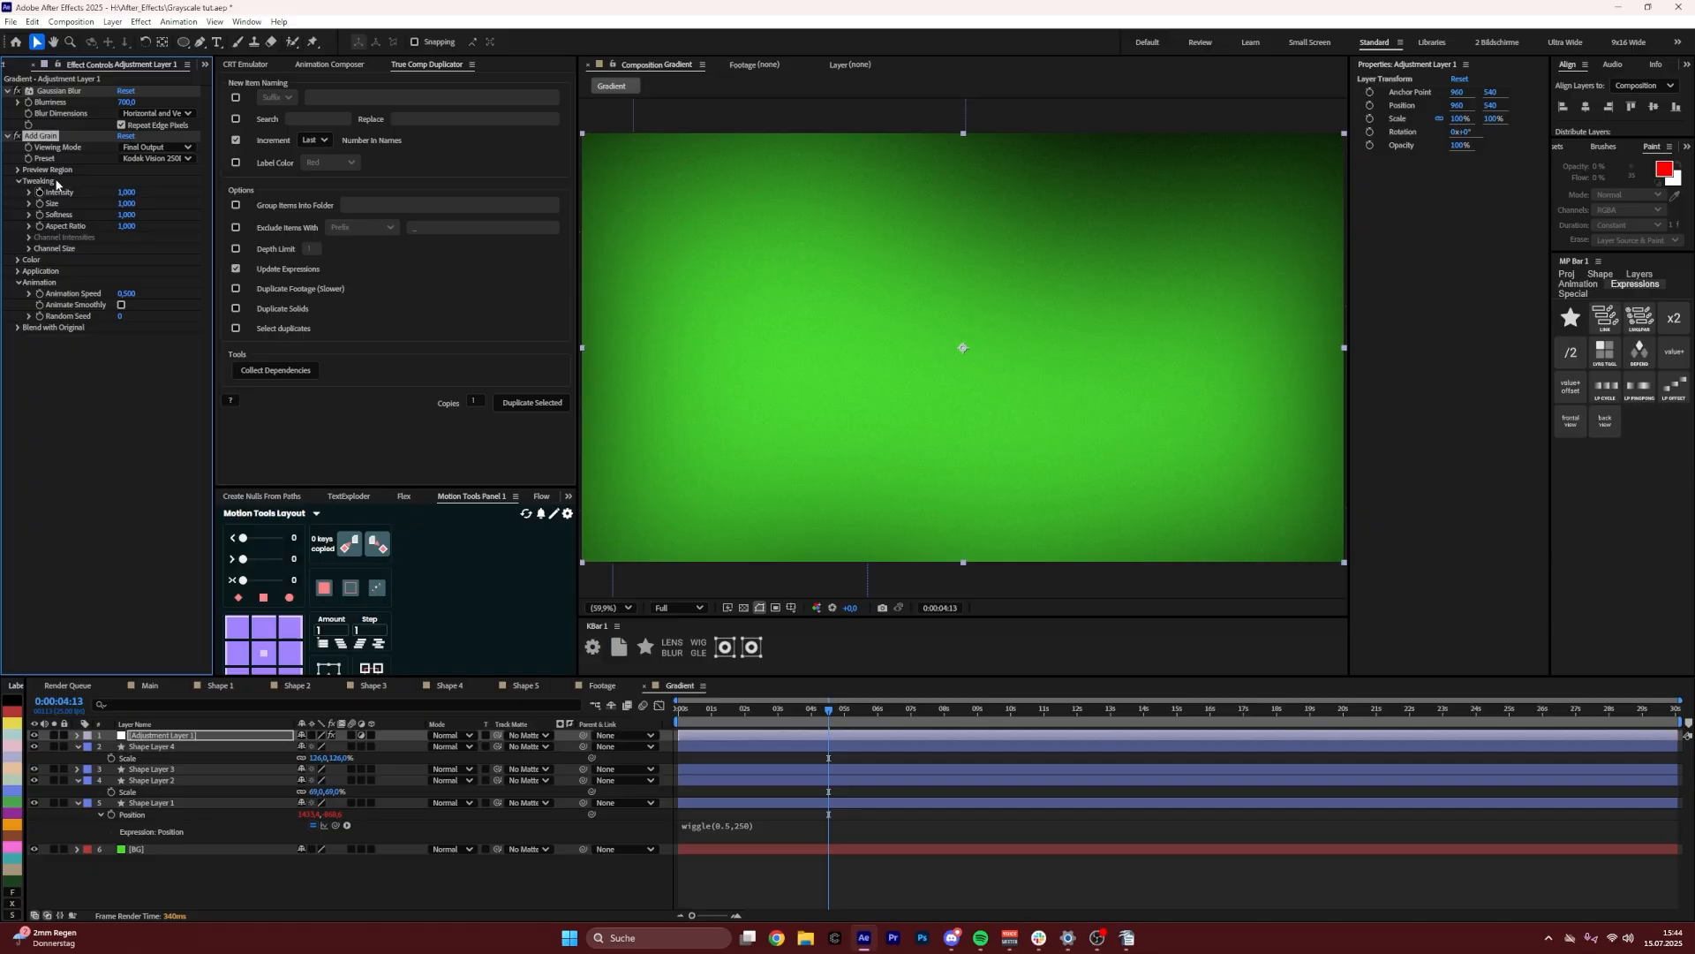
# Set the grain's Intensity to 1.5 and deselect the adjustment layer
pyautogui.click(129, 191)
pyautogui.write('1,5')
pyautogui.press('Return')
pyautogui.click(411, 878)
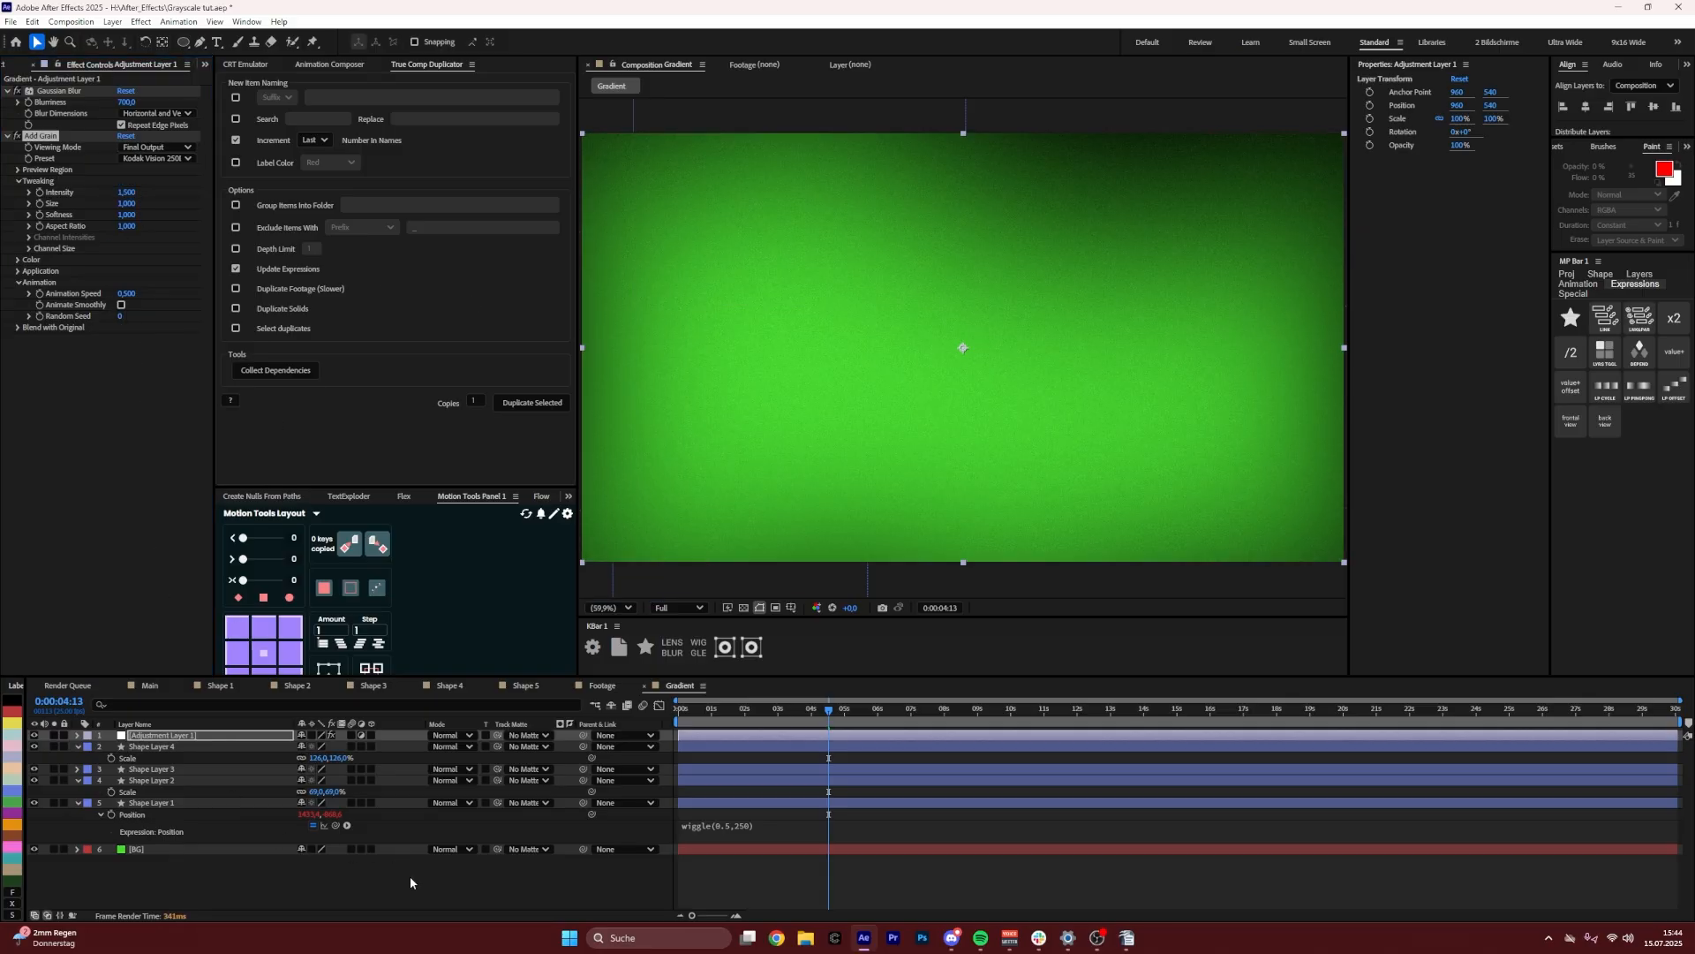
# Collapse the expanded shape layer properties and scrub through the start of the gradient animation
pyautogui.press('s')
pyautogui.press('s')
pyautogui.moveTo(740, 731); pyautogui.dragTo(686, 730)
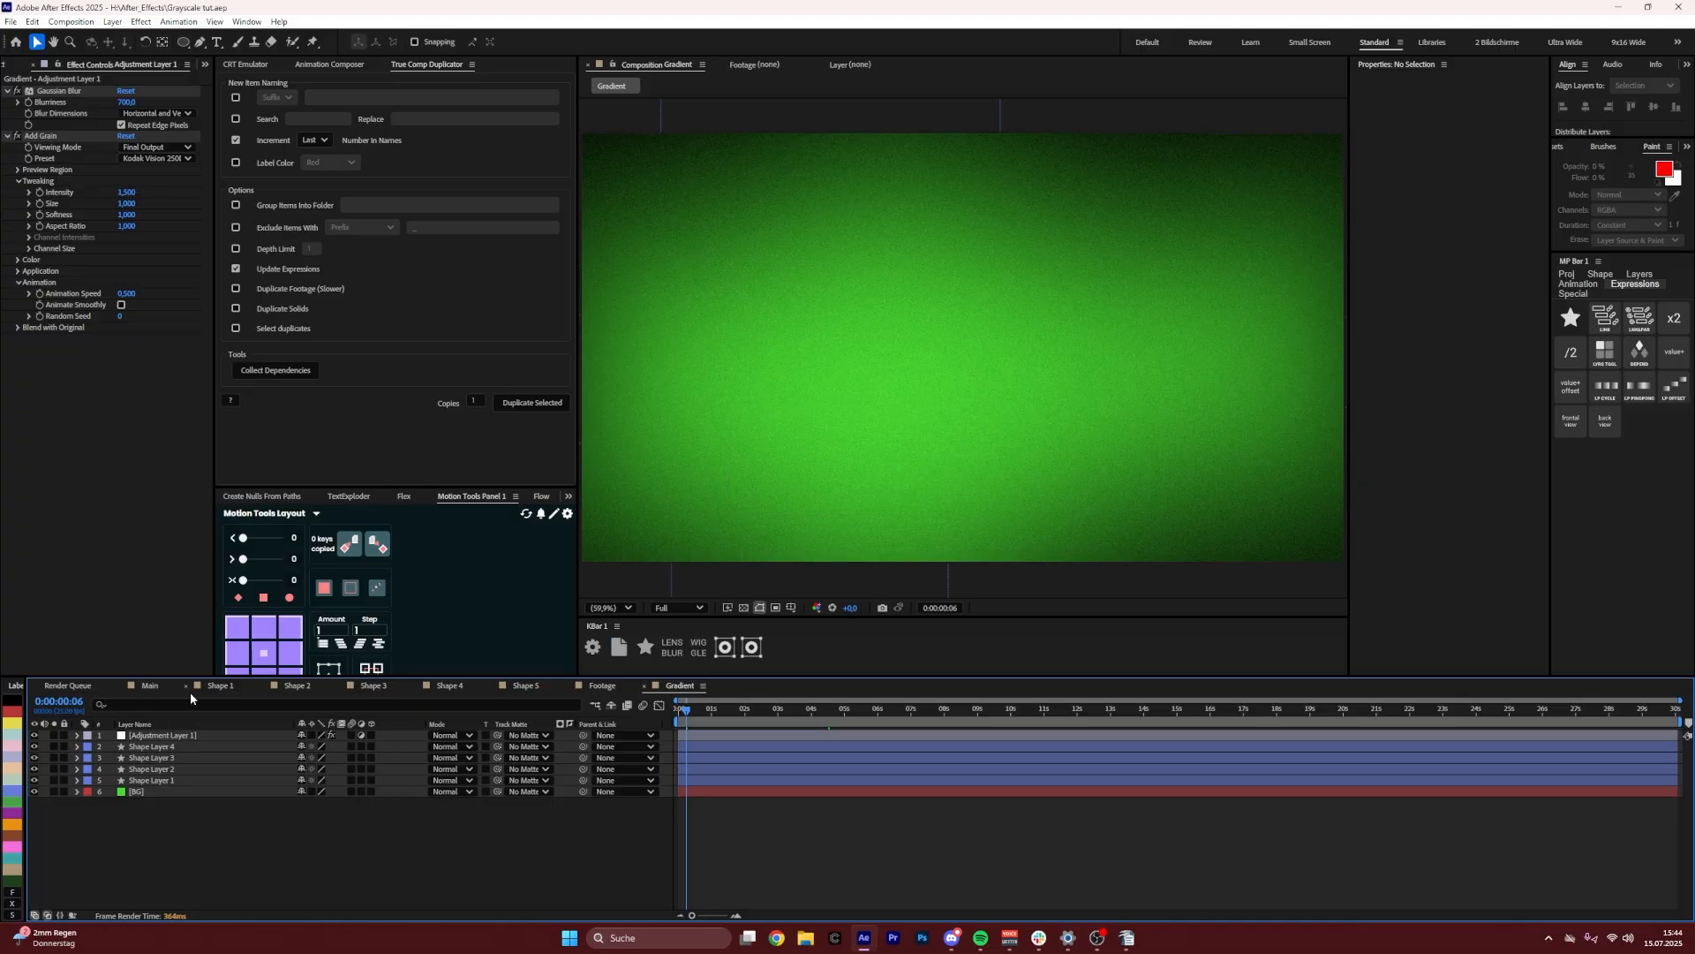
# Place the Gradient composition beneath all shape and footage layers in the Main composition
pyautogui.click(156, 688)
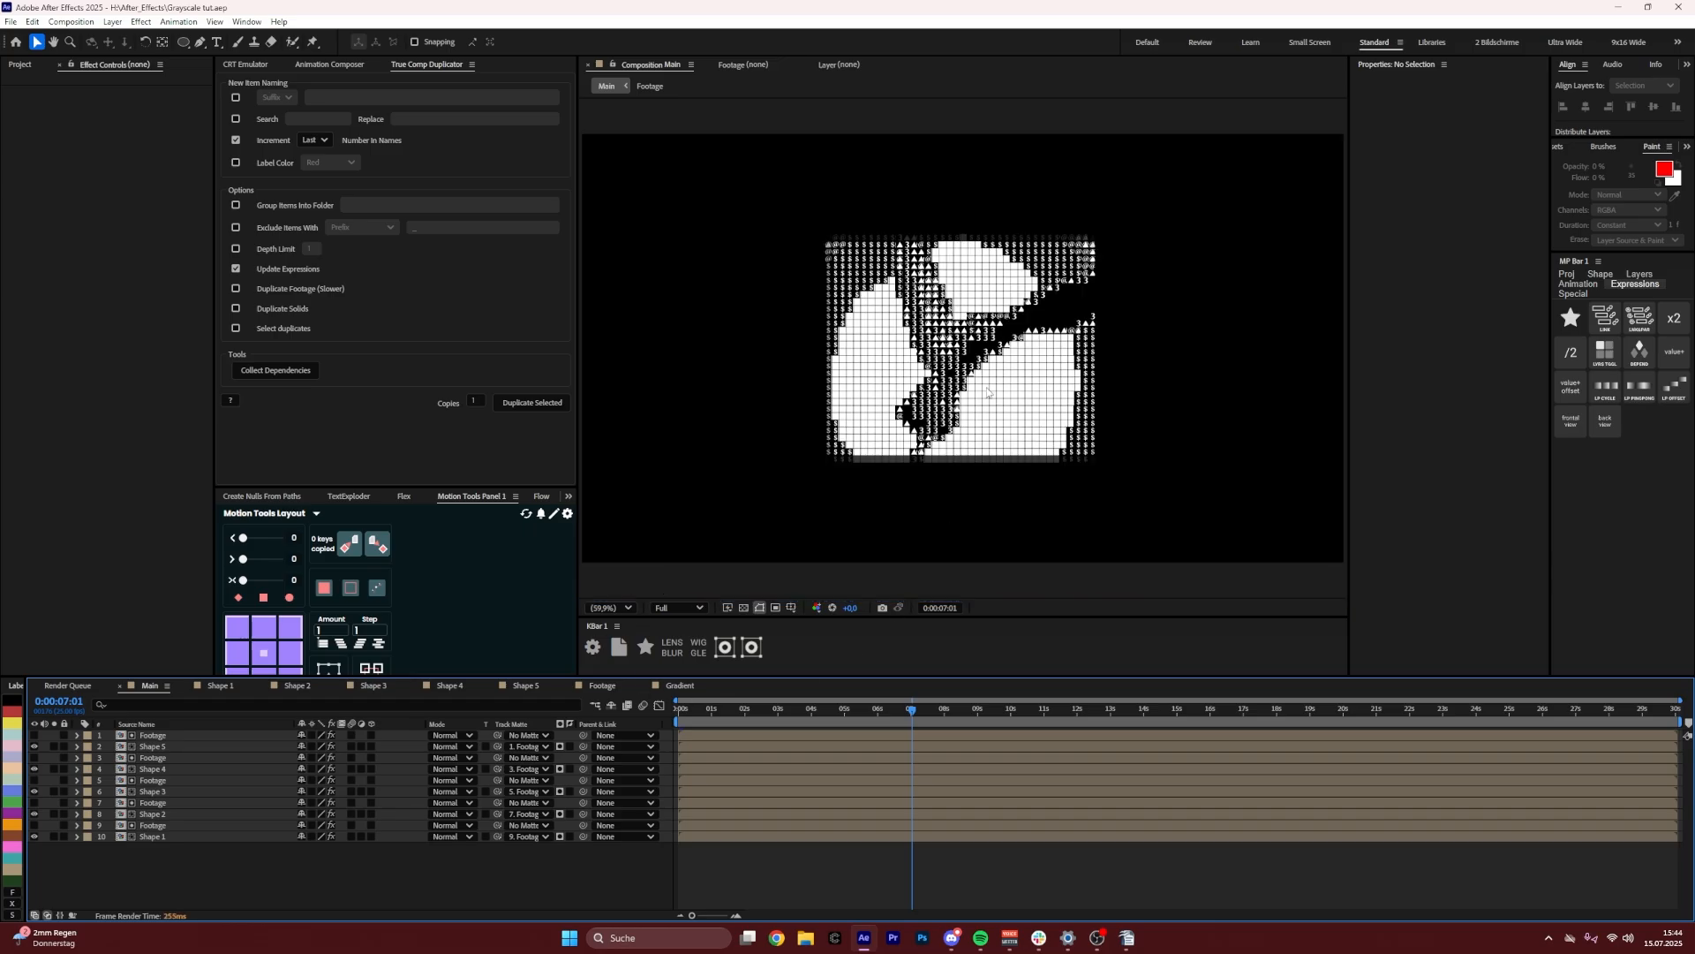
pyautogui.hotkey('ctrl', '0')
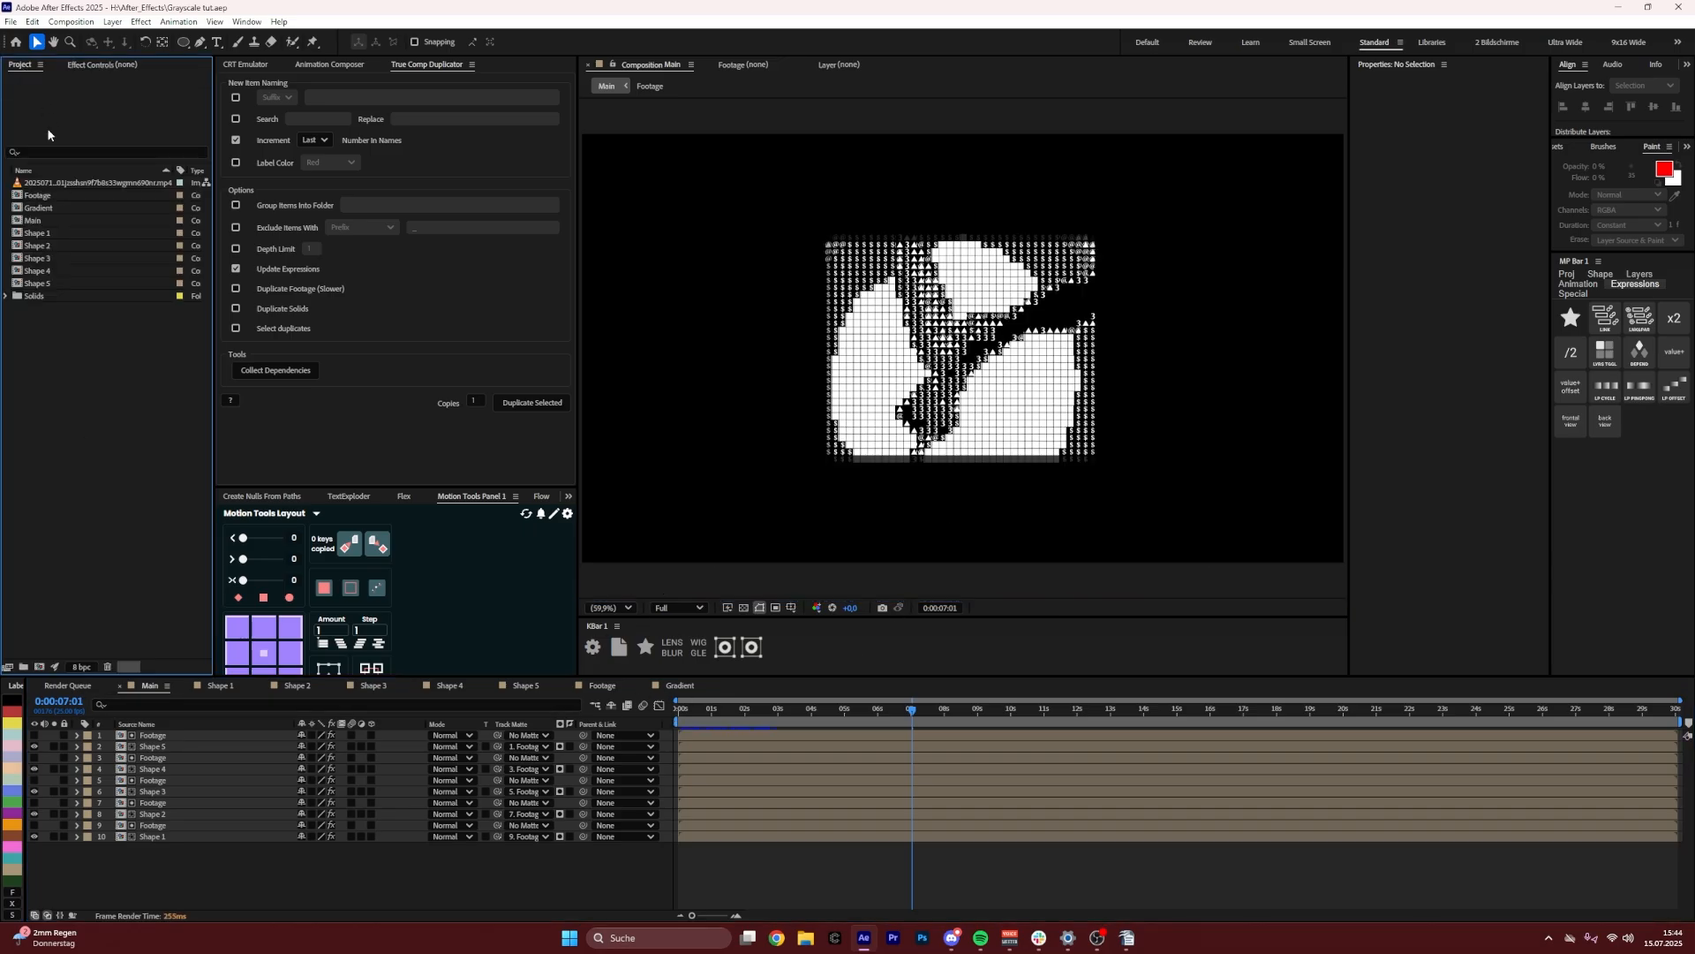
pyautogui.click(62, 210)
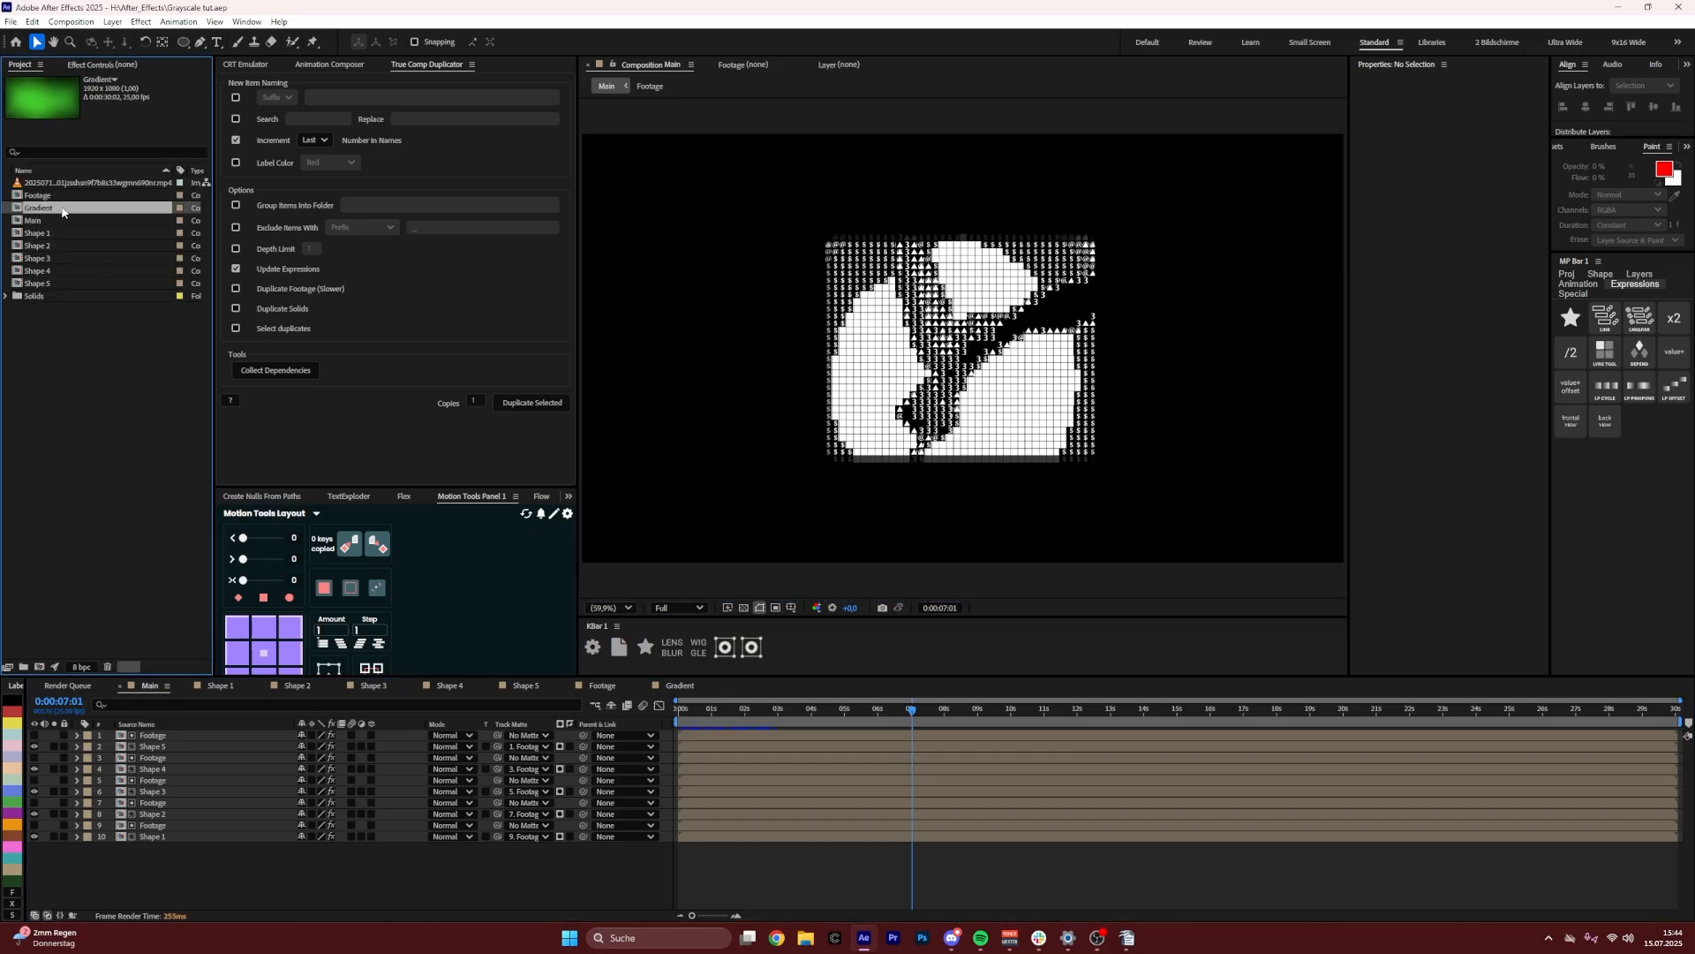
pyautogui.moveTo(62, 210); pyautogui.dragTo(208, 846)
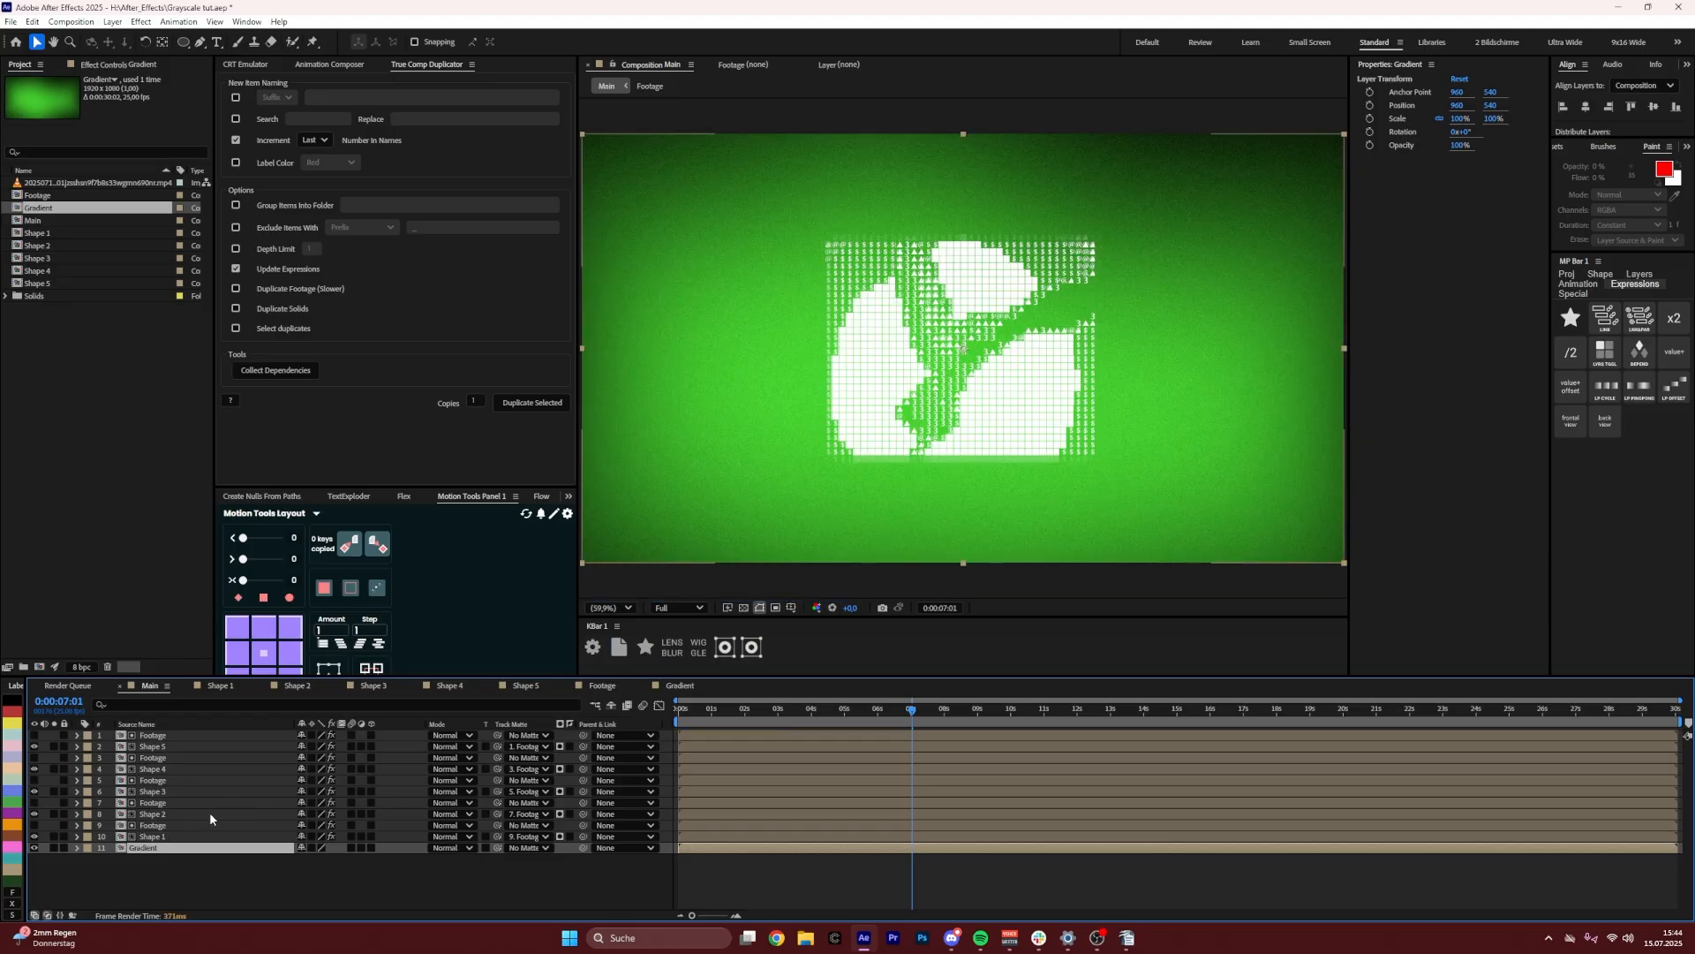
# Preview the Main composition from several points in time, both fitted and at 100% zoom, to examine the grid over the gradient
pyautogui.moveTo(862, 713); pyautogui.dragTo(696, 714)
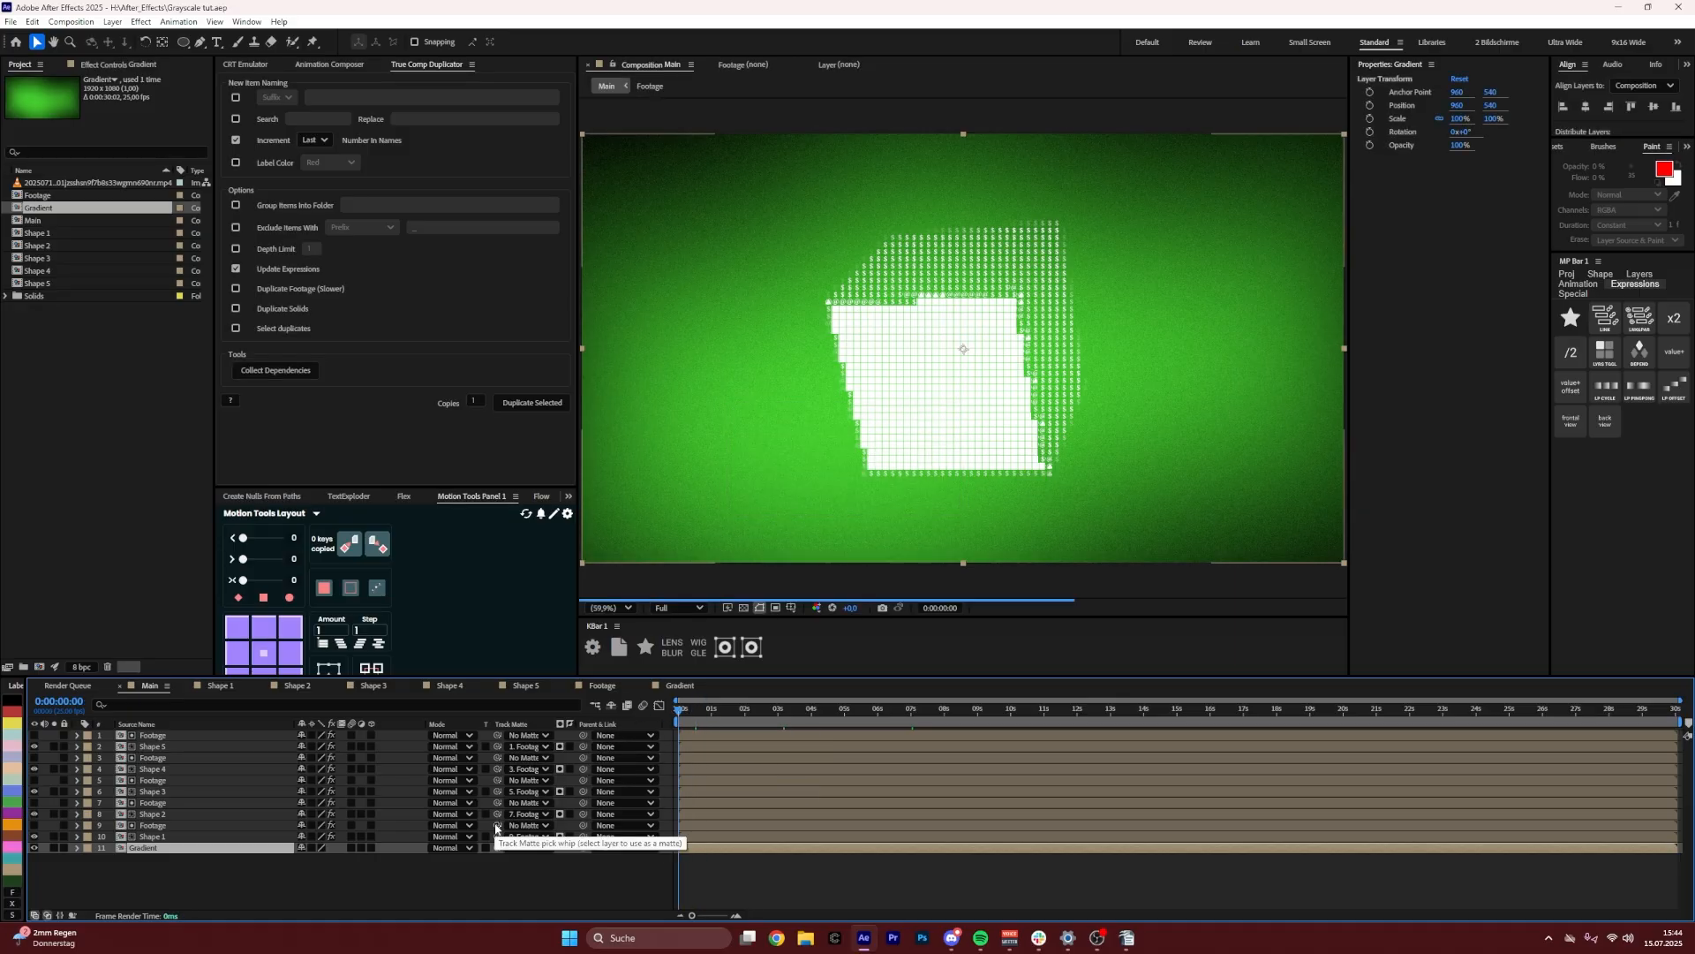
pyautogui.press('Home')
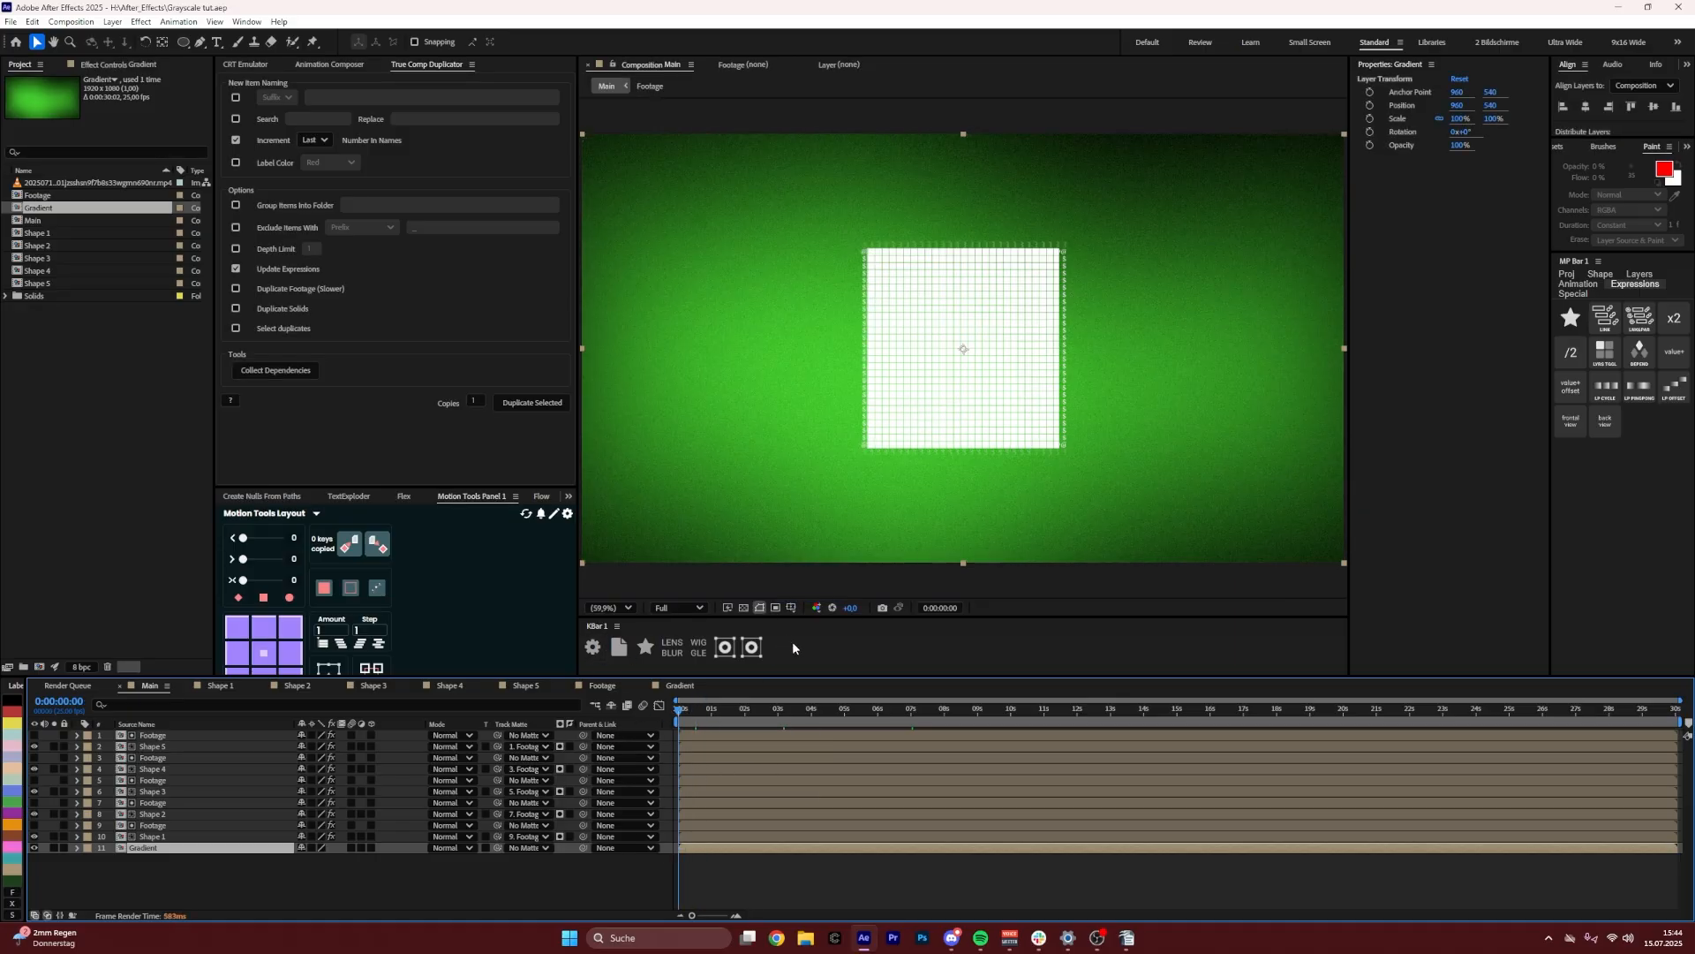
pyautogui.press('space')
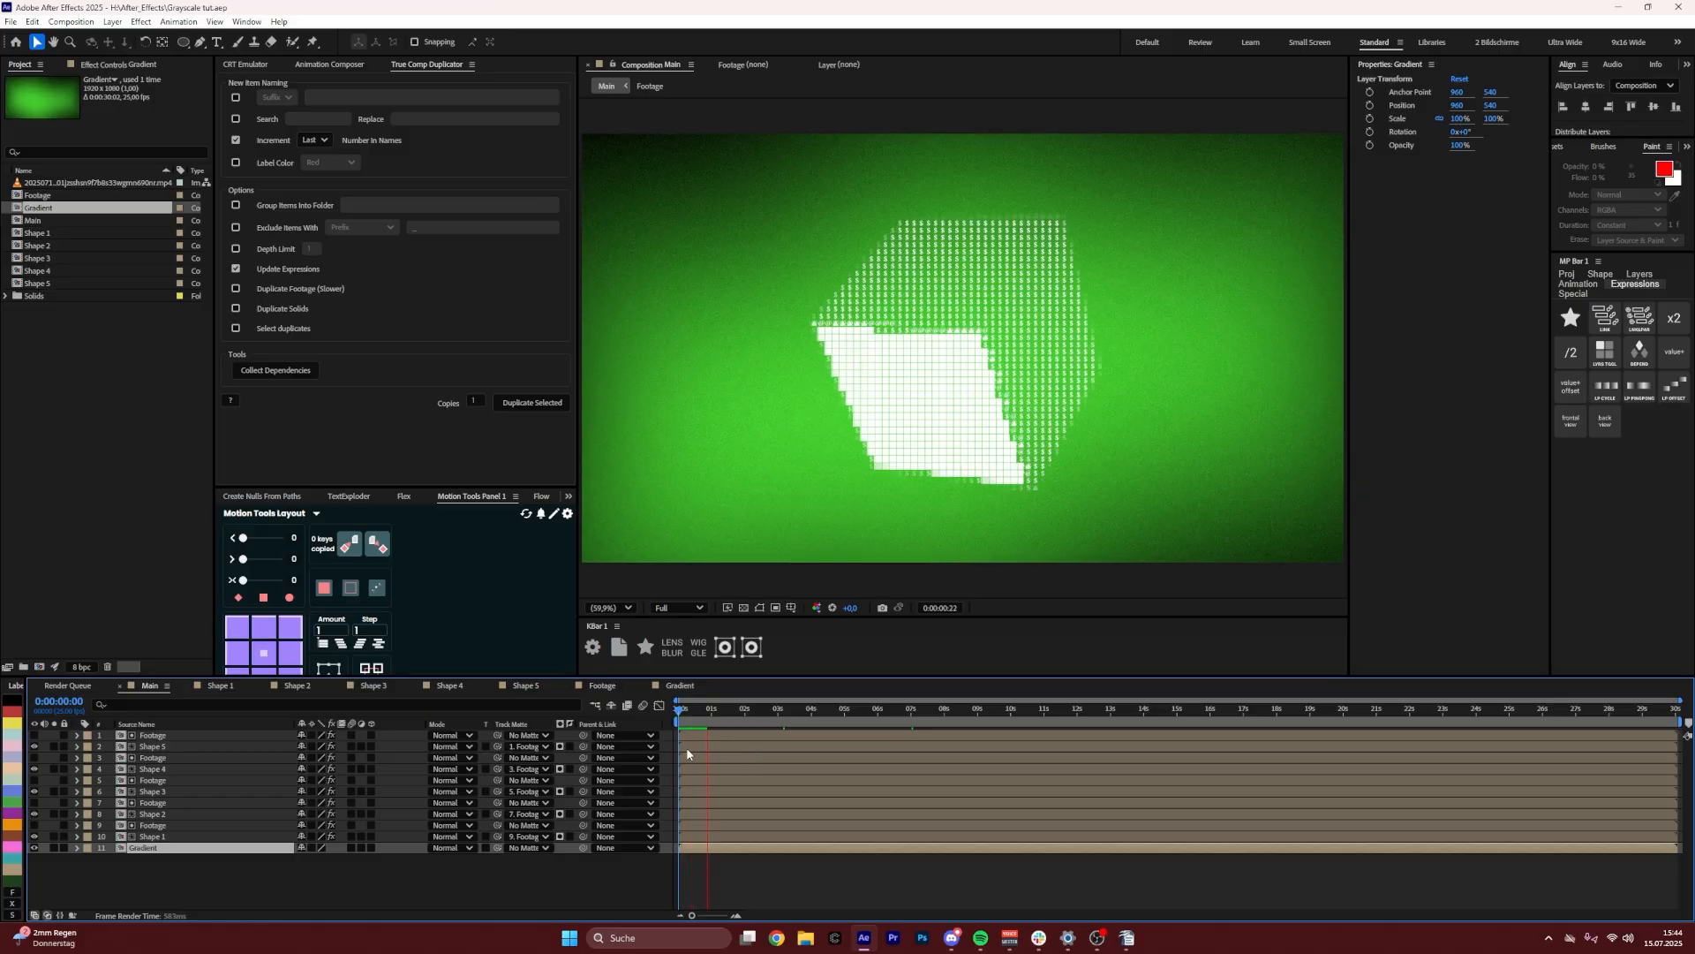
pyautogui.click(733, 715)
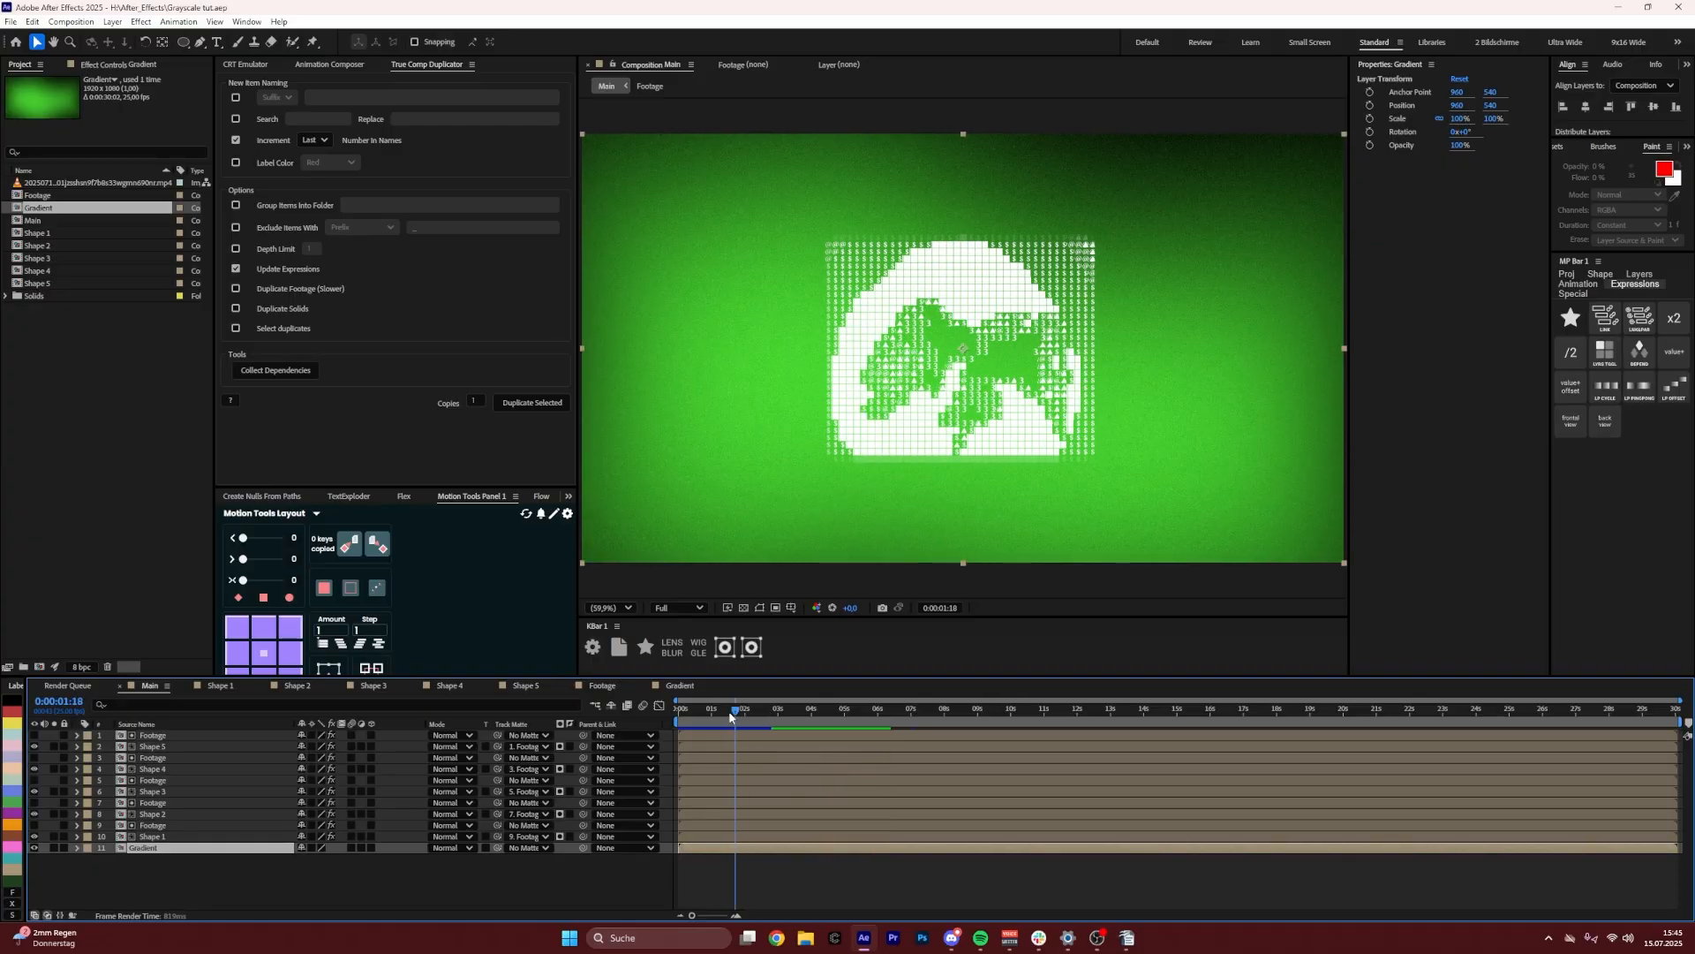
pyautogui.click(707, 713)
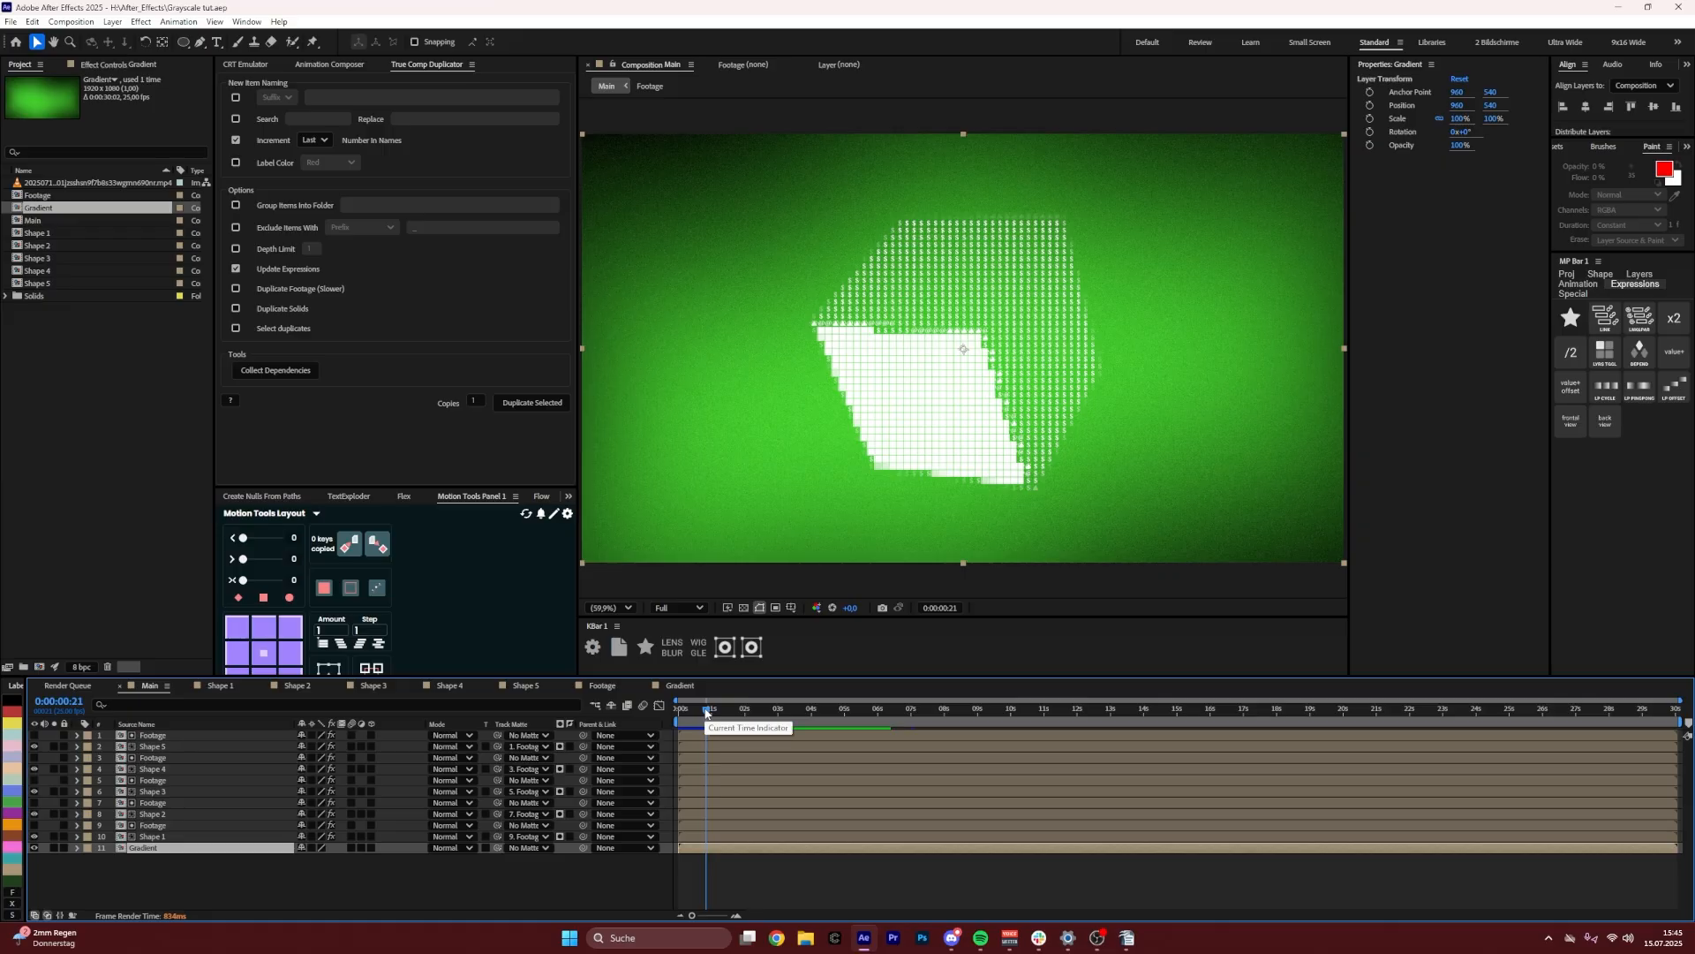
pyautogui.press('space')
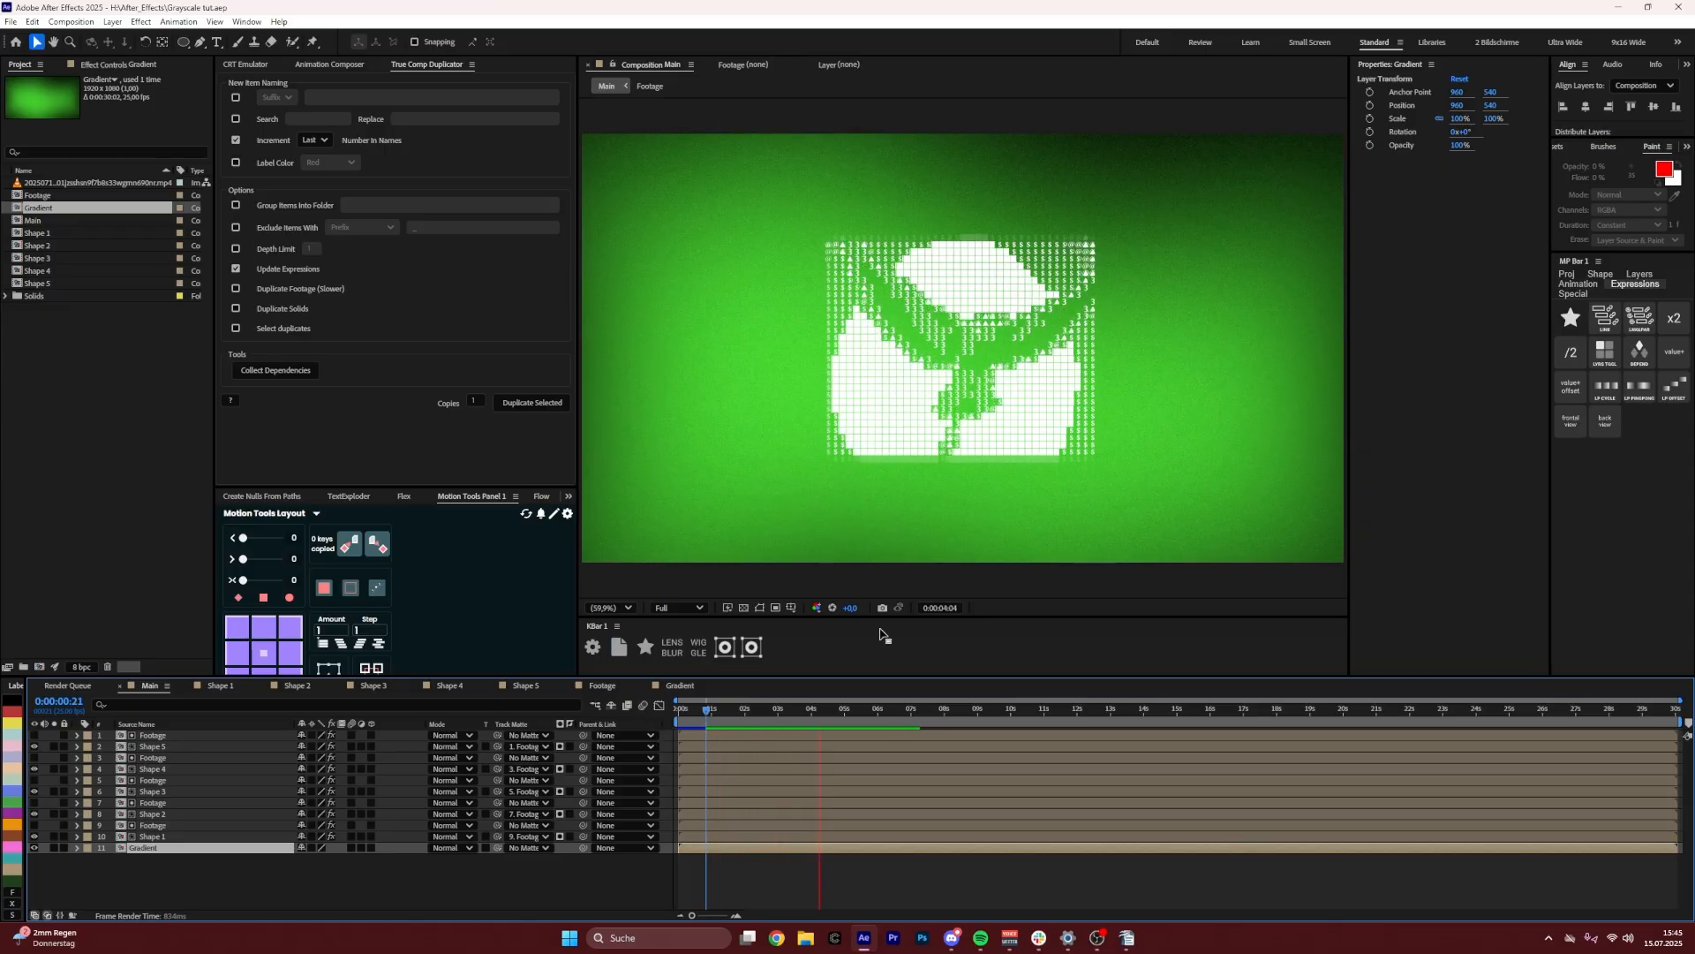
pyautogui.press('space')
pyautogui.press('/')
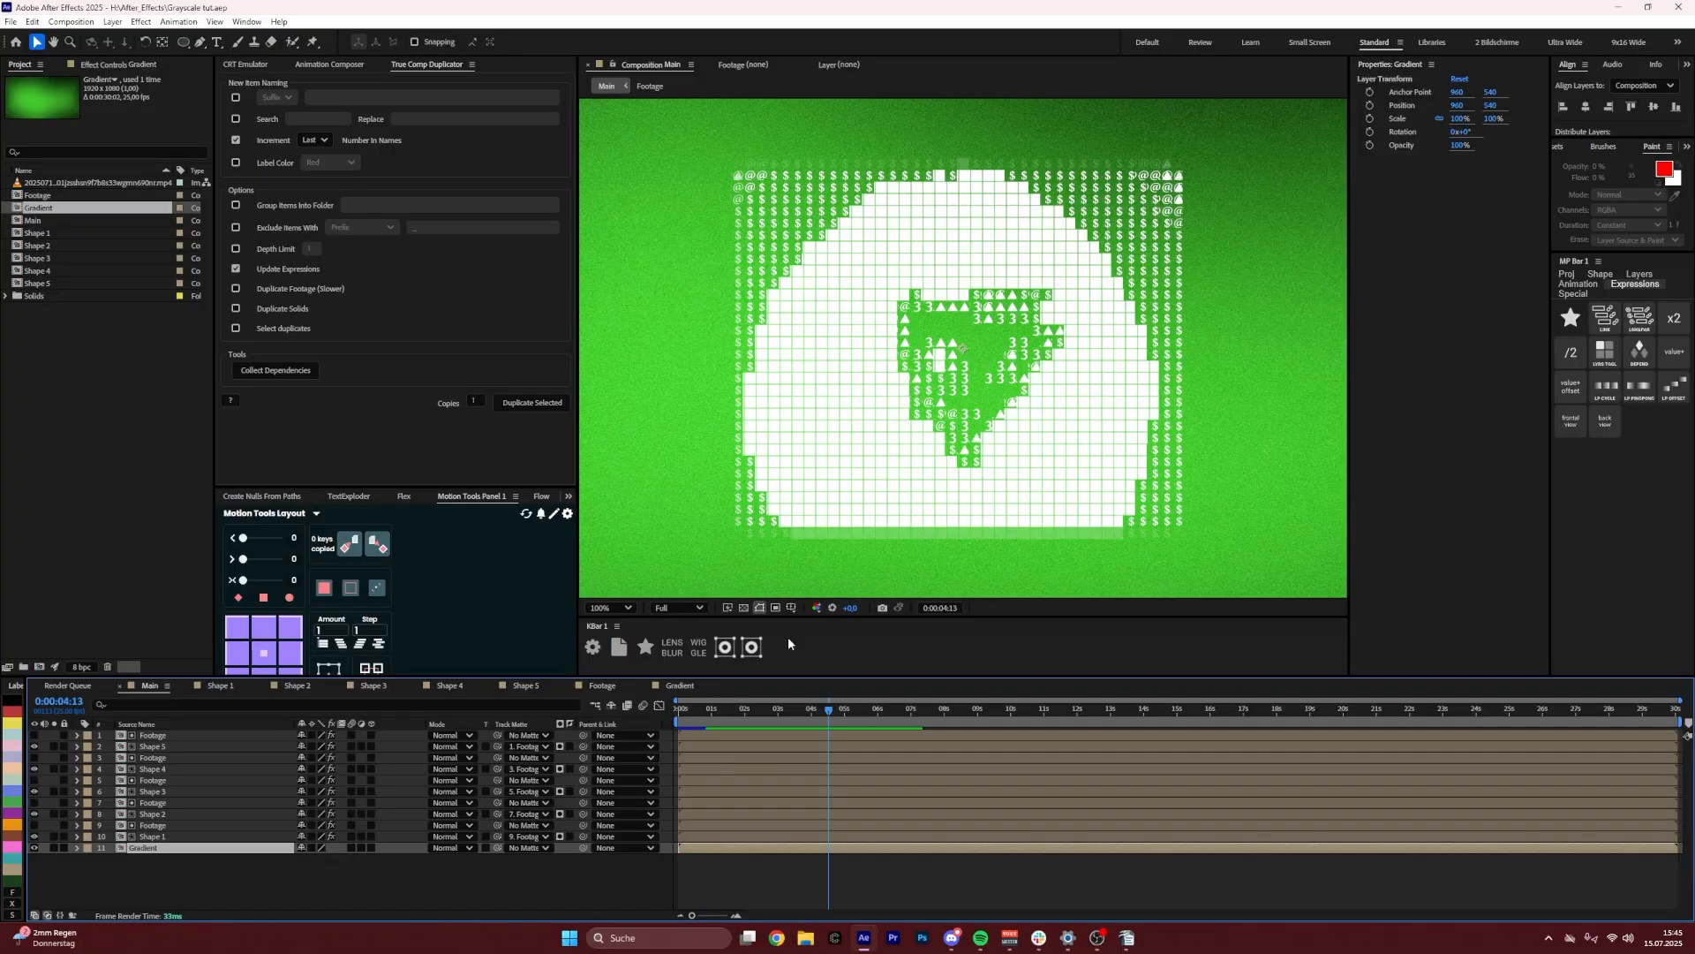
pyautogui.press('space')
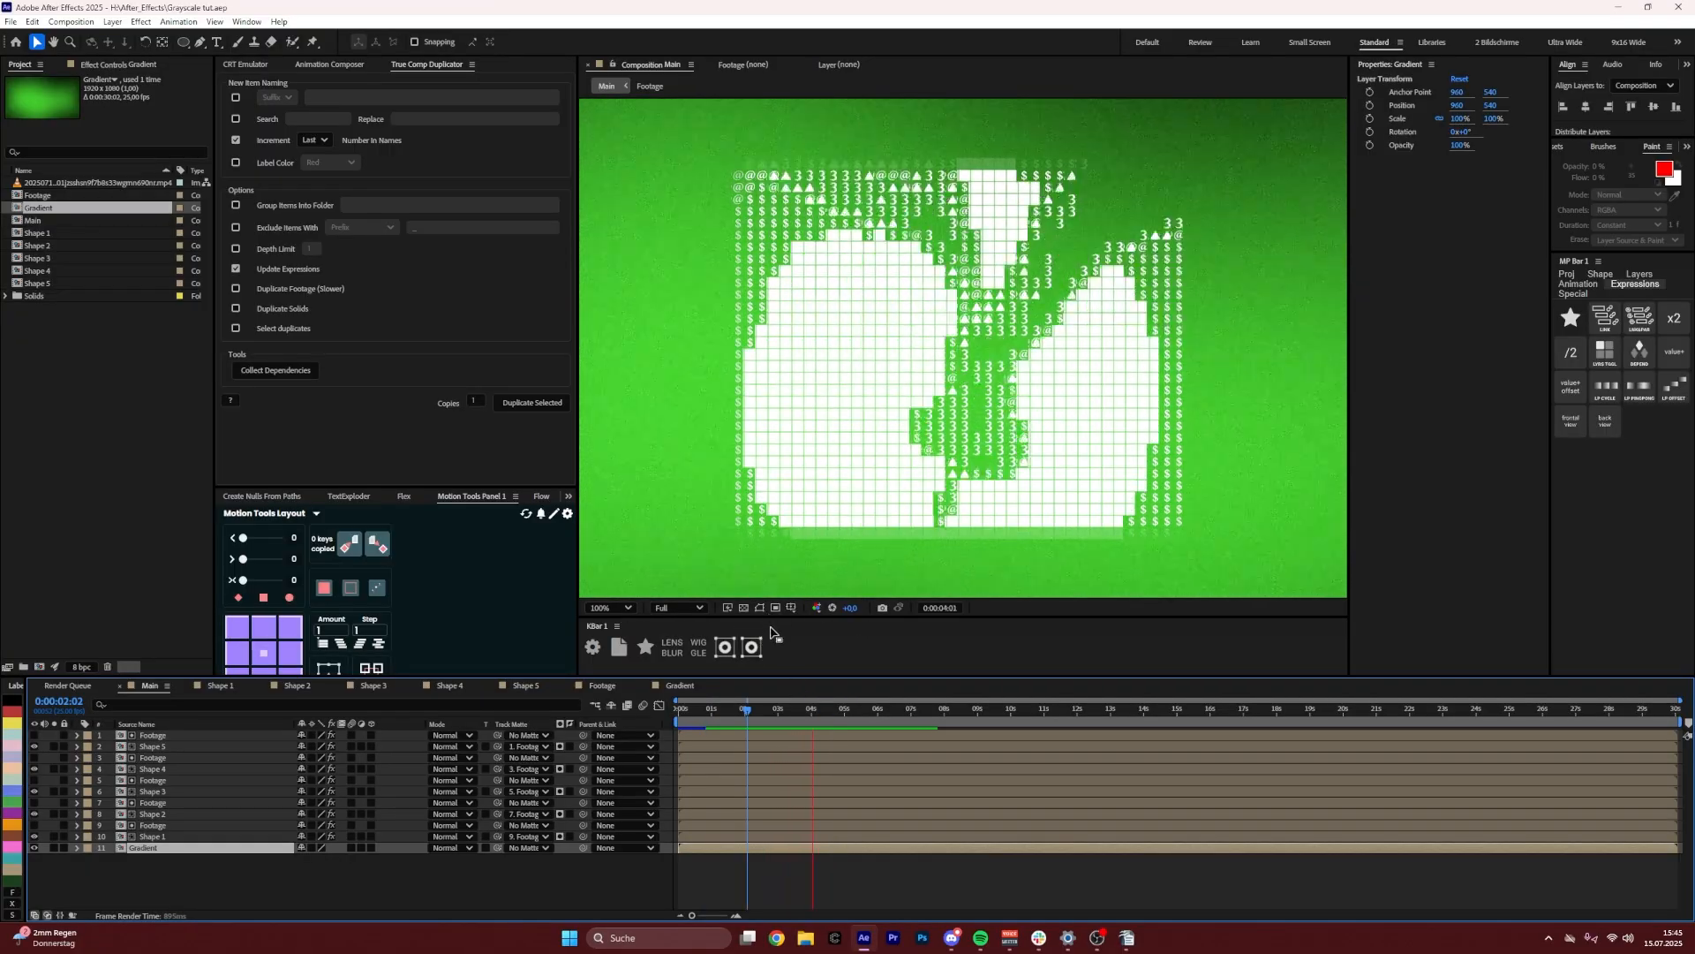